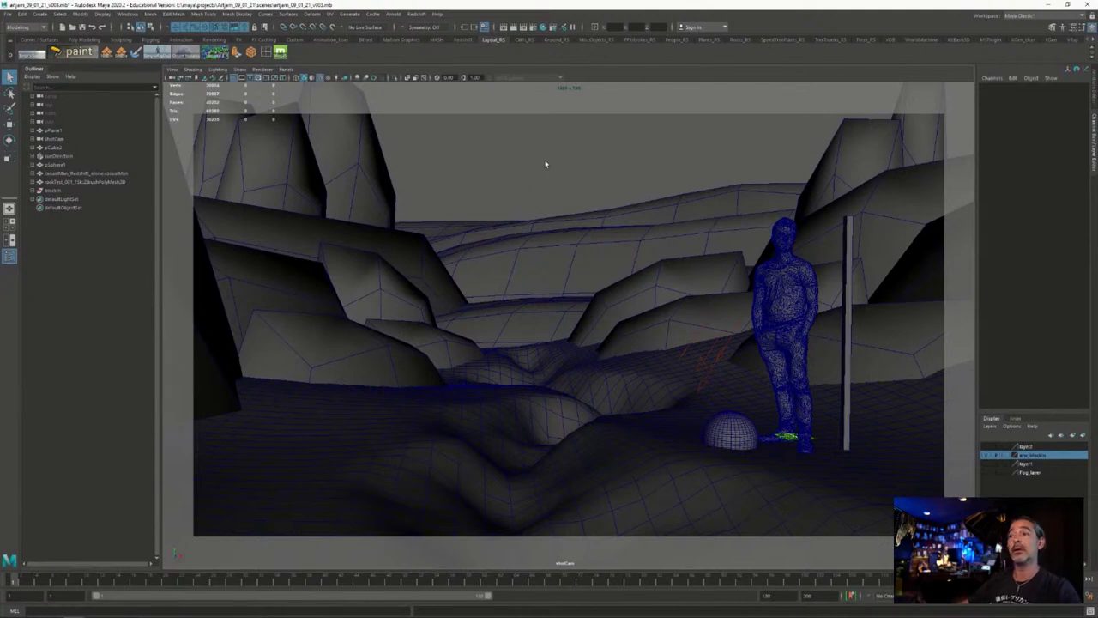
Switch the viewport from the shot camera to the perspective view and examine the layout of the whole canyon blockout.
key(space)
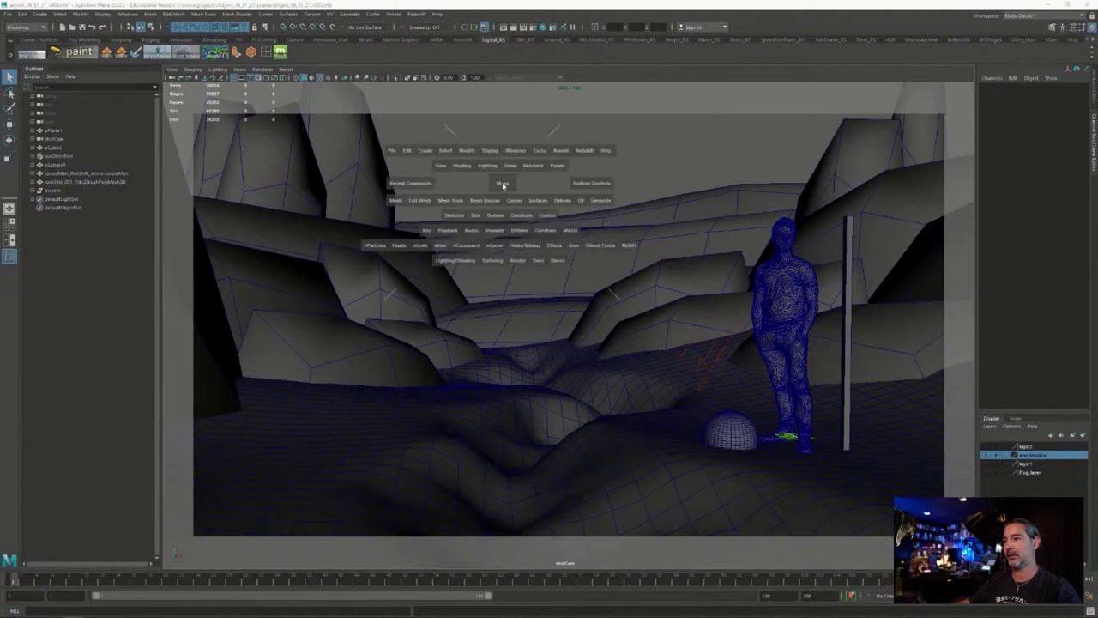
drag(501, 181, 502, 159)
alt+drag(544, 288, 581, 289)
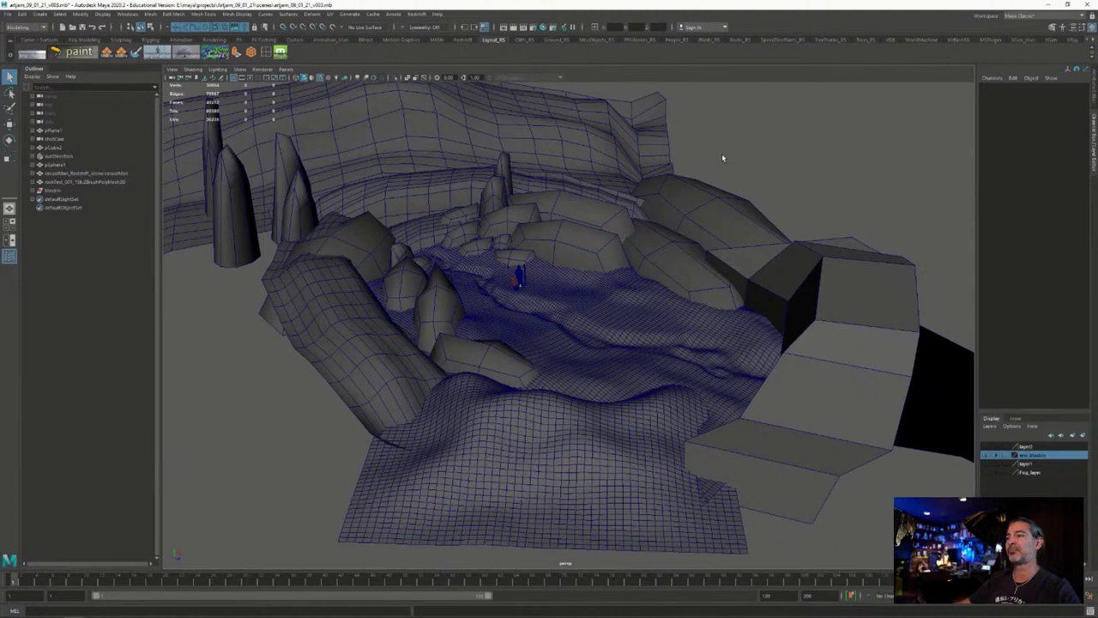
click(561, 252)
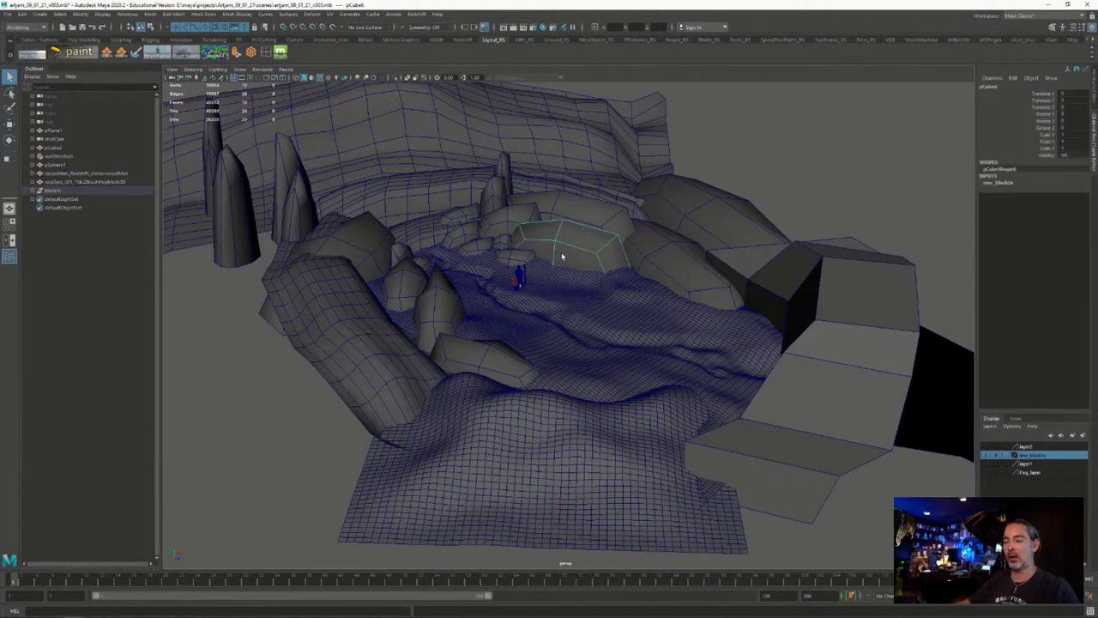
alt+drag(512, 277, 553, 281)
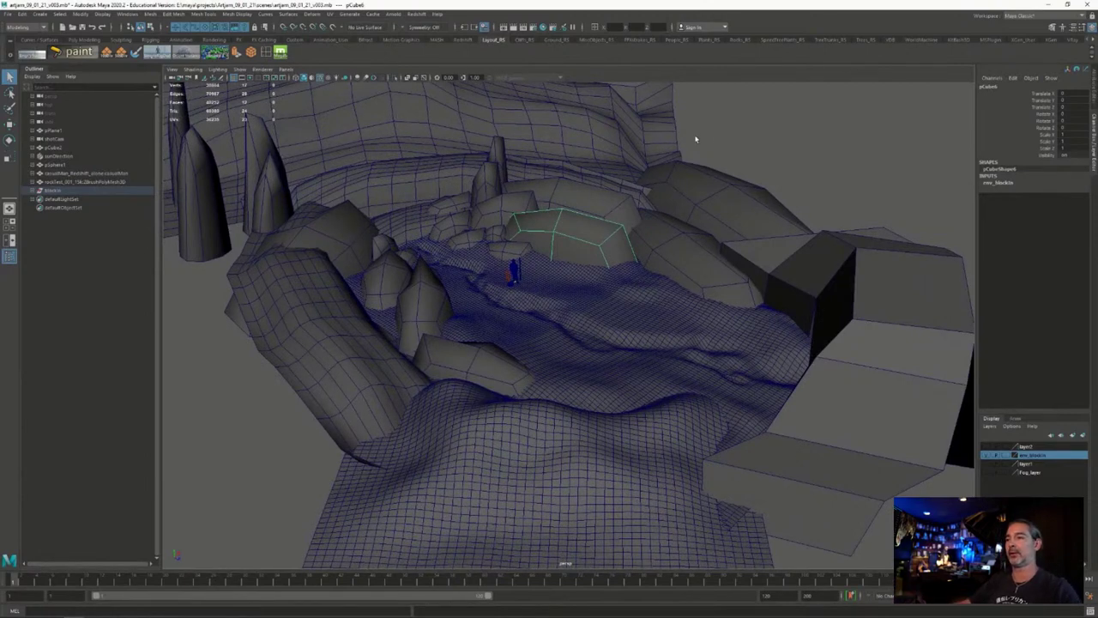
click(725, 130)
alt+drag(662, 242, 563, 311)
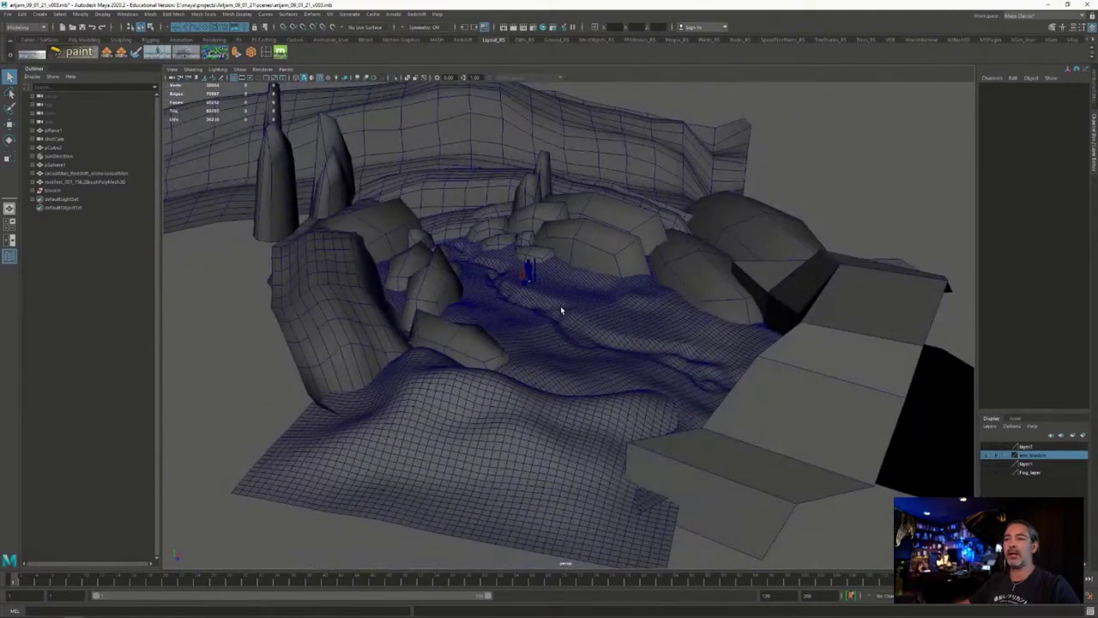
click(285, 69)
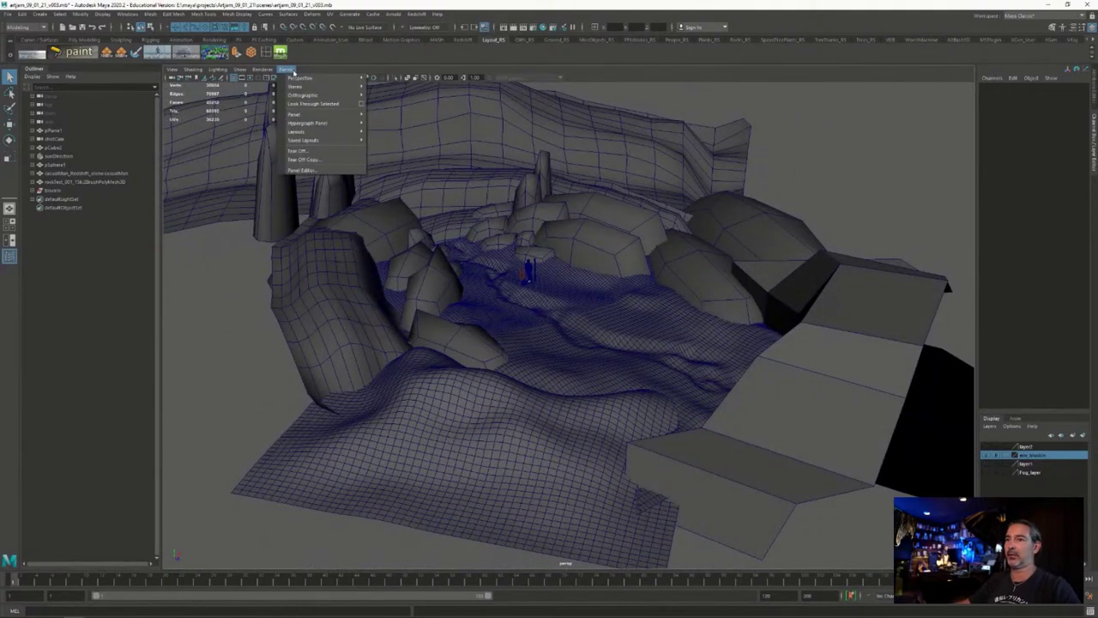
click(292, 71)
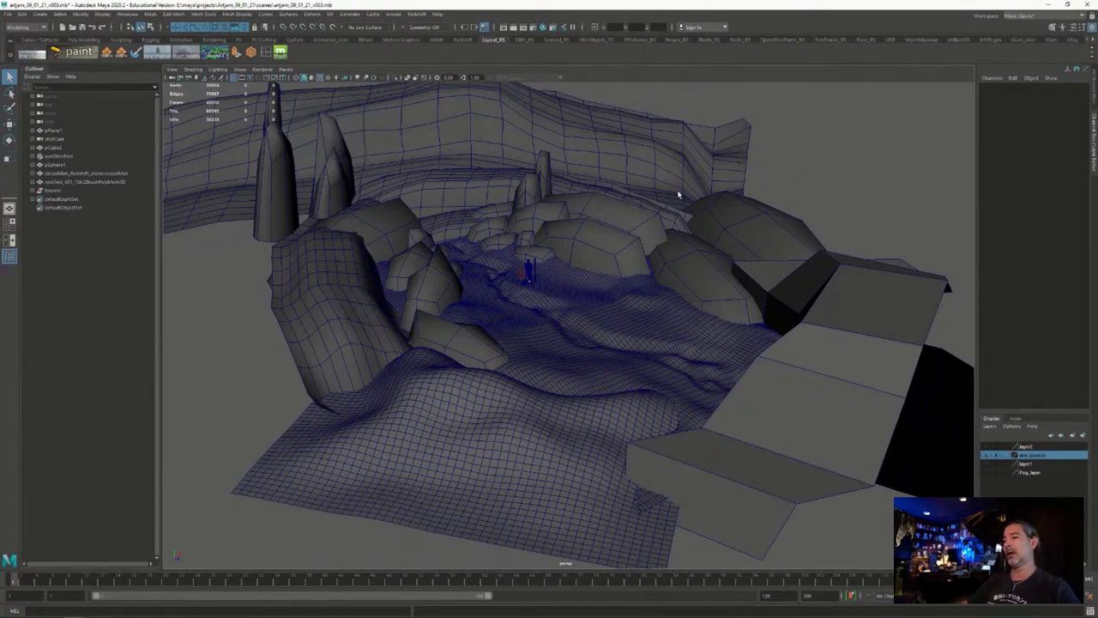
Examine the individual blockout rocks around the valley floor in the perspective view, selecting them one after another.
click(576, 297)
alt+drag(577, 297, 625, 281)
alt+middle_drag(583, 194, 584, 236)
click(584, 236)
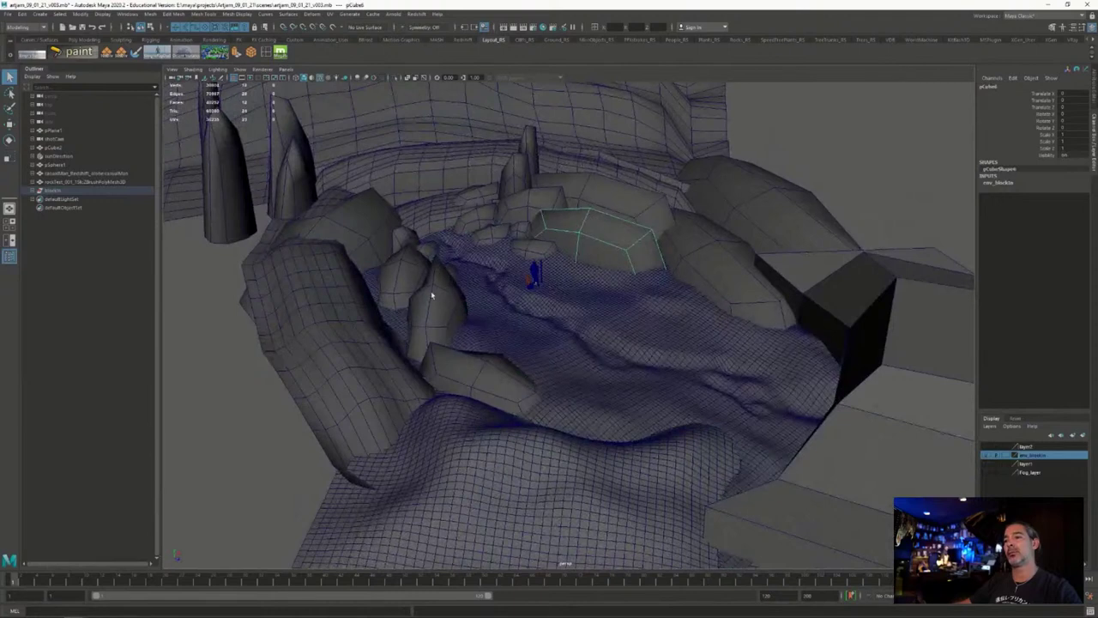
click(435, 294)
click(401, 273)
click(363, 237)
click(517, 198)
click(600, 197)
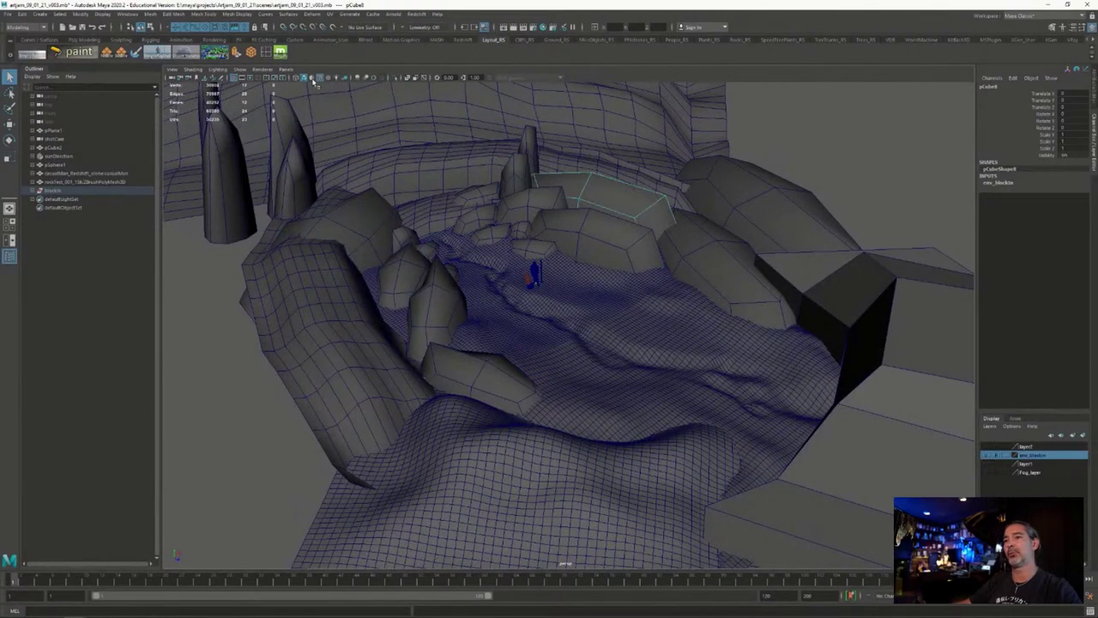
Look through shotCam and inspect the blockout rocks on both sides of the human figure.
click(286, 68)
mouse_move(305, 78)
click(403, 87)
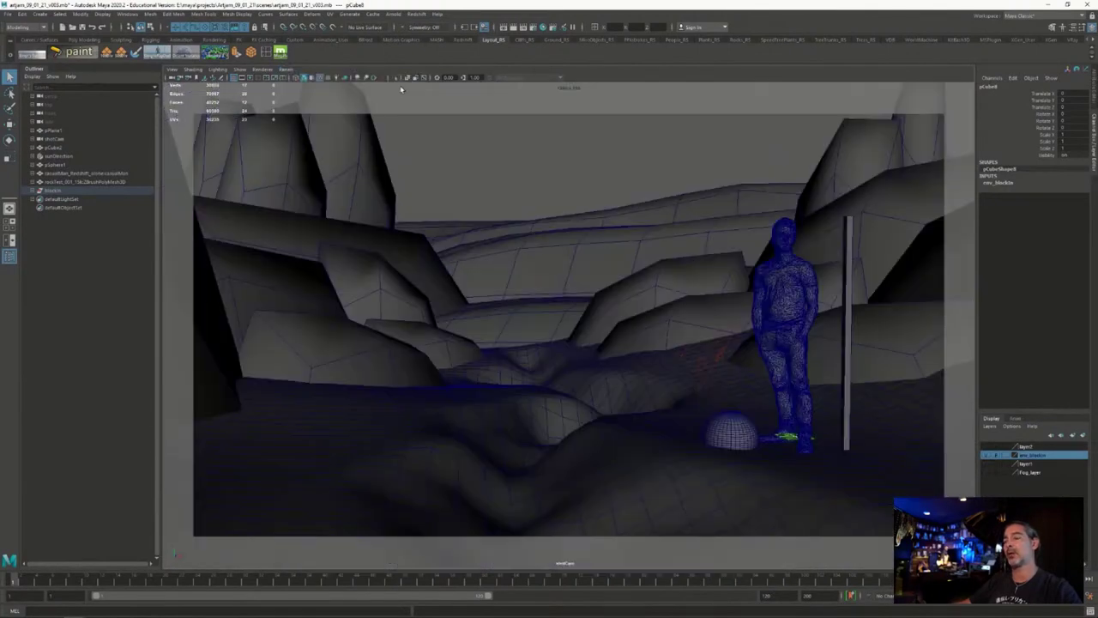
click(580, 171)
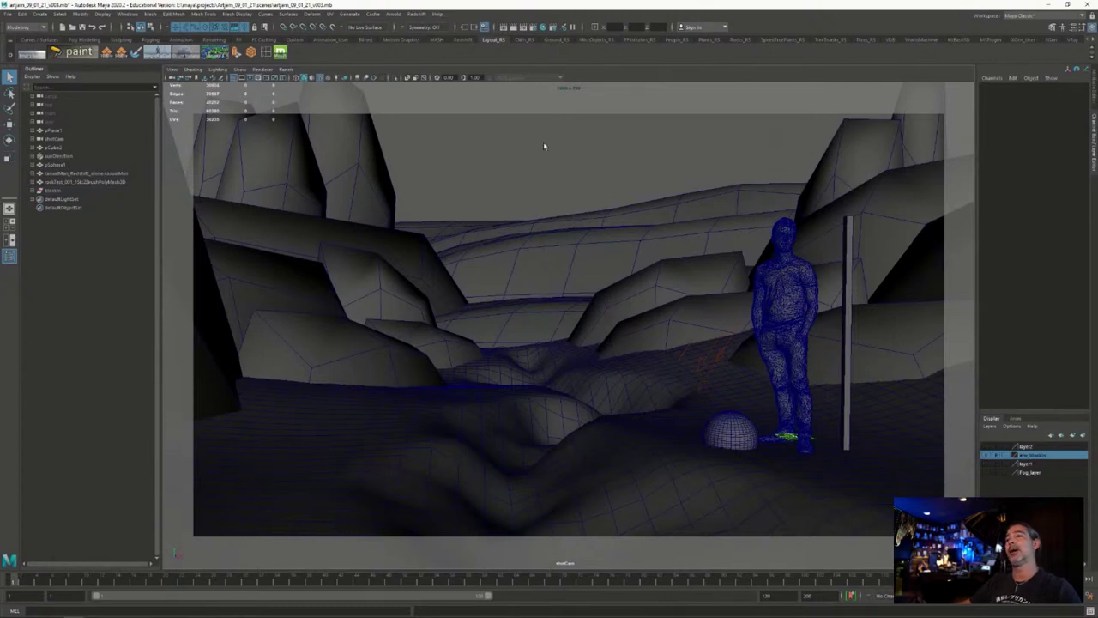
click(377, 300)
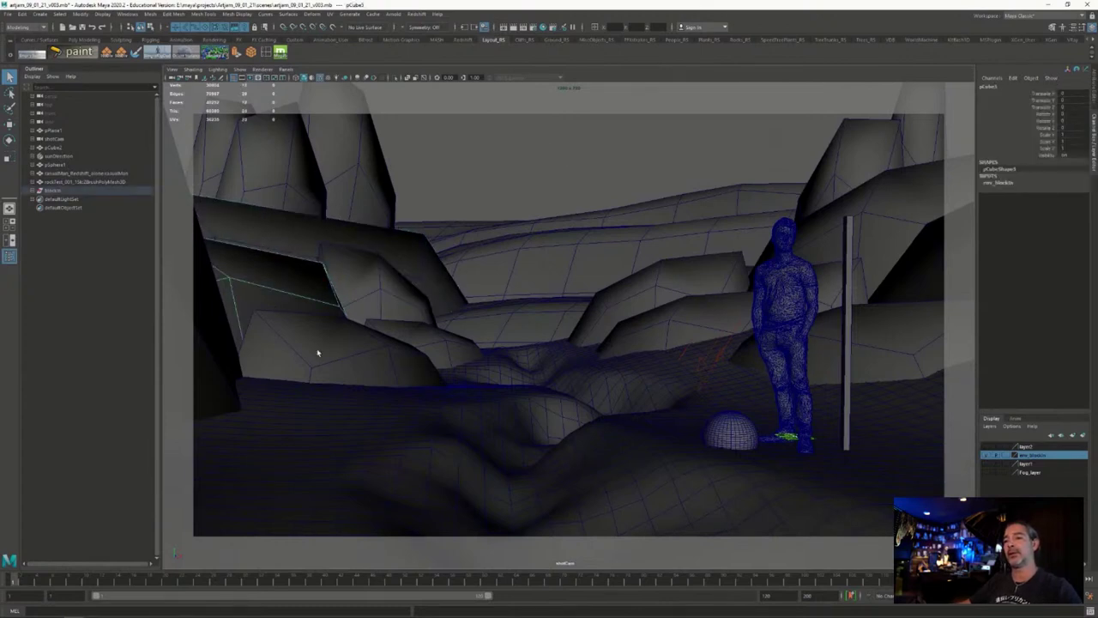
click(880, 339)
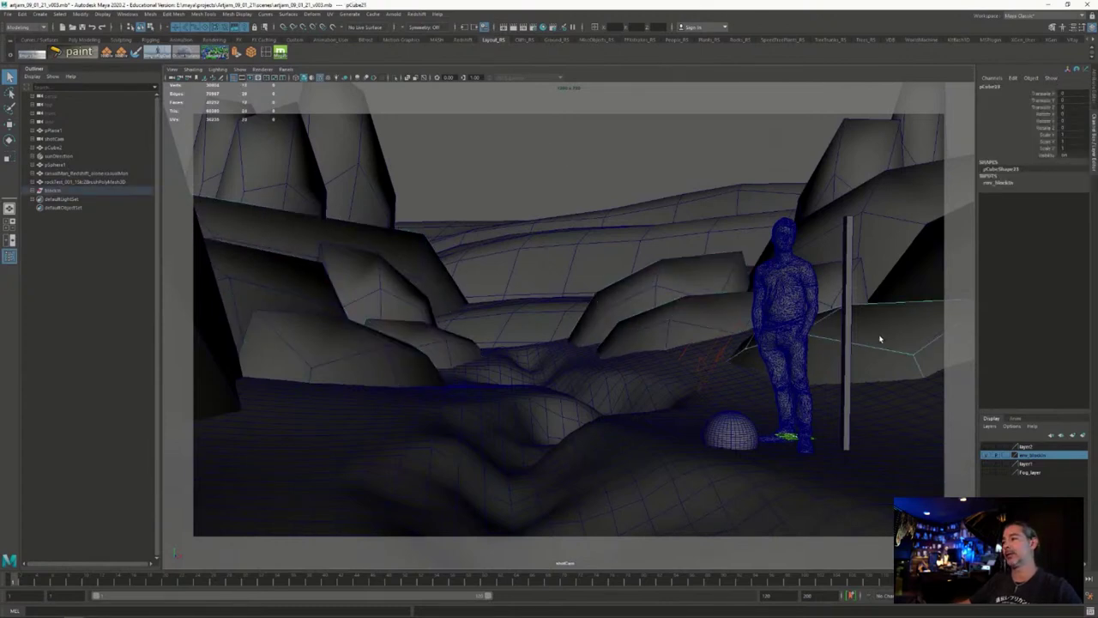
click(888, 236)
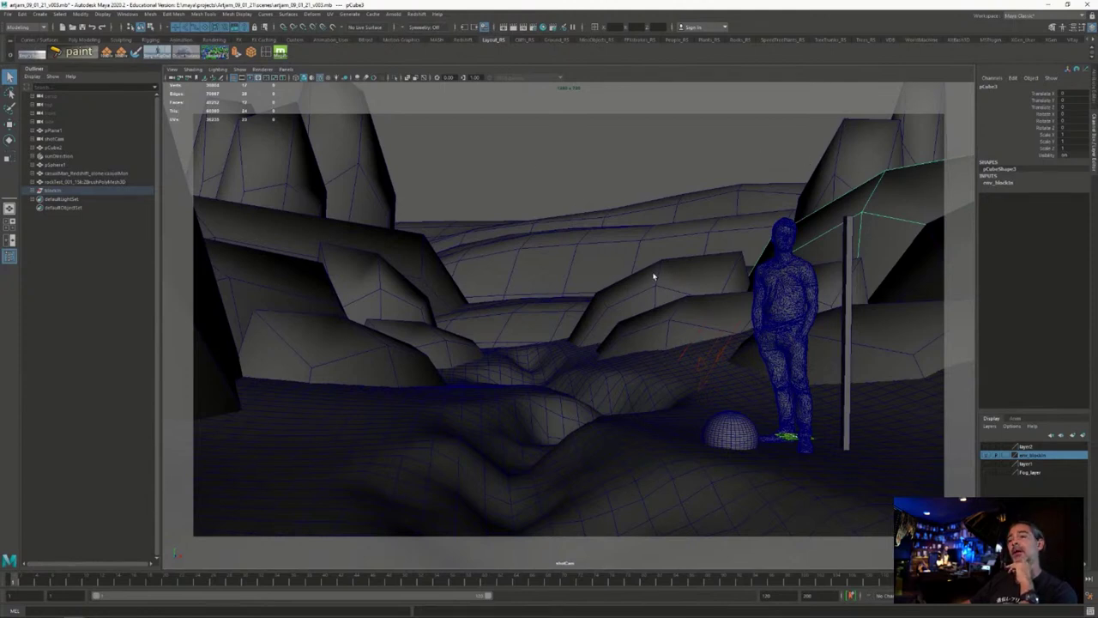
click(577, 192)
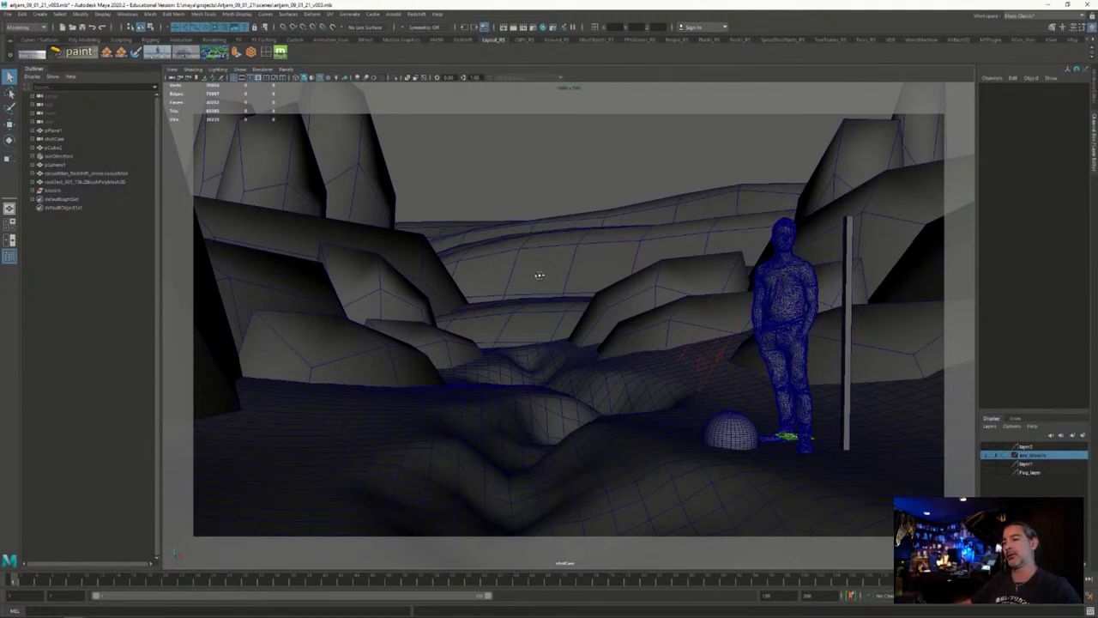
Orbit and pan the shot camera around the human figure to examine the rock composition from different angles.
alt+drag(529, 240, 560, 237)
alt+middle_drag(560, 237, 538, 207)
click(357, 183)
mouse_move(612, 301)
alt+mouse_down()
mouse_move(670, 308)
mouse_move(632, 303)
mouse_move(651, 275)
mouse_move(493, 283)
alt+mouse_up()
click(651, 274)
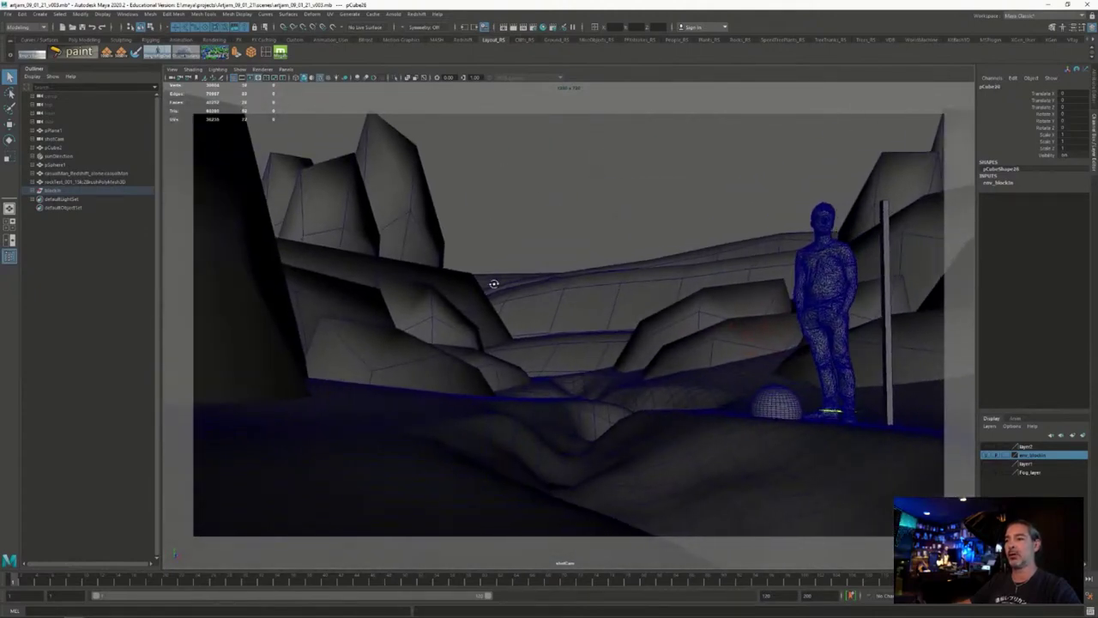
key(bracketleft)
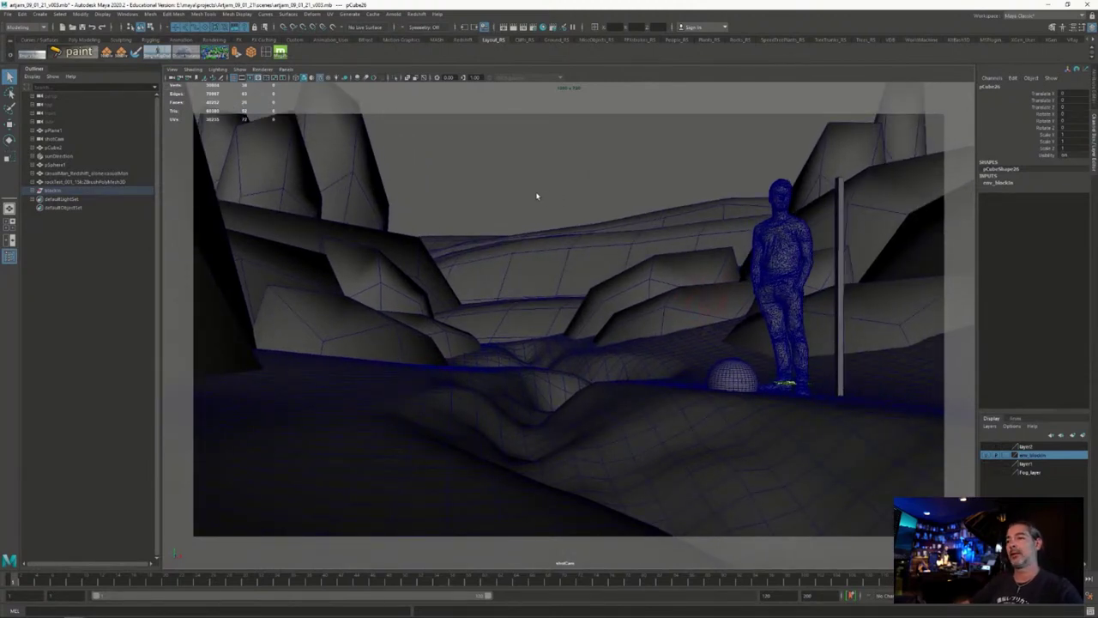
alt+drag(748, 433, 733, 449)
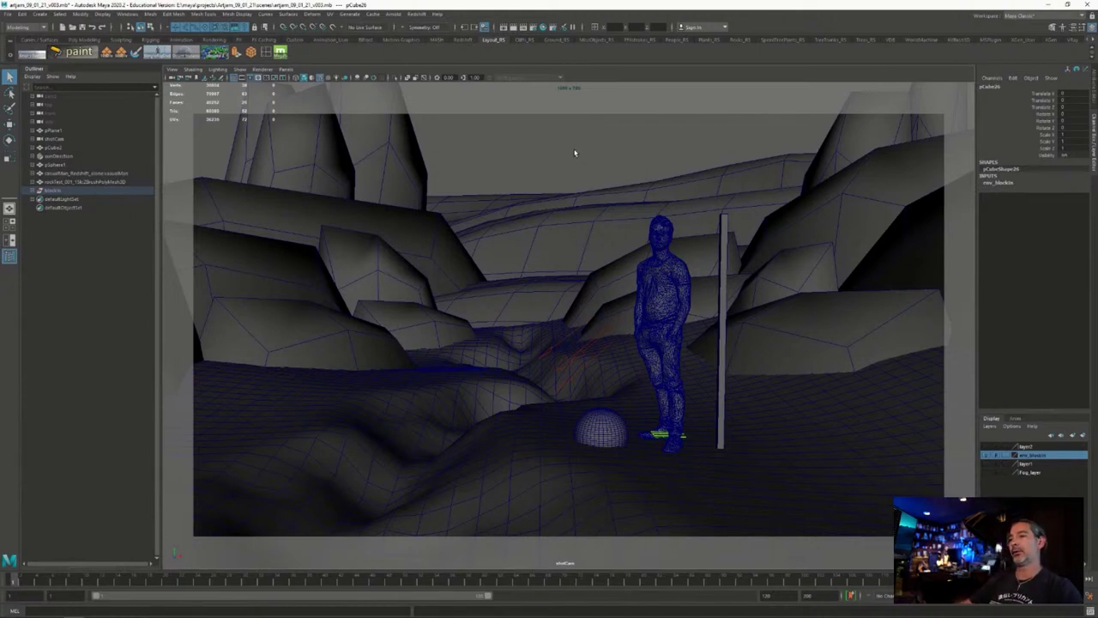
click(574, 153)
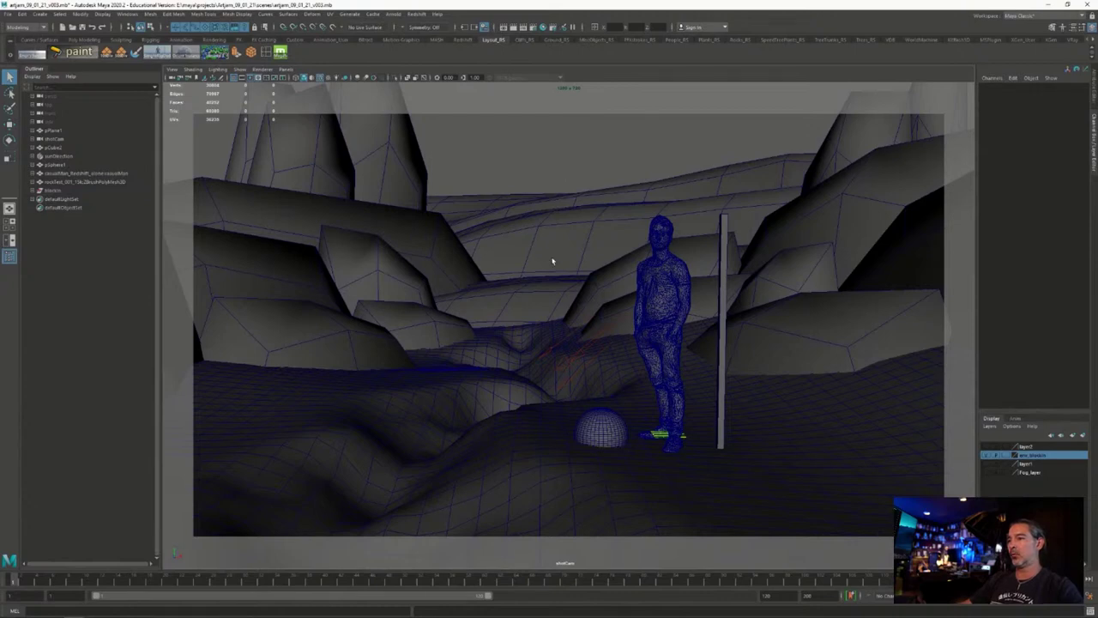
mouse_move(552, 260)
alt+mouse_down()
mouse_move(592, 271)
mouse_move(554, 274)
alt+mouse_up()
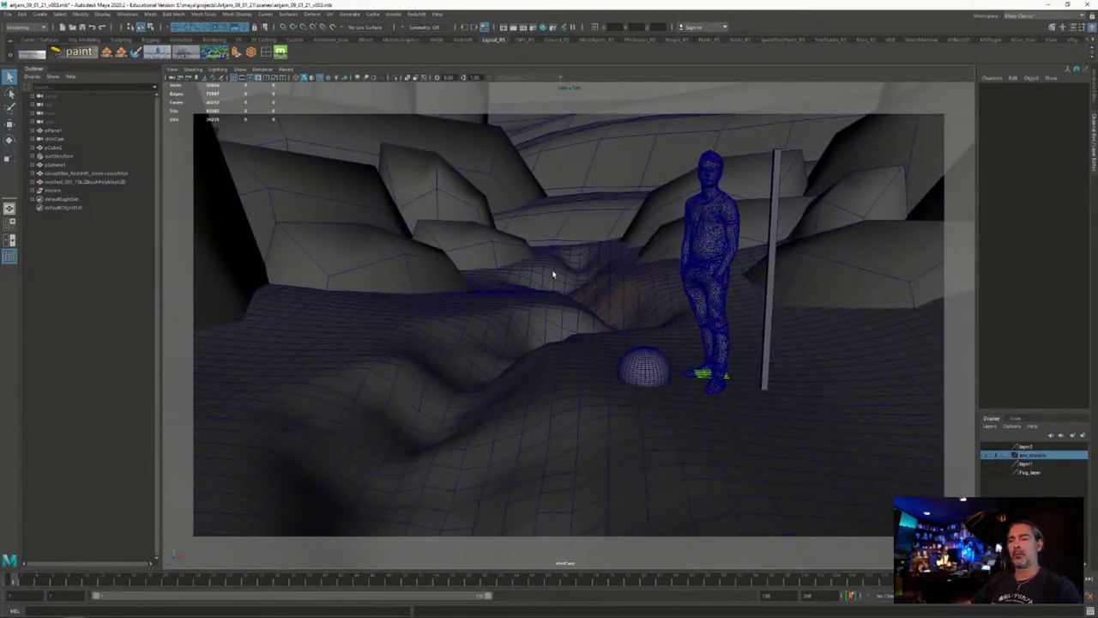
alt+drag(566, 271, 660, 278)
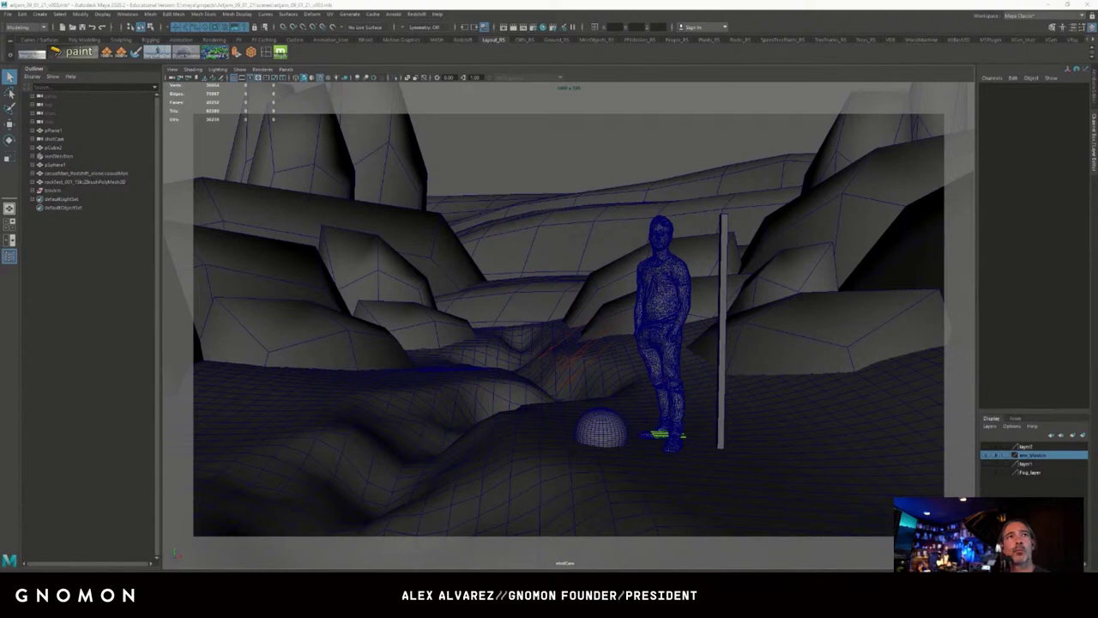
Switch to Quixel Bridge and open the Historical category of the 3D Assets library.
drag(515, 566, 475, 76)
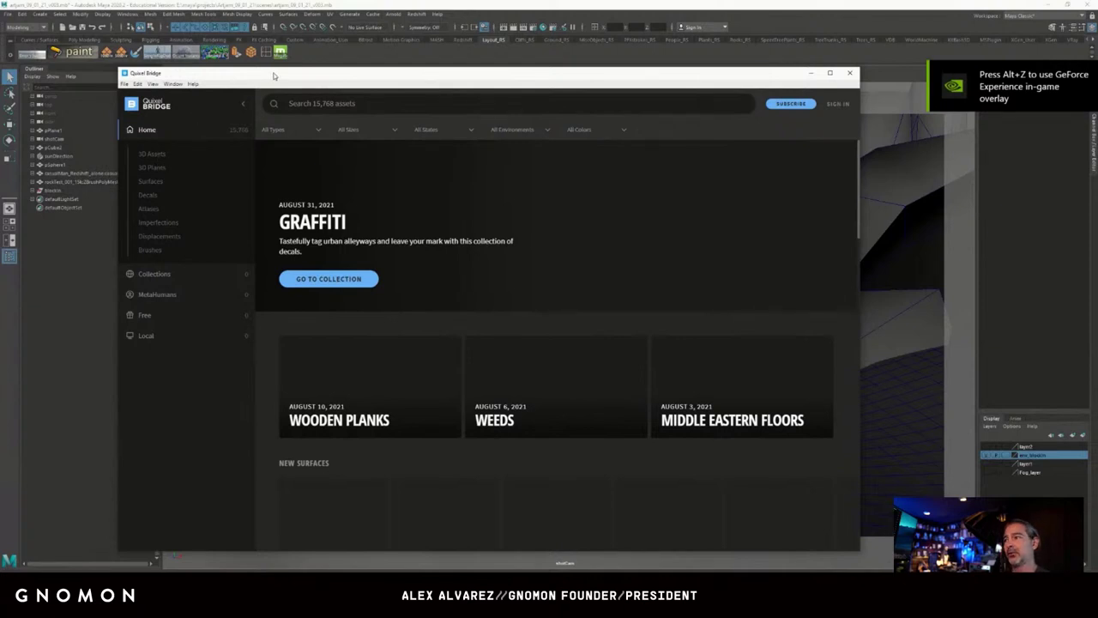
drag(275, 75, 289, 69)
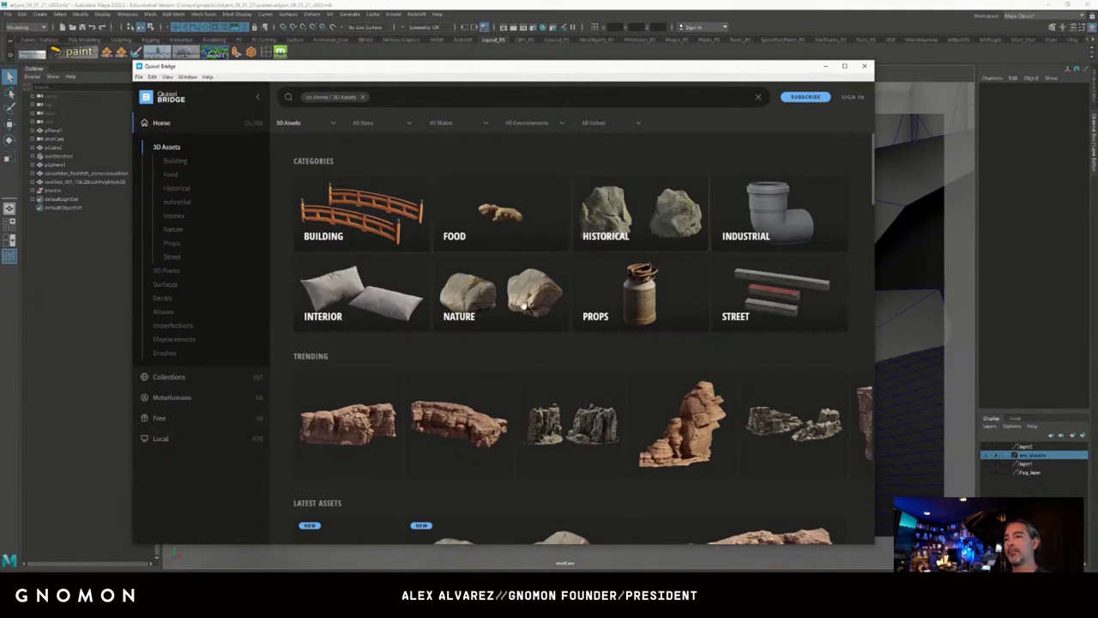
click(377, 214)
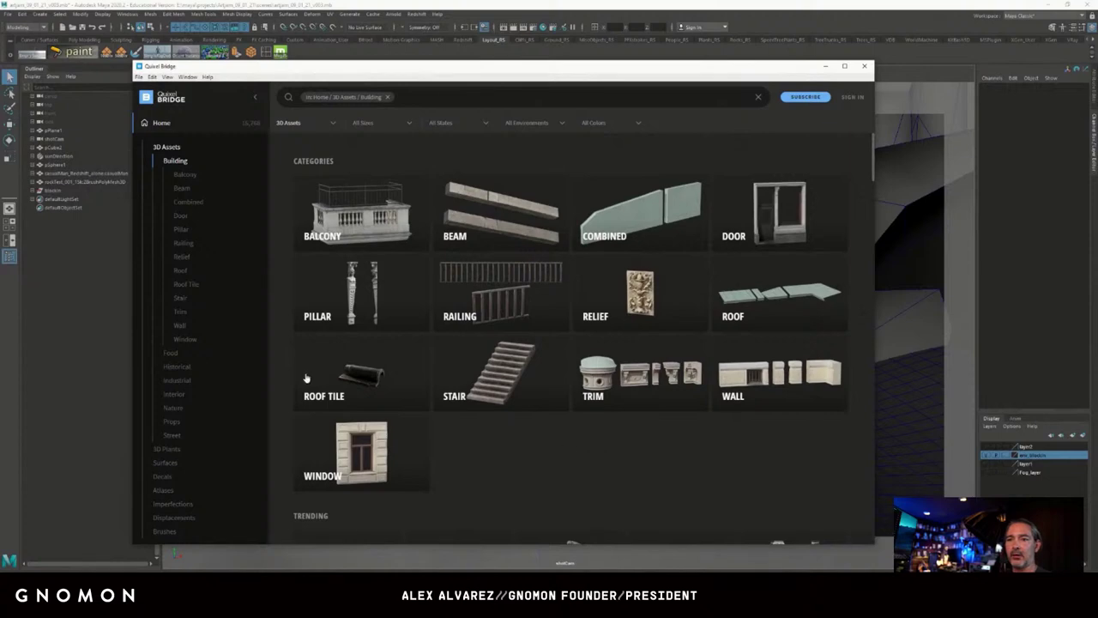
click(179, 369)
Browse the Historical 3D assets, from the rocks and stone walls down to the swords and back.
scroll(586, 301, down, 15)
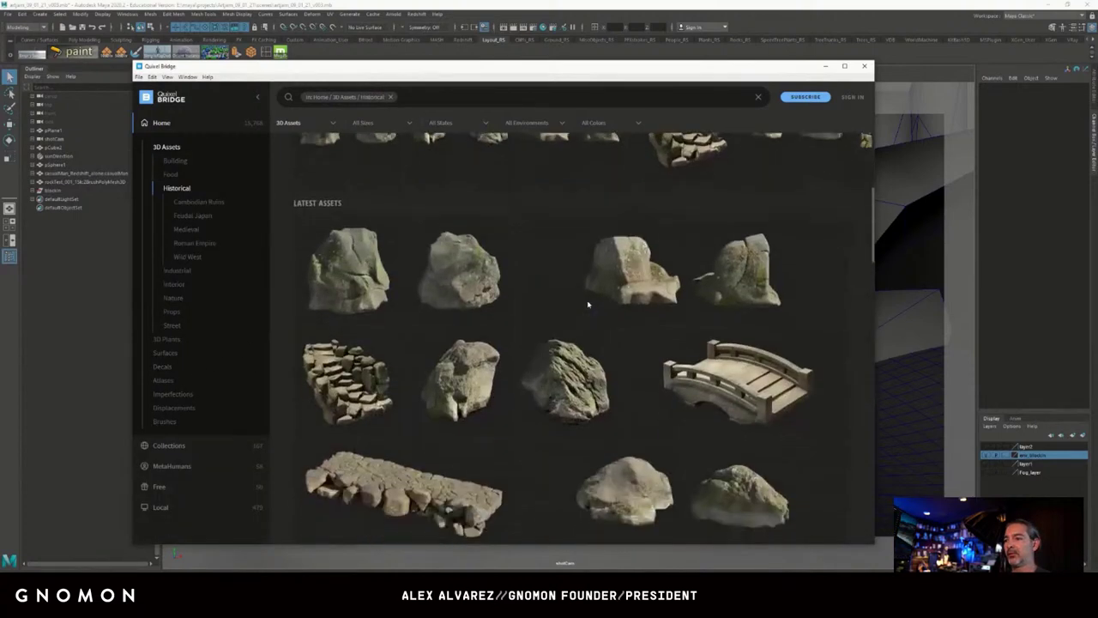
scroll(594, 292, down, 10)
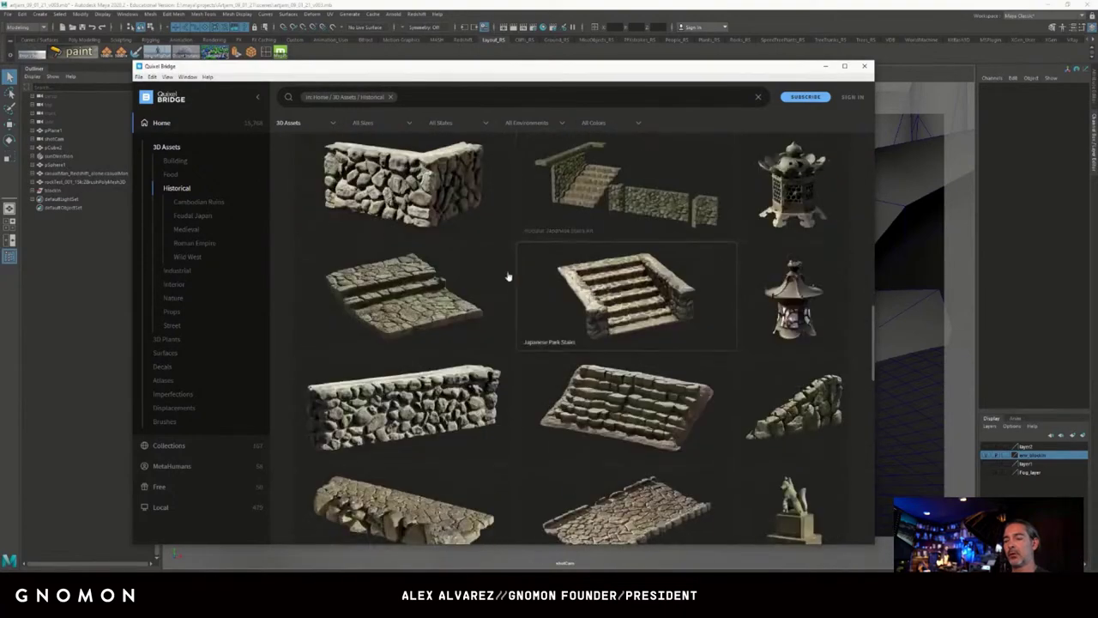
scroll(480, 251, down, 3)
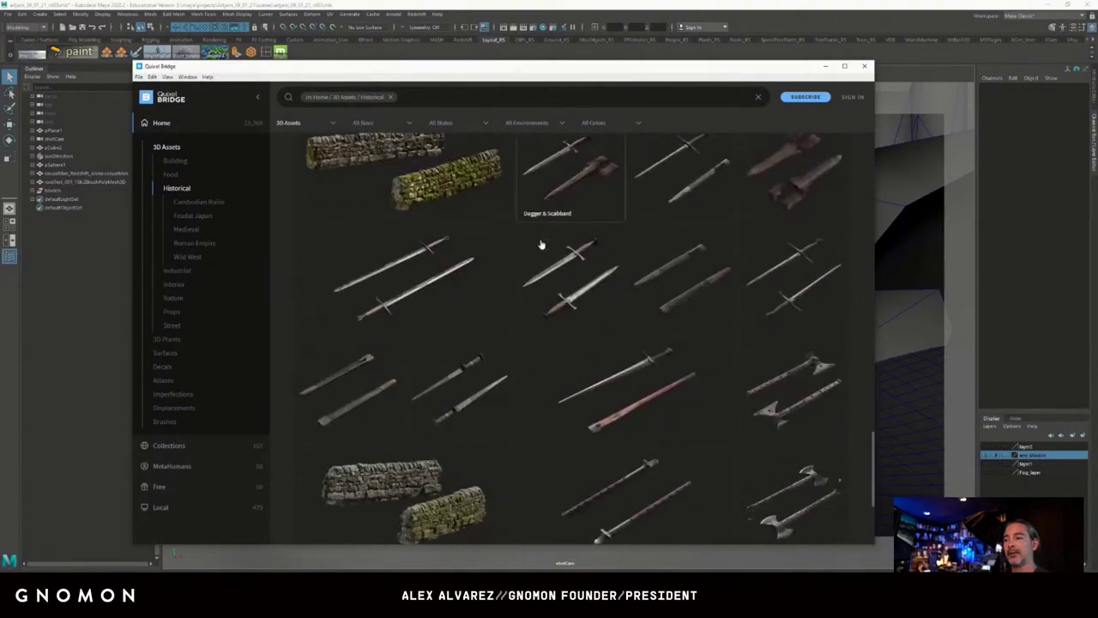
scroll(523, 247, up, 8)
scroll(541, 246, up, 5)
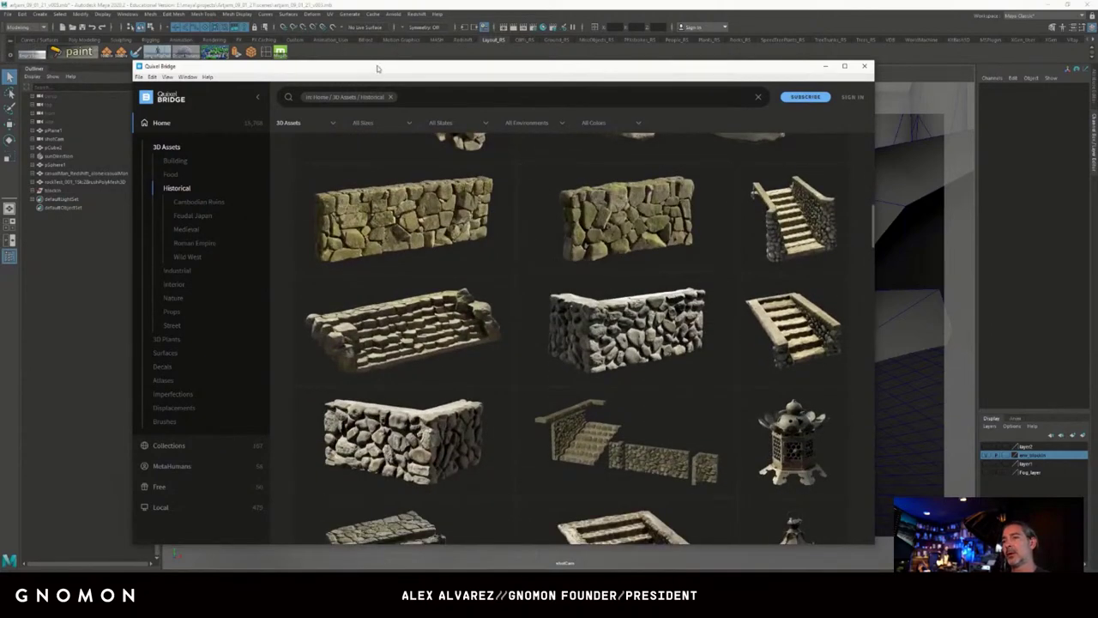
Reposition the asset library window and enlarge it to show bigger thumbnails.
drag(378, 68, 355, 48)
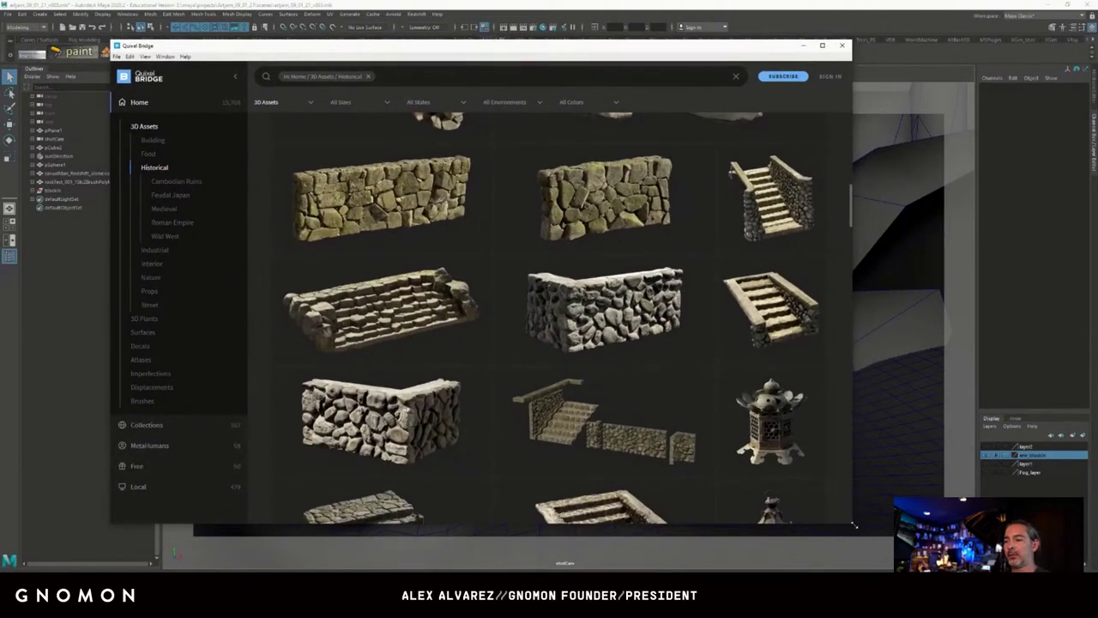
drag(854, 524, 920, 545)
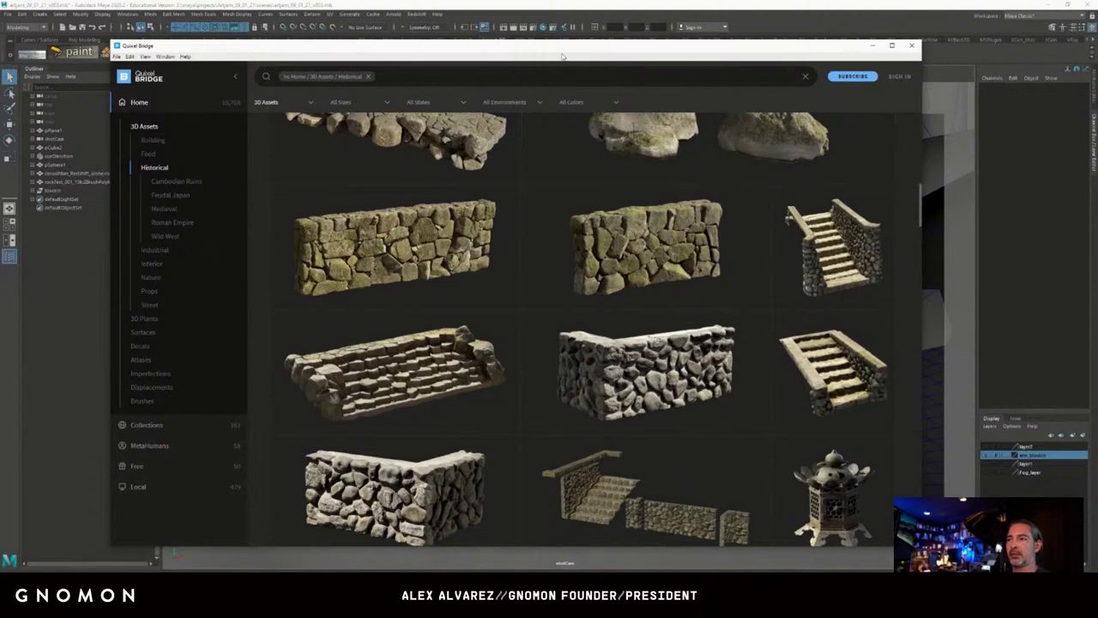
drag(562, 56, 557, 52)
Browse the Historical 3D assets from the stone walls and stairs down through the weapons, wheels, wooden props and building parts.
scroll(590, 297, up, 3)
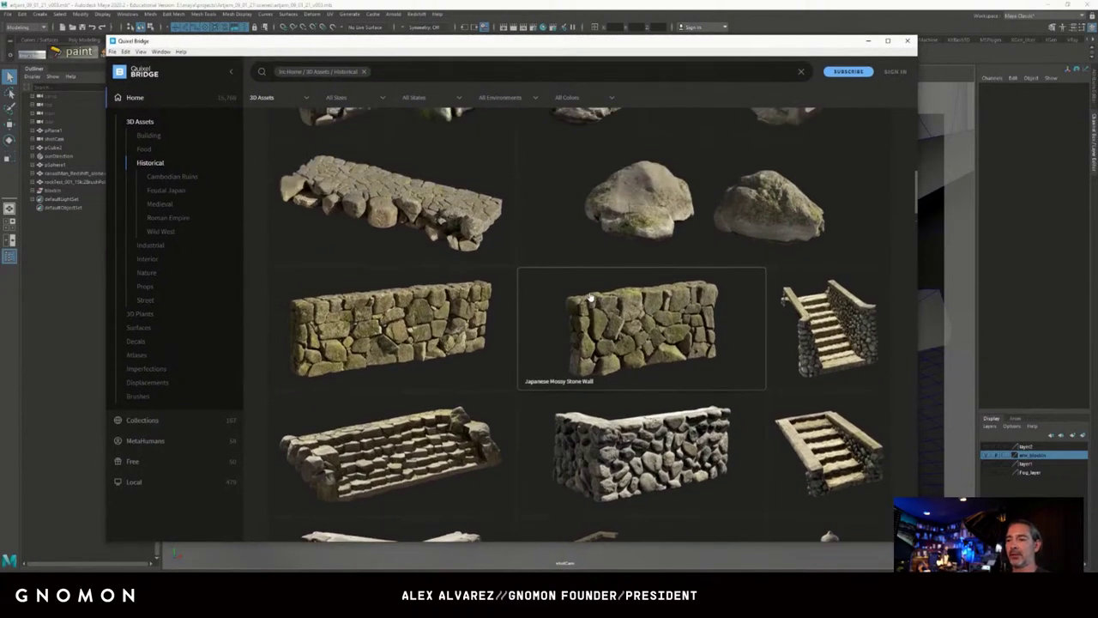
scroll(590, 298, down, 1)
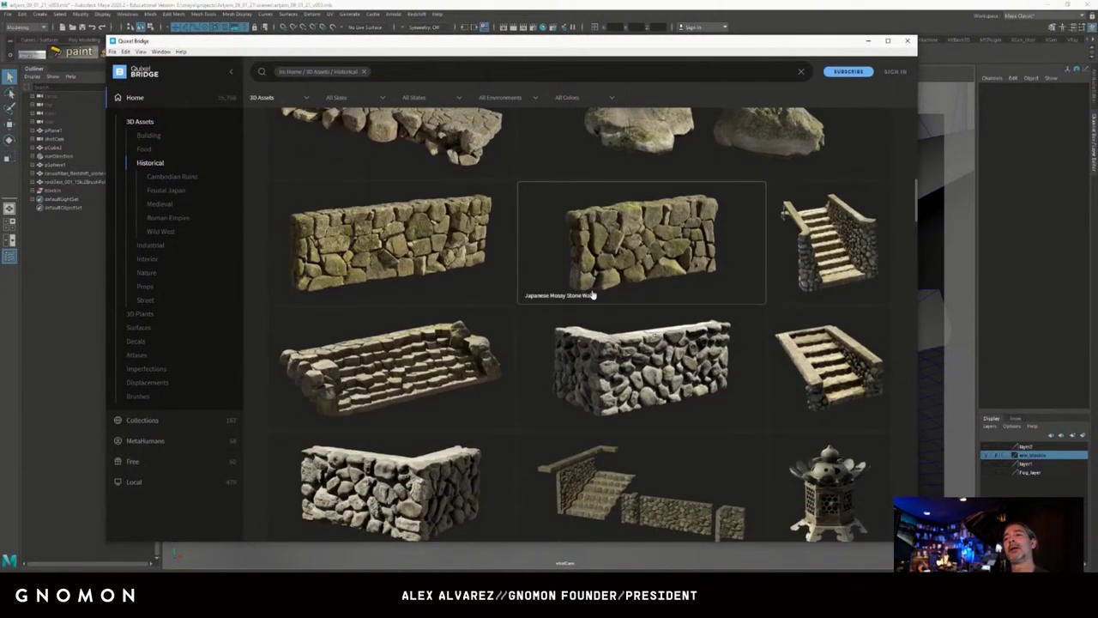
scroll(592, 295, down, 8)
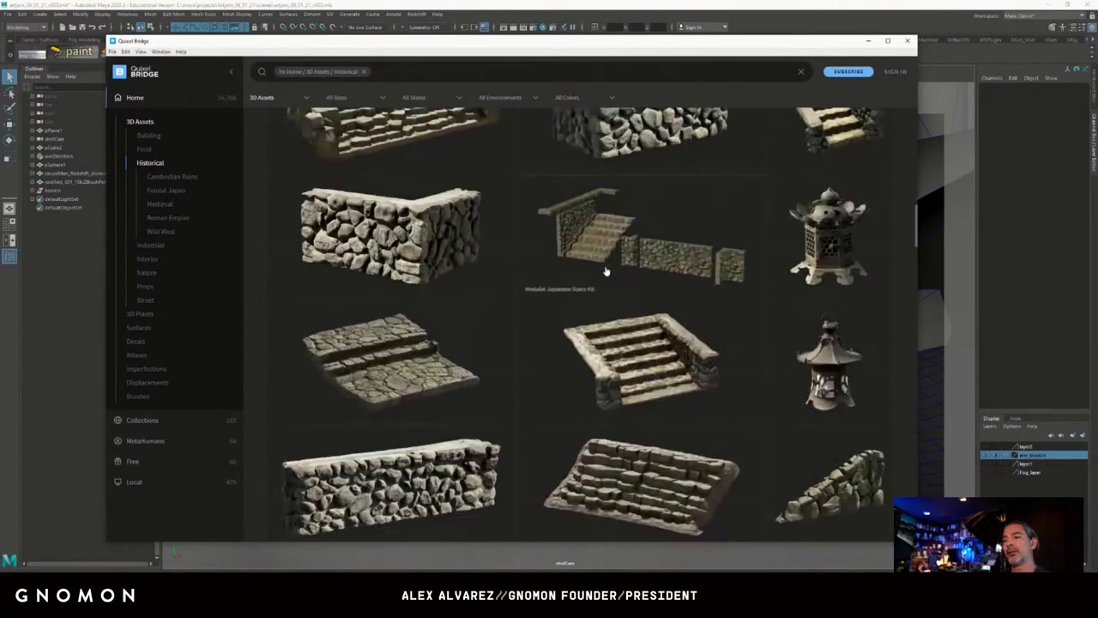
scroll(606, 271, down, 10)
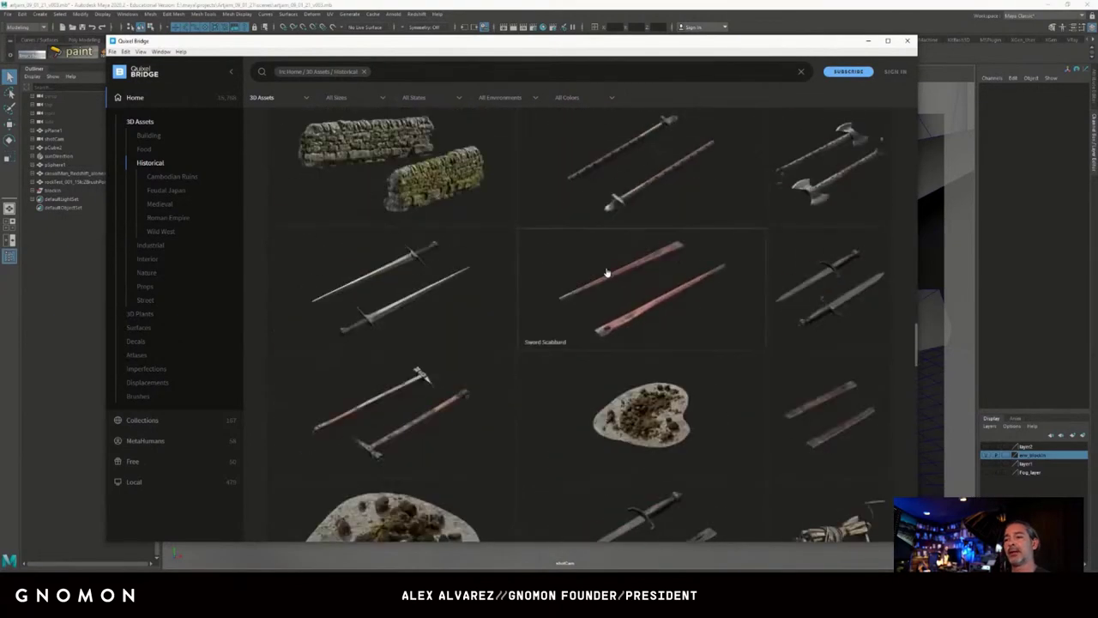
scroll(607, 273, down, 2)
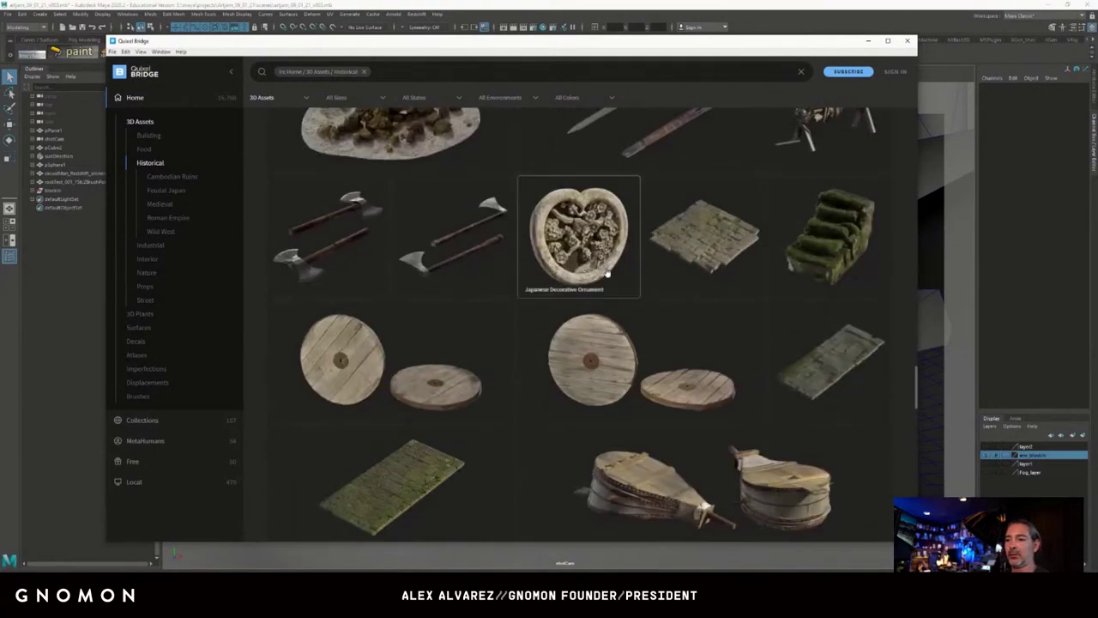
scroll(606, 273, up, 1)
scroll(607, 272, down, 4)
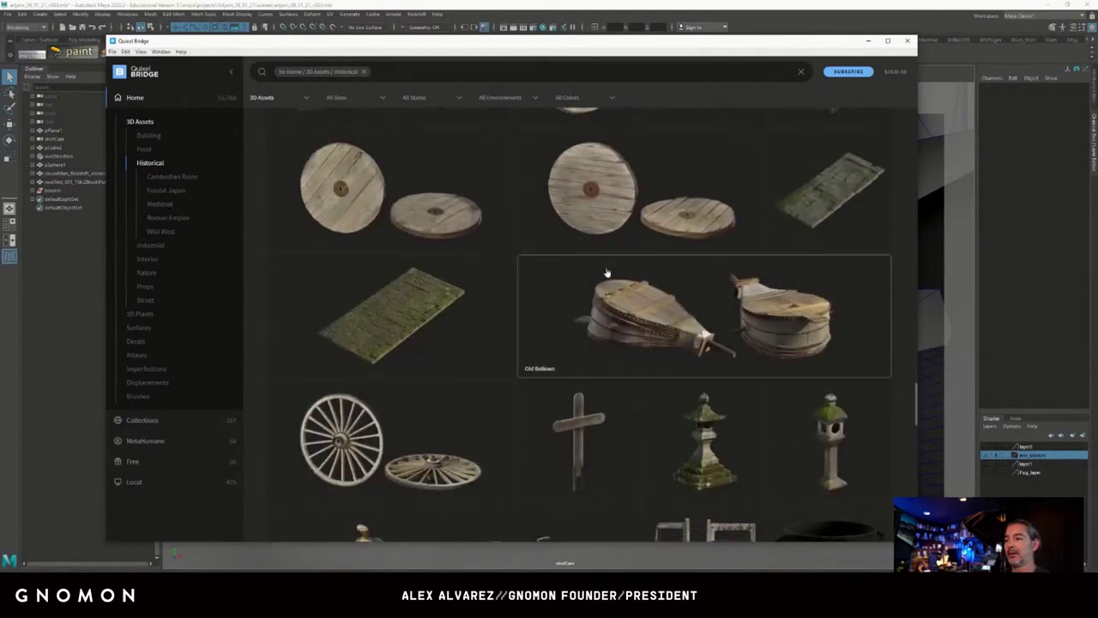
scroll(607, 273, down, 3)
scroll(606, 273, down, 15)
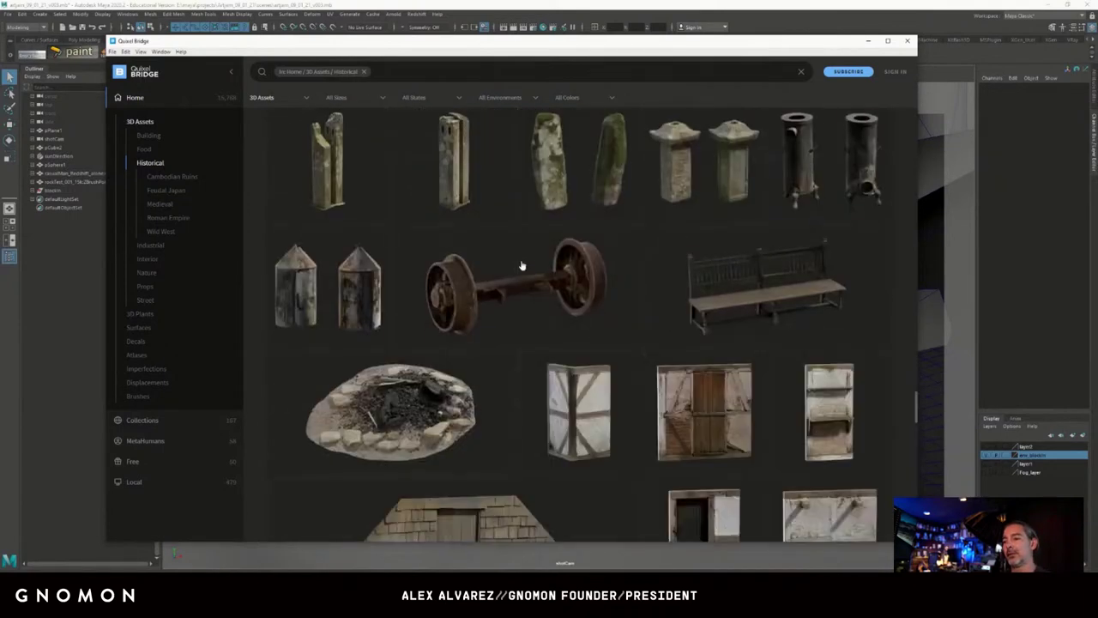
scroll(521, 267, down, 3)
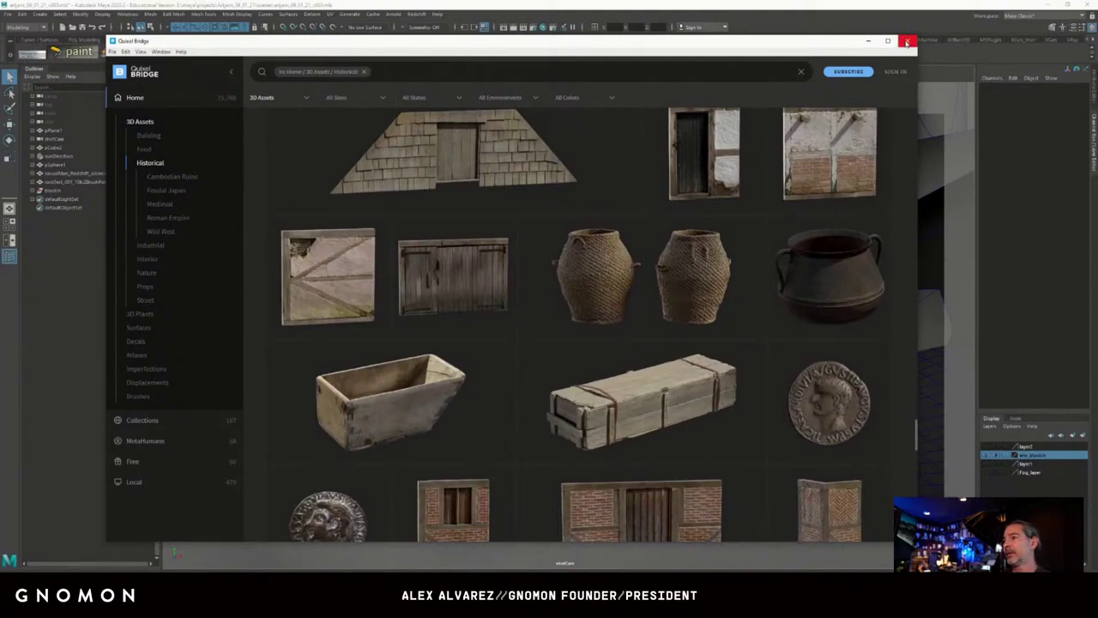
Close Quixel Bridge to return to Maya and inspect the long rock slab and the distant hill plane through the shot camera.
click(907, 42)
click(446, 255)
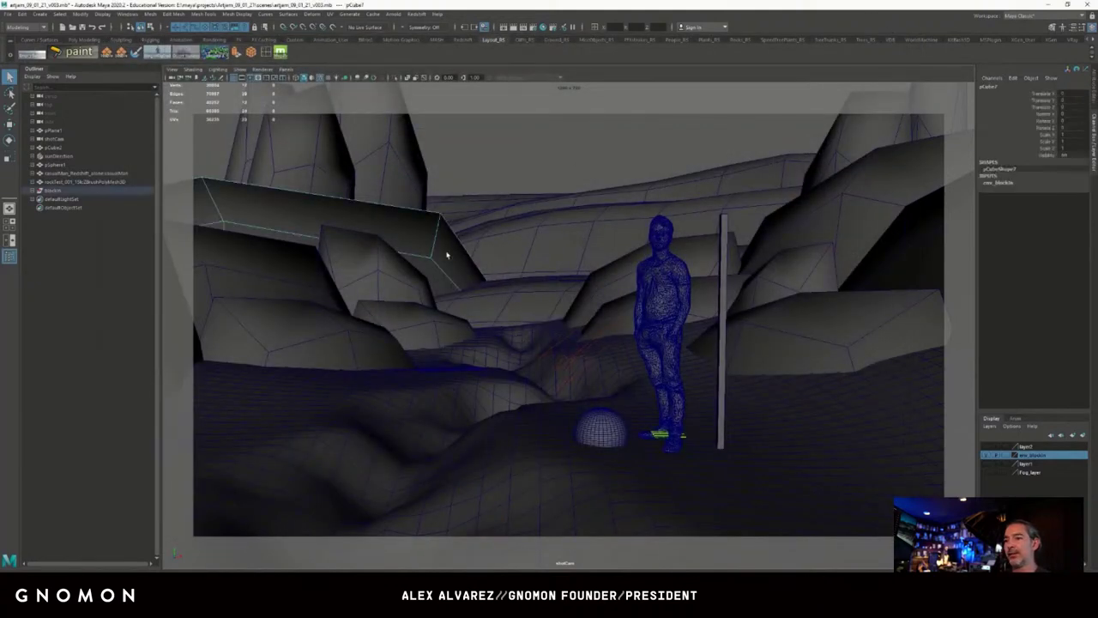
click(495, 169)
click(561, 236)
key(space)
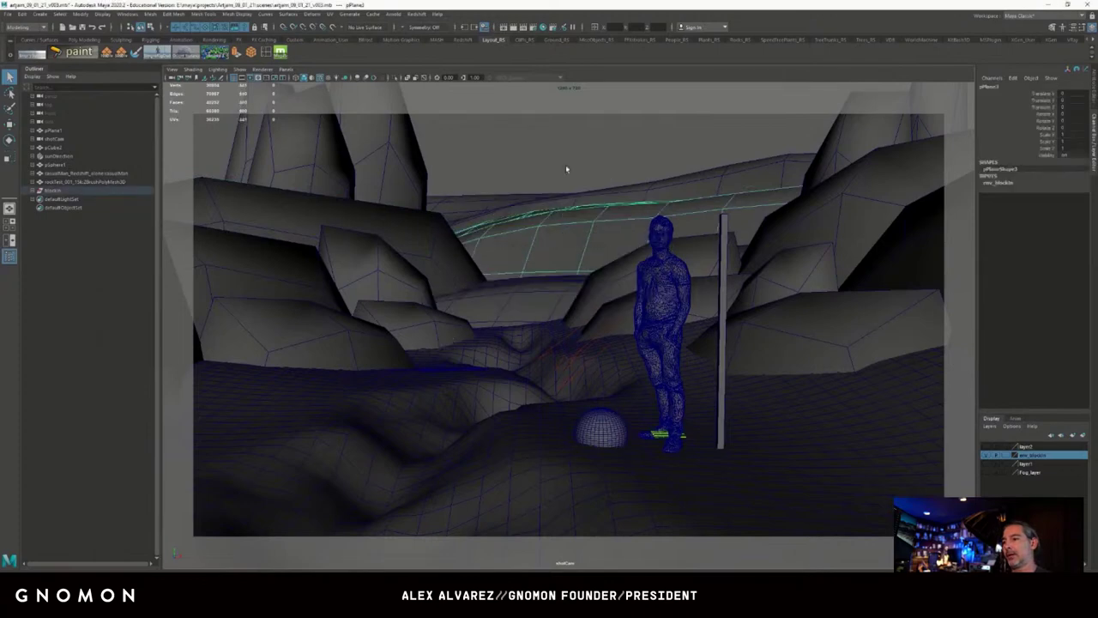
click(566, 169)
Switch to the perspective view and frame the large arched rock at the far end of the terrain for inspection.
key(space)
drag(578, 234, 578, 202)
alt+drag(572, 258, 475, 279)
alt+drag(409, 205, 794, 130)
click(794, 129)
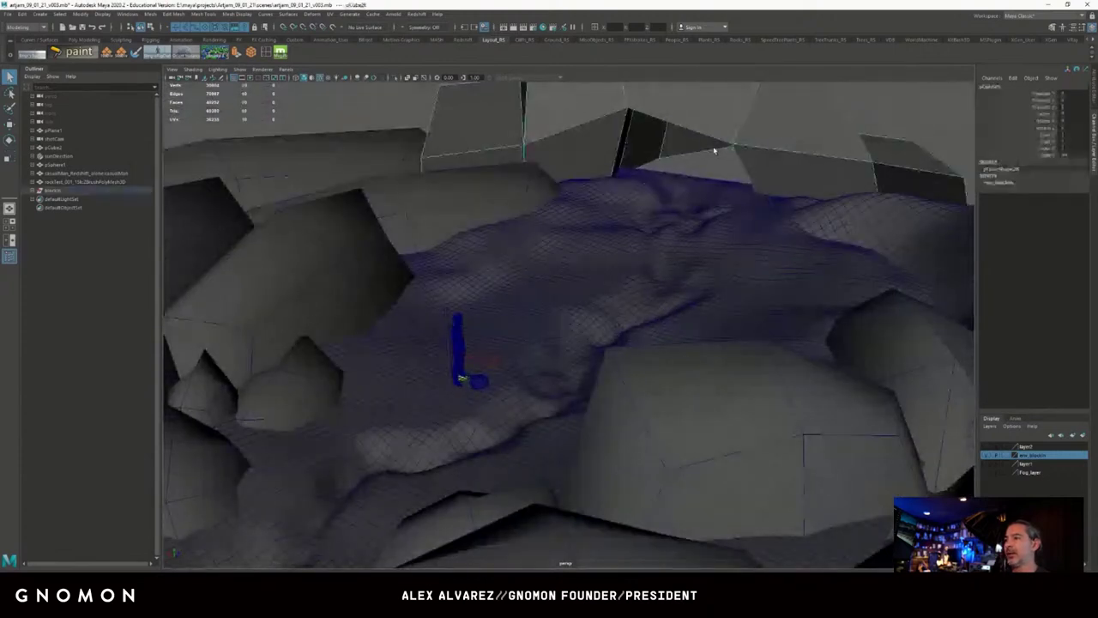
key(f)
alt+drag(480, 330, 468, 306)
alt+right_drag(468, 306, 554, 289)
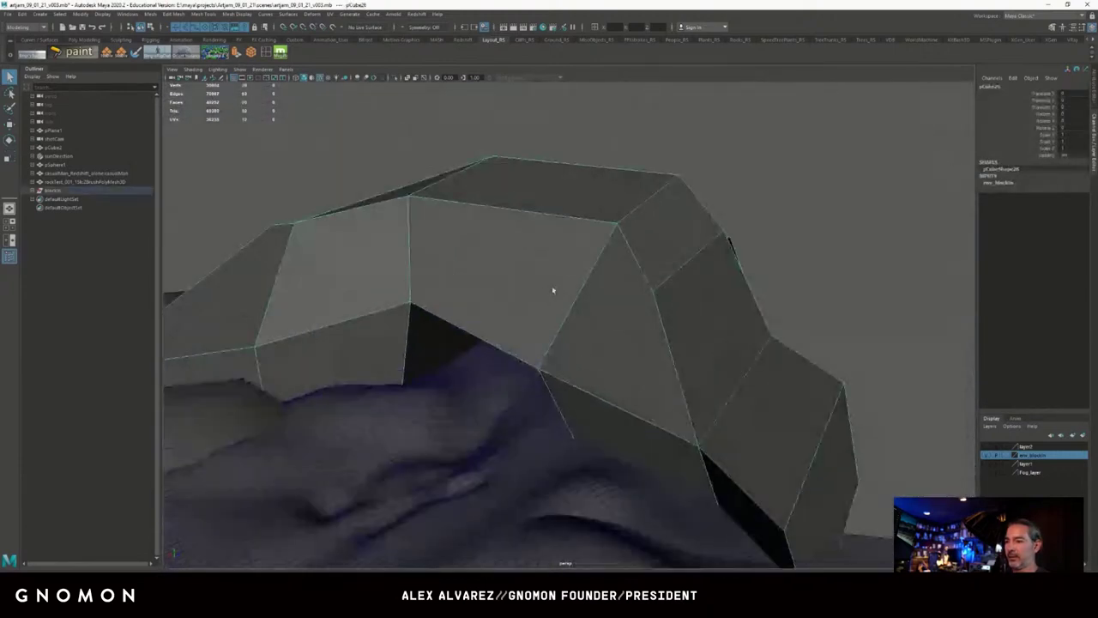
Examine the canyon blockout from above, covering the terrain behind the figure and the rocks and hills beyond it.
alt+middle_drag(554, 289, 846, 211)
alt+drag(845, 211, 572, 179)
alt+drag(637, 304, 667, 294)
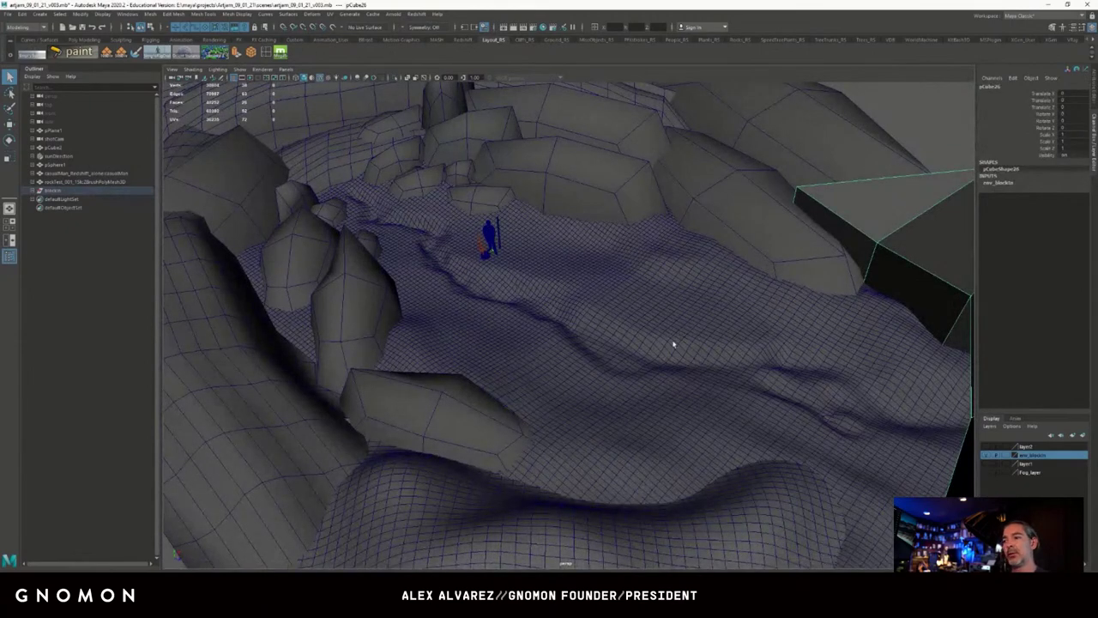
alt+drag(469, 238, 506, 327)
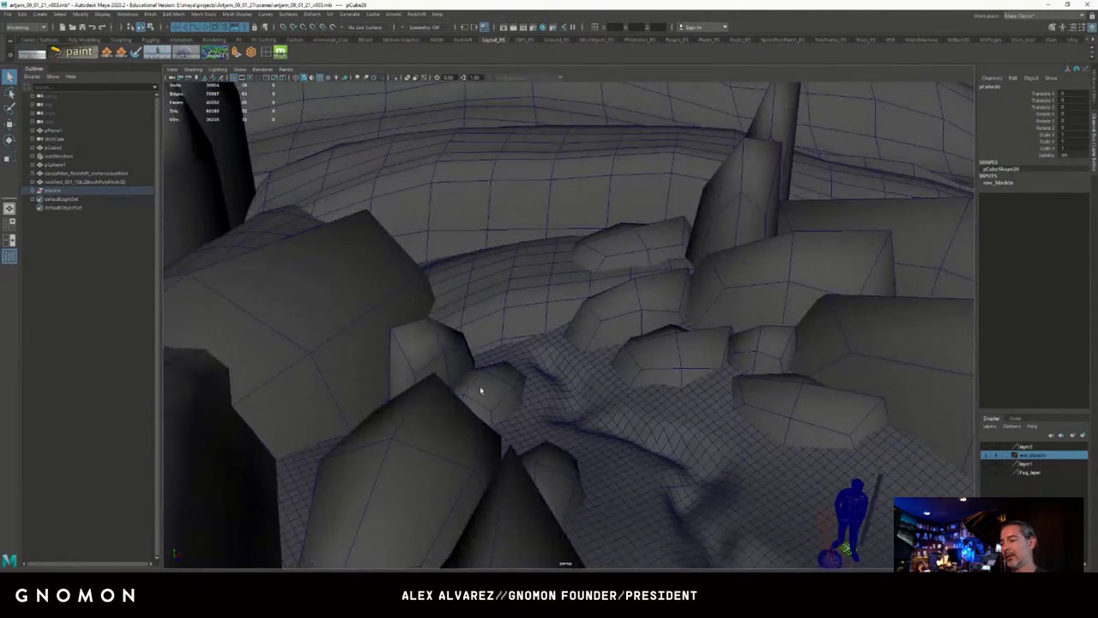
alt+drag(575, 353, 561, 308)
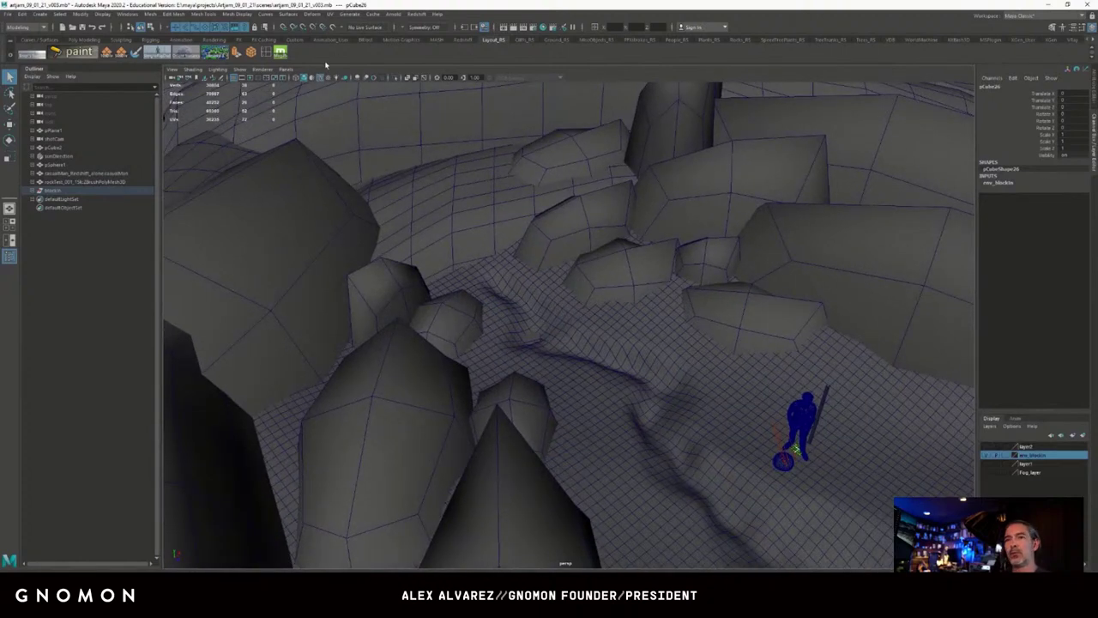
Look through shotCam again and inspect the low hill plane where the canyon channel ends.
click(286, 69)
click(287, 72)
click(287, 71)
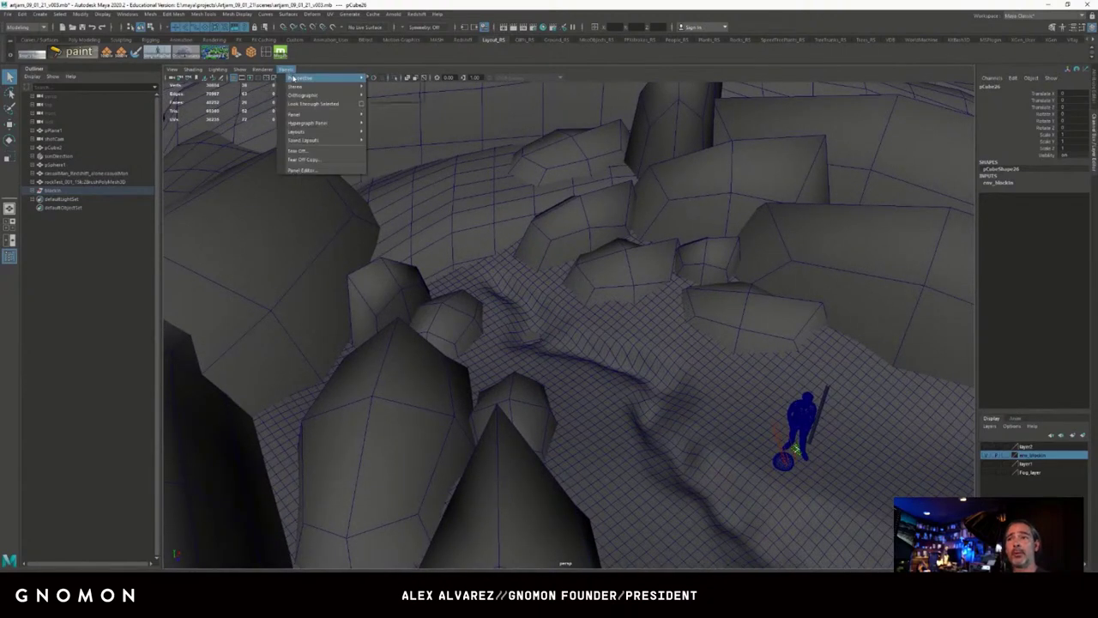
mouse_move(307, 78)
click(388, 87)
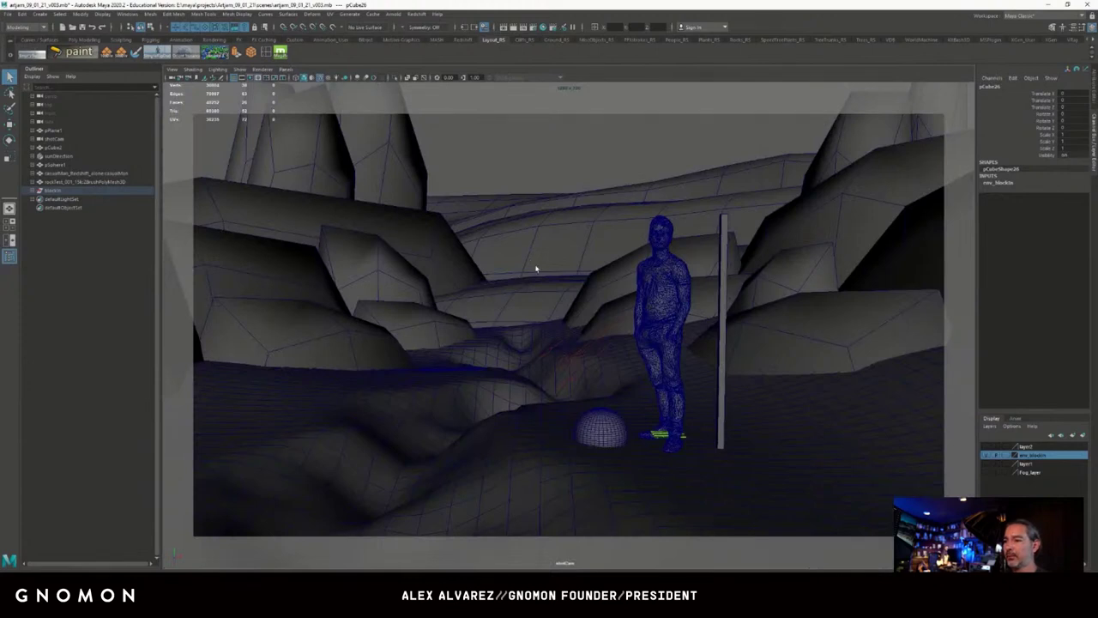
click(479, 307)
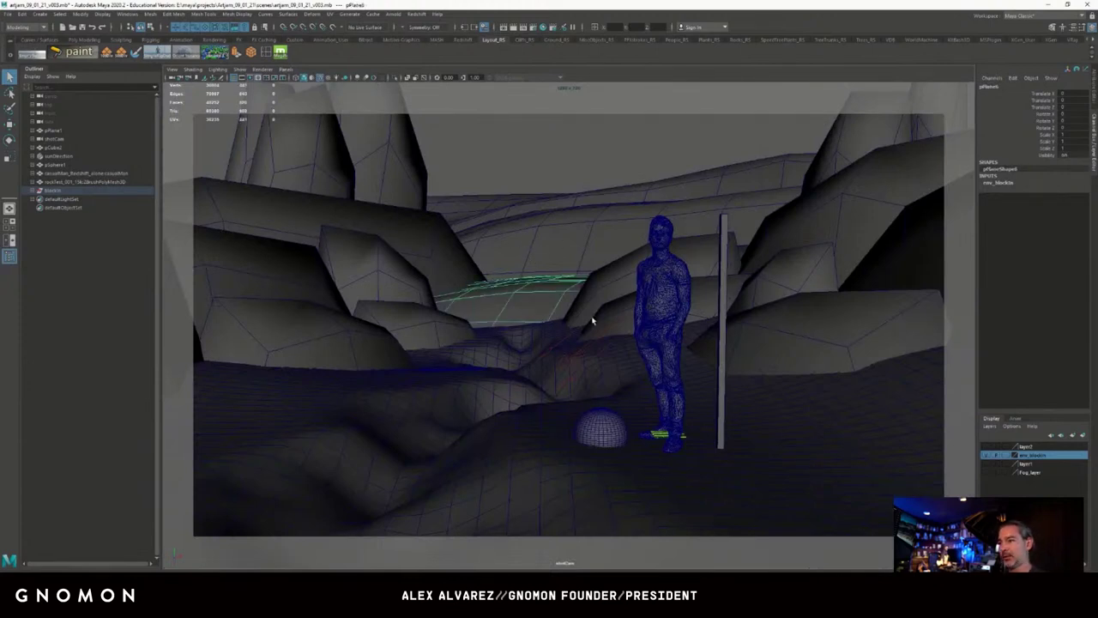
click(524, 168)
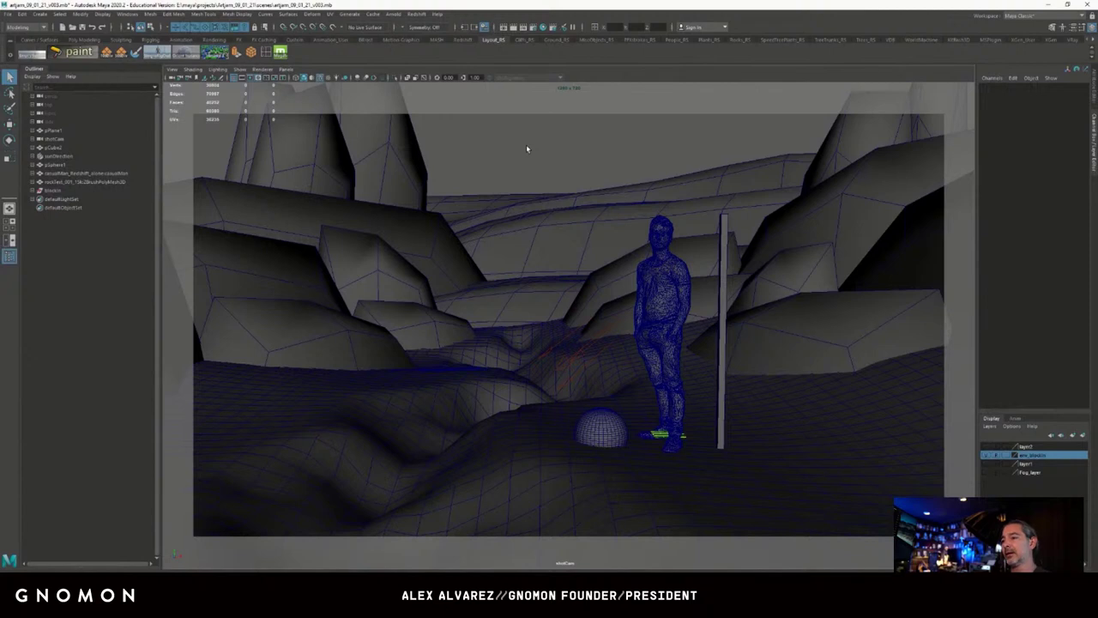
Shift the shot camera's viewpoint and inspect the broad midground hill plane behind the figure.
click(567, 196)
click(575, 183)
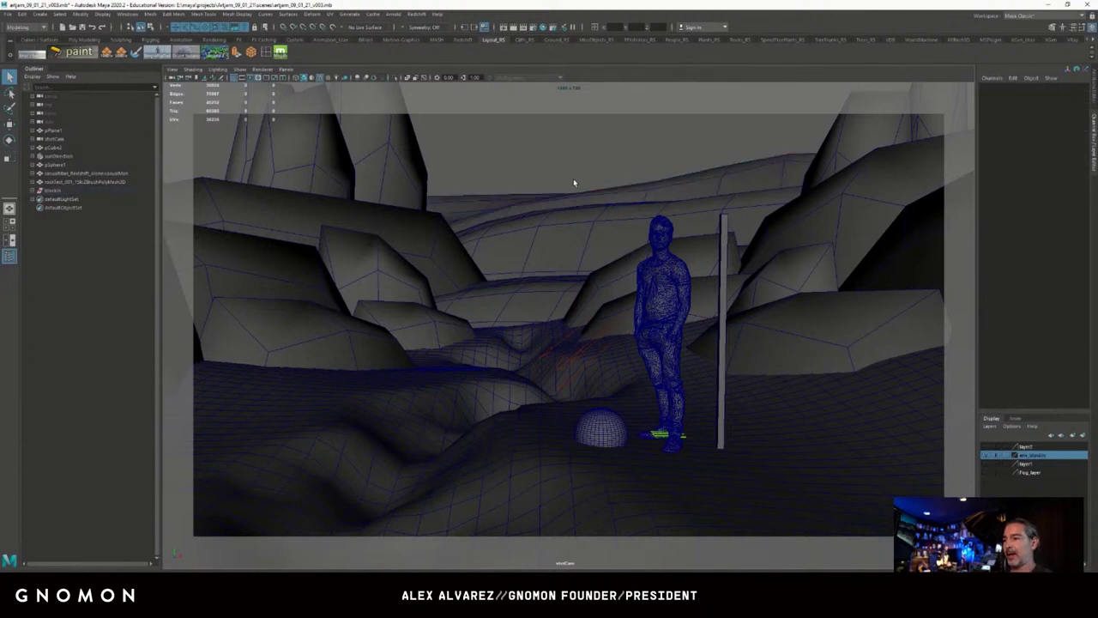
alt+drag(566, 228, 562, 324)
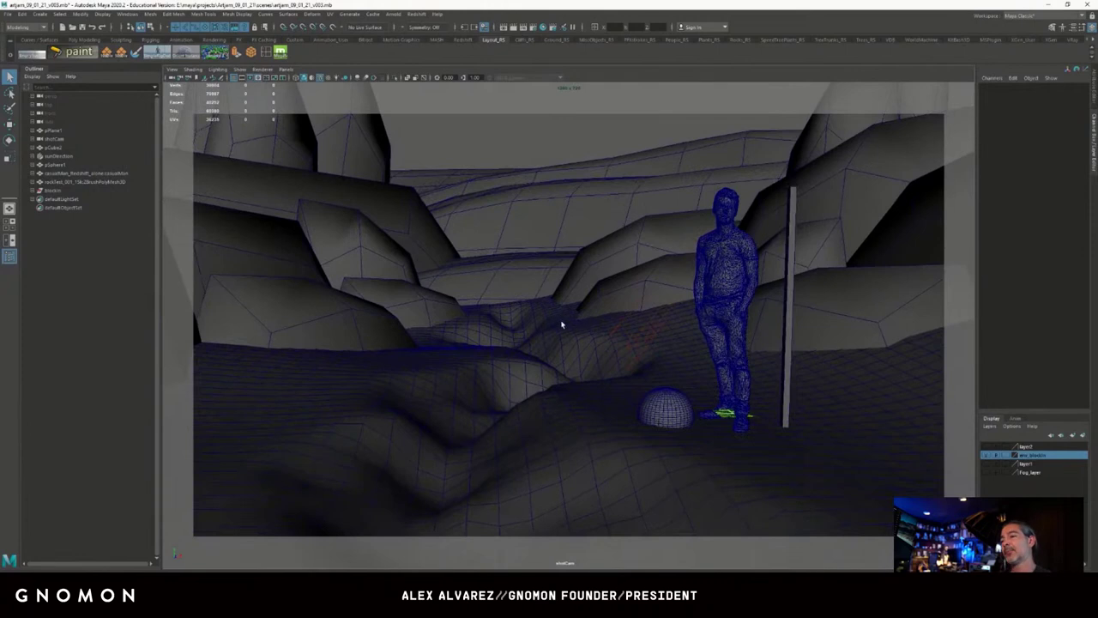
click(495, 240)
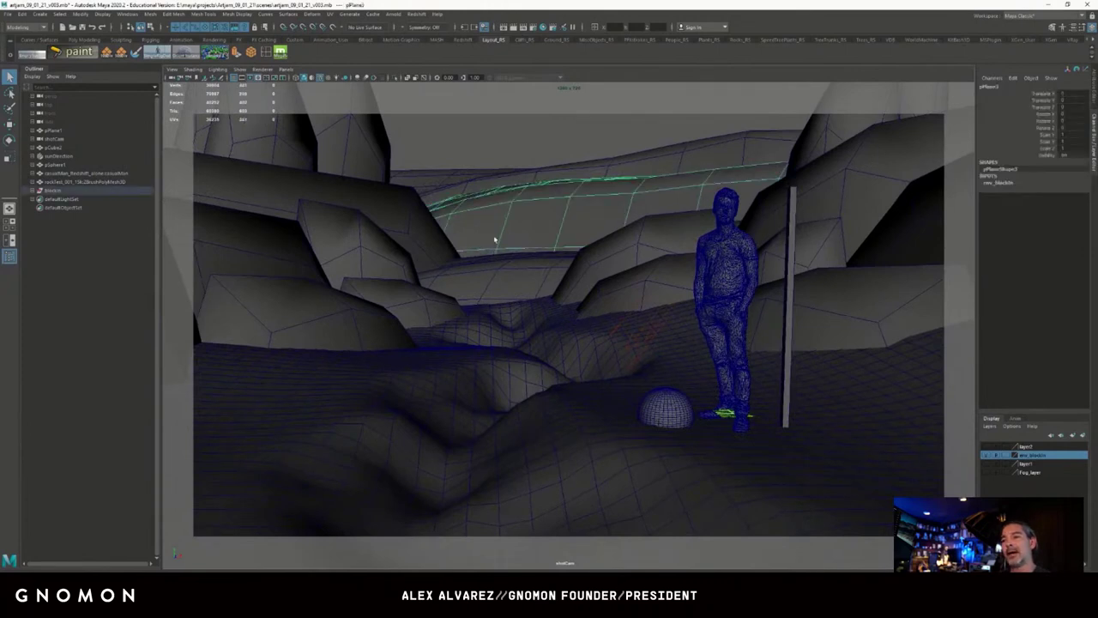
click(544, 134)
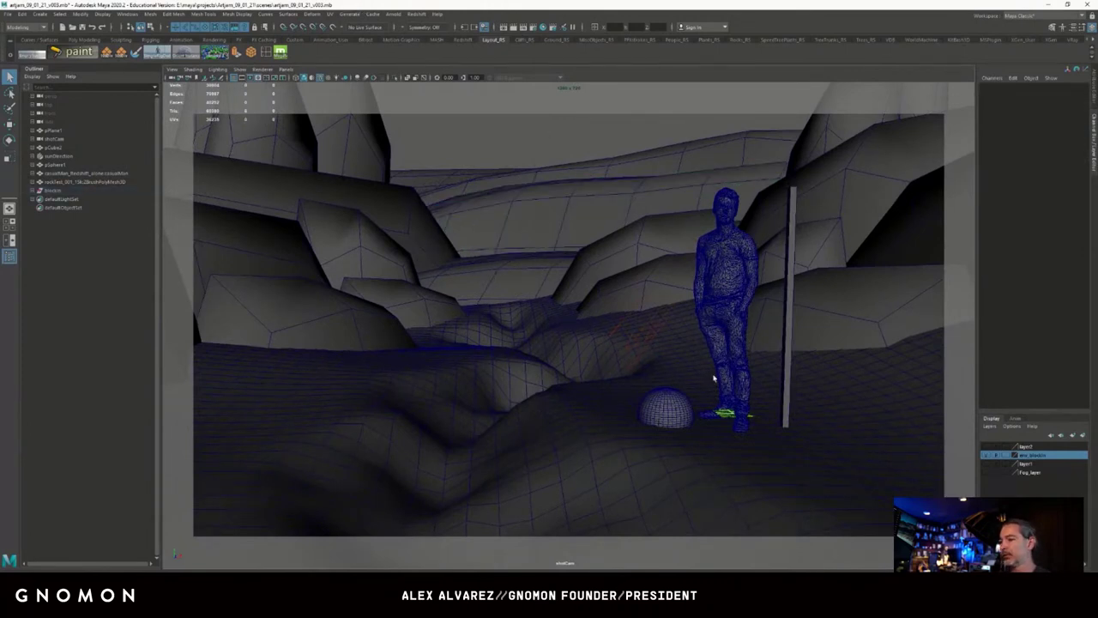
Restore the original shot camera view and inspect the farthest hill plane on the horizon.
alt+drag(642, 335, 563, 356)
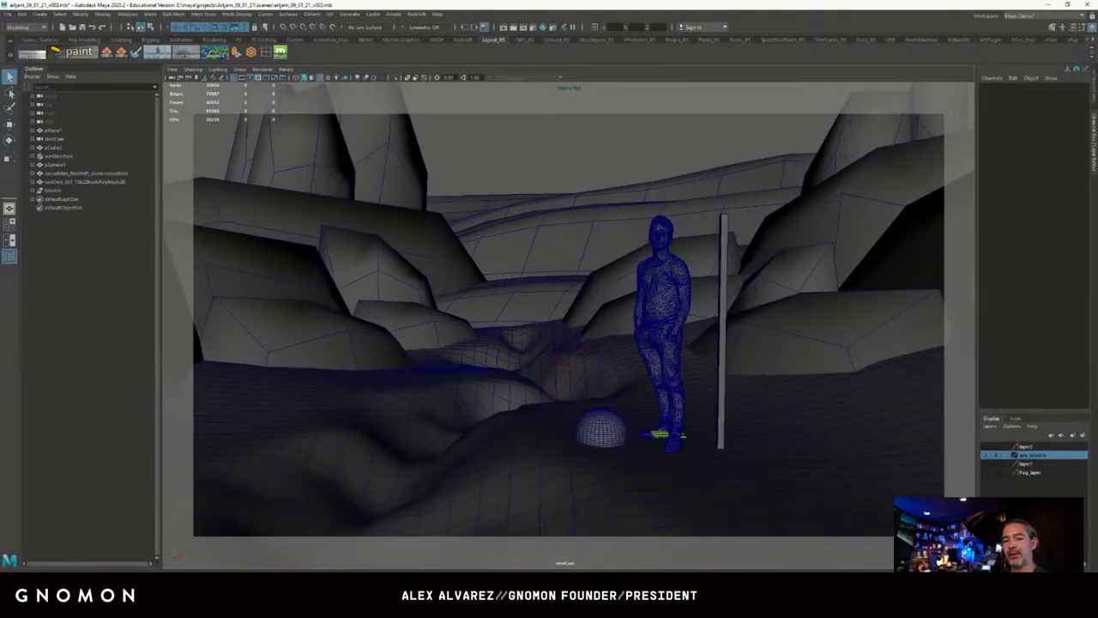
key(bracketleft)
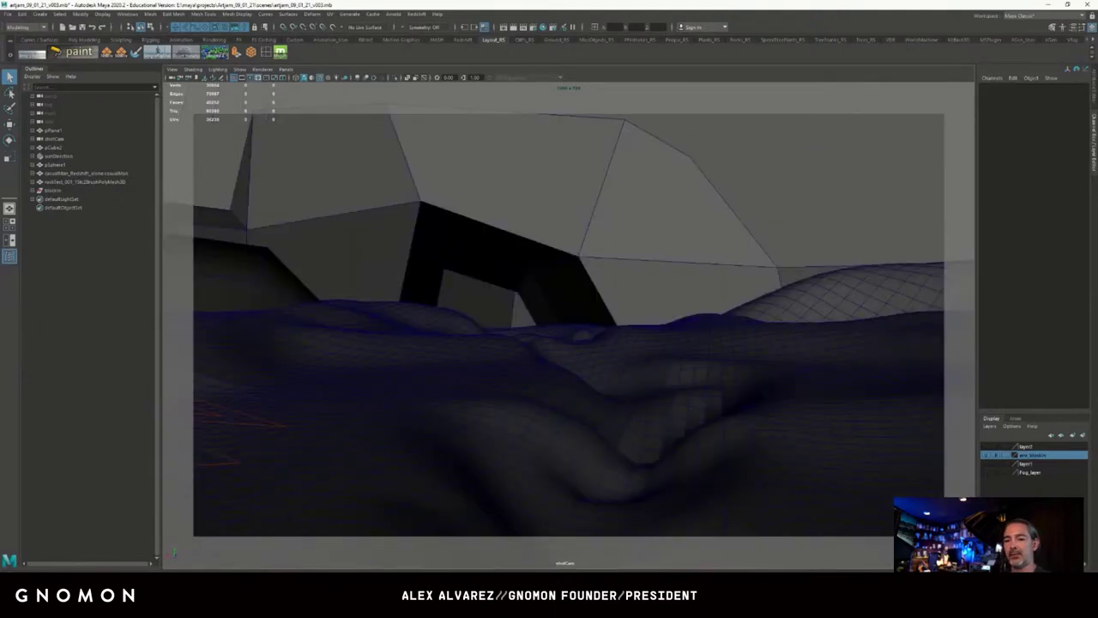
key(bracketleft)
key(bracketleft)
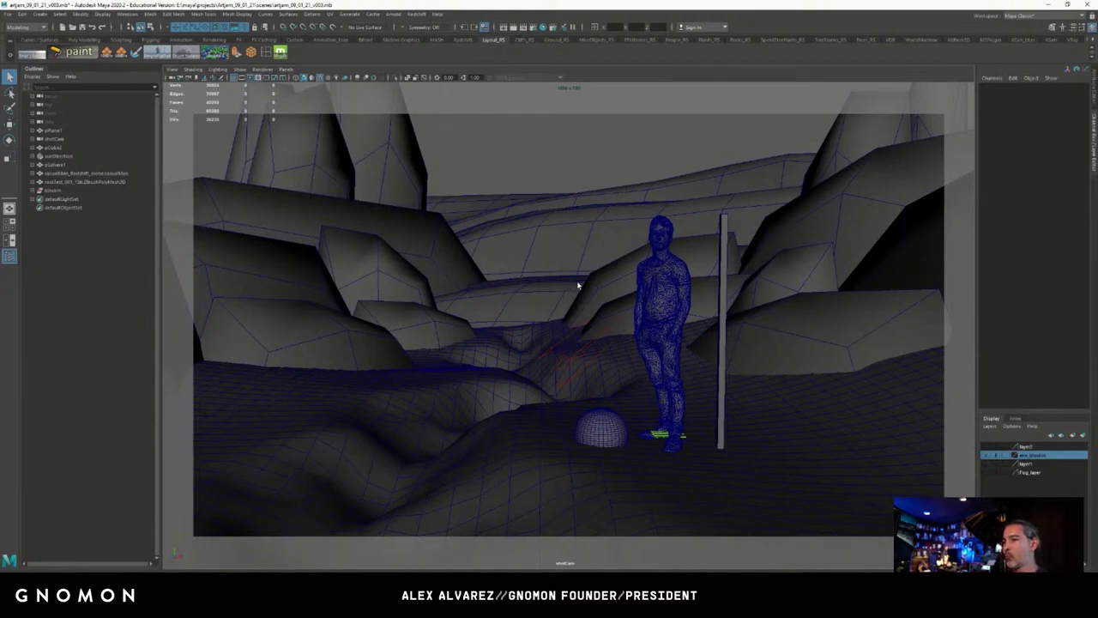
click(685, 179)
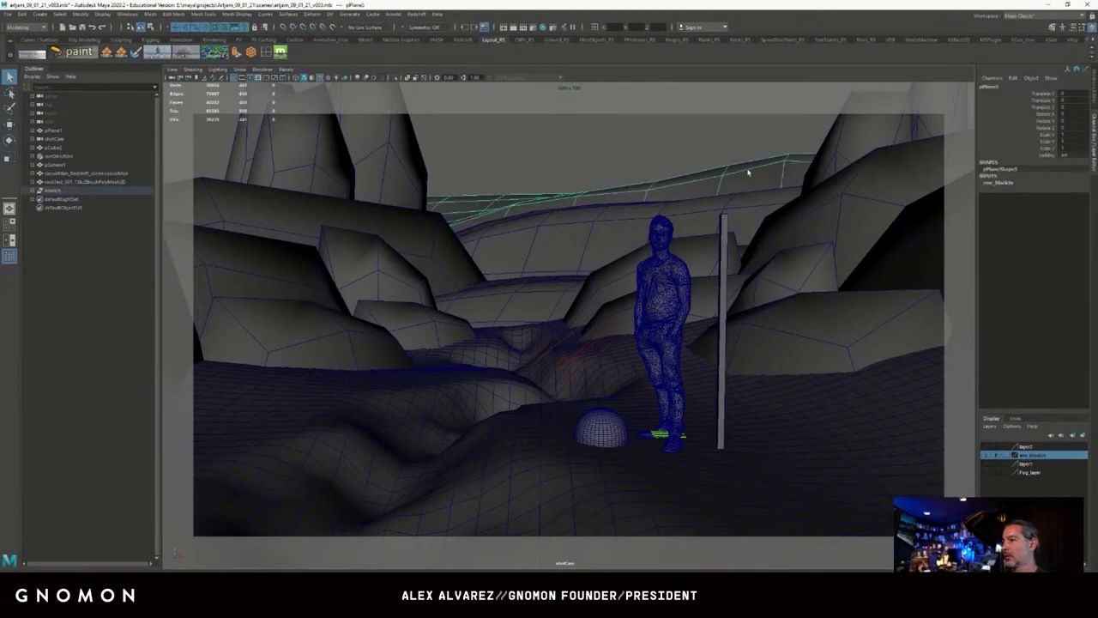
click(693, 138)
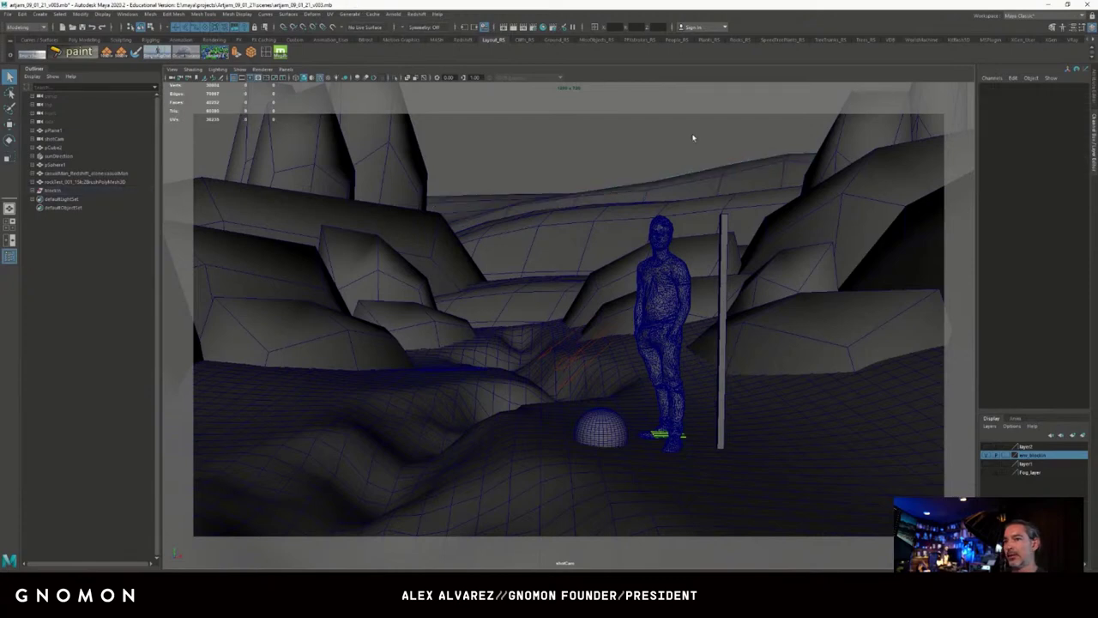
Open the Redshift Render View and start an interactive render of the shotCam view.
click(416, 14)
click(430, 30)
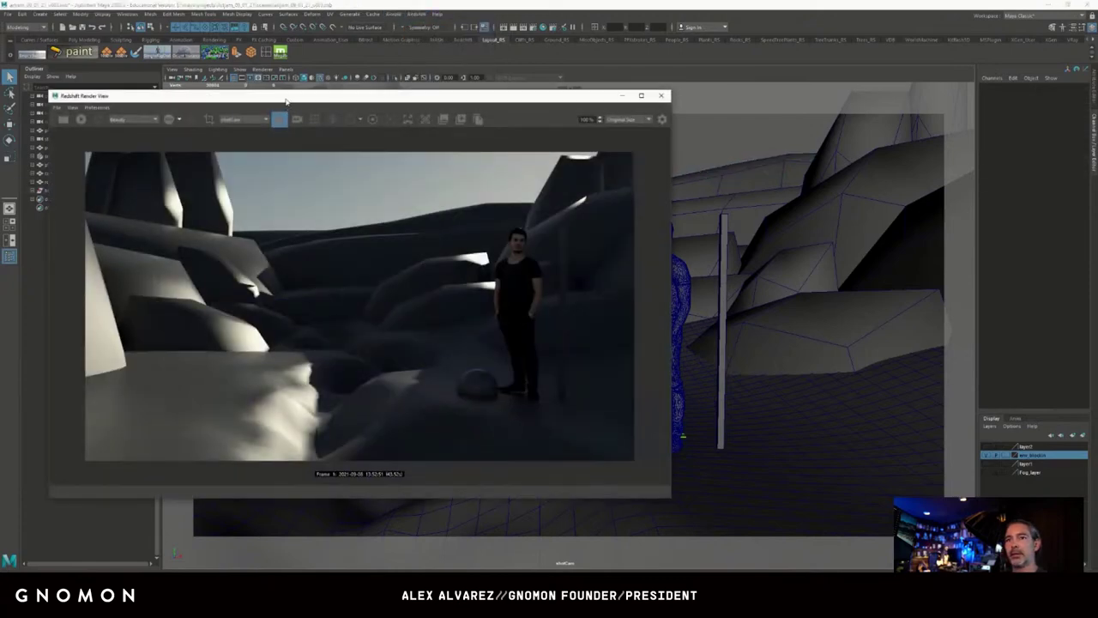
drag(286, 101, 276, 65)
click(70, 83)
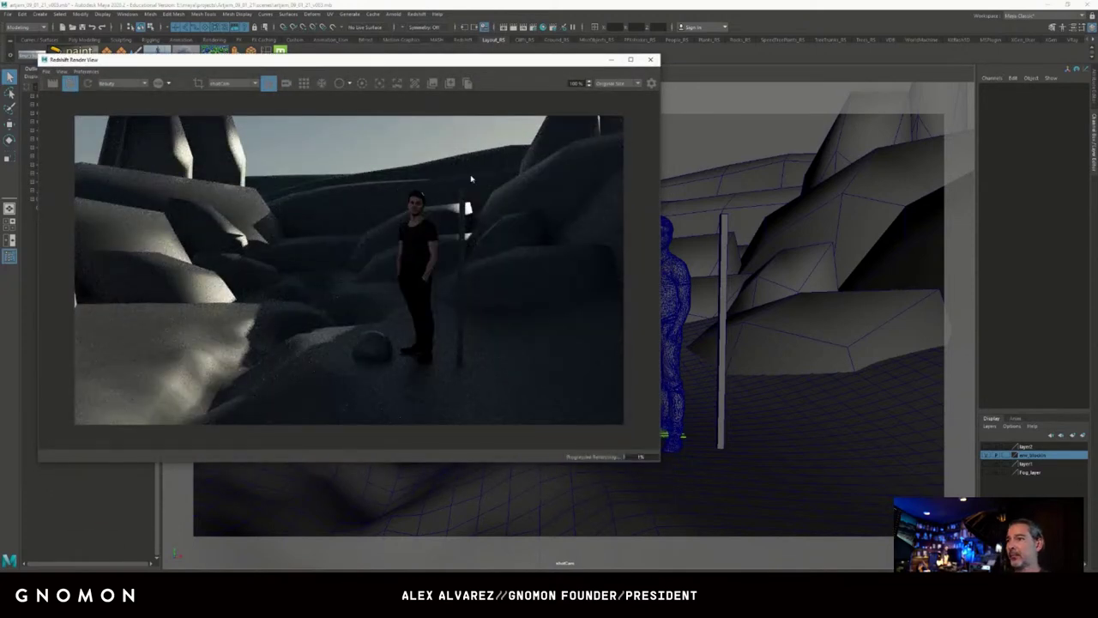
Select the sunDirection light and move it from the ground up in front of the rocks beside the vertical pole.
drag(139, 59, 189, 198)
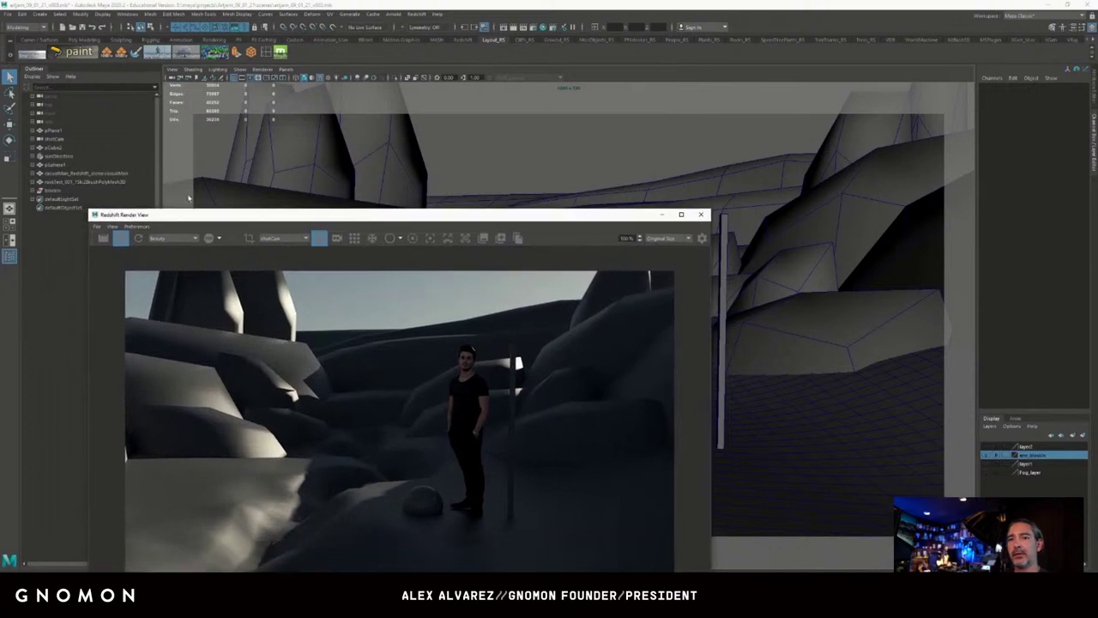
click(58, 156)
drag(266, 219, 186, 65)
key(w)
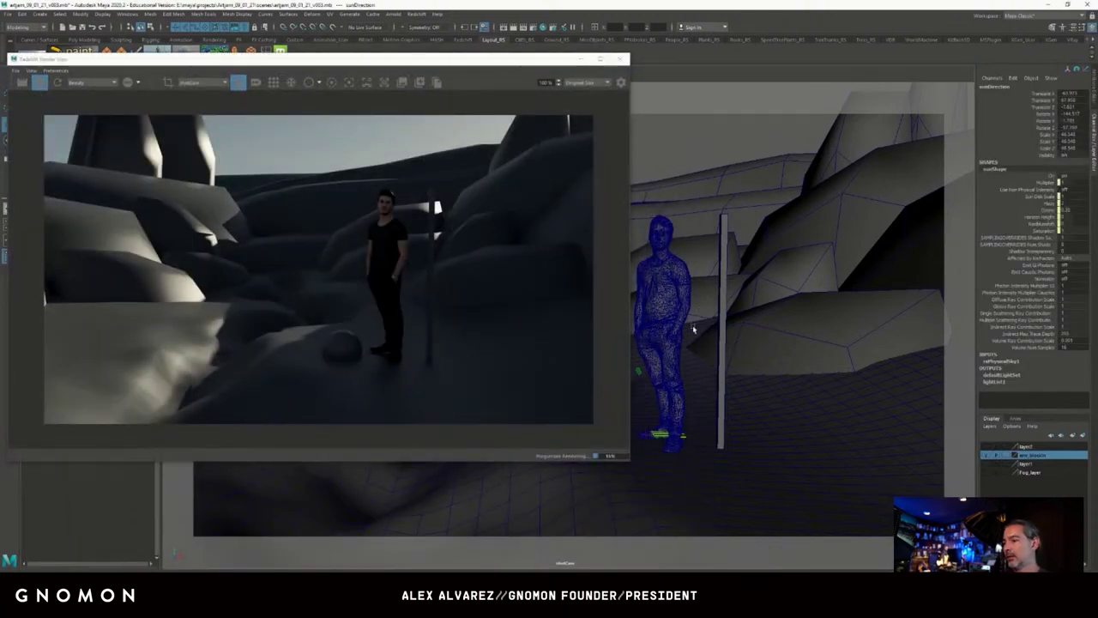
drag(543, 59, 525, 477)
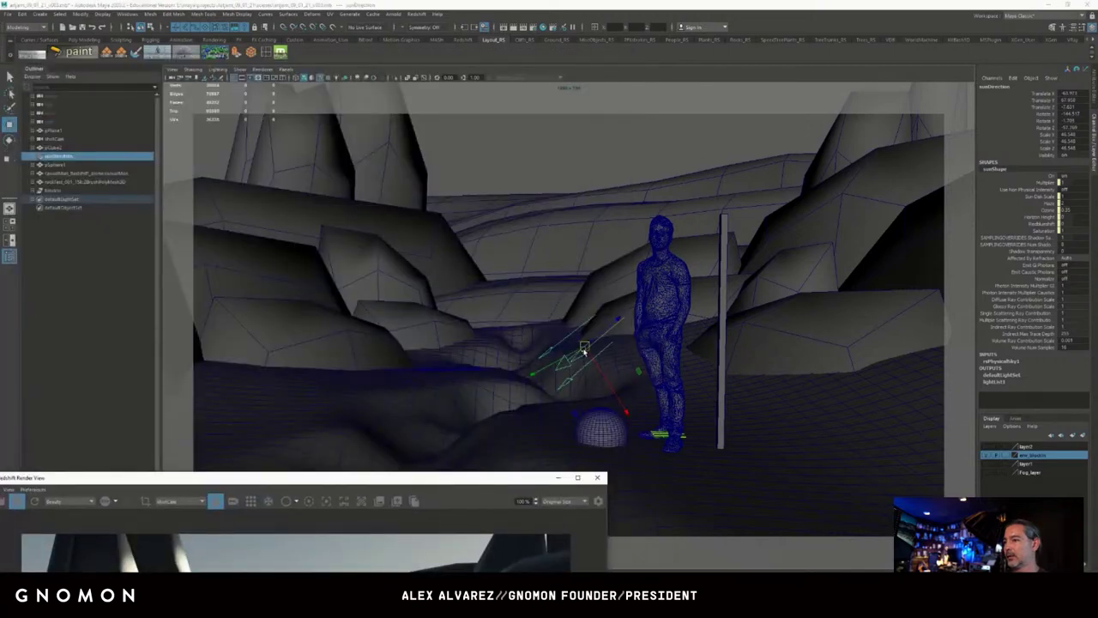
click(585, 350)
key(w)
drag(585, 347, 748, 210)
Bring the live render back into view and rotate the sunDirection light to cast sunlight across the figure and foreground sphere.
drag(433, 477, 452, 90)
key(e)
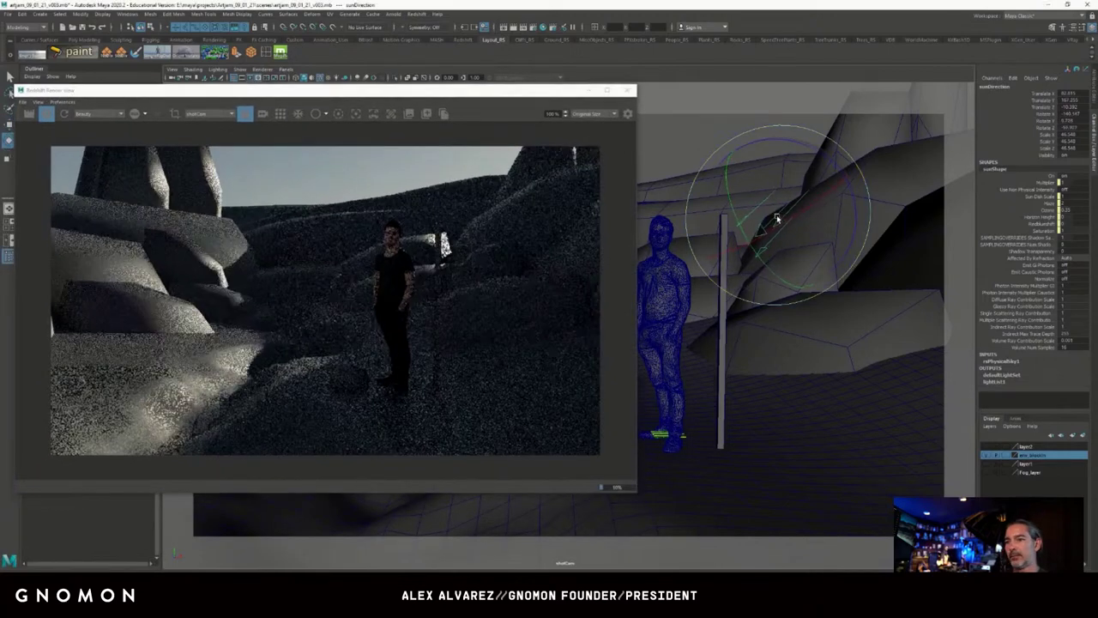
mouse_move(767, 221)
mouse_down()
mouse_move(797, 240)
mouse_move(783, 243)
mouse_move(778, 209)
mouse_move(745, 223)
mouse_up()
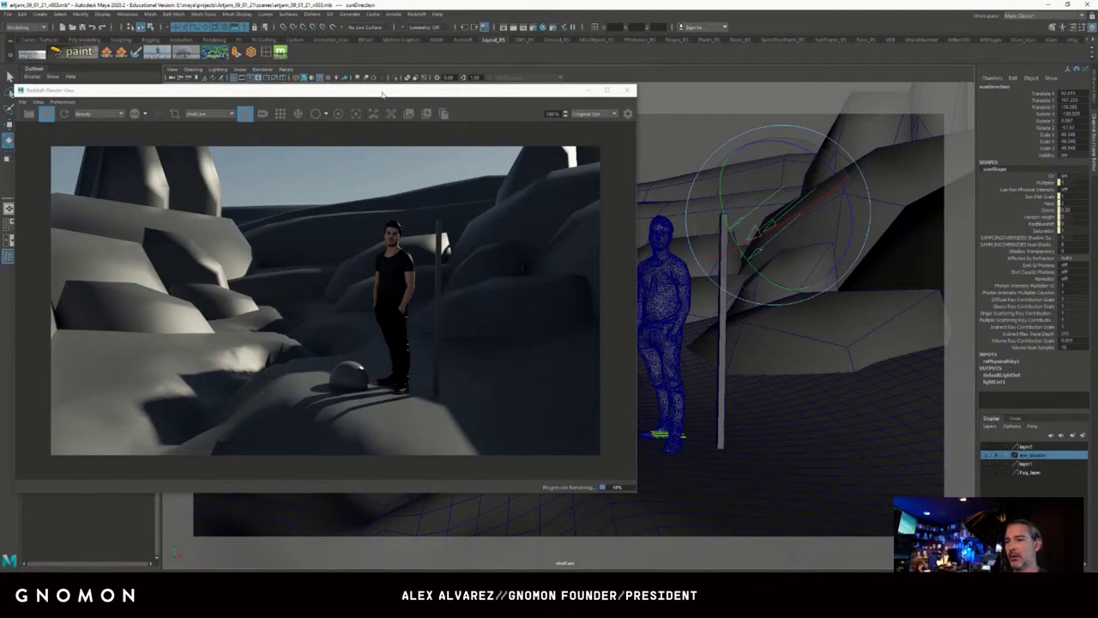
Browse the custom asset shelves and add the Ground_RS water surface to the canyon scene.
drag(382, 95, 384, 121)
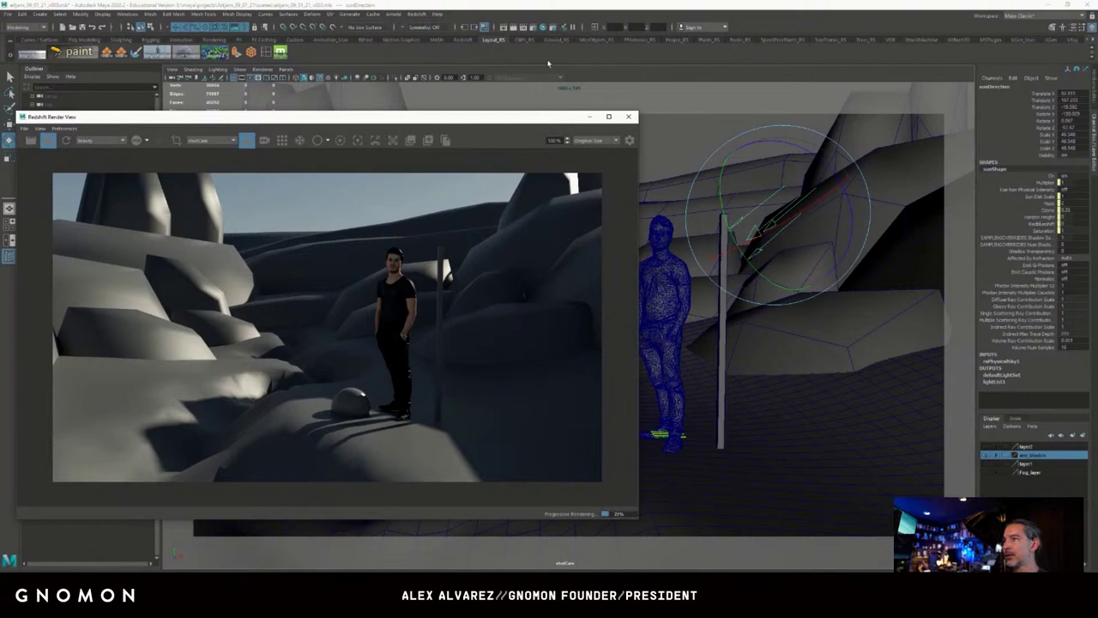
click(556, 41)
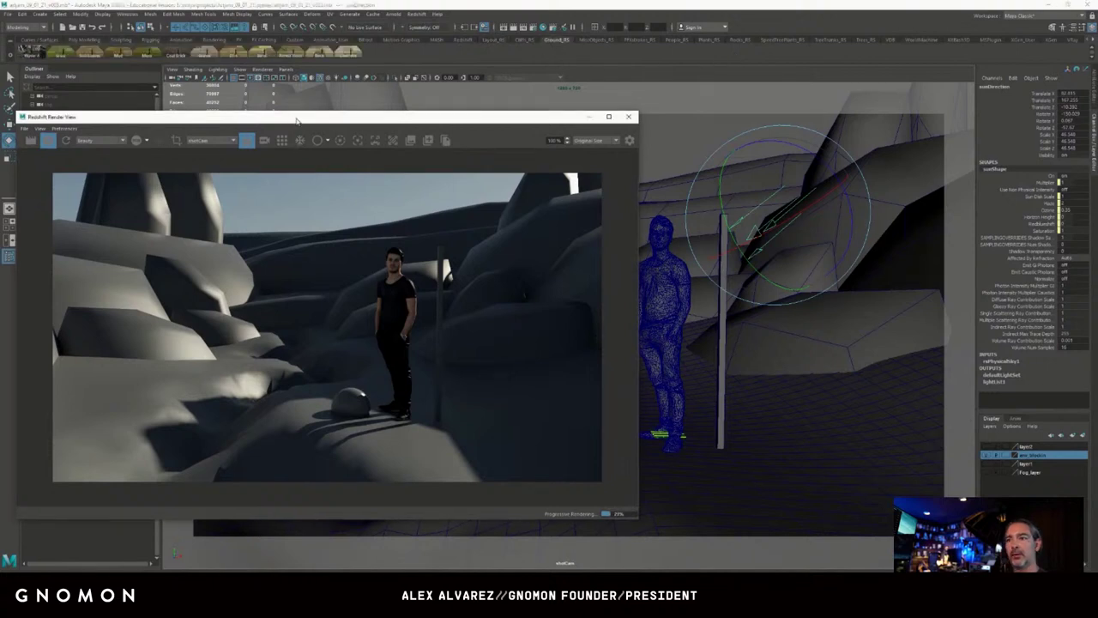
drag(294, 123, 317, 100)
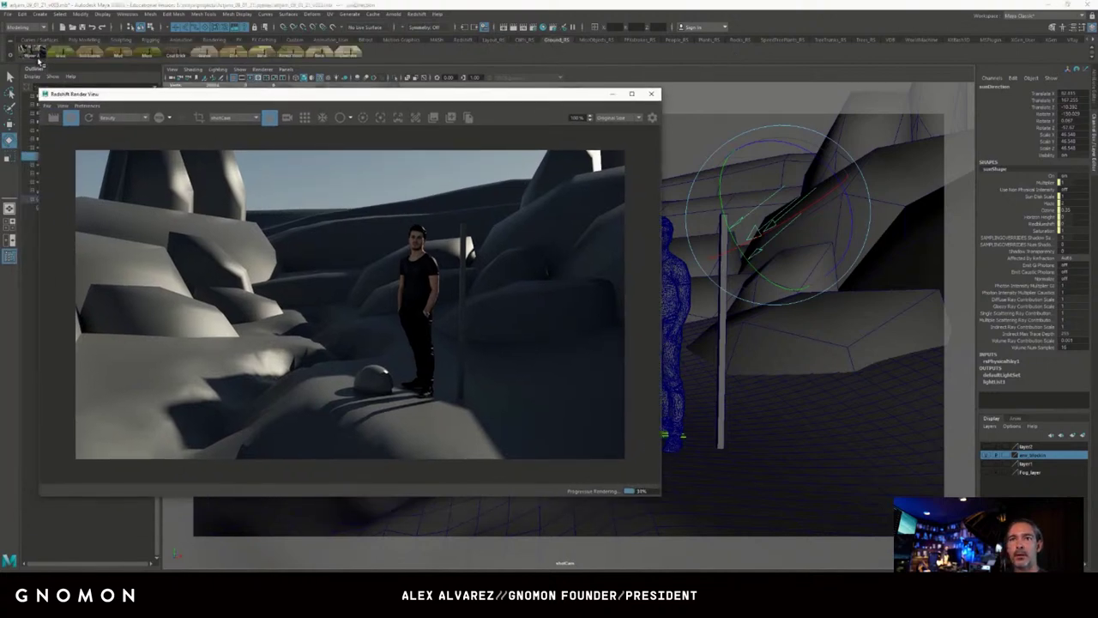
drag(176, 98, 195, 106)
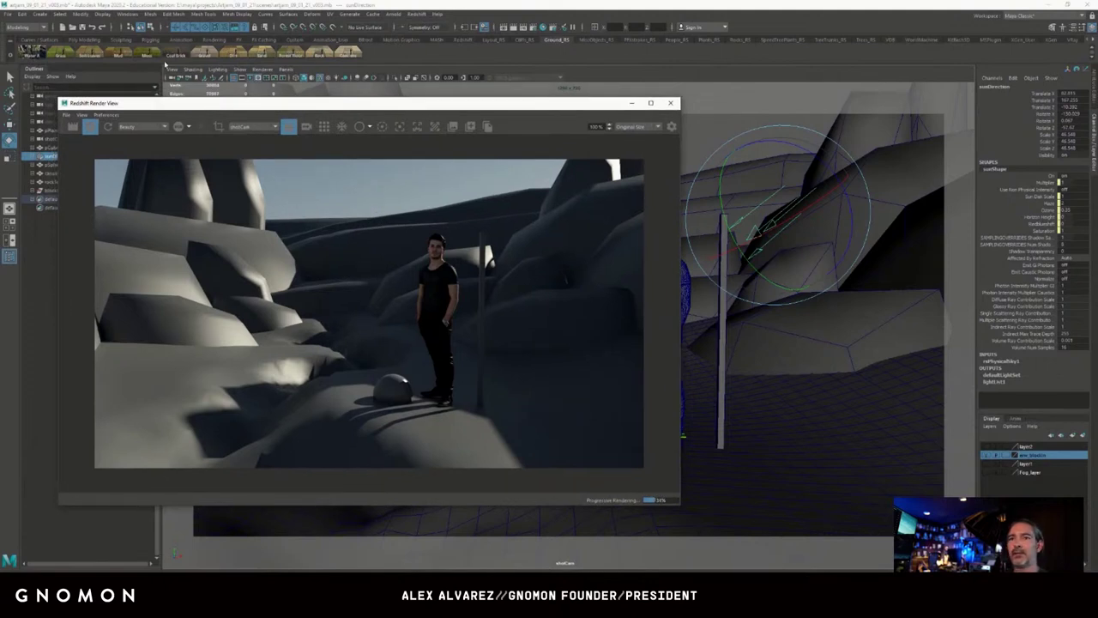
click(594, 40)
click(634, 40)
click(672, 40)
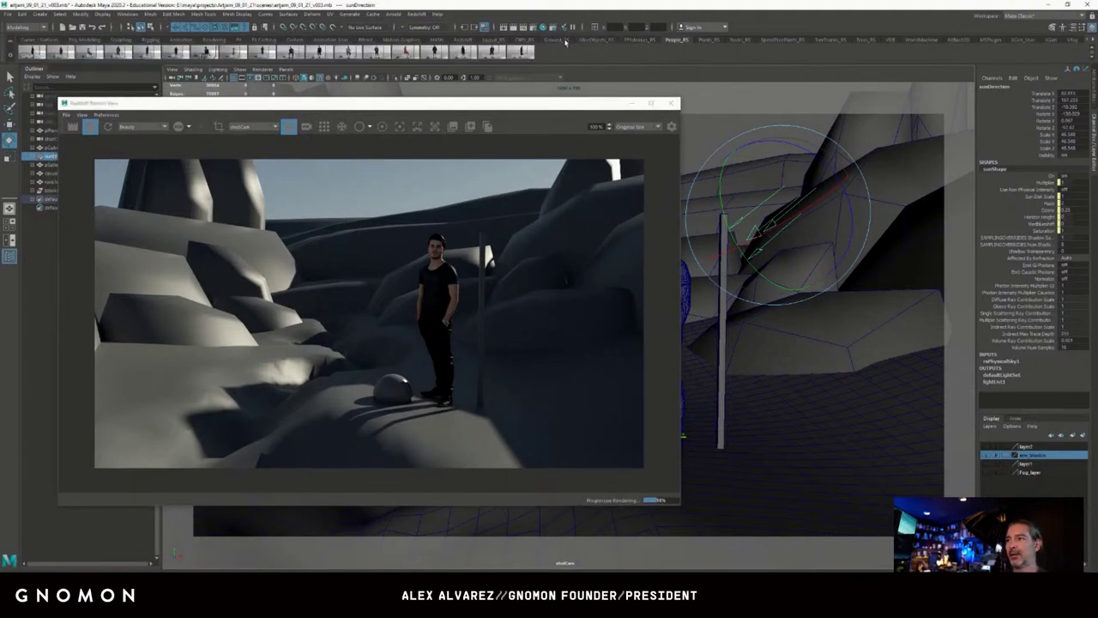
click(561, 40)
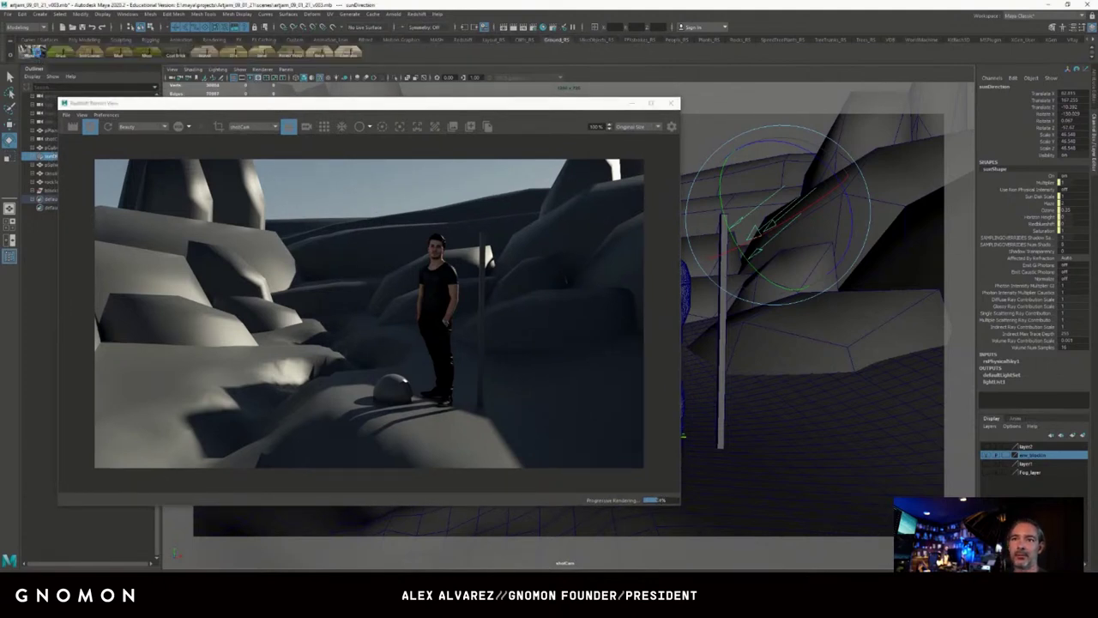
click(33, 53)
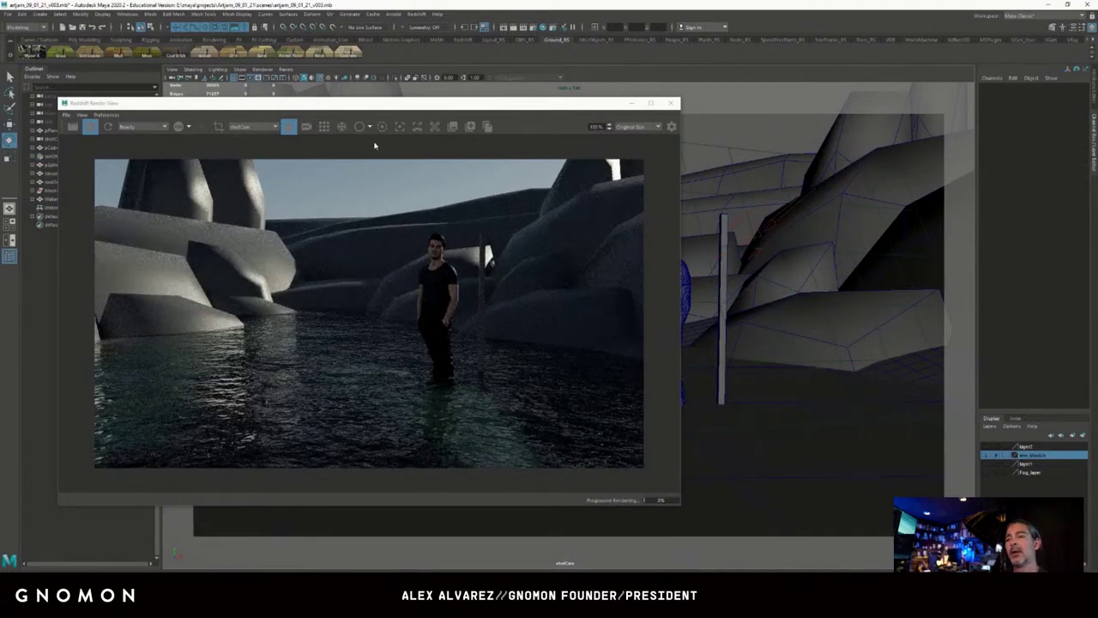
Select the Water surface and lower it until it forms a narrow stream behind the figure's bank, checking against the live render.
drag(394, 109, 446, 93)
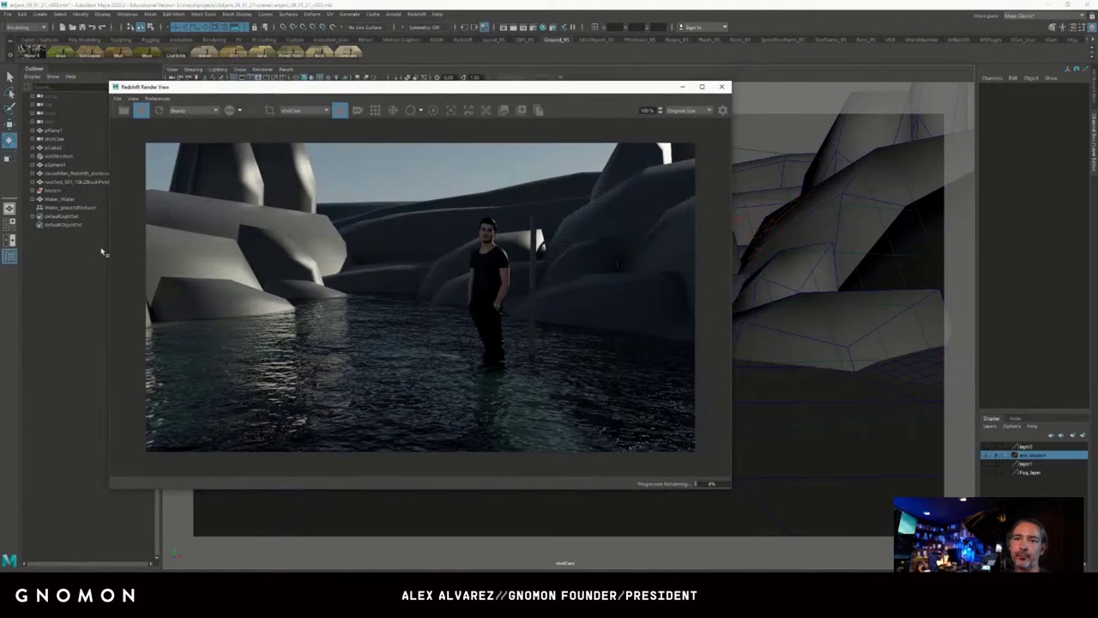
click(69, 199)
drag(317, 92, 243, 101)
click(670, 328)
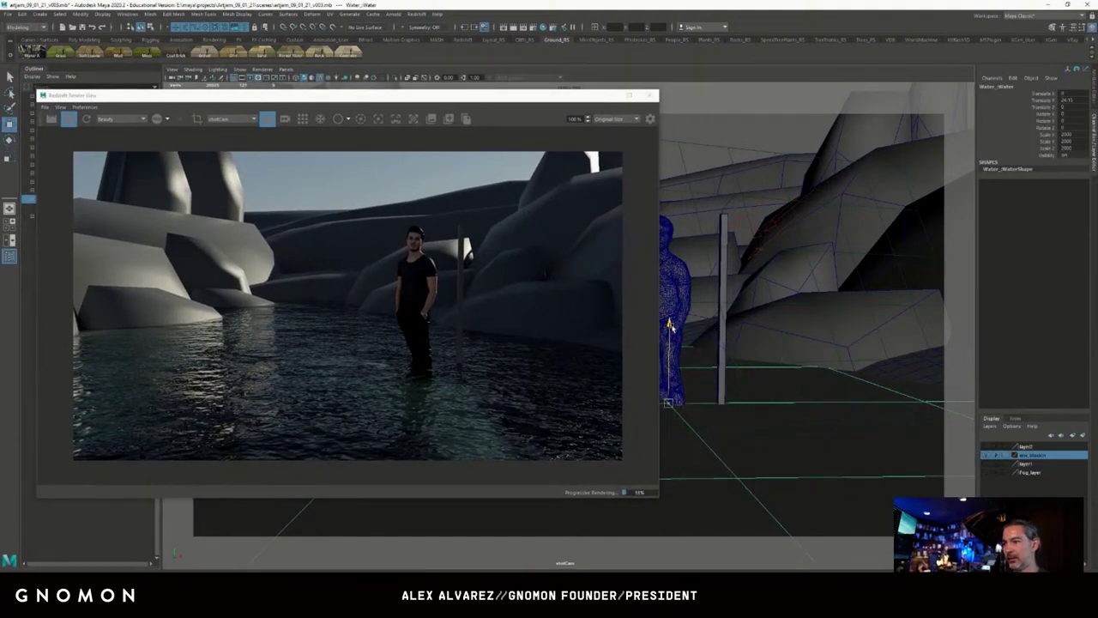
drag(670, 328, 678, 371)
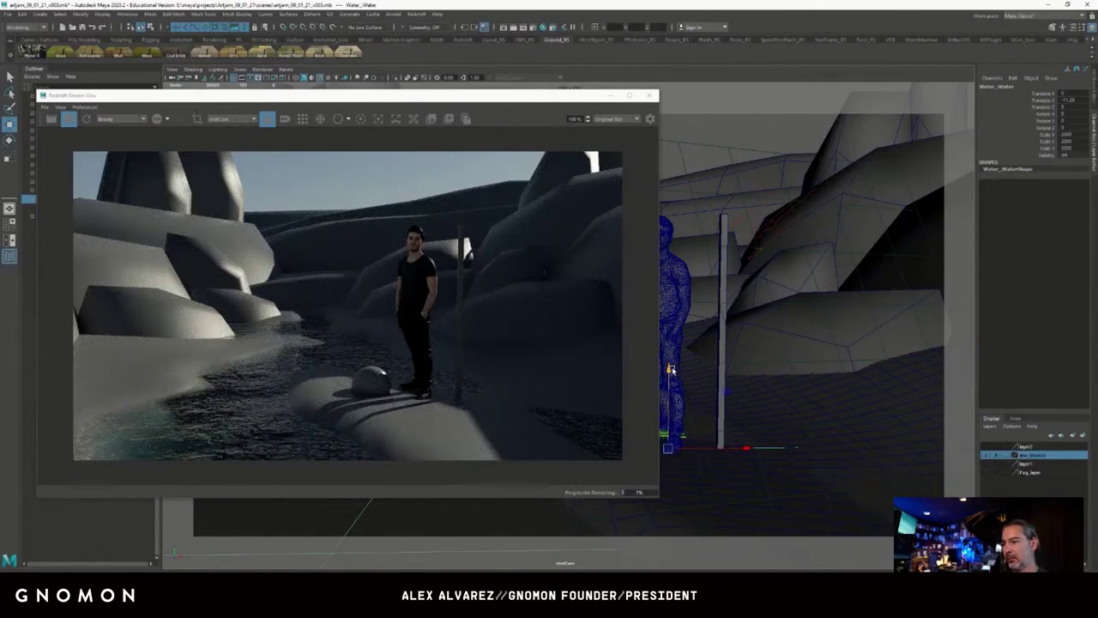
drag(450, 100, 421, 89)
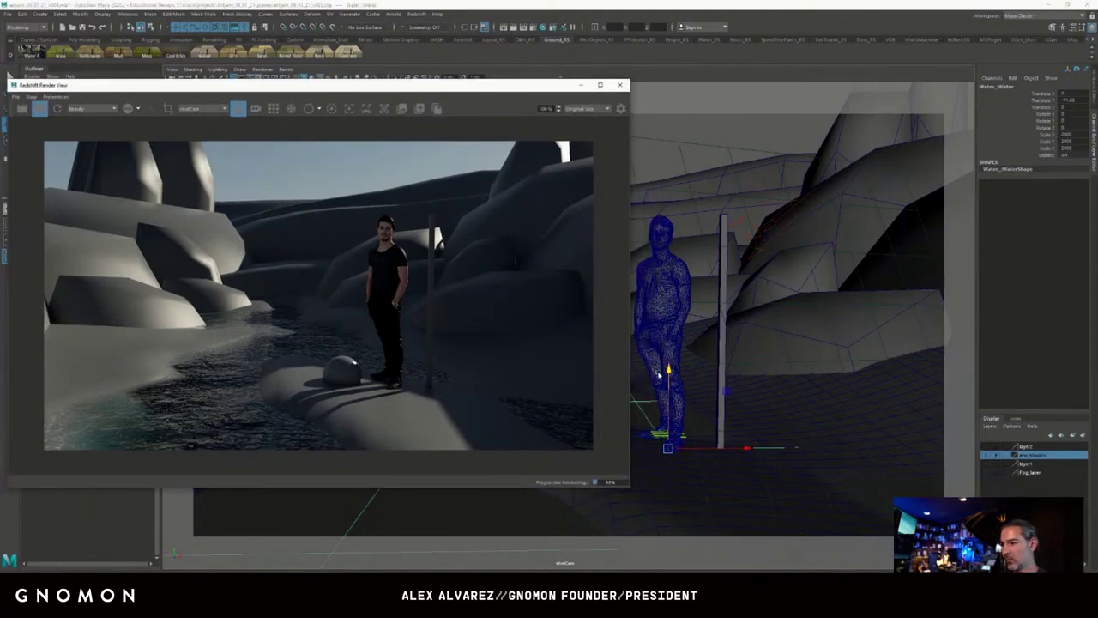
drag(670, 371, 669, 382)
drag(482, 86, 484, 89)
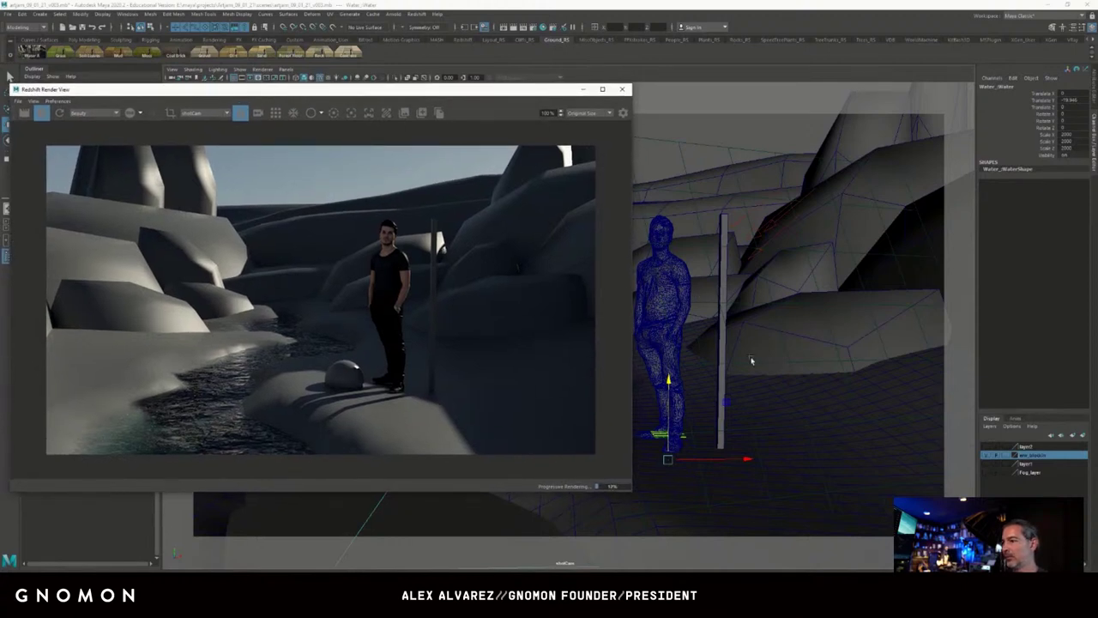
Select the ground mesh, activate the Sculpt Tool with its settings open, and adjust the brush size.
click(780, 416)
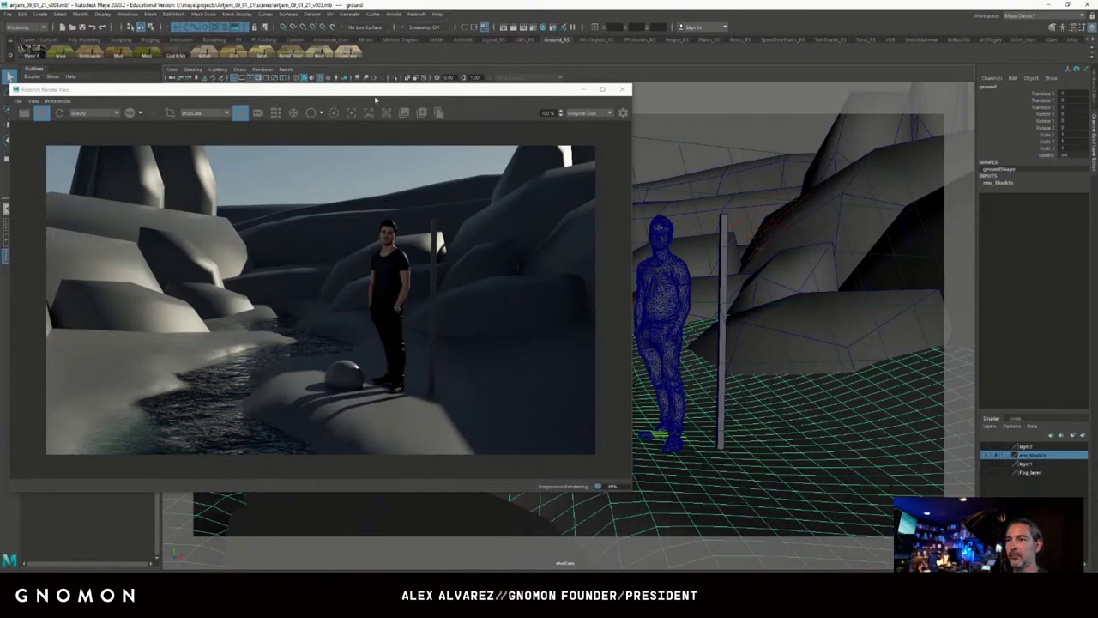
drag(375, 90, 372, 139)
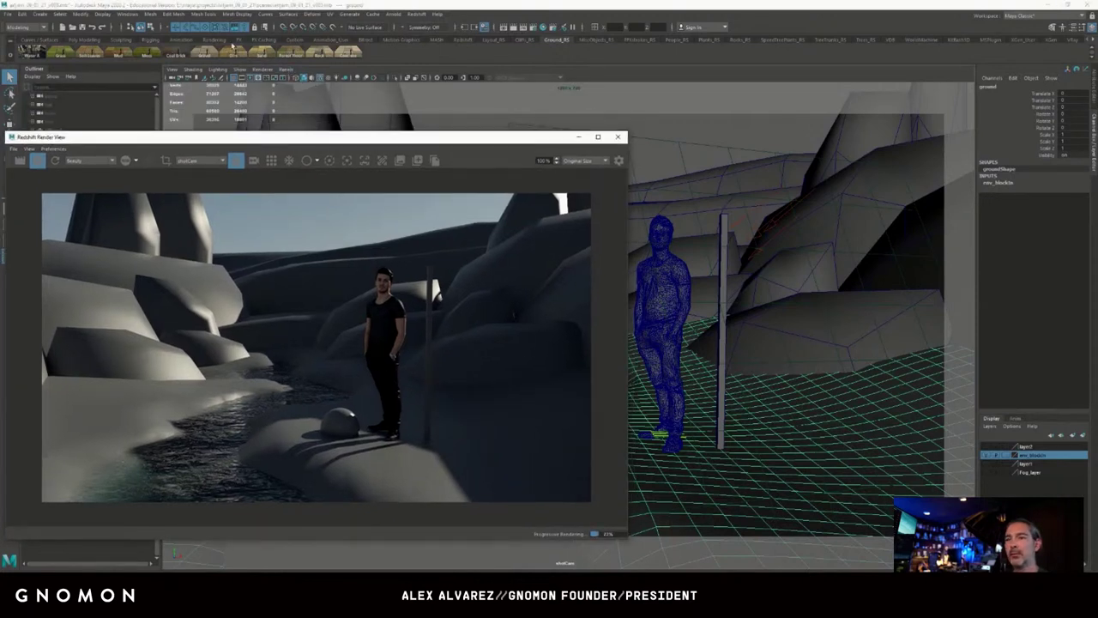
click(205, 14)
mouse_move(271, 142)
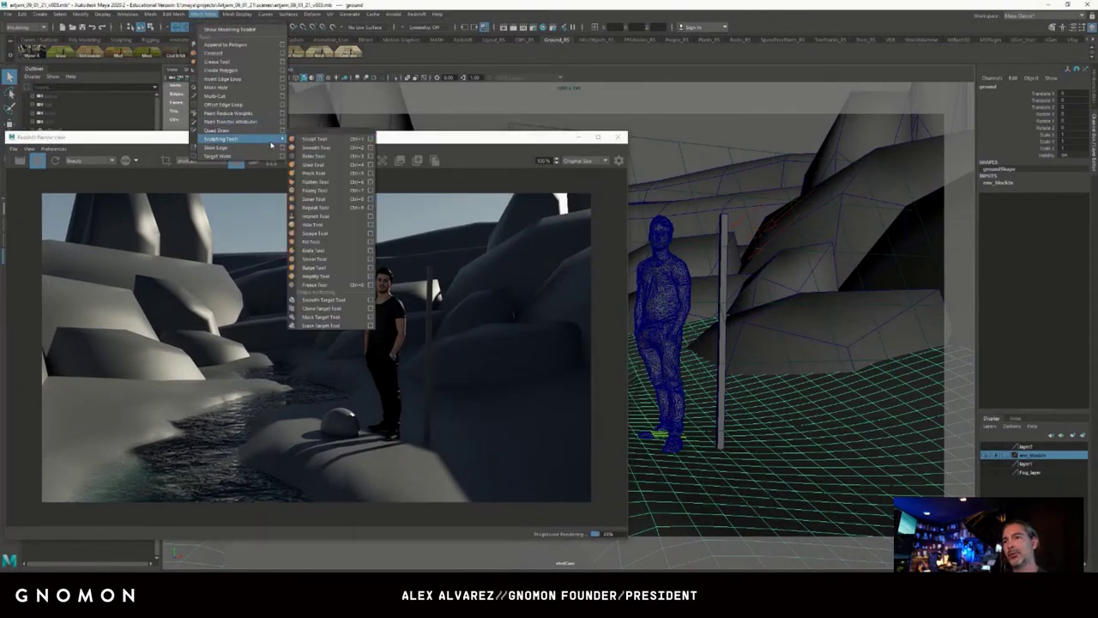
click(371, 139)
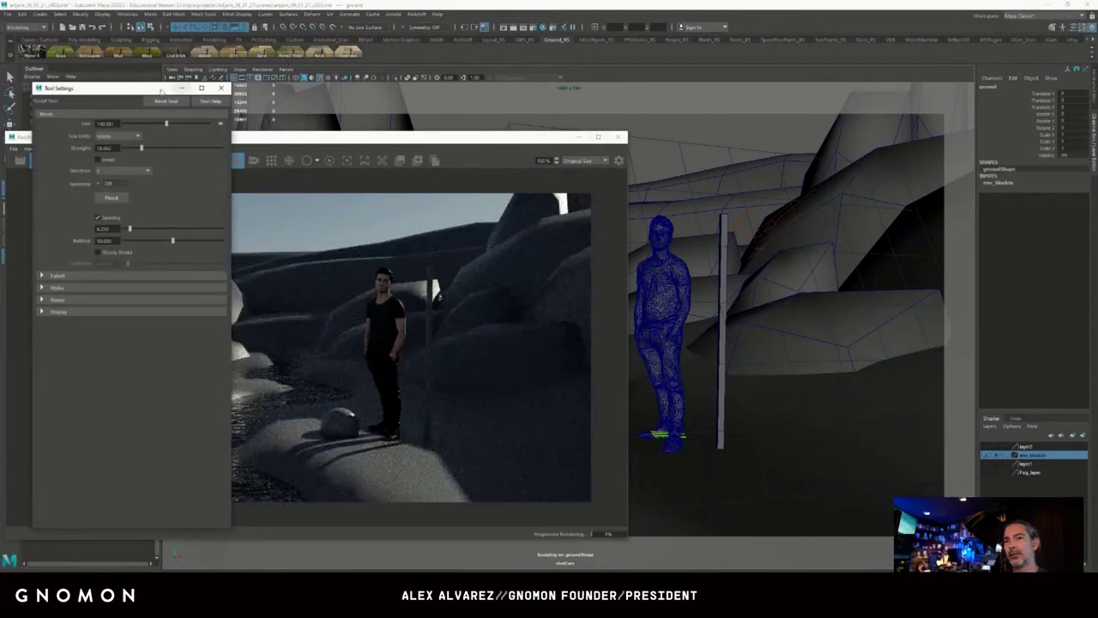
mouse_move(122, 82)
mouse_down()
mouse_move(942, 145)
mouse_move(943, 110)
mouse_move(1096, 111)
mouse_up()
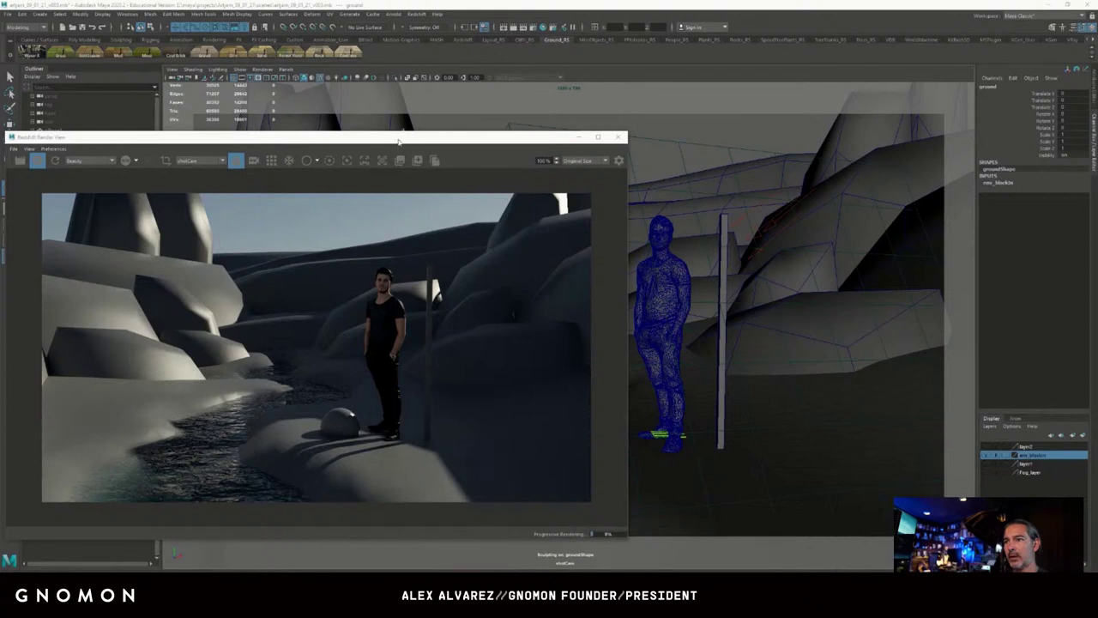
drag(399, 140, 407, 133)
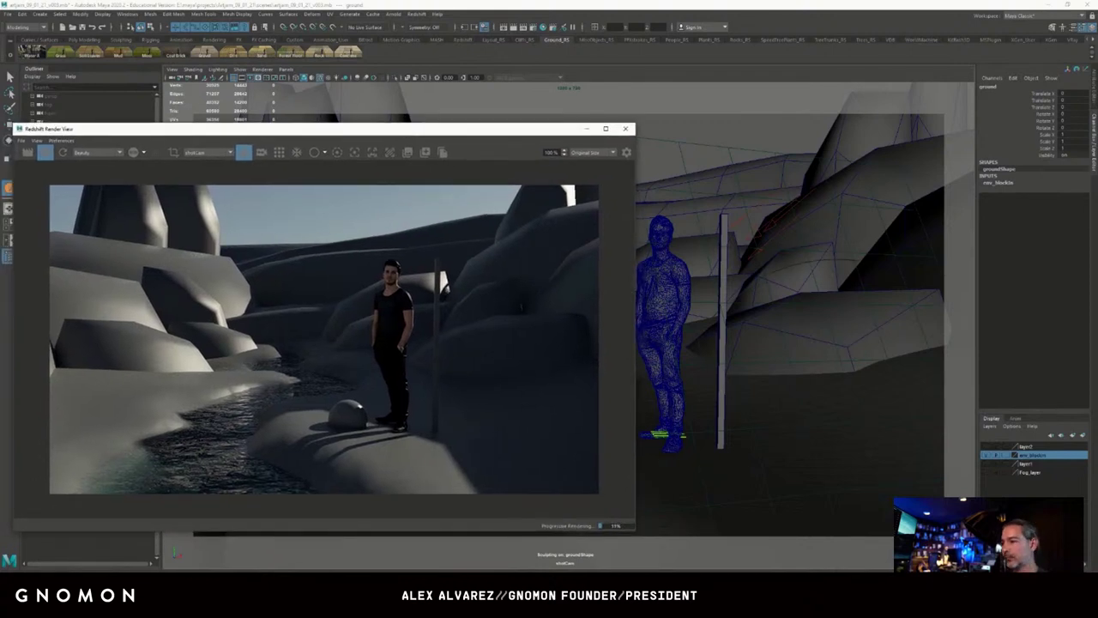
key(b)
drag(771, 343, 721, 343)
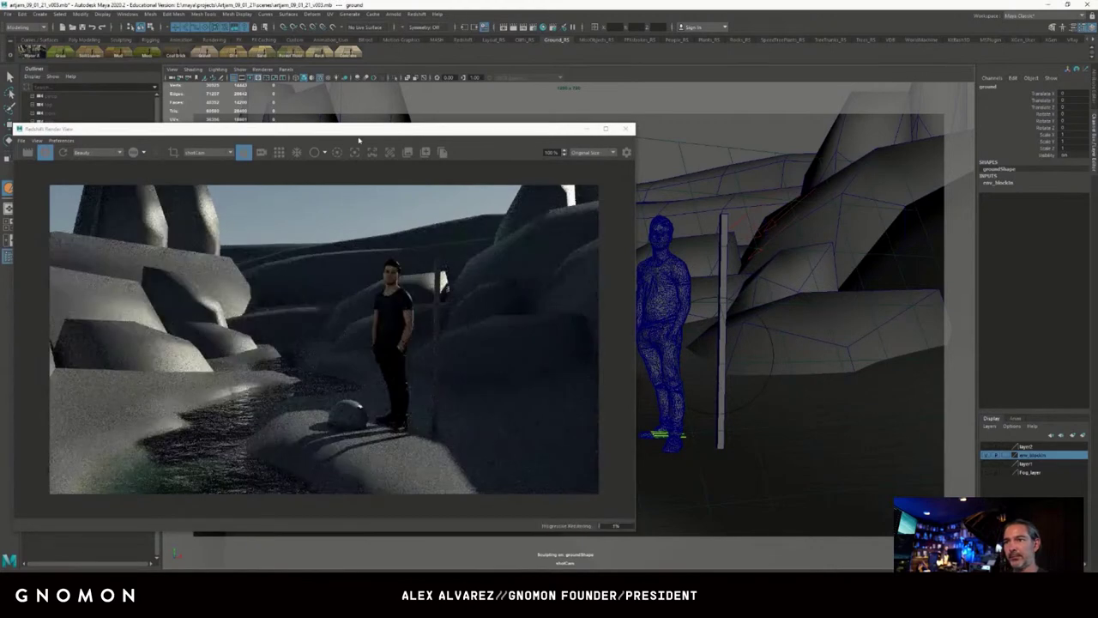
Shrink the Redshift Render View and reframe the render inside it so the foreground ground and sphere are uncovered in the viewport.
drag(357, 132, 352, 38)
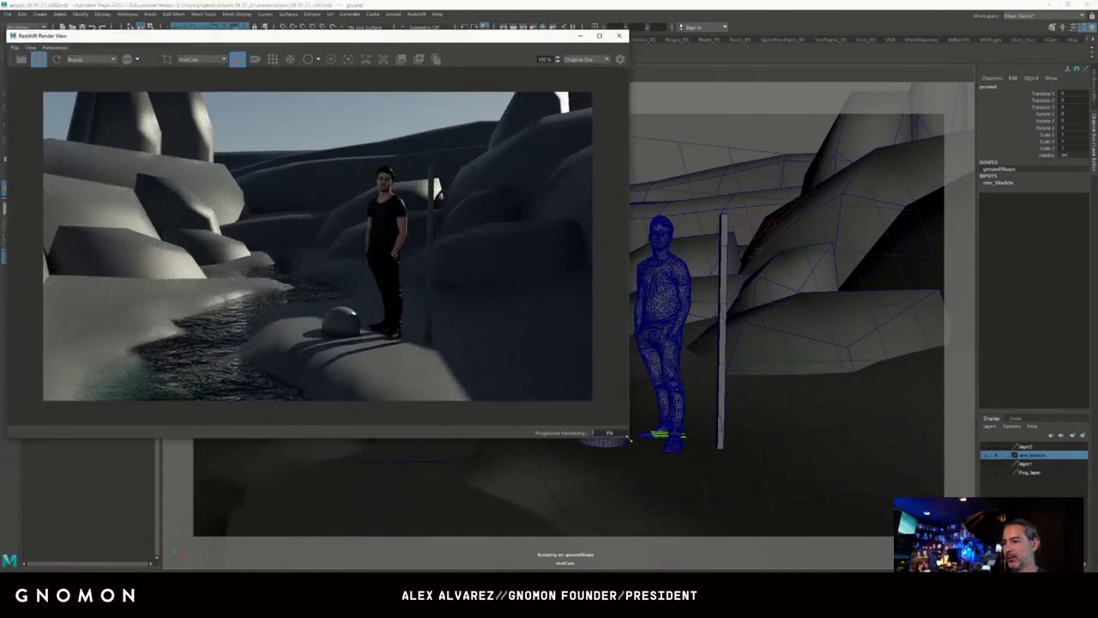
drag(628, 437, 489, 328)
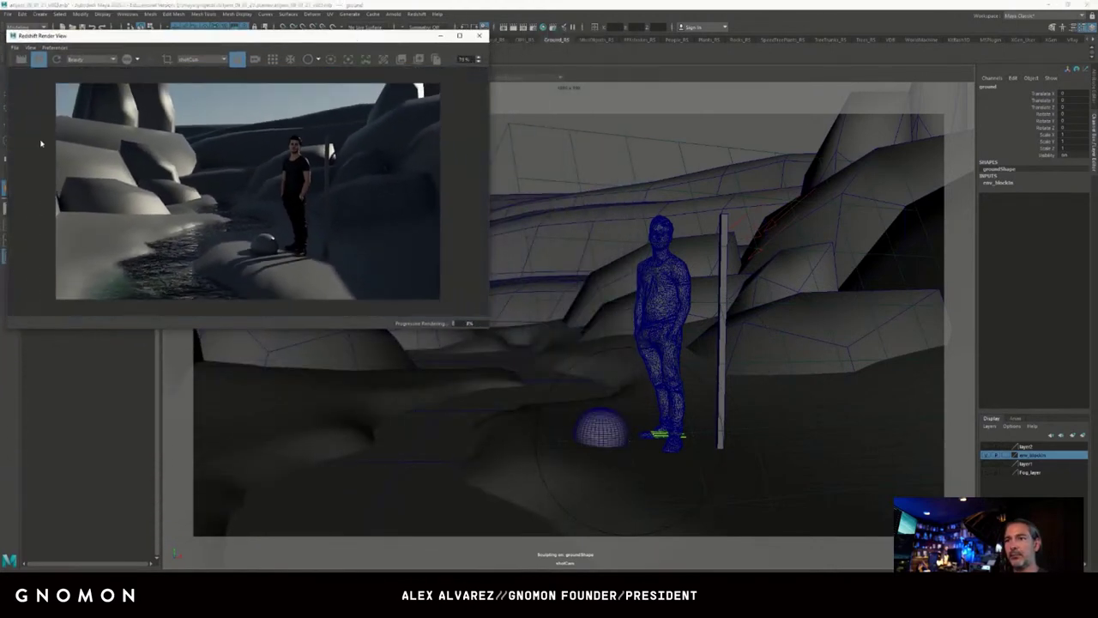
mouse_move(320, 150)
alt+right_down()
mouse_move(285, 152)
mouse_move(332, 144)
alt+right_up()
alt+middle_drag(333, 145, 319, 143)
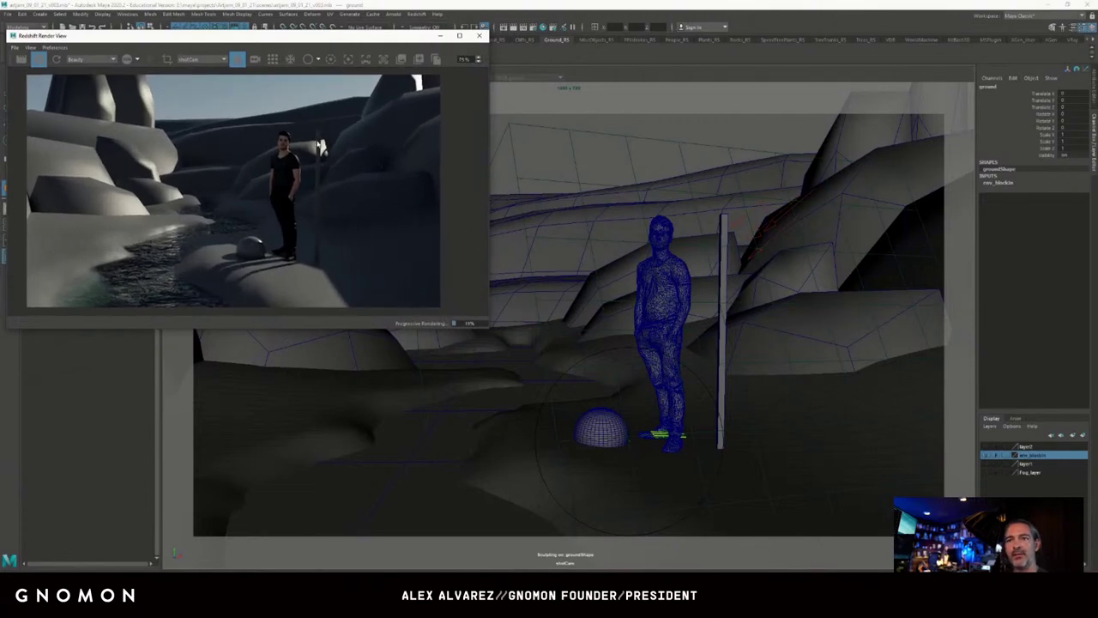
drag(491, 327, 459, 346)
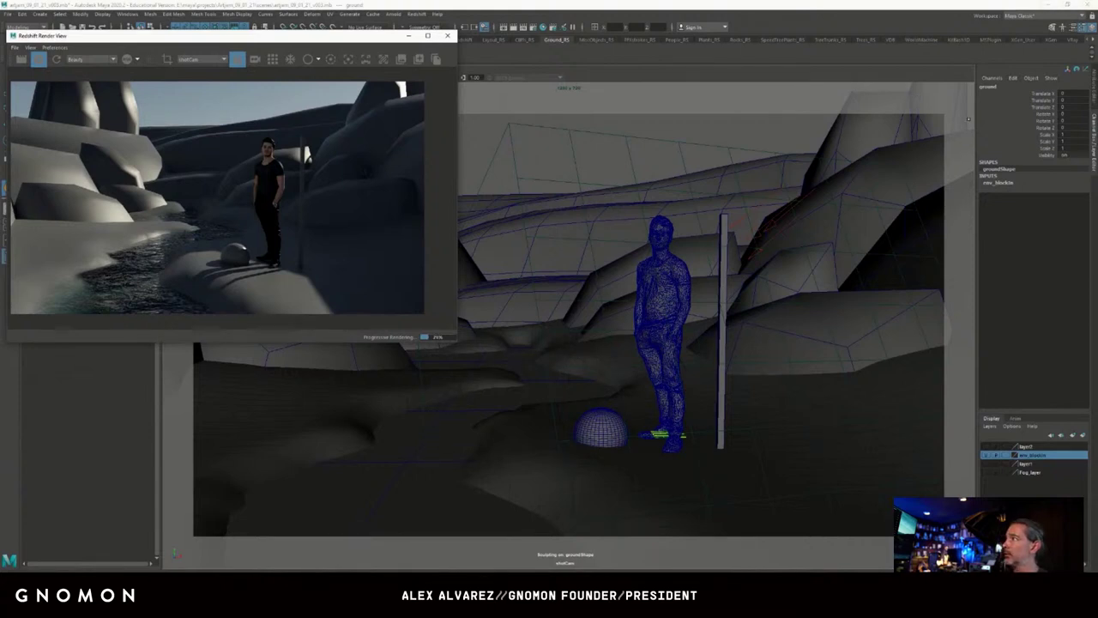
Sculpt the ground around the foreground sphere and figure, and the distant ground beside the stream behind them.
click(566, 420)
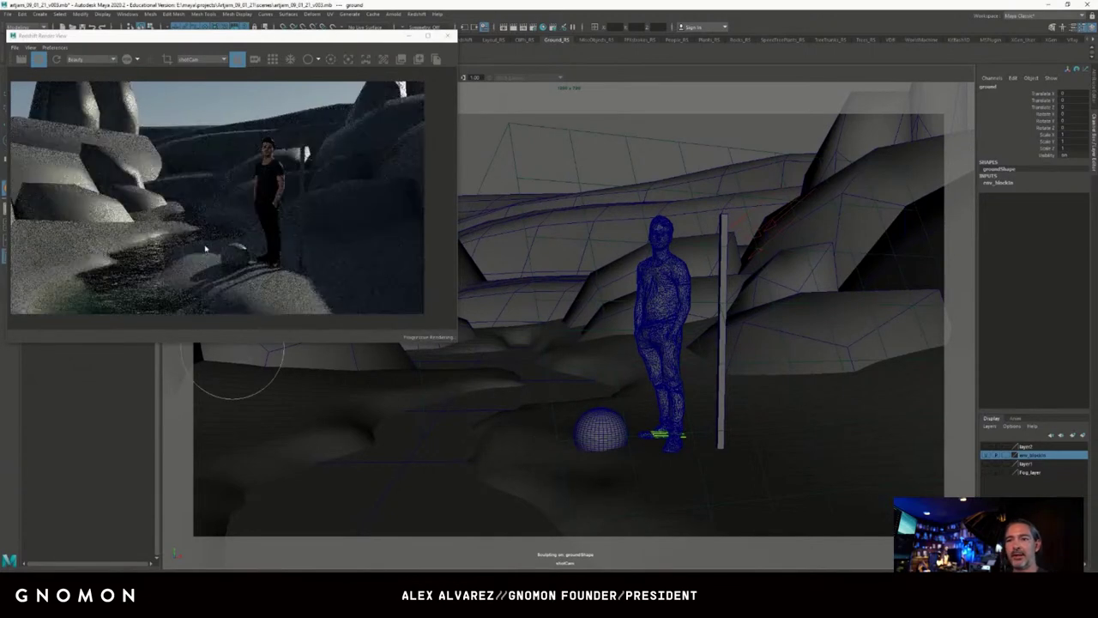
drag(559, 444, 532, 426)
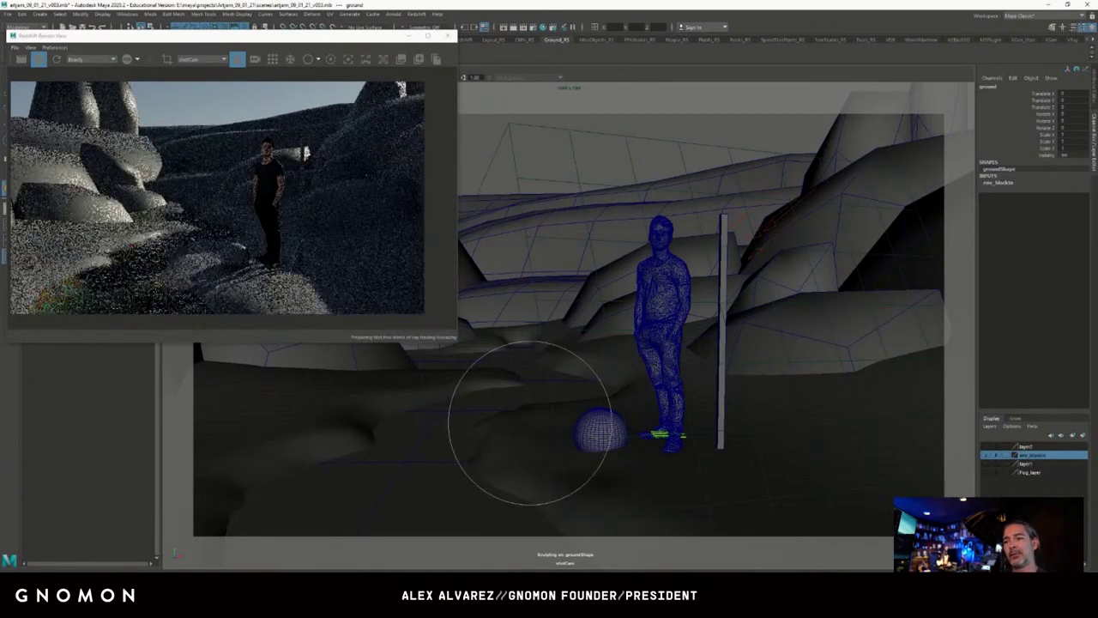
mouse_move(643, 446)
mouse_down()
mouse_move(571, 453)
mouse_move(673, 493)
mouse_up()
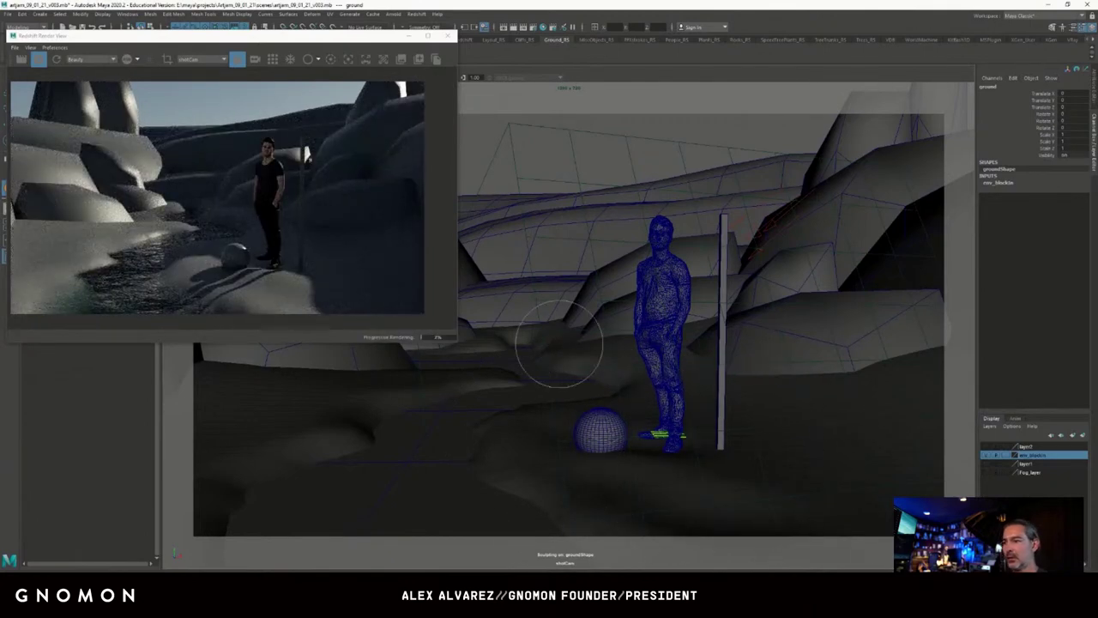
drag(552, 335, 562, 360)
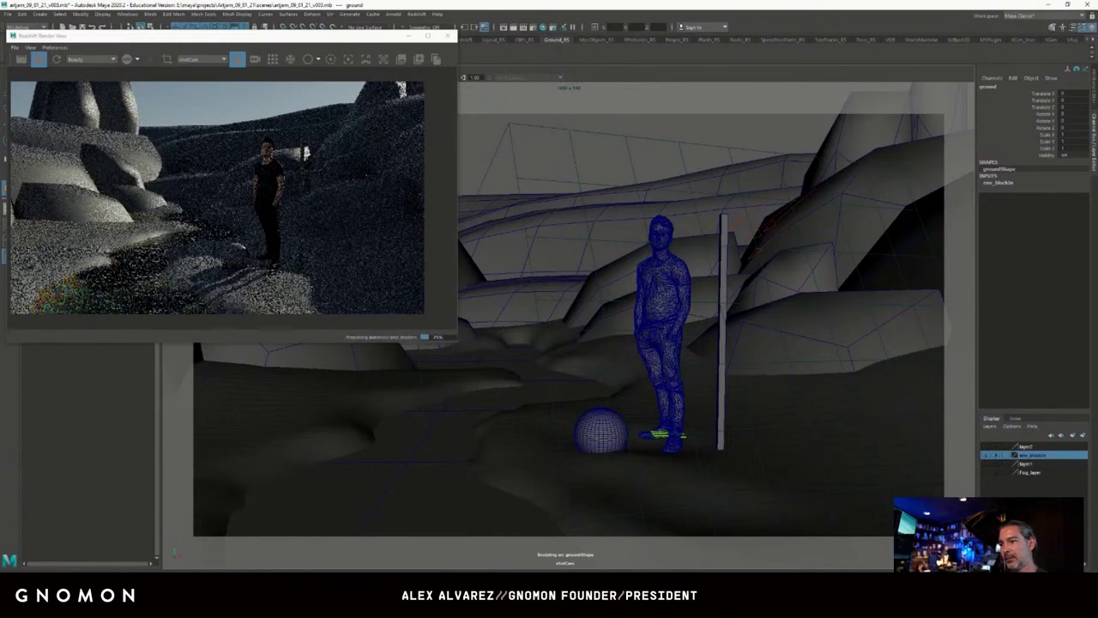
mouse_move(497, 340)
mouse_down()
mouse_move(538, 324)
mouse_move(570, 345)
mouse_move(562, 371)
mouse_up()
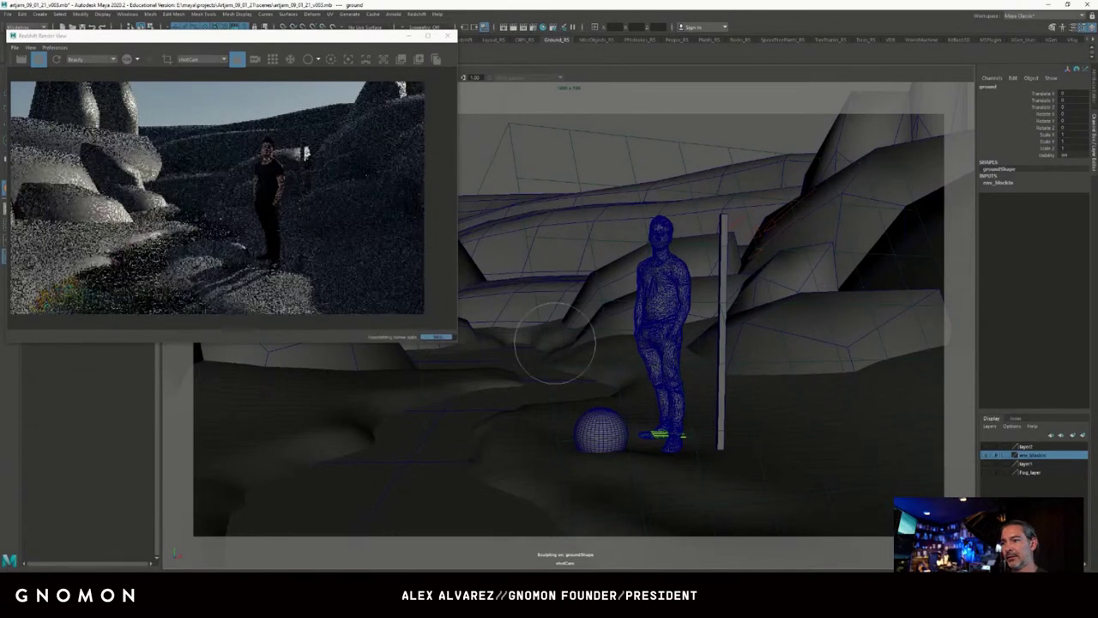
Switch to the perspective view from above and sculpt the ground between the upstream rocks down to widen the pool.
key(space)
drag(580, 285, 578, 272)
alt+right_drag(578, 272, 675, 277)
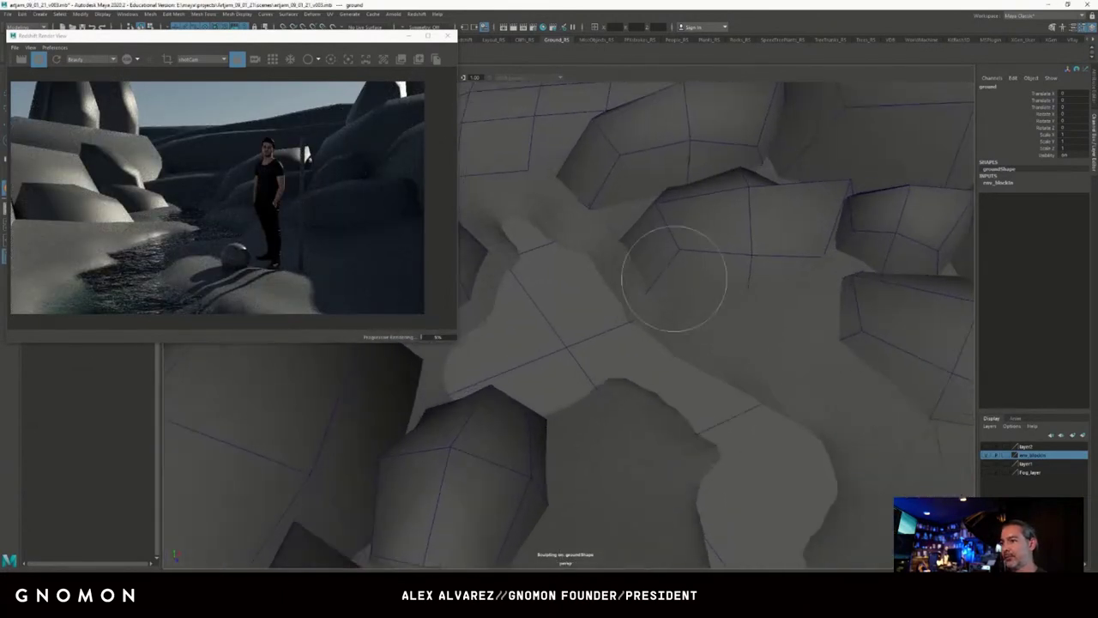
mouse_move(675, 277)
alt+mouse_down()
mouse_move(689, 259)
mouse_move(710, 281)
mouse_move(696, 299)
mouse_move(720, 274)
mouse_move(779, 285)
mouse_move(816, 320)
alt+mouse_up()
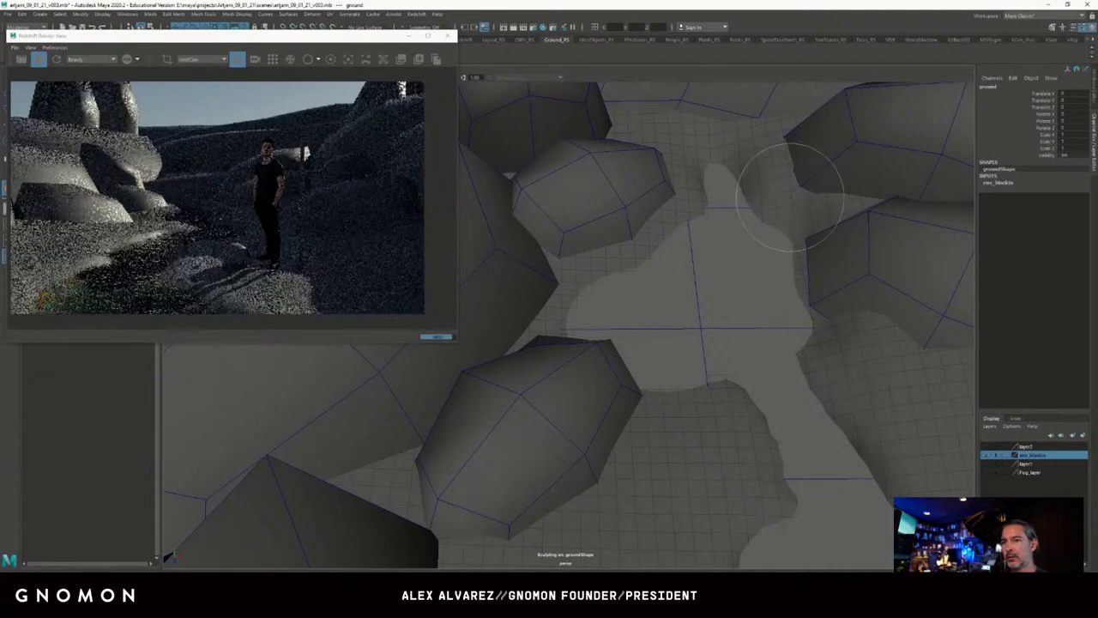
drag(592, 291, 630, 253)
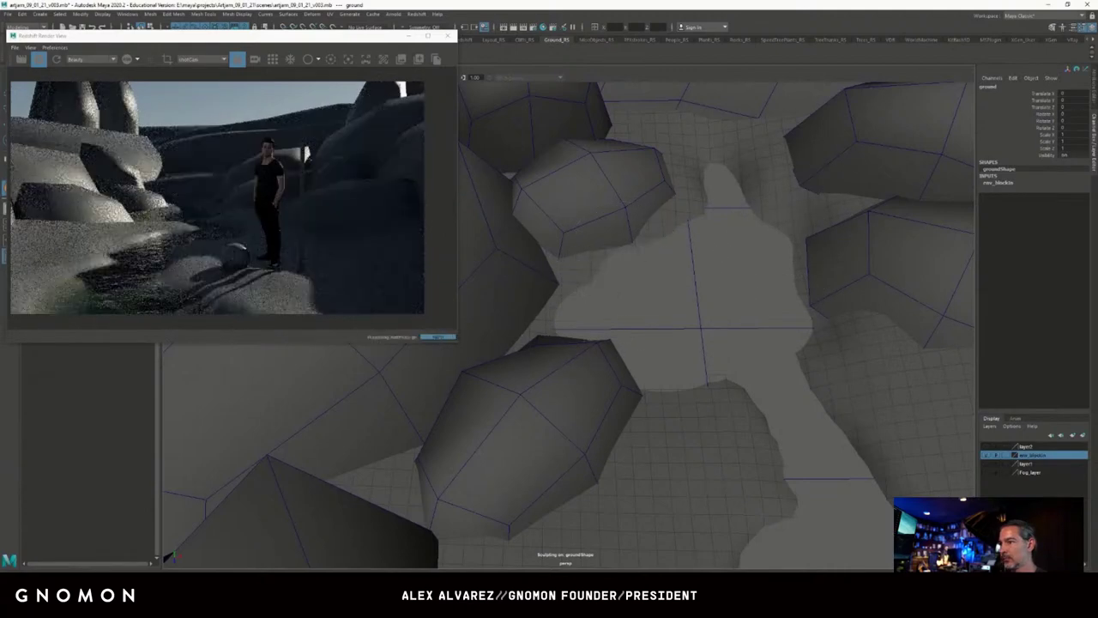
drag(679, 215, 681, 184)
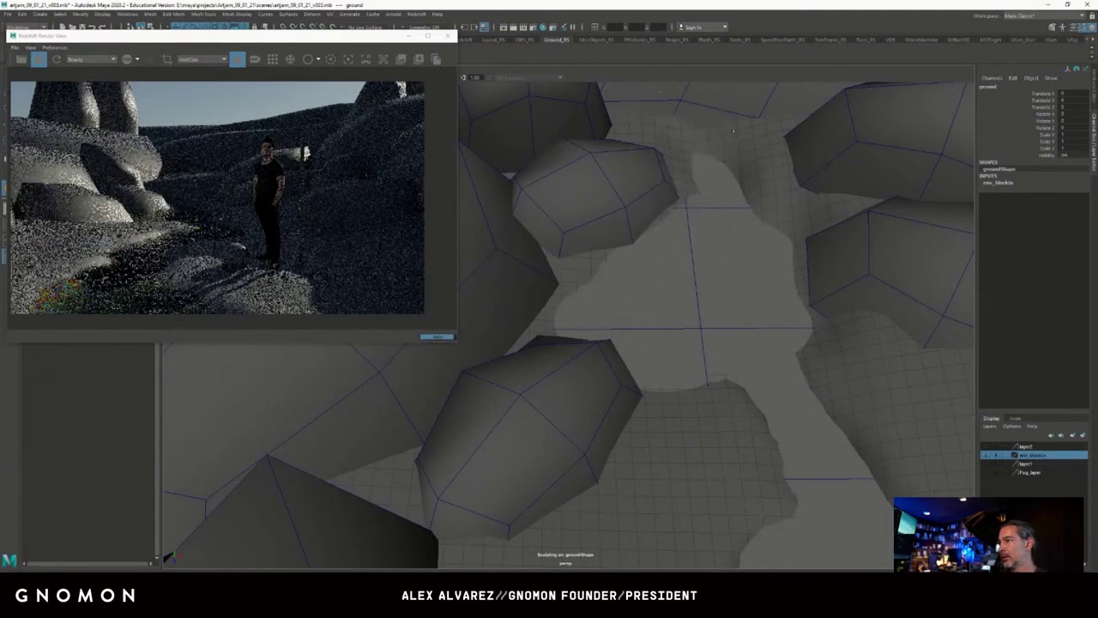
drag(733, 130, 767, 144)
drag(785, 194, 801, 253)
mouse_move(587, 287)
mouse_down()
mouse_move(622, 255)
mouse_move(544, 319)
mouse_up()
drag(673, 208, 684, 171)
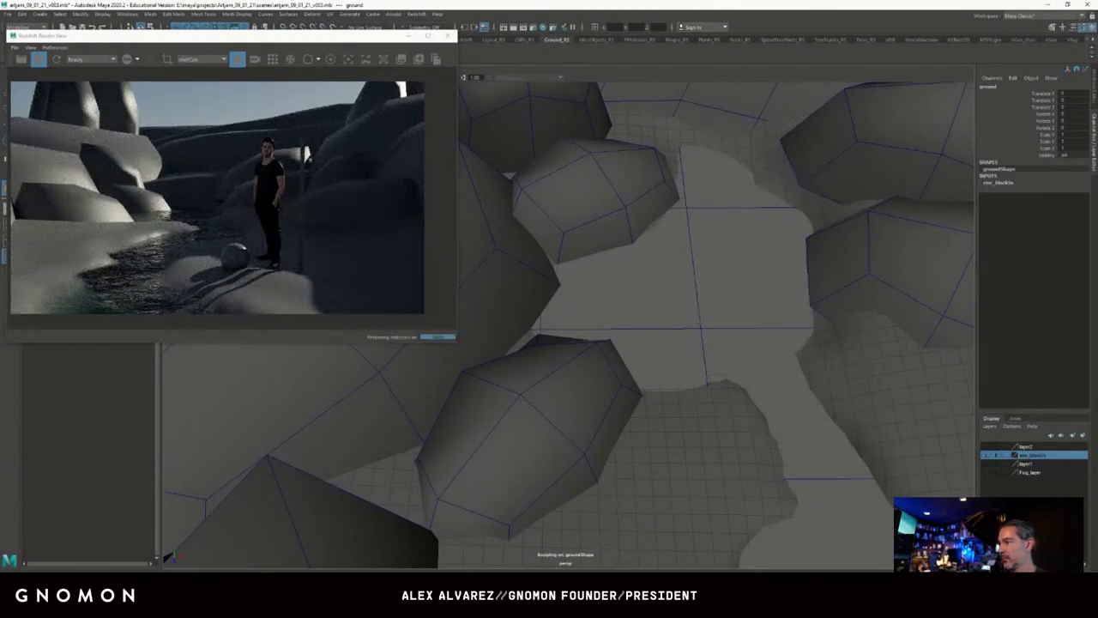
drag(787, 211, 762, 188)
mouse_move(825, 313)
mouse_down()
mouse_move(809, 328)
mouse_move(813, 365)
mouse_move(814, 348)
mouse_up()
Sculpt the ground up to cover the isolated water patch on the bank behind the figure.
alt+right_drag(814, 348, 632, 319)
alt+middle_drag(632, 318, 642, 115)
alt+right_drag(755, 283, 658, 297)
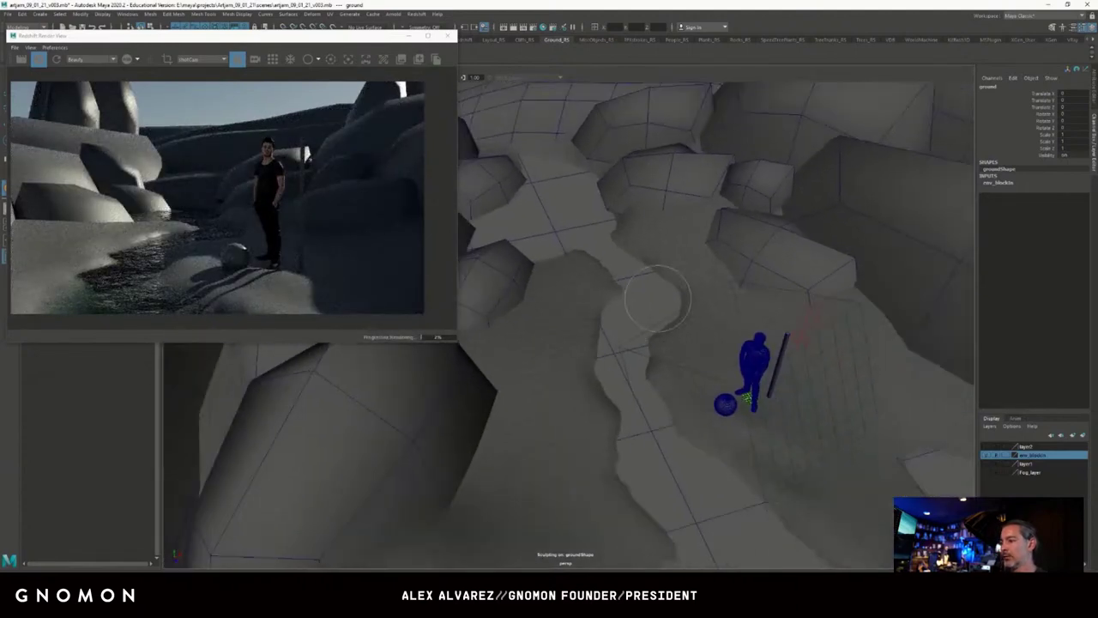
mouse_move(657, 298)
alt+mouse_down()
mouse_move(657, 221)
mouse_move(703, 260)
mouse_move(678, 252)
mouse_move(717, 248)
mouse_move(872, 341)
mouse_move(836, 355)
alt+mouse_up()
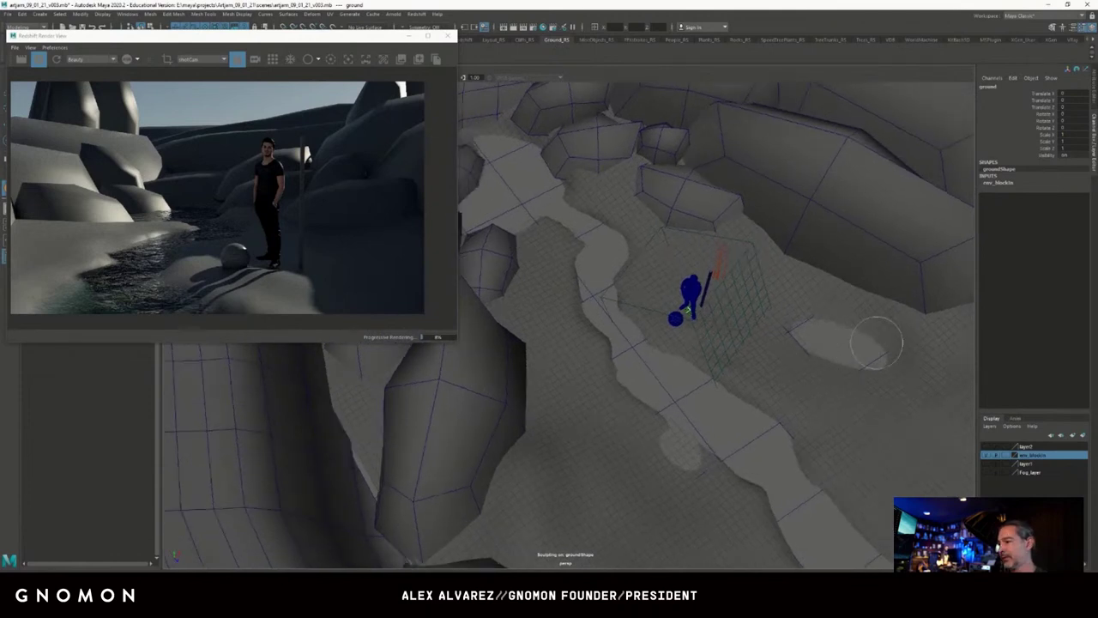
alt+middle_drag(876, 343, 642, 286)
alt+right_drag(642, 286, 764, 296)
alt+middle_drag(655, 269, 710, 297)
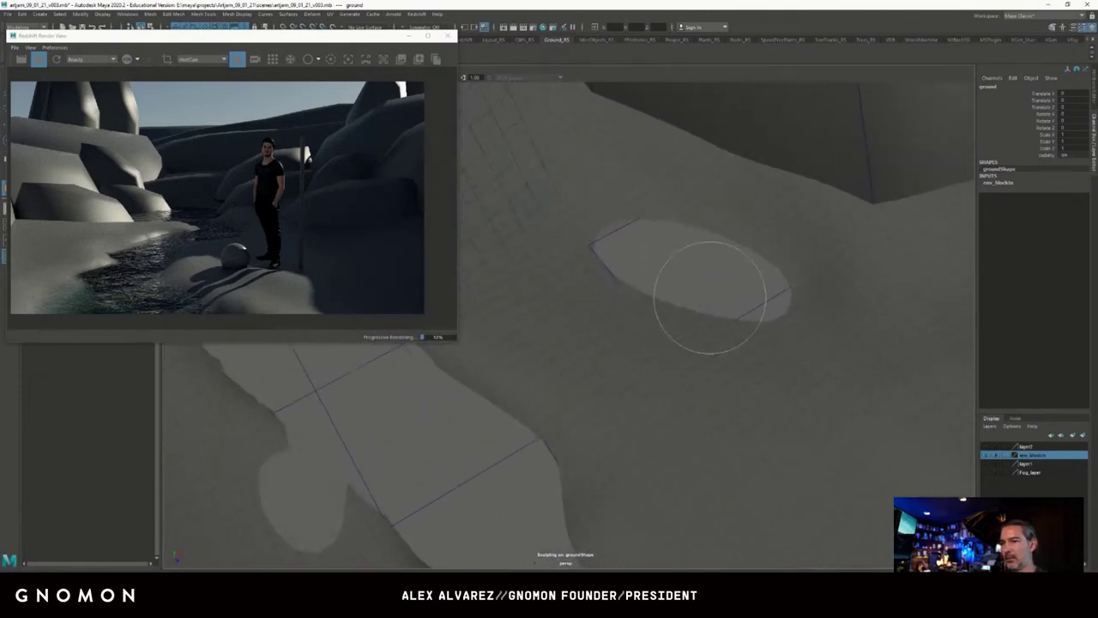
alt+drag(709, 297, 947, 142)
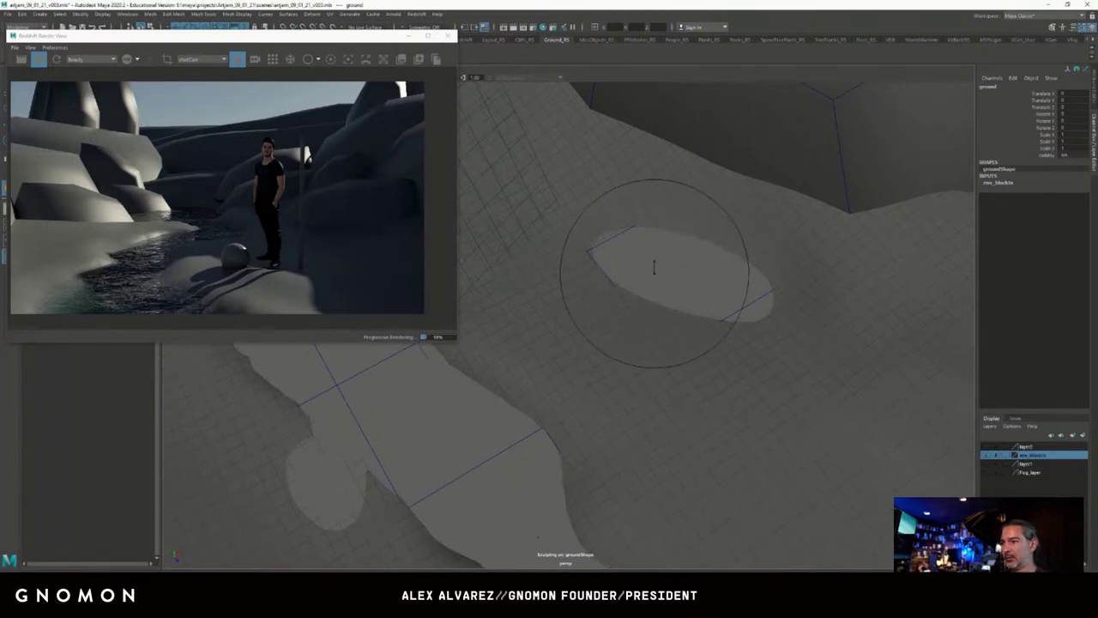
alt+right_drag(705, 272, 689, 268)
drag(689, 268, 726, 306)
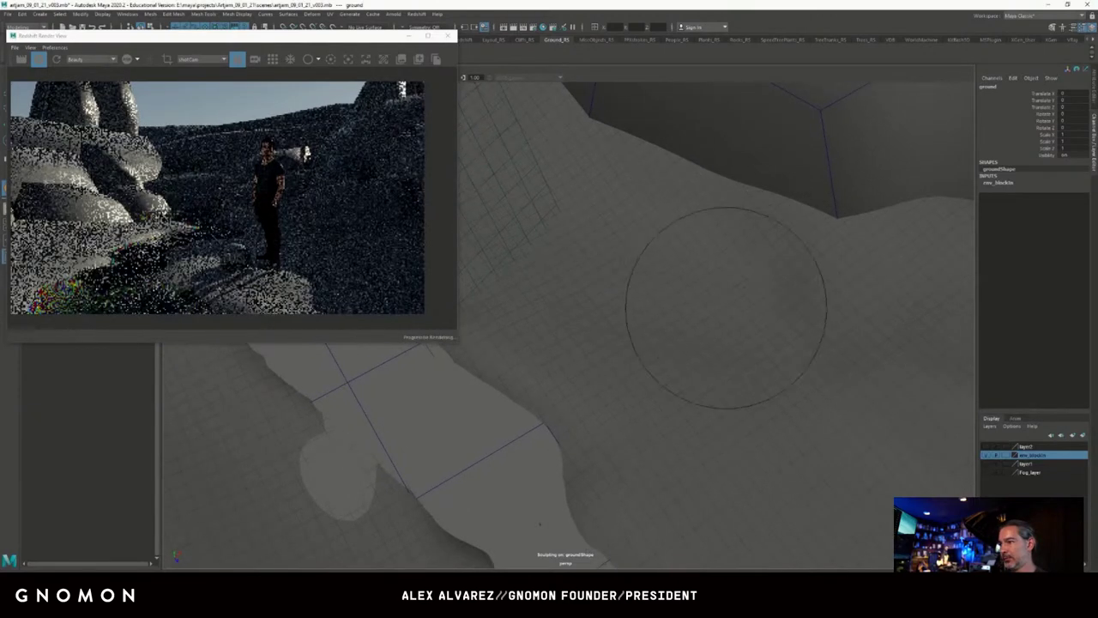
Select the water surface and scale it up uniformly so that it extends farther along the stream channel.
alt+right_drag(725, 306, 703, 312)
mouse_move(648, 317)
alt+mouse_down()
mouse_move(711, 306)
mouse_move(657, 307)
mouse_move(613, 189)
mouse_move(702, 249)
mouse_move(643, 220)
mouse_move(600, 275)
mouse_move(649, 287)
mouse_move(679, 266)
mouse_move(626, 294)
mouse_move(642, 312)
mouse_move(581, 298)
mouse_move(713, 265)
mouse_move(674, 334)
mouse_move(691, 325)
mouse_move(672, 268)
alt+mouse_up()
key(q)
click(674, 336)
key(w)
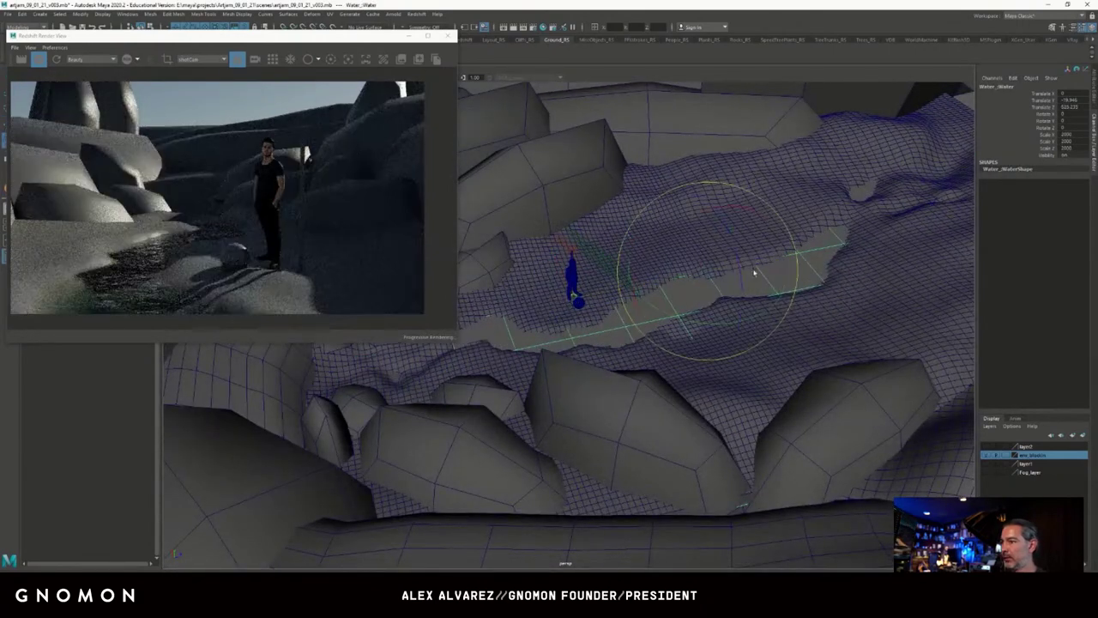
alt+drag(707, 273, 917, 299)
alt+drag(787, 296, 805, 257)
key(q)
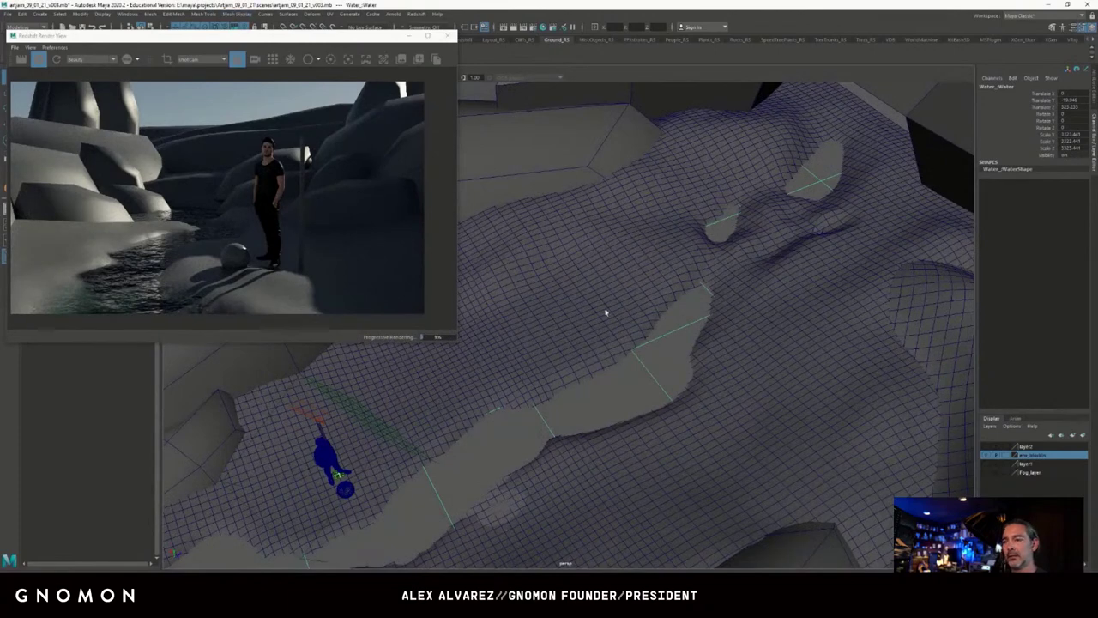
Select the ground mesh again and reactivate the Sculpt Tool on it.
alt+right_drag(606, 312, 609, 311)
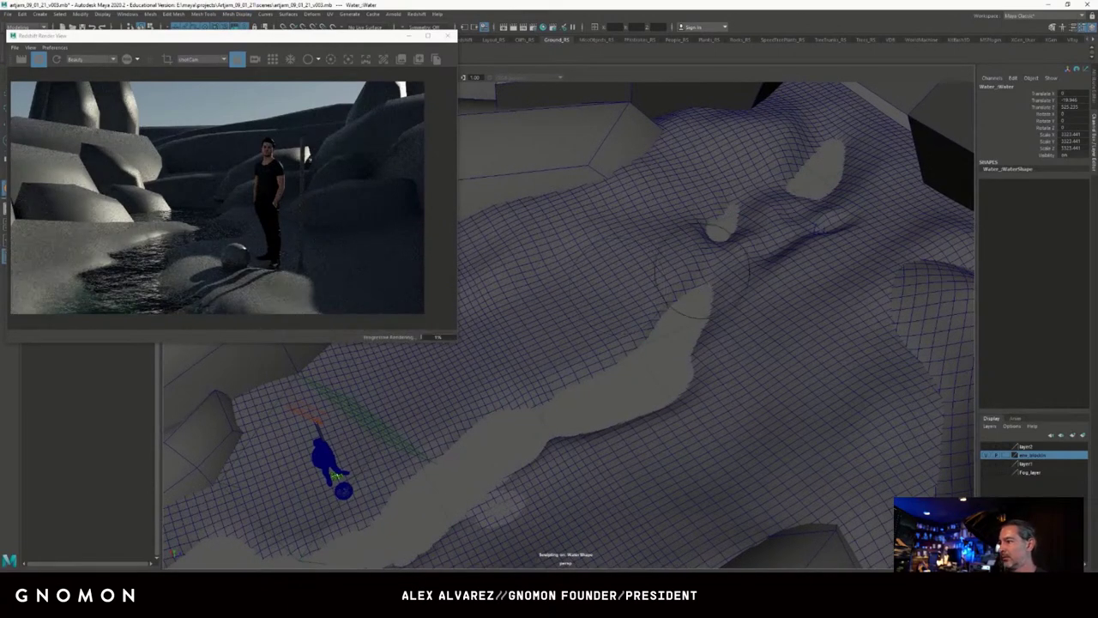
alt+right_drag(703, 273, 728, 259)
alt+middle_drag(727, 259, 686, 247)
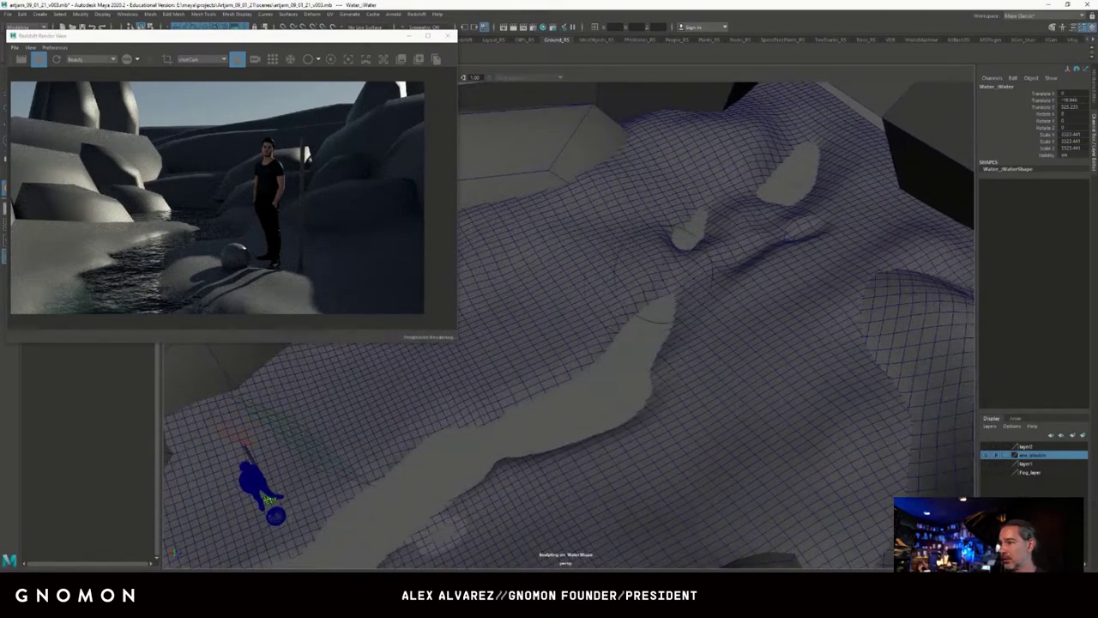
click(671, 278)
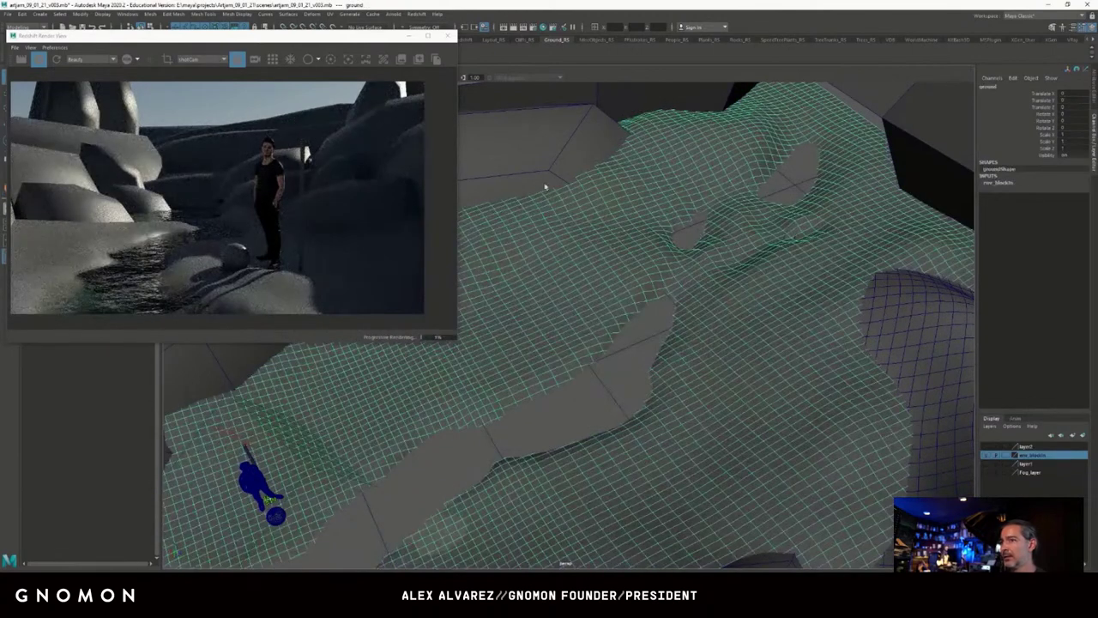
click(204, 15)
mouse_move(282, 139)
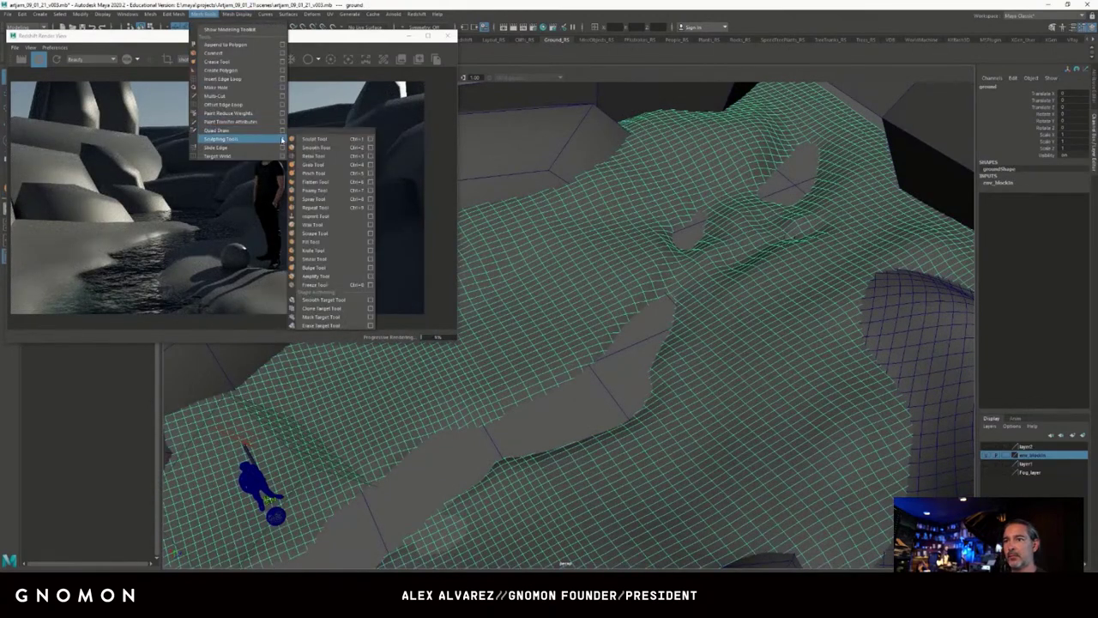
click(360, 140)
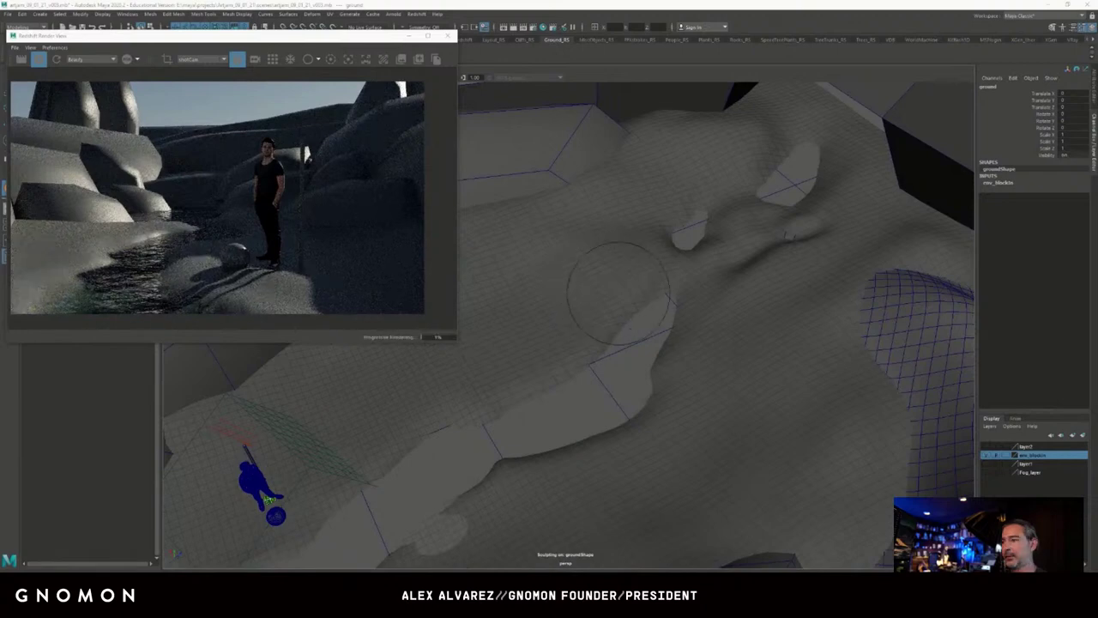
Sculpt the ground down between the separate water patches at the stream's downstream end to join them into one channel.
alt+drag(617, 291, 643, 296)
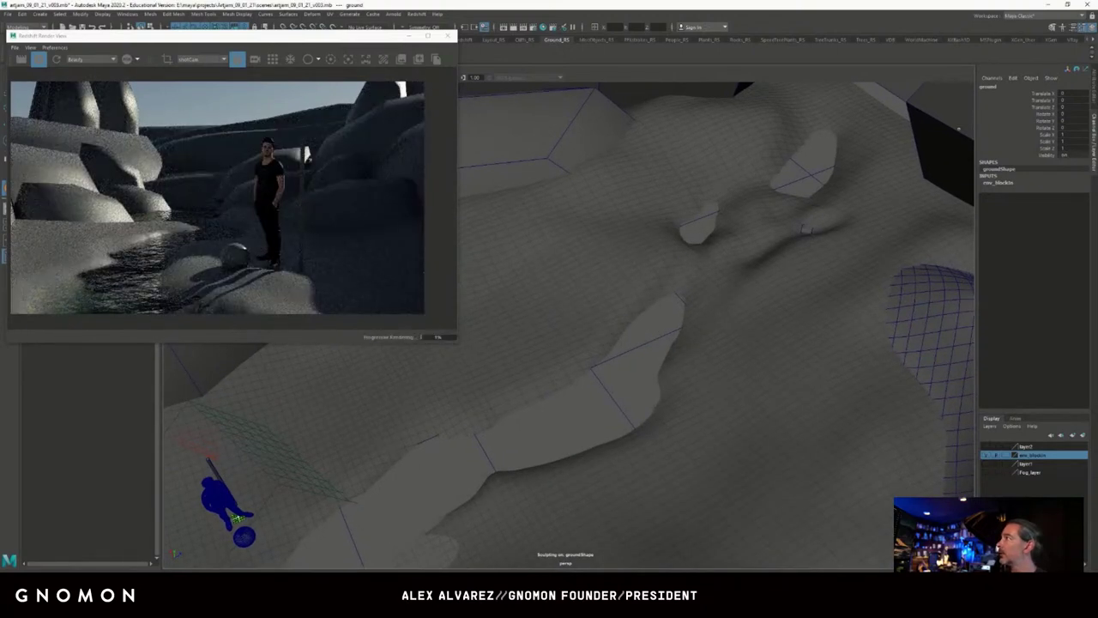
alt+drag(751, 238, 656, 313)
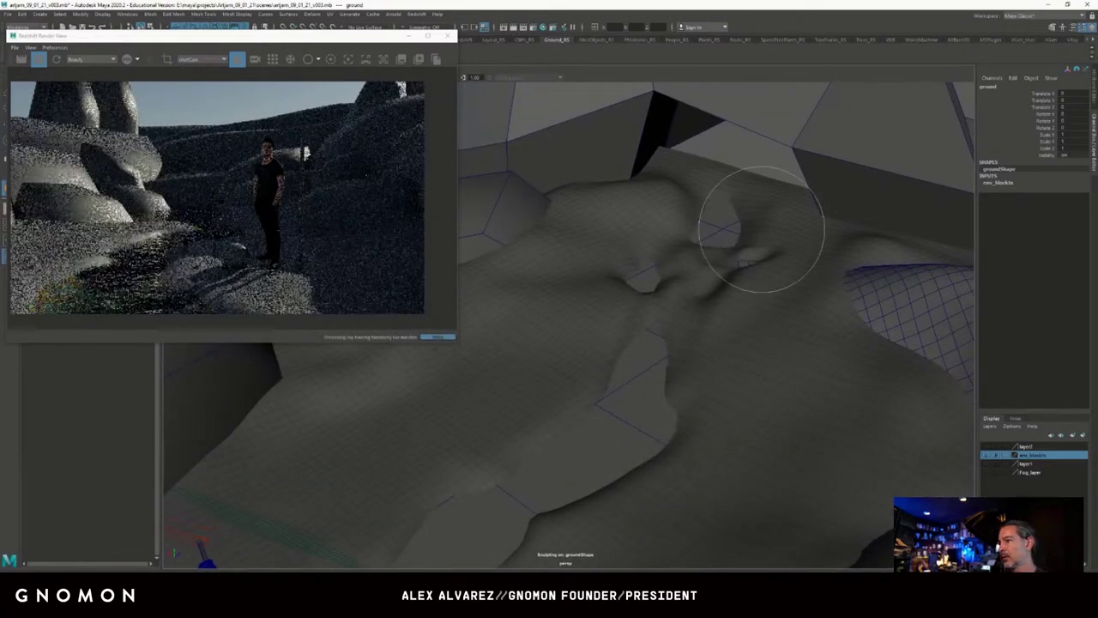
key(ctrl+z)
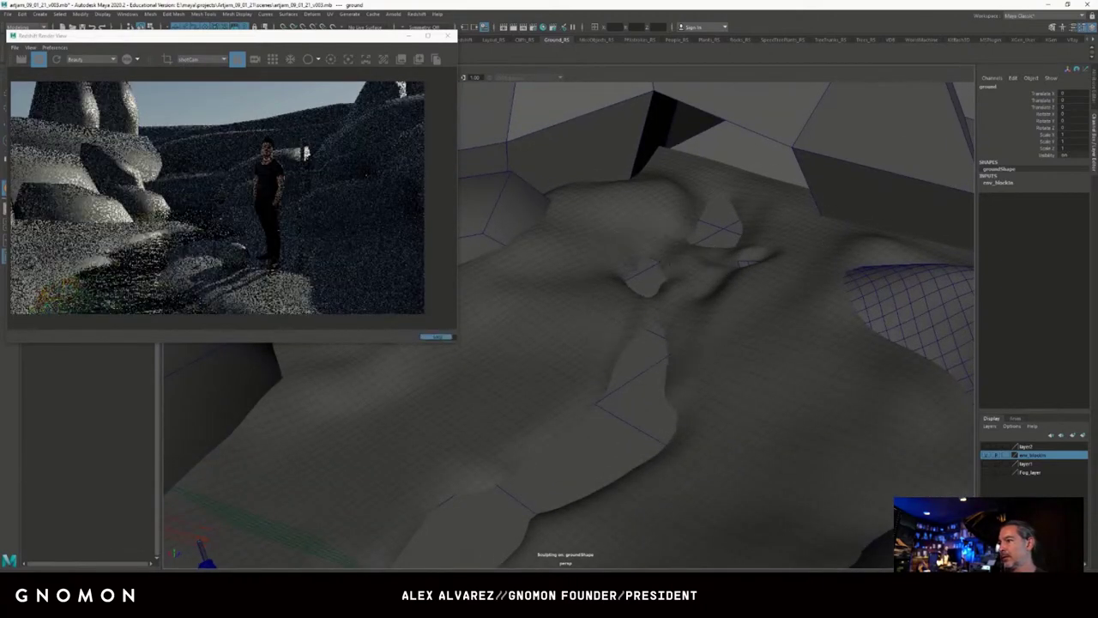
mouse_move(706, 331)
alt+mouse_down()
mouse_move(730, 299)
mouse_move(681, 326)
mouse_move(691, 334)
alt+mouse_up()
key(ctrl+z)
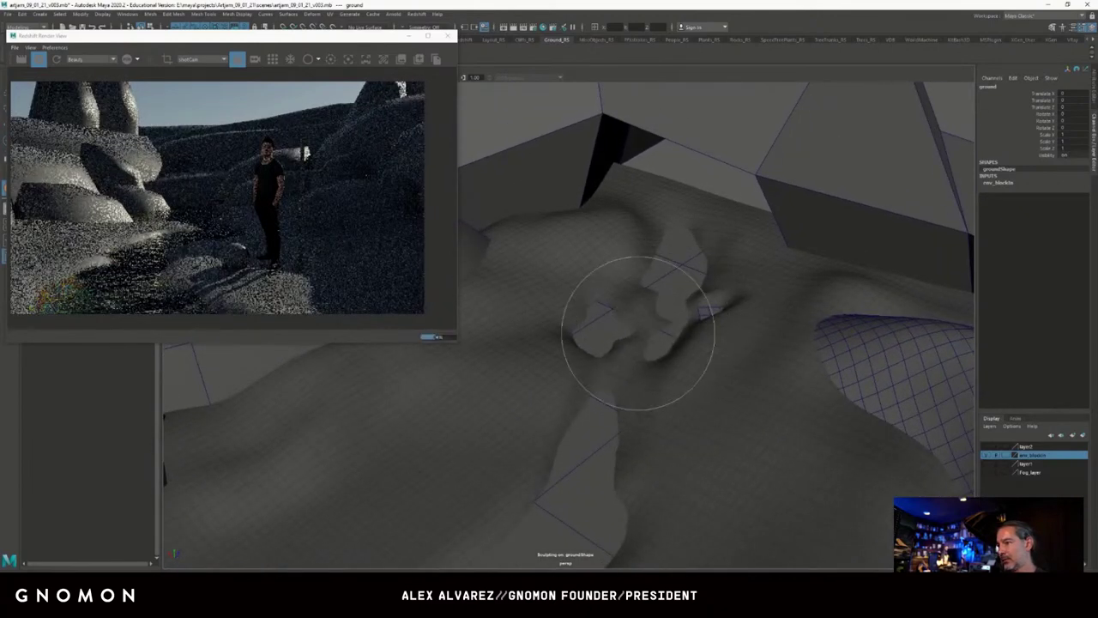
key(ctrl+z)
key(ctrl+z)
key(ctrl+z)
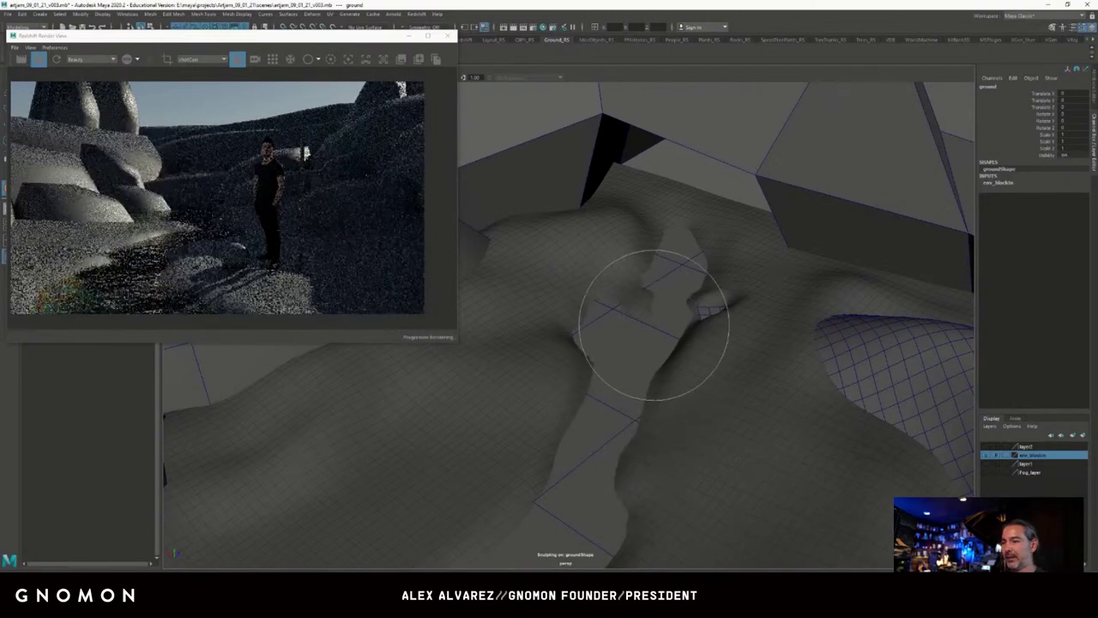
mouse_move(609, 323)
mouse_down()
mouse_move(620, 307)
mouse_move(678, 294)
mouse_up()
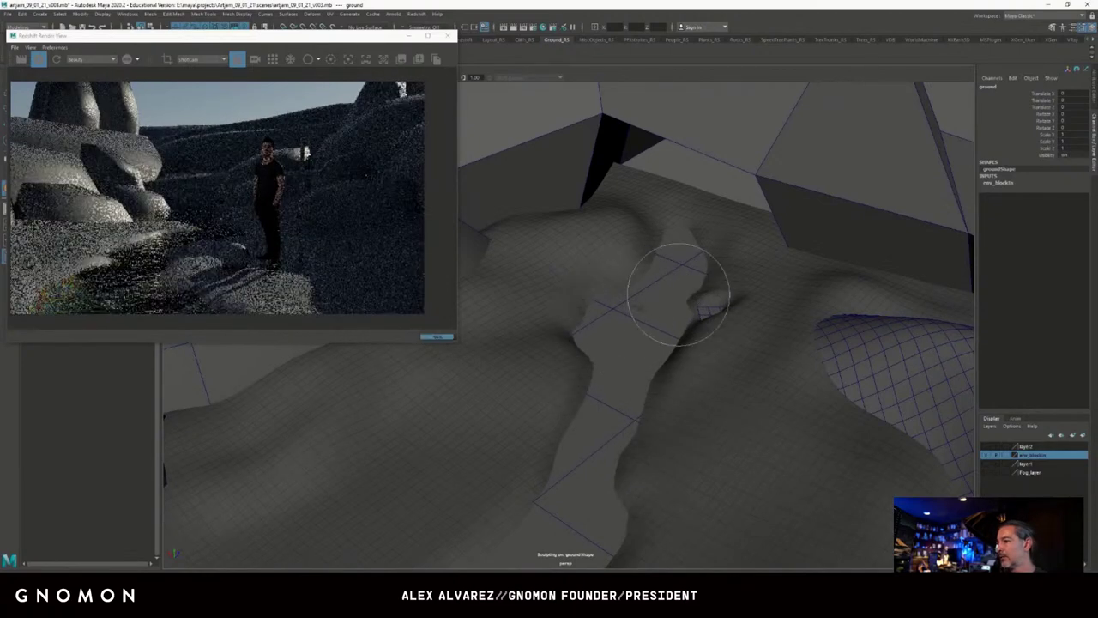
Extend the stream channel toward the ground's far edge and sculpt the ground up over the exposed hole on its bank.
mouse_move(672, 205)
alt+mouse_down()
mouse_move(694, 232)
mouse_move(633, 331)
mouse_move(666, 295)
alt+mouse_up()
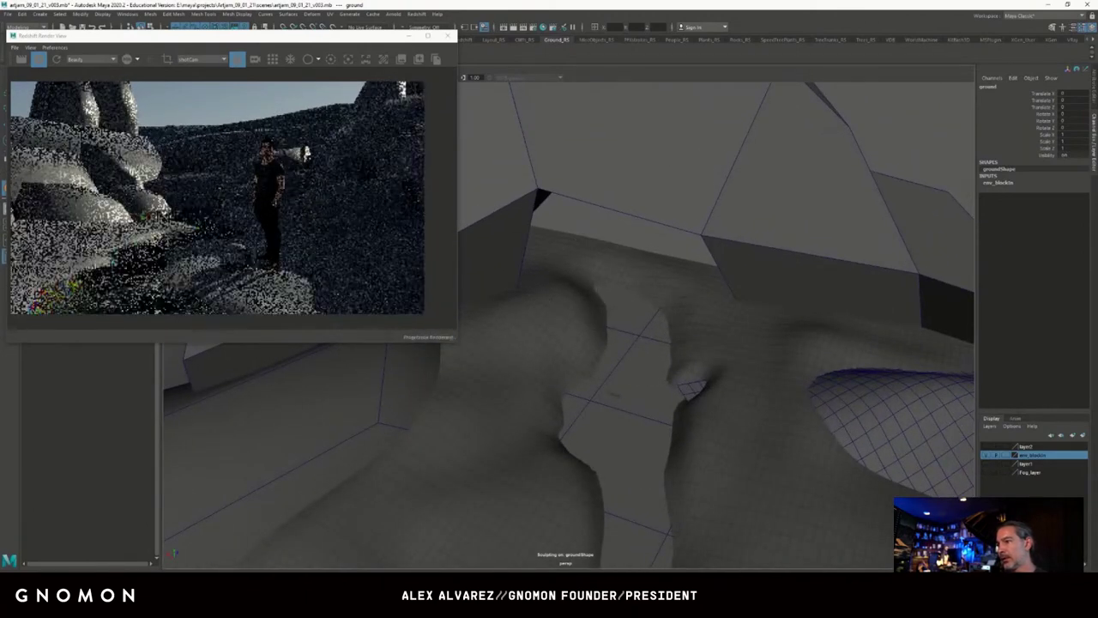
drag(605, 276, 619, 261)
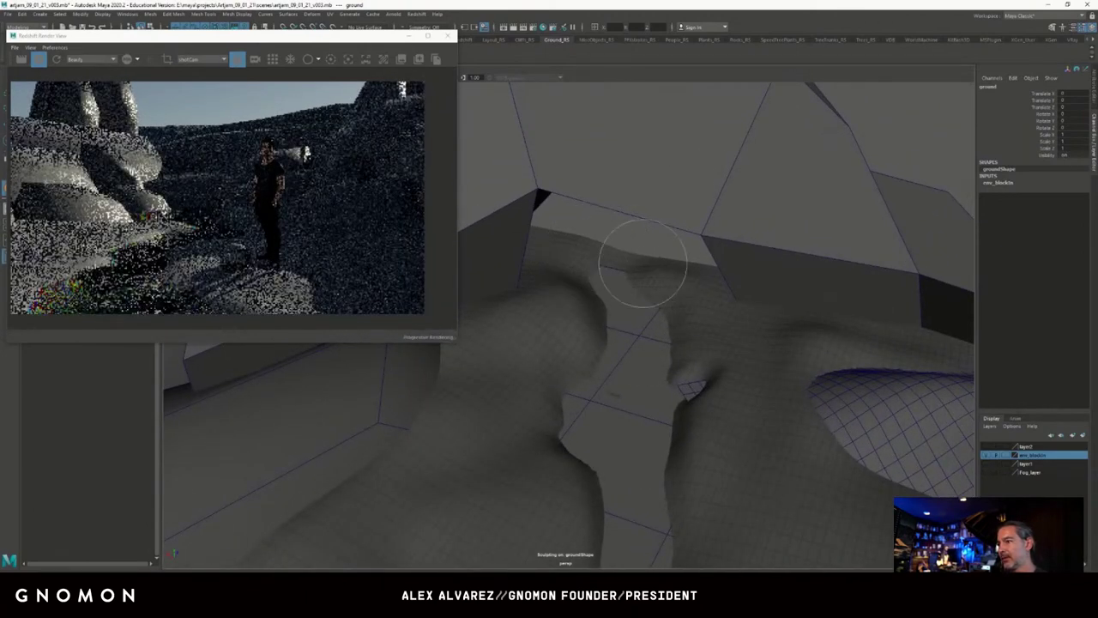
mouse_move(657, 343)
alt+mouse_down()
mouse_move(564, 363)
mouse_move(698, 339)
mouse_move(711, 283)
mouse_move(618, 311)
mouse_move(666, 311)
mouse_move(632, 326)
mouse_move(661, 331)
mouse_move(760, 300)
mouse_move(411, 393)
alt+mouse_up()
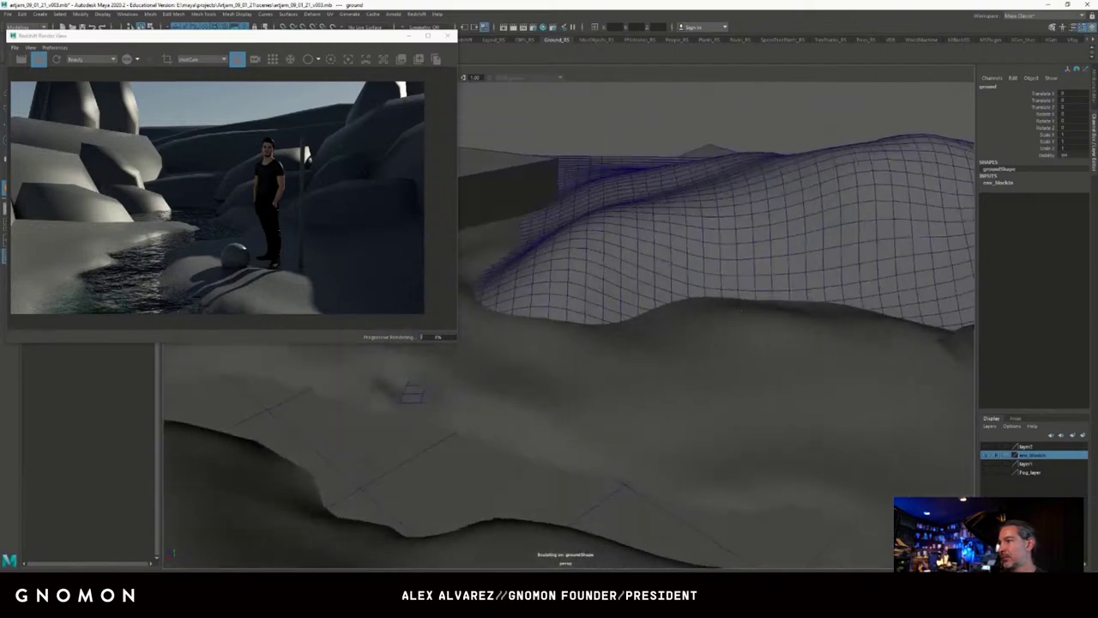
mouse_move(528, 297)
alt+mouse_down()
mouse_move(492, 311)
mouse_move(553, 297)
mouse_move(572, 312)
mouse_move(618, 313)
mouse_move(672, 255)
mouse_move(949, 87)
alt+mouse_up()
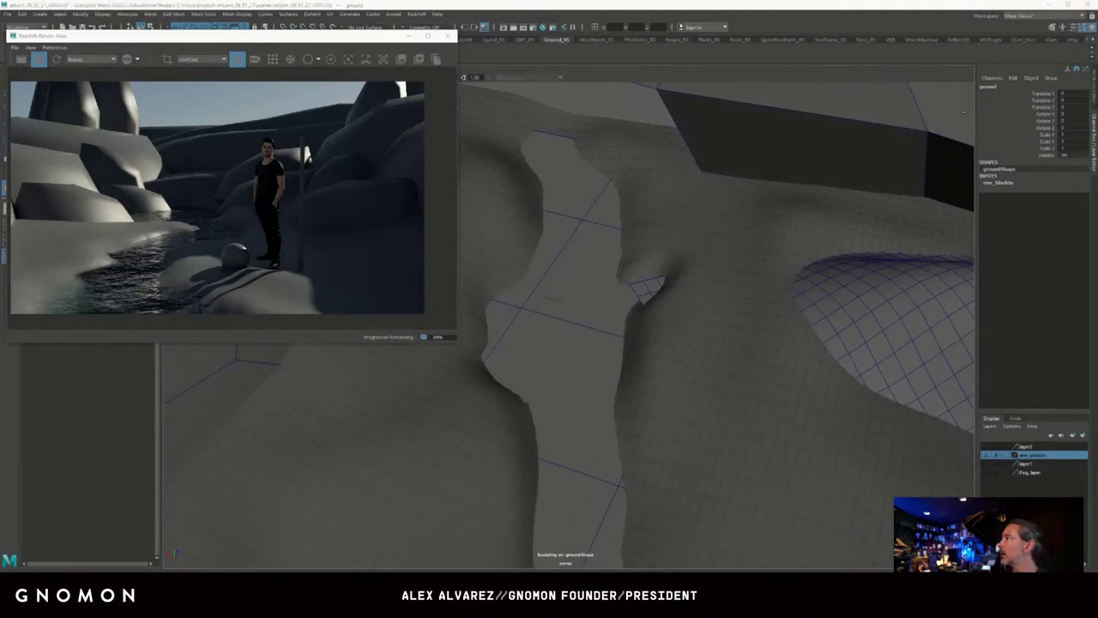
mouse_move(671, 279)
mouse_down()
mouse_move(613, 301)
mouse_move(638, 338)
mouse_move(584, 335)
mouse_up()
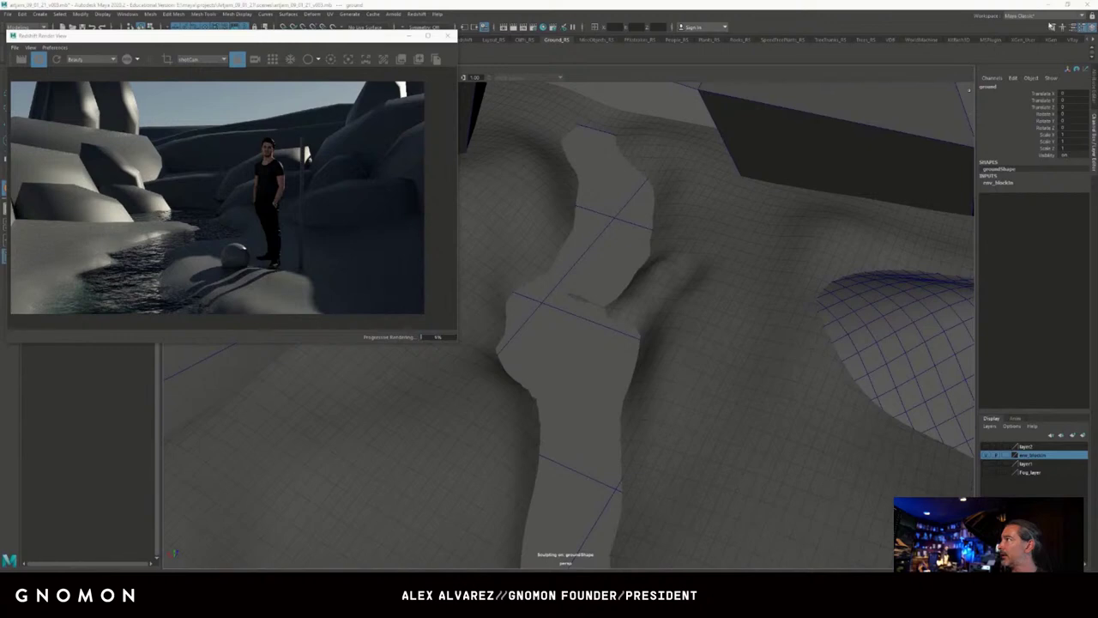
mouse_move(586, 289)
mouse_down()
mouse_move(597, 283)
mouse_move(526, 324)
mouse_move(541, 358)
mouse_move(574, 274)
mouse_move(589, 319)
mouse_move(484, 167)
mouse_up()
Reposition the Redshift Render View and sculpt the ground up over the small water patch across the stream from the figure.
drag(308, 40, 342, 35)
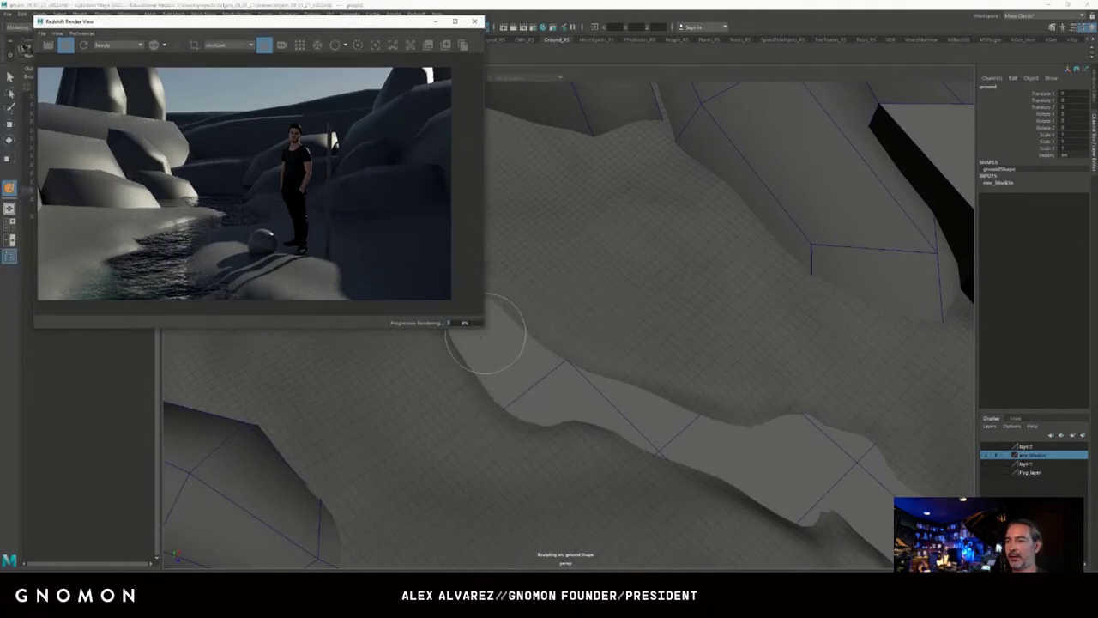
mouse_move(484, 333)
alt+mouse_down()
mouse_move(691, 373)
mouse_move(674, 318)
mouse_move(747, 335)
mouse_move(753, 366)
mouse_move(735, 331)
mouse_move(763, 326)
mouse_move(718, 307)
mouse_move(756, 344)
mouse_move(589, 312)
mouse_move(644, 363)
mouse_move(595, 350)
alt+mouse_up()
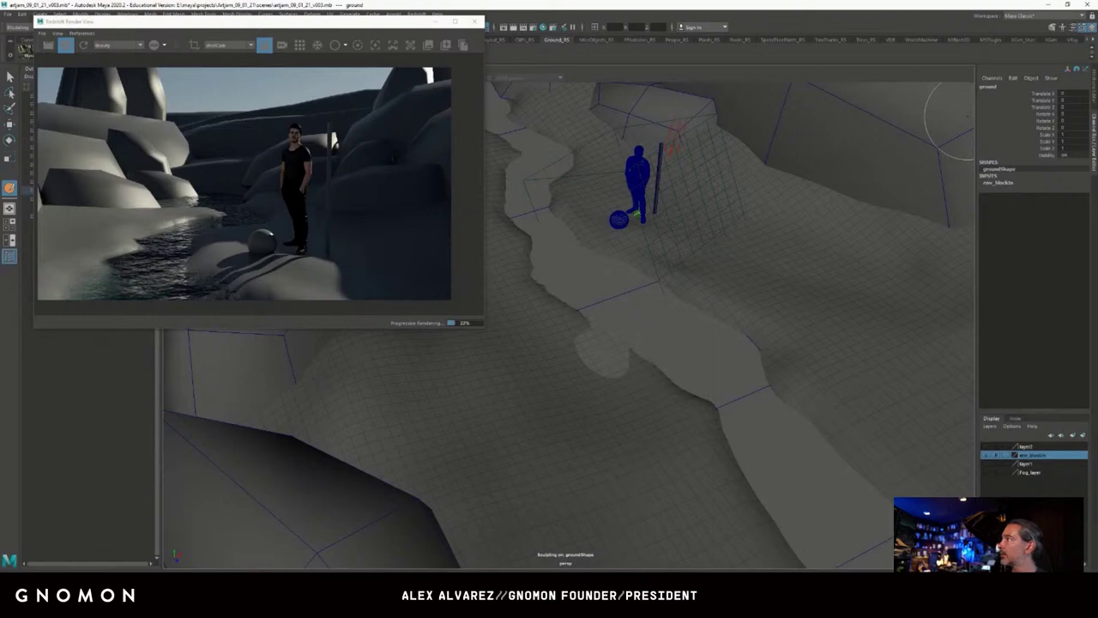
alt+drag(636, 291, 653, 267)
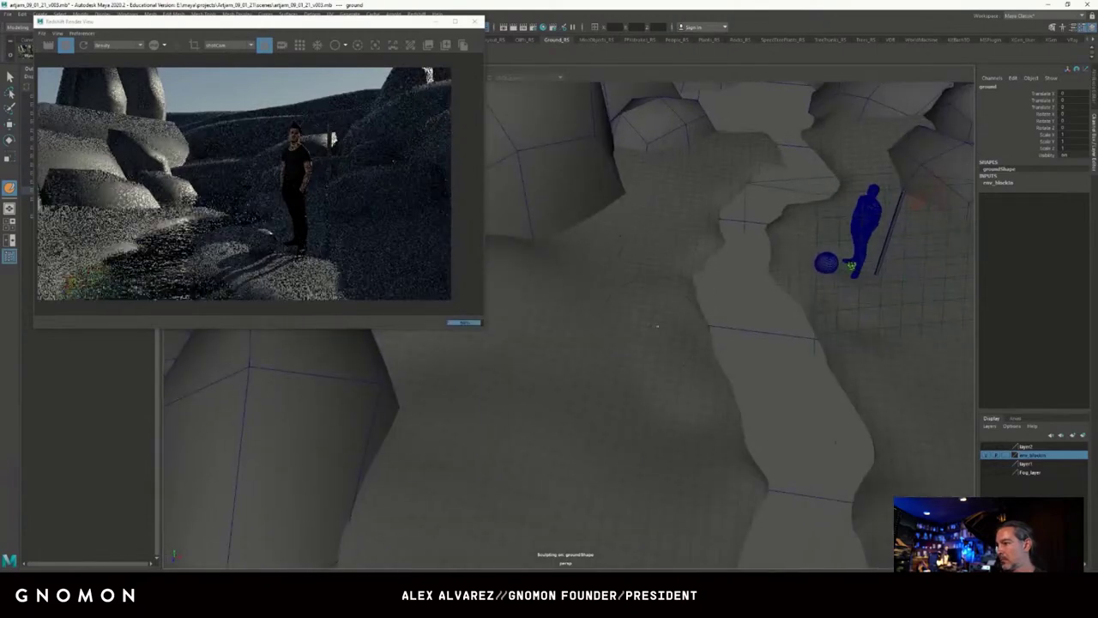
alt+drag(695, 392, 732, 402)
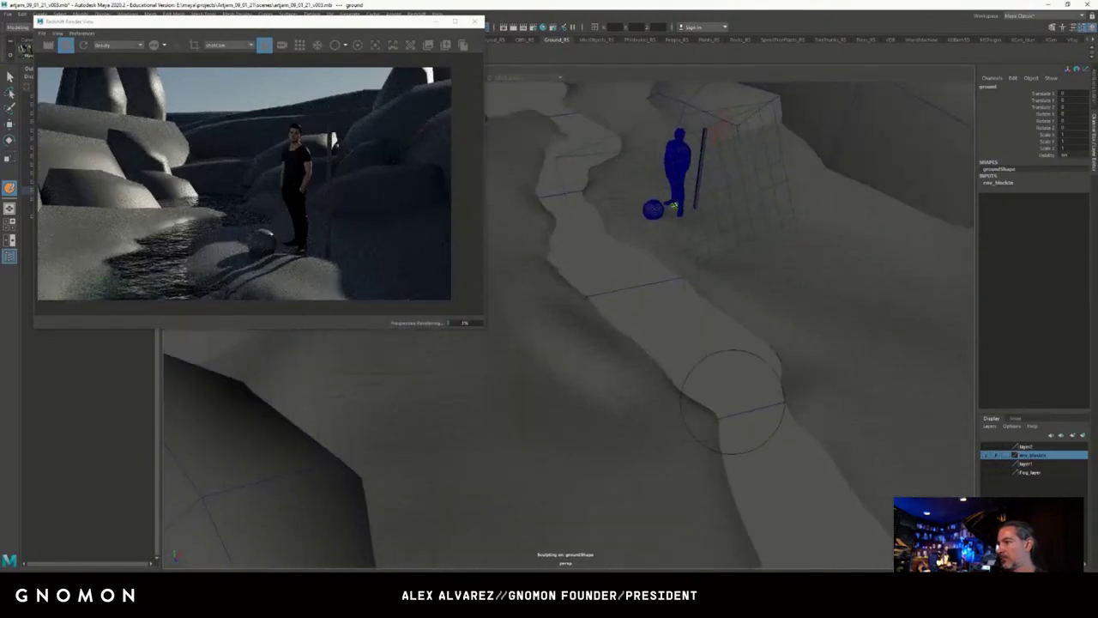
Examine the sculpted stream and the surrounding rocks from several angles in the perspective view.
alt+middle_drag(805, 349, 749, 337)
alt+right_drag(749, 336, 732, 337)
mouse_move(741, 337)
alt+mouse_down()
mouse_move(708, 332)
mouse_move(732, 360)
mouse_move(706, 362)
mouse_move(750, 354)
alt+mouse_up()
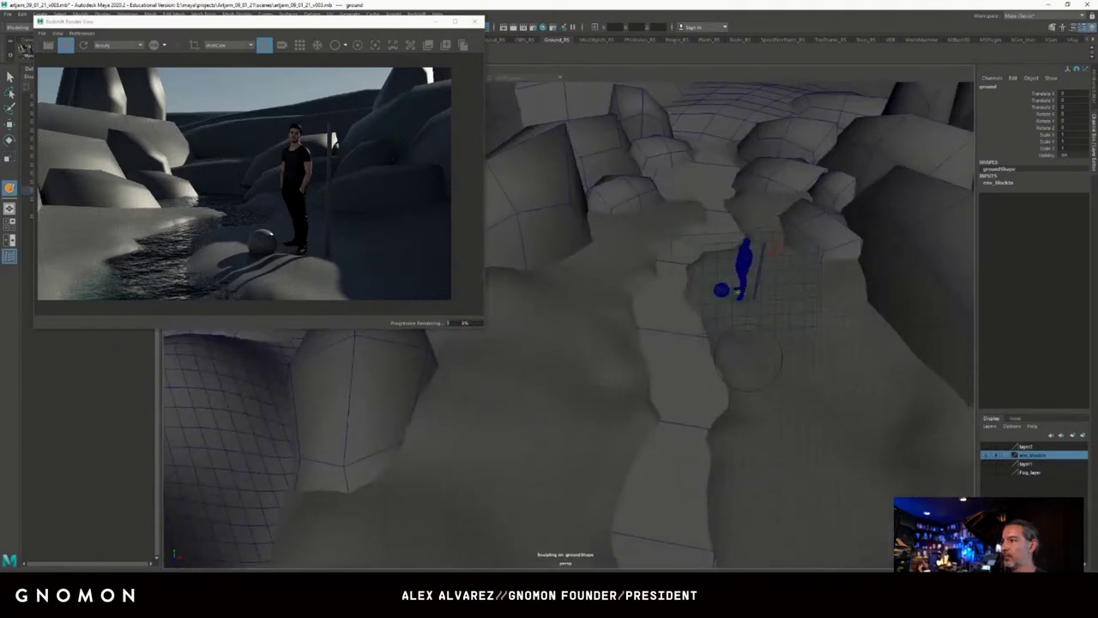
alt+middle_drag(752, 354, 728, 473)
alt+drag(727, 472, 626, 347)
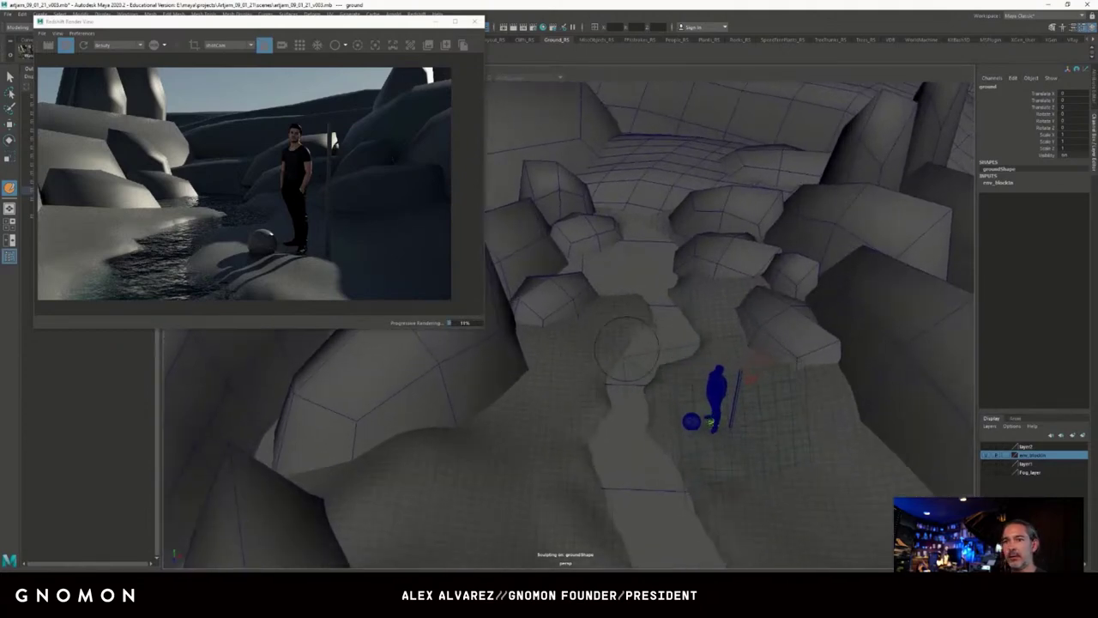
alt+drag(715, 355, 669, 365)
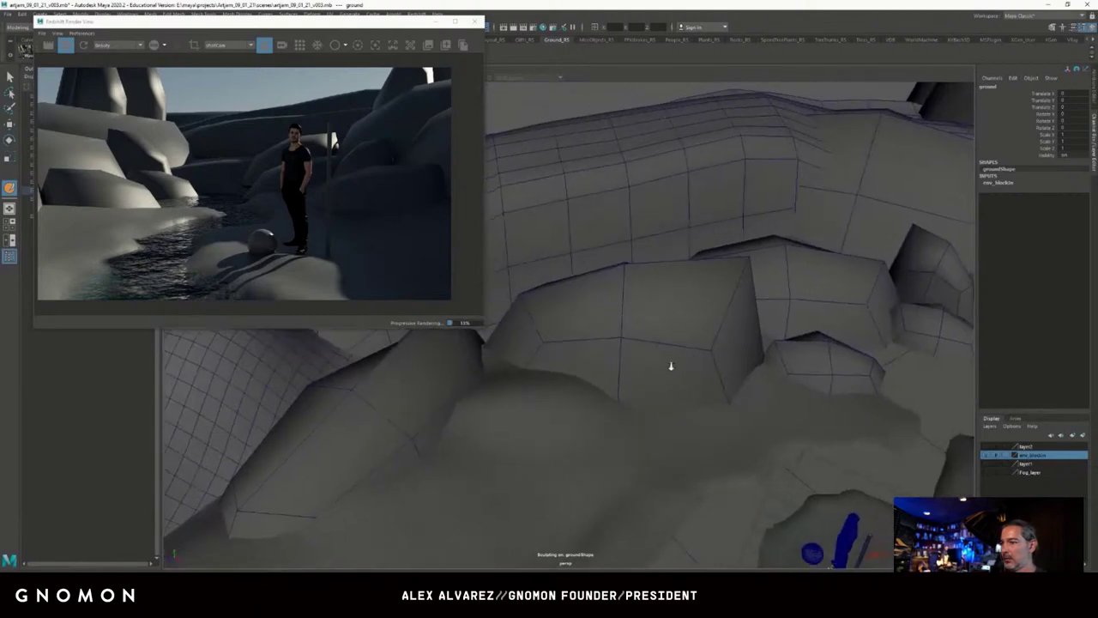
alt+middle_drag(669, 366, 794, 160)
alt+right_drag(794, 159, 703, 232)
alt+drag(703, 231, 755, 202)
alt+right_drag(687, 249, 720, 266)
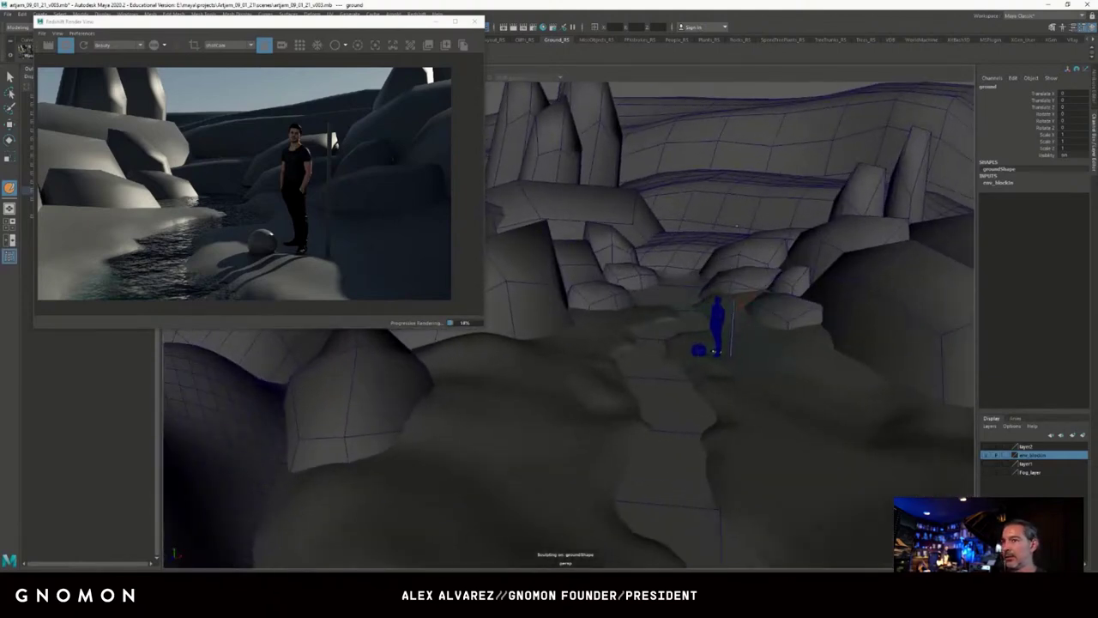
alt+middle_drag(720, 265, 676, 342)
alt+drag(676, 341, 703, 336)
Leave sculpting, select the distant cliff mesh behind the canyon, and examine the whole blockout from above.
key(q)
click(729, 145)
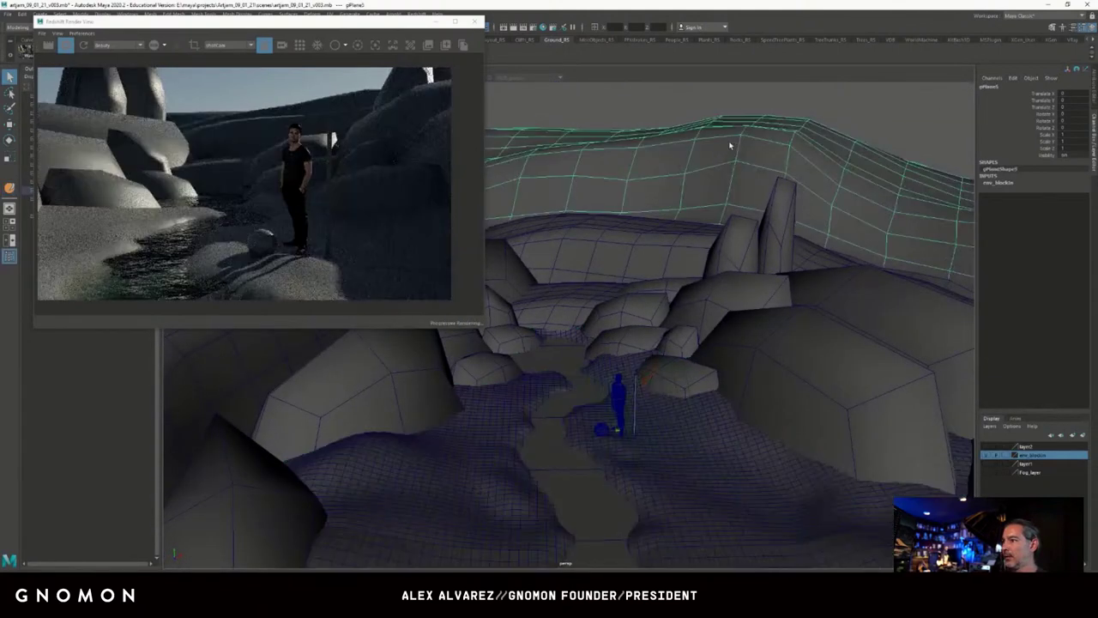
drag(379, 28, 365, 43)
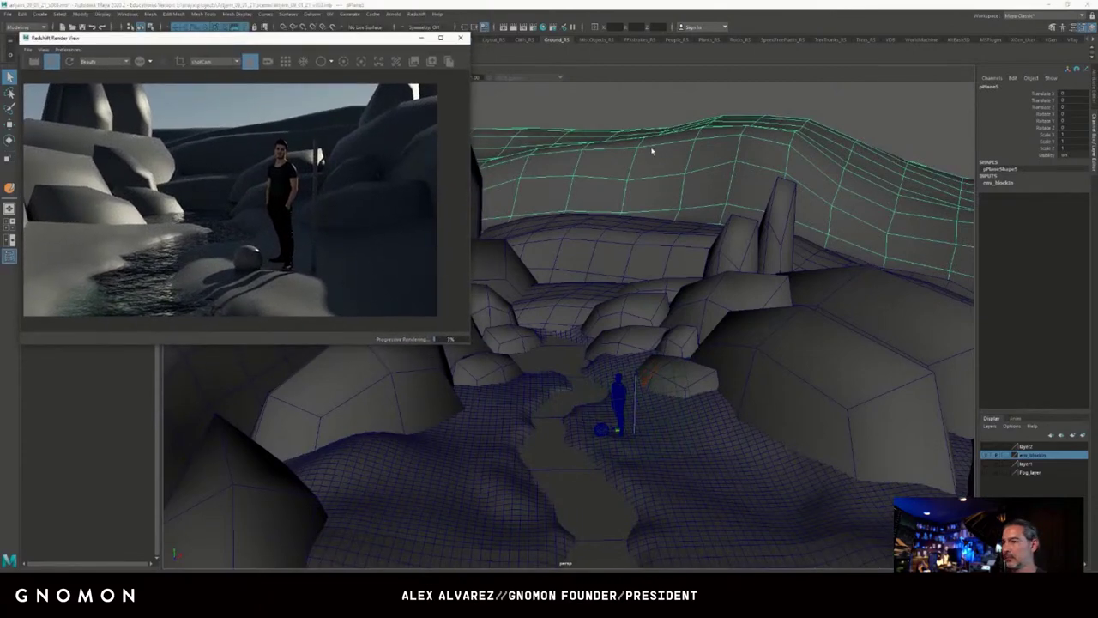
alt+drag(652, 151, 760, 228)
alt+right_drag(760, 229, 558, 198)
alt+drag(559, 199, 476, 472)
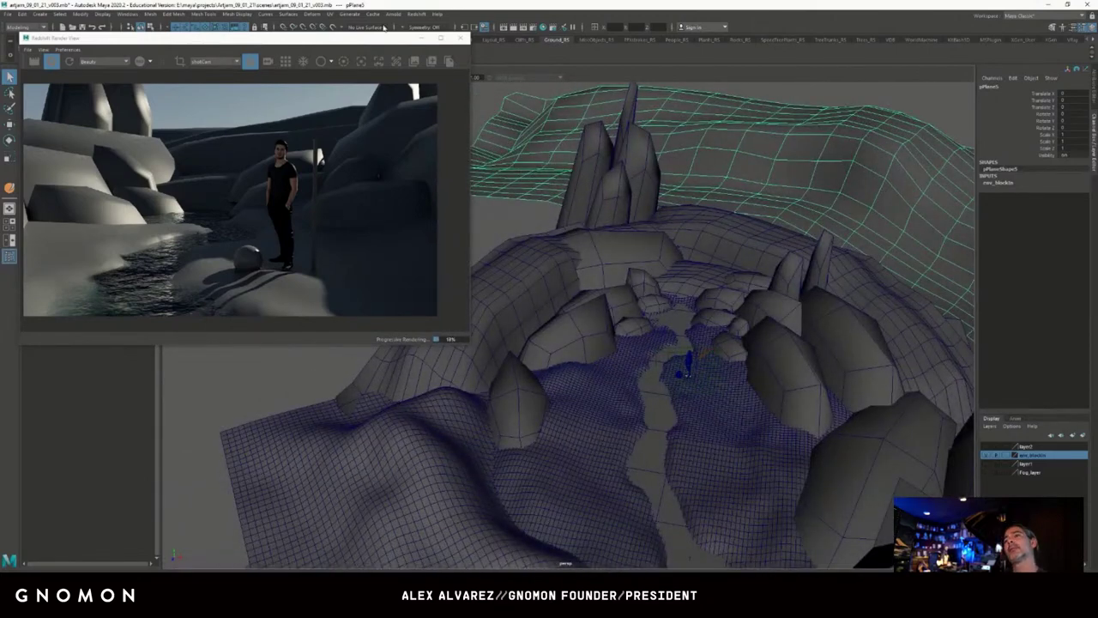
drag(337, 37, 336, 40)
alt+drag(664, 296, 725, 201)
alt+drag(869, 183, 806, 230)
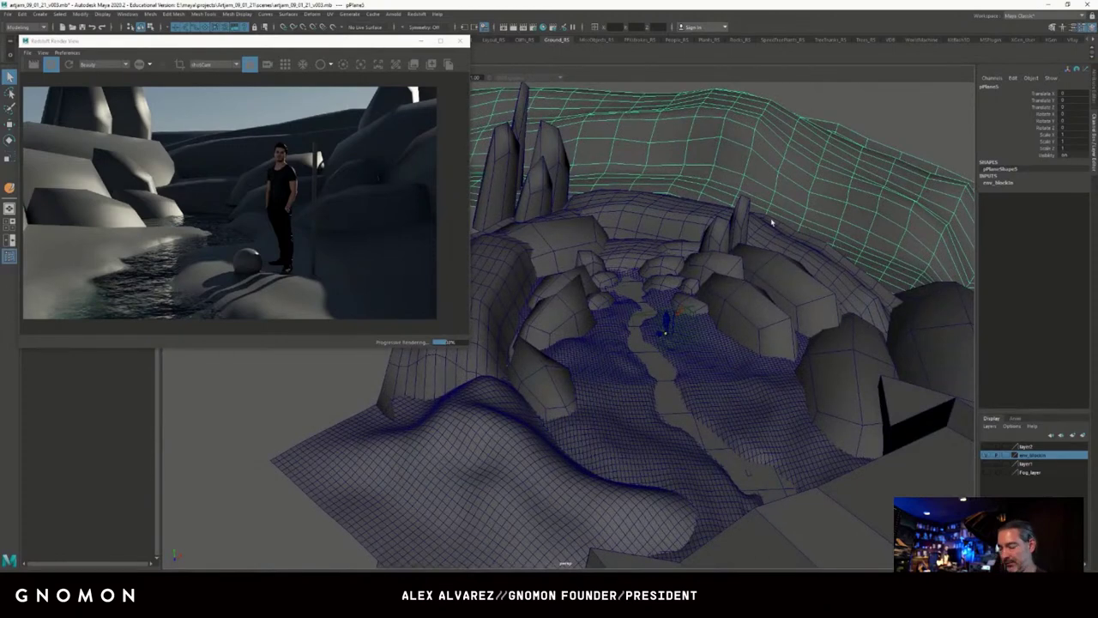
Enlarge and reposition the Redshift Render View, close it, and deselect the distant cliff mesh.
alt+drag(751, 246, 732, 192)
alt+drag(719, 253, 628, 224)
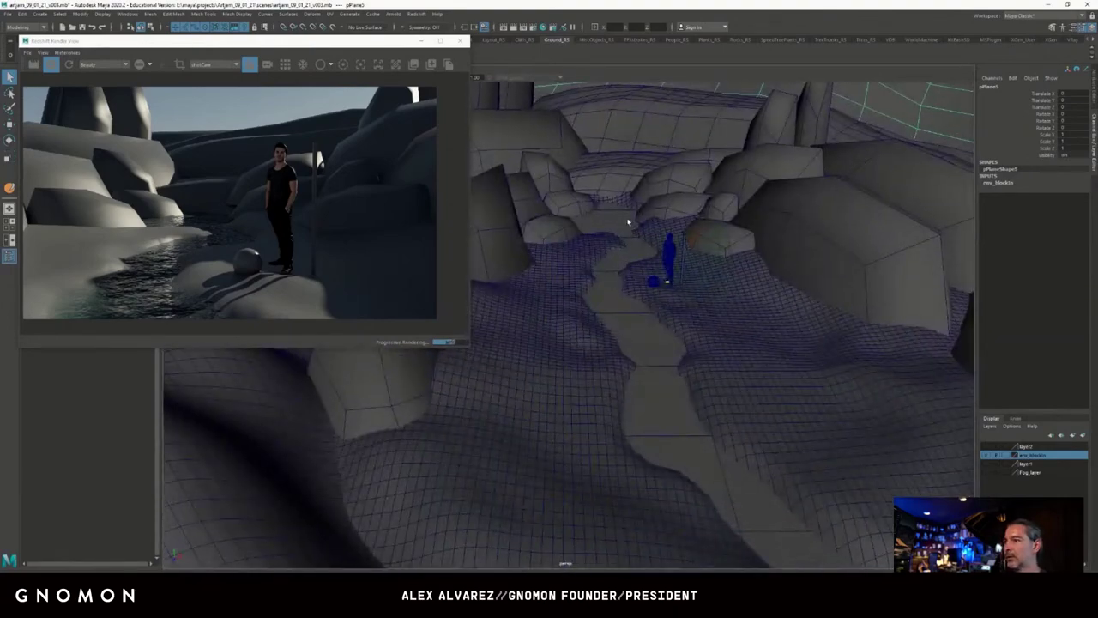
drag(379, 43, 374, 54)
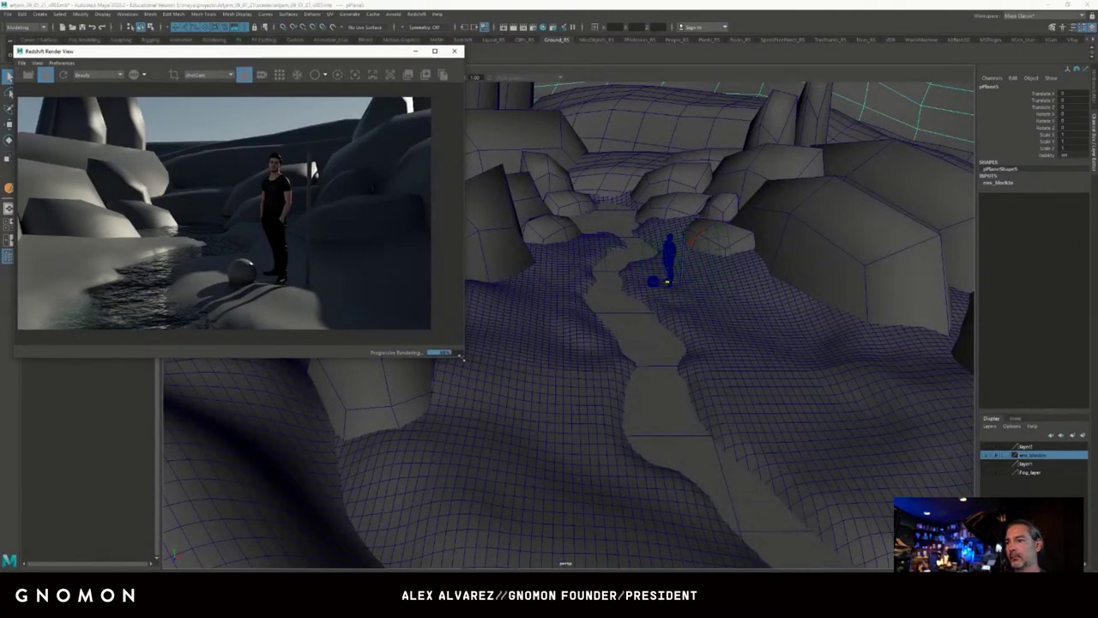
drag(466, 358, 487, 379)
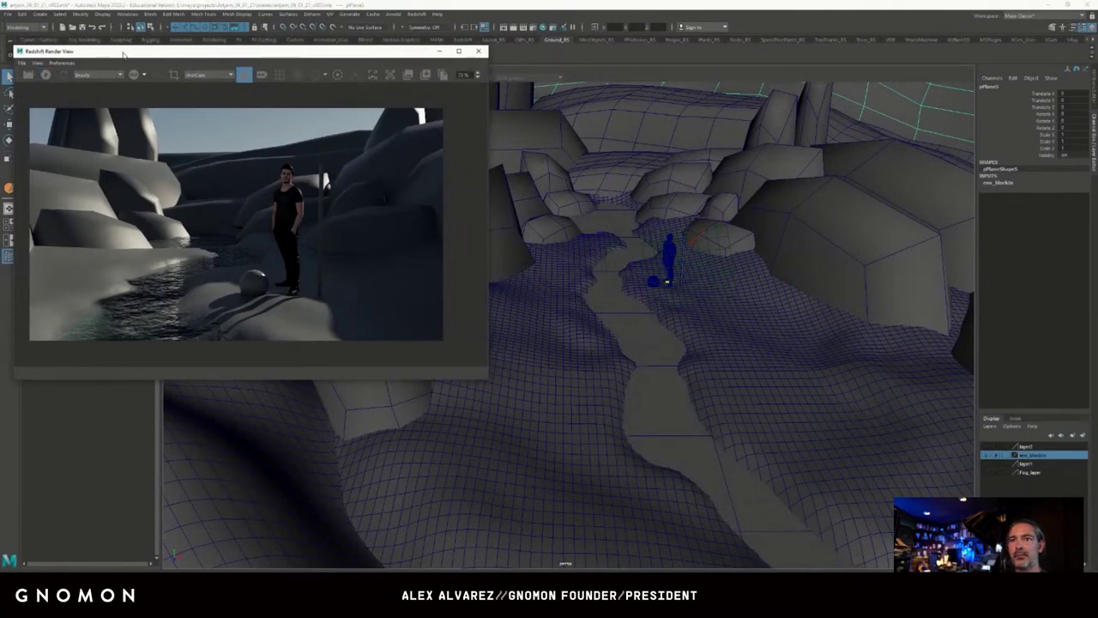
drag(122, 55, 129, 72)
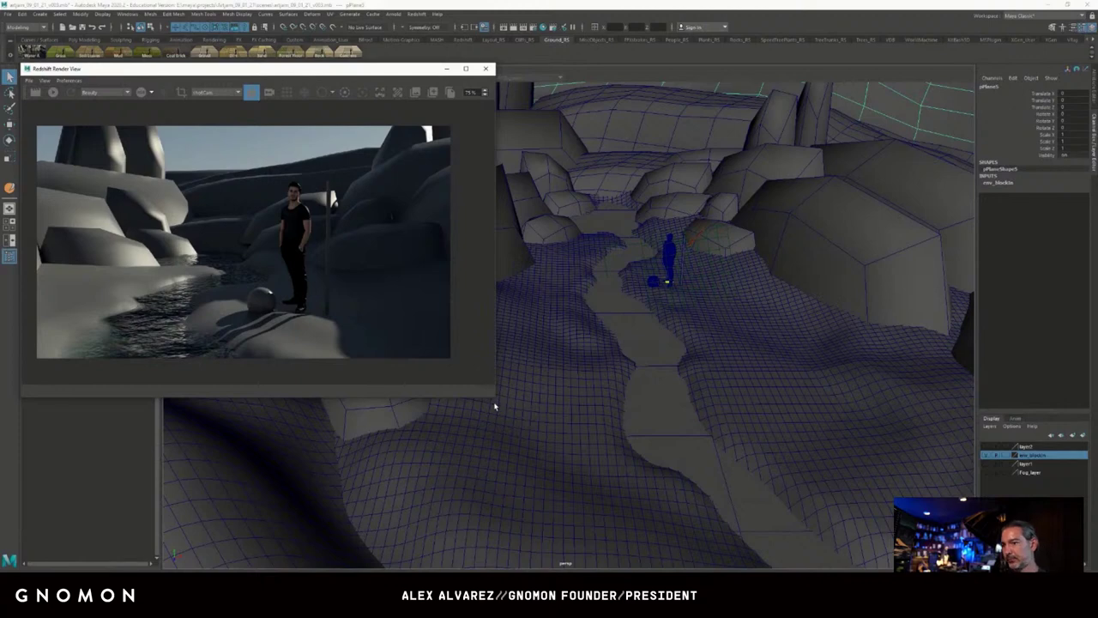
click(486, 68)
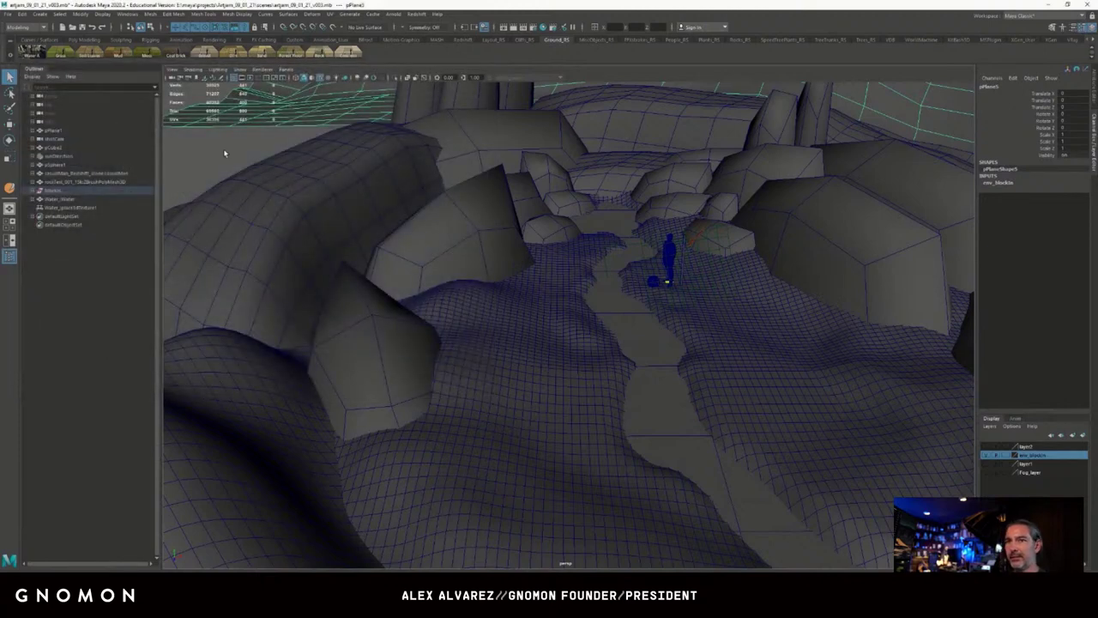
click(224, 153)
Save the scene as a new version named artjam_09_01_21_v004.
click(7, 14)
click(36, 59)
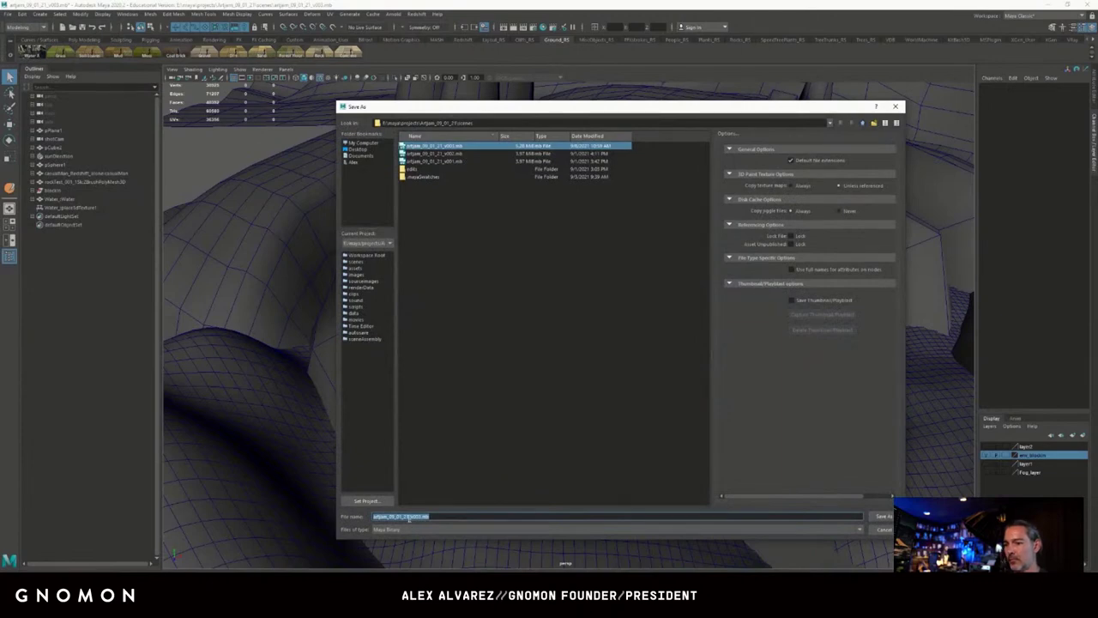
drag(418, 518, 454, 517)
text(4)
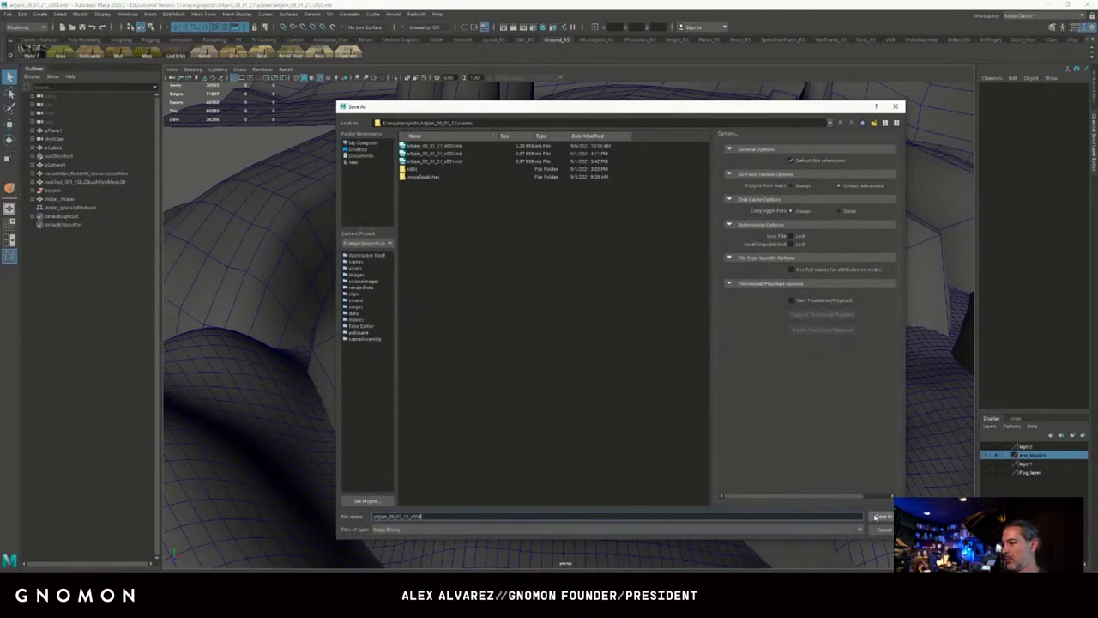
key(Return)
Look over the blockout from a lower angle and switch the viewport to the shotCam camera.
alt+drag(626, 341, 657, 200)
click(285, 69)
mouse_move(302, 78)
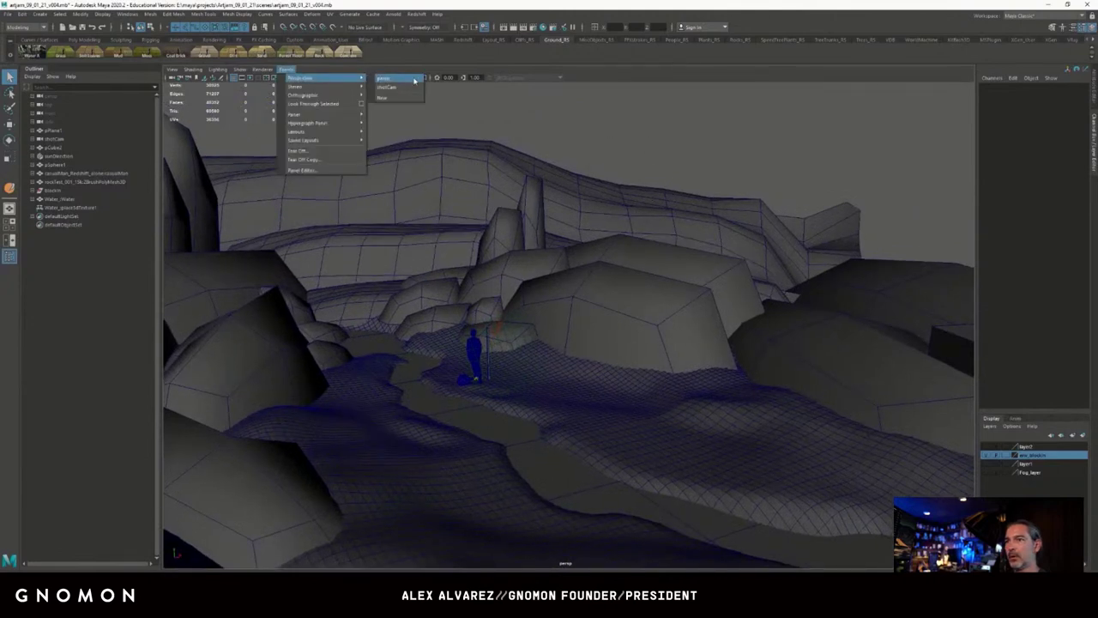
click(399, 86)
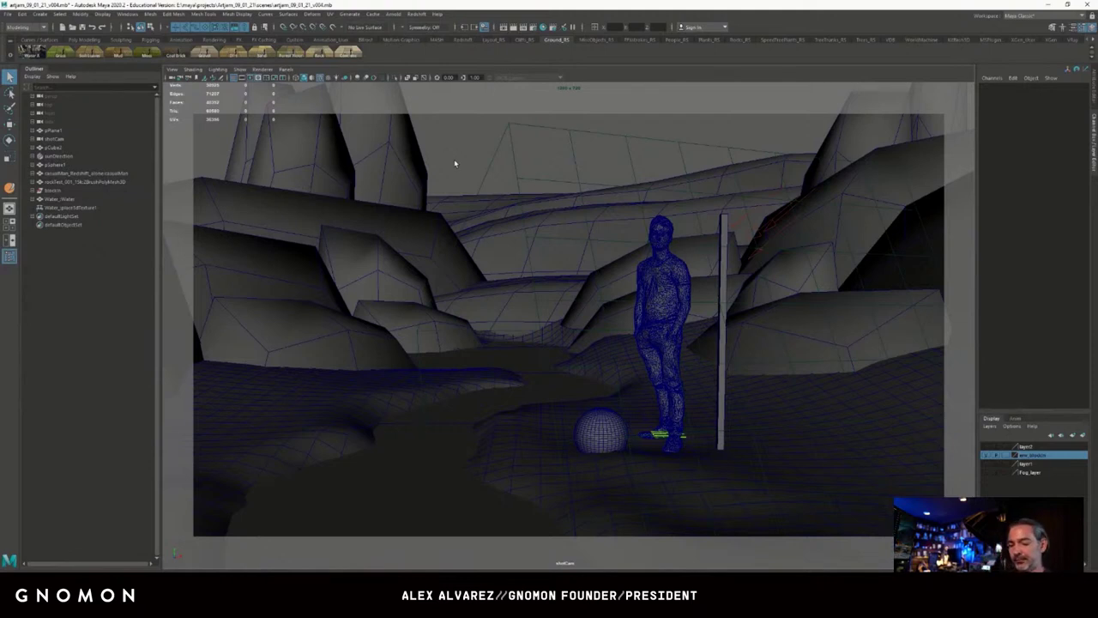
click(324, 203)
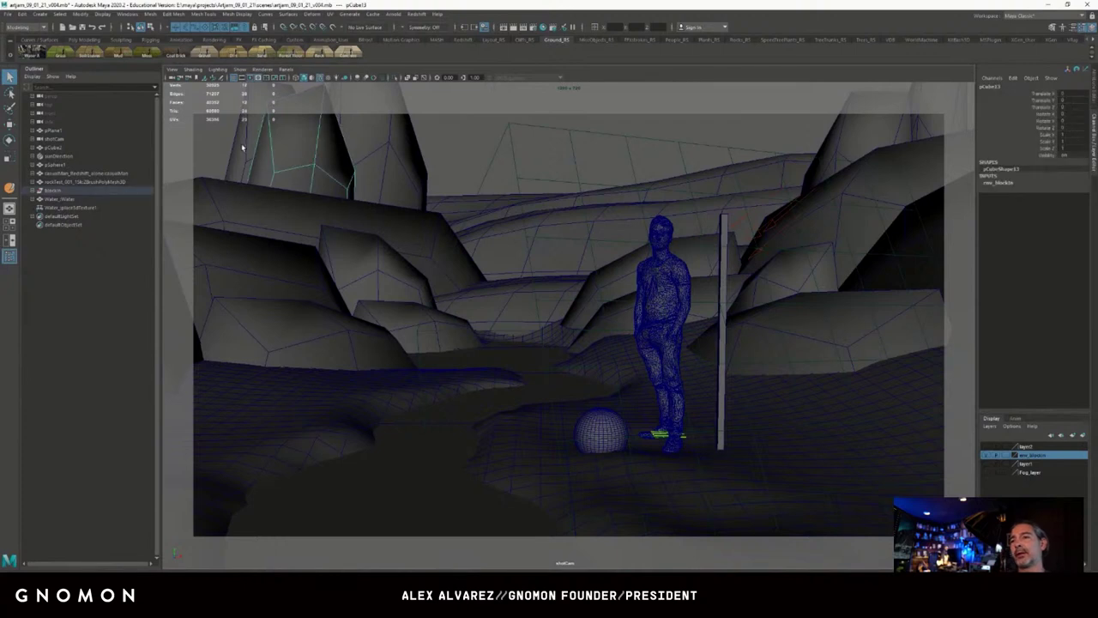
click(438, 137)
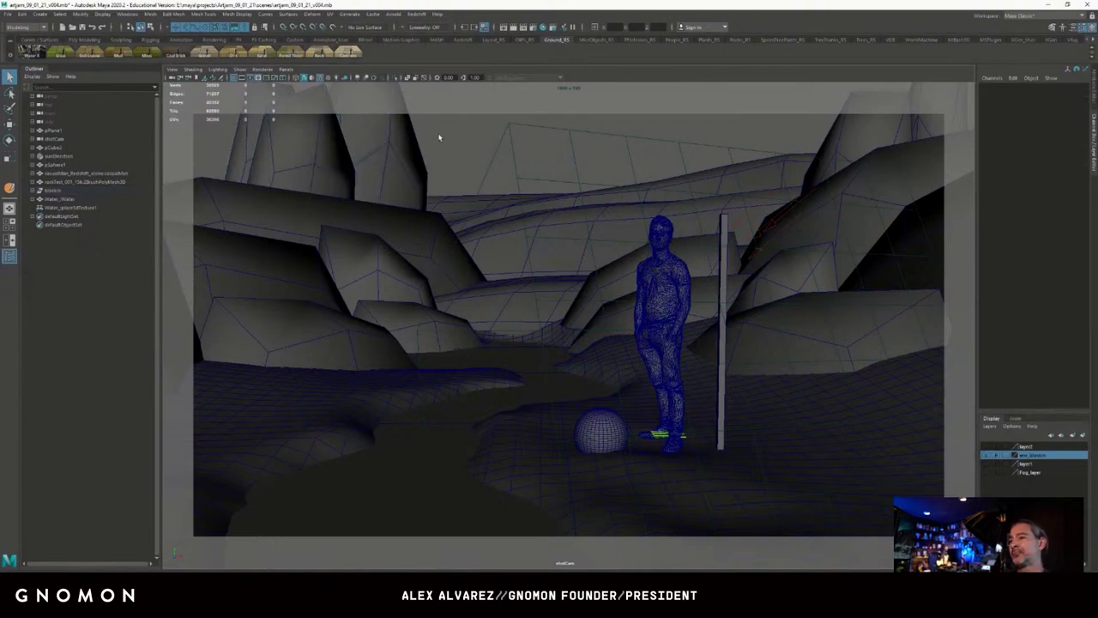
click(407, 323)
click(446, 165)
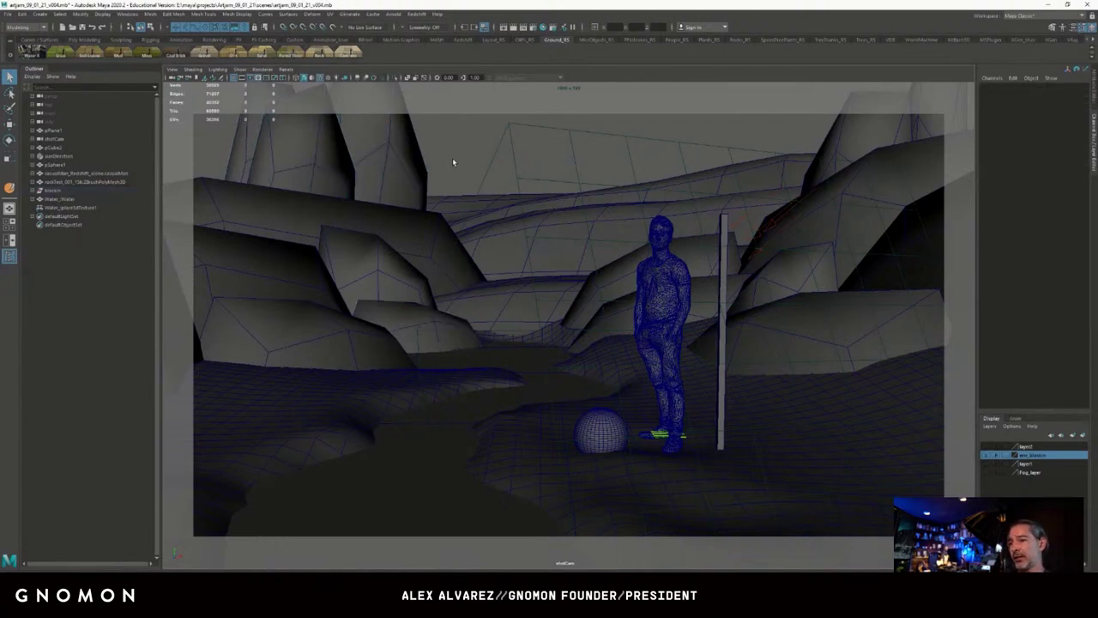
Preview the boulders and spires on the bank across the stream from the figure as smoothed meshes, and return them to unsmoothed display.
click(364, 332)
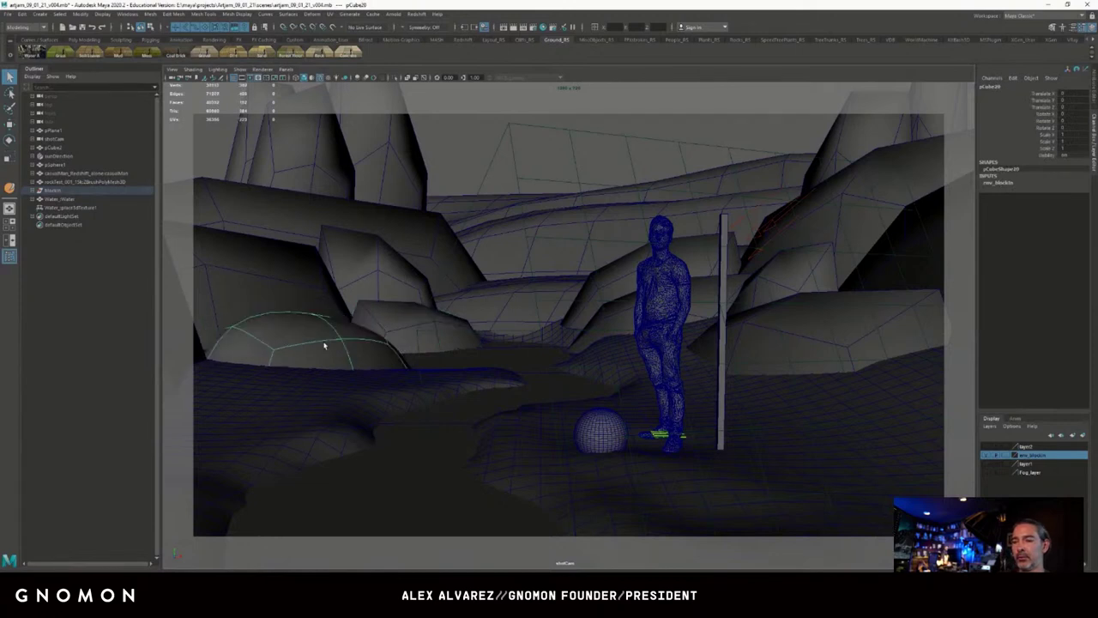
key(1)
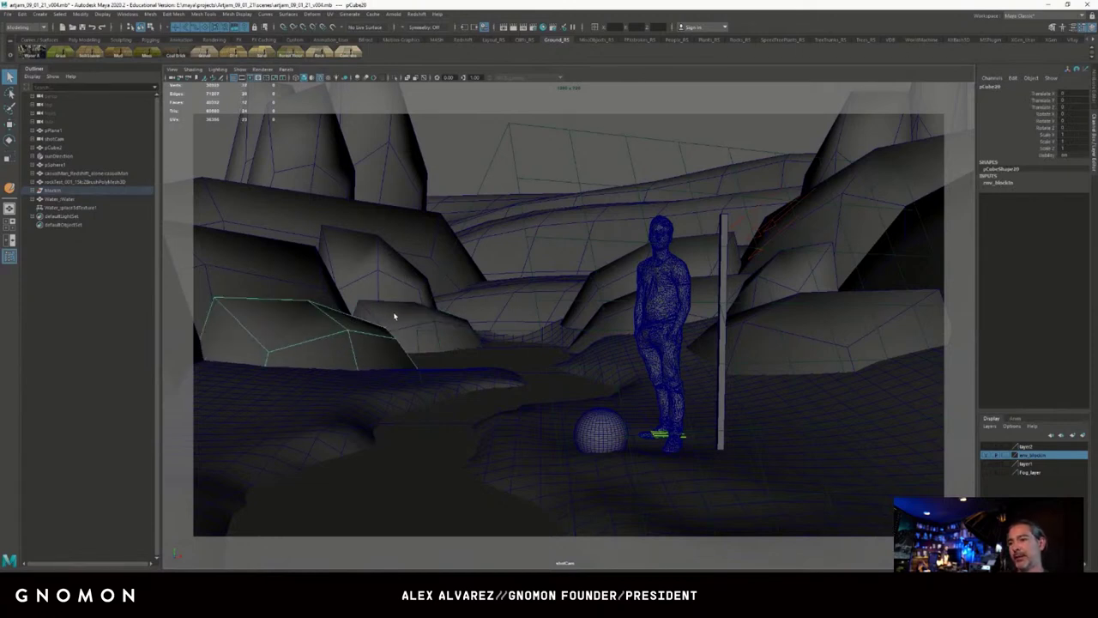
shift+click(395, 316)
shift+click(302, 268)
shift+click(353, 268)
shift+click(400, 215)
shift+click(304, 156)
shift+click(249, 149)
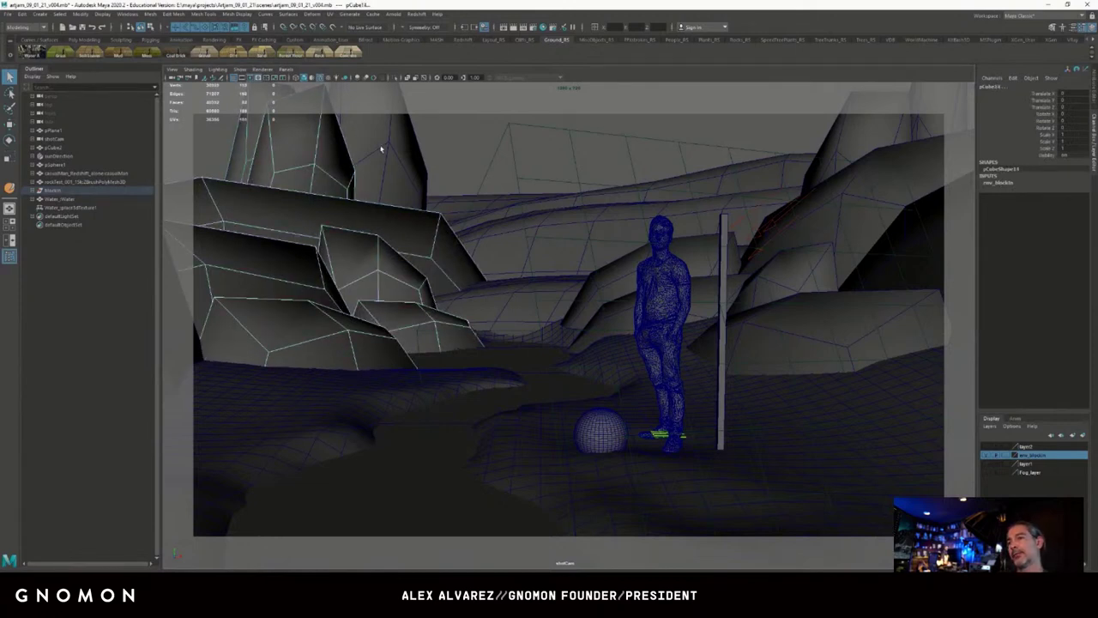
shift+click(381, 148)
key(3)
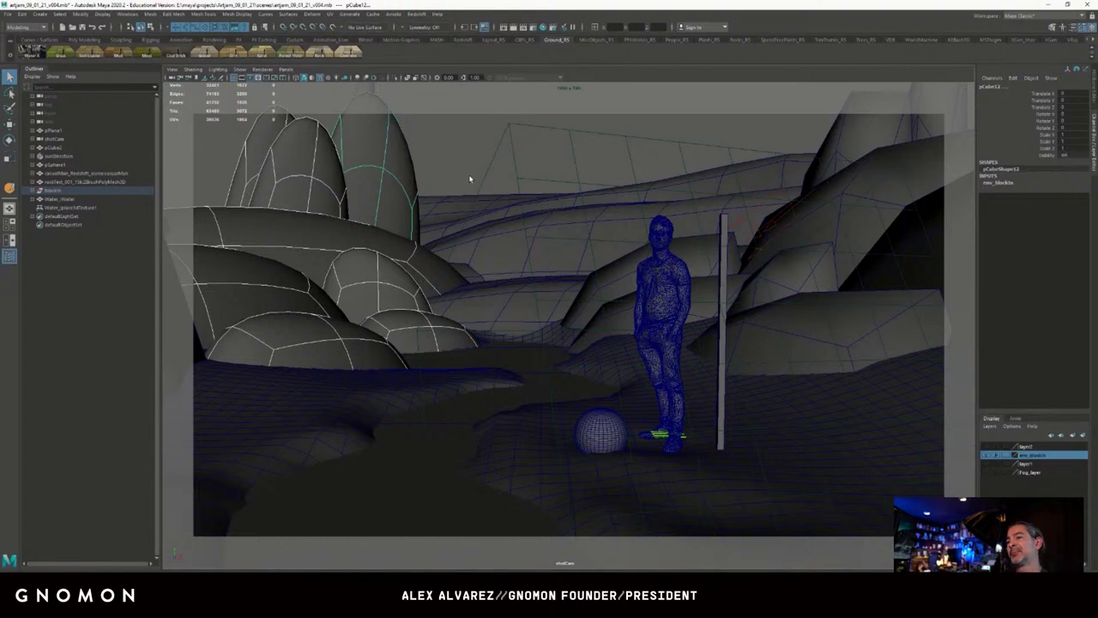
key(1)
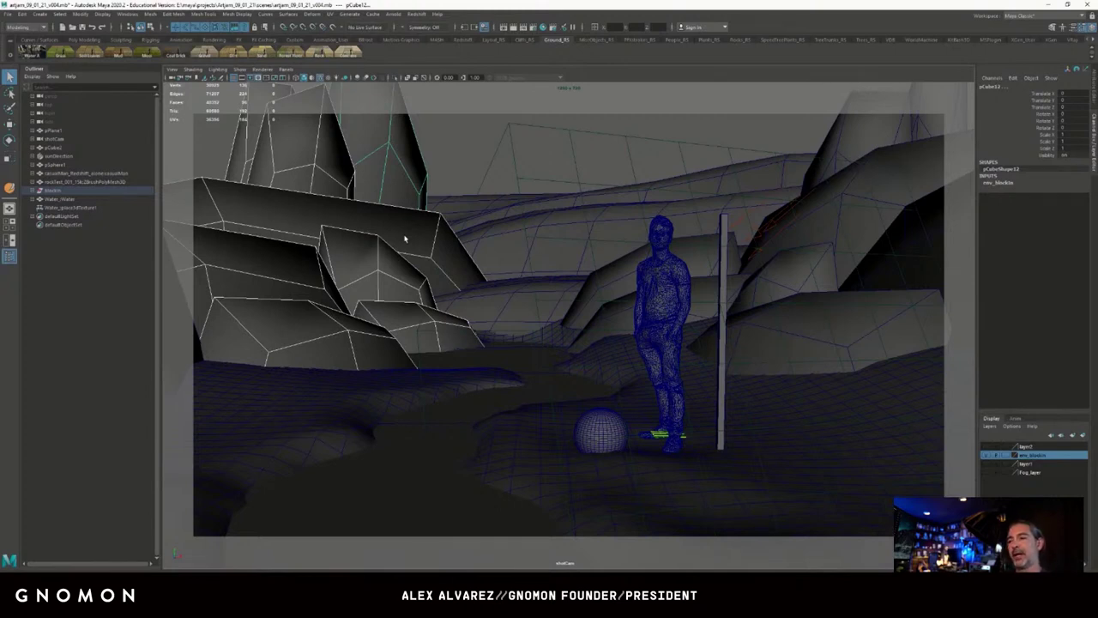
click(446, 160)
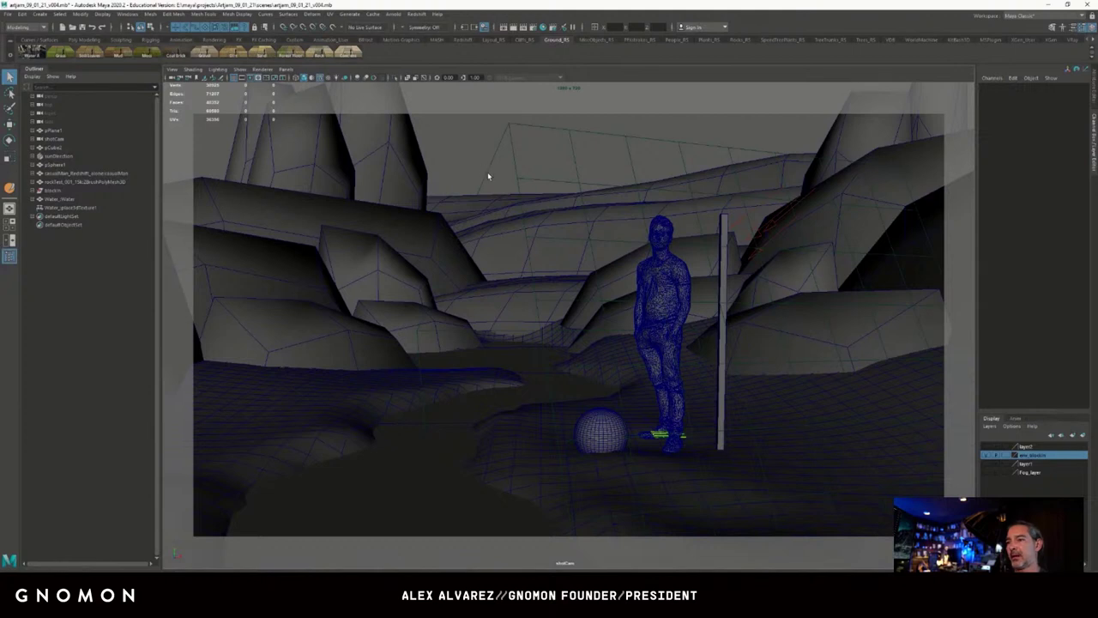
Pull shotCam back to a wider framing of the figure, stream and canyon walls, and select the camera.
alt+right_drag(680, 338, 357, 312)
alt+middle_drag(648, 341, 637, 301)
alt+right_drag(504, 322, 429, 317)
alt+middle_drag(586, 272, 603, 312)
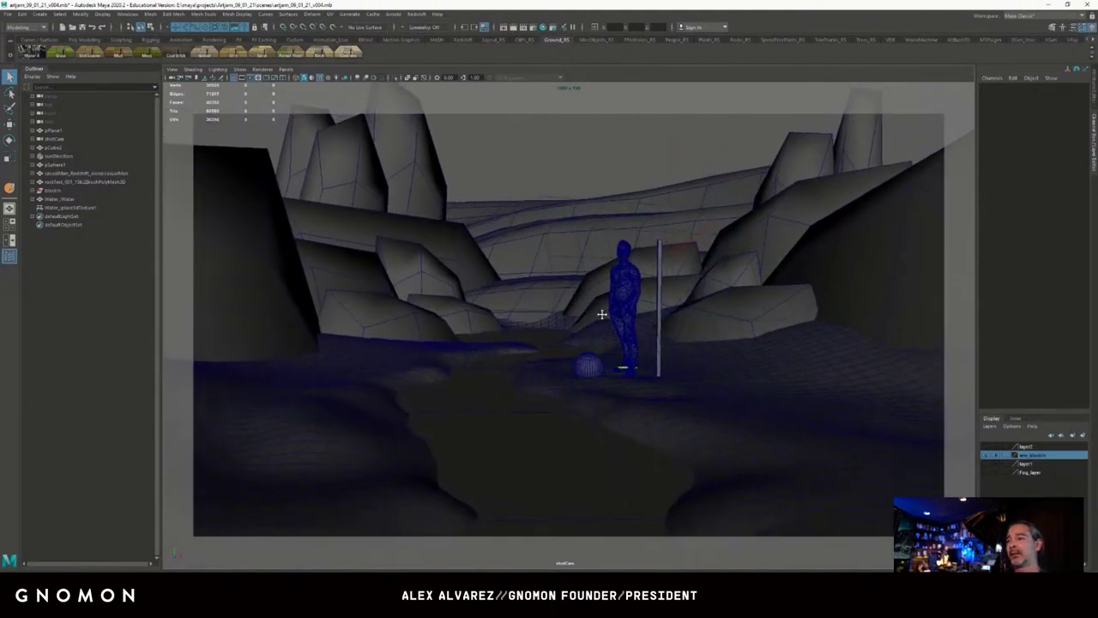
alt+right_drag(602, 312, 643, 318)
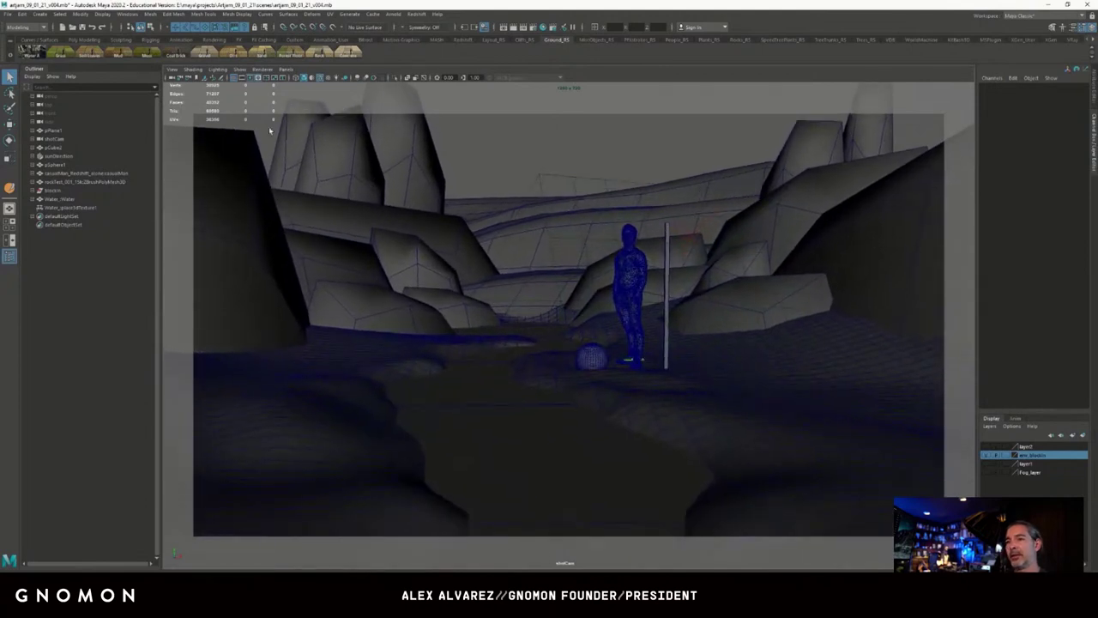
click(174, 68)
click(215, 117)
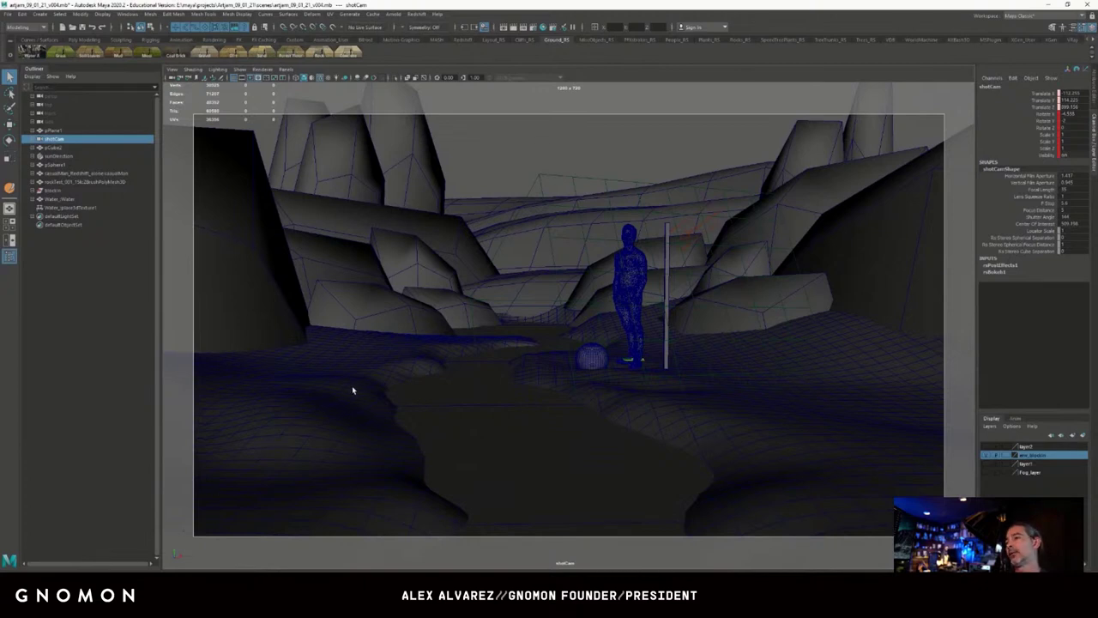
Lower shotCam slightly with a flatter tilt and keyframe this wide framing.
alt+drag(379, 364, 378, 361)
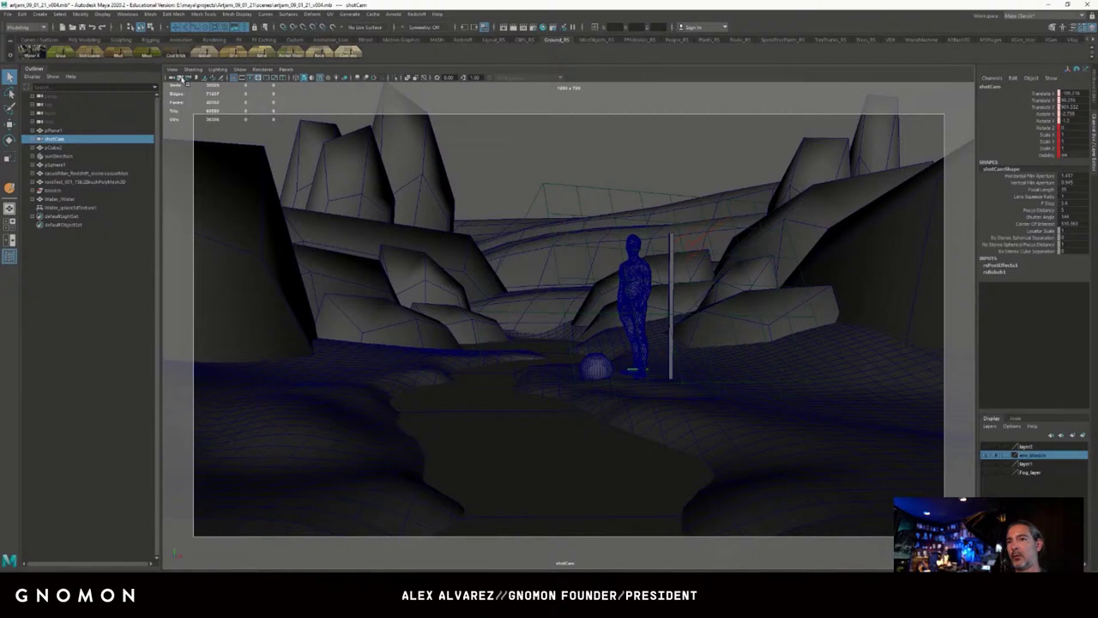
click(175, 70)
click(179, 84)
right_click(122, 518)
click(152, 448)
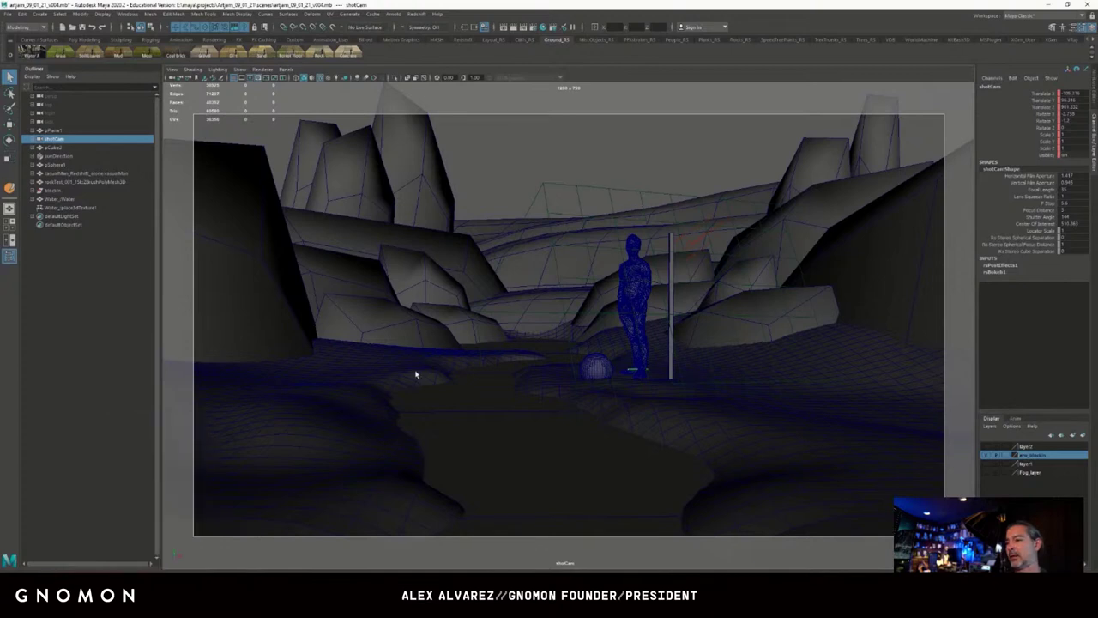
Push shotCam in closer to the figure, adjust its angle, and keyframe the closer framing.
alt+right_drag(485, 321, 661, 319)
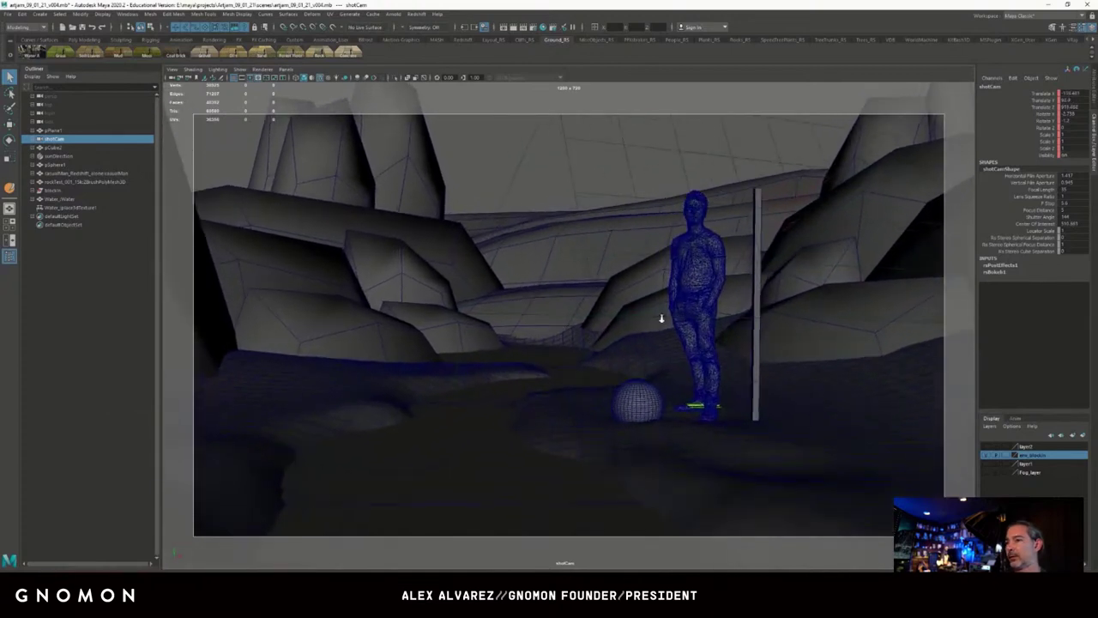
alt+drag(661, 318, 714, 257)
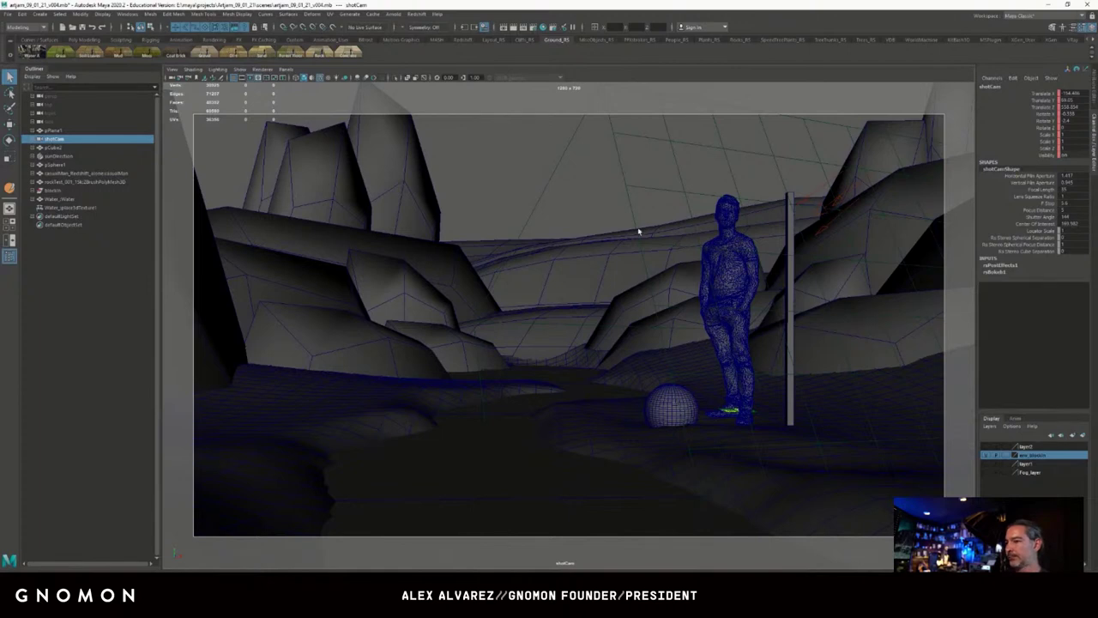
click(173, 69)
click(600, 306)
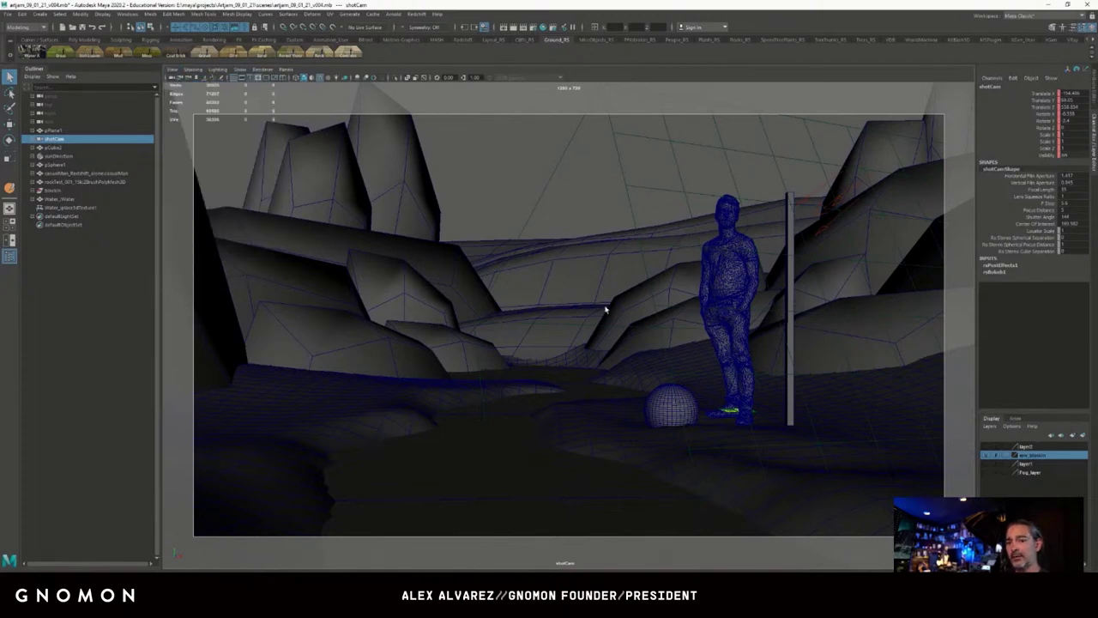
Scrub shotCam's animation between its two framings to examine how the spires and rocks shift behind the figure.
key(period)
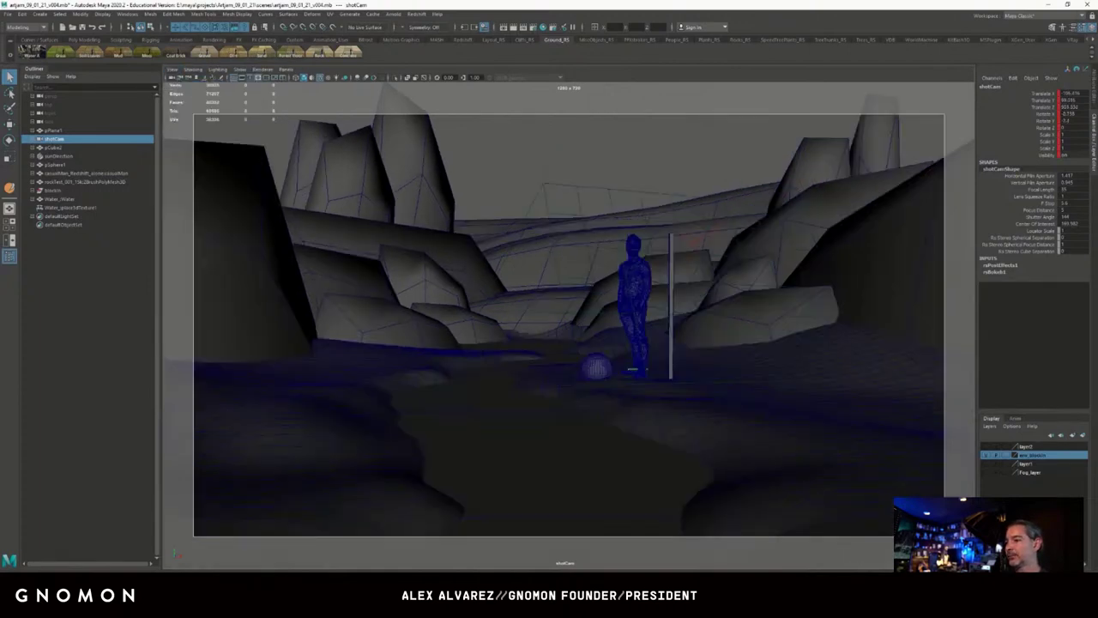
scroll(738, 395, up, 3)
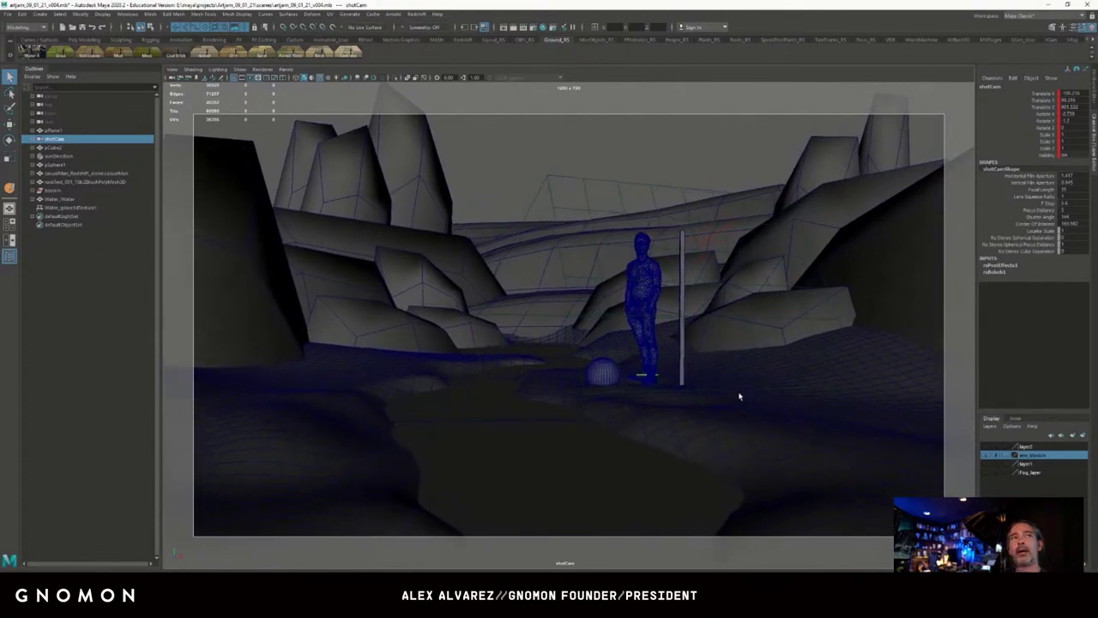
scroll(739, 396, up, 3)
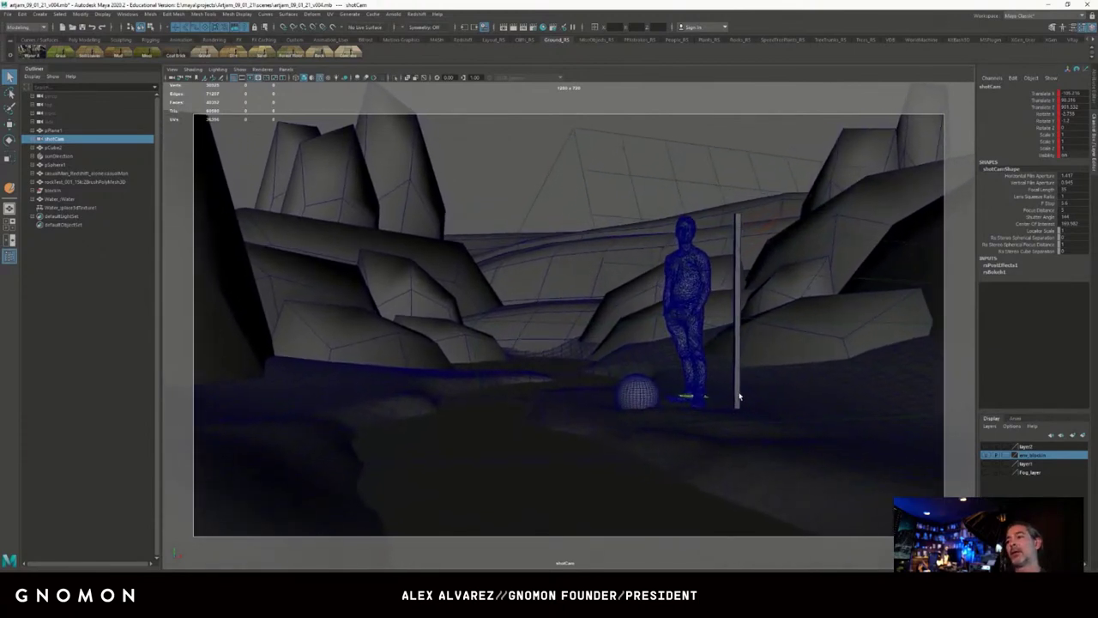
scroll(738, 395, down, 3)
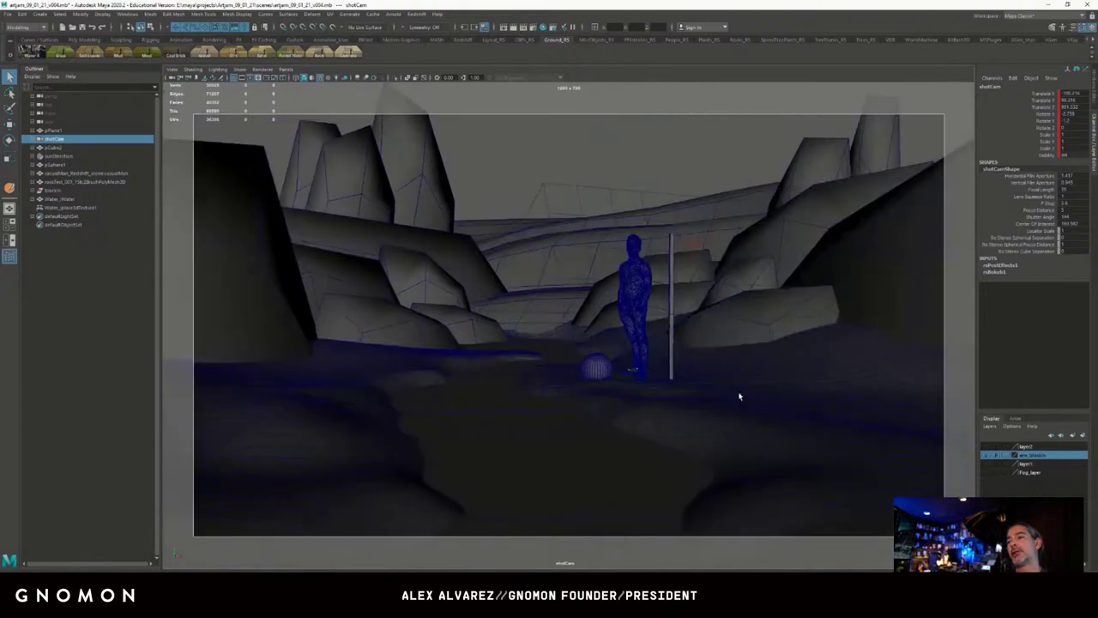
scroll(554, 228, up, 2)
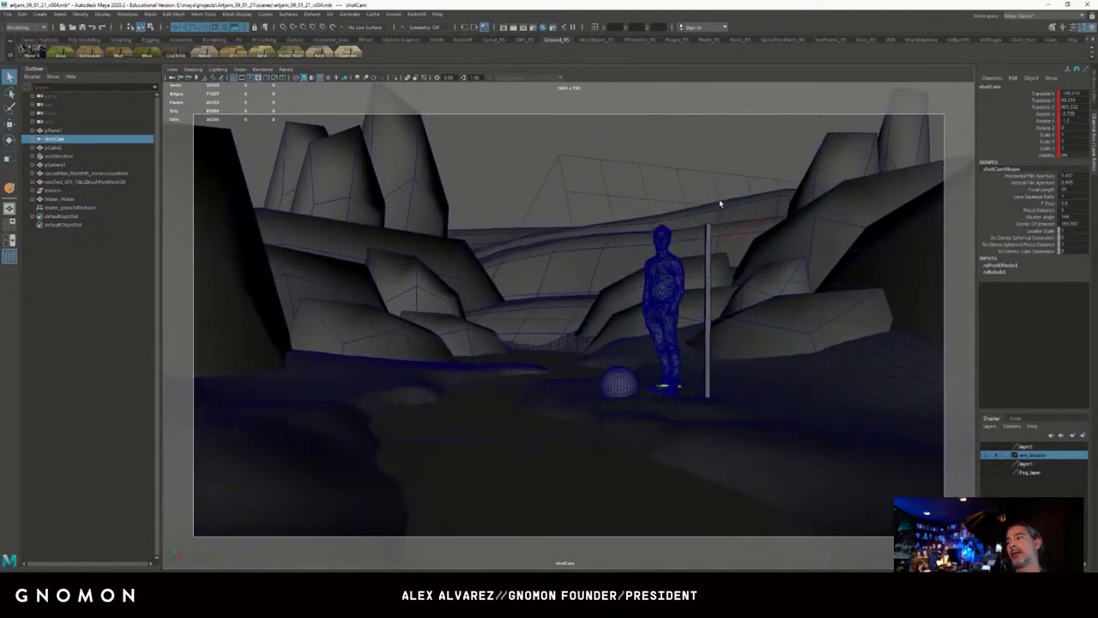
scroll(360, 196, up, 2)
click(359, 195)
scroll(392, 167, up, 3)
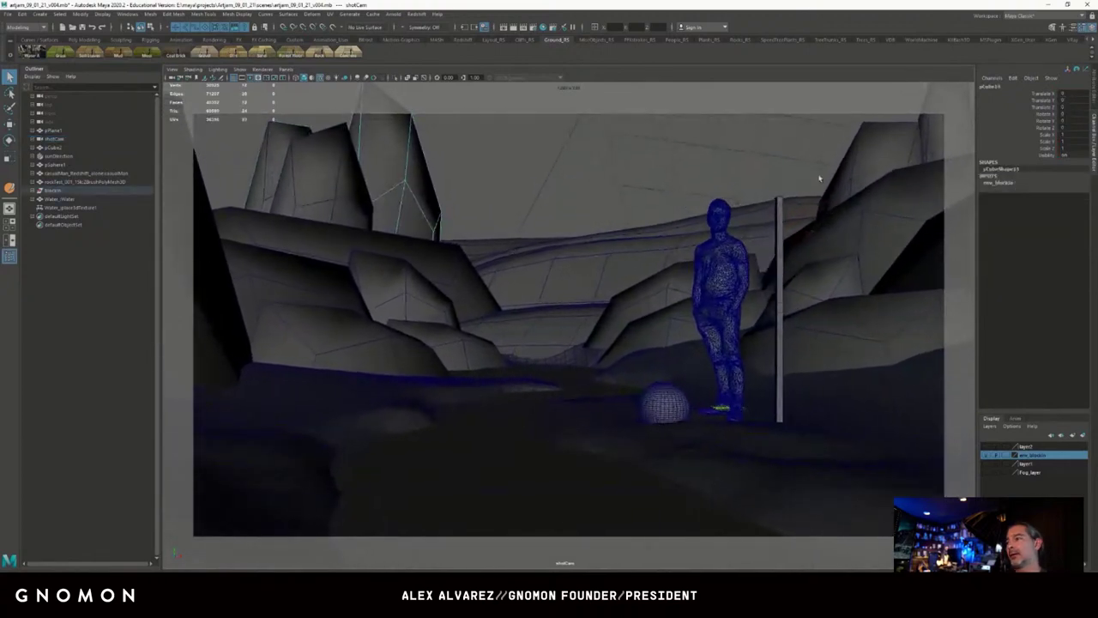
scroll(879, 148, down, 3)
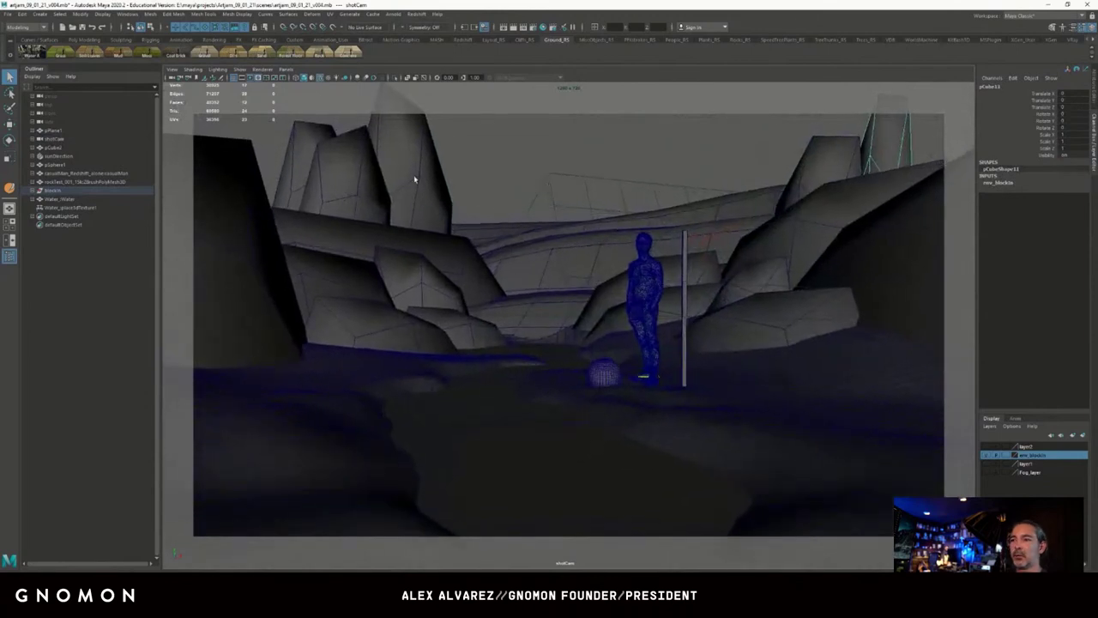
scroll(603, 238, up, 5)
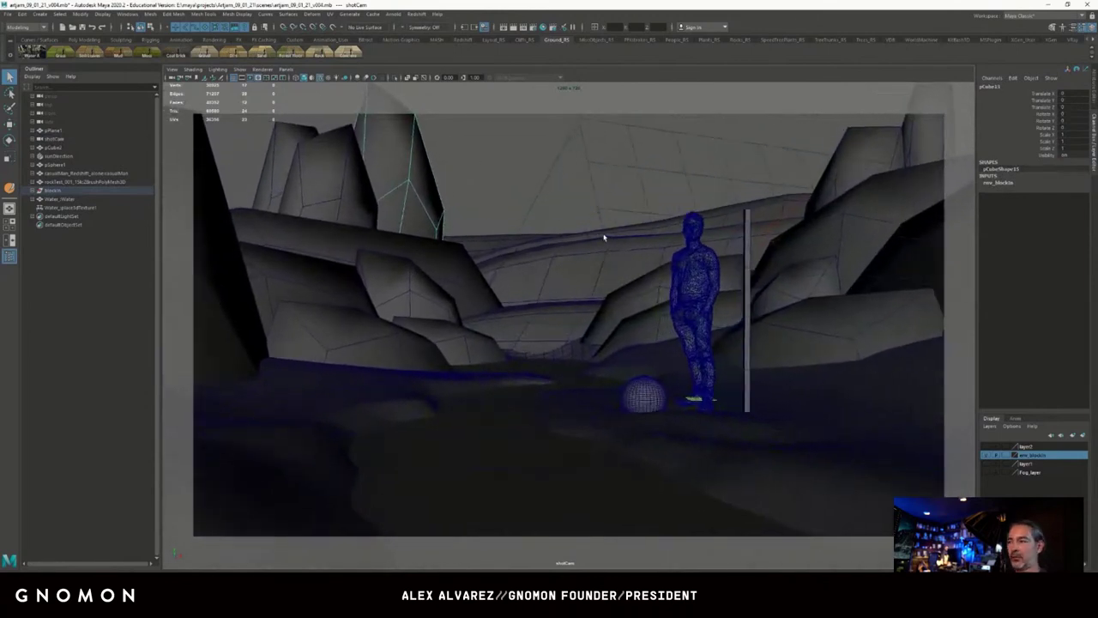
scroll(446, 226, down, 3)
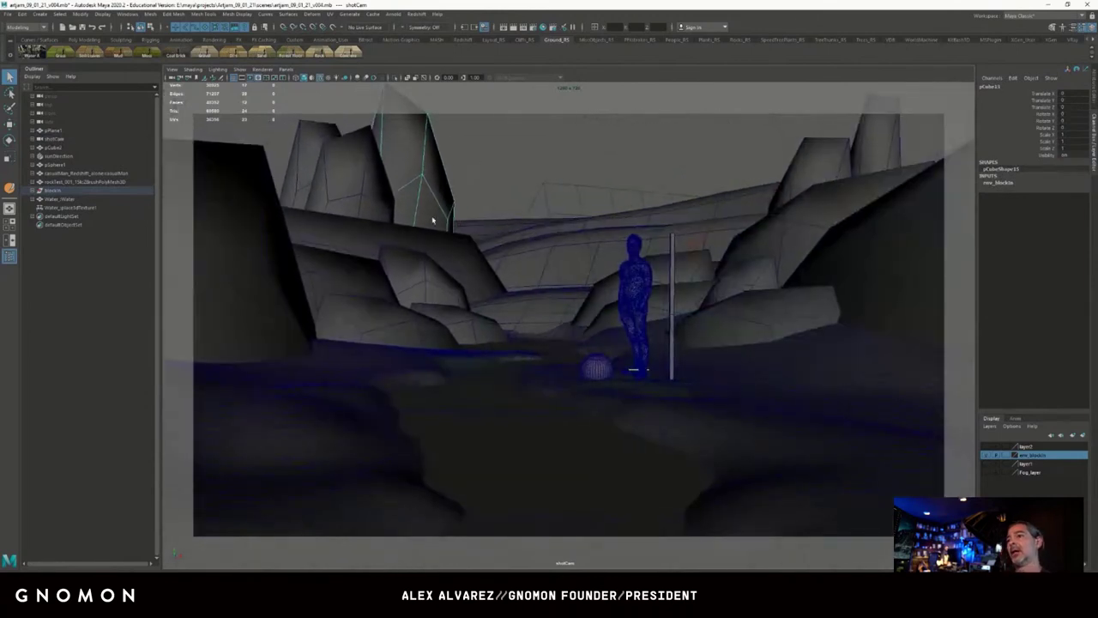
Replay shotCam's push-in and pull-back to examine parallax between the figure, the nearby rocks, the spires and the distant canyon wall.
scroll(432, 221, up, 3)
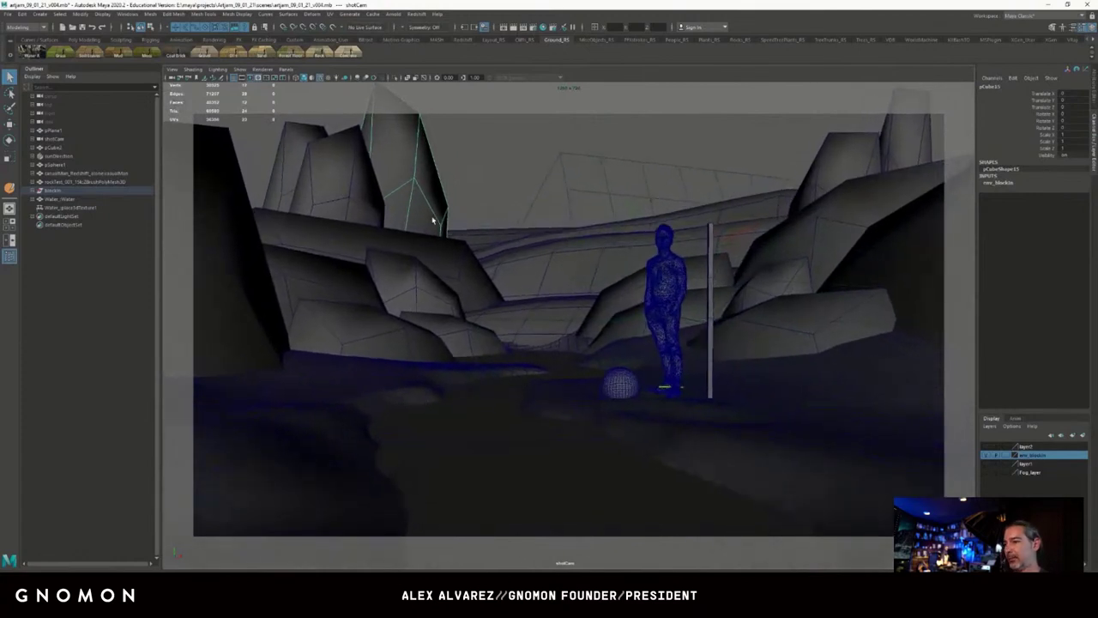
scroll(434, 220, up, 4)
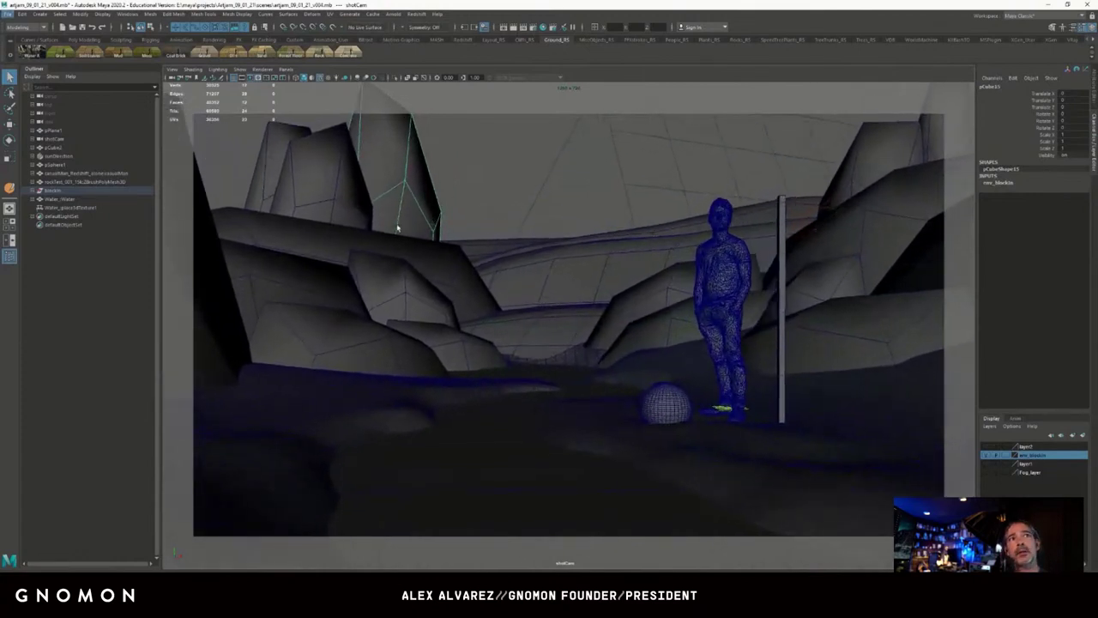
scroll(511, 212, down, 5)
scroll(434, 228, up, 3)
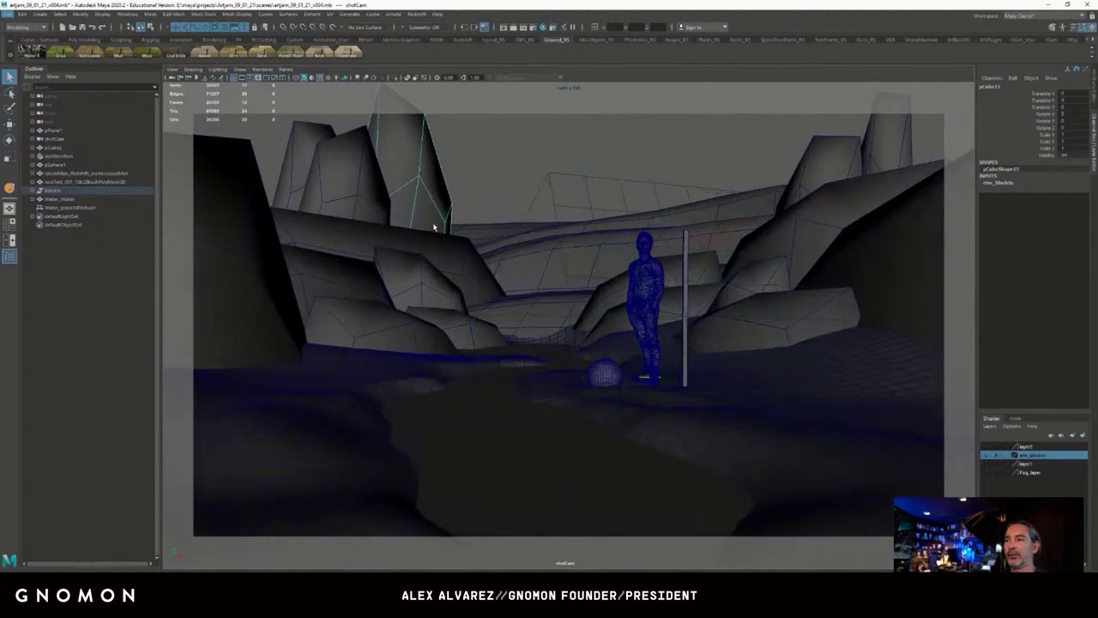
scroll(435, 227, up, 4)
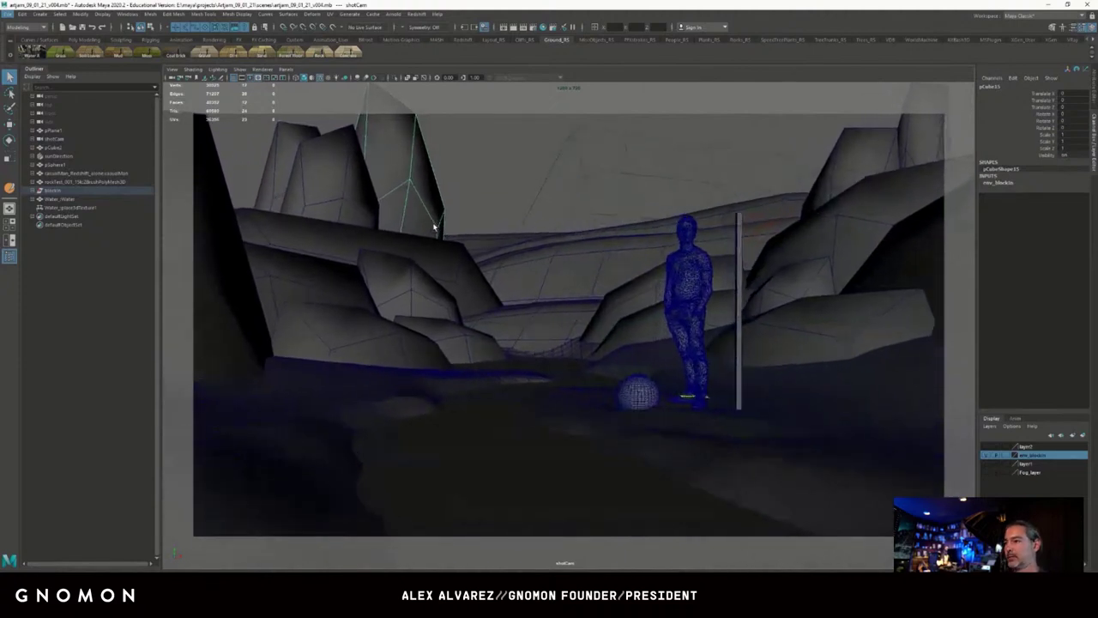
scroll(692, 120, down, 3)
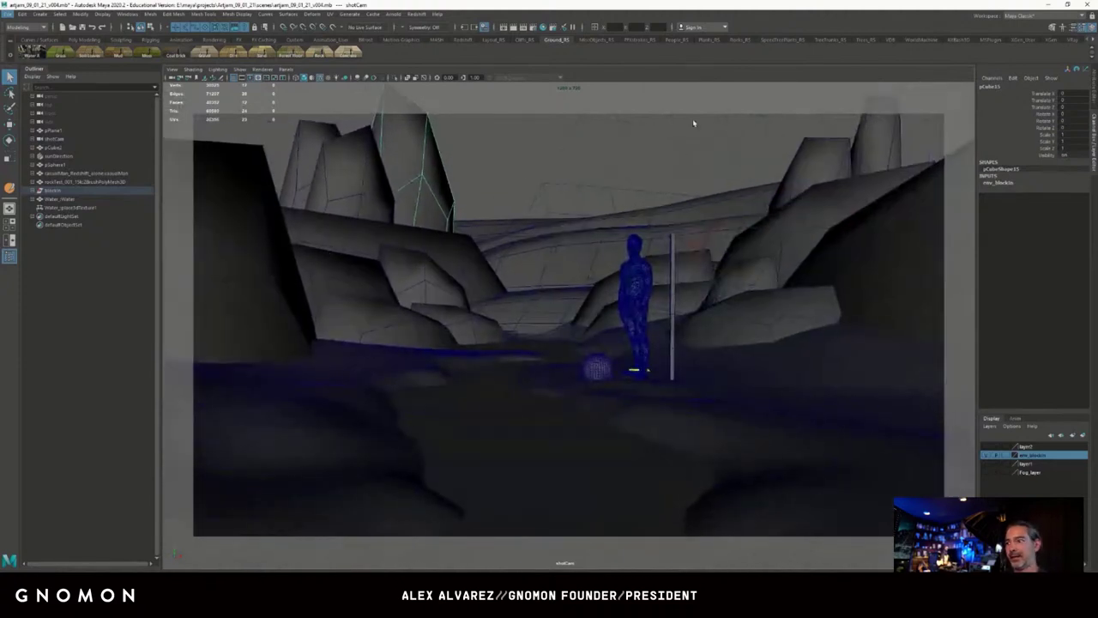
scroll(677, 127, up, 3)
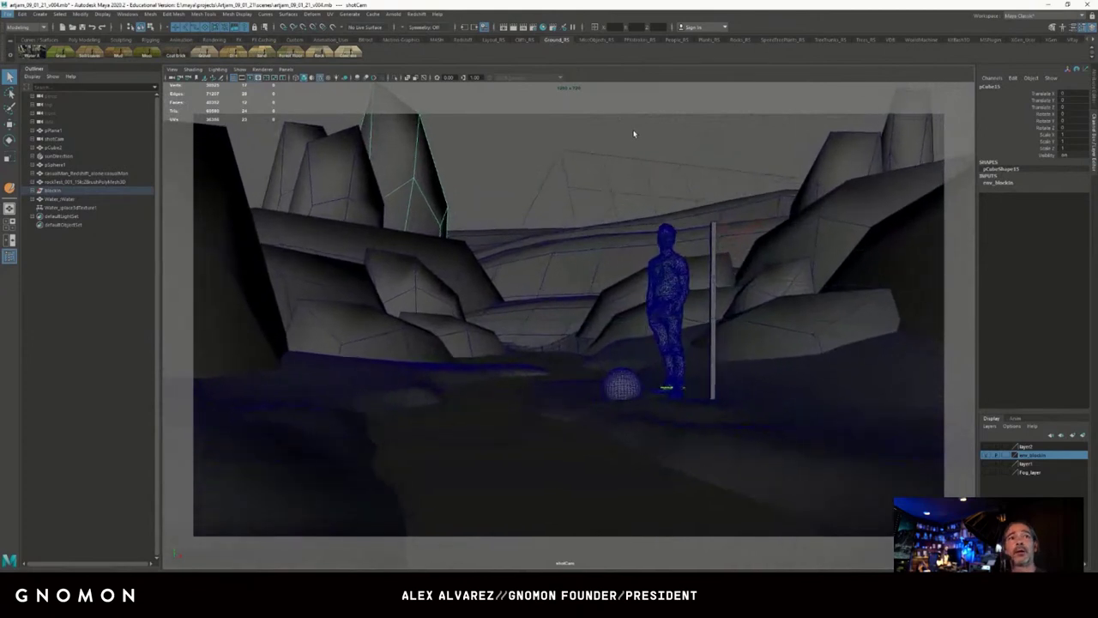
scroll(609, 187, up, 3)
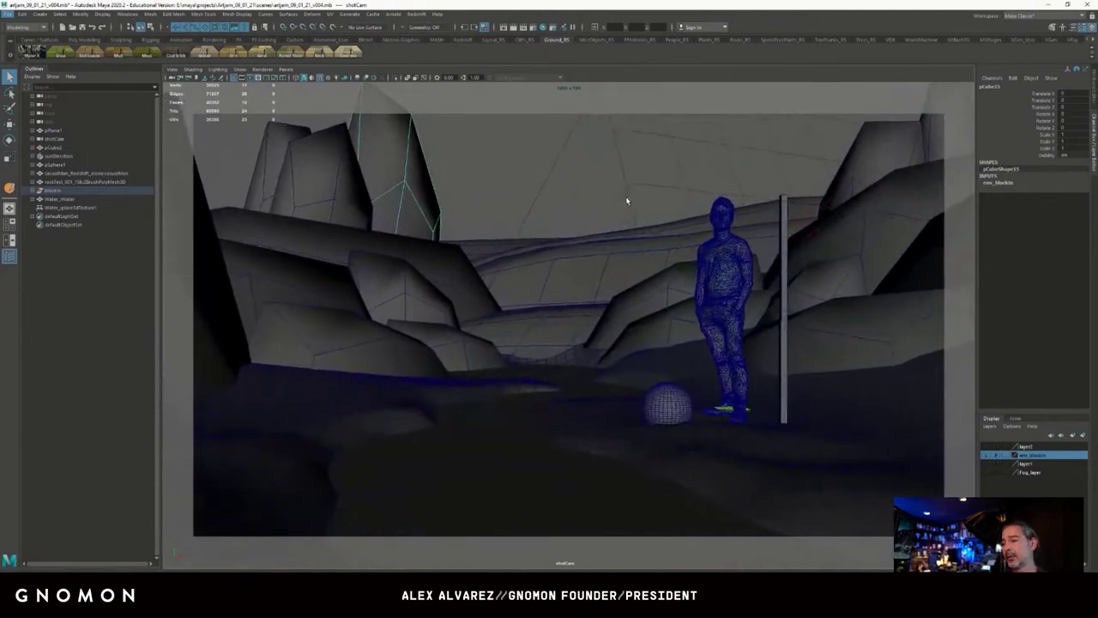
scroll(627, 201, down, 3)
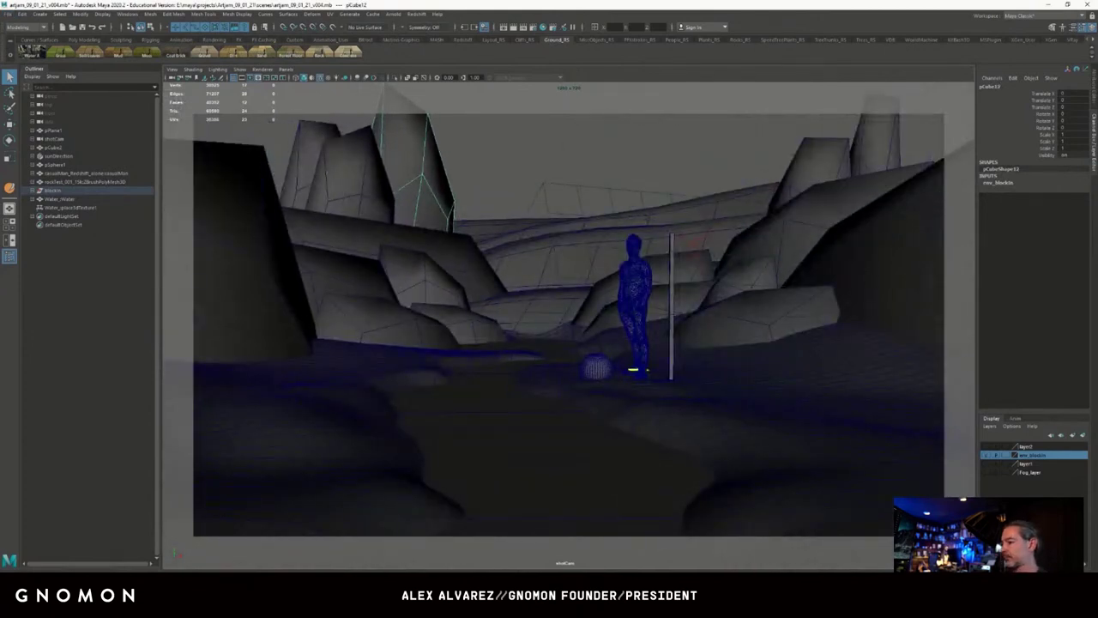
Clear the selection, switch from shotCam to the perspective view, and frame the whole canyon blockout from above.
click(505, 169)
key(space)
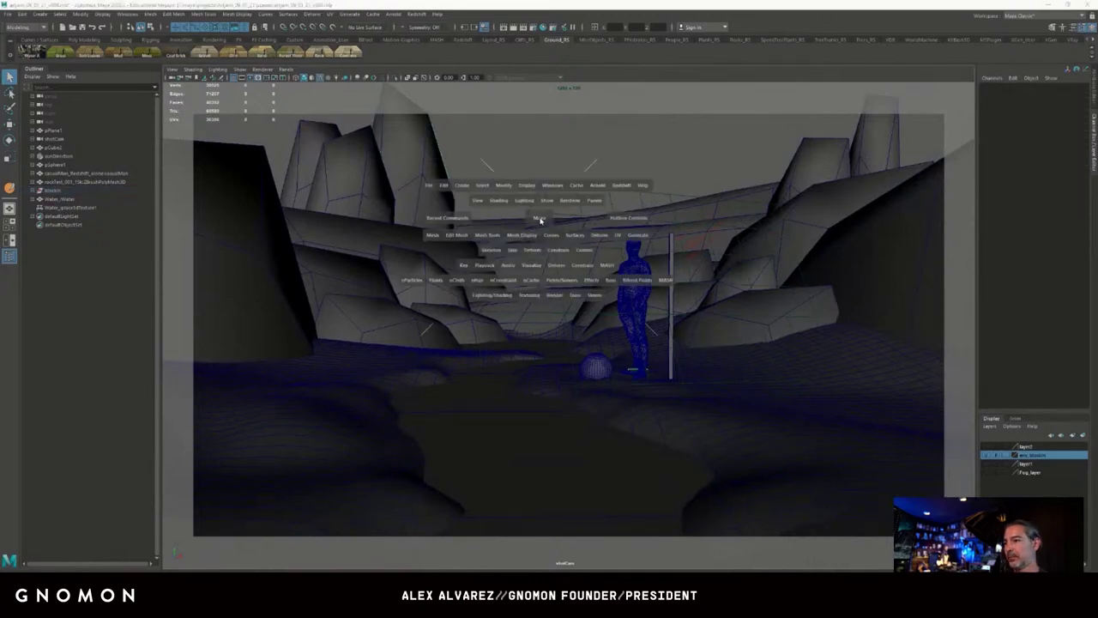
drag(538, 219, 537, 178)
alt+drag(546, 292, 560, 303)
alt+right_drag(560, 302, 410, 304)
alt+right_drag(802, 333, 623, 324)
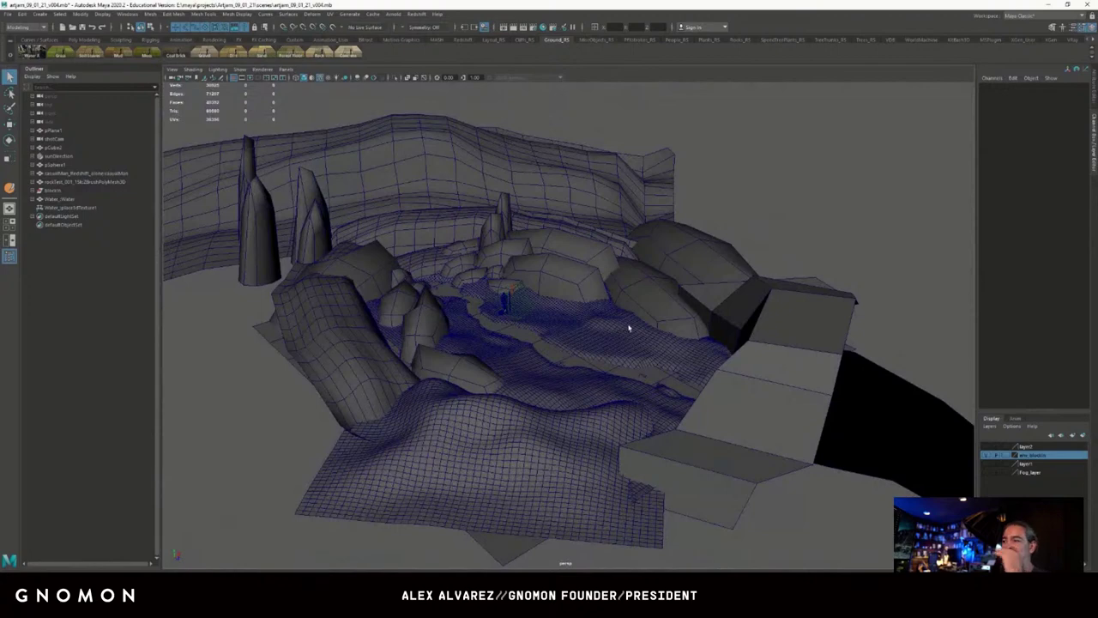
mouse_move(583, 301)
alt+mouse_down()
mouse_move(606, 331)
mouse_move(601, 288)
alt+mouse_up()
alt+right_drag(601, 289, 653, 295)
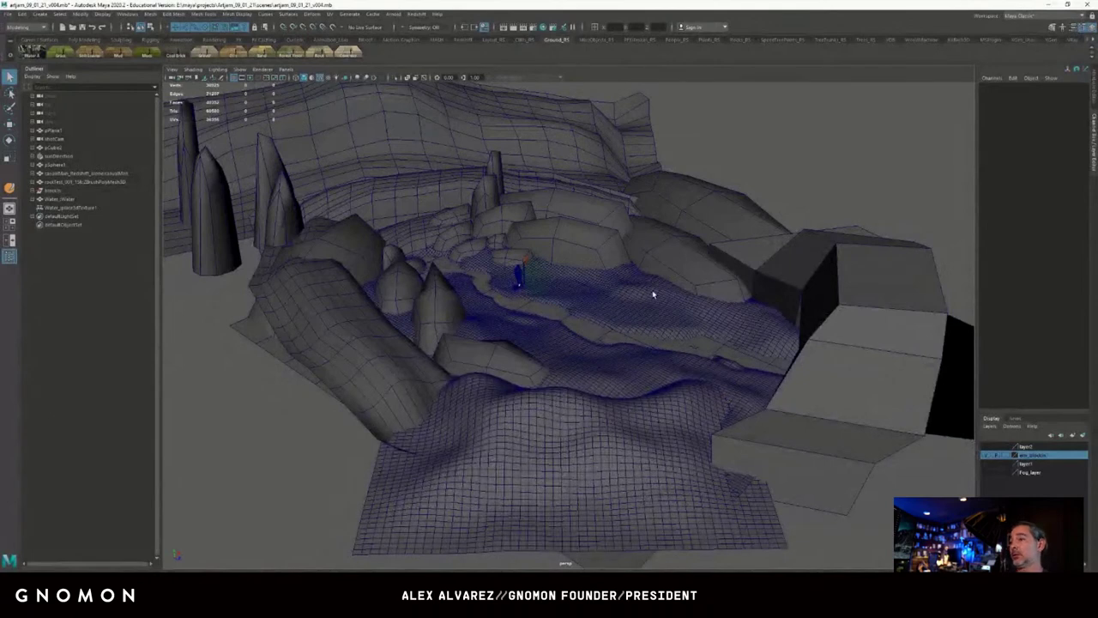
Pick out the individual spires, canyon wall pieces and rocks one after another to inspect them as separate meshes, and clear the selection.
click(375, 155)
click(285, 201)
click(266, 184)
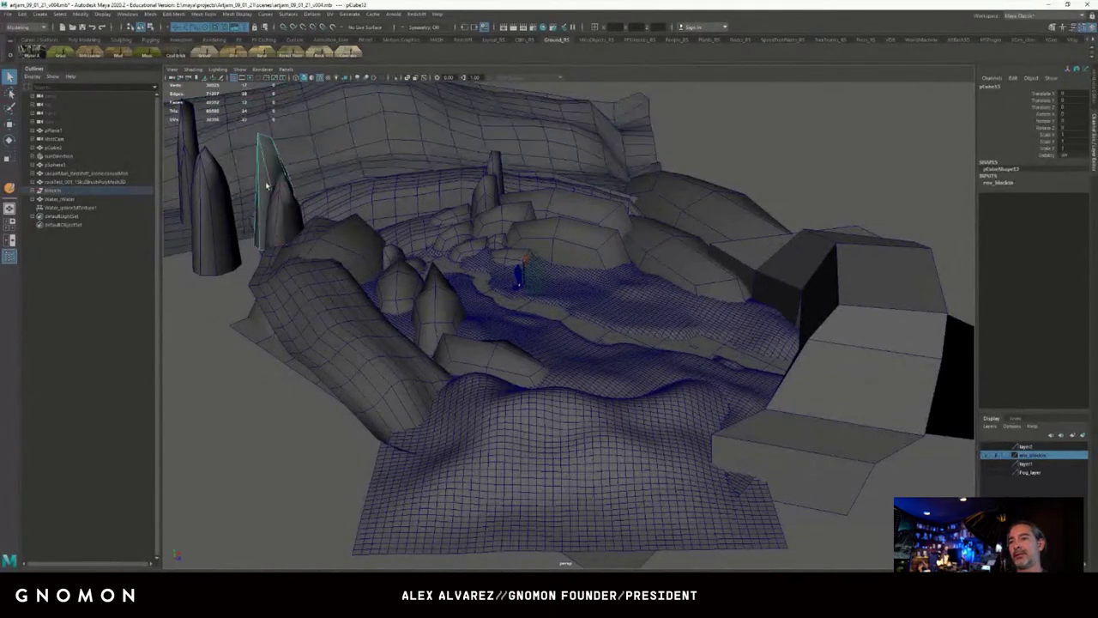
click(215, 203)
click(305, 265)
click(350, 255)
click(510, 226)
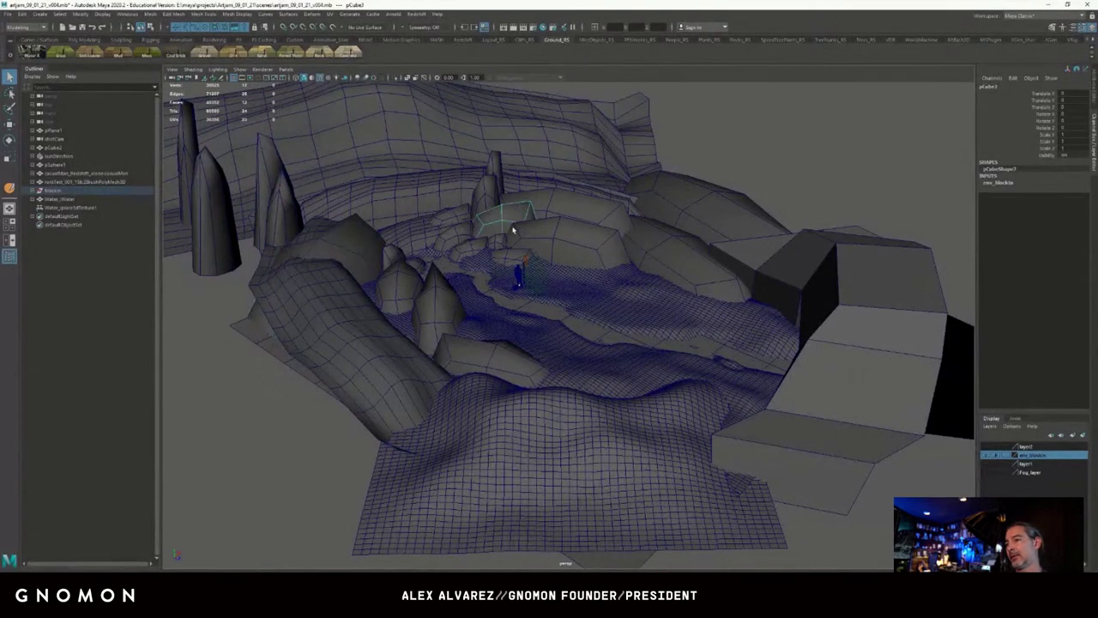
click(566, 237)
click(791, 125)
alt+drag(454, 306, 563, 321)
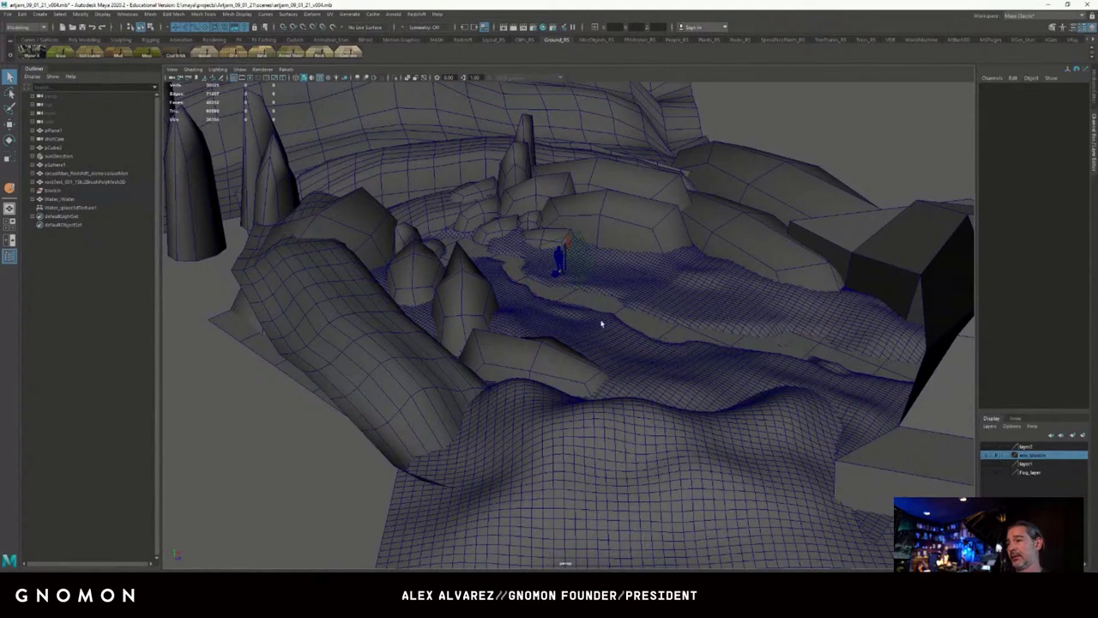
alt+drag(601, 324, 538, 337)
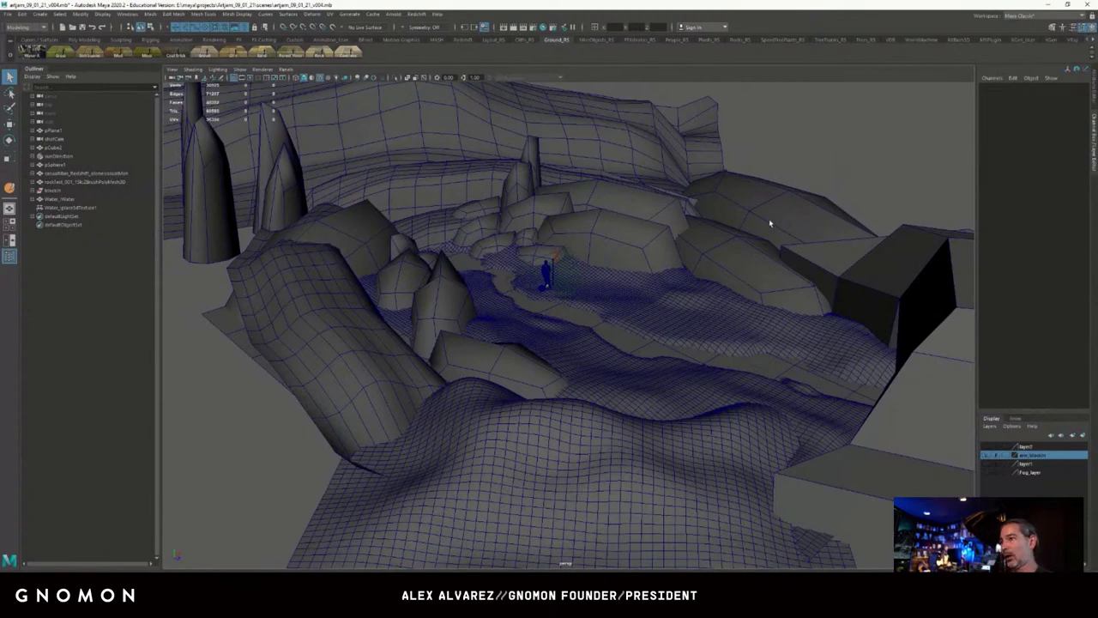
alt+drag(769, 224, 717, 238)
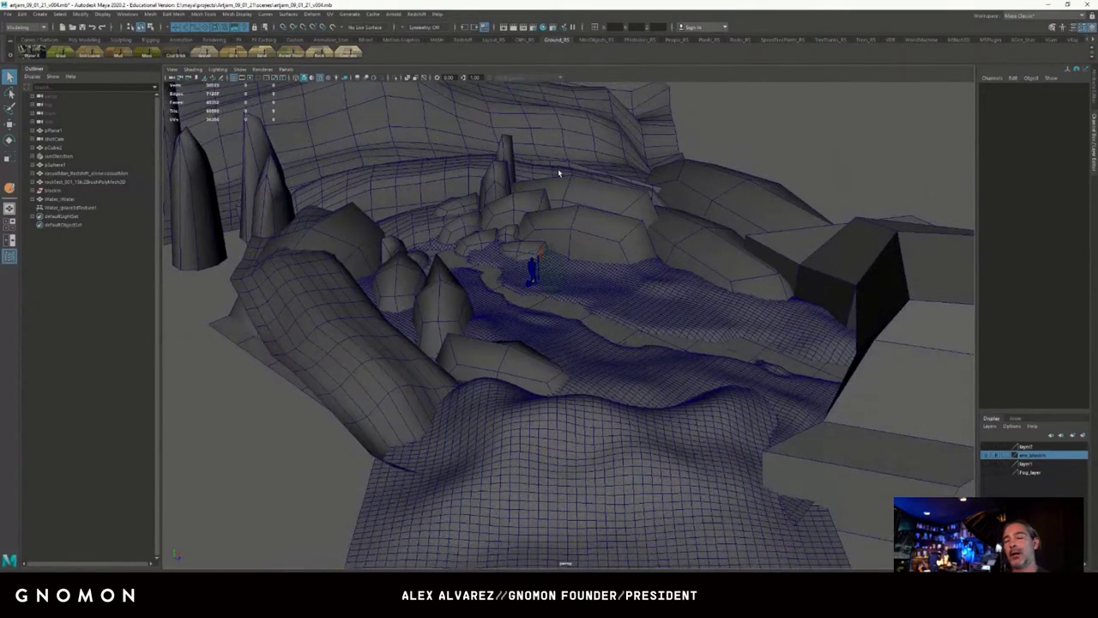
alt+drag(660, 257, 612, 228)
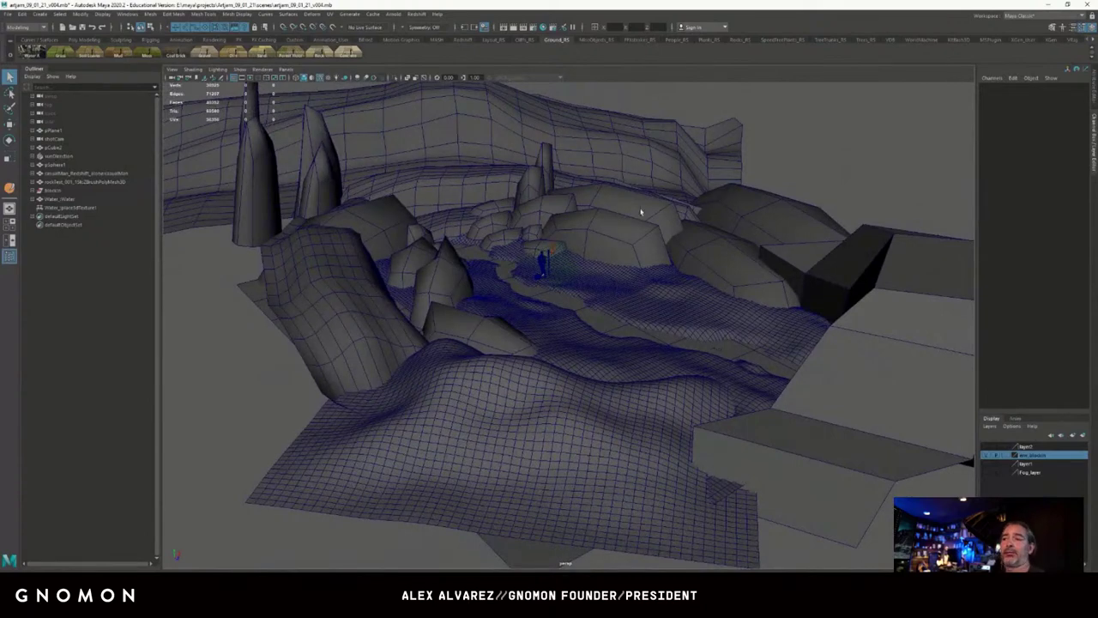
alt+drag(626, 231, 634, 233)
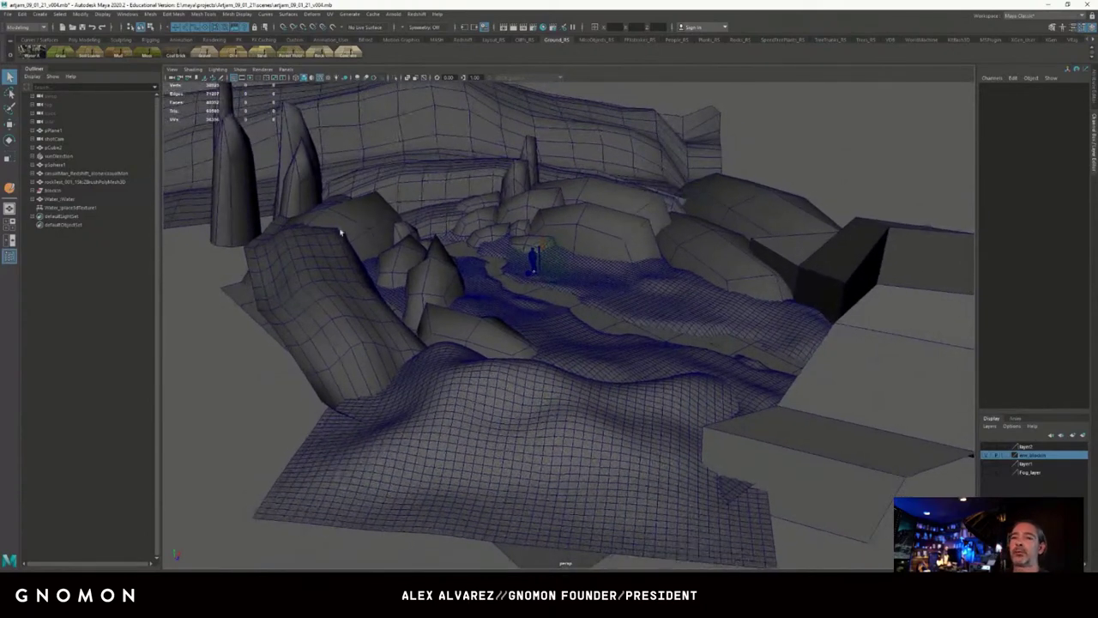
Expand the blockin group to inspect its contents, highlight its ground mesh, and clear the selection.
click(64, 190)
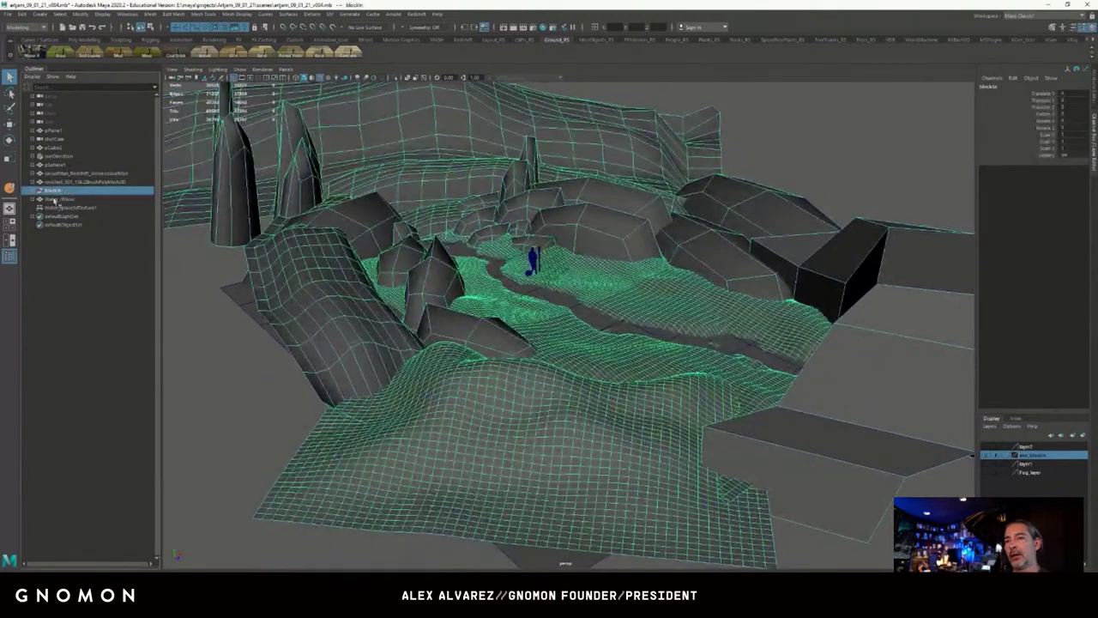
click(33, 192)
click(57, 199)
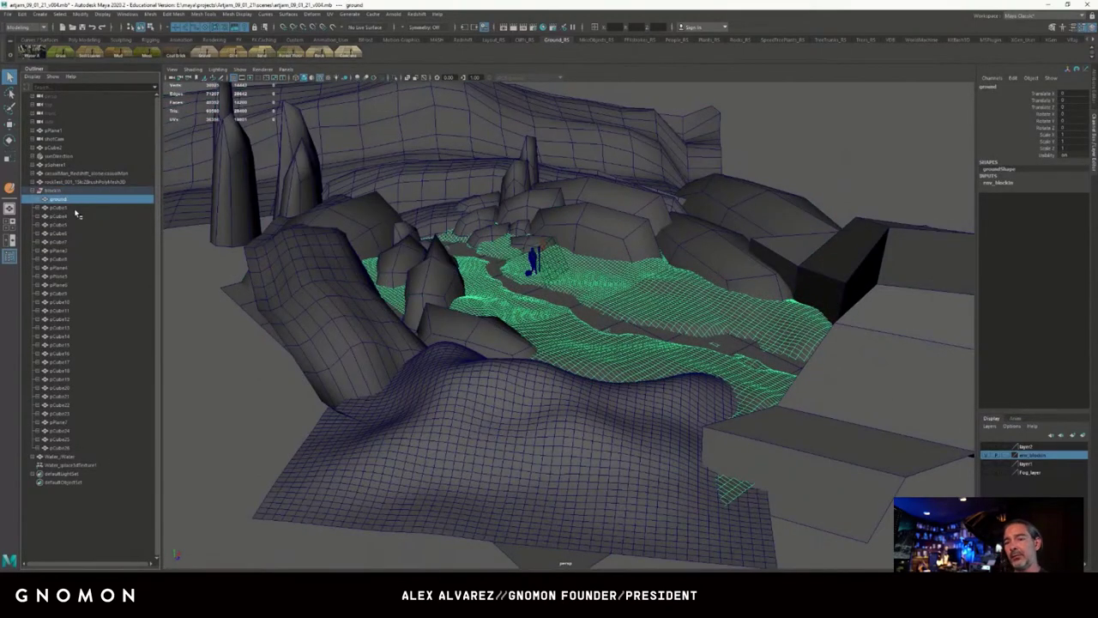
click(819, 172)
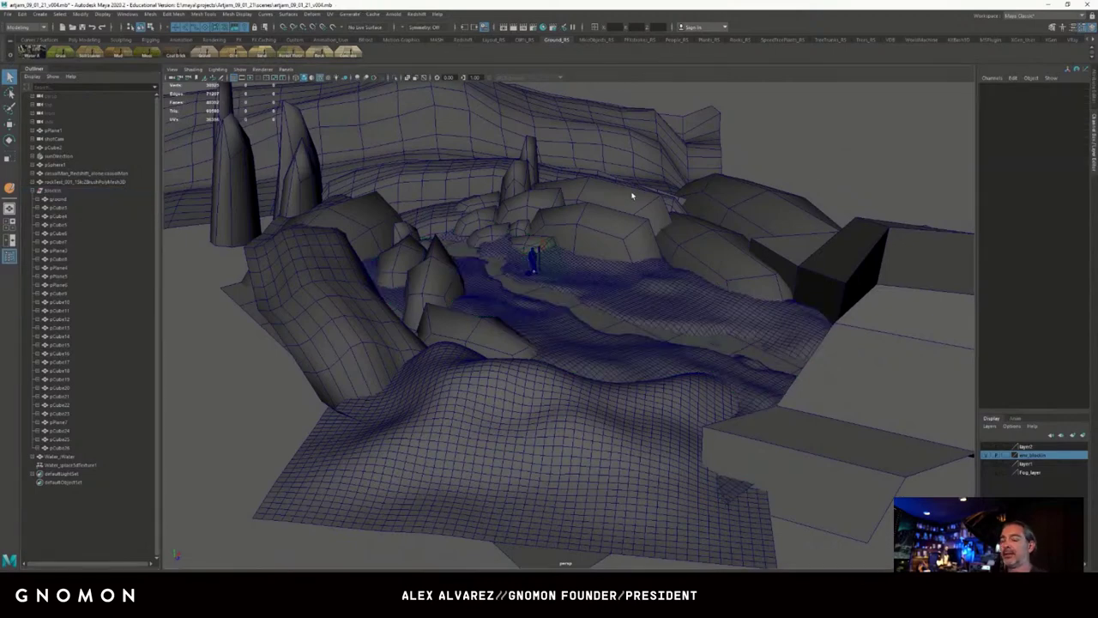
Examine the stream bed, its banks and the surrounding rocks near the figure from closer perspective angles.
alt+right_drag(483, 277, 541, 277)
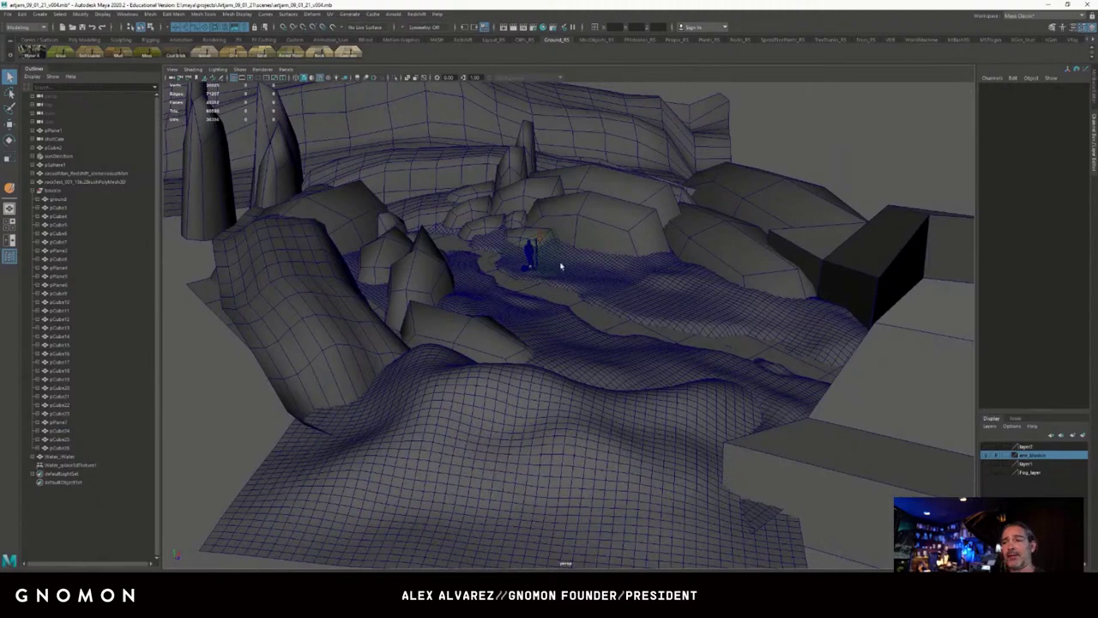
alt+drag(574, 267, 507, 286)
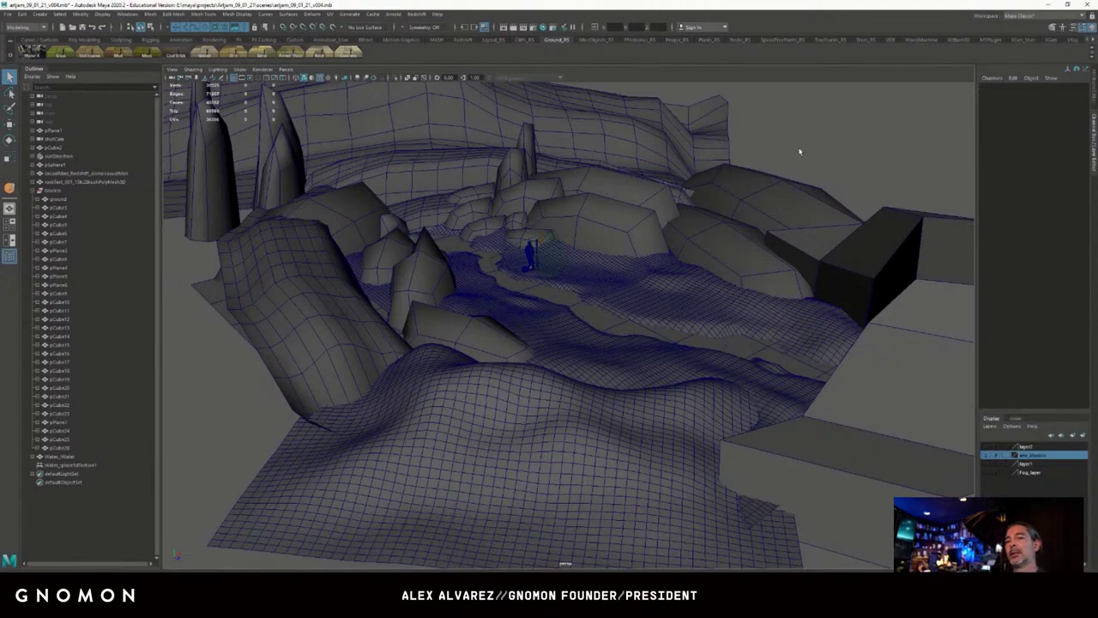
alt+right_drag(324, 317, 324, 316)
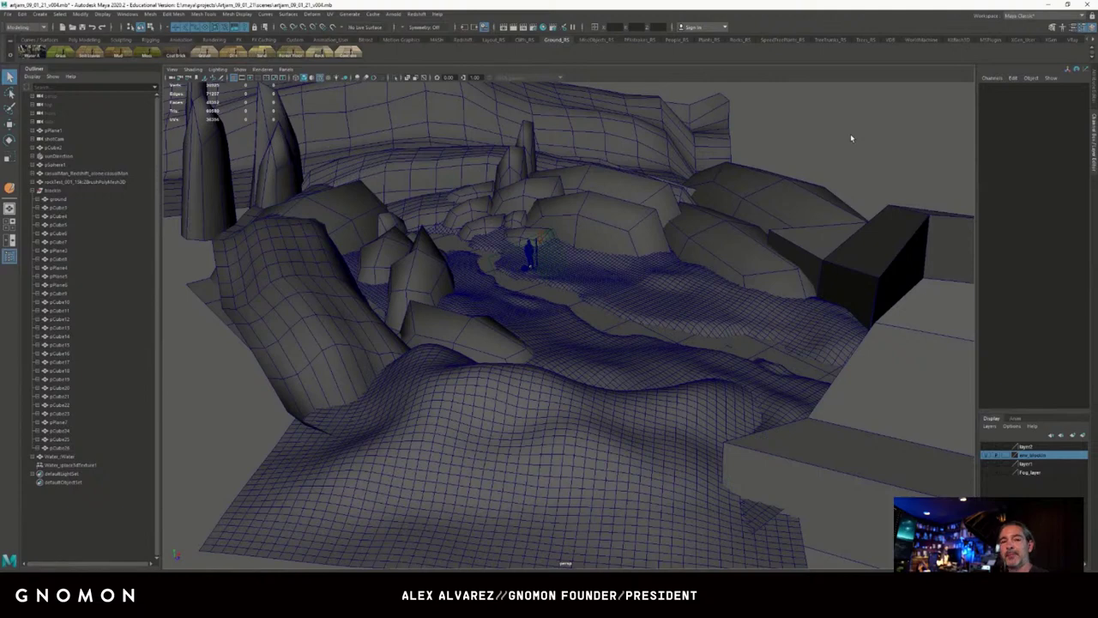
alt+drag(721, 225, 644, 266)
alt+right_drag(644, 267, 755, 272)
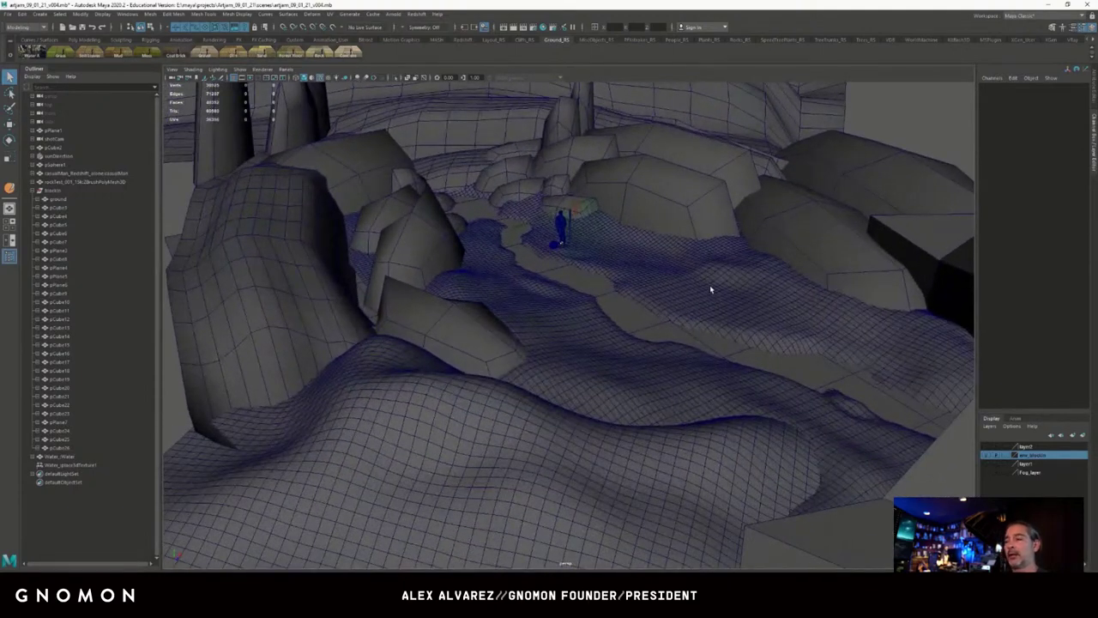
alt+drag(735, 286, 641, 317)
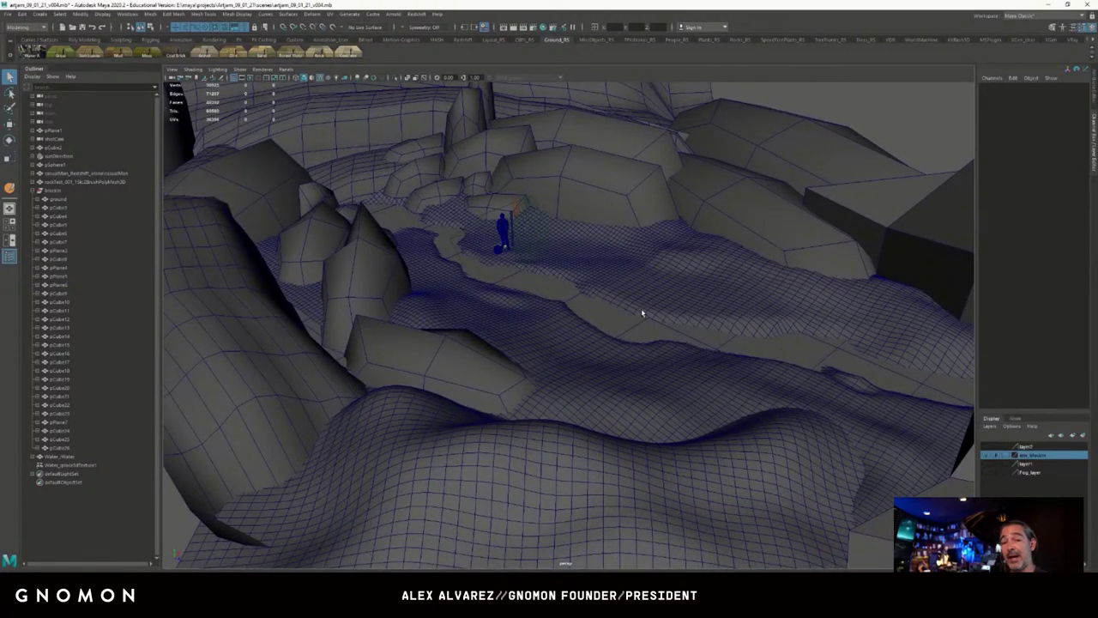
alt+drag(641, 302, 679, 269)
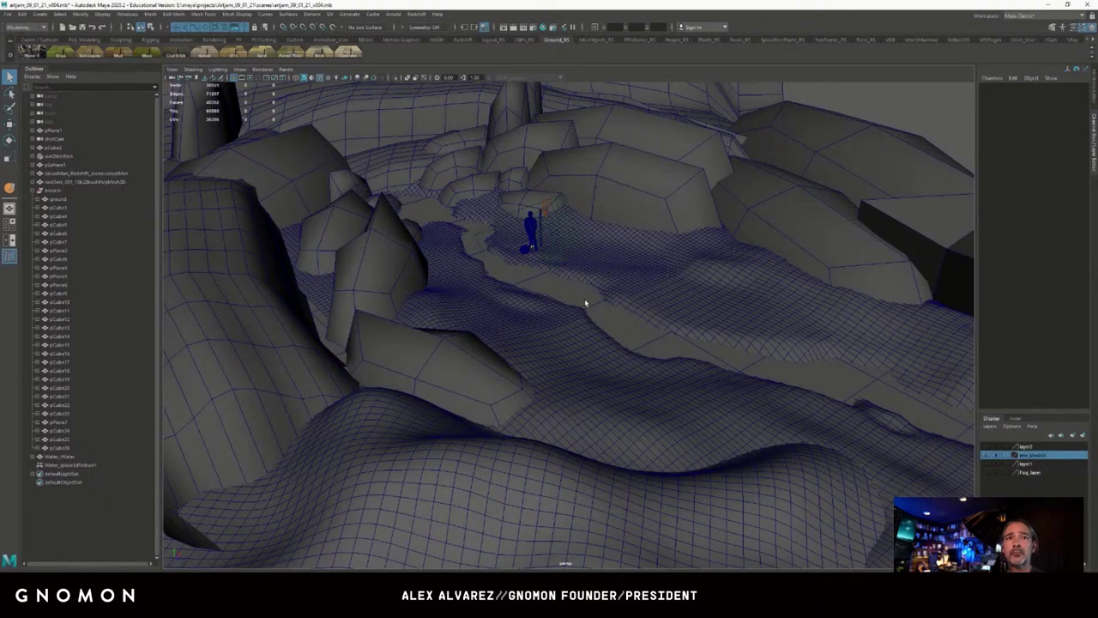
alt+drag(604, 290, 623, 299)
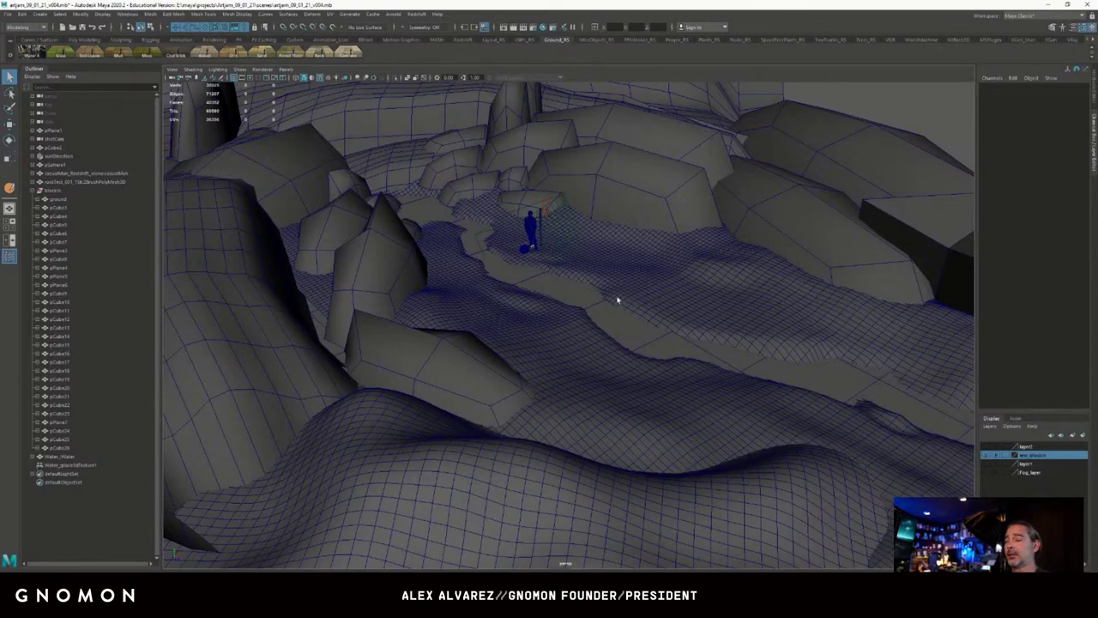
alt+drag(617, 299, 623, 299)
alt+right_drag(624, 302, 668, 304)
alt+drag(667, 305, 674, 303)
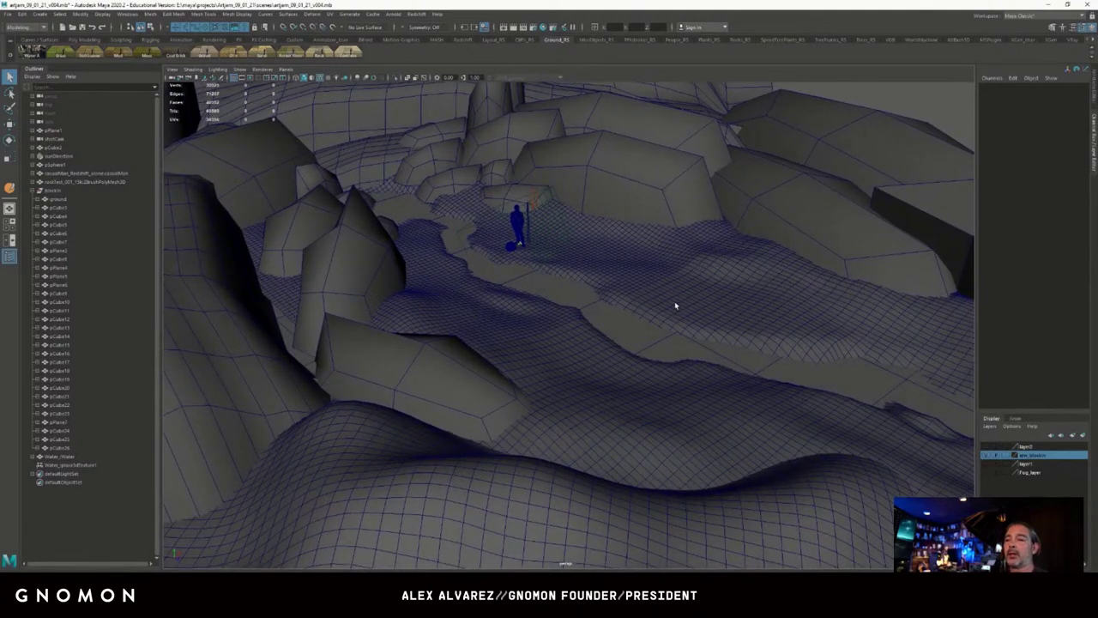
Select the ground mesh and examine its terrain along both banks of the stream.
click(649, 193)
click(540, 302)
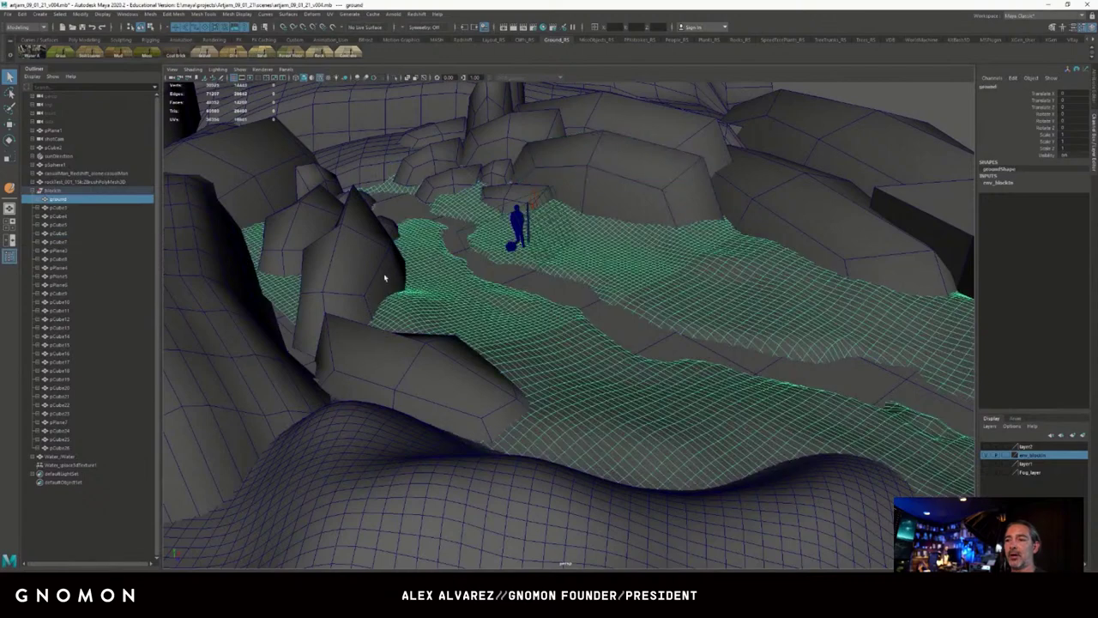
alt+drag(564, 265, 591, 283)
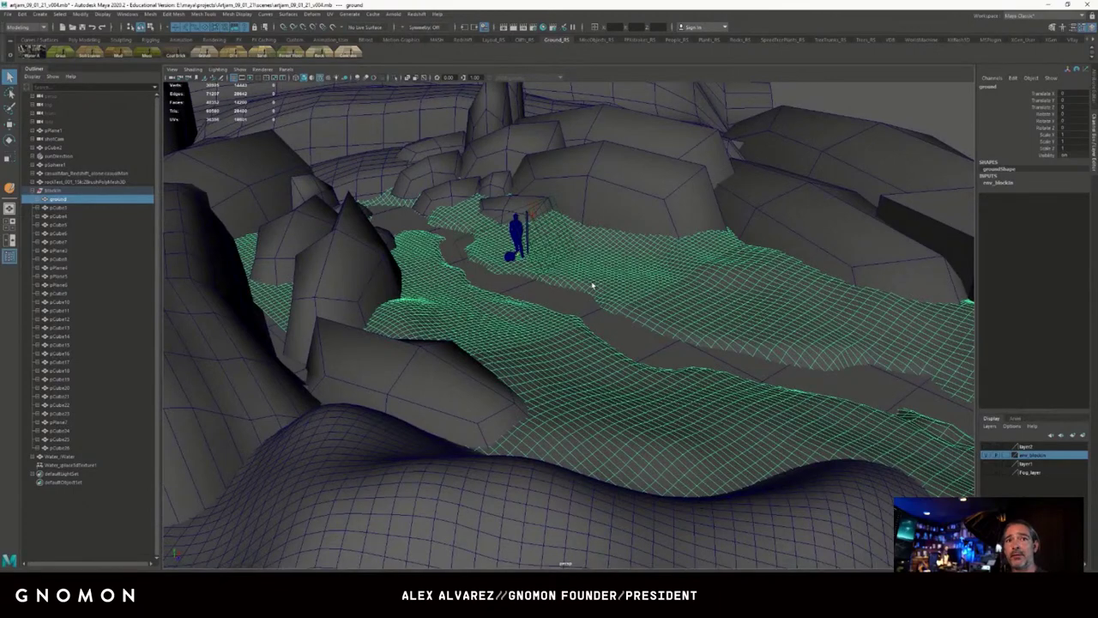
alt+drag(598, 277, 649, 297)
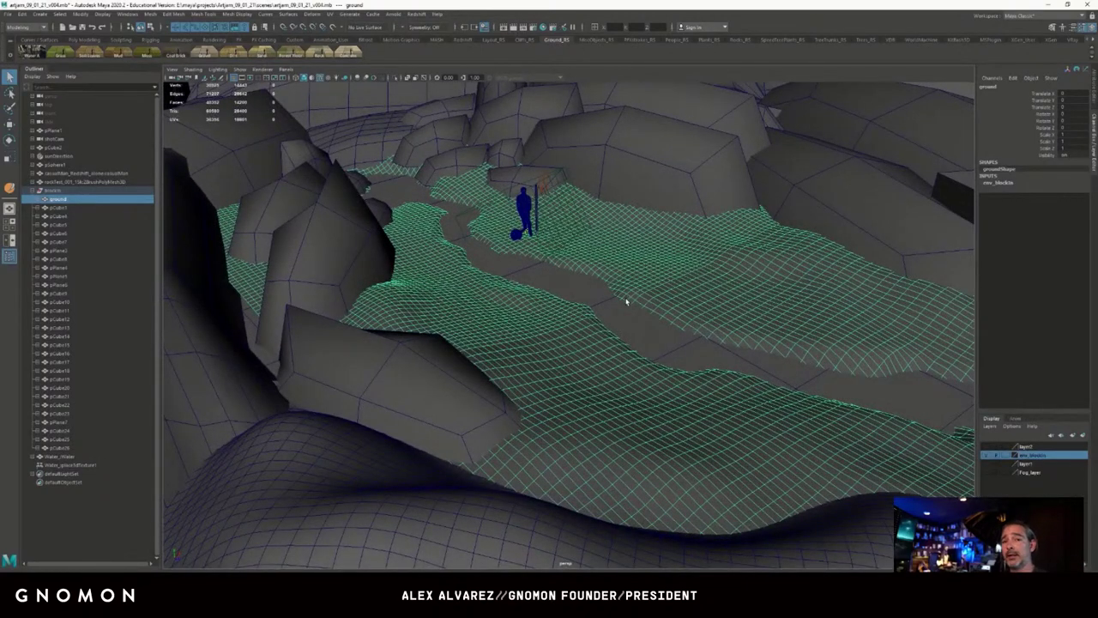
alt+drag(626, 301, 655, 318)
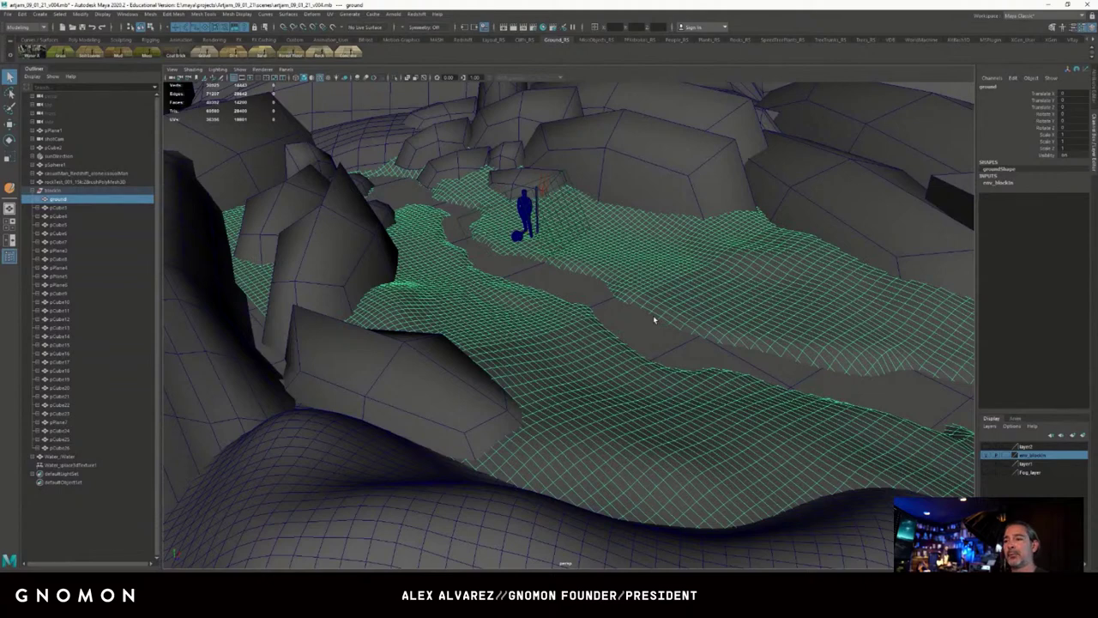
alt+right_drag(646, 314, 657, 314)
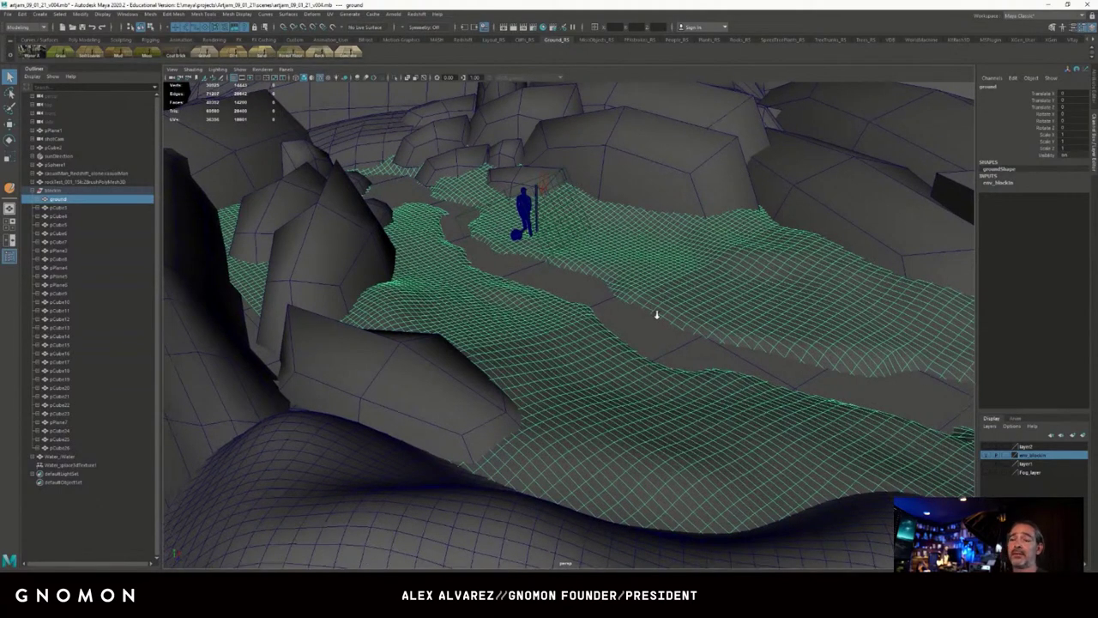
alt+drag(656, 314, 687, 316)
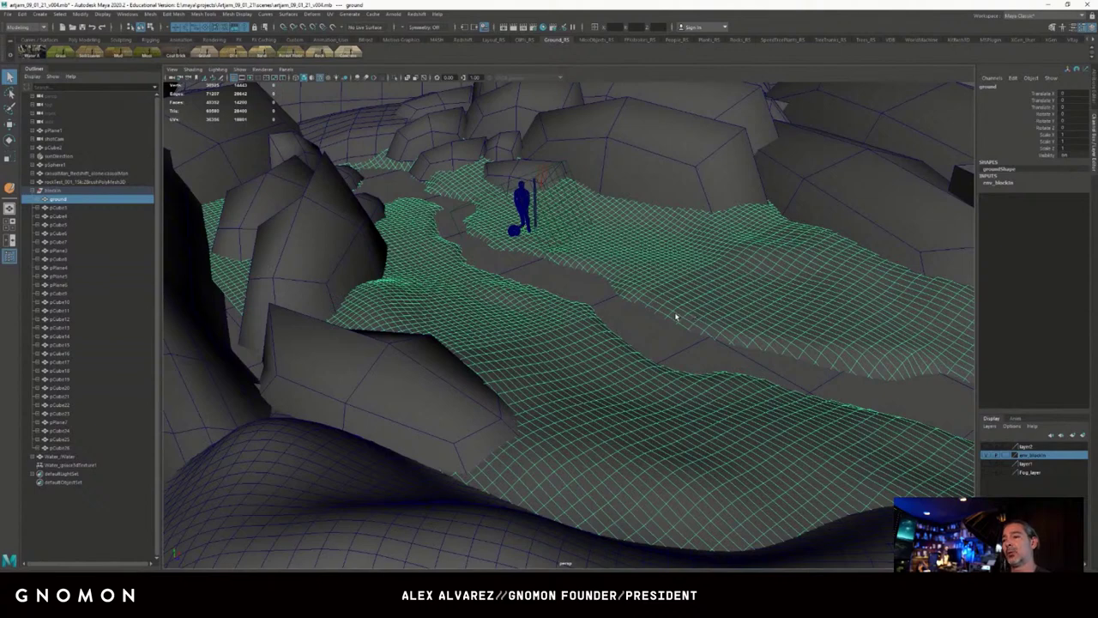
Examine the ground mesh, the stream channel and the surrounding rocks from several angles around the figure, and clear the selection.
alt+drag(678, 315, 633, 328)
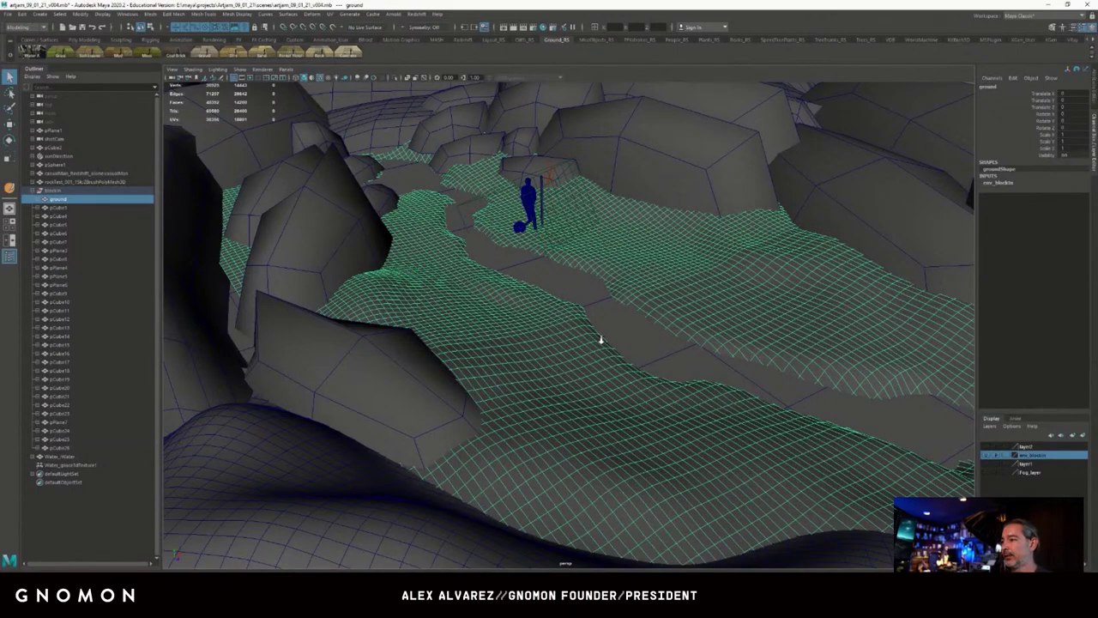
alt+right_drag(601, 339, 598, 329)
alt+drag(598, 329, 653, 320)
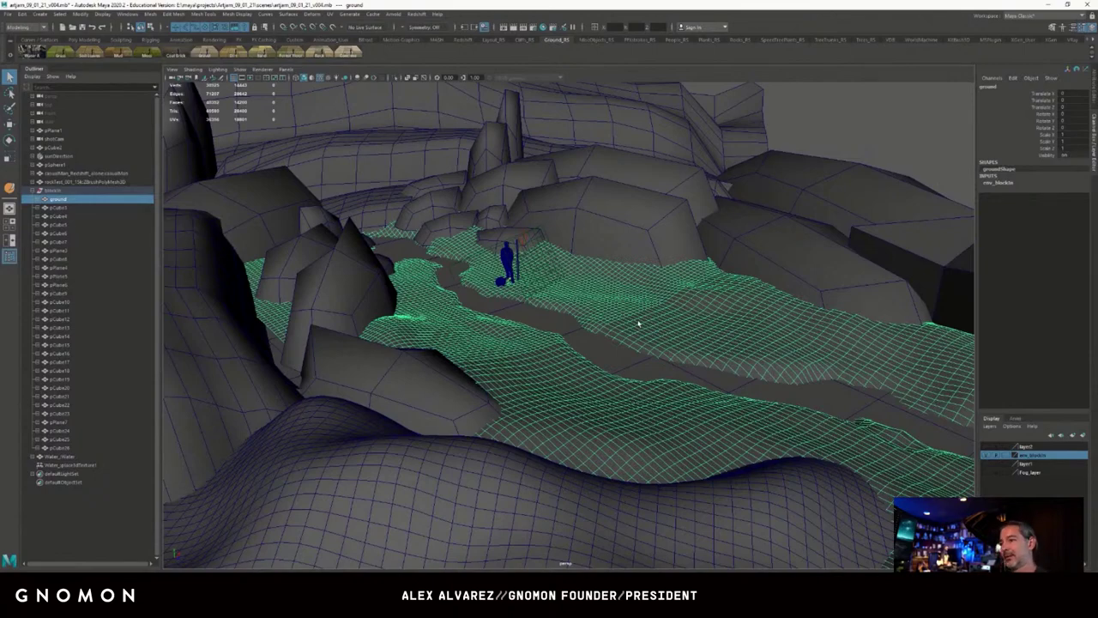
alt+drag(653, 316, 683, 330)
alt+right_drag(683, 329, 753, 335)
alt+drag(753, 334, 664, 313)
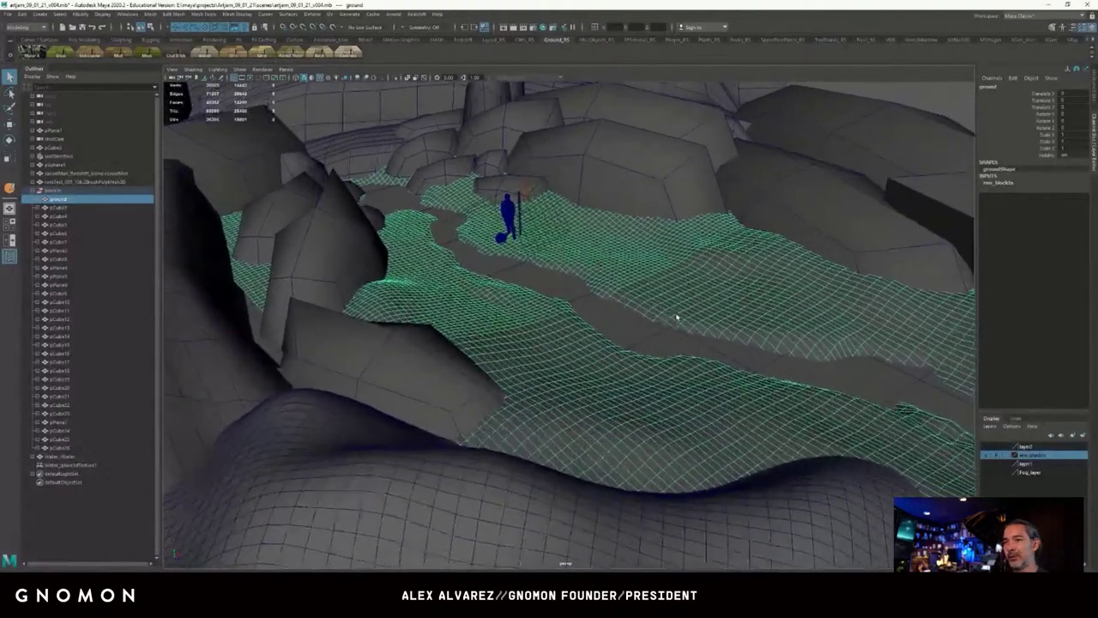
click(893, 89)
alt+drag(658, 207, 364, 223)
click(412, 145)
click(843, 151)
alt+right_drag(447, 247, 590, 263)
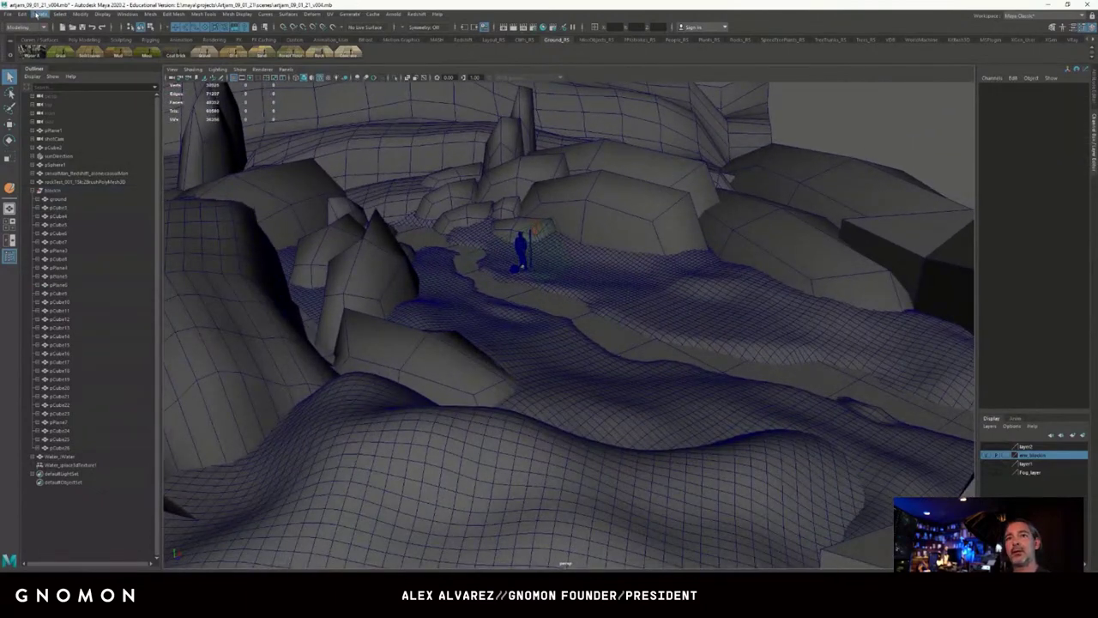
Create a polygon sphere, move it off the origin to hang beside the figure, and enlarge it to a scale of about 335.
click(40, 14)
mouse_move(87, 54)
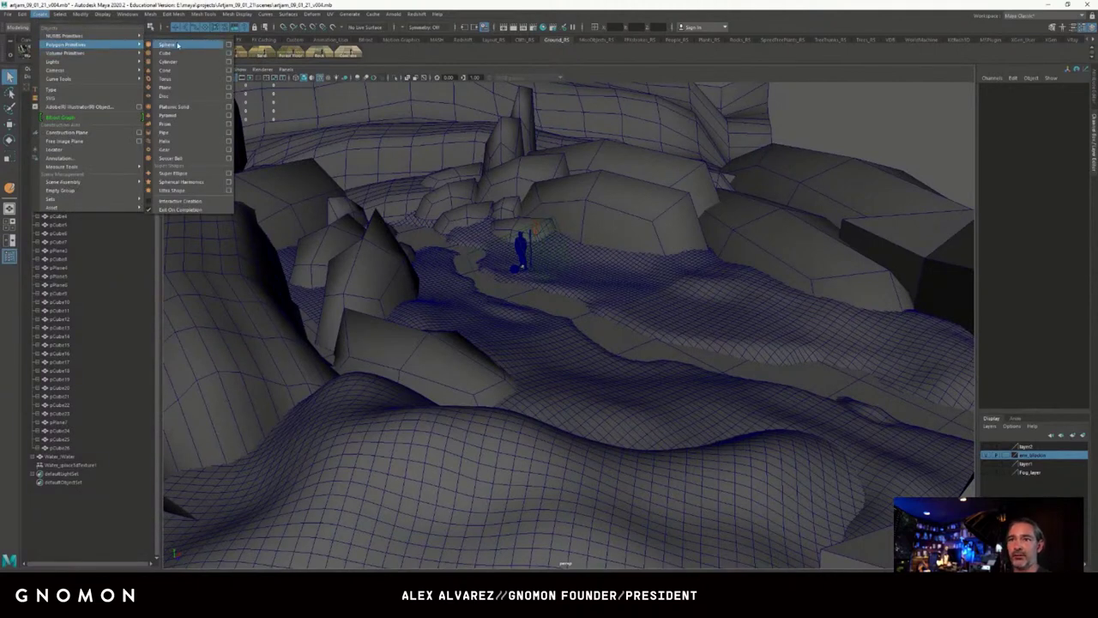
key(w)
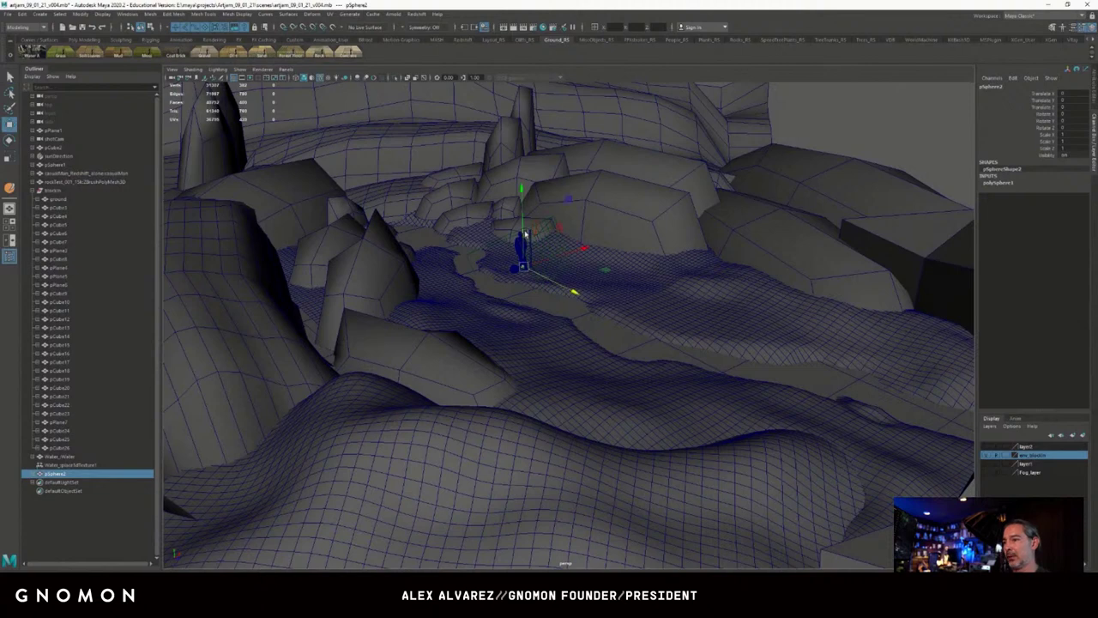
drag(521, 187, 522, 135)
key(e)
key(r)
drag(525, 214, 704, 211)
key(w)
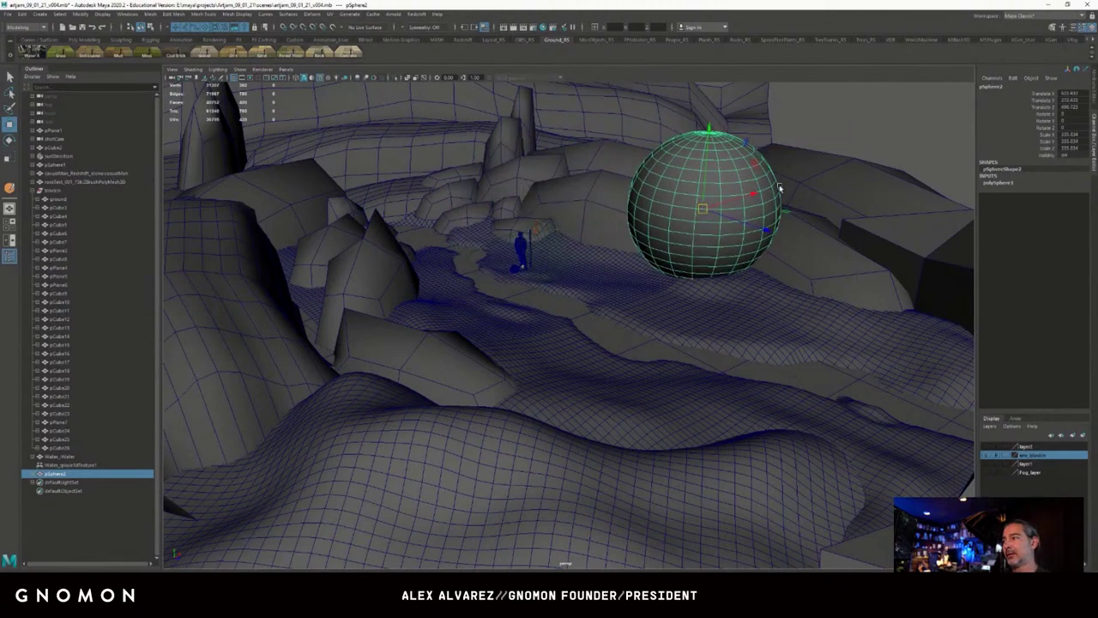
Tilt the sphere freehand around its centre and highlight its translate, rotate and scale channels.
drag(1045, 95, 1046, 149)
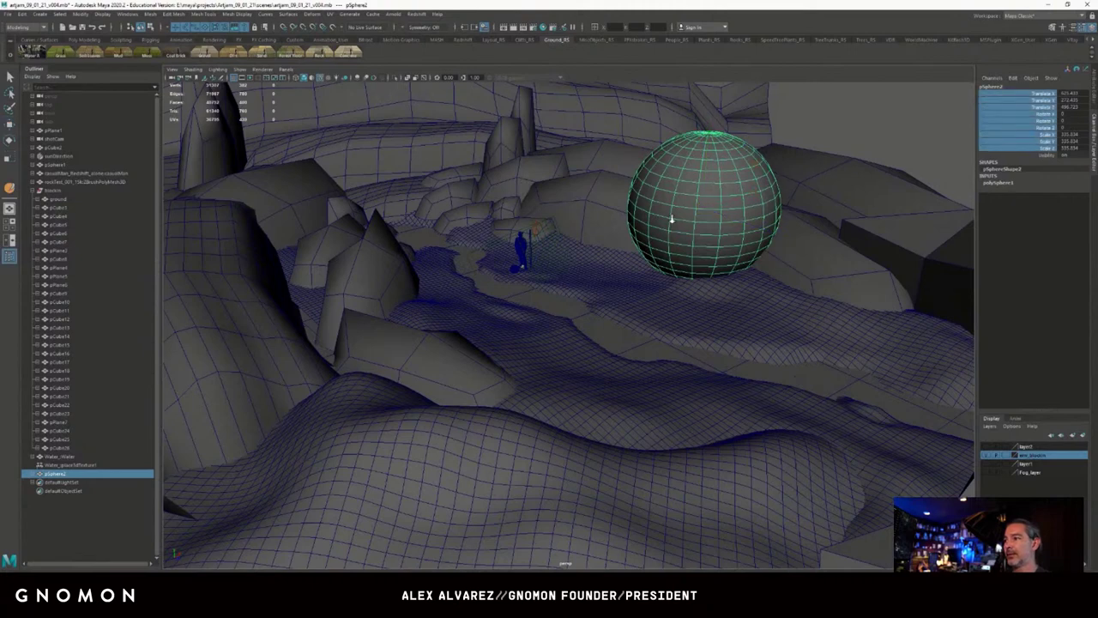
alt+right_drag(671, 218, 675, 220)
key(e)
drag(698, 203, 681, 212)
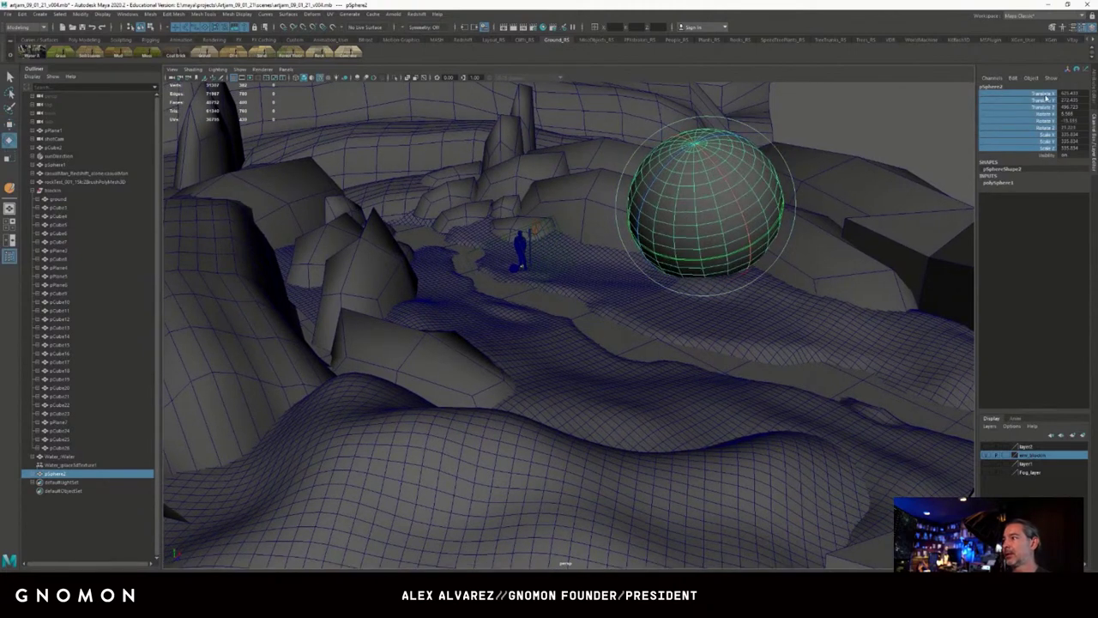
drag(1044, 96, 1053, 152)
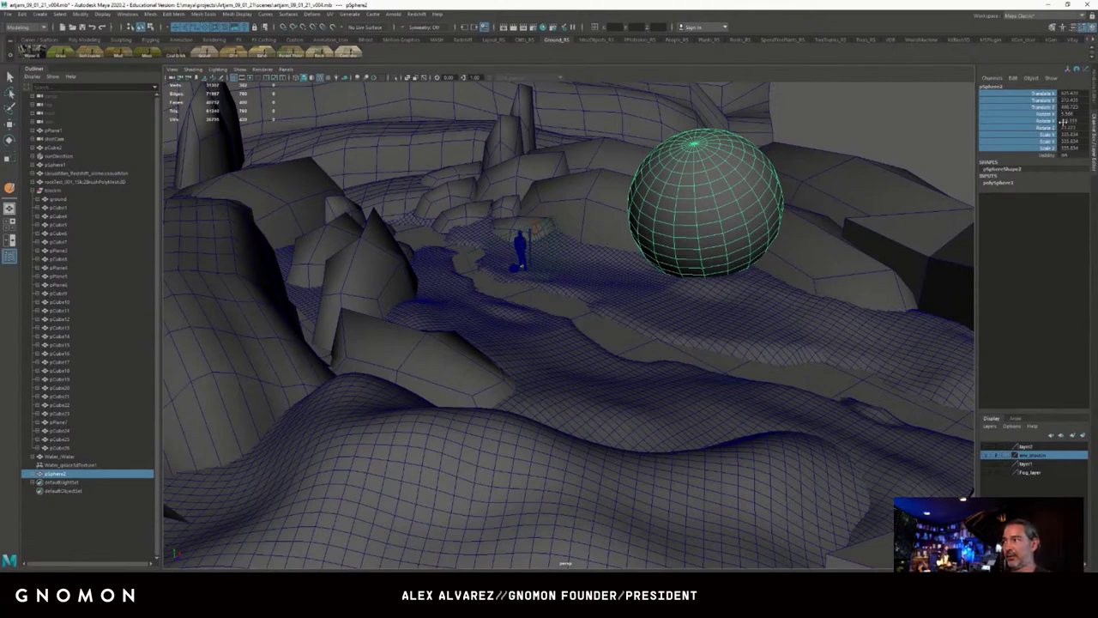
Reduce the sphere's axis and height subdivisions for a coarser mesh, and reselect the sphere.
click(1001, 183)
click(1034, 197)
middle_drag(916, 201, 857, 192)
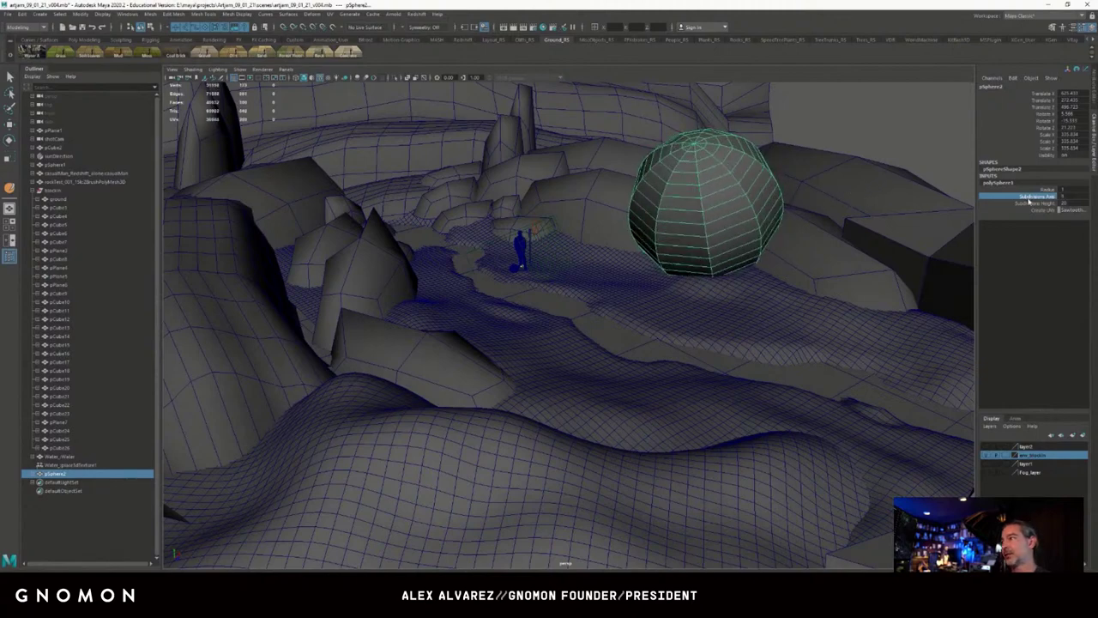
click(1029, 203)
middle_drag(901, 224, 811, 219)
click(831, 122)
click(650, 181)
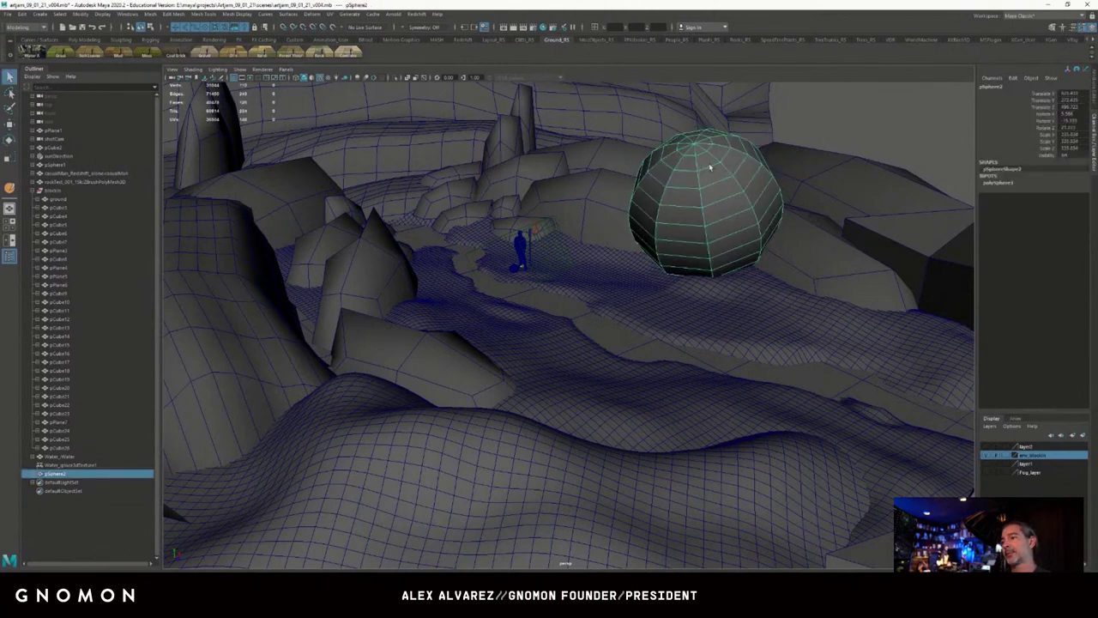
click(837, 113)
click(708, 206)
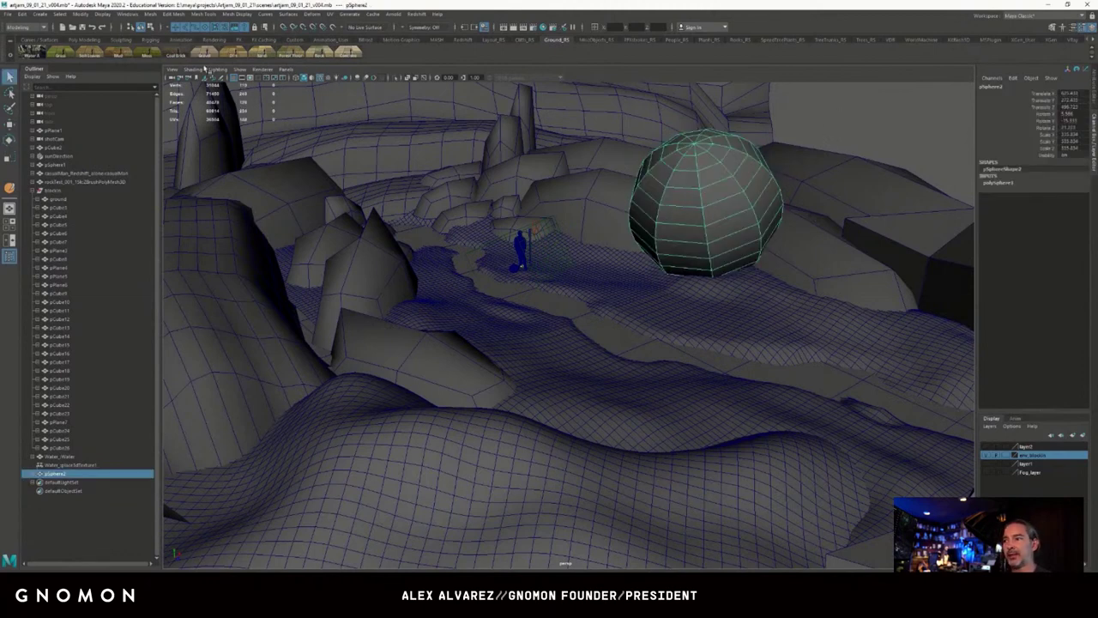
Delete the sphere's construction history, freeze its transformations, and highlight its transform channels.
click(22, 14)
mouse_move(109, 120)
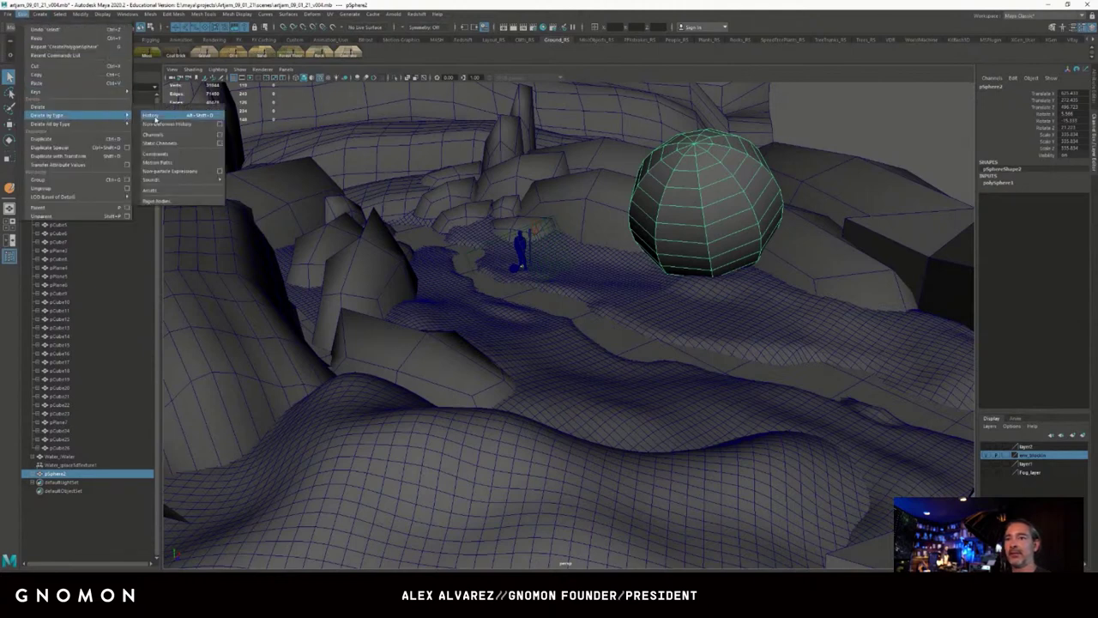
click(156, 116)
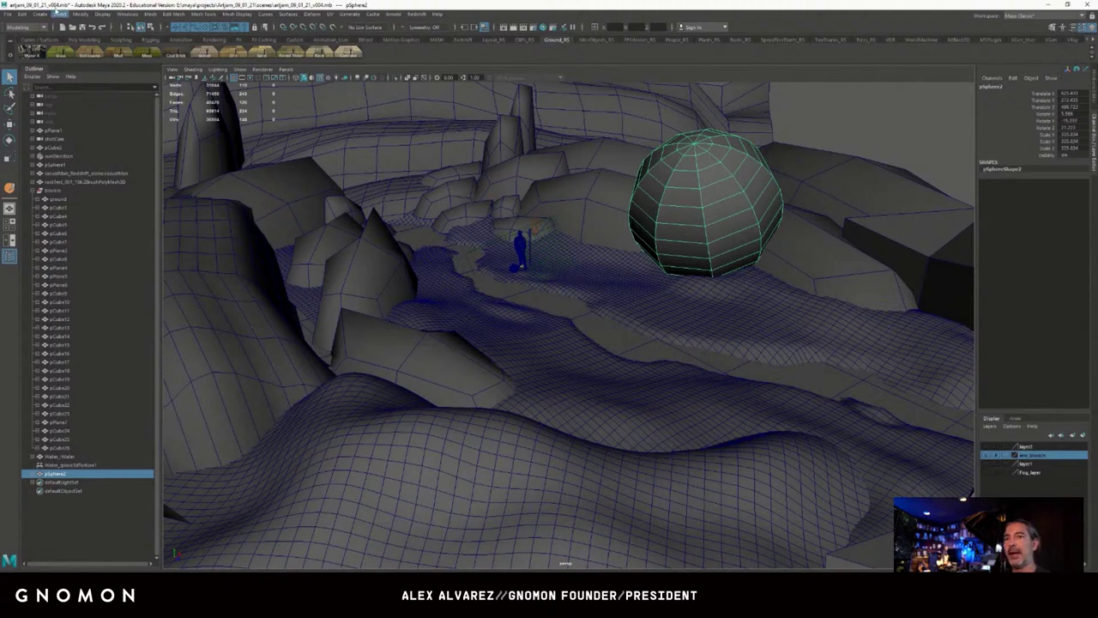
click(80, 14)
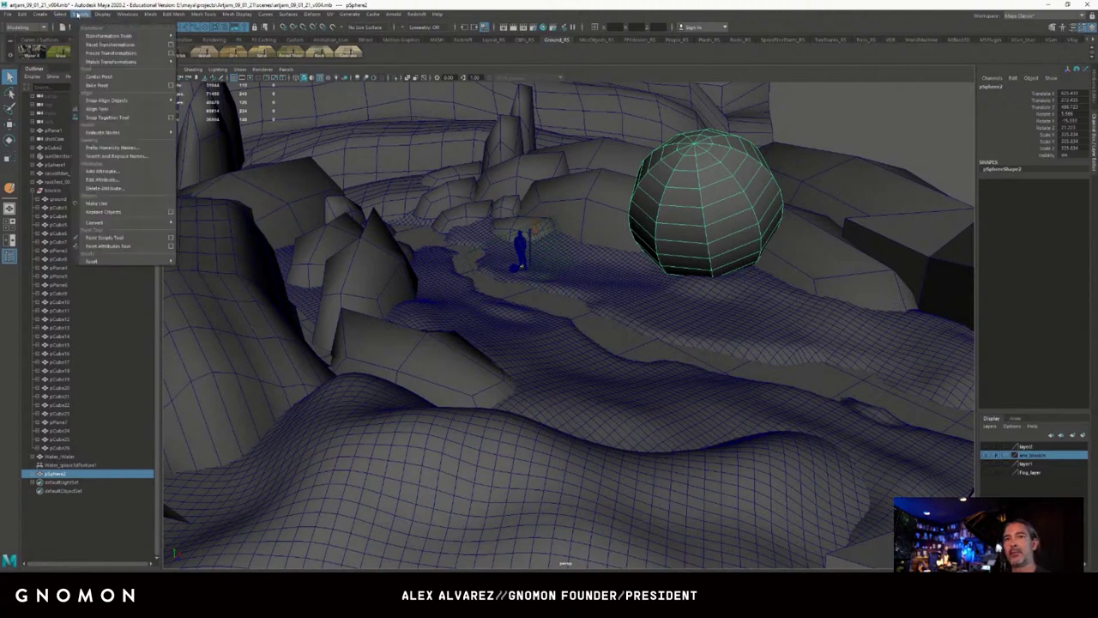
click(133, 53)
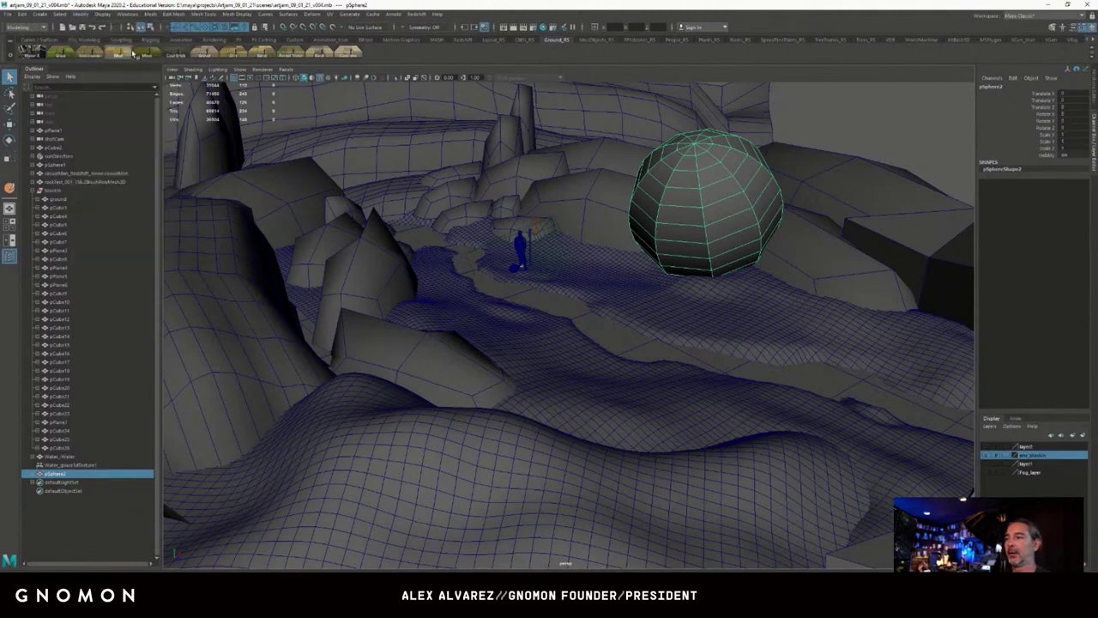
drag(1039, 92, 1061, 147)
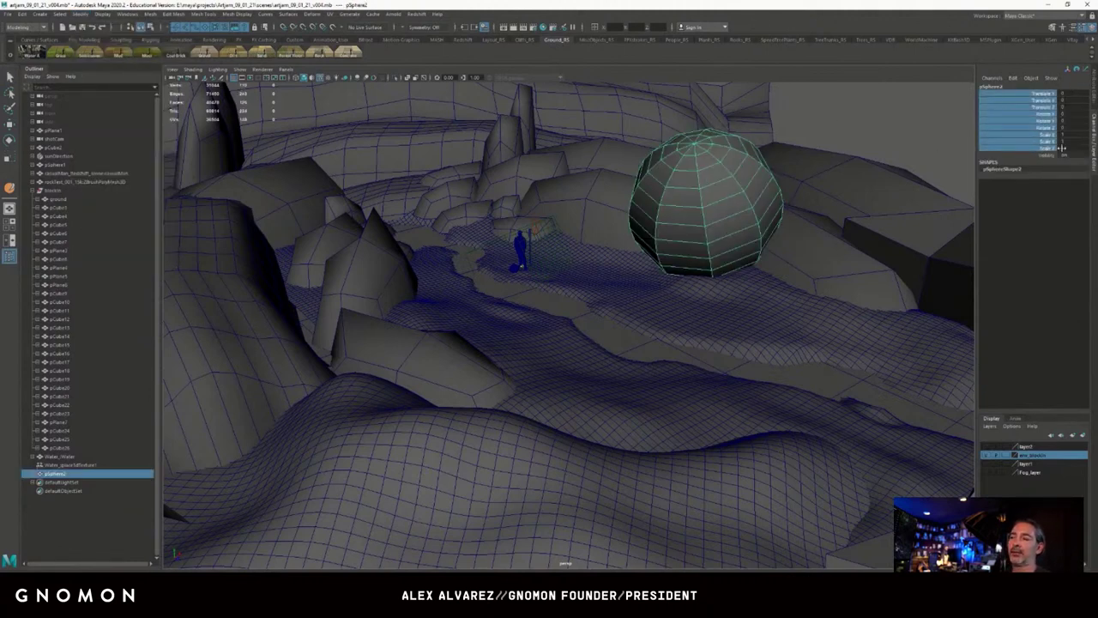
Move and rotate the sphere freehand over the left rocks, and reset its translate and rotate values to 0.
click(700, 189)
key(w)
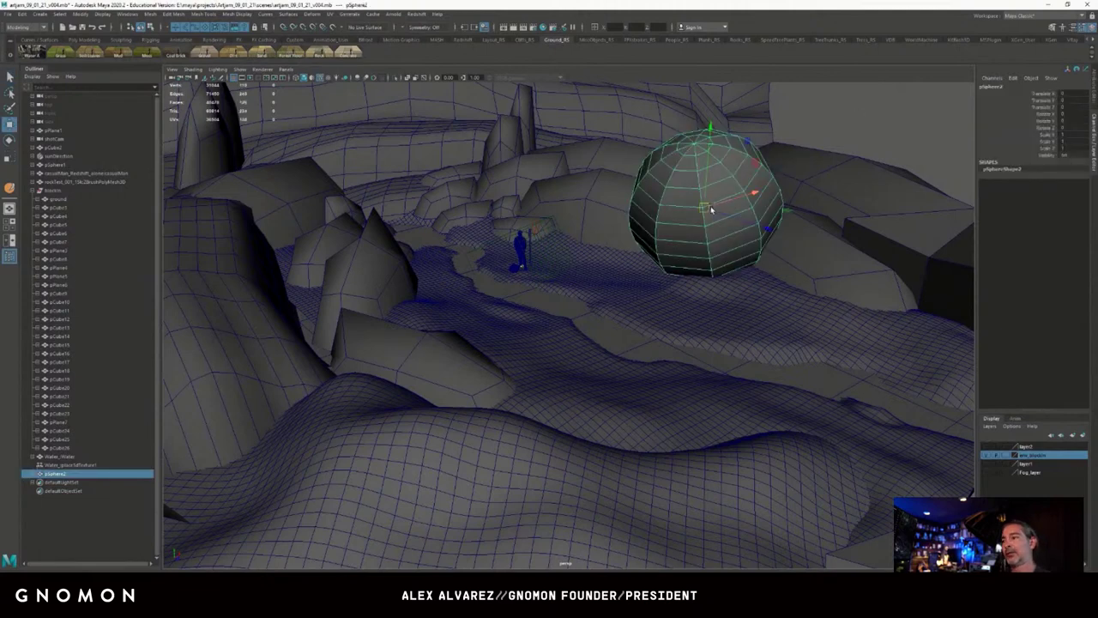
drag(703, 206, 499, 115)
key(e)
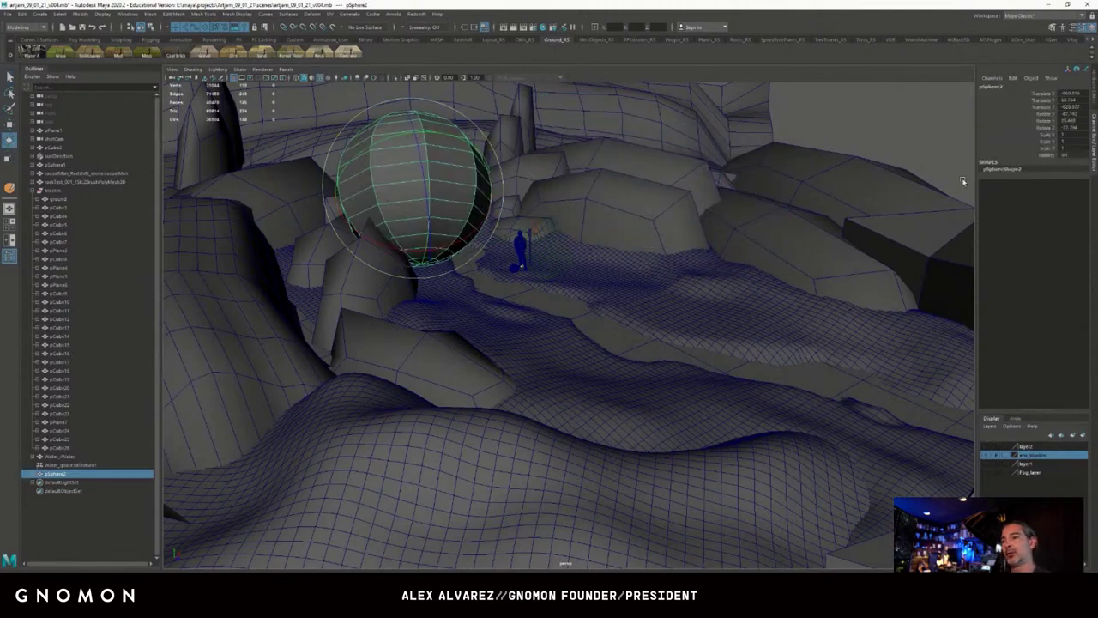
drag(1071, 95, 1081, 127)
key(Return)
Delete the demonstration sphere from the scene.
click(851, 119)
click(734, 175)
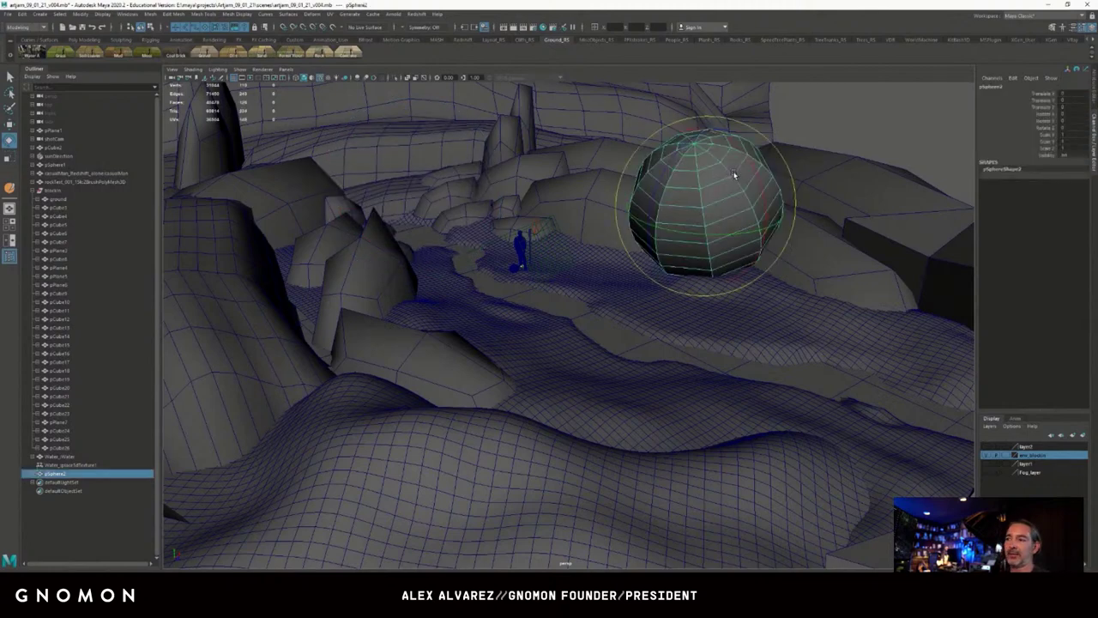
click(820, 131)
click(715, 176)
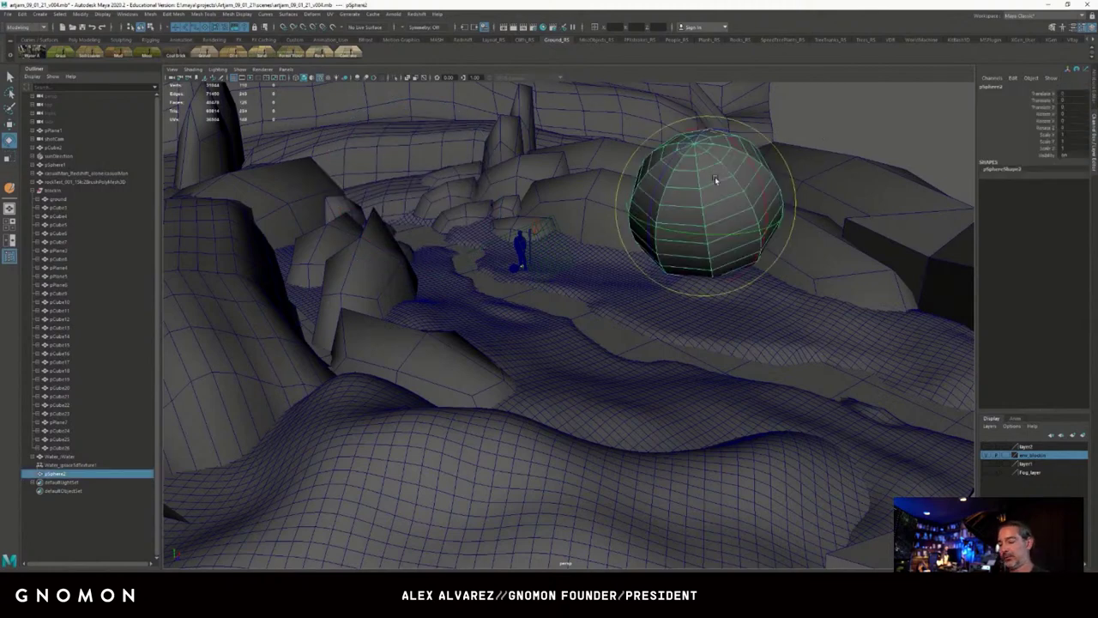
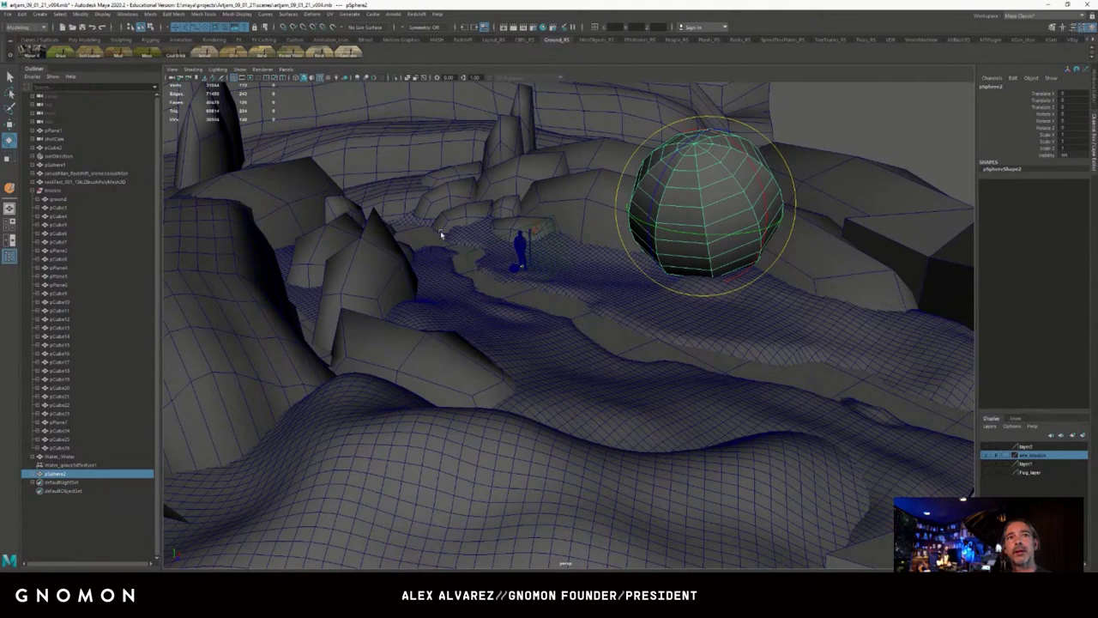
click(832, 115)
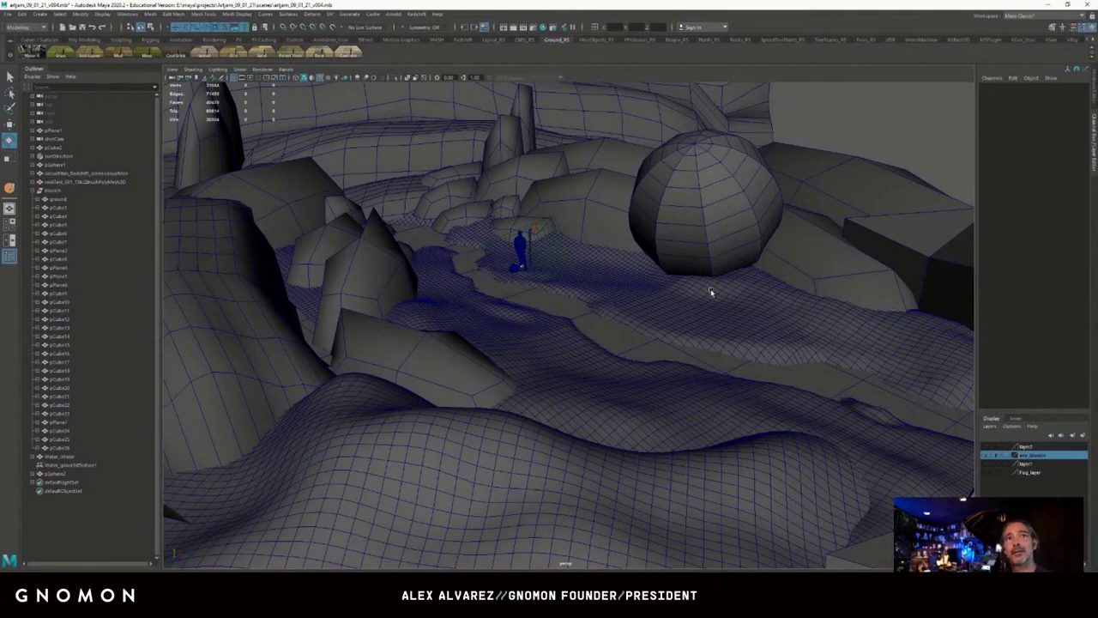
click(708, 217)
key(Delete)
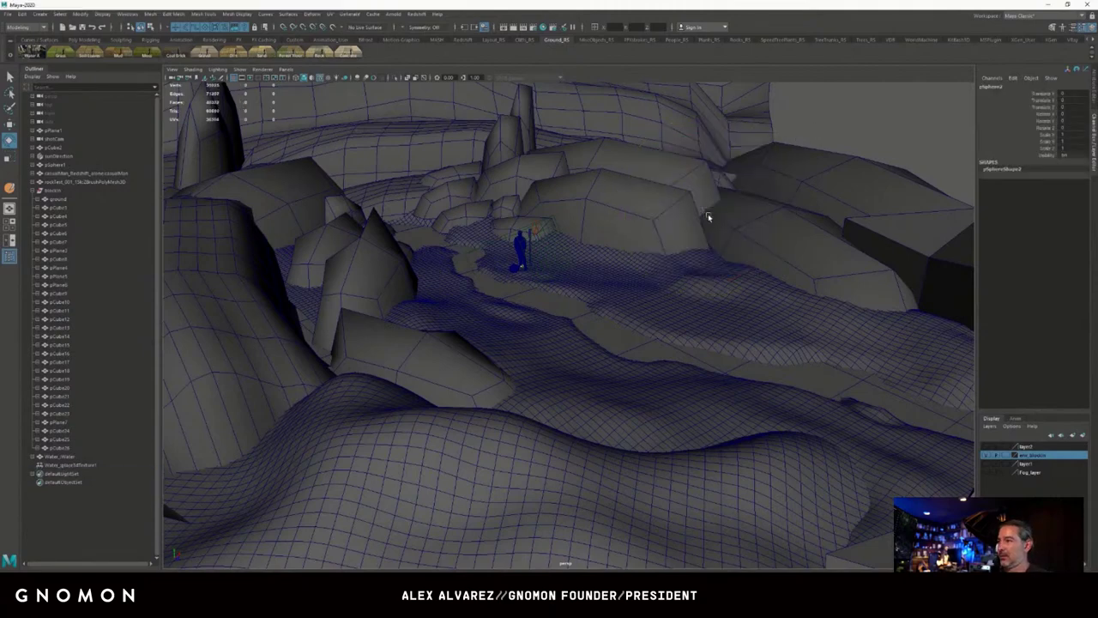
Select the ground mesh and the water plane in turn, examine where they meet along the stream, and clear the selection.
alt+drag(605, 242, 591, 311)
click(589, 316)
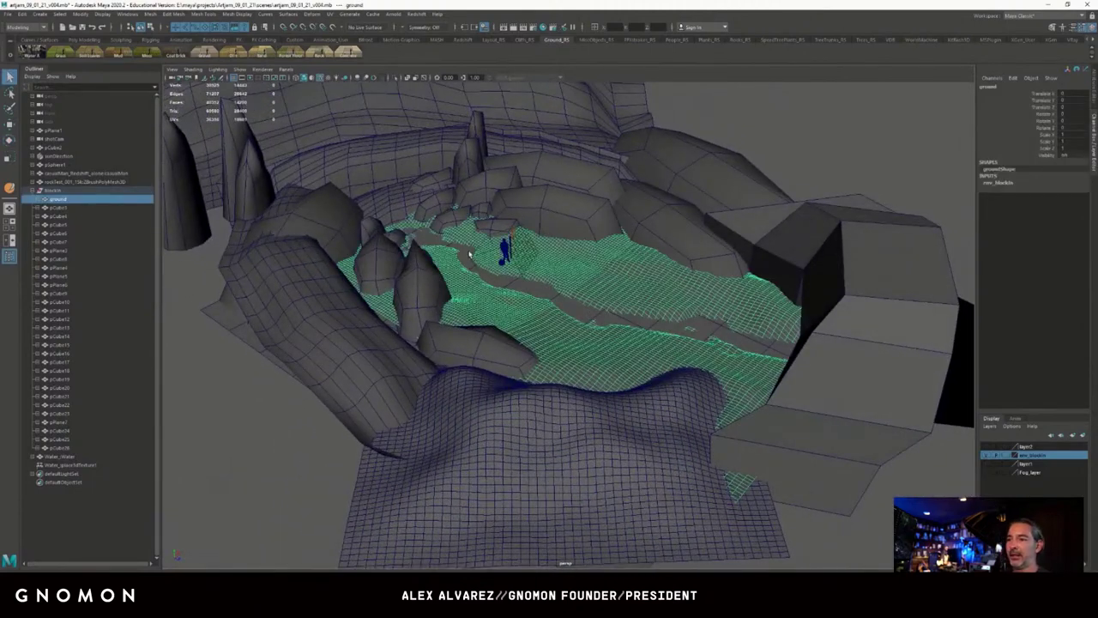
click(718, 334)
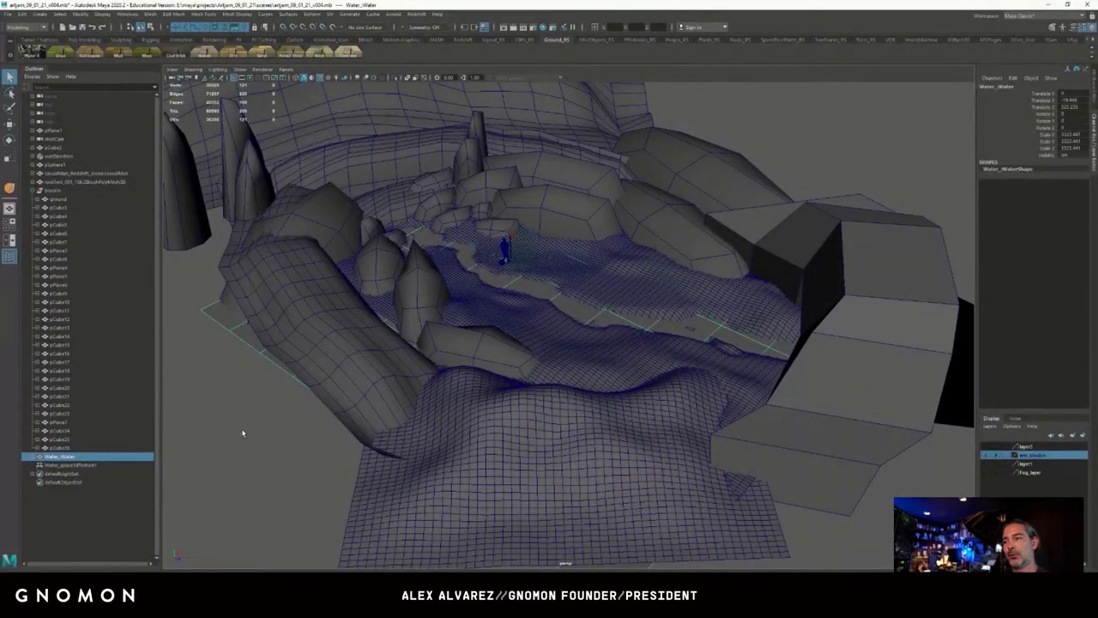
alt+right_drag(243, 434, 293, 435)
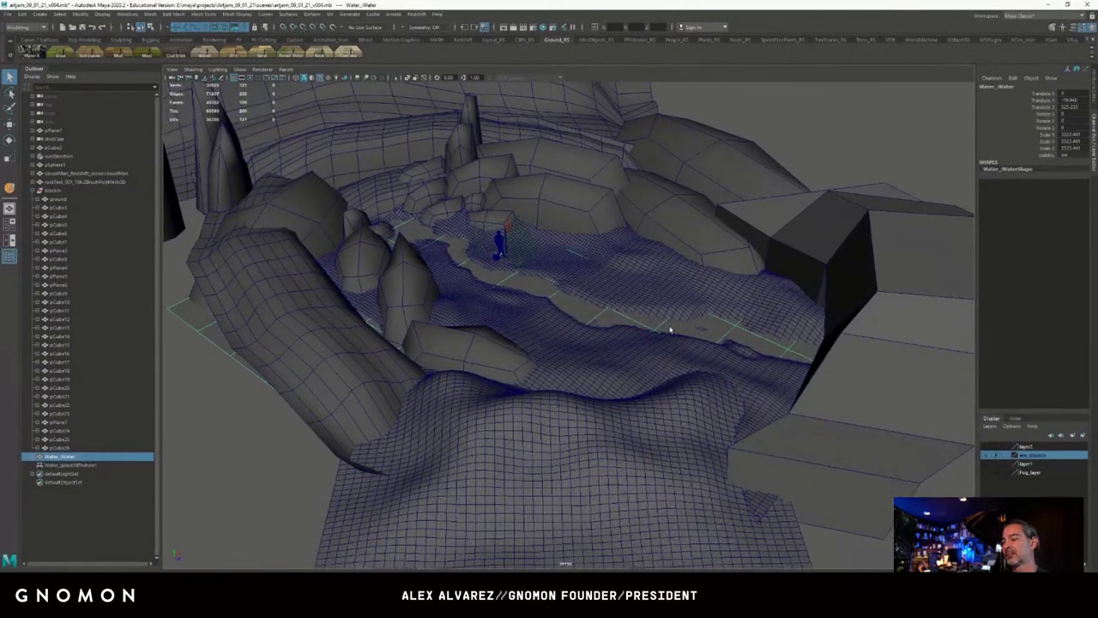
mouse_move(670, 329)
alt+mouse_down()
mouse_move(652, 360)
mouse_move(643, 318)
mouse_move(634, 356)
mouse_move(653, 327)
alt+mouse_up()
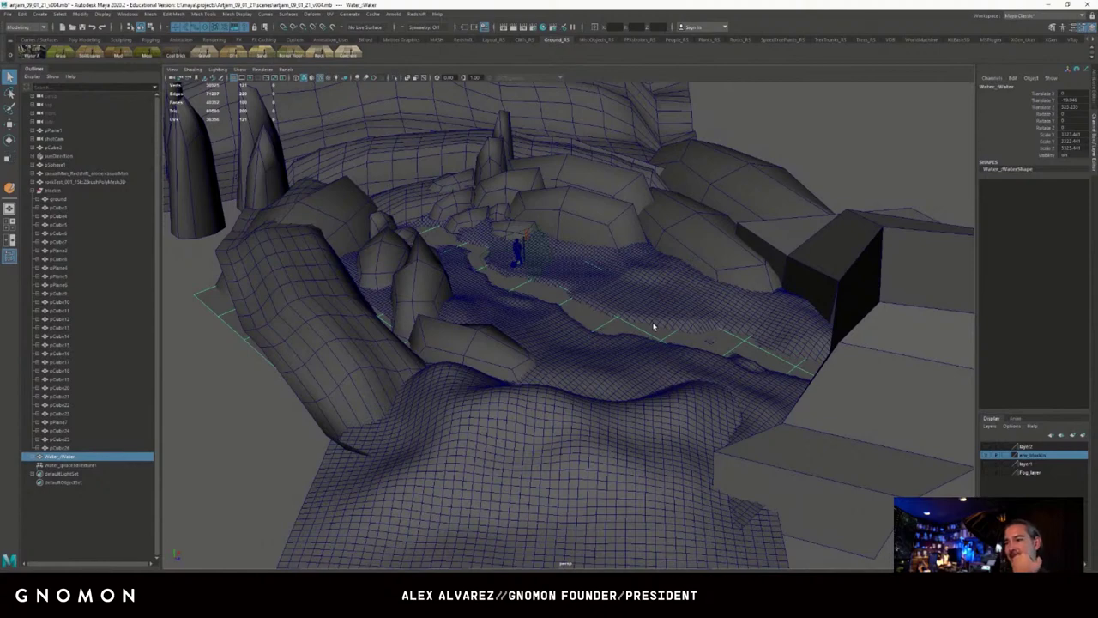
alt+right_drag(493, 307, 553, 305)
click(186, 401)
alt+right_drag(446, 341, 331, 342)
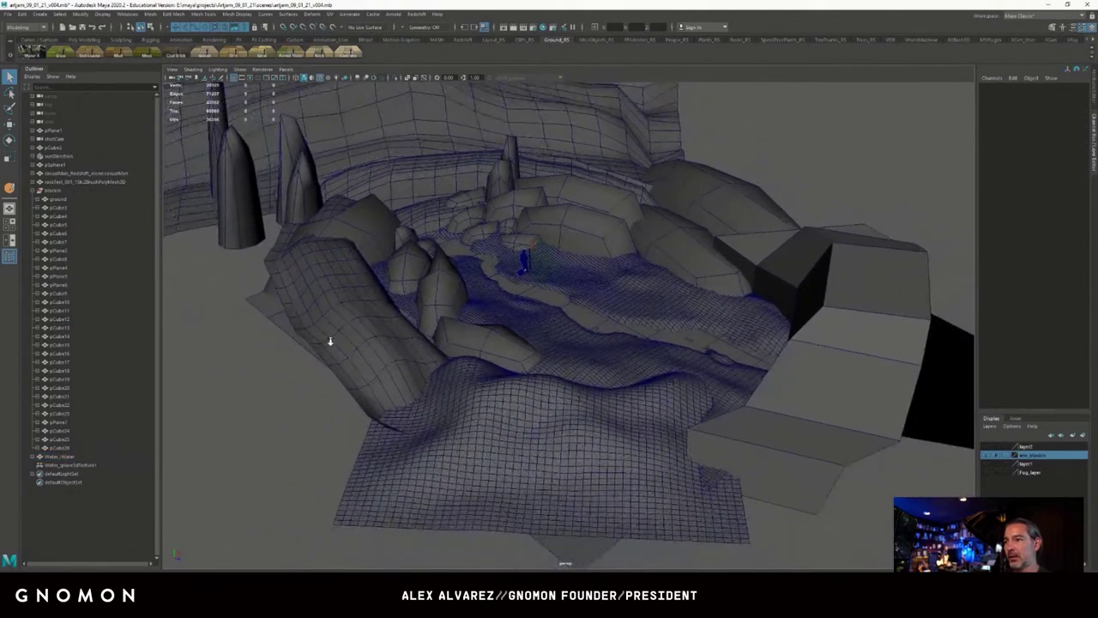
alt+drag(329, 341, 337, 340)
Highlight the blockin group, select its individual meshes from ground through pCube26, and examine them in the canyon.
click(67, 191)
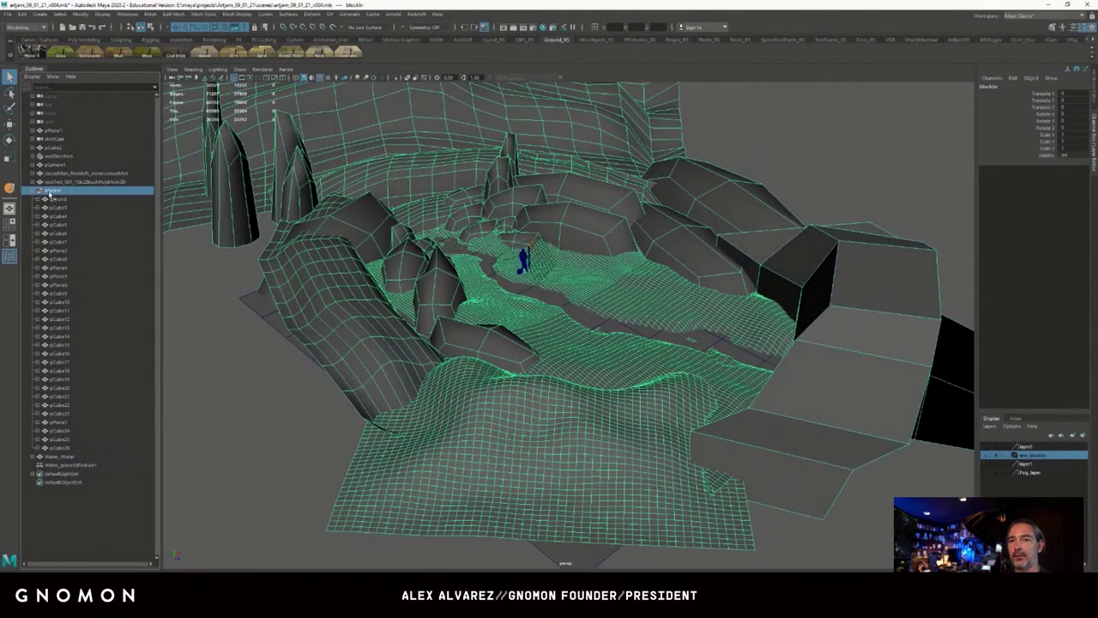
alt+right_drag(472, 233, 369, 232)
drag(73, 199, 68, 451)
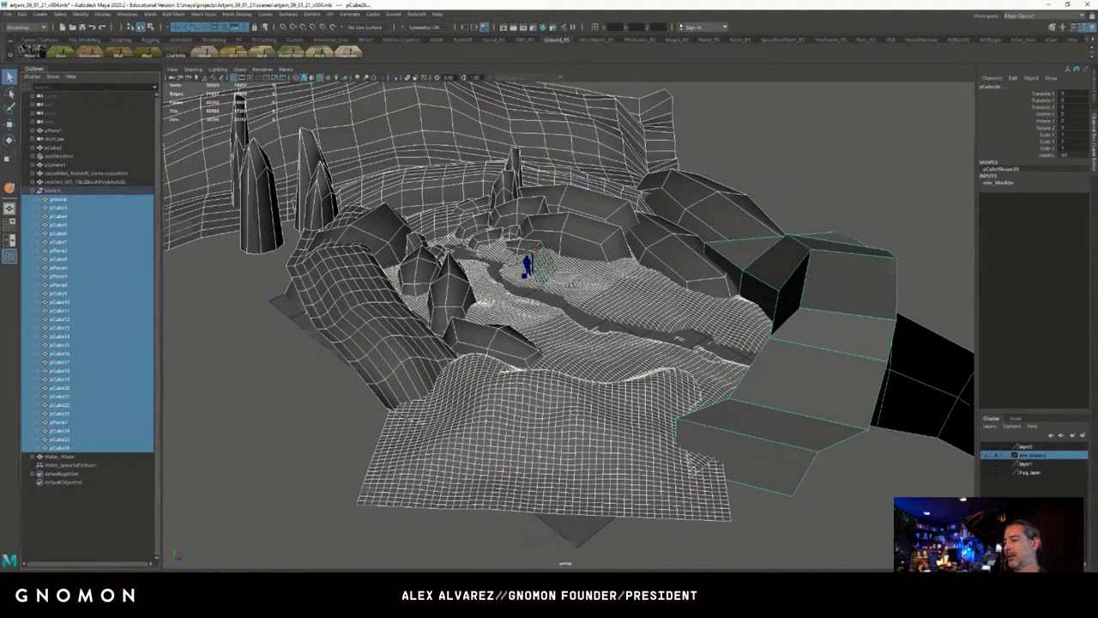
alt+drag(570, 281, 485, 296)
alt+drag(618, 274, 605, 288)
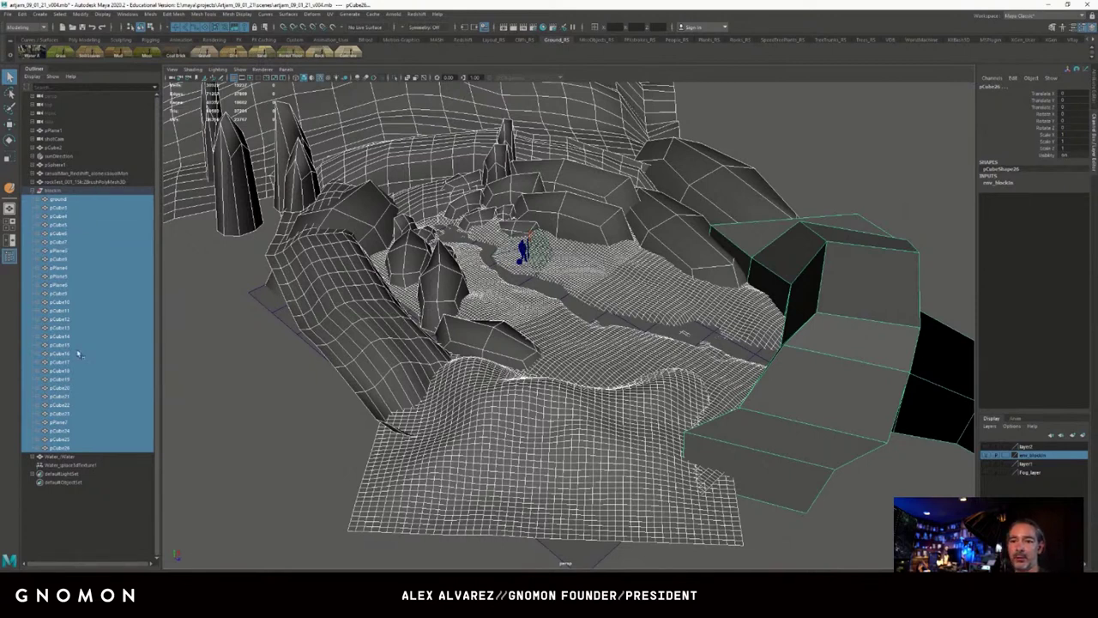
Reselect every mesh in the blockin group, from pCube26 up to ground, with ground as the last selected object.
click(228, 345)
click(62, 201)
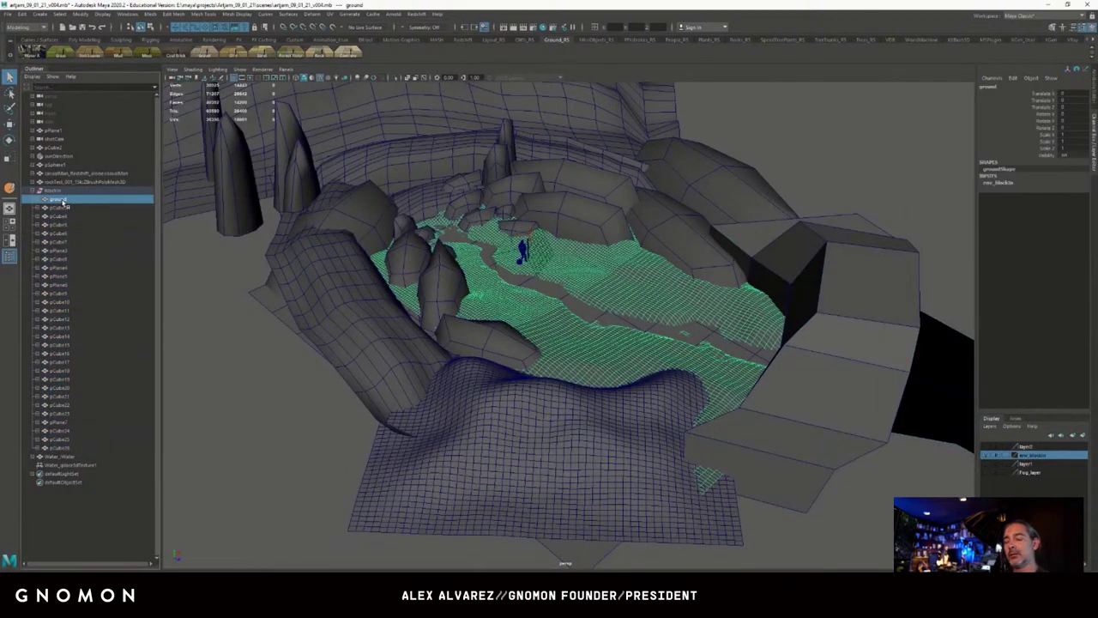
click(62, 448)
shift+click(70, 200)
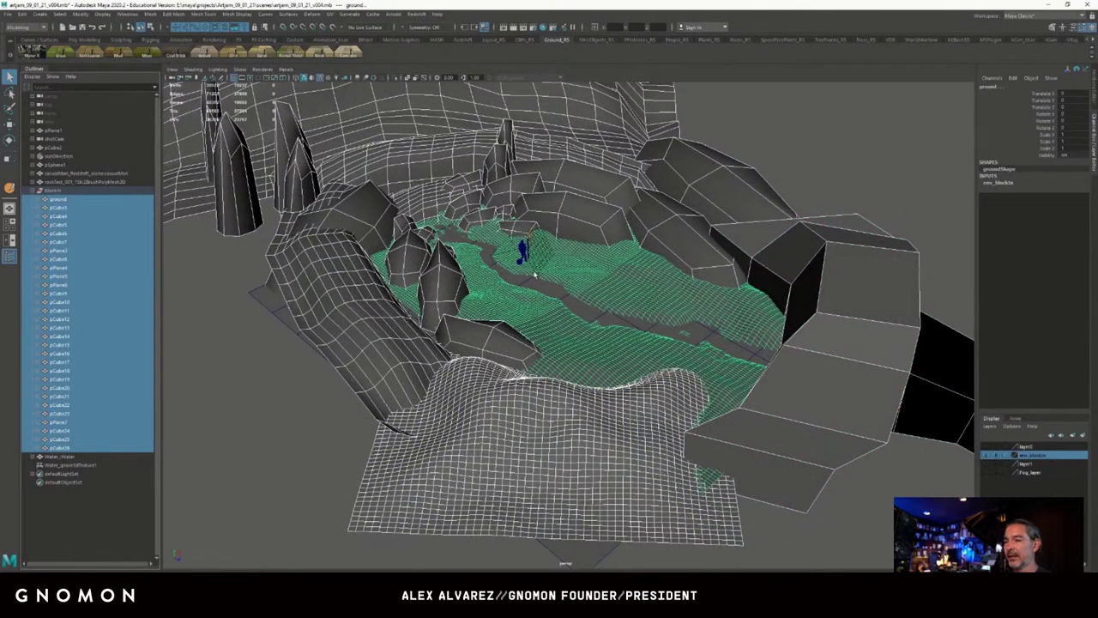
Step through the blockin group's meshes one at a time, from pCube26 up to ground, examining each in the canyon.
alt+right_drag(528, 284, 594, 268)
alt+middle_drag(593, 268, 589, 239)
click(67, 200)
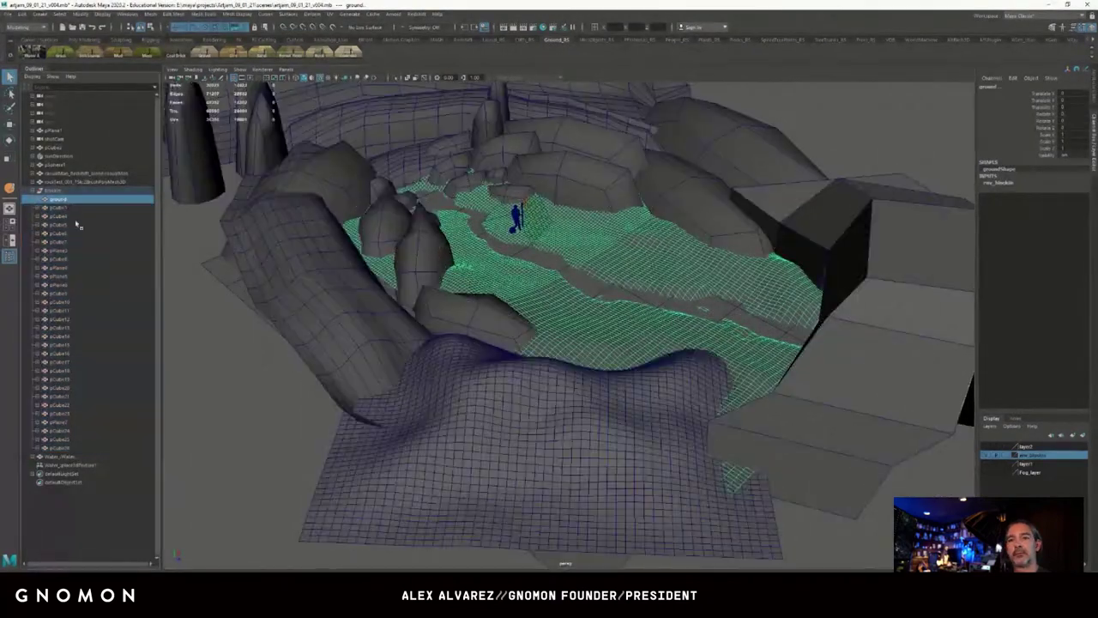
click(84, 448)
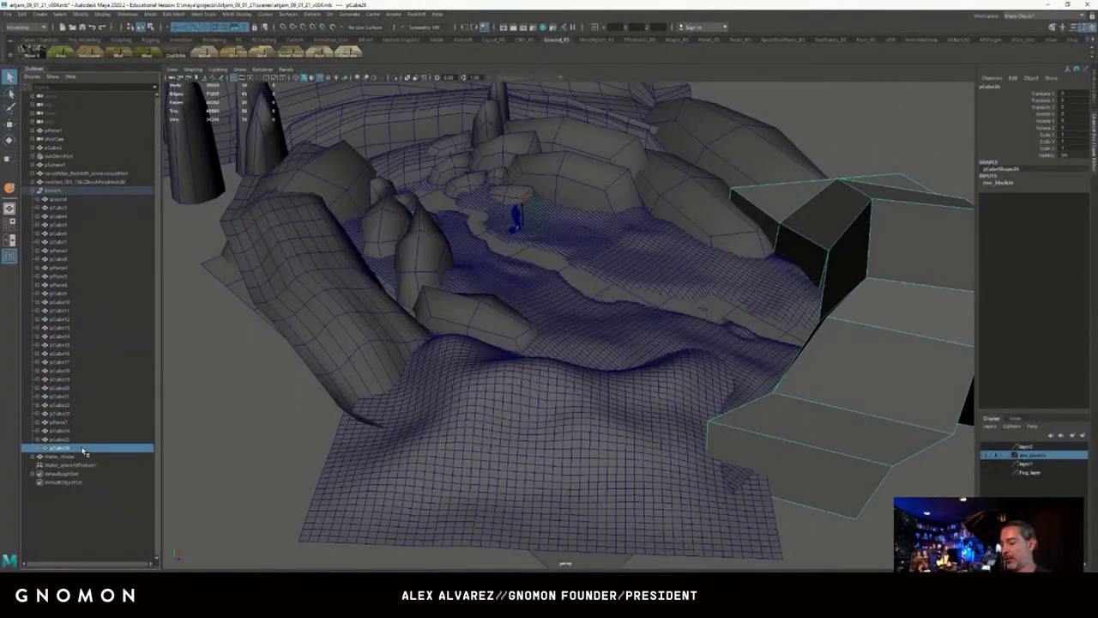
key(Up)
key(Up)
key(Up)
key(Up)
key(Up)
key(Up)
key(Up)
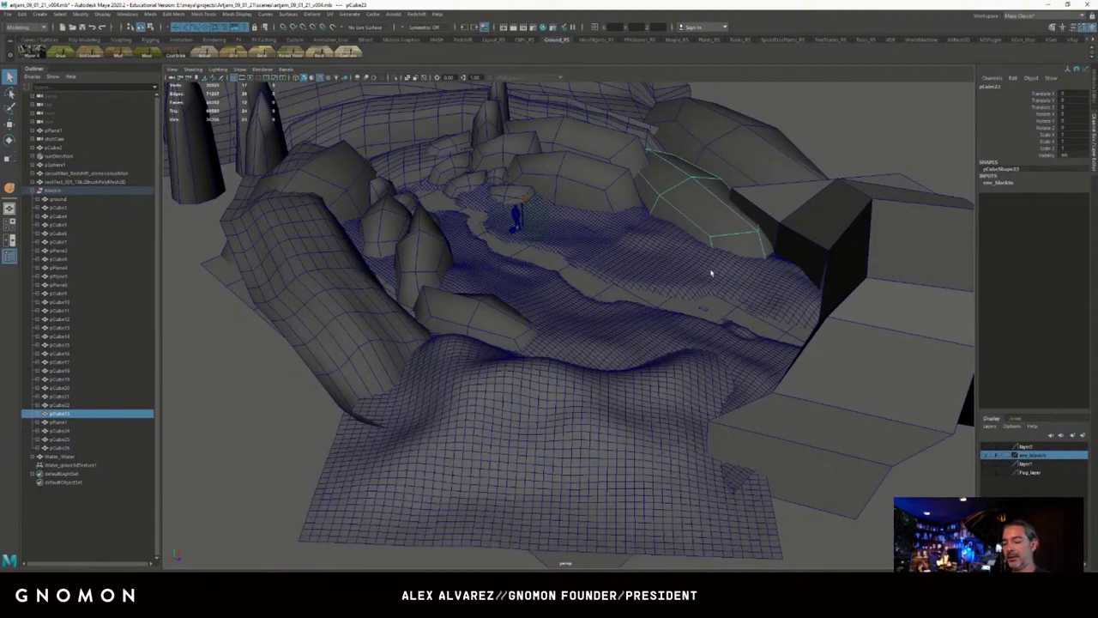
key(Down)
key(Down)
key(Down)
key(Down)
key(Up)
key(Up)
key(Up)
key(Up)
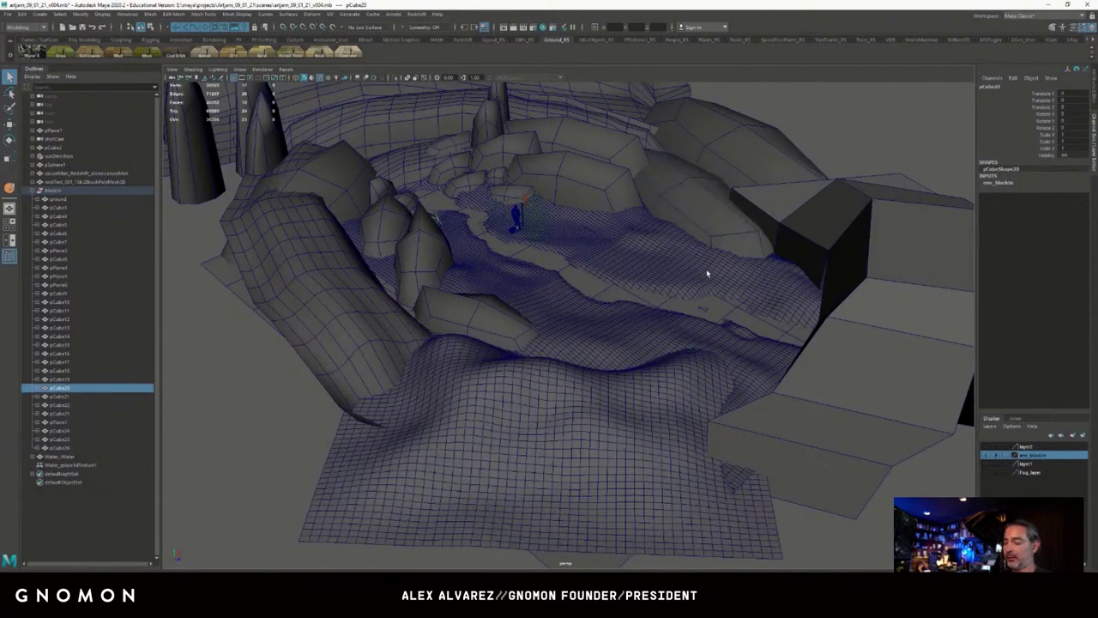
key(Up)
key(Up)
key(Up)
key(Up)
key(Up)
key(Up)
key(Up)
key(Up)
key(Up)
key(Up)
key(Up)
key(Up)
key(Up)
key(Up)
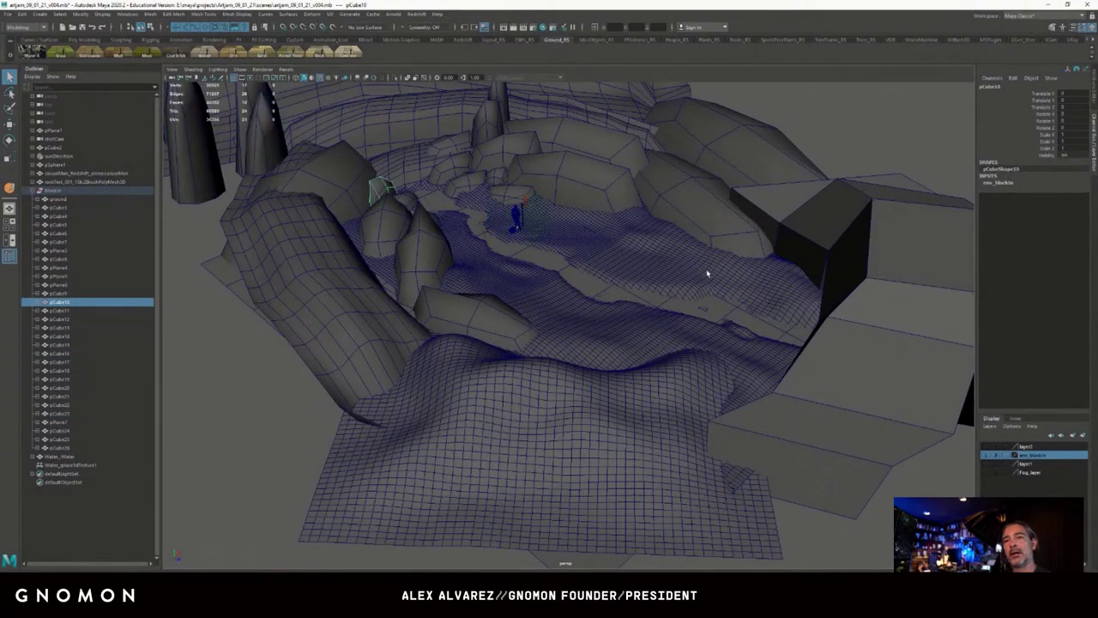
key(Up)
key(Up)
key(Up)
key(Up)
key(Up)
key(Up)
key(Up)
key(Up)
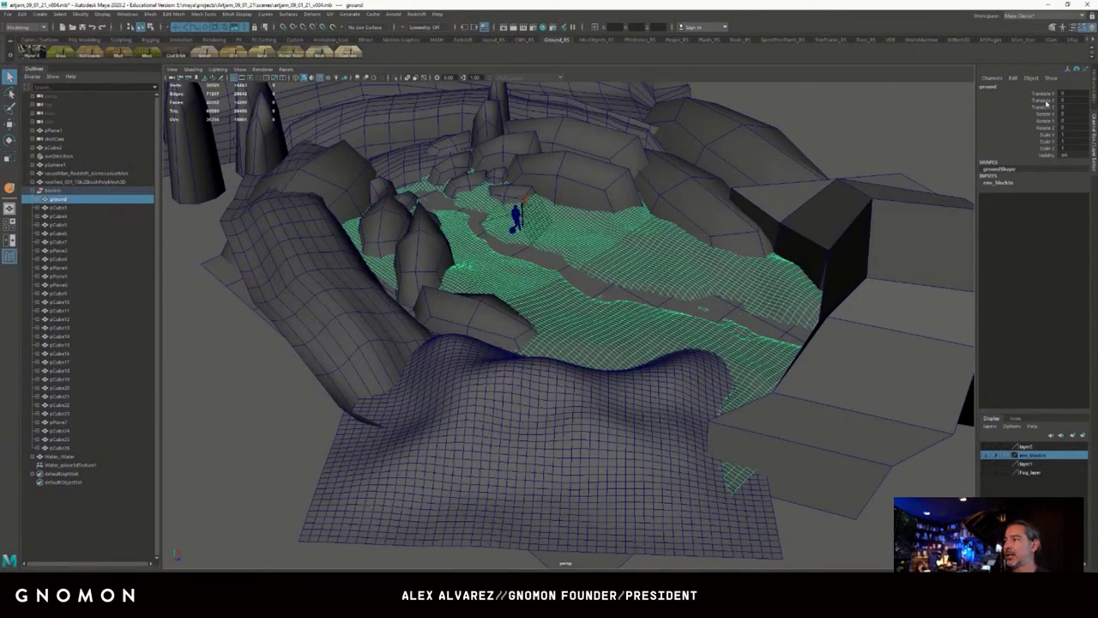
Highlight the channels from Translate Y to Visibility, check them on successive blockin meshes from ground through pCube25, and clear the selection.
drag(1044, 100, 1047, 154)
key(Down)
key(Down)
key(Down)
key(Down)
key(Down)
key(Down)
key(Down)
key(Down)
key(Down)
key(Down)
key(Down)
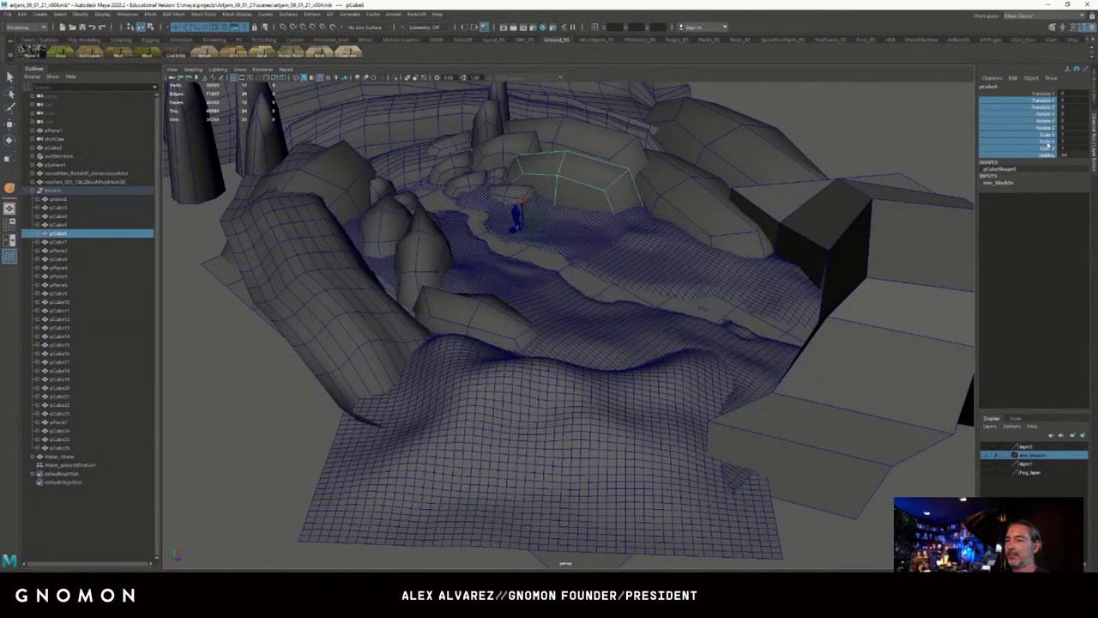
key(Down)
key(Down)
key(Down)
key(Down)
key(Down)
key(Down)
key(Down)
key(Down)
key(Down)
key(Down)
key(Down)
key(Down)
key(Down)
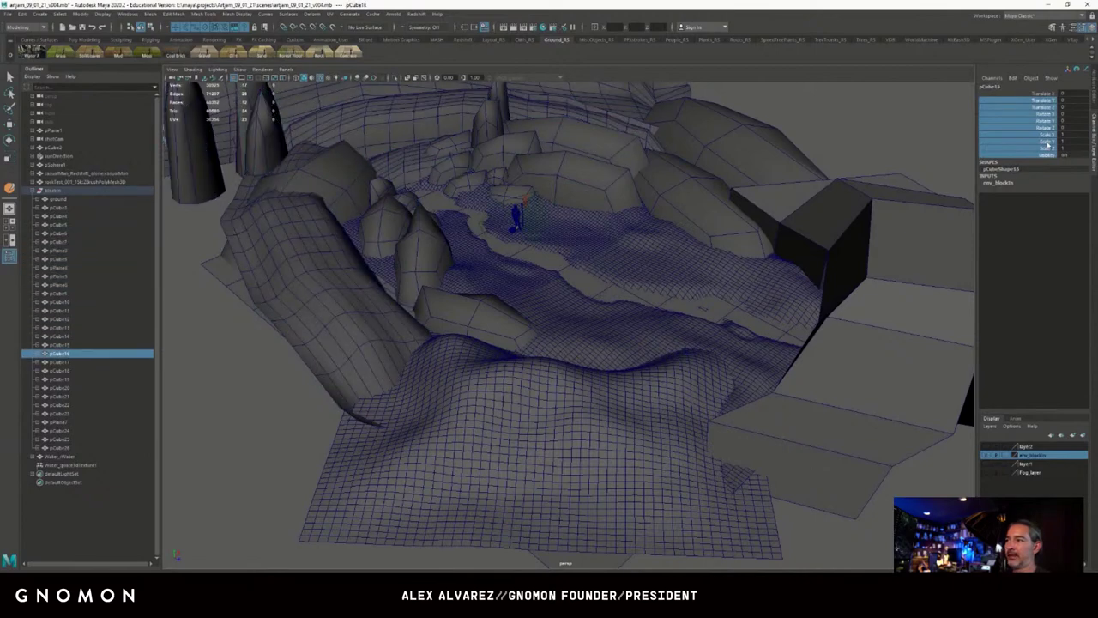
key(Down)
key(Down)
key(Down)
key(Down)
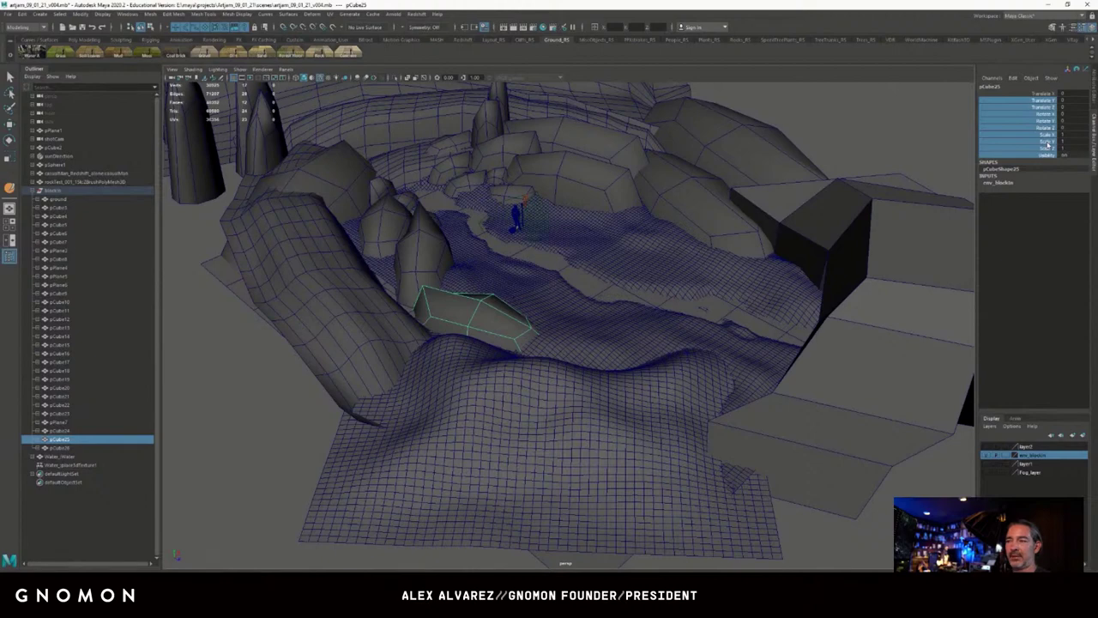
key(Up)
key(Up)
key(Up)
key(Up)
key(Up)
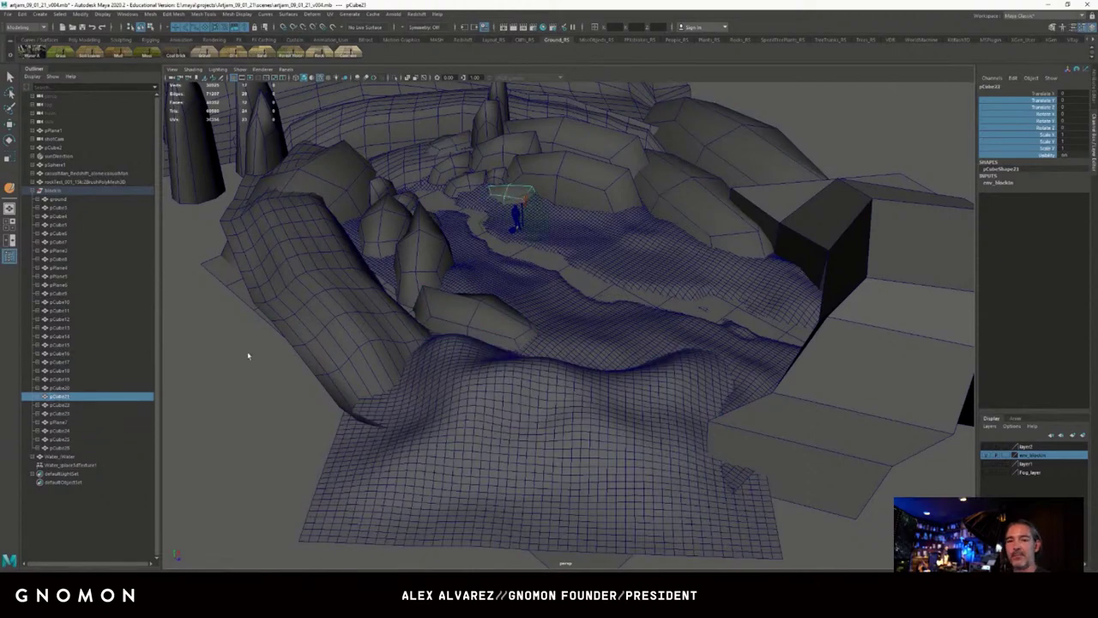
click(227, 358)
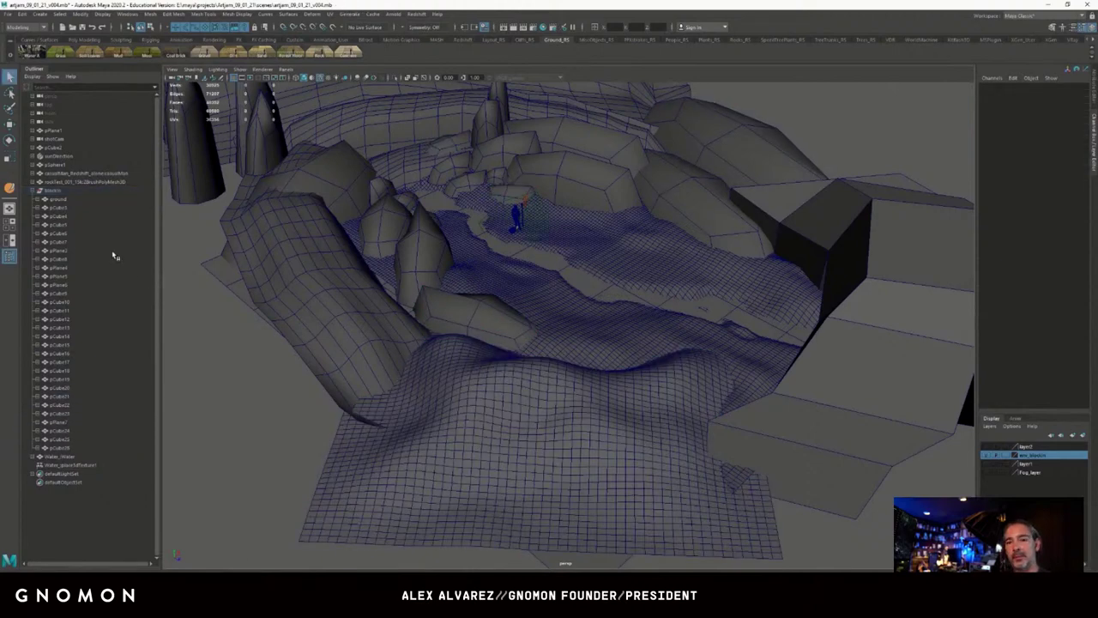
Select the blockin meshes from ground through pCube26 and set the Export Selection options to OBJexport with Materials off.
click(62, 199)
shift+click(68, 448)
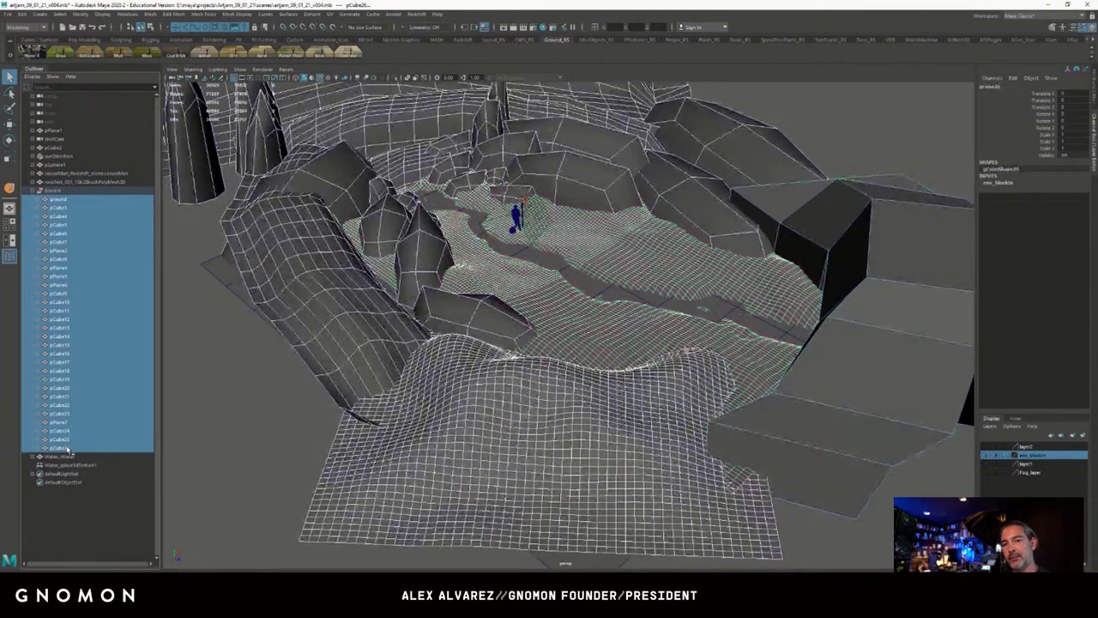
click(8, 15)
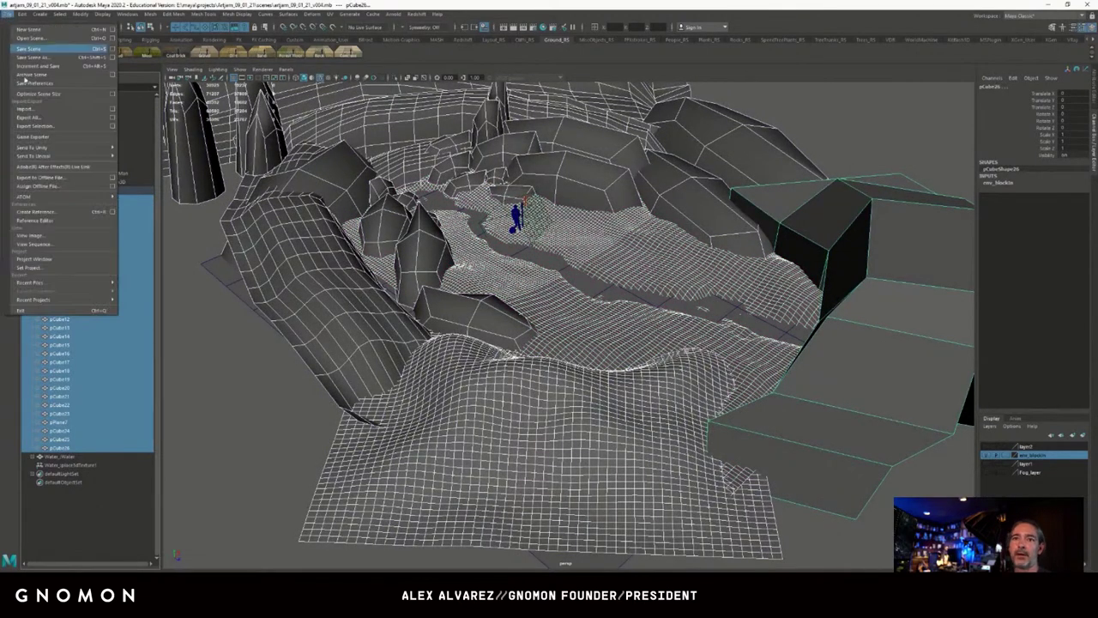
click(113, 126)
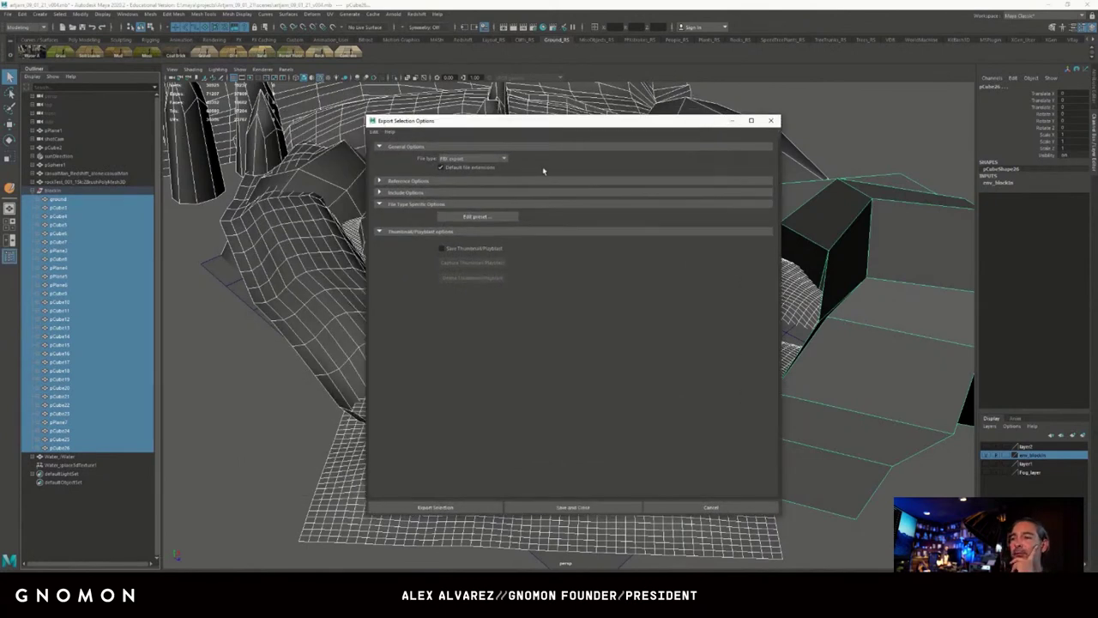
click(498, 159)
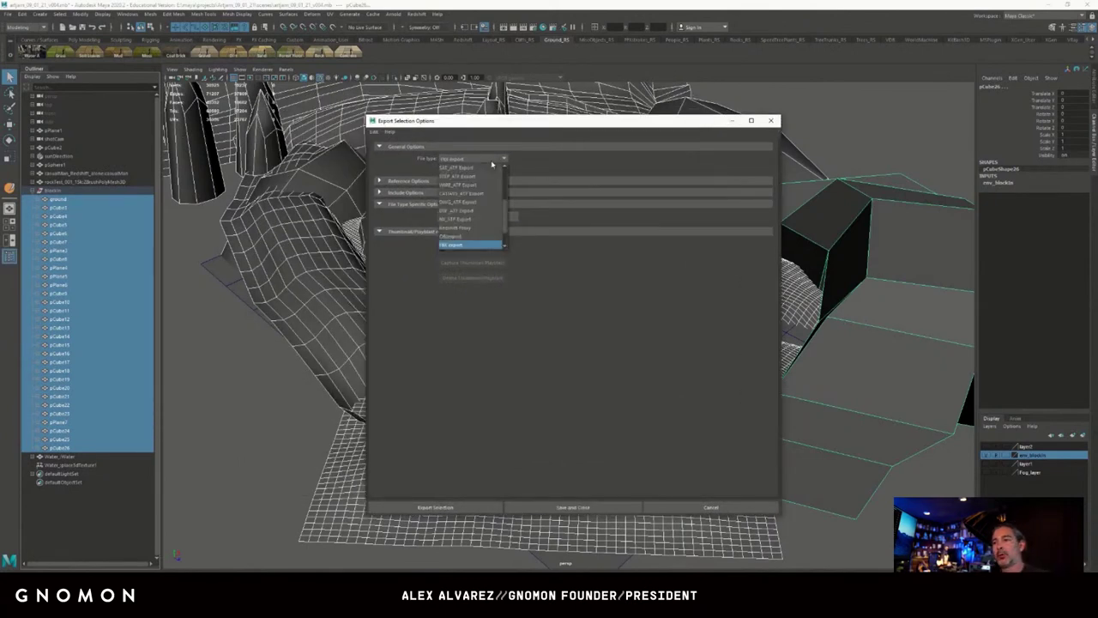
click(468, 236)
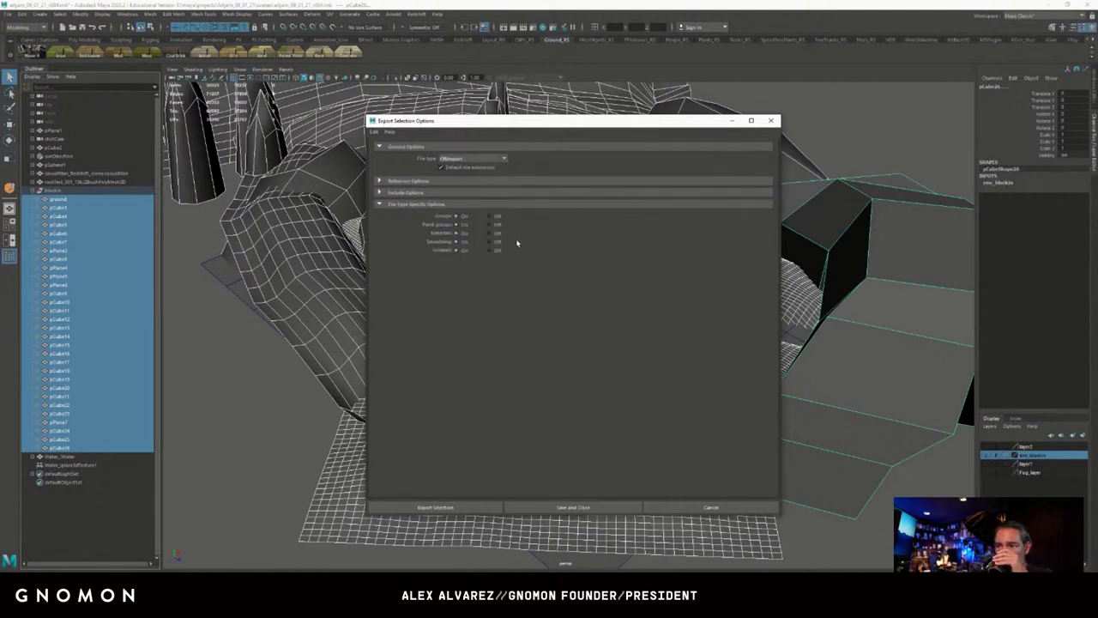
click(489, 233)
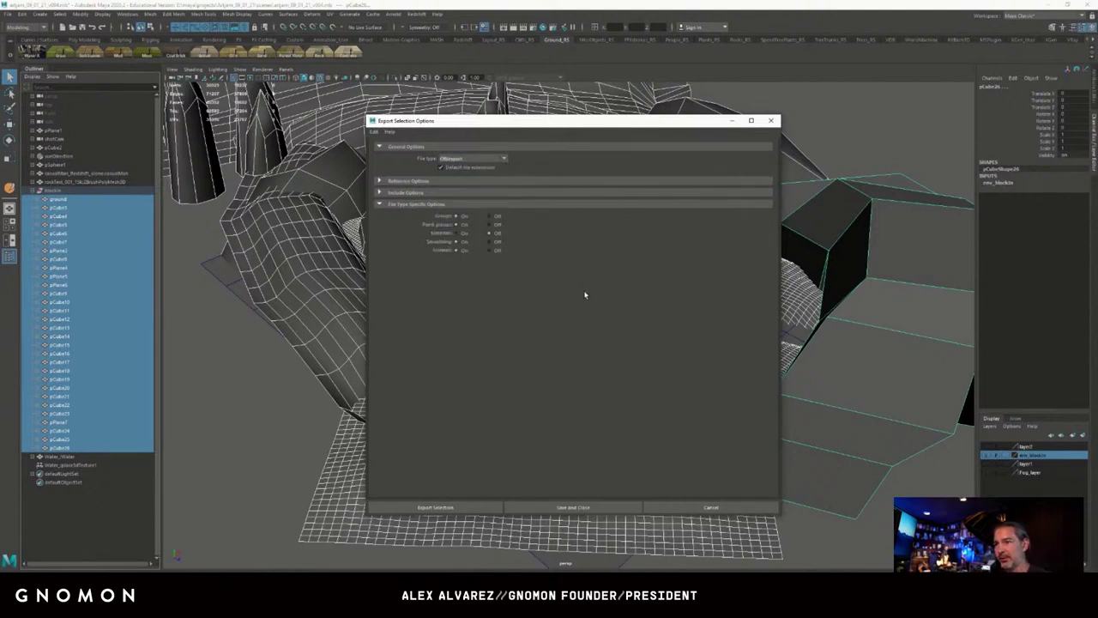
Start exporting the selection and browse to the toZBrush folder inside the project's data folder.
click(441, 510)
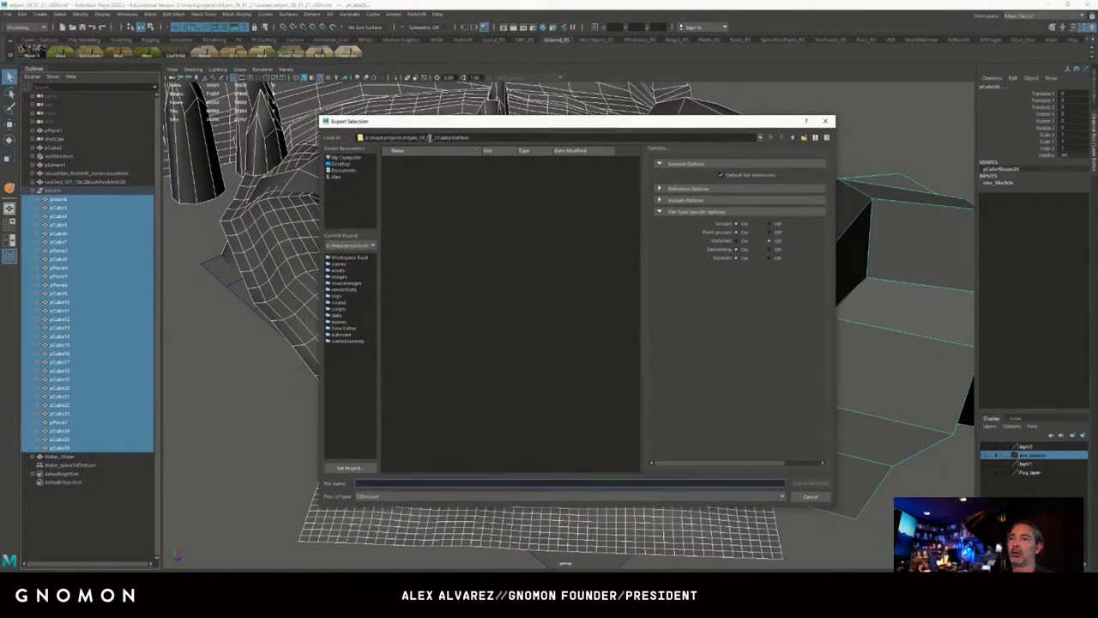
drag(452, 128, 464, 123)
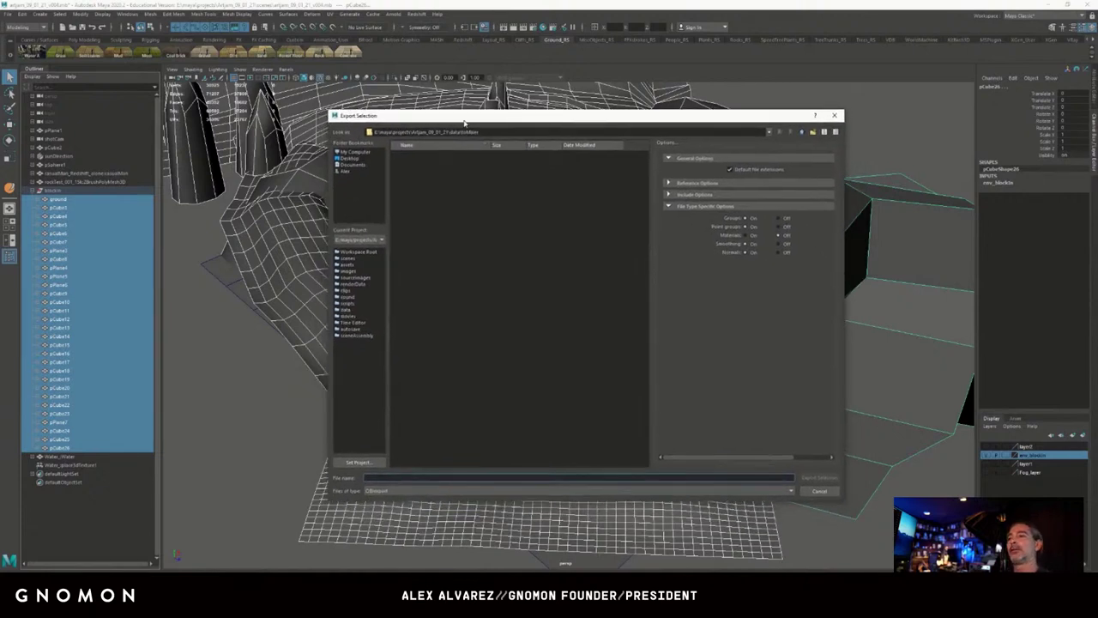
click(799, 132)
click(800, 132)
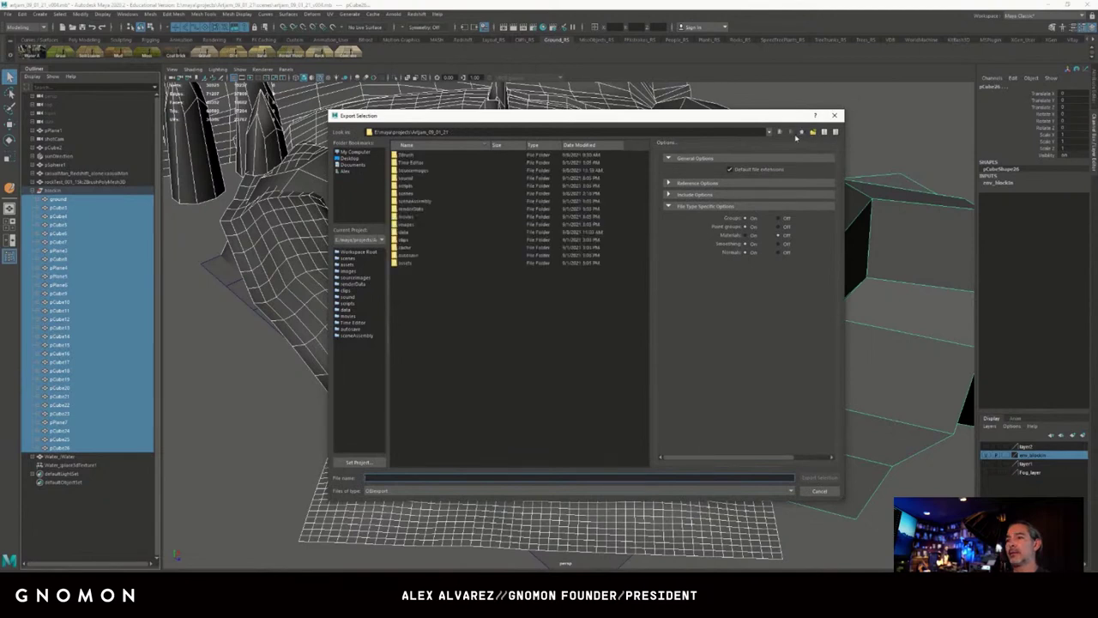
click(434, 145)
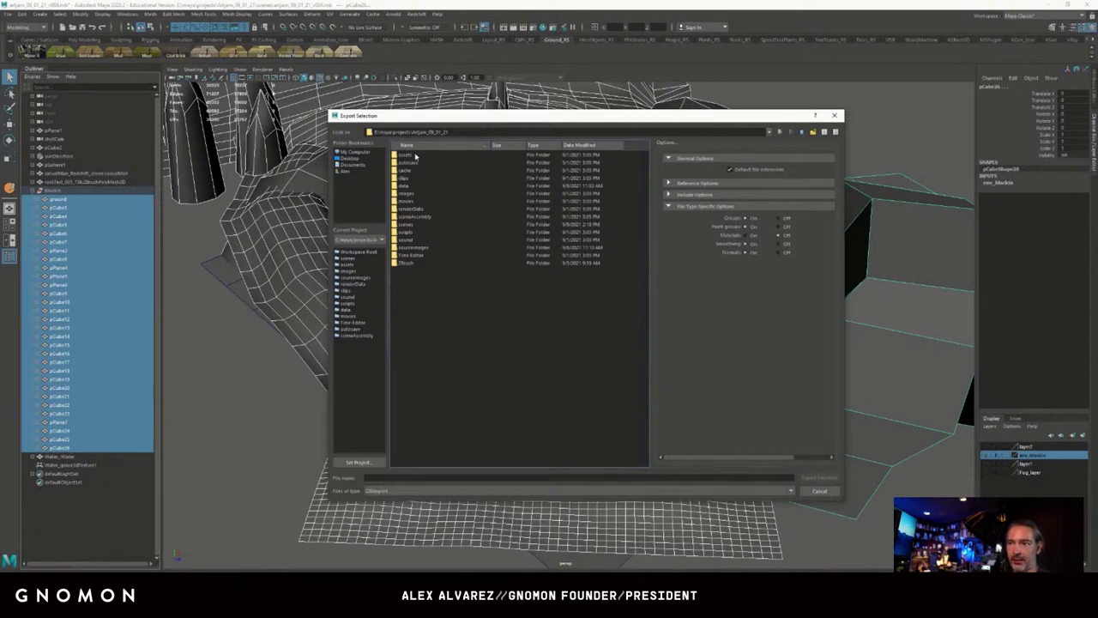
click(410, 187)
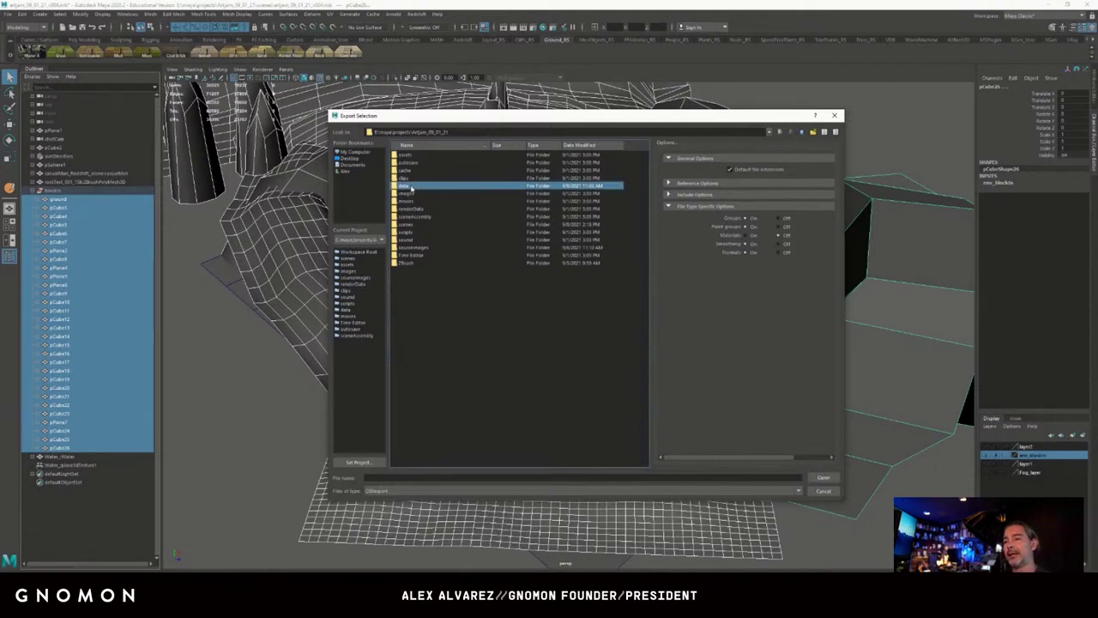
double_click(410, 188)
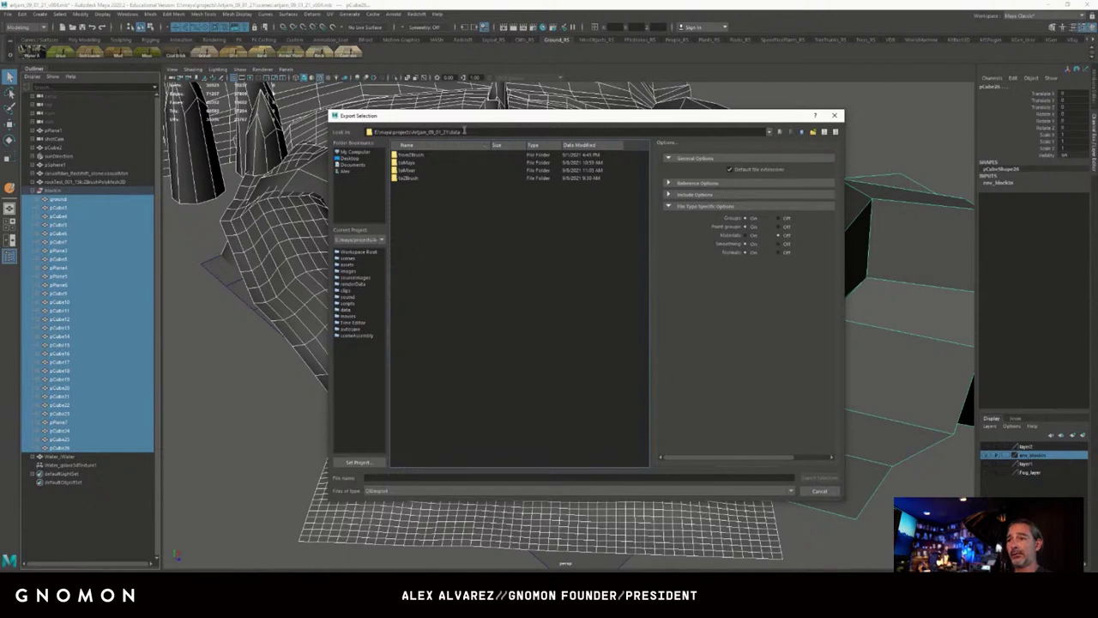
drag(480, 118, 529, 121)
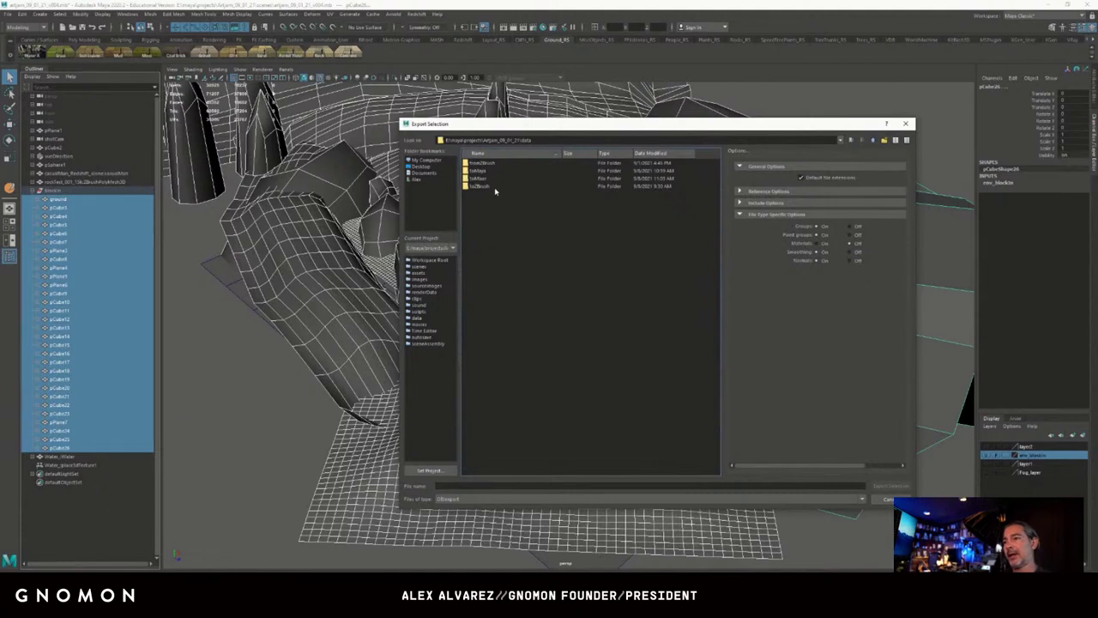
click(485, 187)
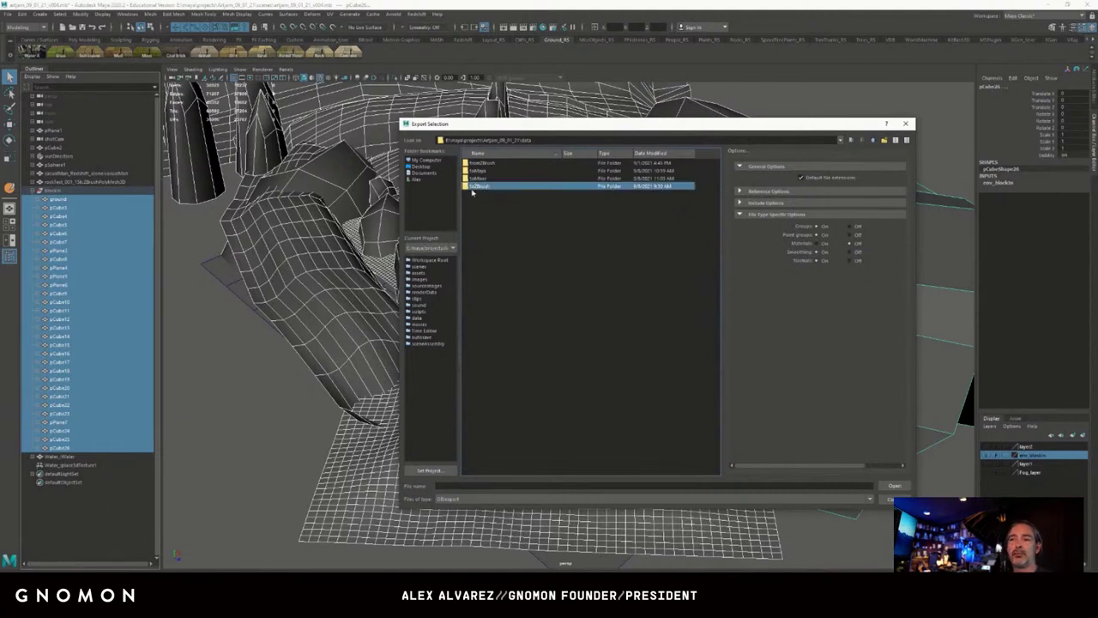
drag(518, 128, 542, 129)
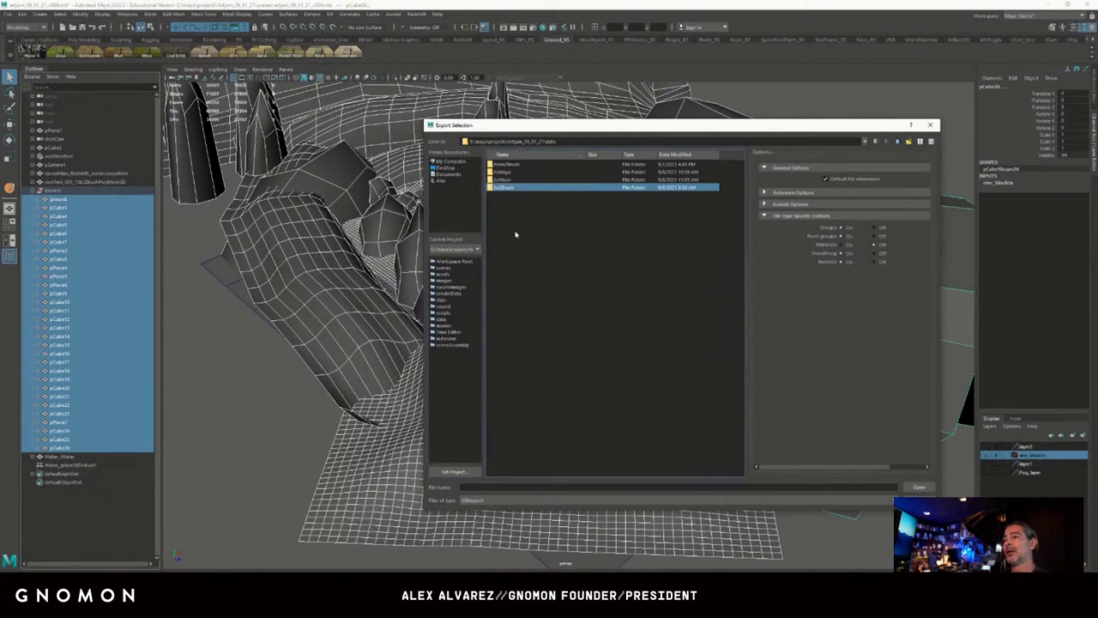
double_click(514, 190)
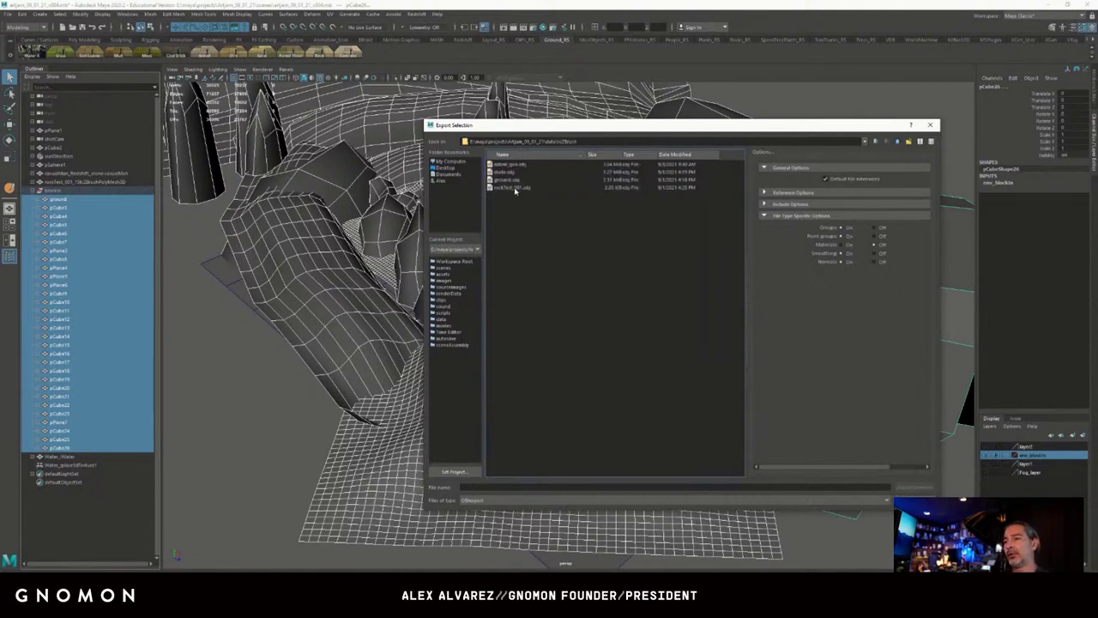
drag(560, 127, 583, 127)
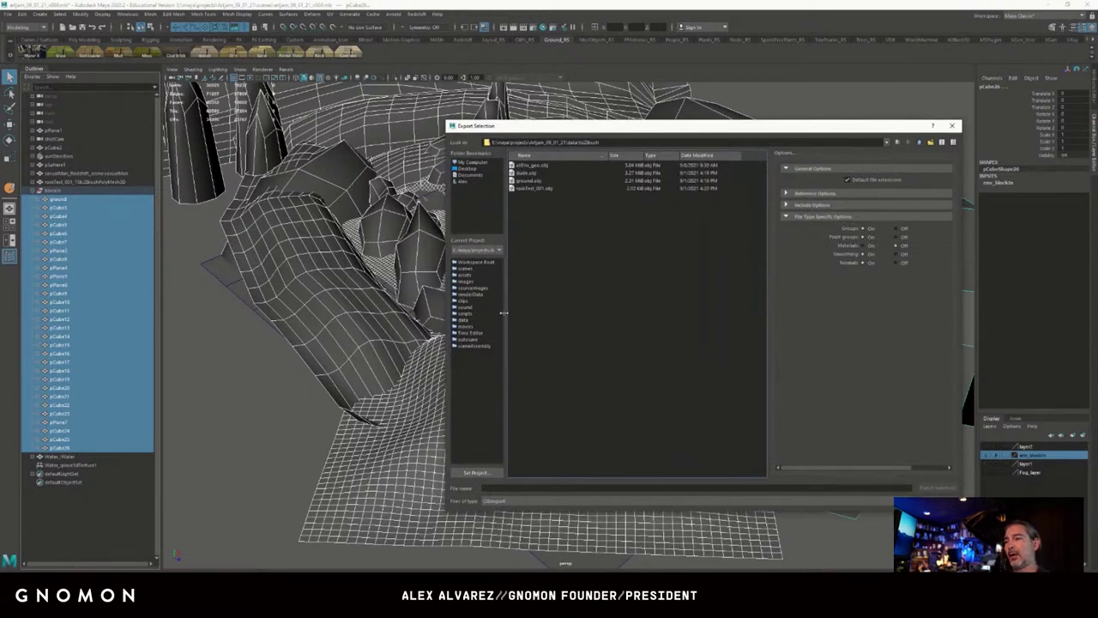
Name the OBJ file envBlockin_geo, export the selected blockin meshes, and clear the selection.
click(504, 487)
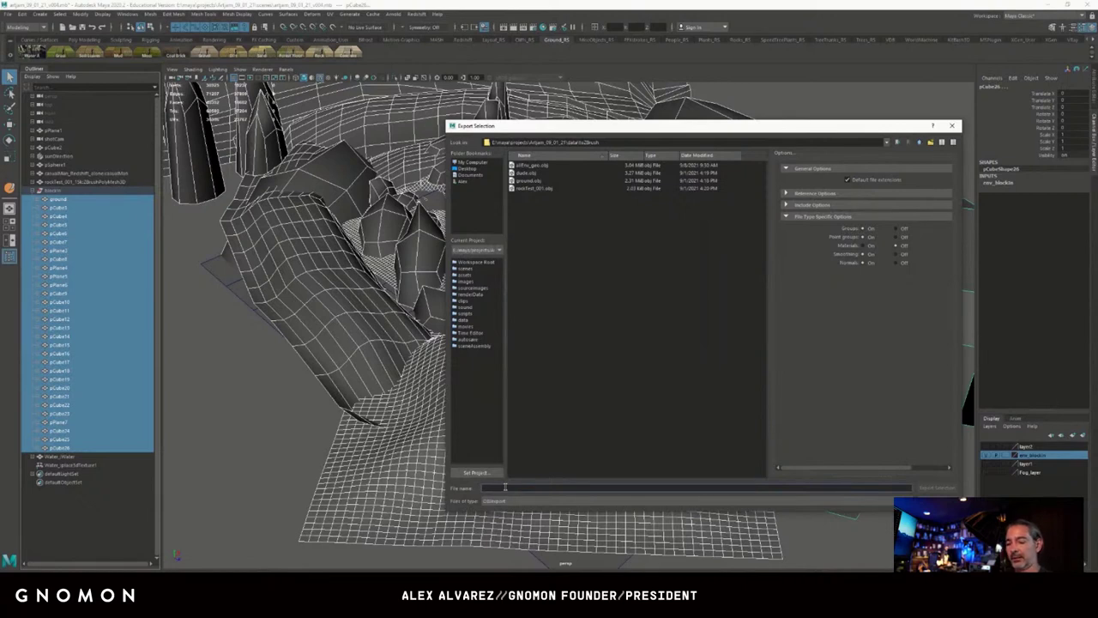
text(envBlockin_geo)
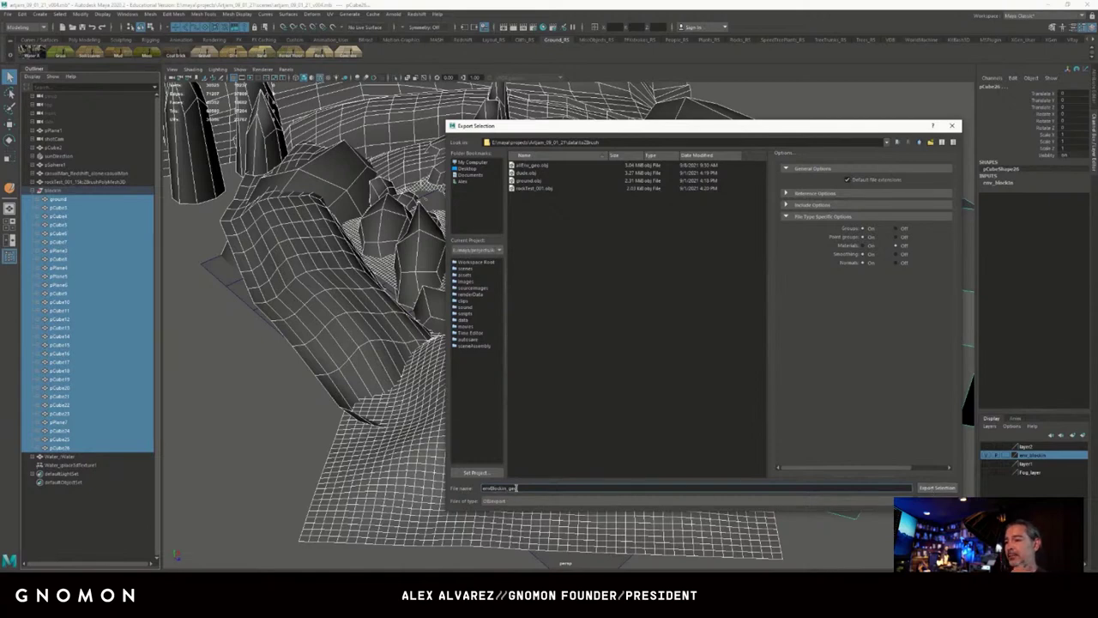
click(939, 487)
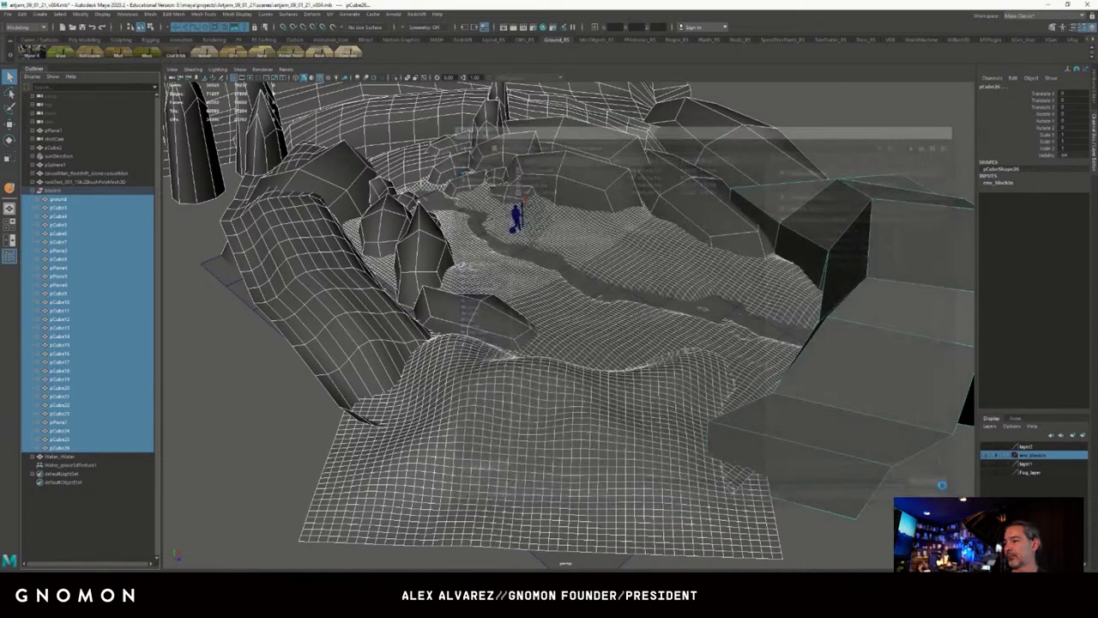
click(196, 354)
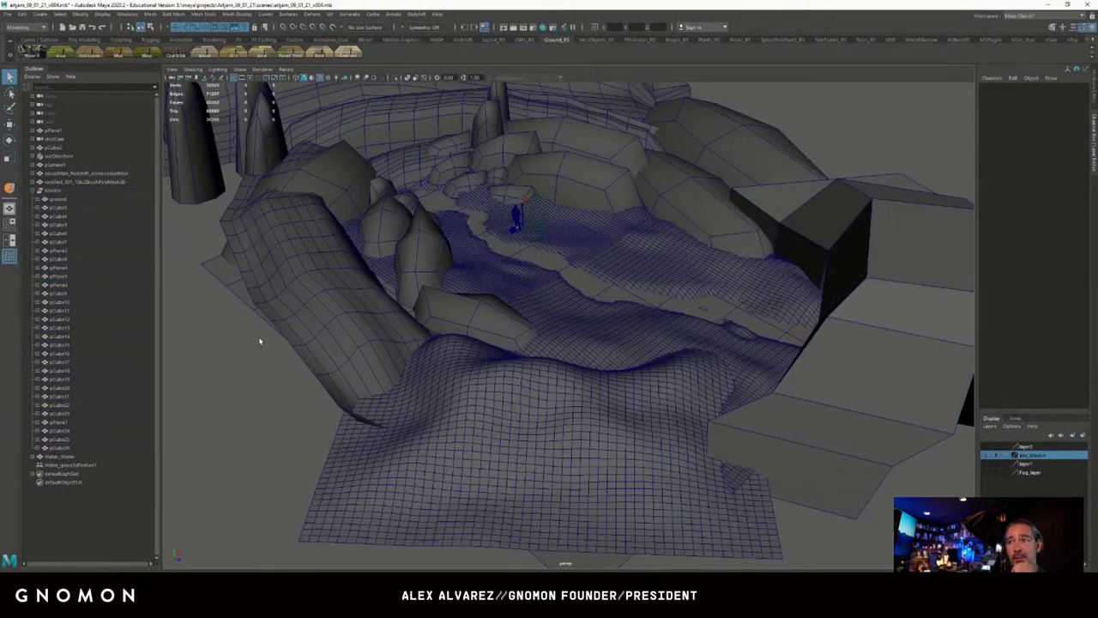
Highlight the blockin meshes from ground through pCube26 once more, clear the selection, and switch to ZBrush.
drag(47, 199, 72, 451)
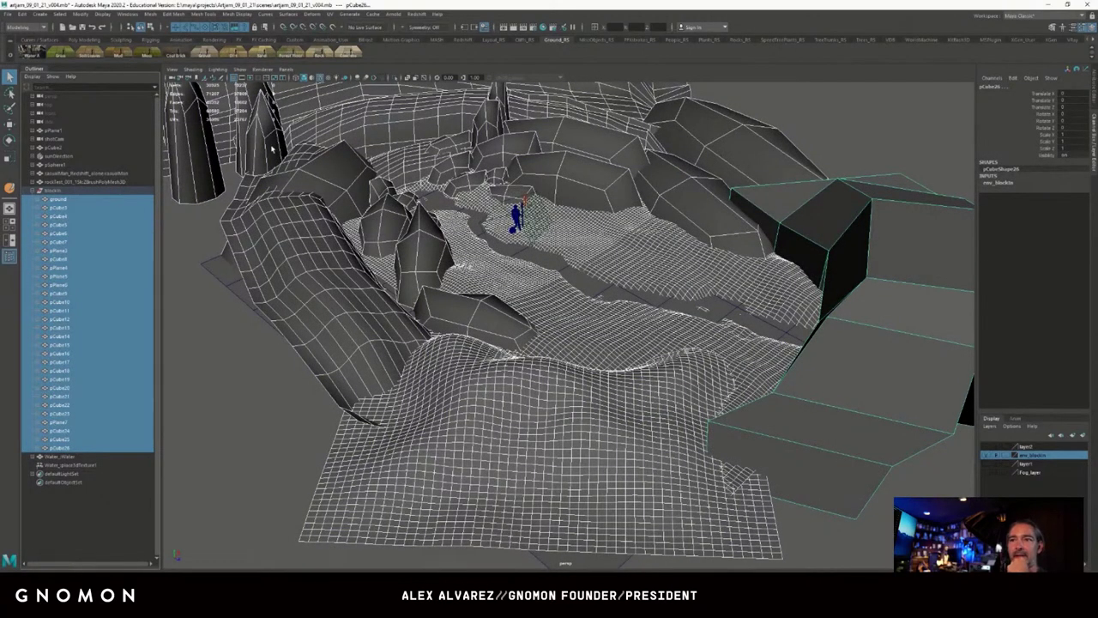
click(263, 427)
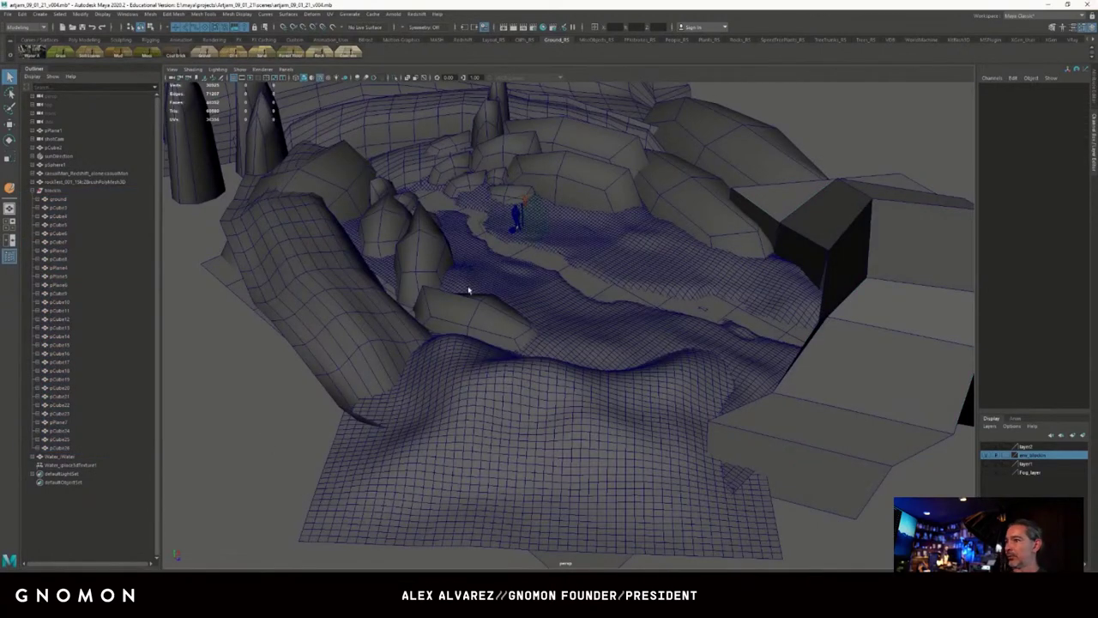
click(315, 603)
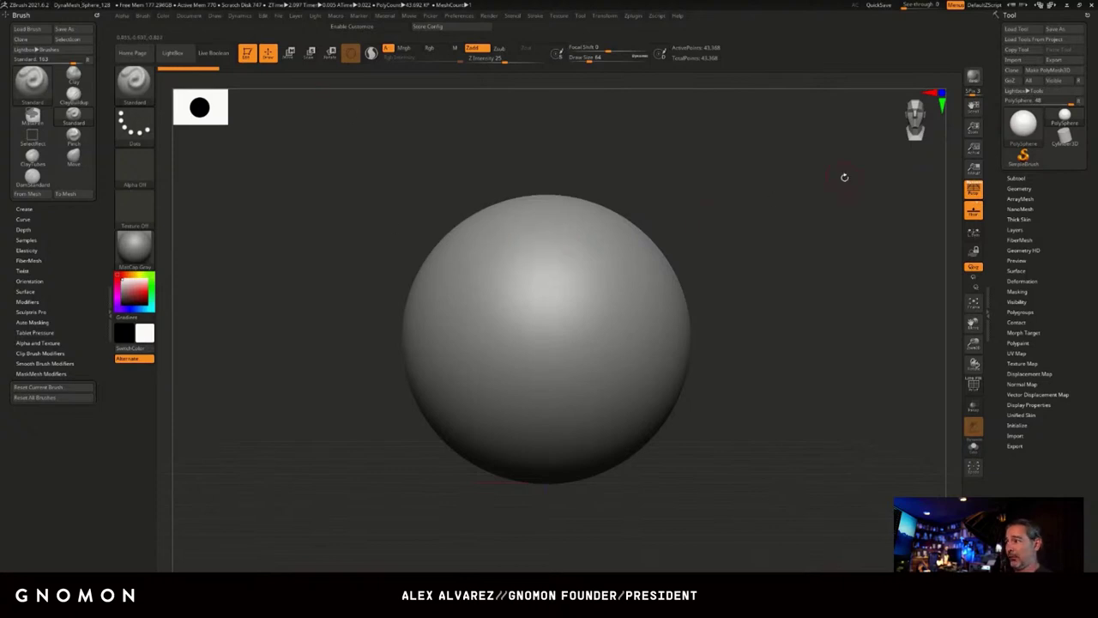
Switch the active tool from the sphere to SimpleBrush and choose the PolyMesh3D star as the current tool.
click(1024, 156)
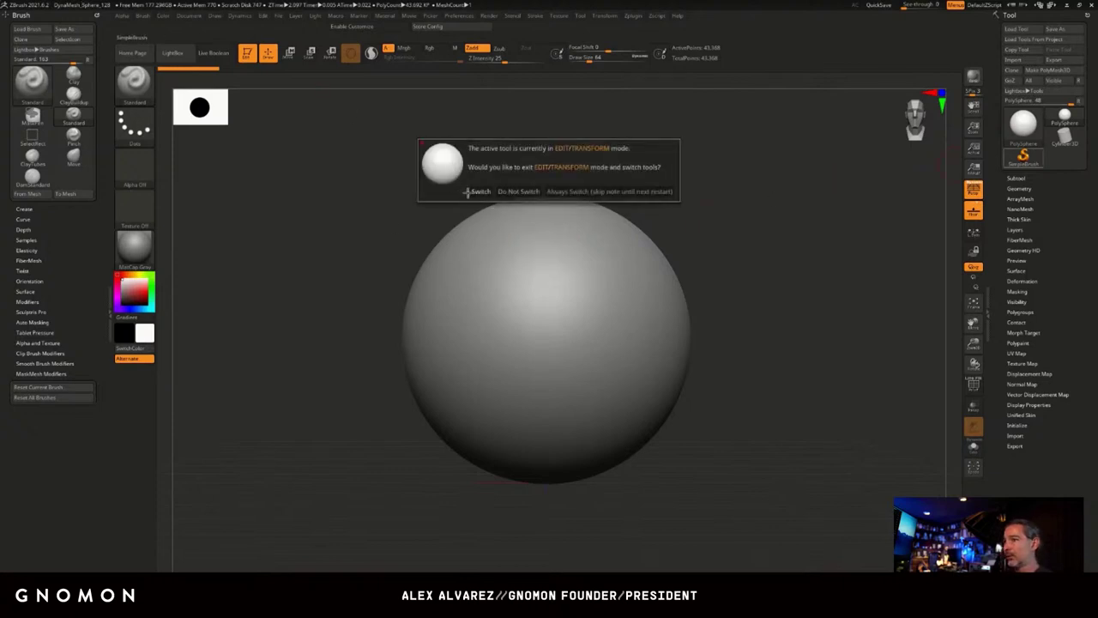
click(1023, 125)
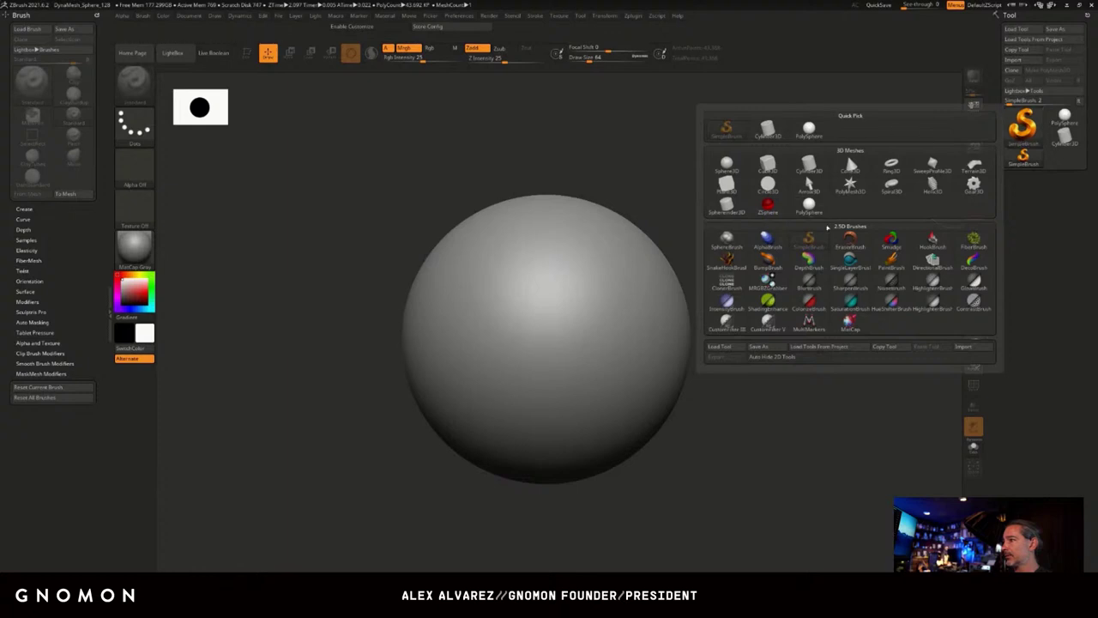
click(849, 183)
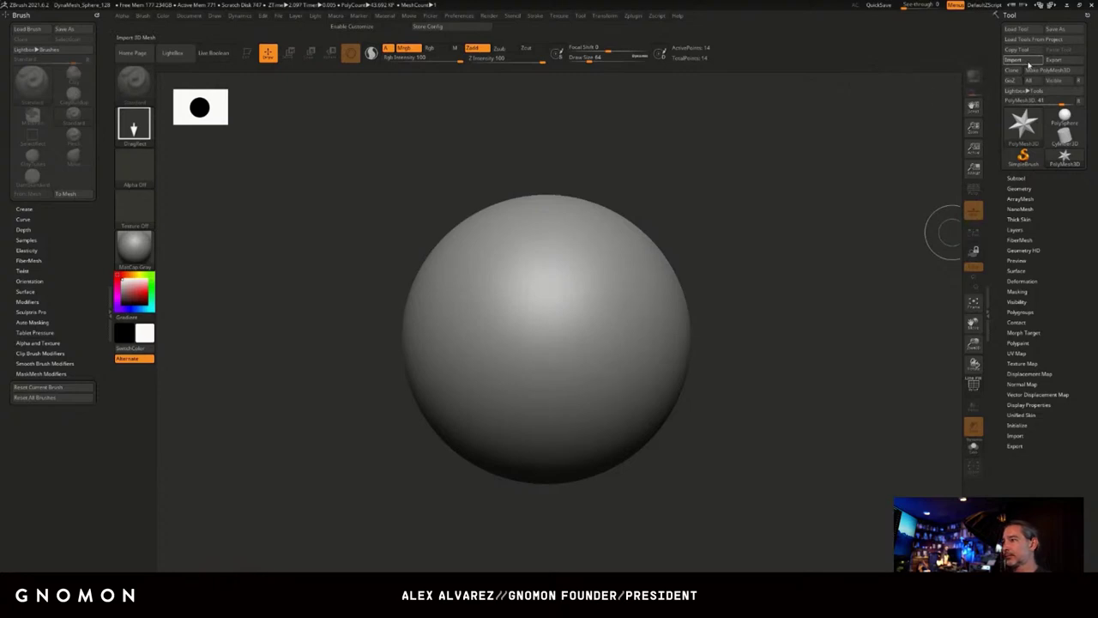
Import envBlockin_geo.obj from the toZBrush folder inside the Maya project's data folder.
click(1028, 65)
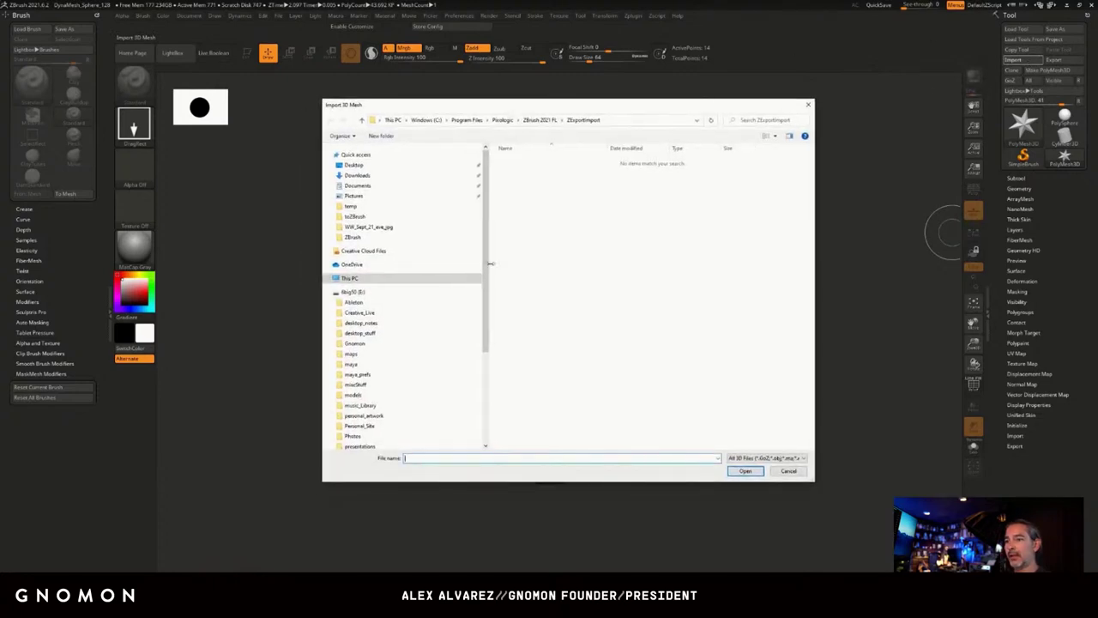
click(375, 363)
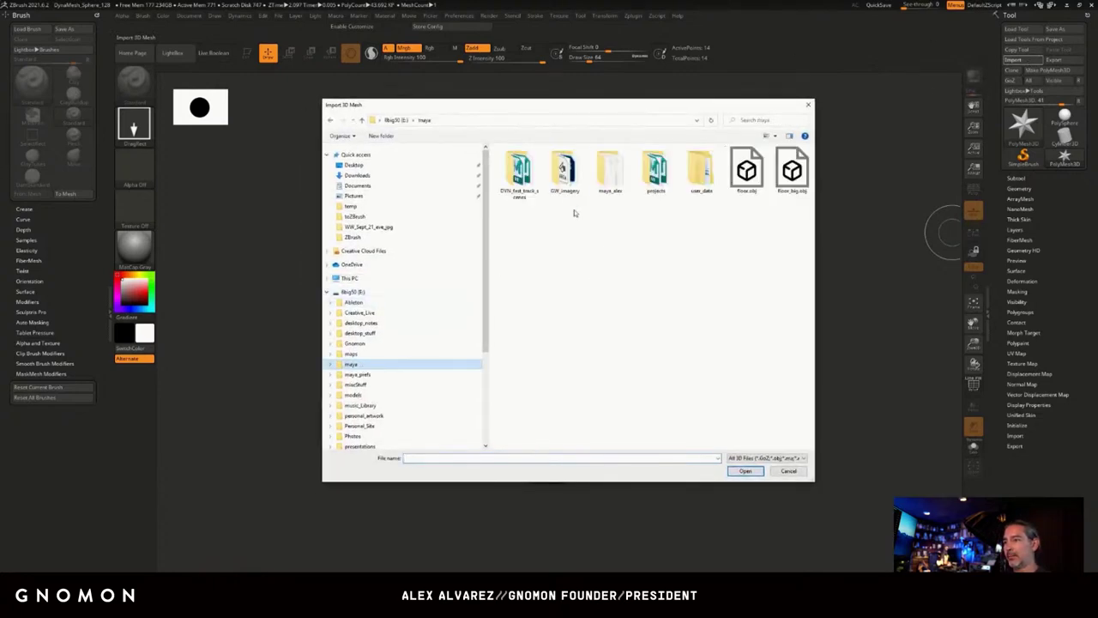
double_click(655, 171)
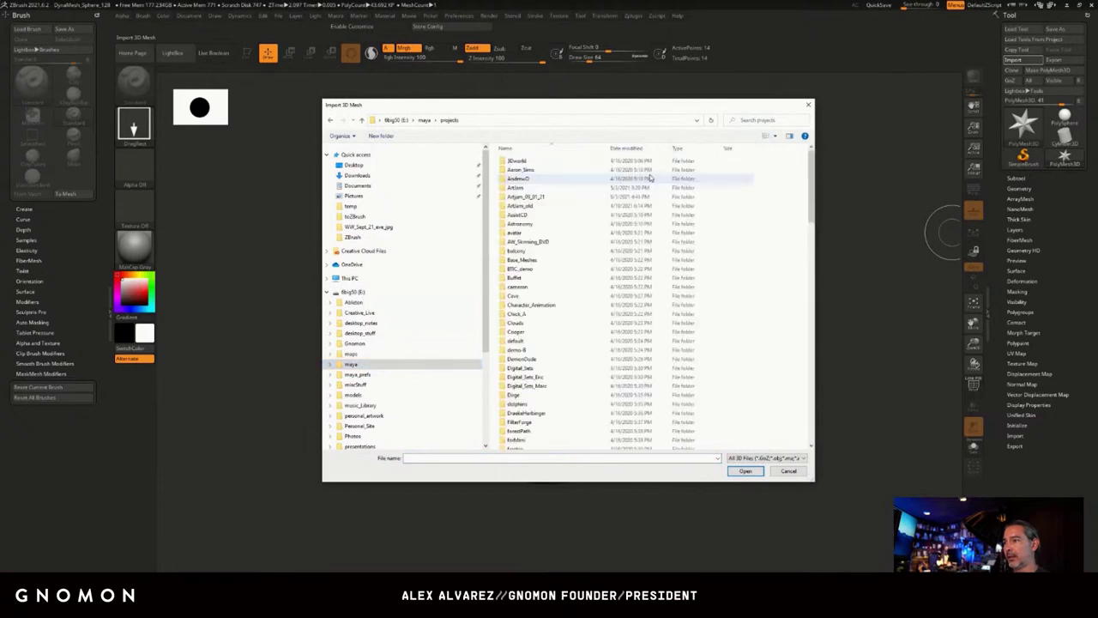
double_click(553, 196)
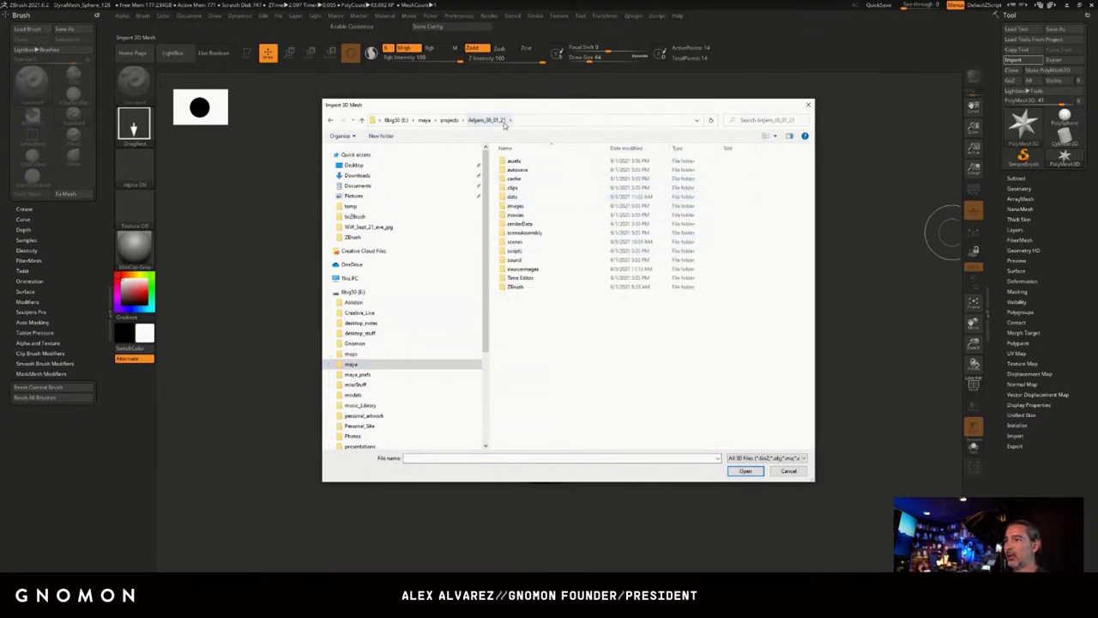
click(519, 198)
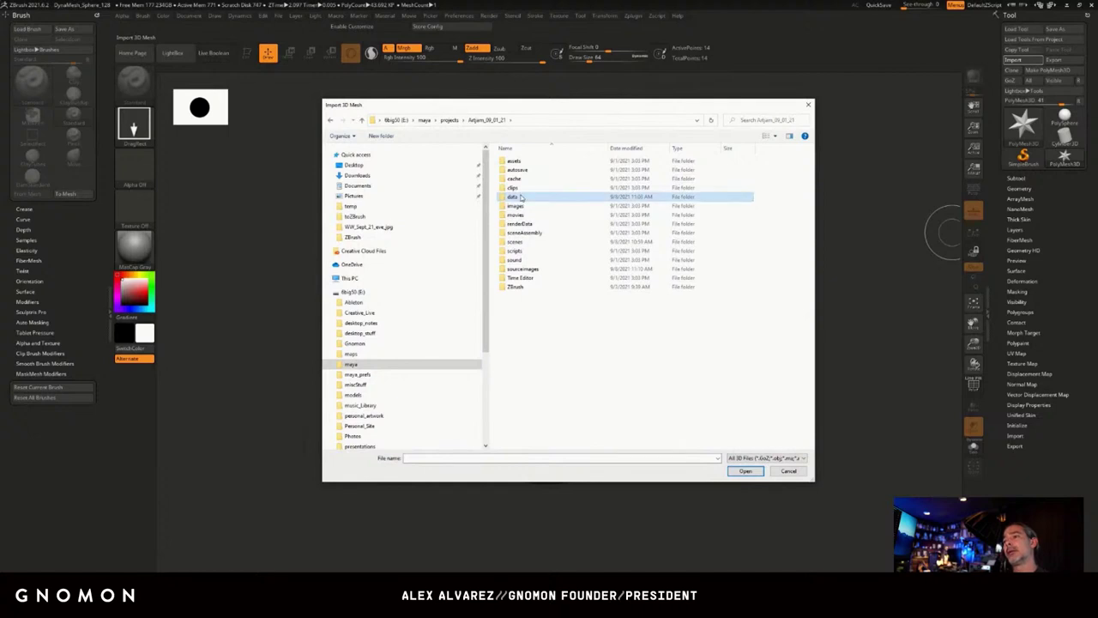
double_click(520, 197)
double_click(519, 188)
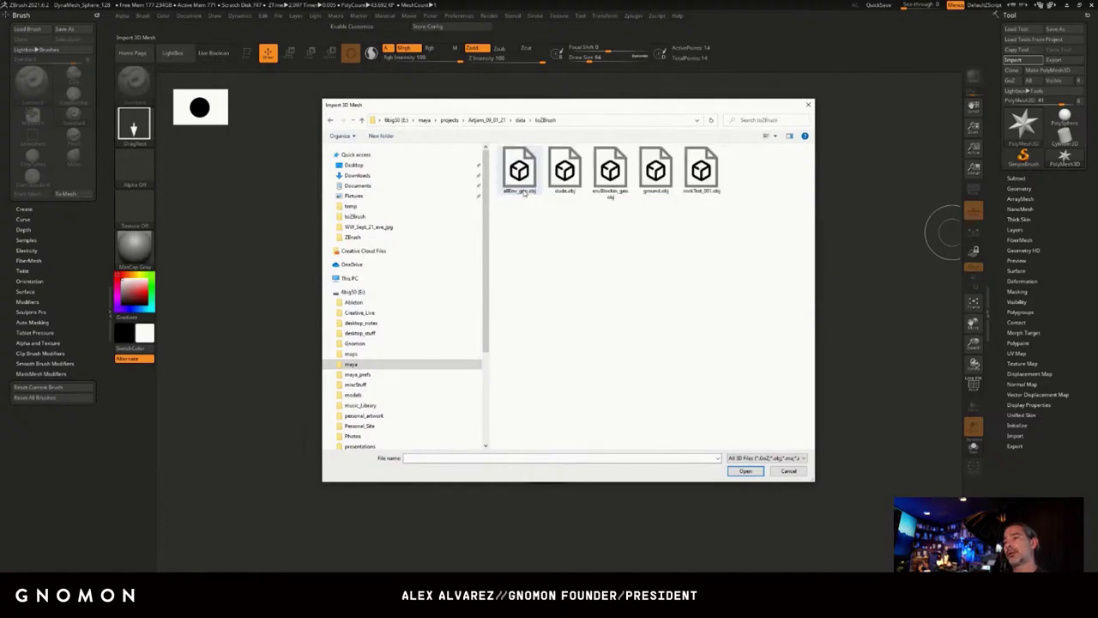
click(613, 190)
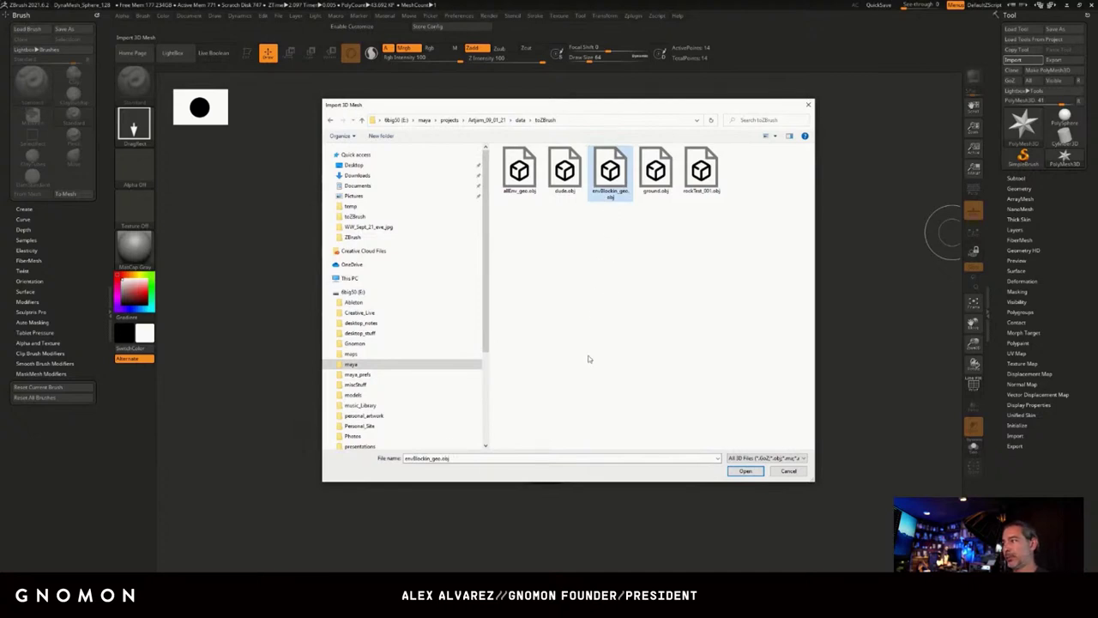
click(757, 472)
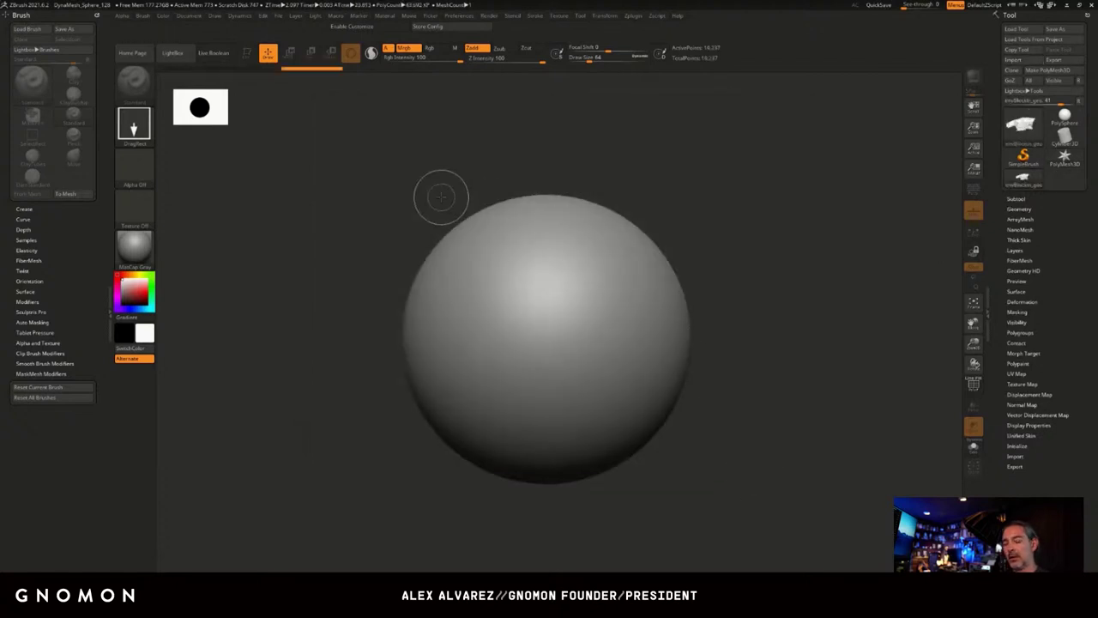
Clear the canvas, draw the imported envBlockin_geo mesh on it, and enter Edit mode.
key(ctrl+n)
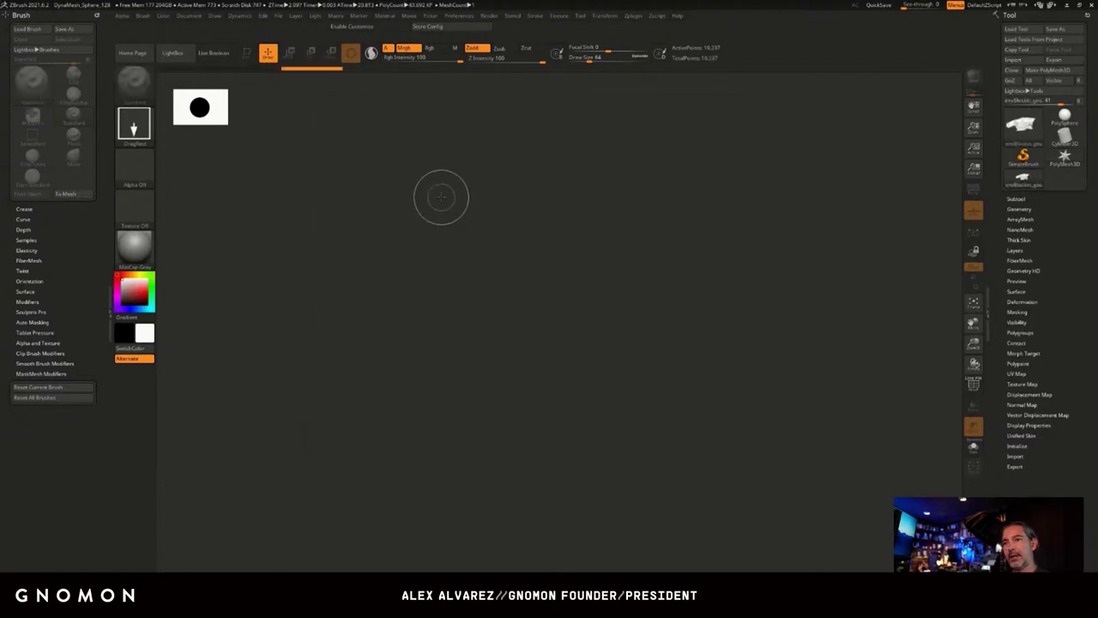
drag(501, 334, 525, 506)
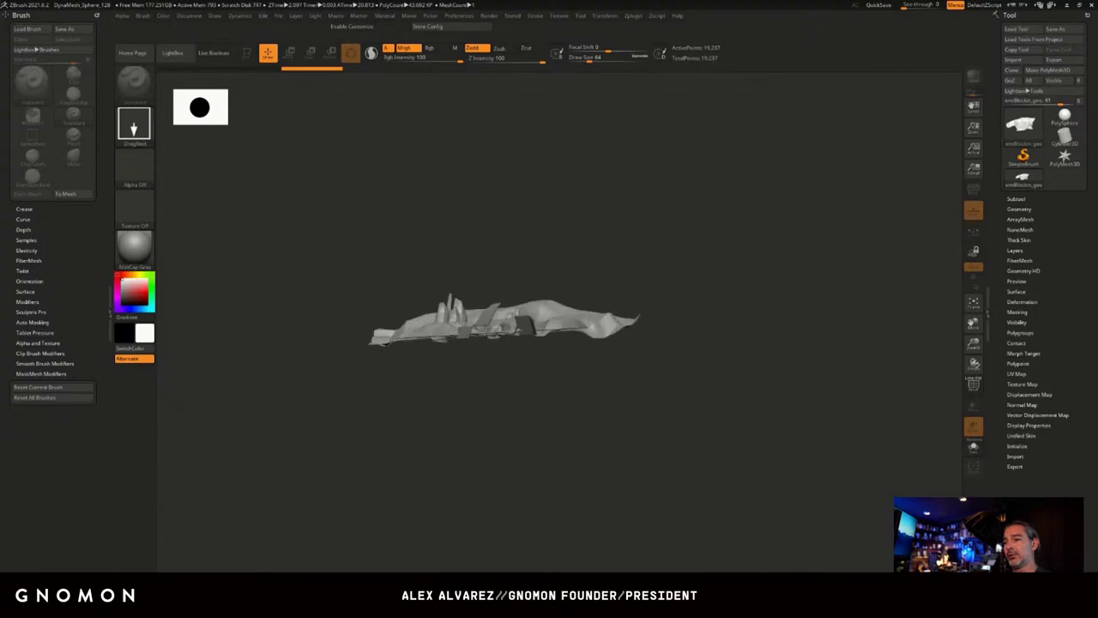
click(247, 53)
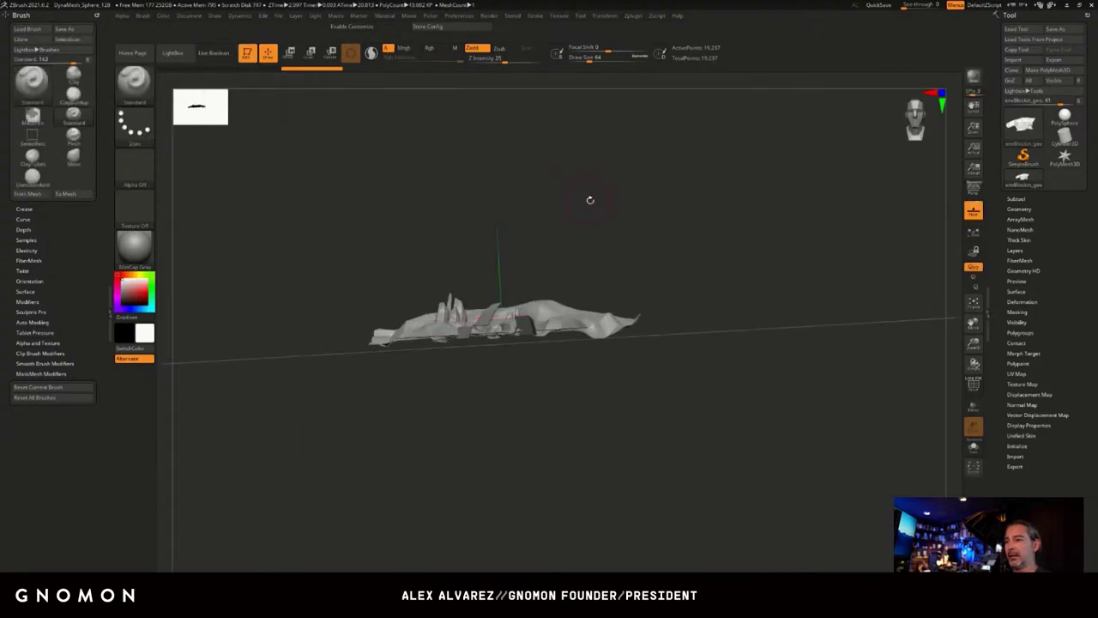
Hide the floor grid and turn on perspective for the view of the canyon mesh.
drag(590, 200, 721, 208)
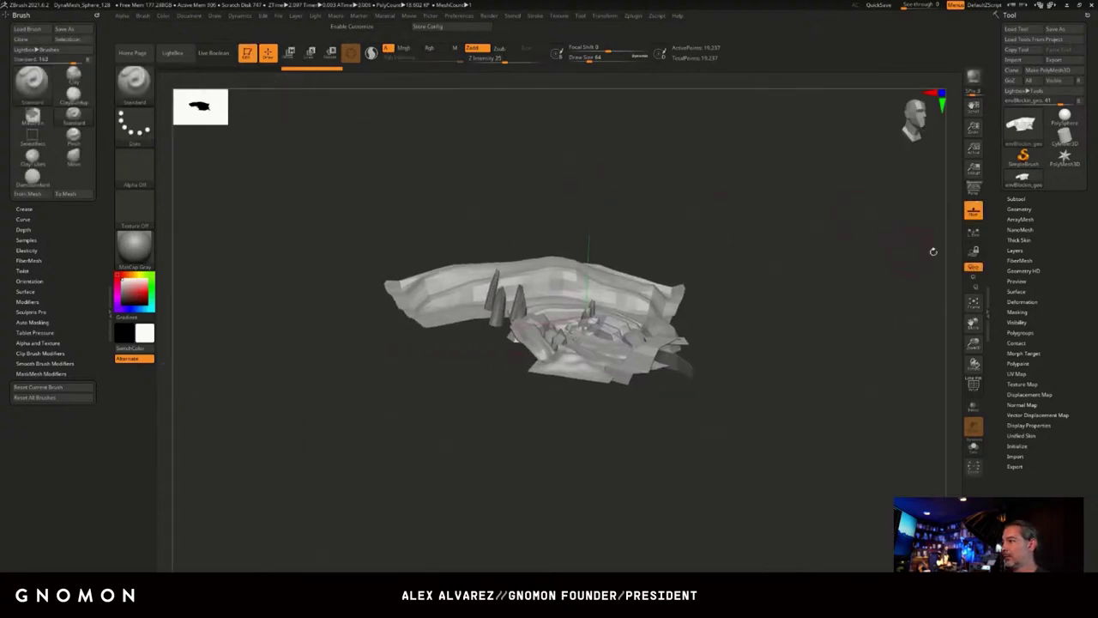
click(973, 211)
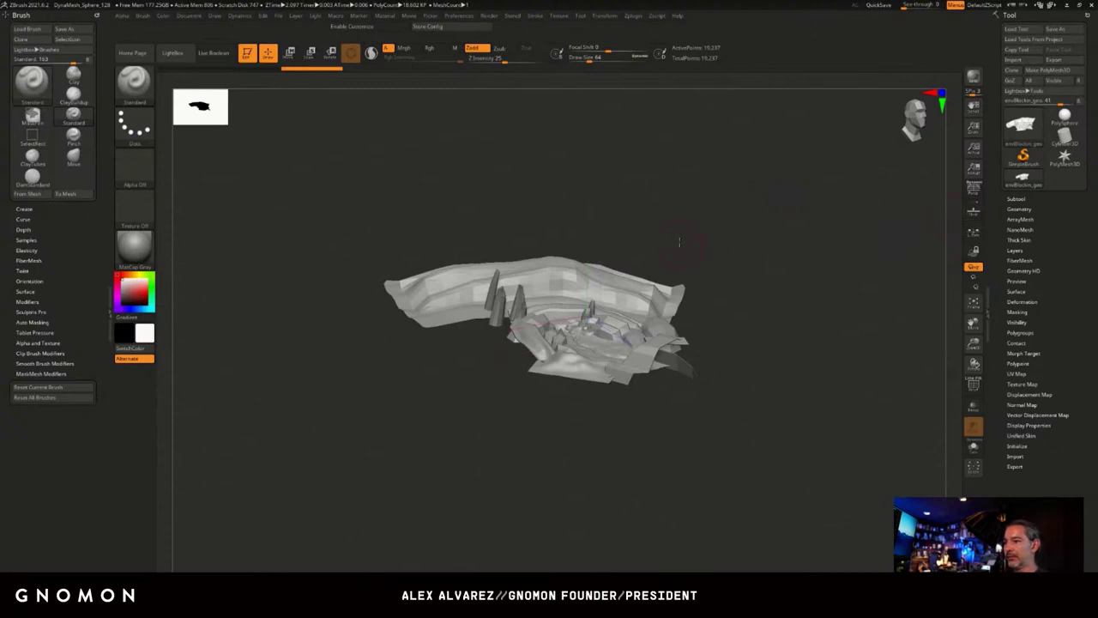
alt+drag(679, 241, 705, 296)
key(p)
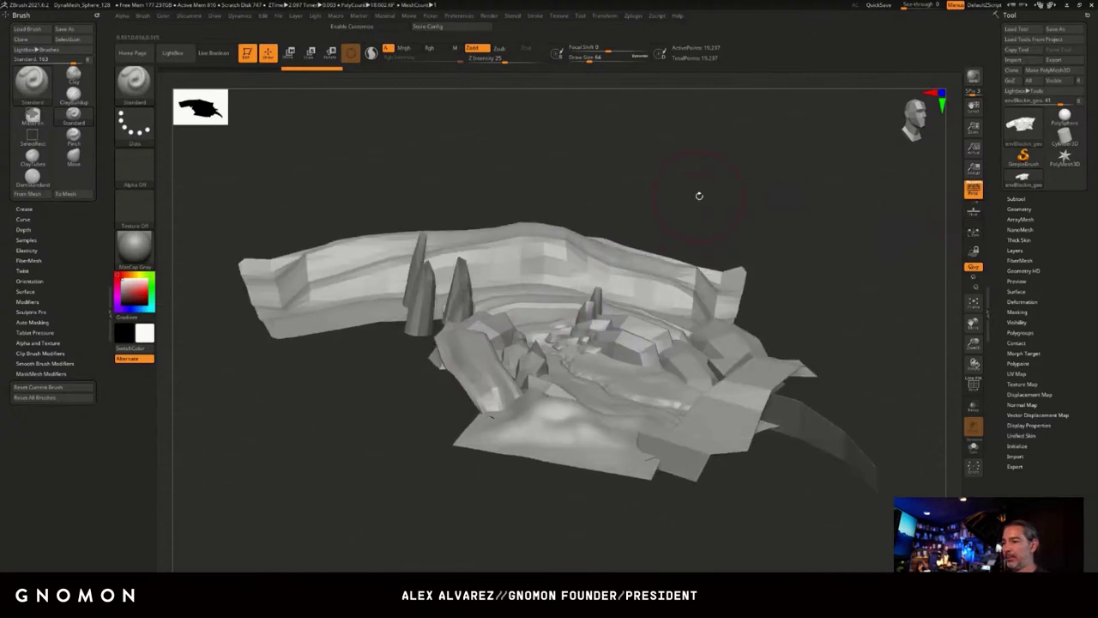
drag(724, 200, 696, 191)
alt+drag(786, 201, 788, 212)
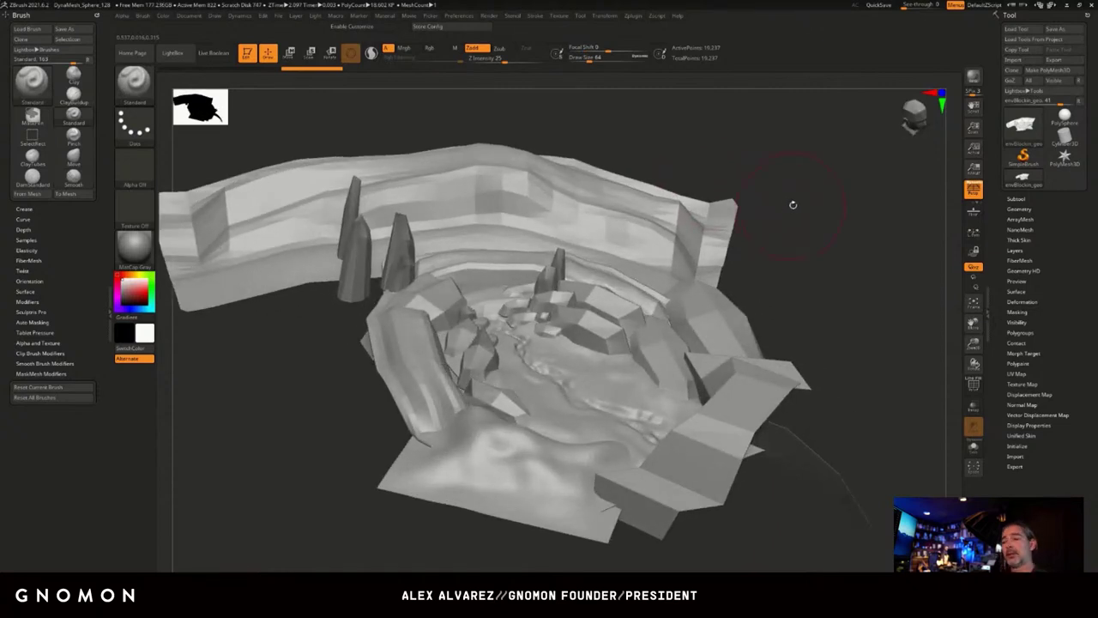
alt+drag(796, 174, 833, 198)
Expand the Subtool section and its Split options for the imported envBlockin_geo mesh.
click(1015, 198)
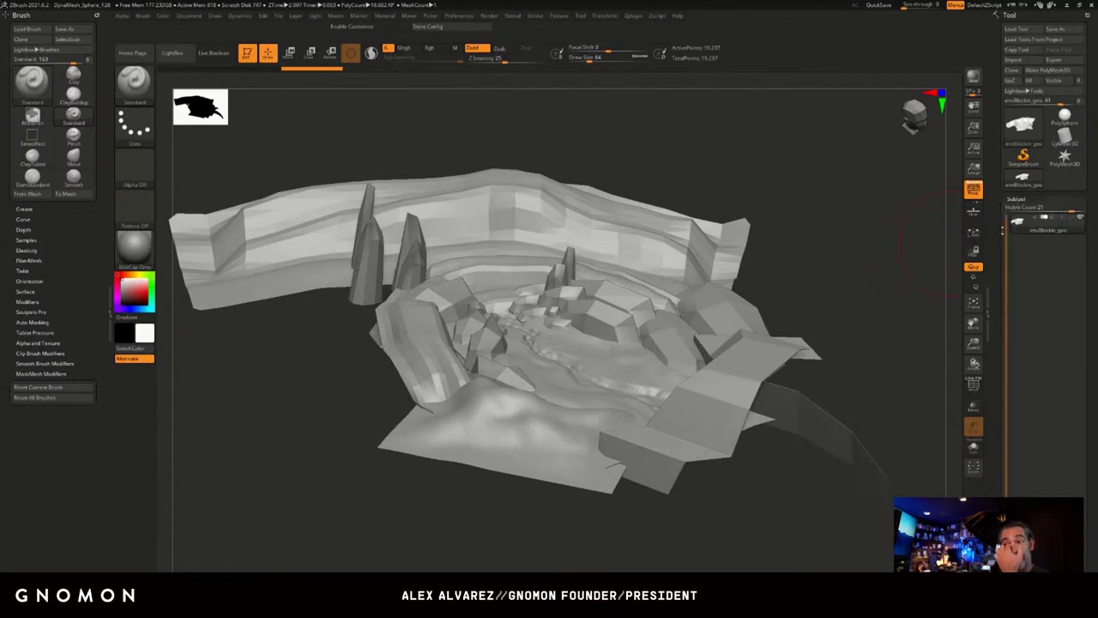
mouse_move(846, 248)
mouse_down()
mouse_move(836, 251)
mouse_move(848, 260)
mouse_move(841, 248)
mouse_up()
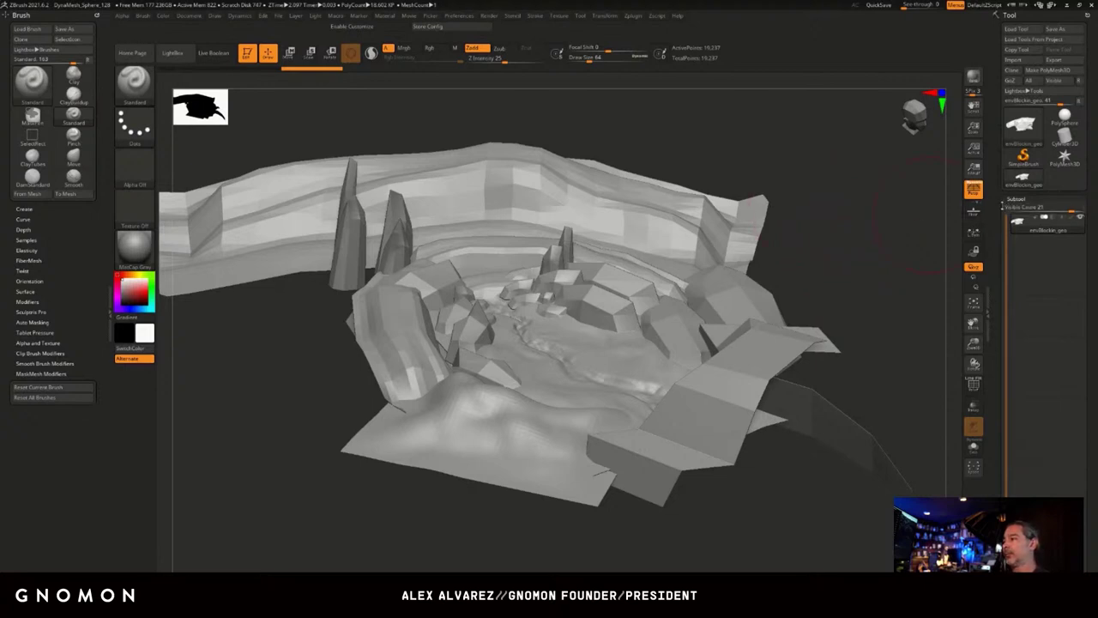
drag(1001, 206, 998, 121)
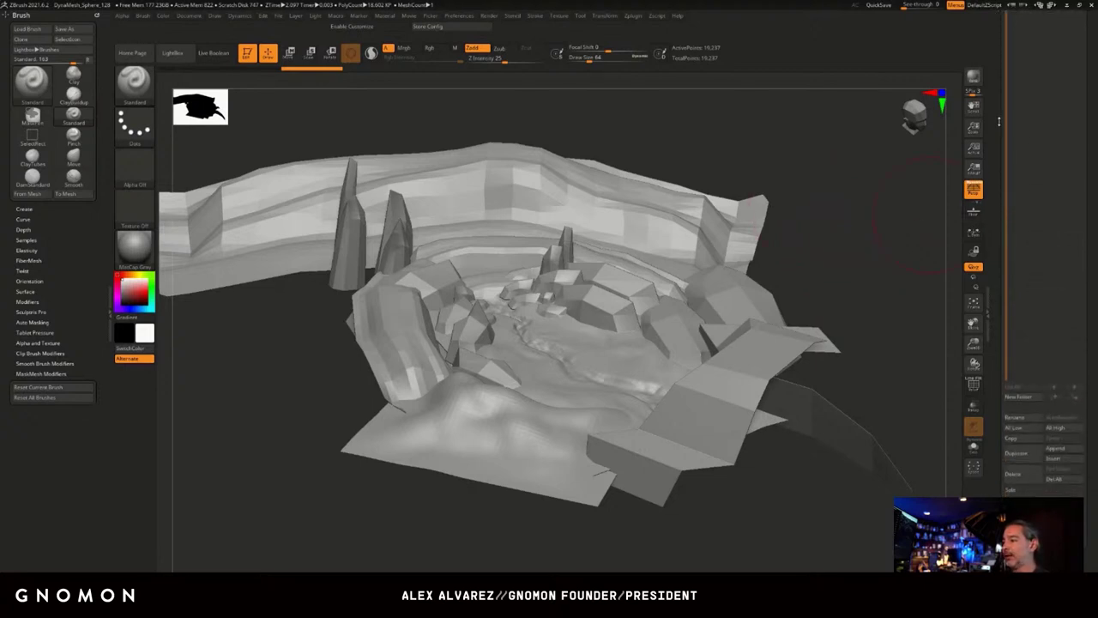
drag(1000, 324, 1002, 227)
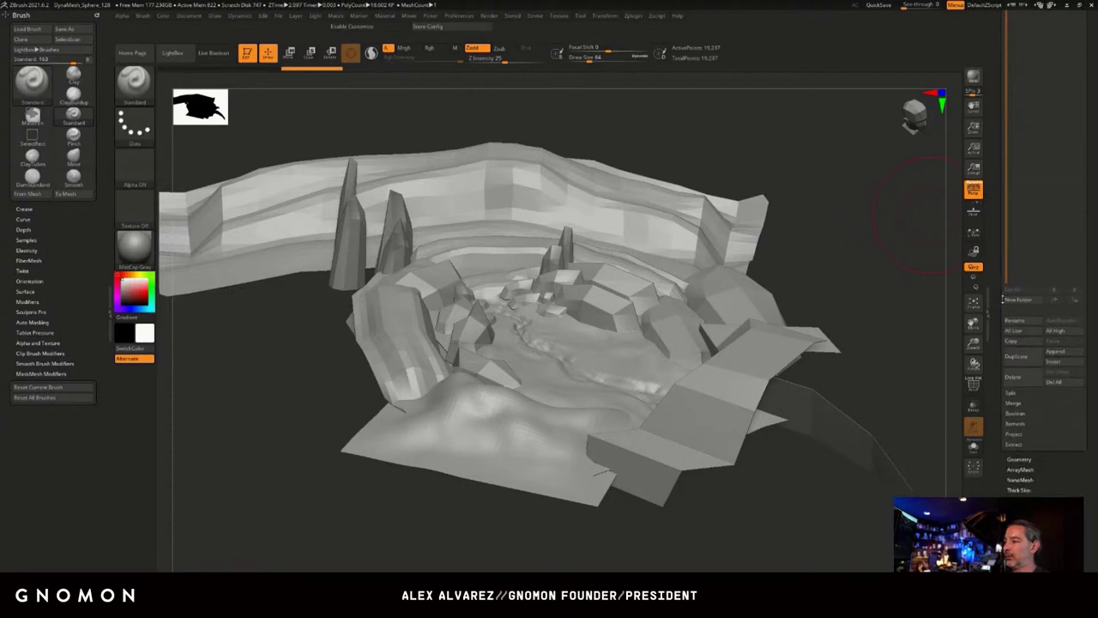
click(1012, 392)
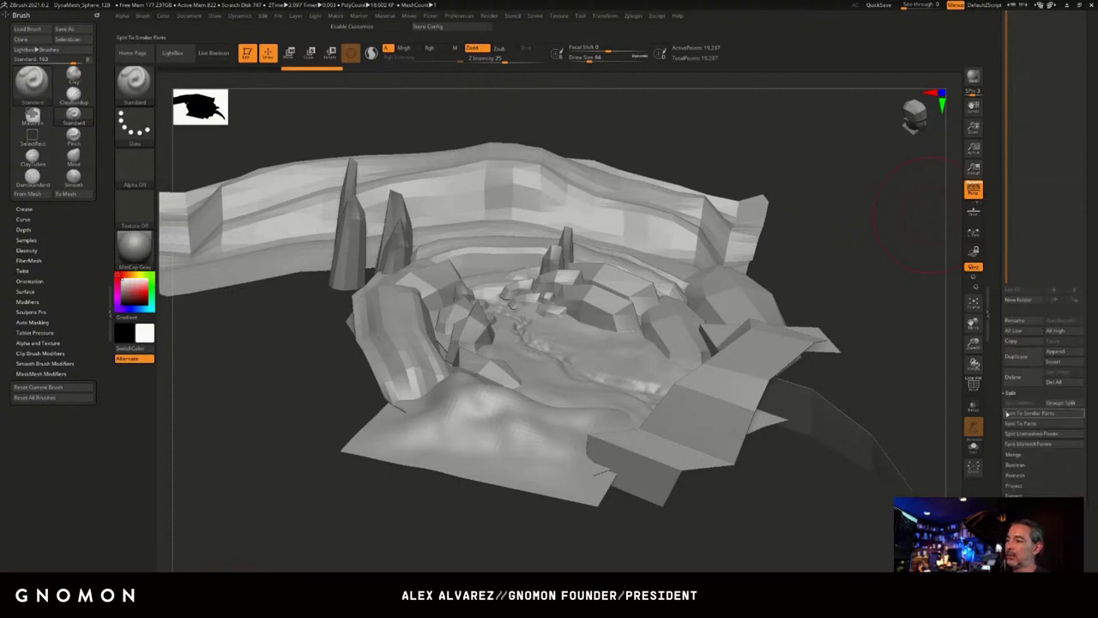
Review the subtool list and Split options, and read the help description for Split To Similar Parts.
drag(999, 412, 999, 404)
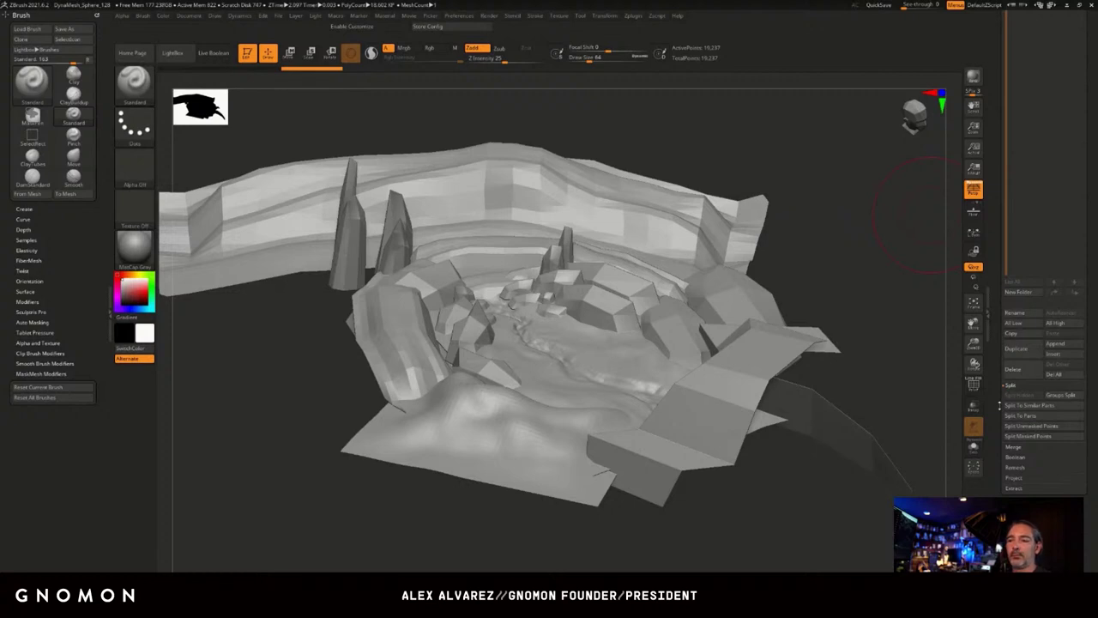
drag(1000, 199, 999, 465)
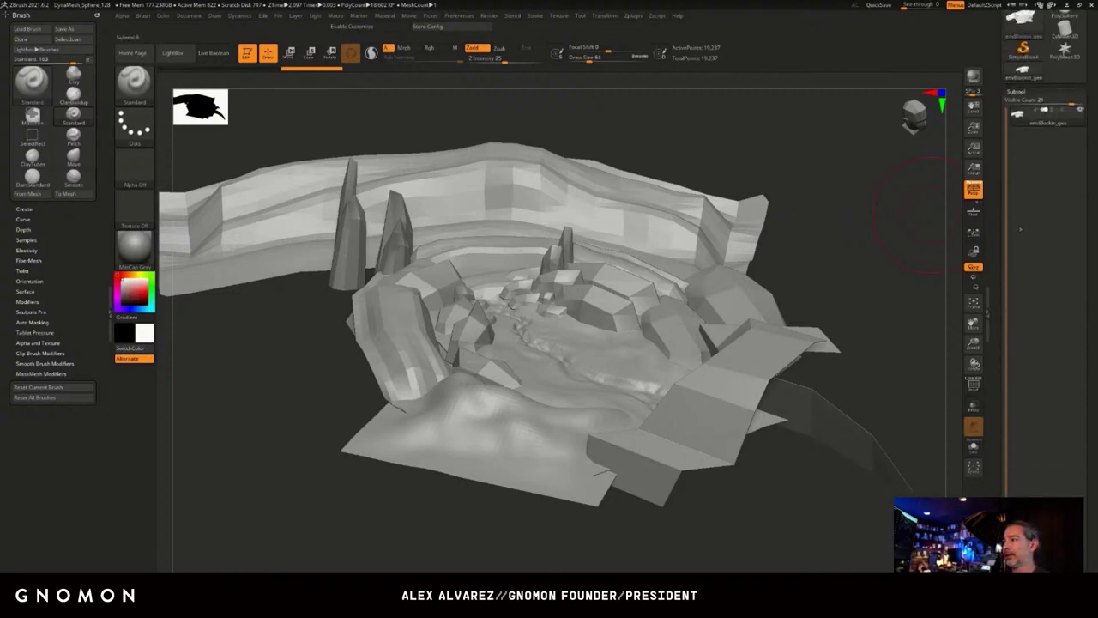
scroll(1005, 369, down, 10)
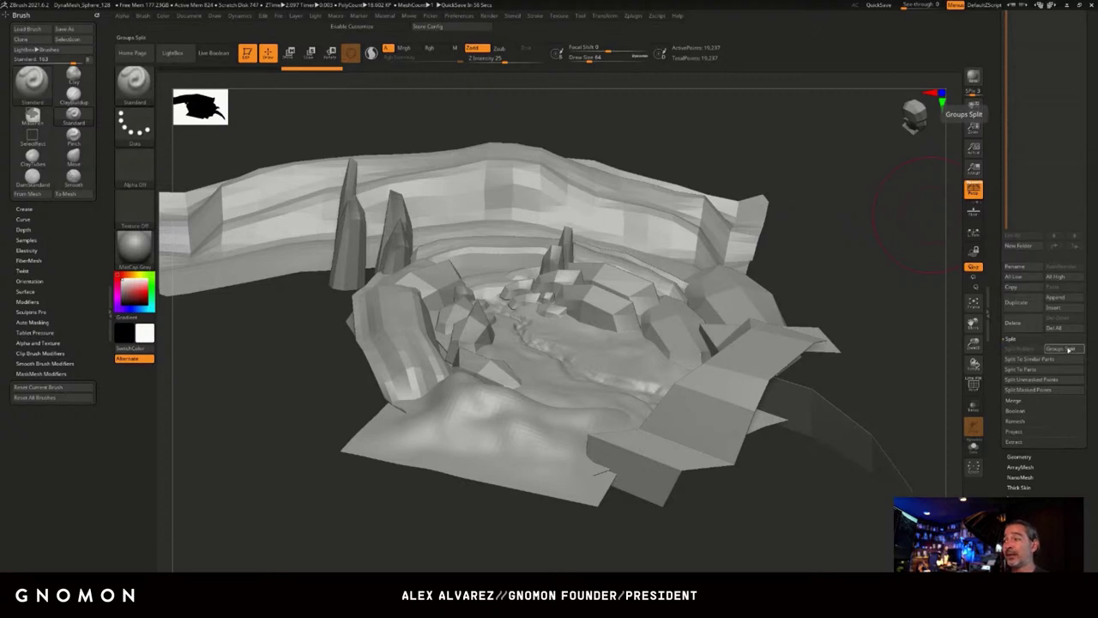
key(ctrl)
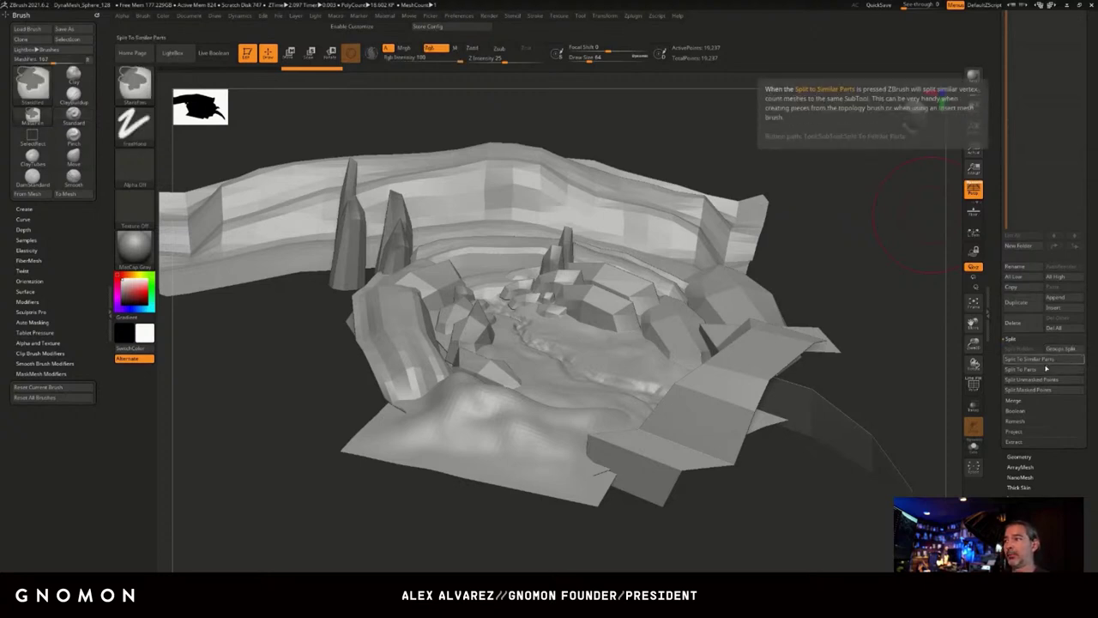
mouse_move(1040, 384)
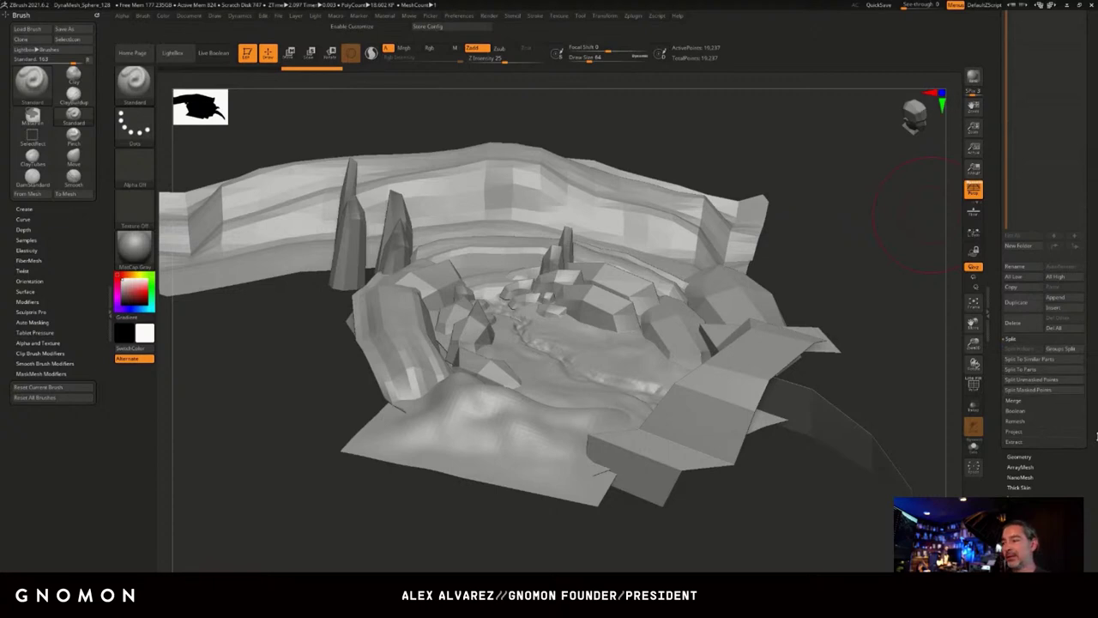
drag(996, 366, 997, 363)
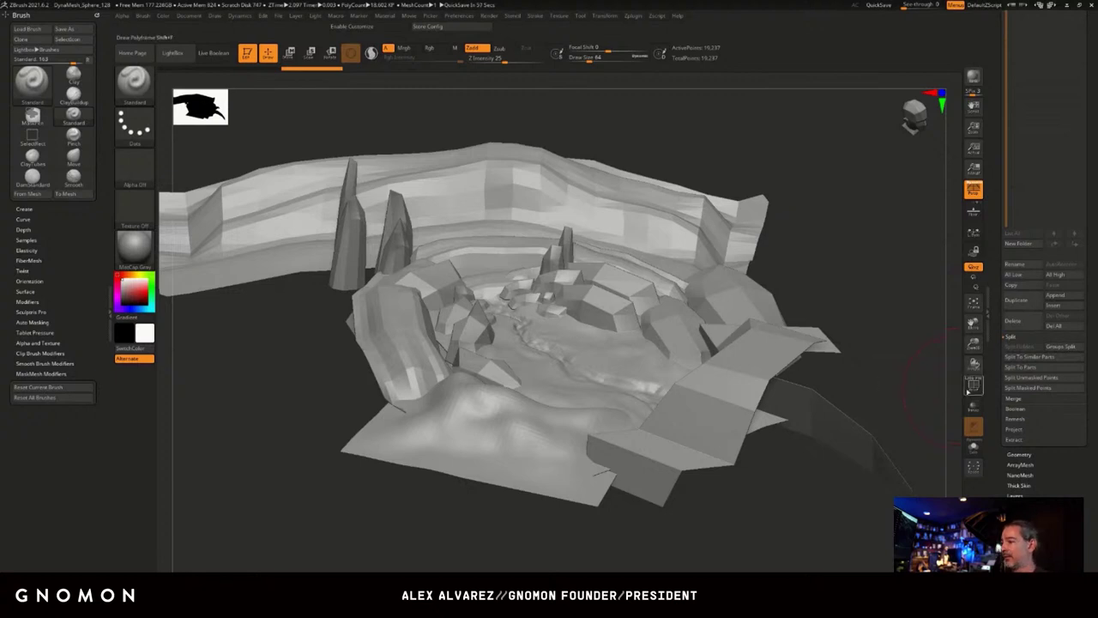
Display the PolyFrame to inspect the canyon mesh's polygroups and wireframe, and turn it off again.
click(973, 387)
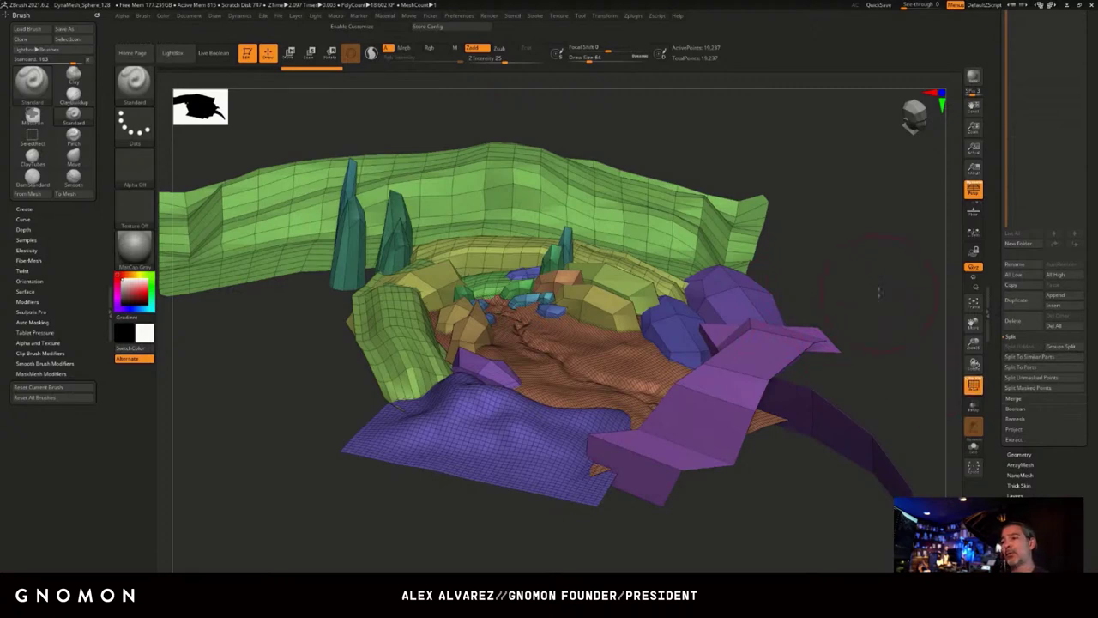
alt+drag(879, 292, 856, 265)
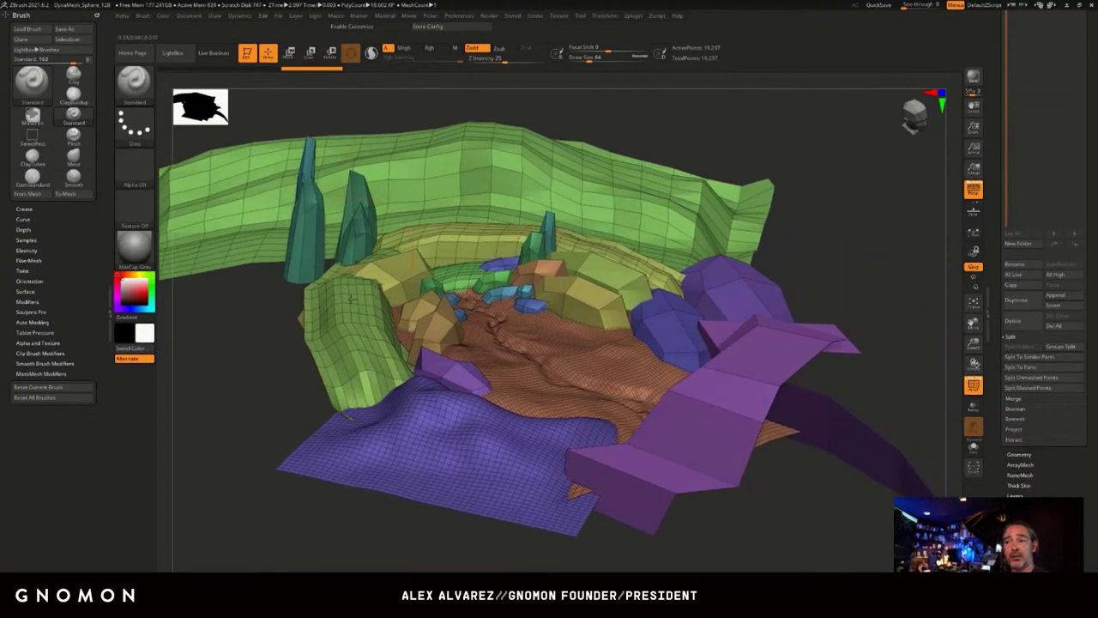
mouse_move(806, 238)
mouse_down()
mouse_move(829, 228)
mouse_move(825, 241)
mouse_up()
click(973, 385)
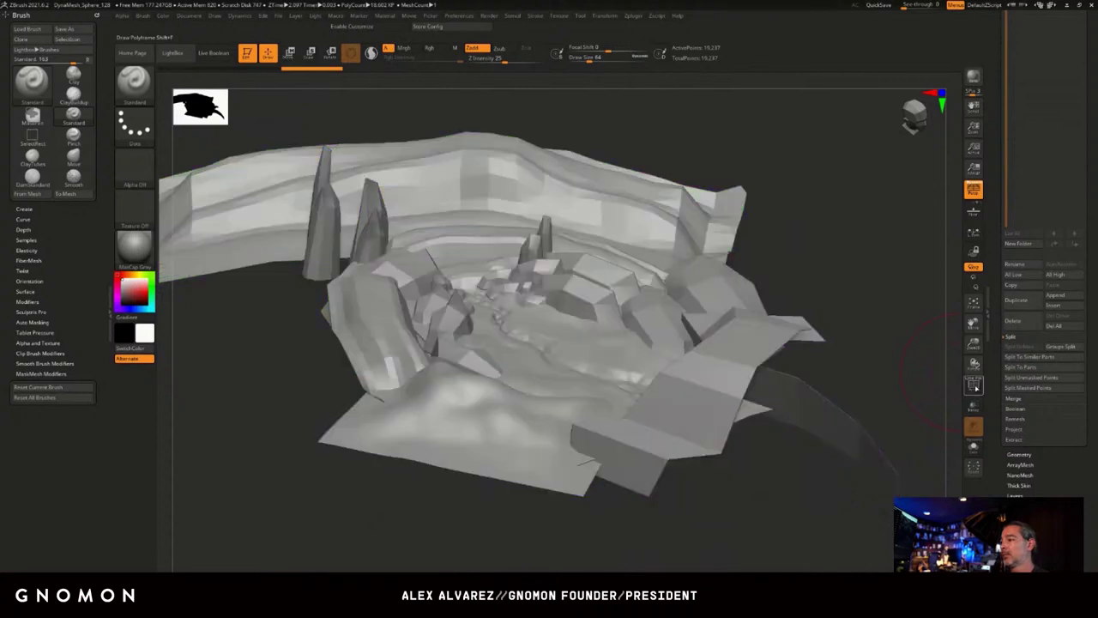
Split the envBlockin_geo mesh into separate subtools by polygroup with Groups Split, and accept the non-undoable operation.
click(1063, 347)
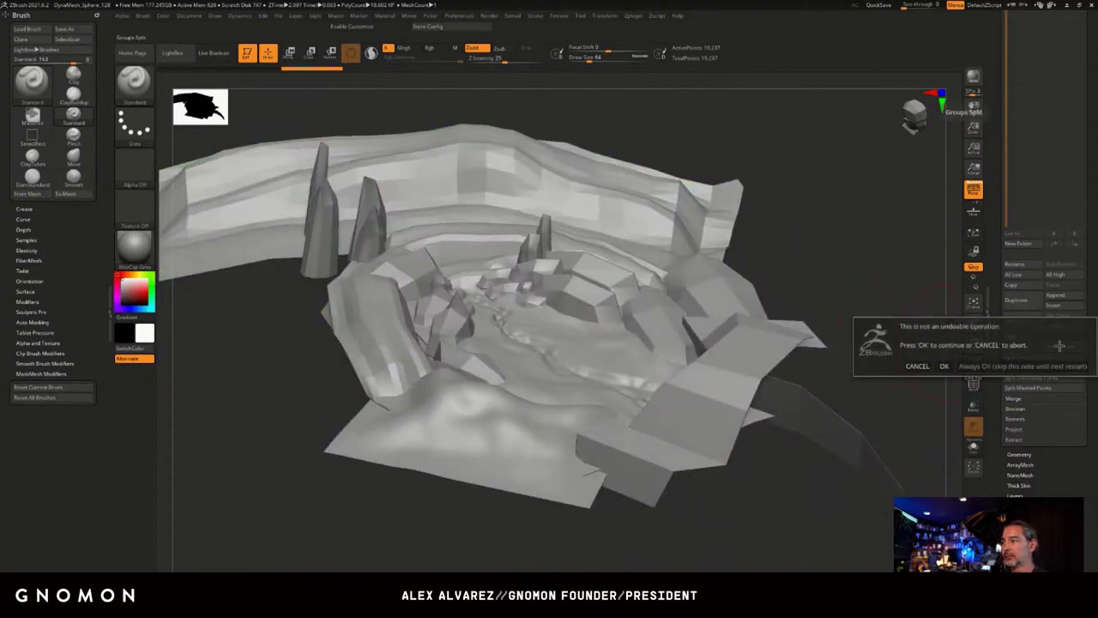
click(943, 366)
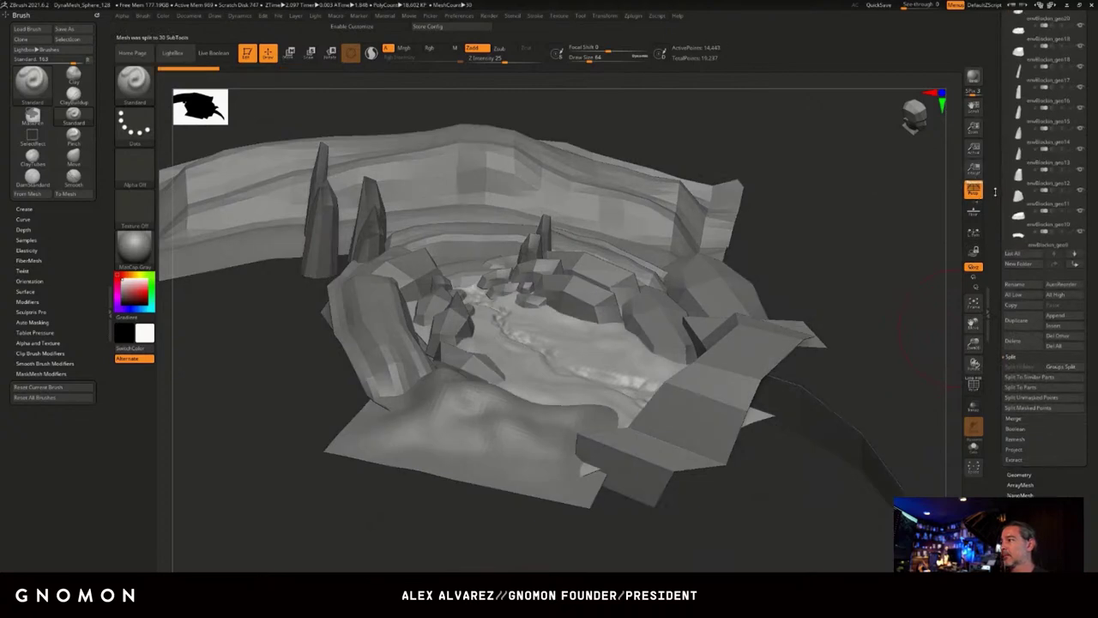
scroll(995, 192, up, 10)
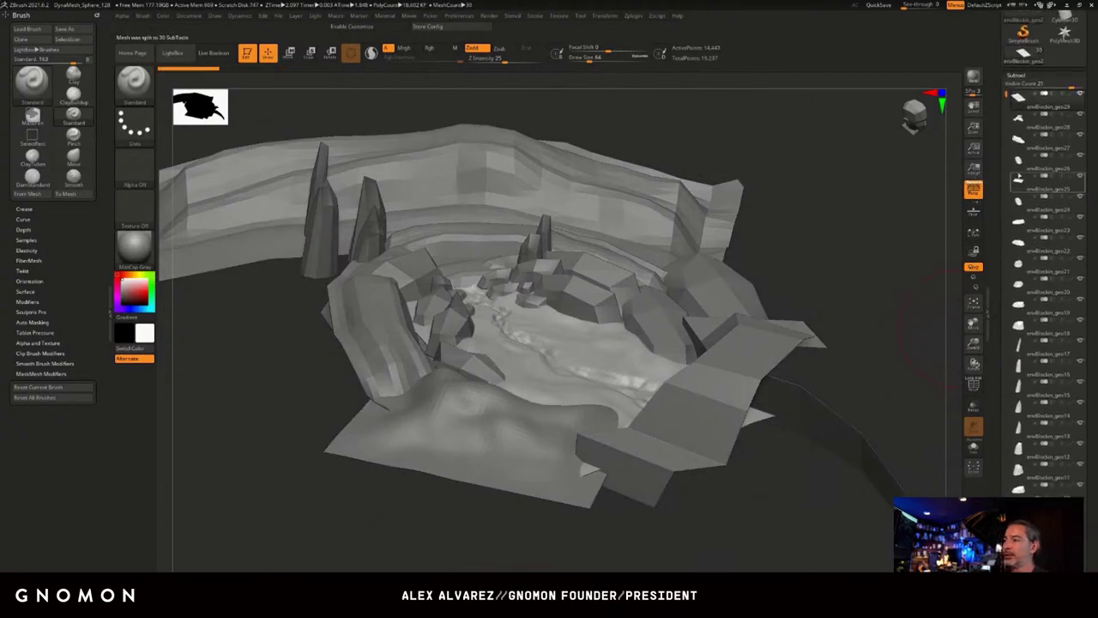
Display the PolyFrame, activate individual boulder, cliff and ledge subtools in turn to check the split, and hide the PolyFrame again.
mouse_move(1005, 96)
mouse_down()
mouse_move(1004, 285)
mouse_move(997, 85)
mouse_up()
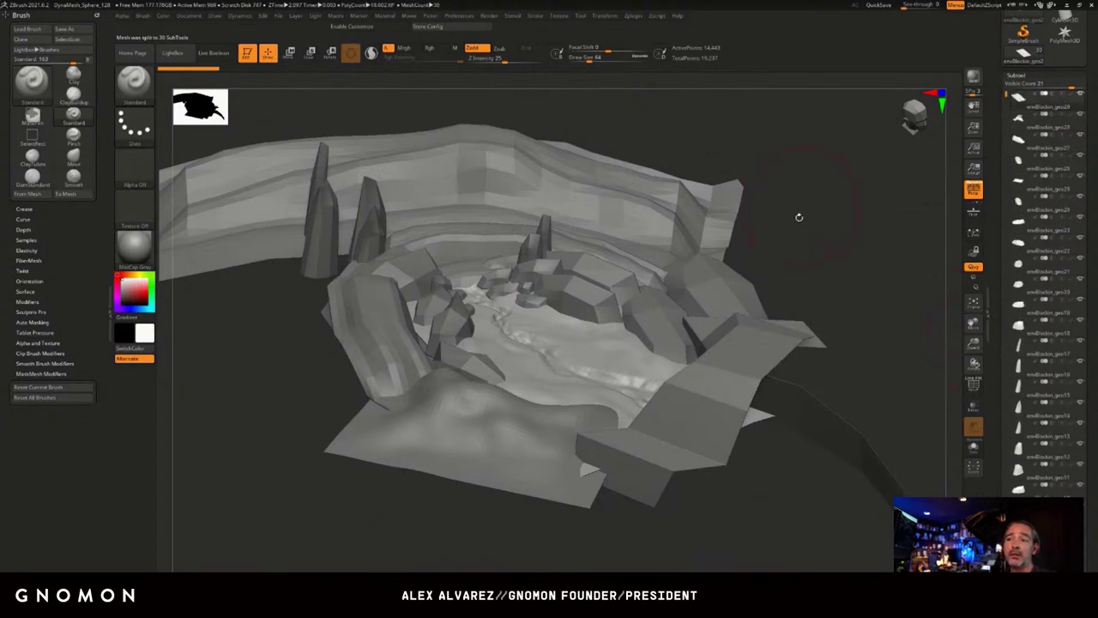
mouse_move(817, 211)
mouse_down()
mouse_move(789, 208)
mouse_move(807, 240)
mouse_move(836, 217)
mouse_up()
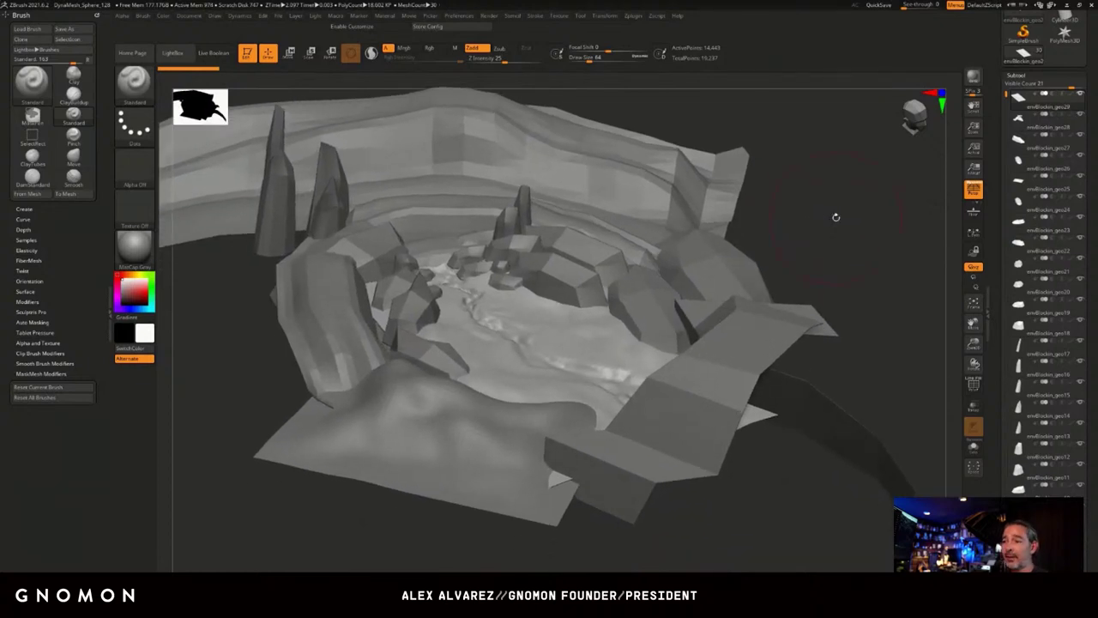
click(973, 386)
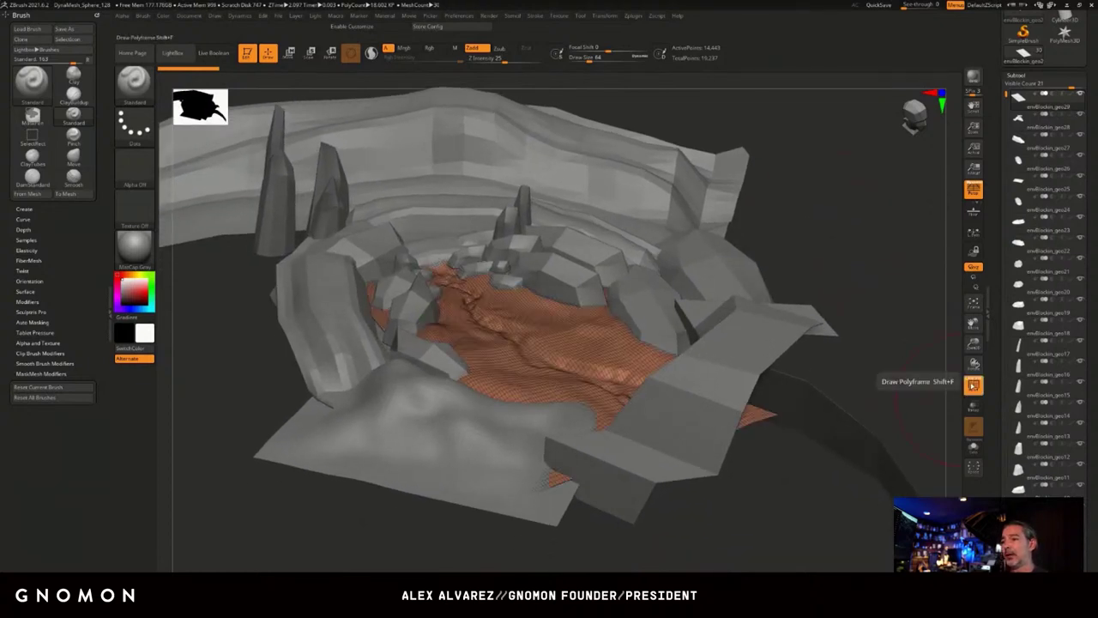
key(shift)
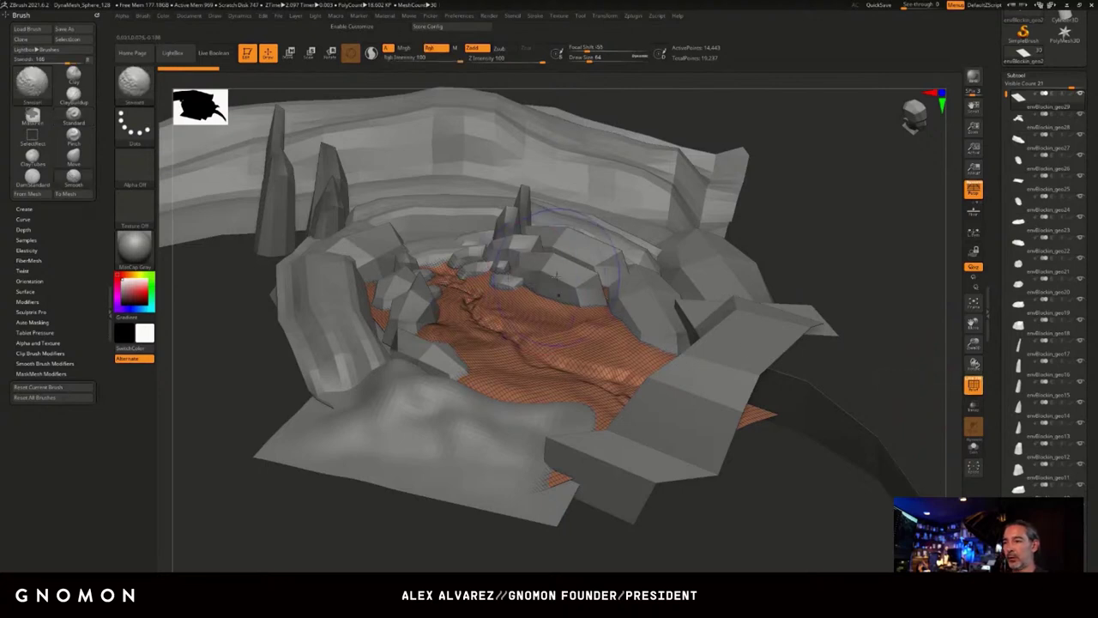
alt+click(557, 275)
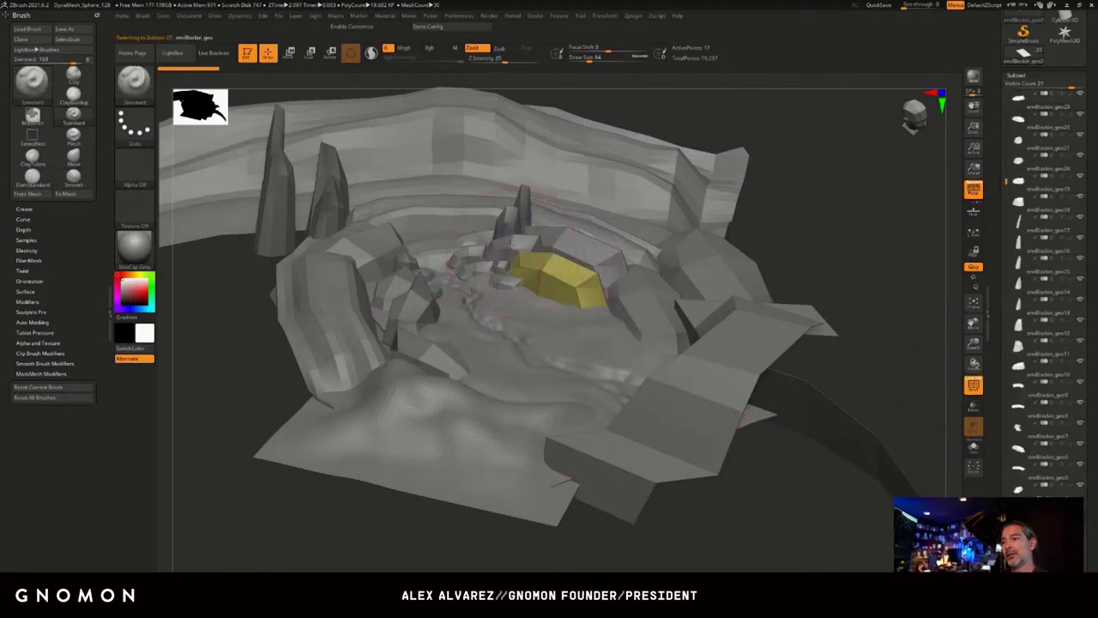
alt+click(614, 272)
alt+click(649, 313)
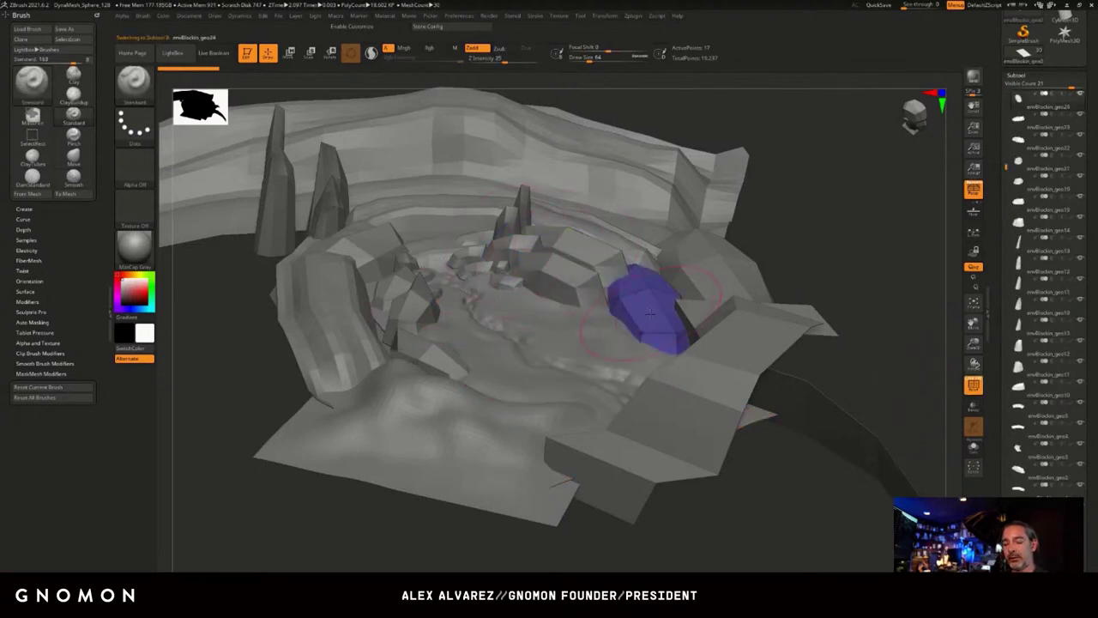
alt+click(350, 290)
alt+click(438, 207)
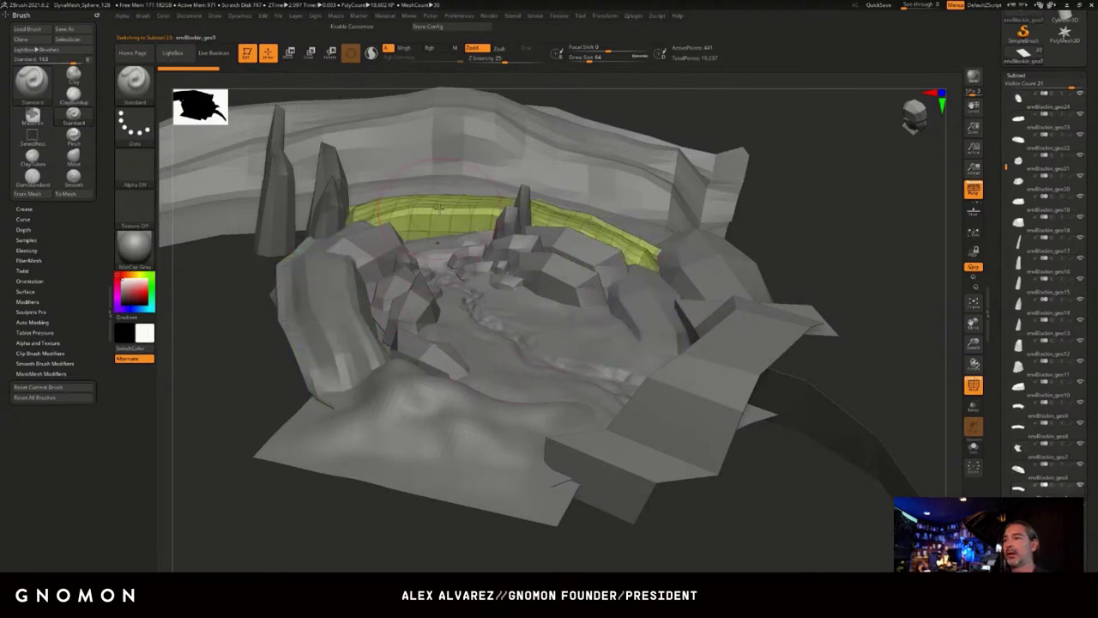
alt+click(604, 162)
alt+click(723, 252)
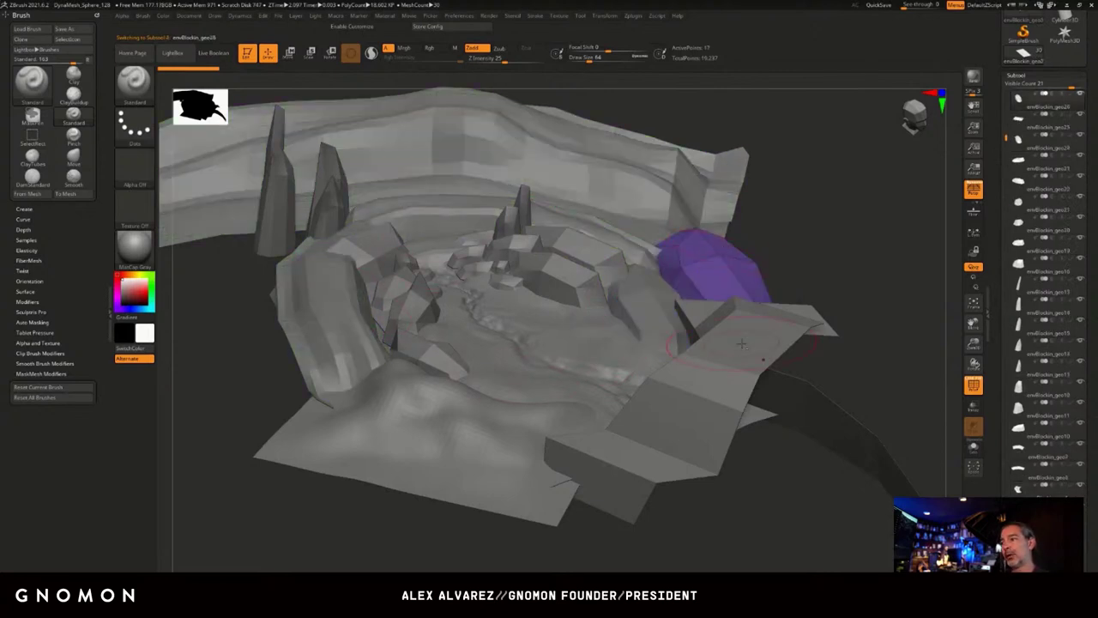
alt+click(741, 344)
alt+click(560, 273)
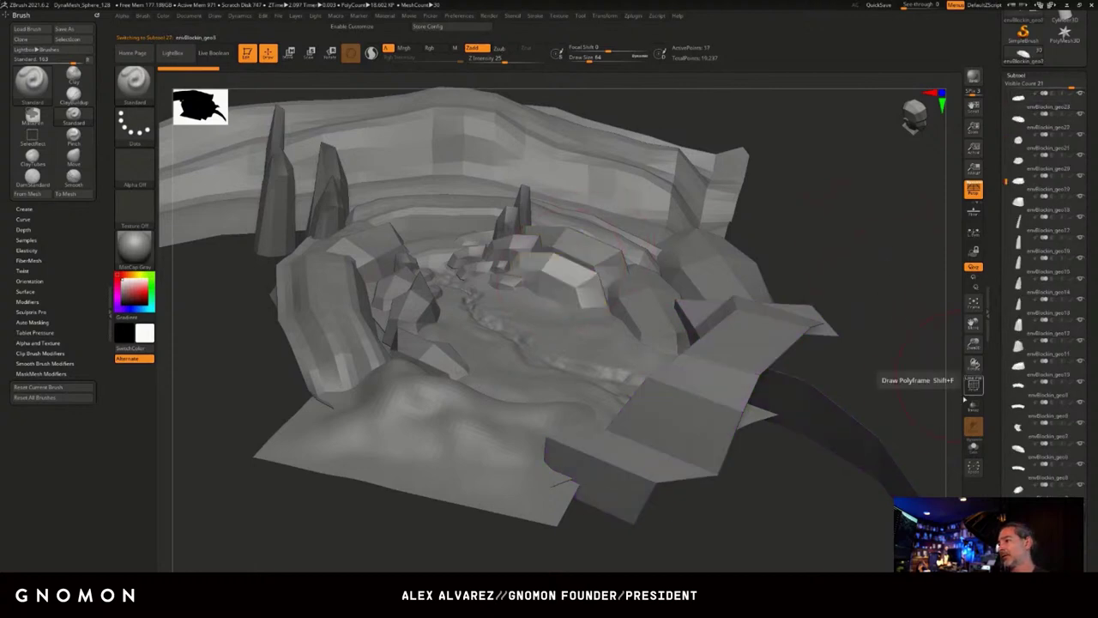
drag(826, 256, 850, 214)
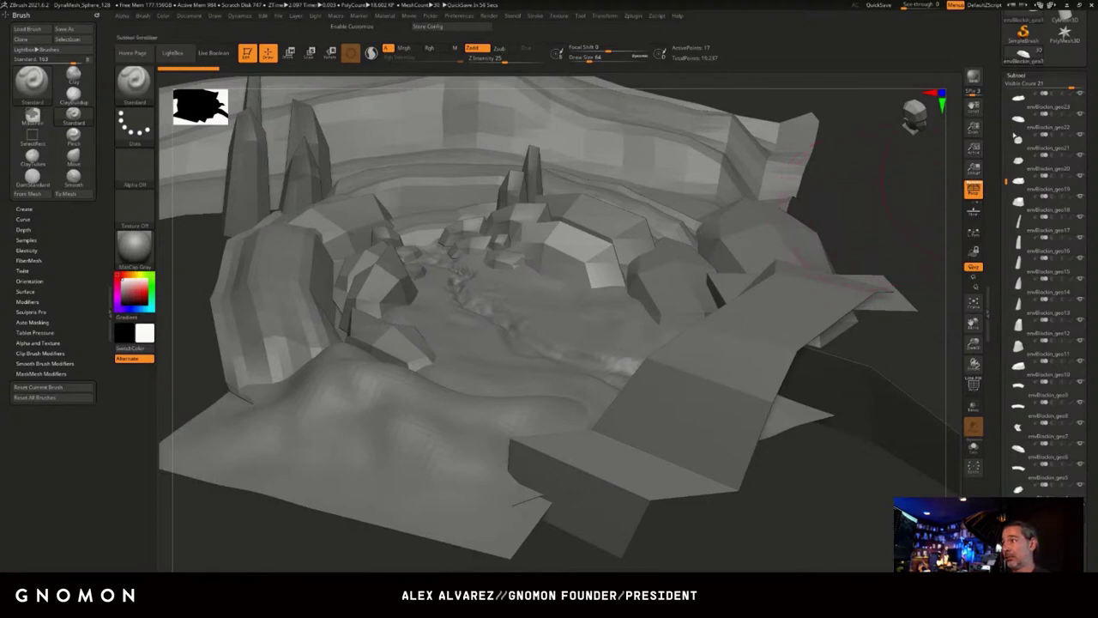
mouse_move(1019, 347)
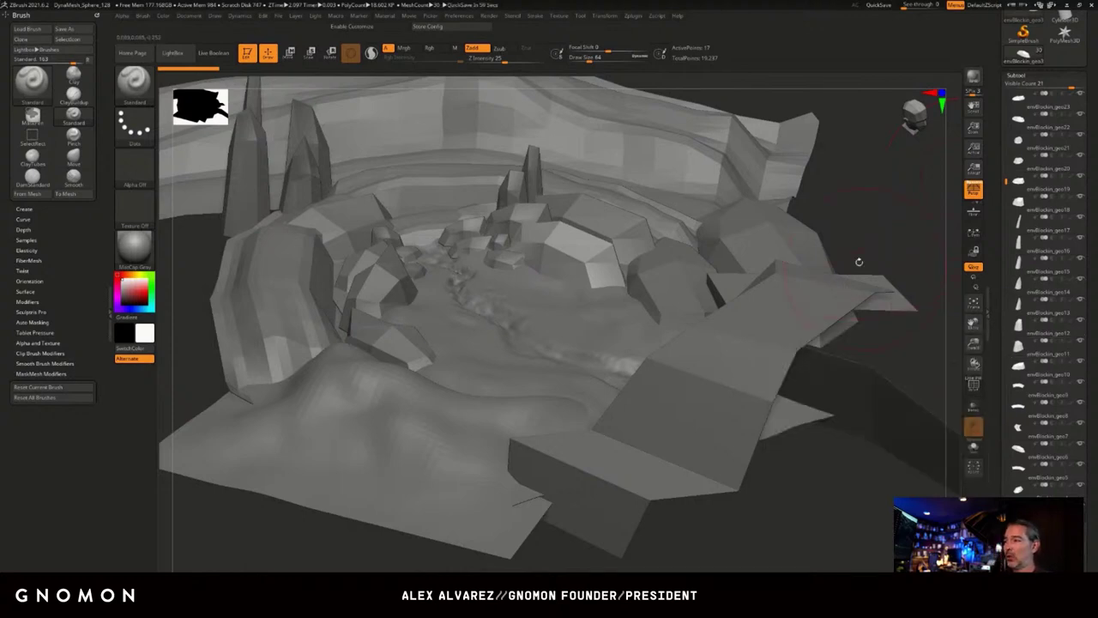
click(639, 18)
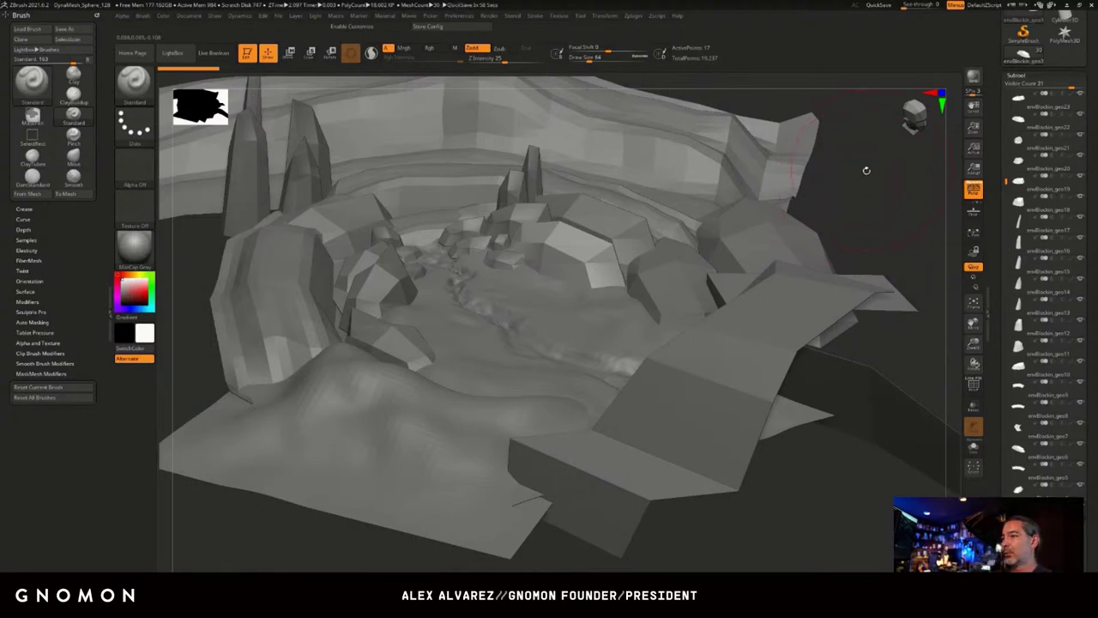
drag(866, 171, 847, 185)
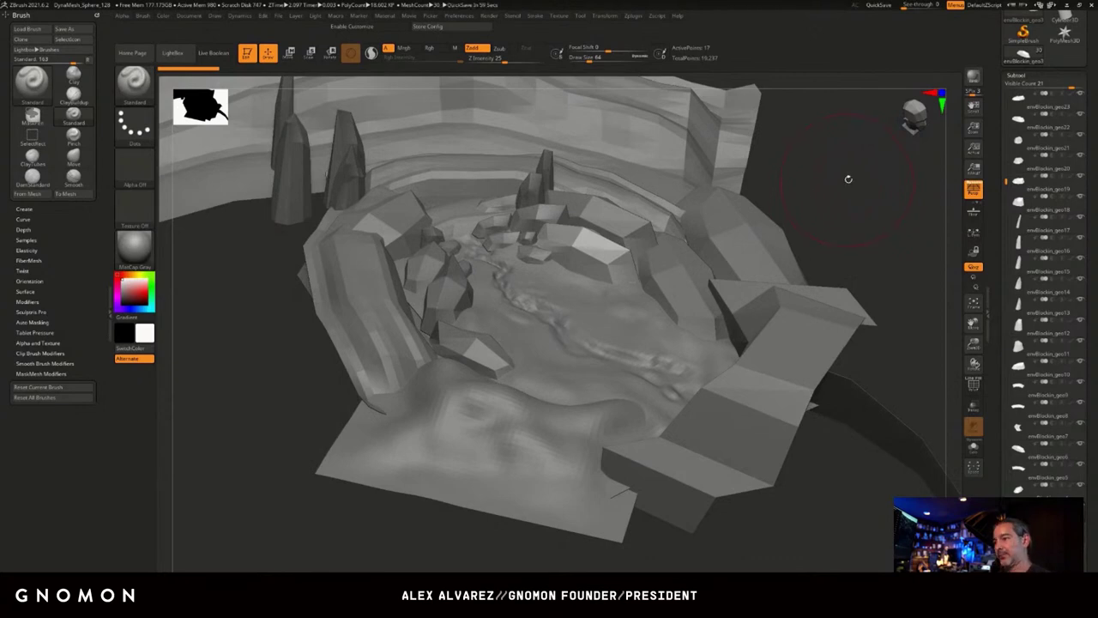
mouse_move(817, 176)
mouse_down()
mouse_move(826, 171)
mouse_move(675, 251)
mouse_up()
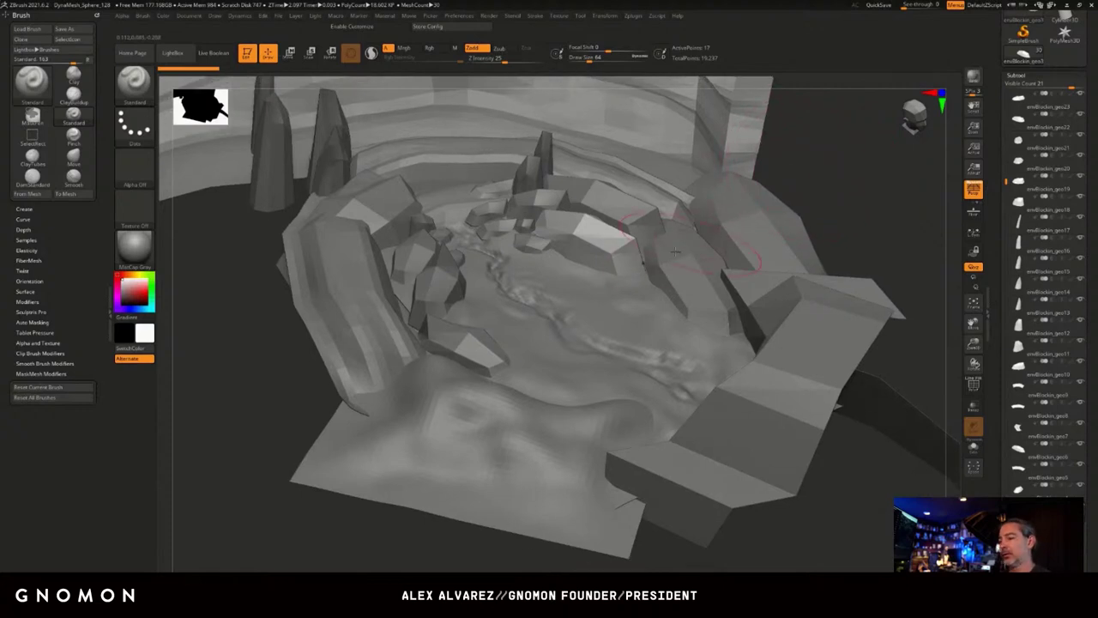
Activate the canyon floor subtool, switch to the large rock arch subtool, and frame it to inspect the opening beneath it.
alt+click(612, 300)
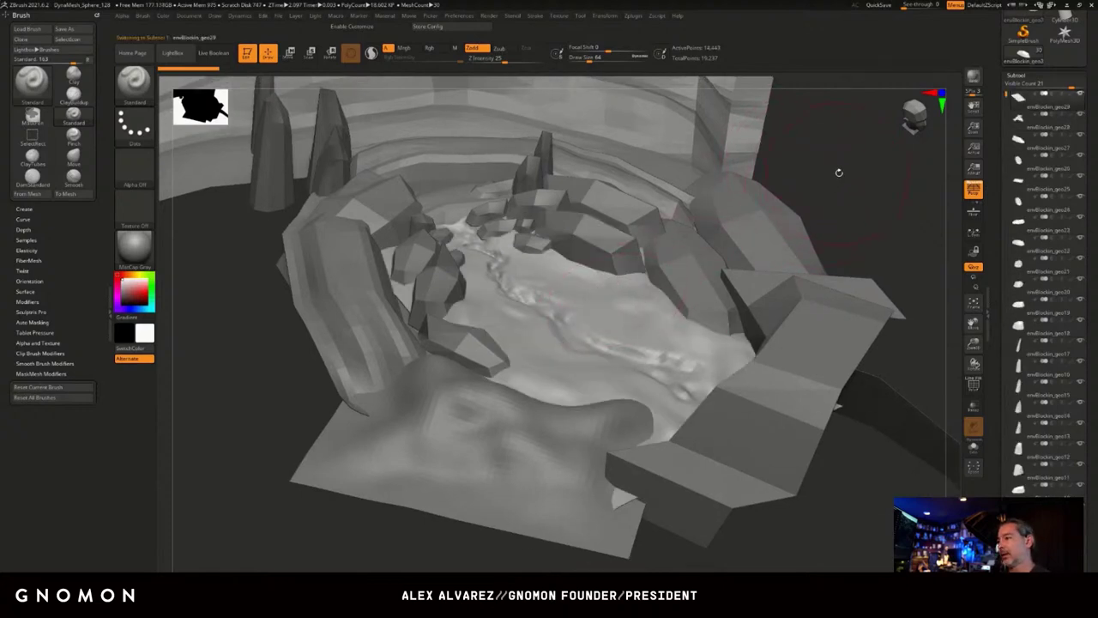
drag(831, 183, 834, 330)
drag(470, 111, 377, 167)
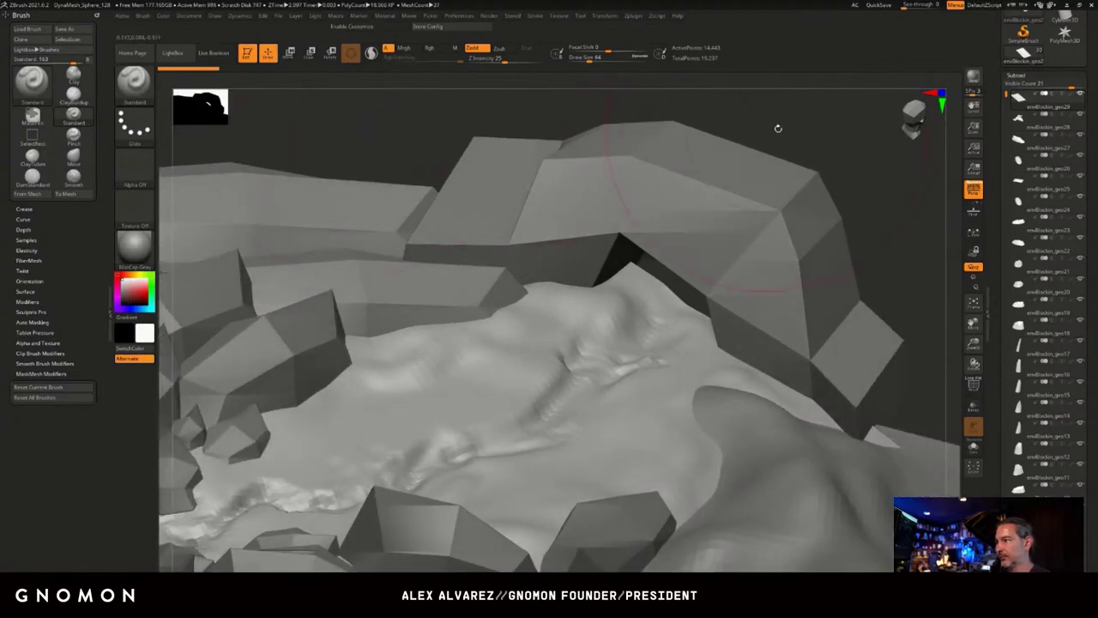
mouse_move(795, 119)
alt+mouse_down()
mouse_move(745, 142)
mouse_move(757, 214)
alt+mouse_up()
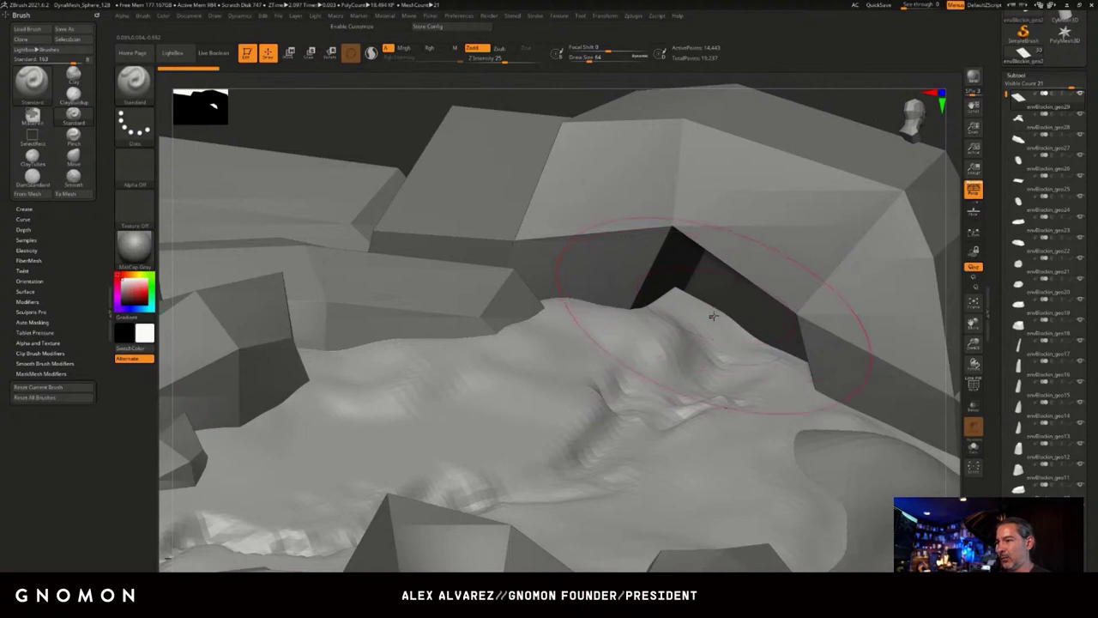
alt+click(778, 199)
key(f)
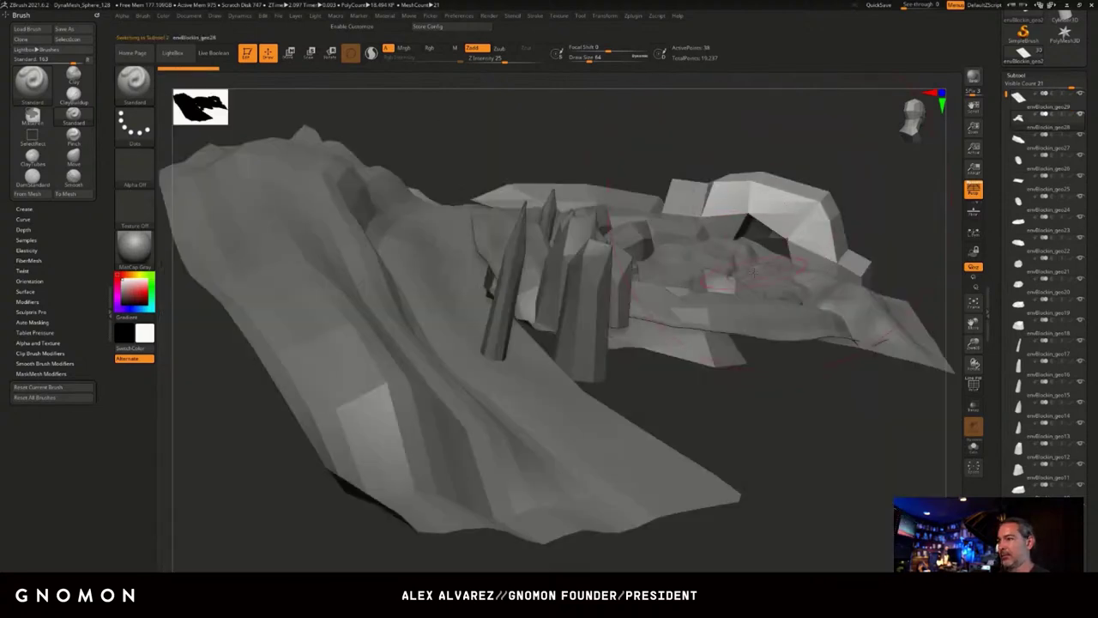
key(f)
mouse_move(901, 259)
mouse_down()
mouse_move(898, 241)
mouse_move(908, 244)
mouse_move(820, 300)
mouse_up()
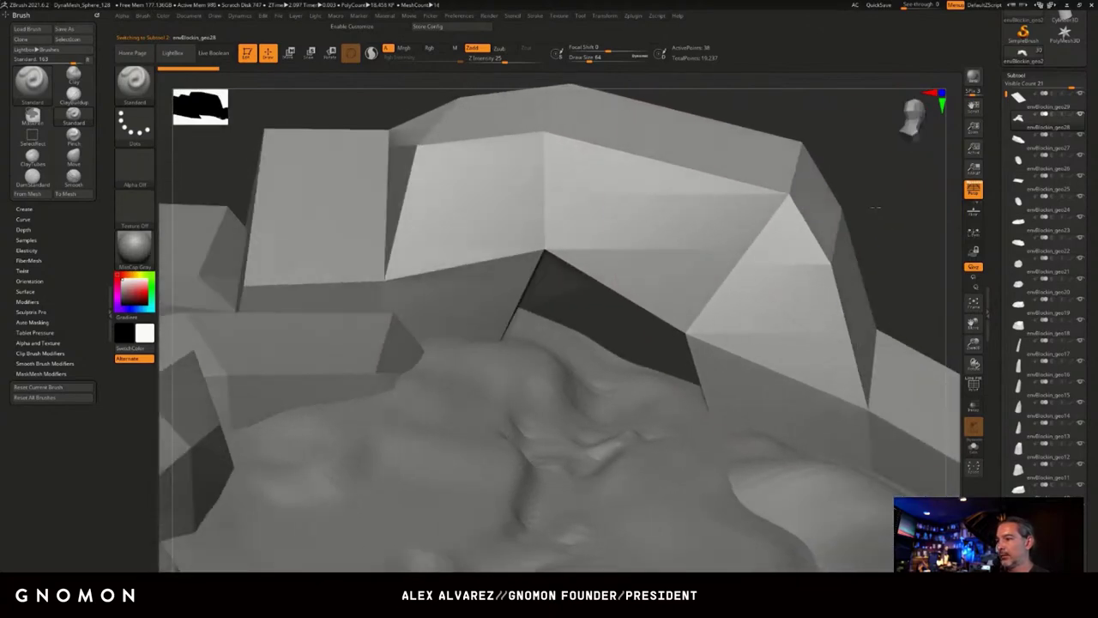
drag(889, 252, 904, 241)
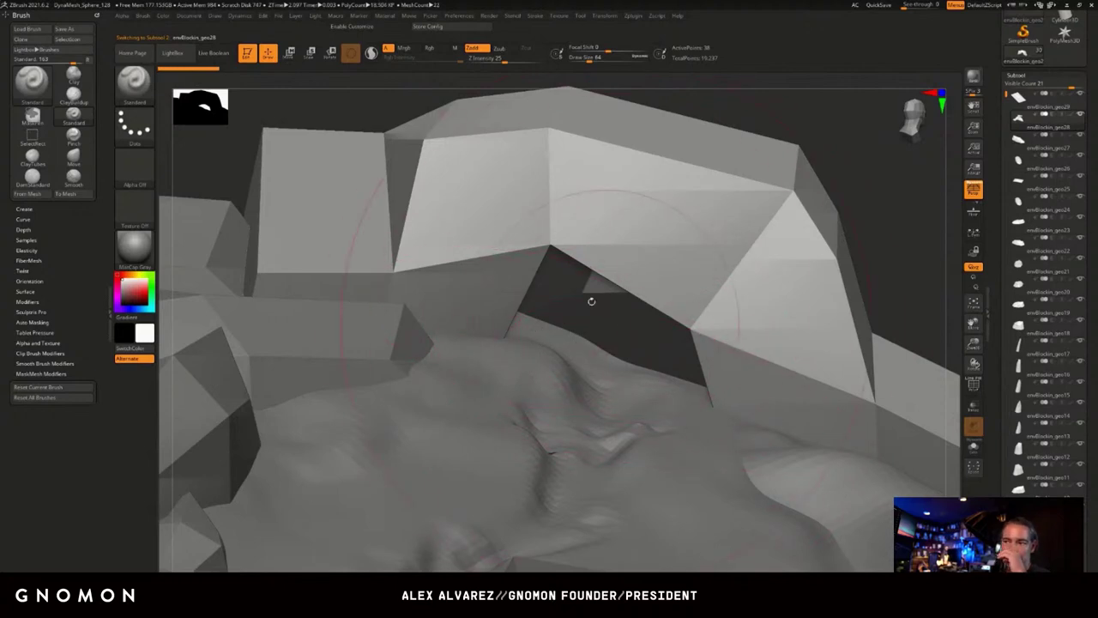
Activate the canyon floor subtool, frame it, and inspect the layout from above.
alt+click(573, 440)
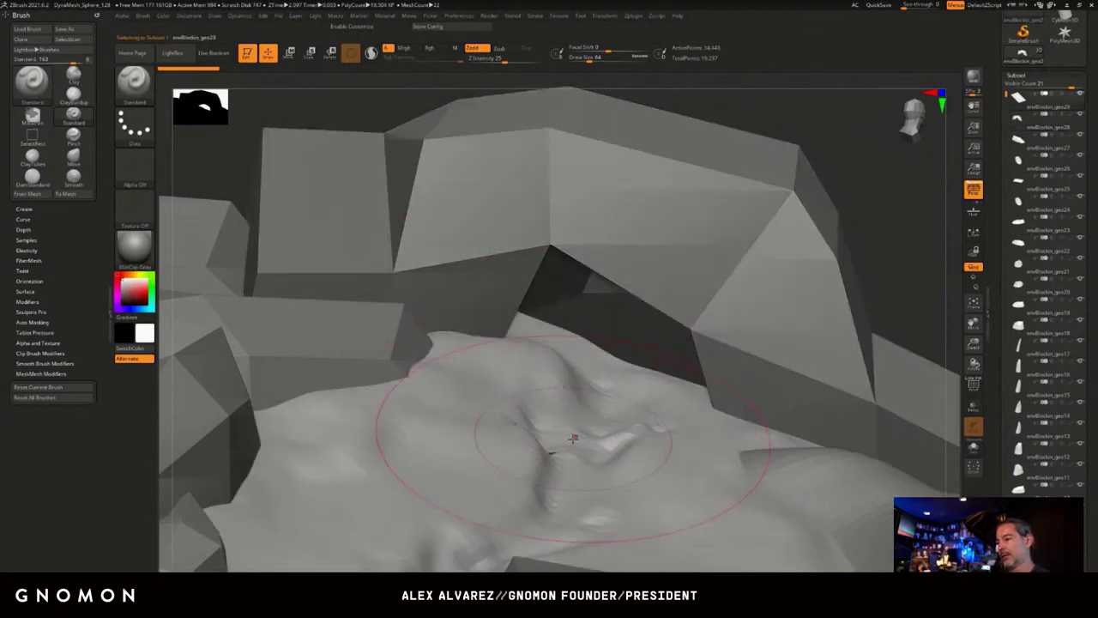
key(f)
drag(814, 391, 829, 409)
right_drag(833, 384, 846, 412)
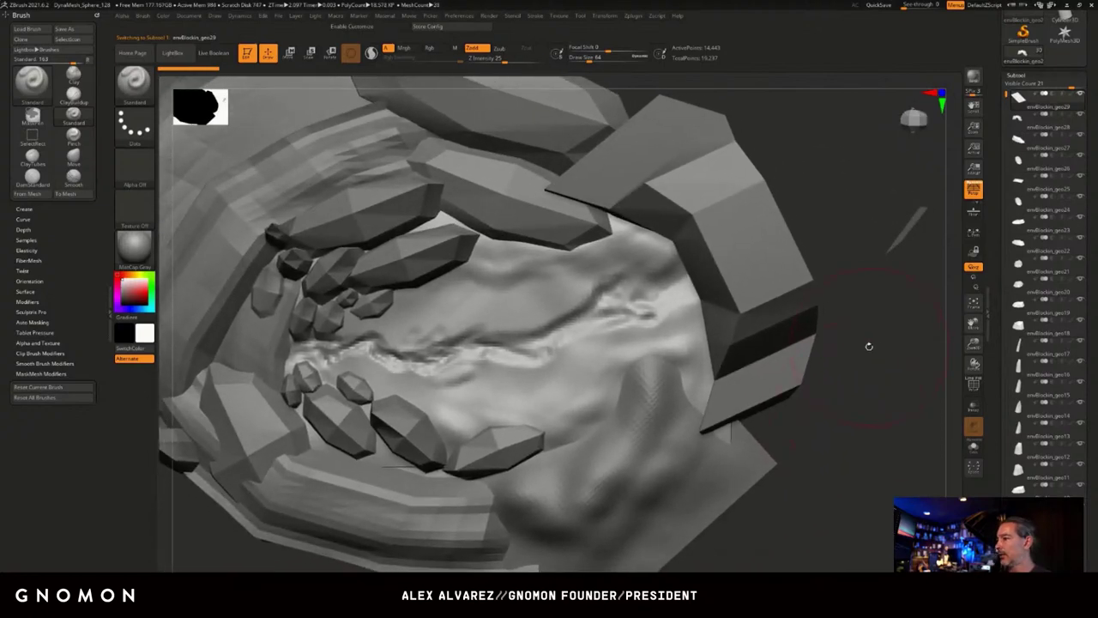
right_drag(869, 345, 690, 350)
Activate the large rock arch subtool and enable Double sided in its Display Properties.
drag(995, 143, 995, 75)
scroll(995, 75, up, 5)
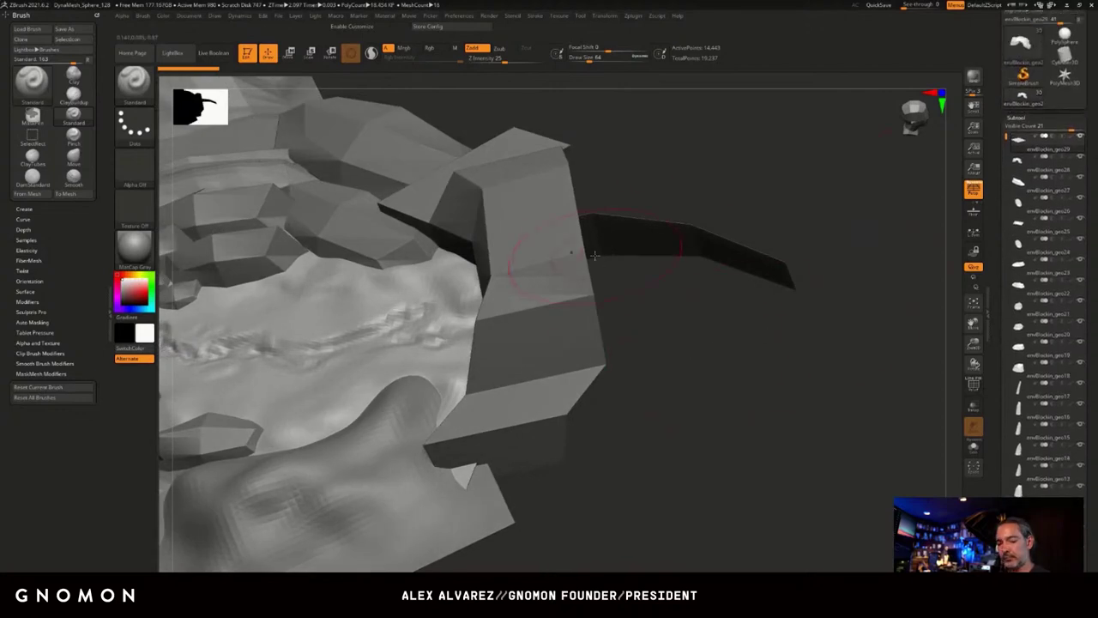
alt+click(546, 263)
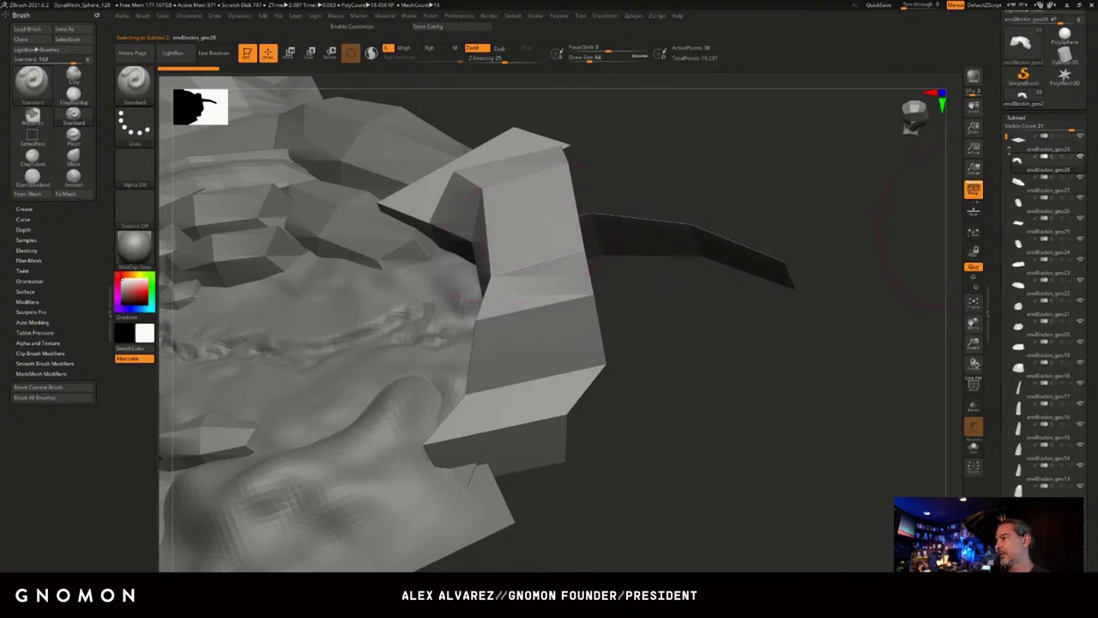
scroll(992, 160, down, 5)
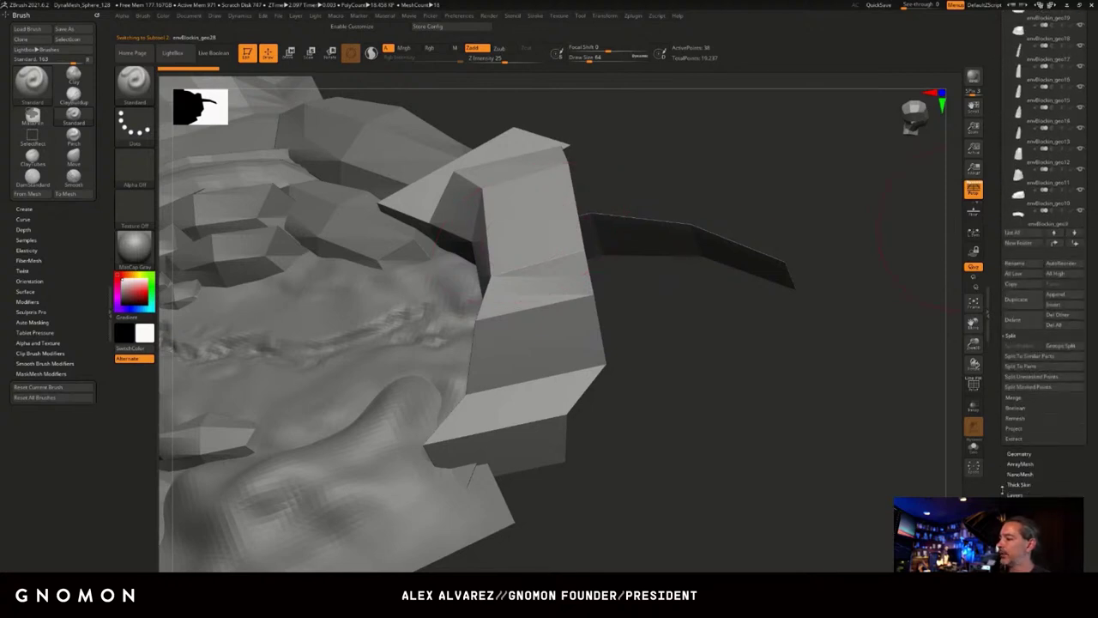
scroll(1000, 463, down, 3)
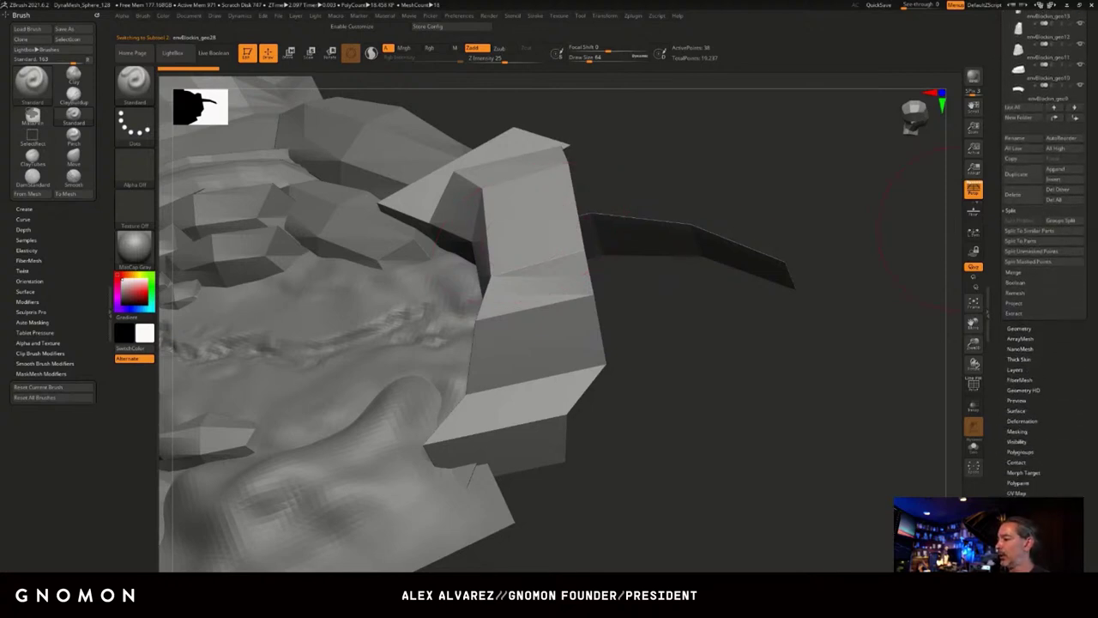
drag(1021, 515, 1021, 286)
click(1028, 192)
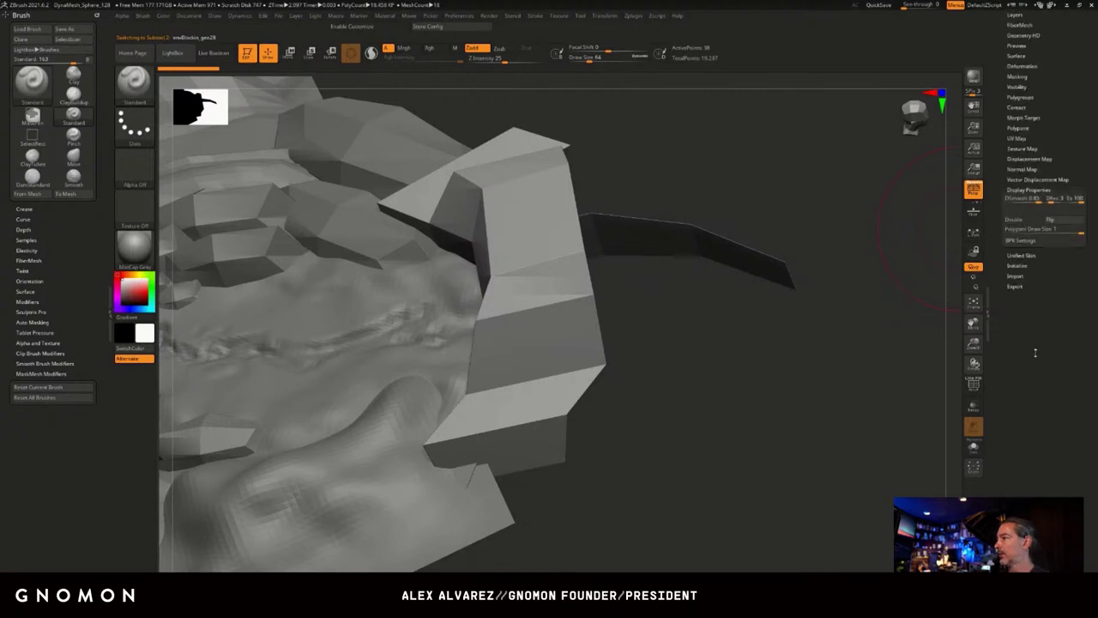
drag(1034, 353, 1034, 460)
click(1022, 328)
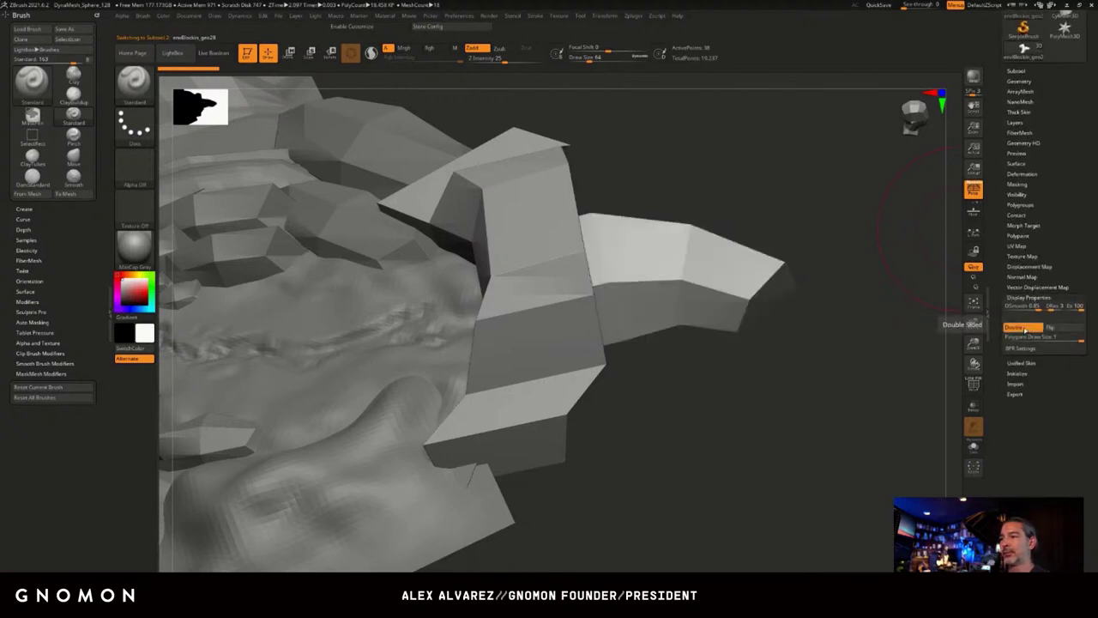
click(1023, 329)
click(1023, 329)
mouse_move(777, 431)
mouse_down()
mouse_move(745, 441)
mouse_move(797, 415)
mouse_move(787, 421)
mouse_move(783, 405)
mouse_move(789, 431)
mouse_move(774, 418)
mouse_move(880, 392)
mouse_move(832, 339)
mouse_up()
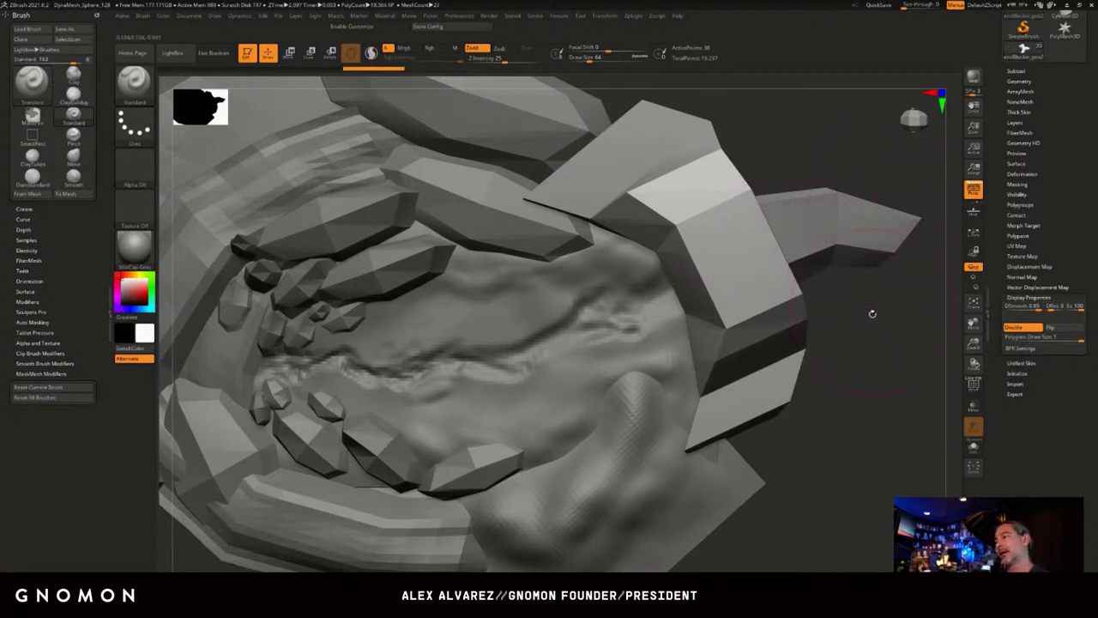
drag(872, 313, 883, 318)
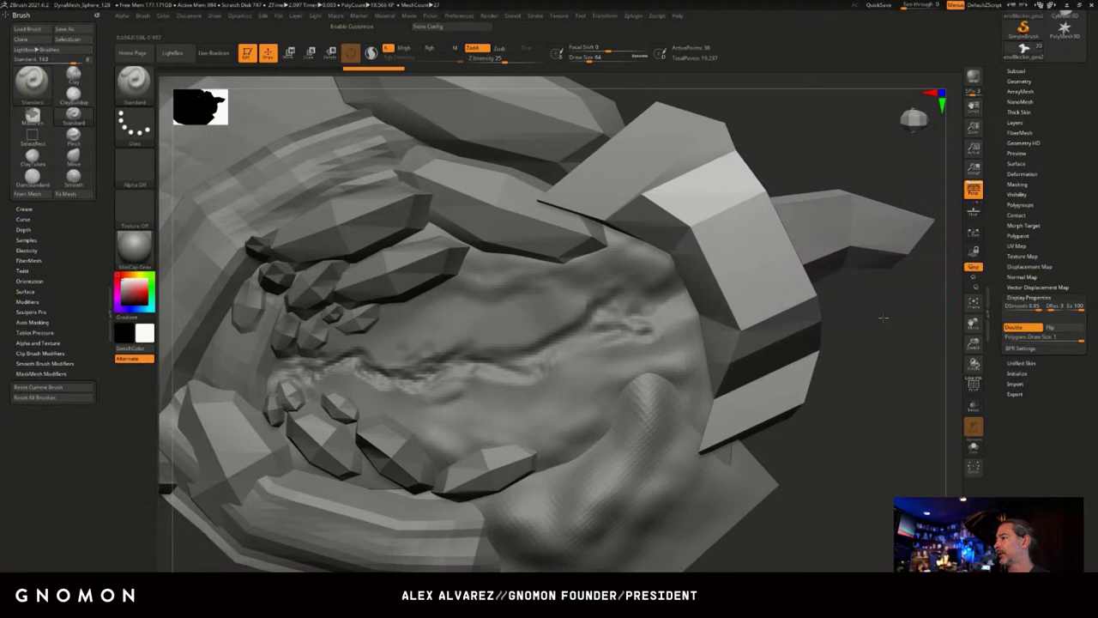
Activate the canyon floor subtool and turn on transparency to see it through the surrounding rock subtools.
alt+click(518, 299)
drag(876, 368, 892, 365)
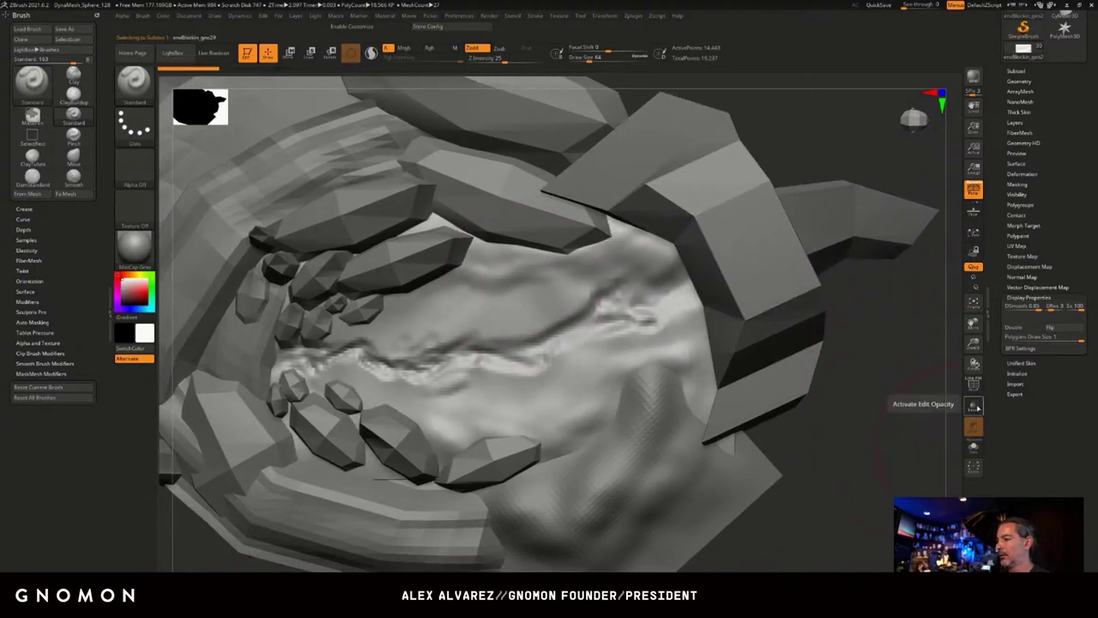
click(974, 407)
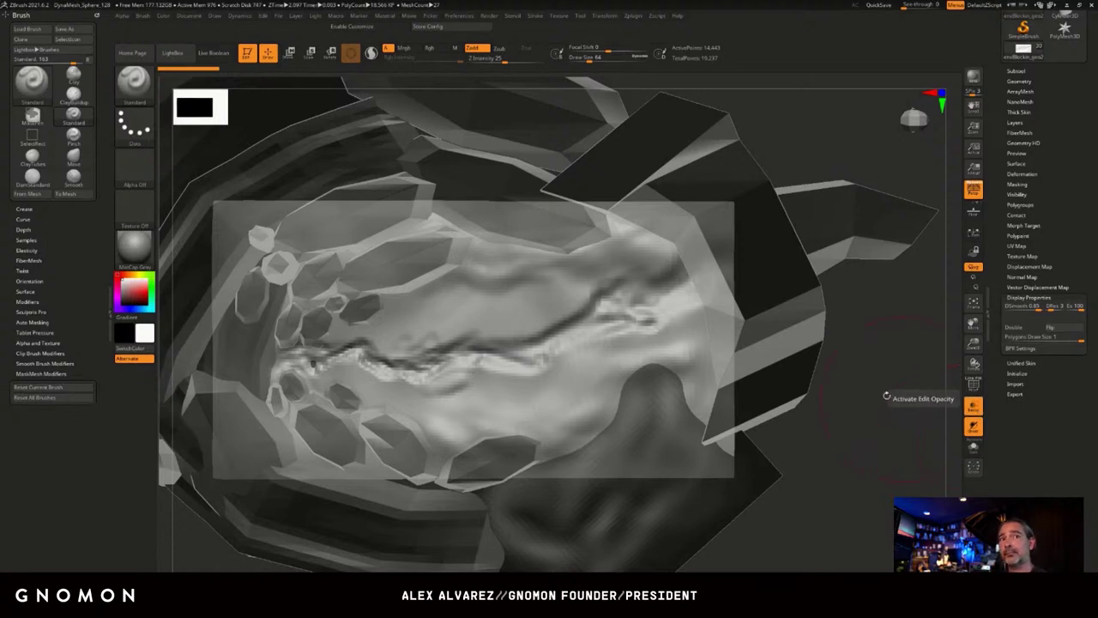
ctrl+right_drag(877, 383, 877, 385)
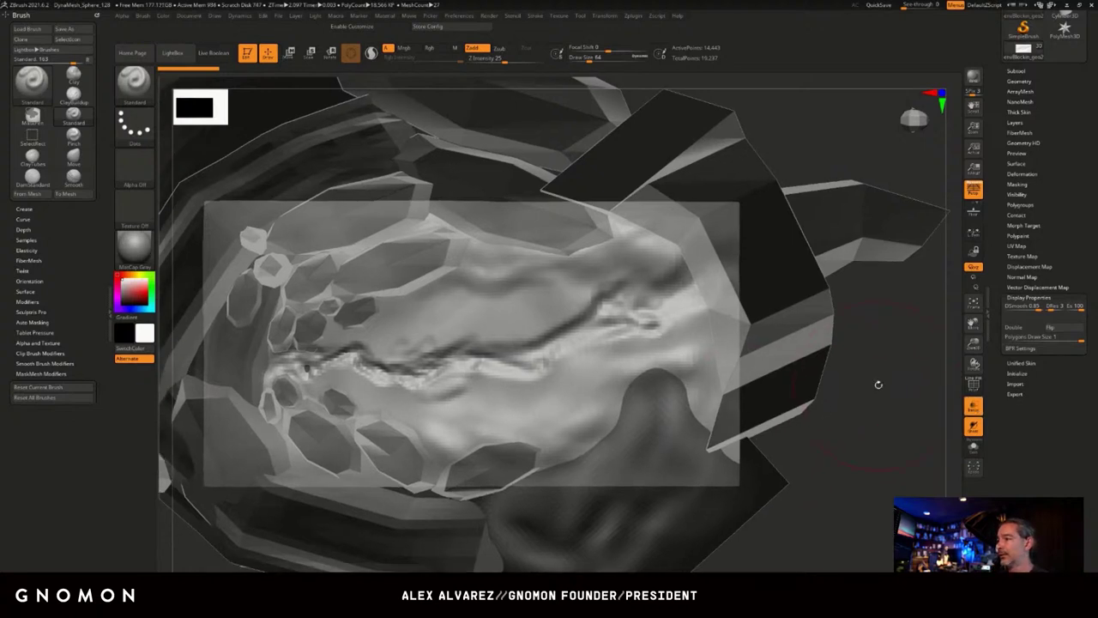
drag(878, 385, 867, 362)
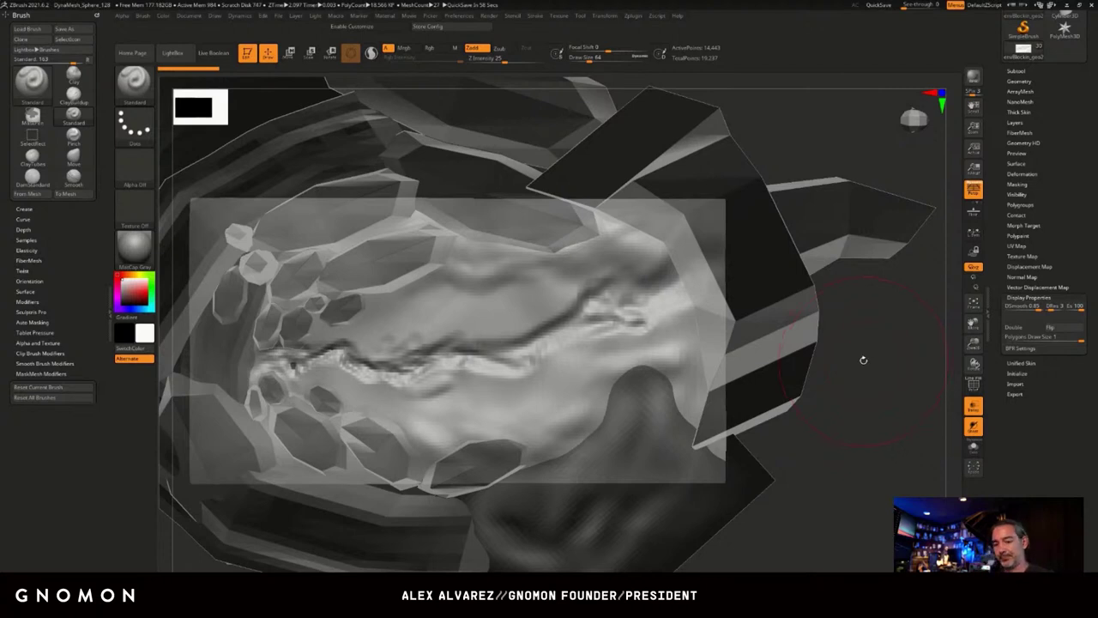
drag(872, 353, 879, 350)
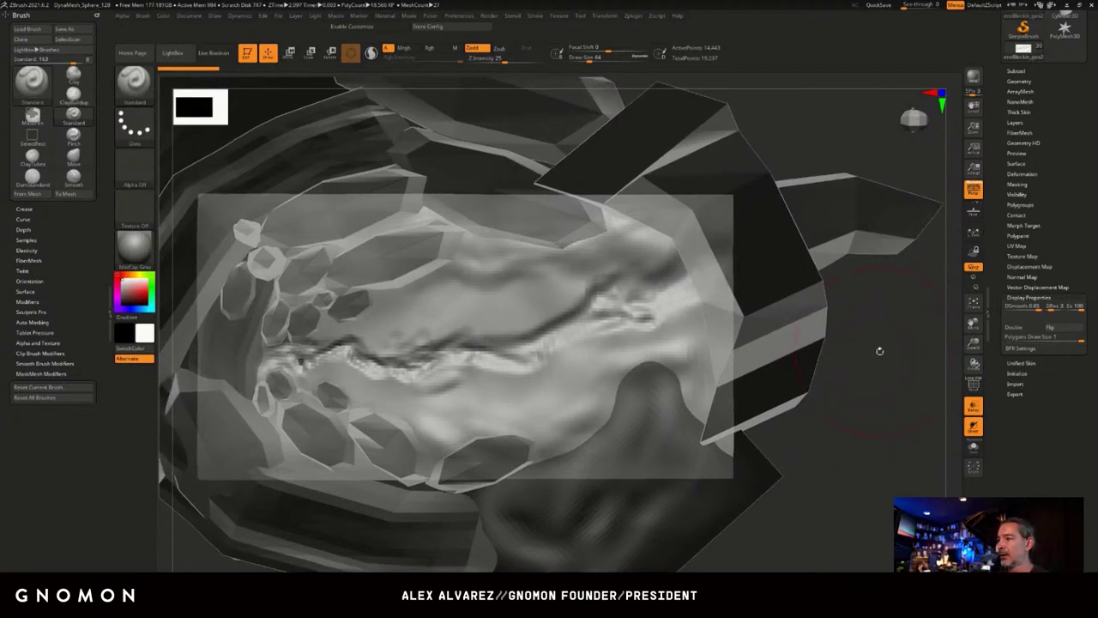
Switch to the Move brush and enlarge its draw size to about 100.8 for reshaping the canyon floor.
click(316, 594)
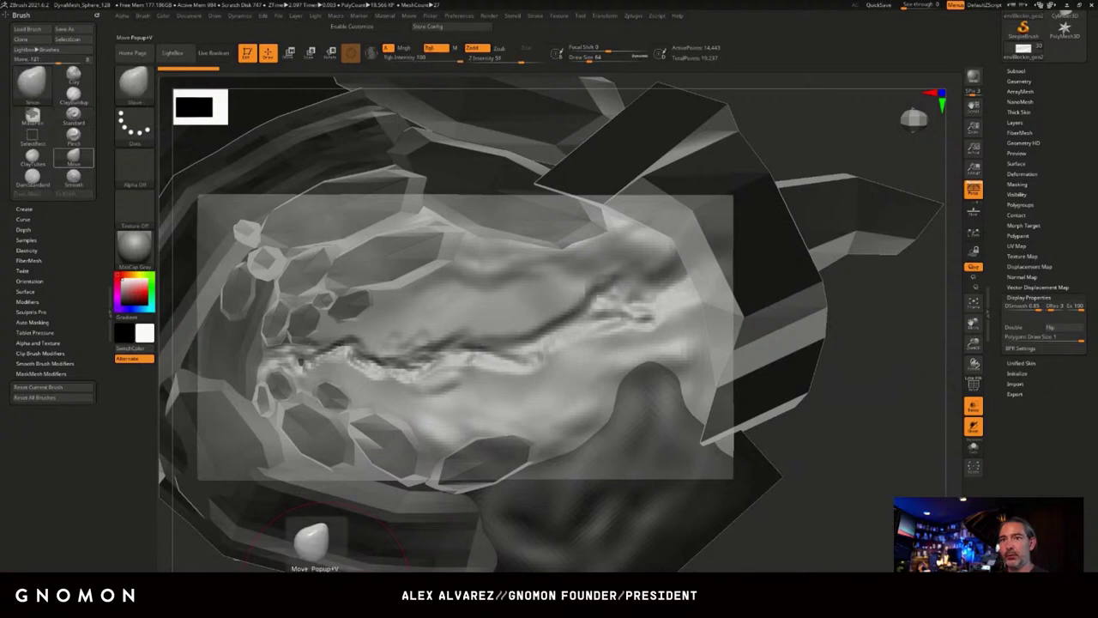
key(s)
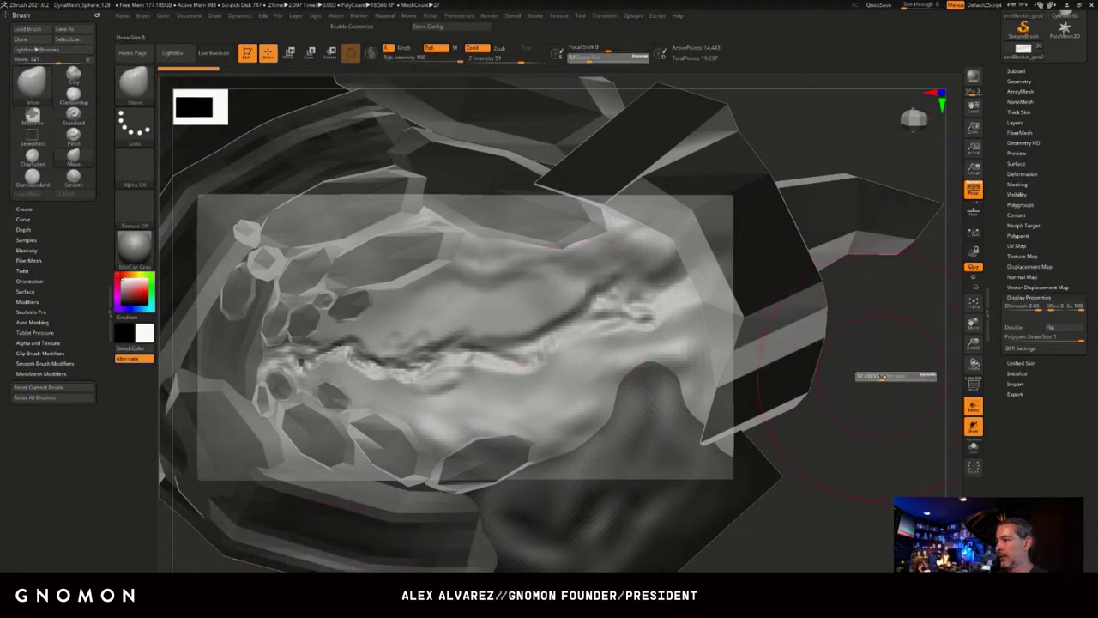
drag(870, 375, 860, 371)
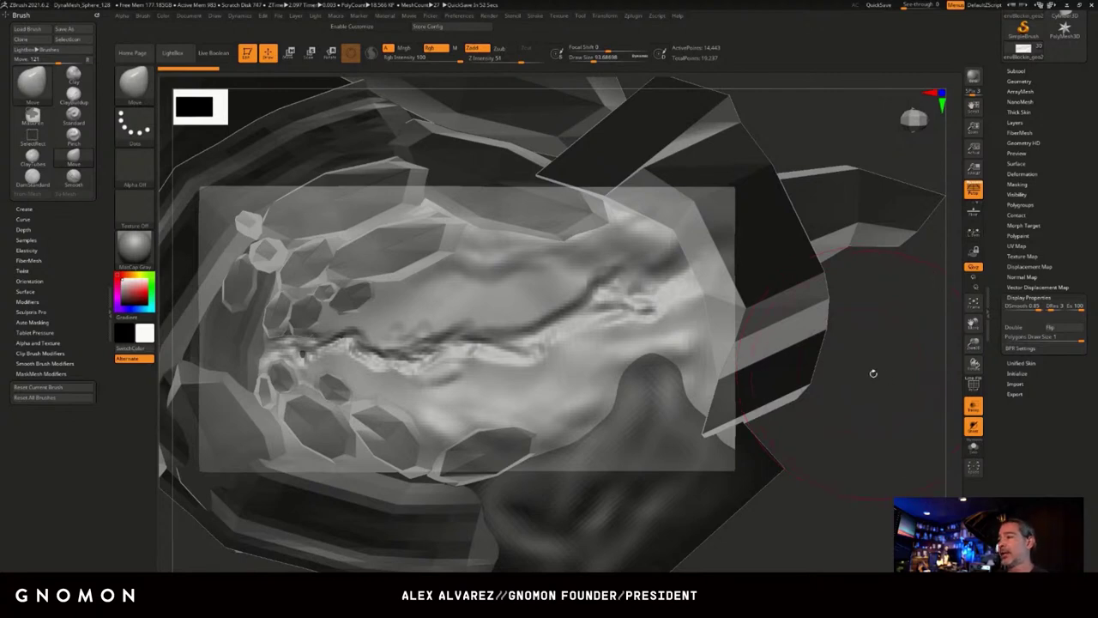
drag(873, 373, 858, 375)
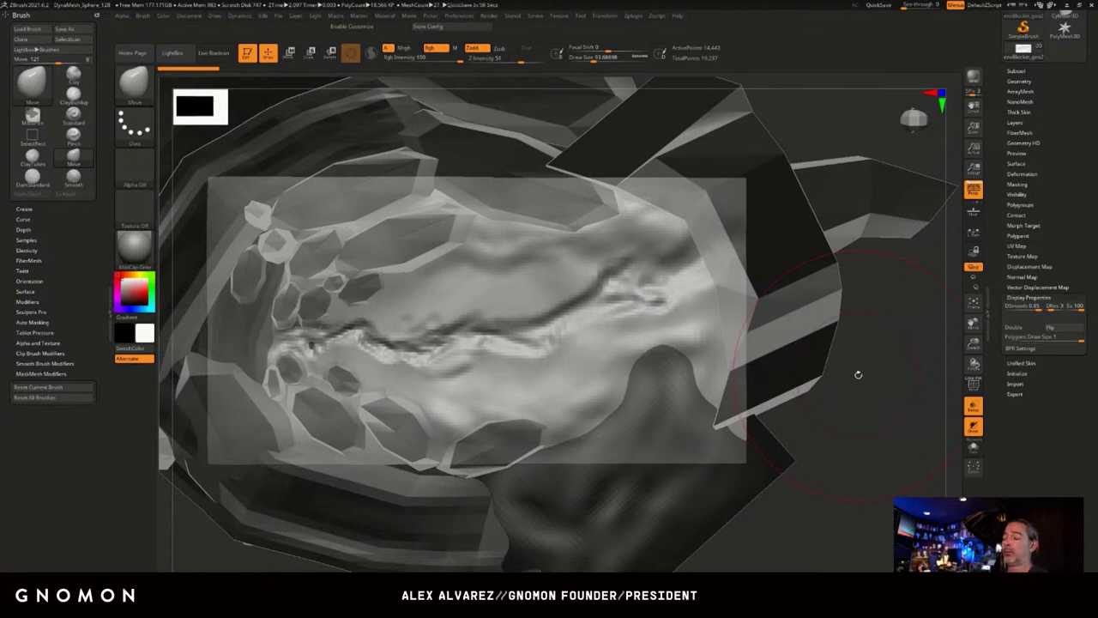
alt+drag(860, 373, 859, 370)
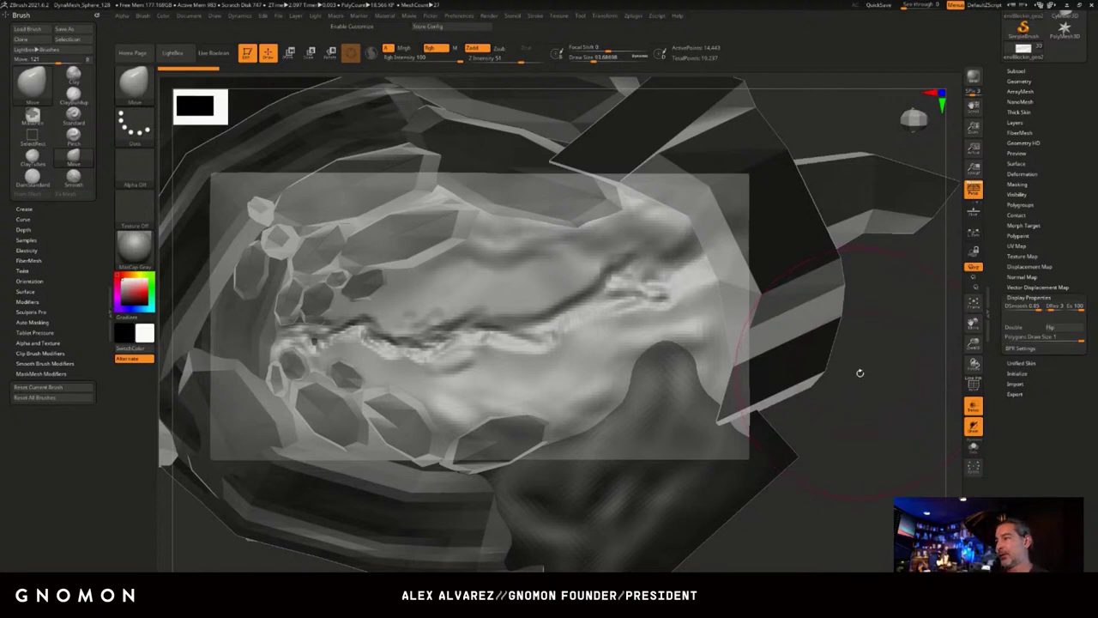
drag(853, 375, 842, 384)
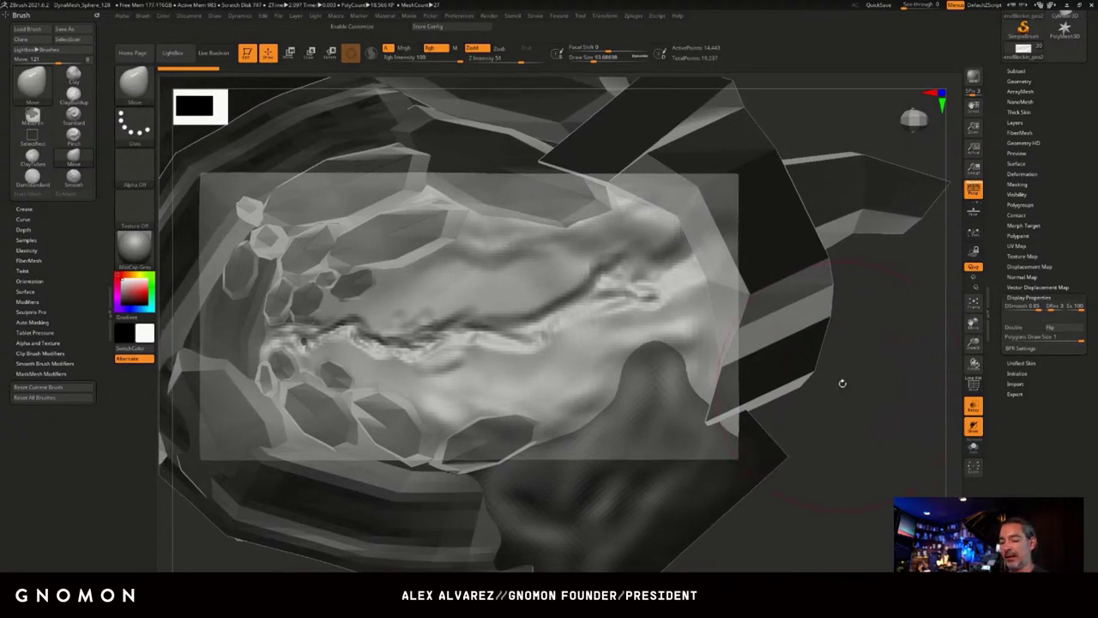
key(s)
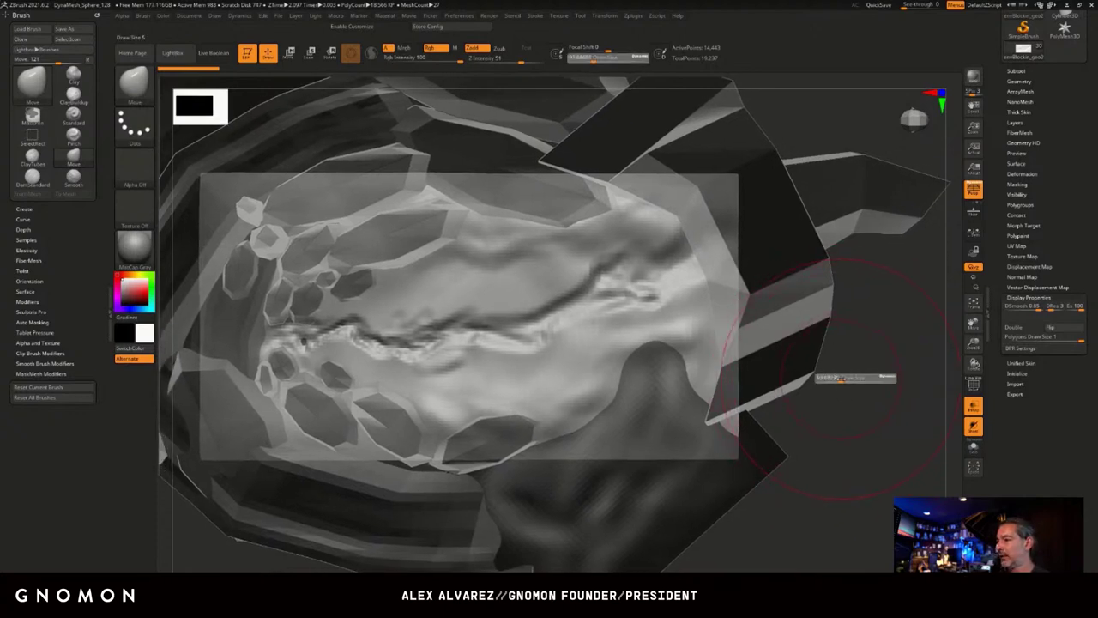
click(1021, 81)
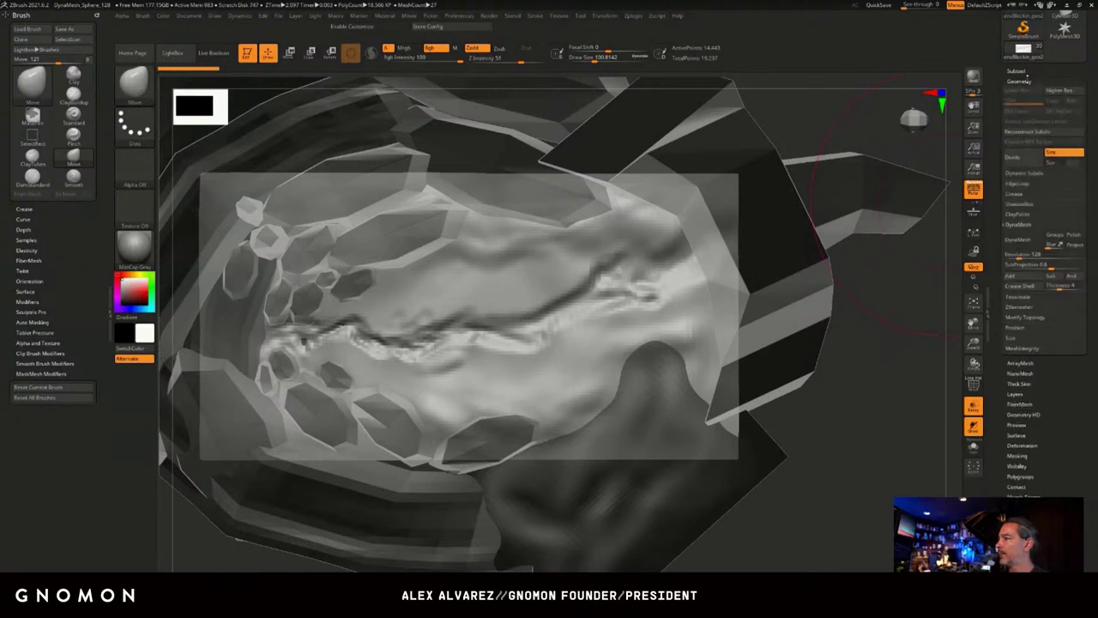
click(1020, 80)
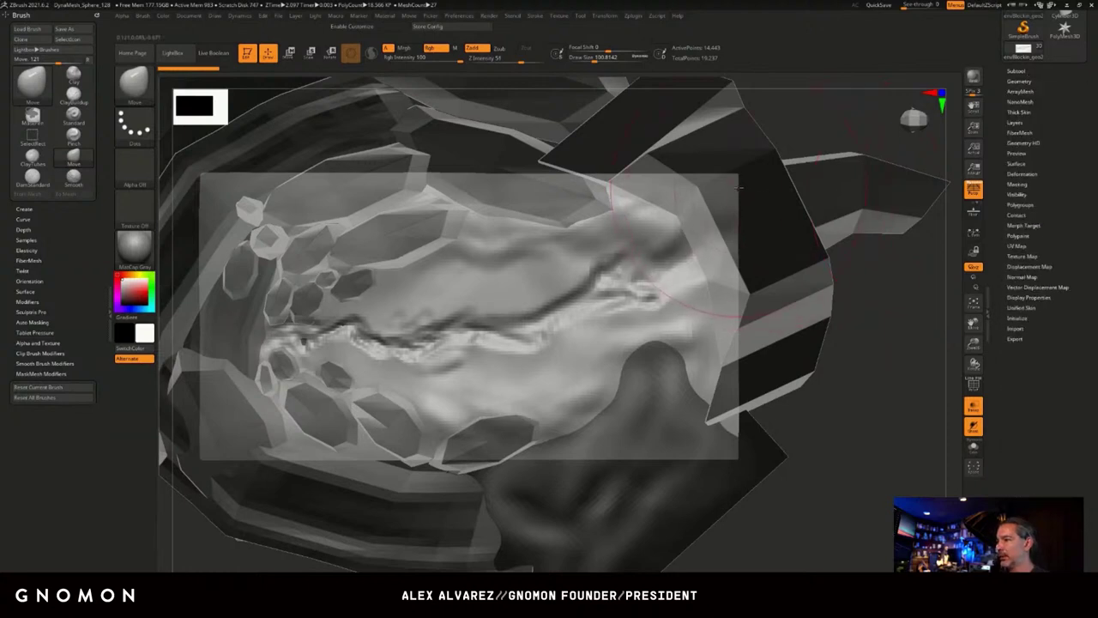
Pull the canyon floor's edge outward with the Move brush so it extends beneath and beyond the large rock arch.
drag(754, 159, 757, 154)
drag(744, 222, 764, 214)
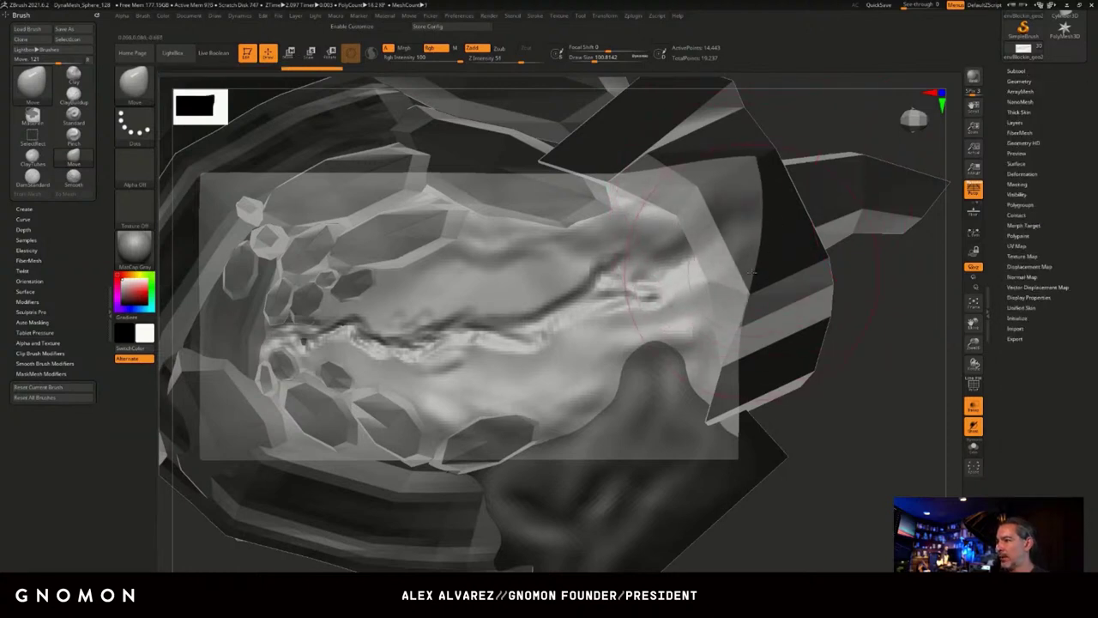
drag(760, 264, 782, 257)
drag(759, 317, 801, 296)
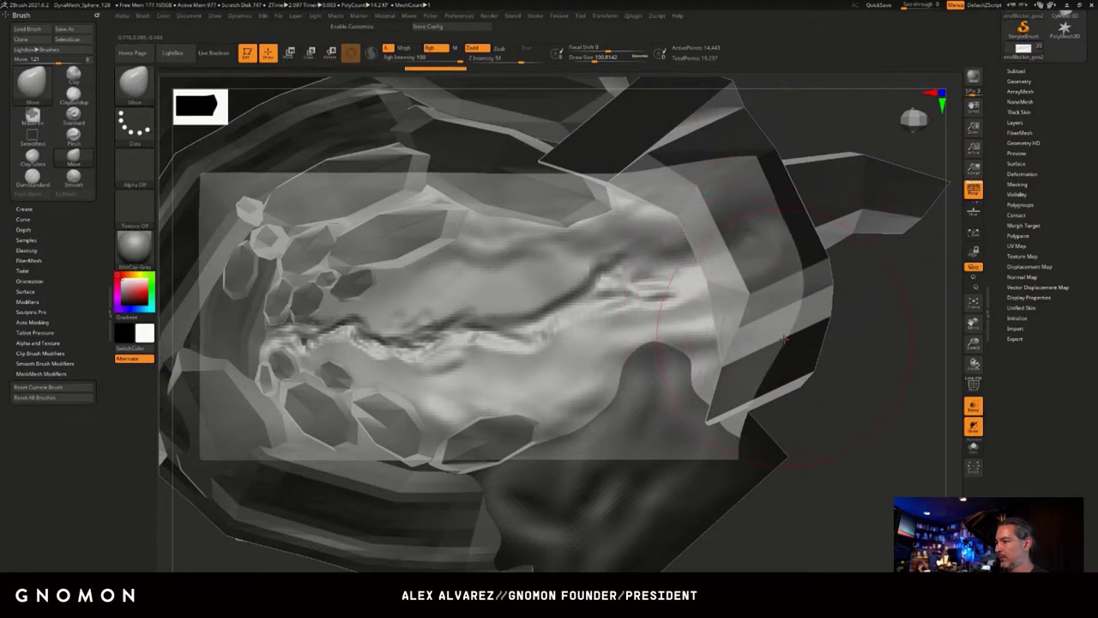
mouse_move(797, 257)
mouse_down()
mouse_move(809, 241)
mouse_move(777, 317)
mouse_move(798, 198)
mouse_move(693, 154)
mouse_move(755, 171)
mouse_move(826, 165)
mouse_move(851, 194)
mouse_move(837, 241)
mouse_move(848, 261)
mouse_move(819, 304)
mouse_move(849, 326)
mouse_move(868, 258)
mouse_move(859, 163)
mouse_move(884, 169)
mouse_move(857, 146)
mouse_move(883, 159)
mouse_move(893, 190)
mouse_move(902, 178)
mouse_move(845, 227)
mouse_up()
drag(885, 279, 894, 287)
drag(783, 148, 834, 138)
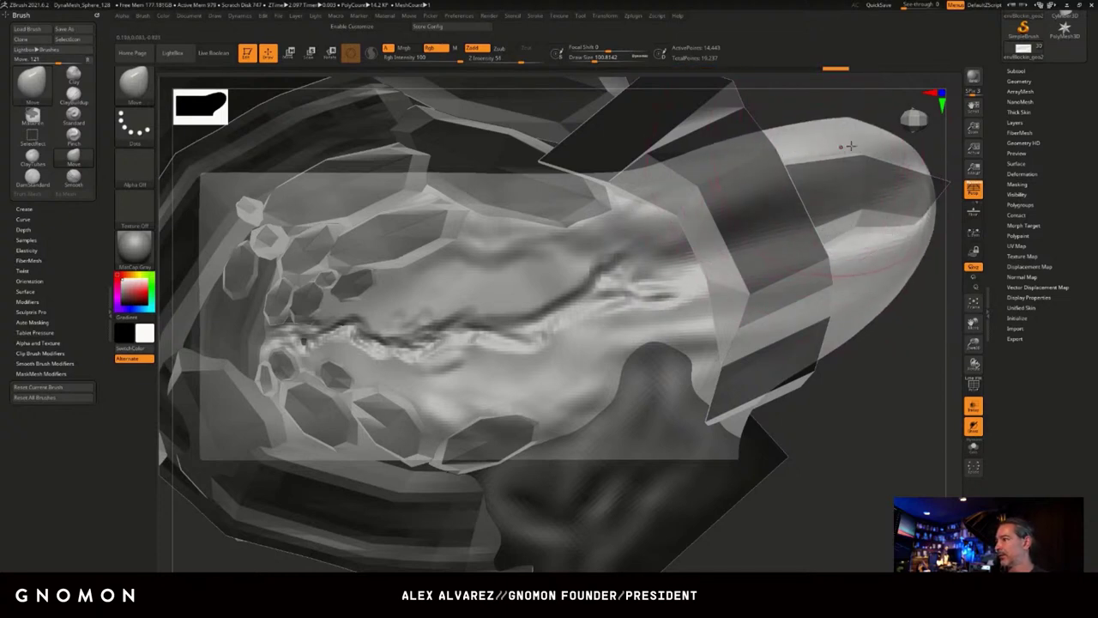
drag(911, 172, 942, 176)
mouse_move(897, 254)
mouse_down()
mouse_move(911, 268)
mouse_move(873, 296)
mouse_up()
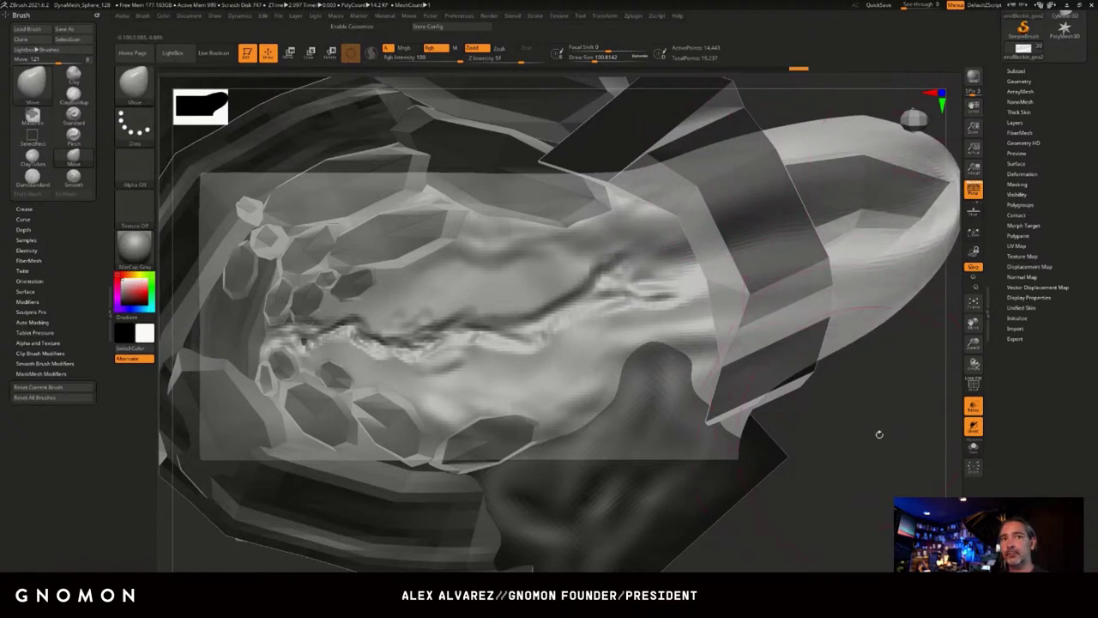
Refine the rounded outline of the extended canyon floor with further Move strokes along its upper, outer and lower edges.
mouse_move(898, 413)
mouse_down()
mouse_move(866, 270)
mouse_move(862, 312)
mouse_up()
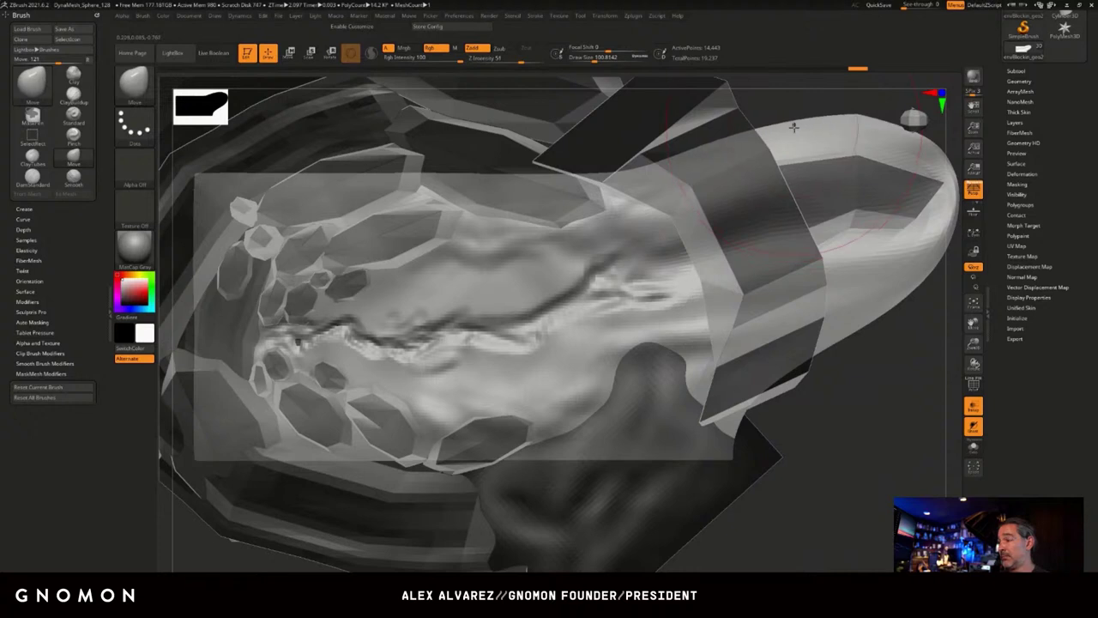
drag(795, 128, 814, 125)
mouse_move(905, 146)
mouse_down()
mouse_move(917, 140)
mouse_move(933, 164)
mouse_up()
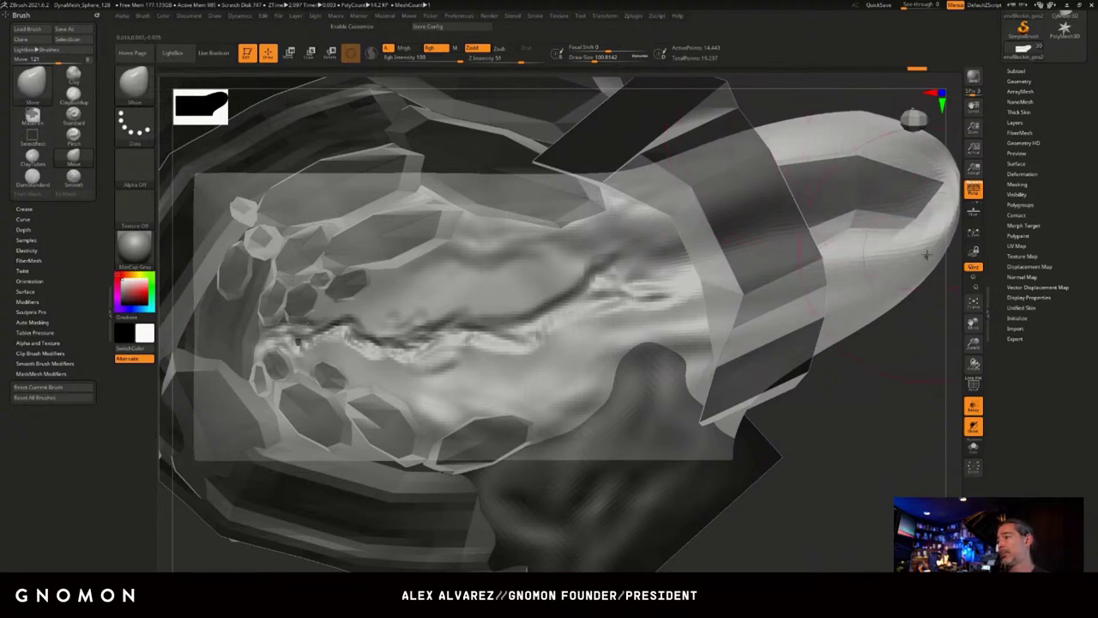
drag(926, 254, 915, 277)
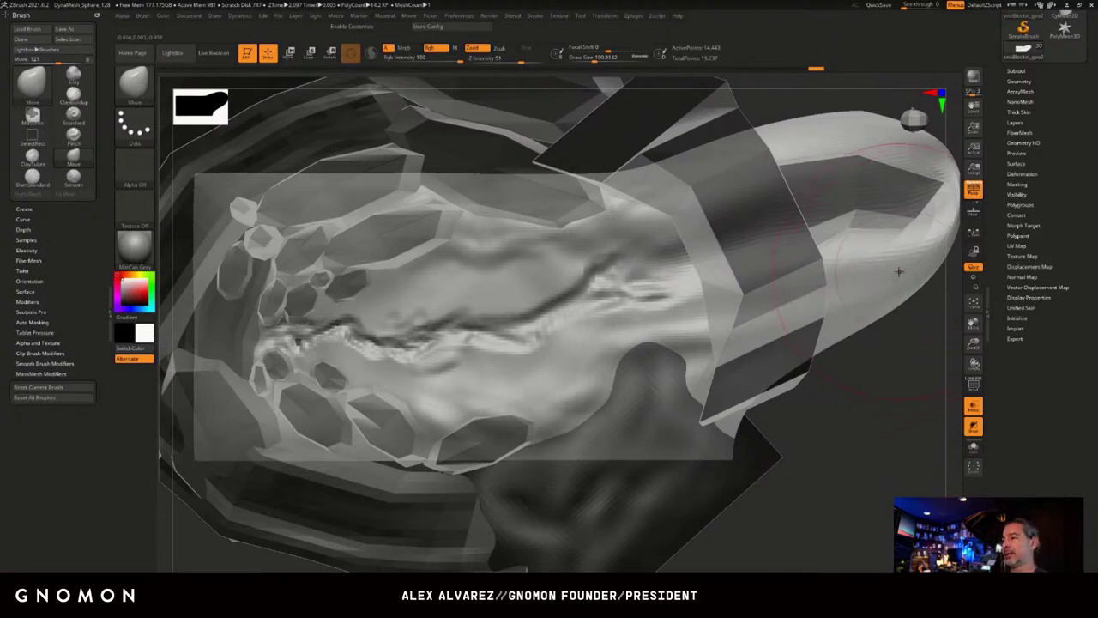
key(ctrl+shift+z)
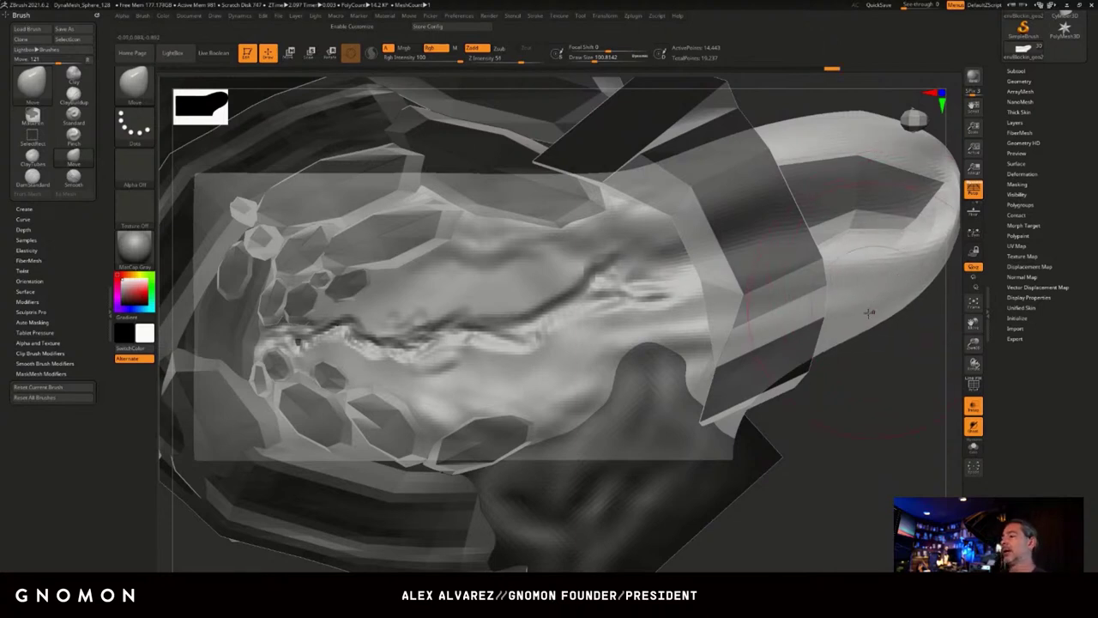
key(ctrl+shift+z)
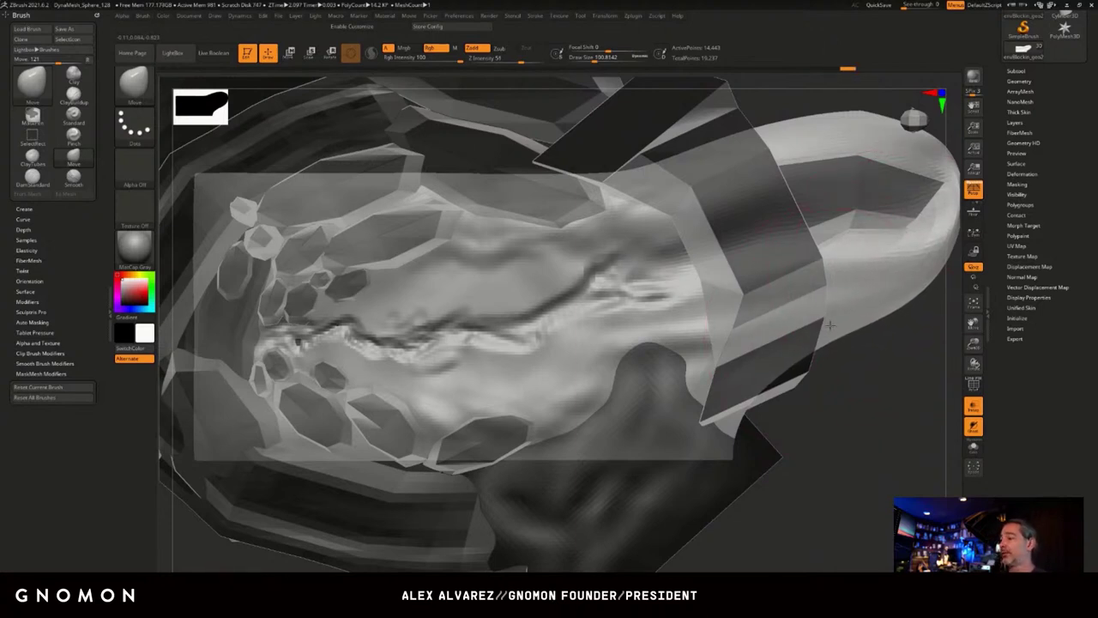
key(ctrl+shift+z)
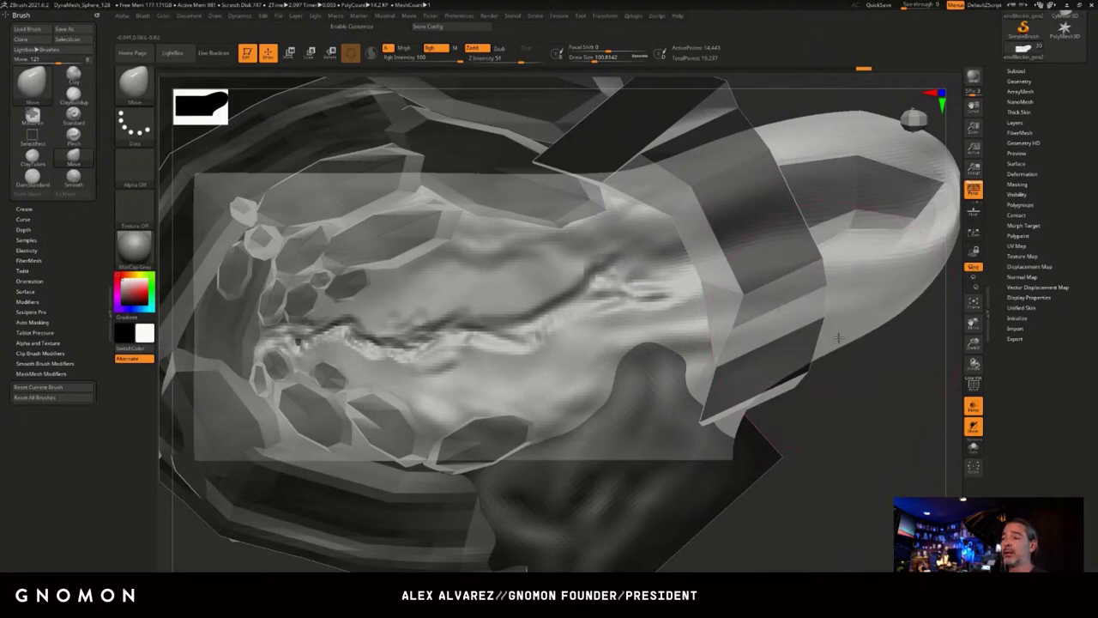
key(ctrl+shift+z)
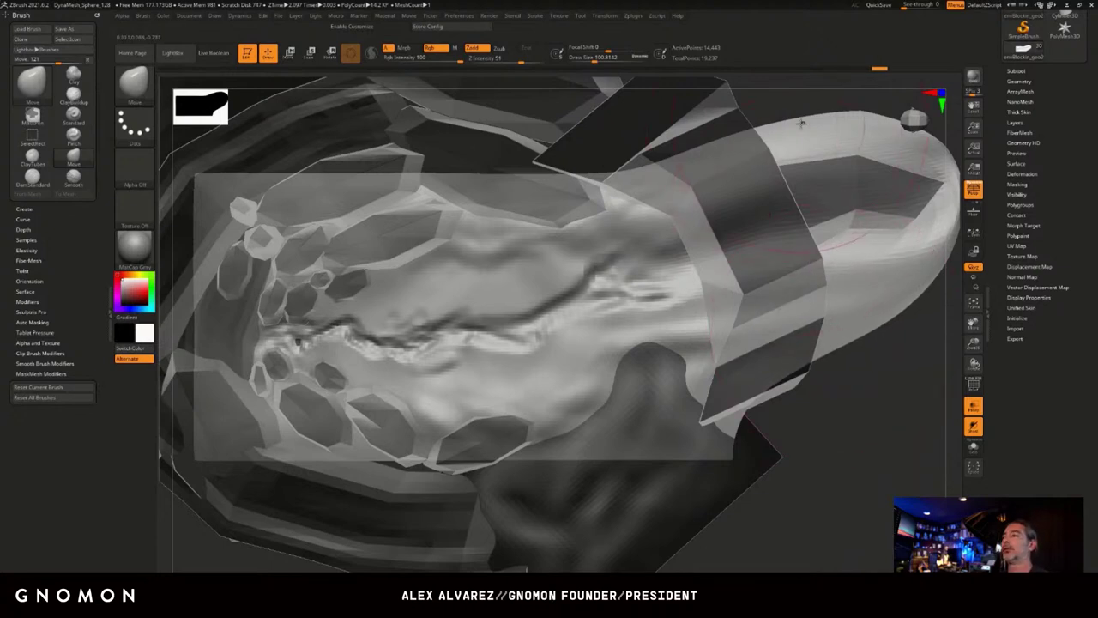
key(ctrl+shift+z)
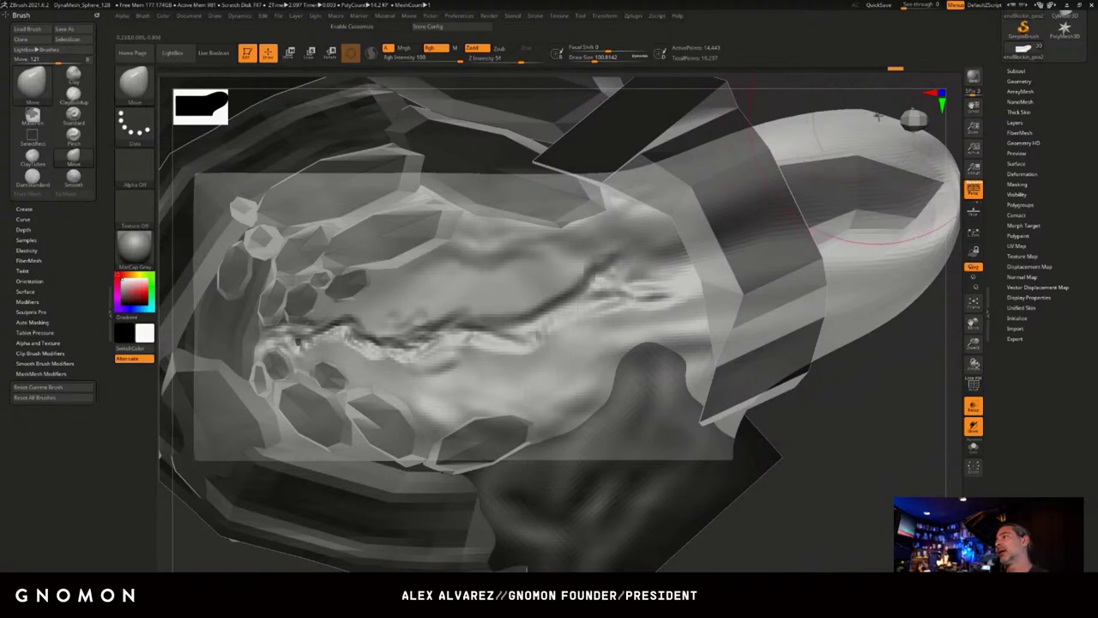
key(ctrl+shift+z)
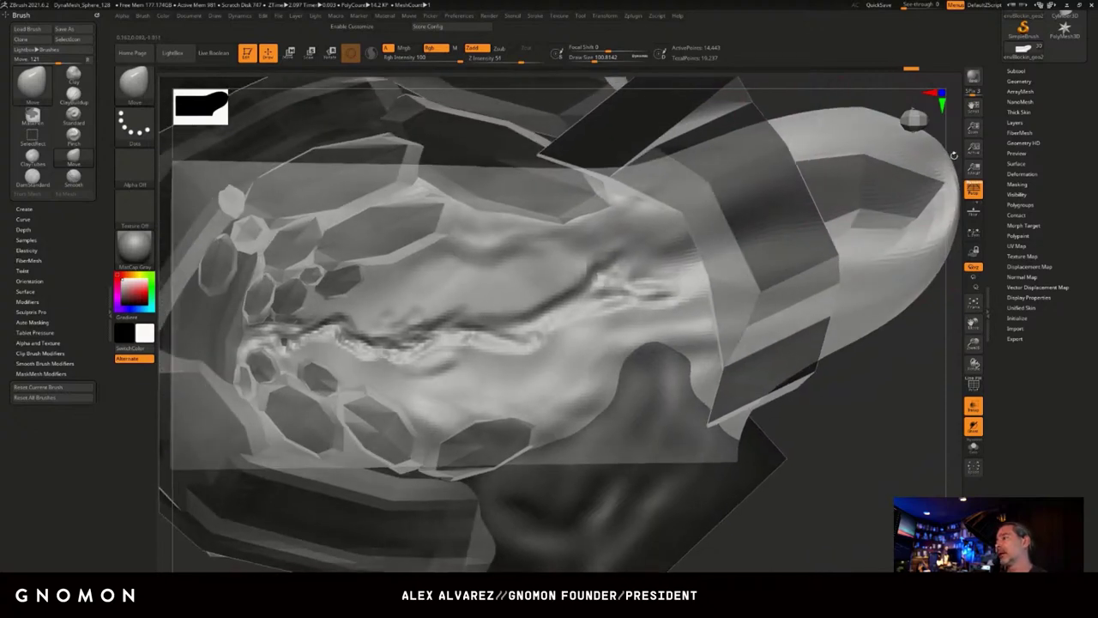
key(ctrl+shift+z)
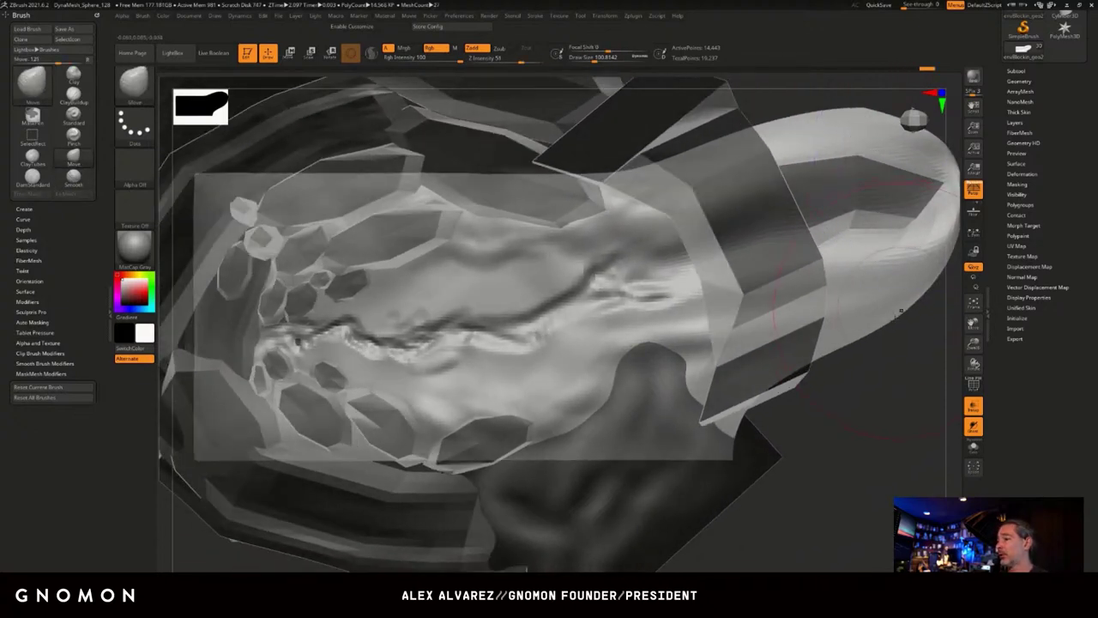
Turn off transparency and reduce the Move brush's draw size to about 38.9.
key(s)
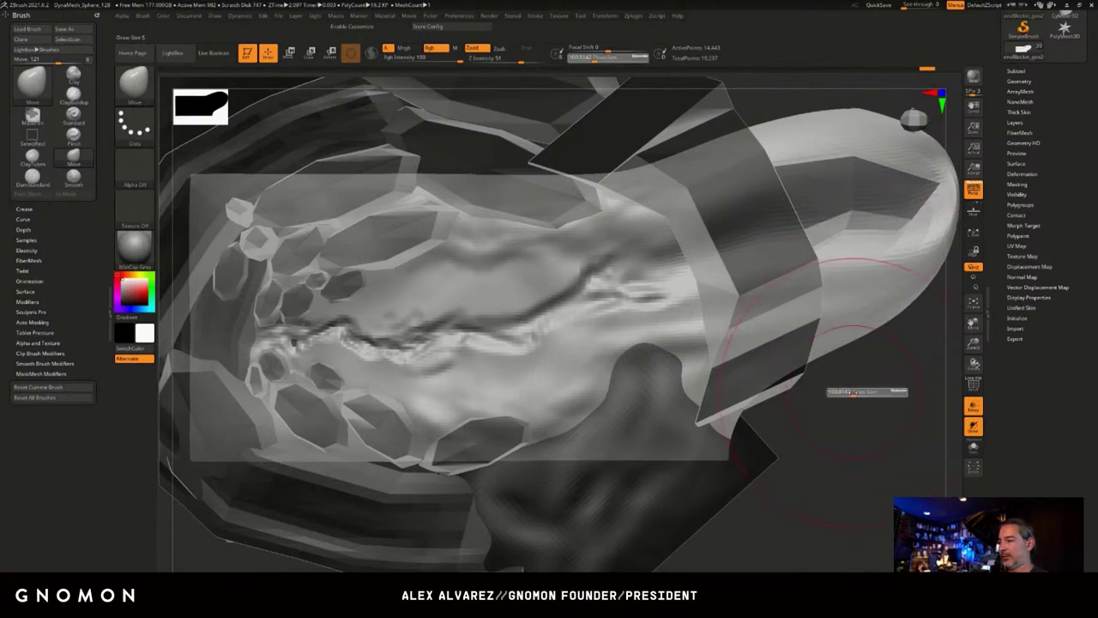
drag(849, 392, 851, 392)
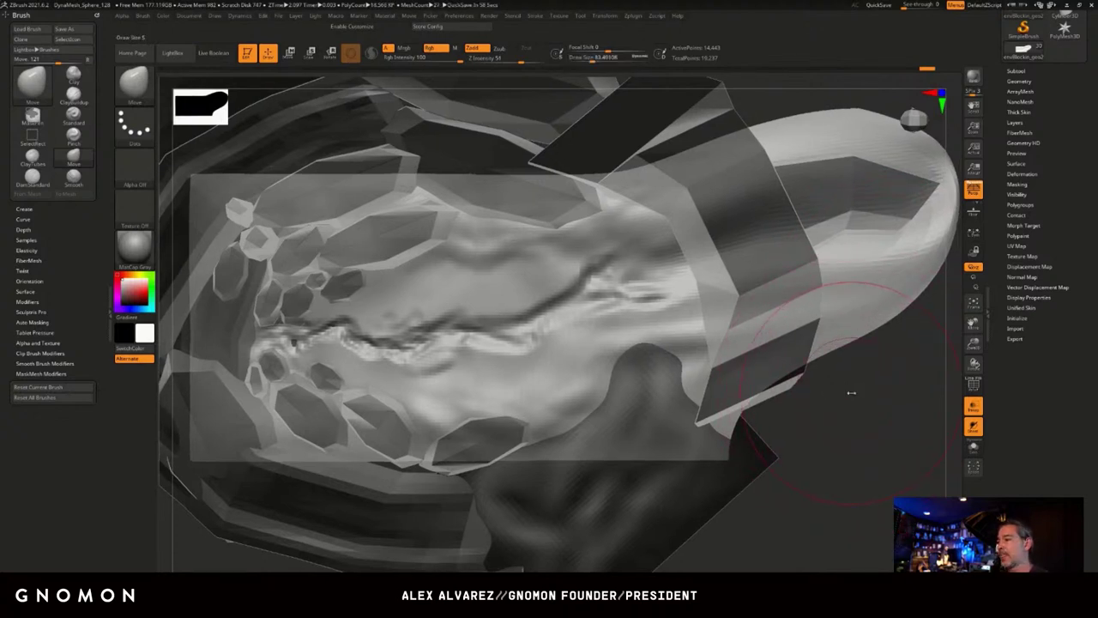
drag(851, 392, 857, 388)
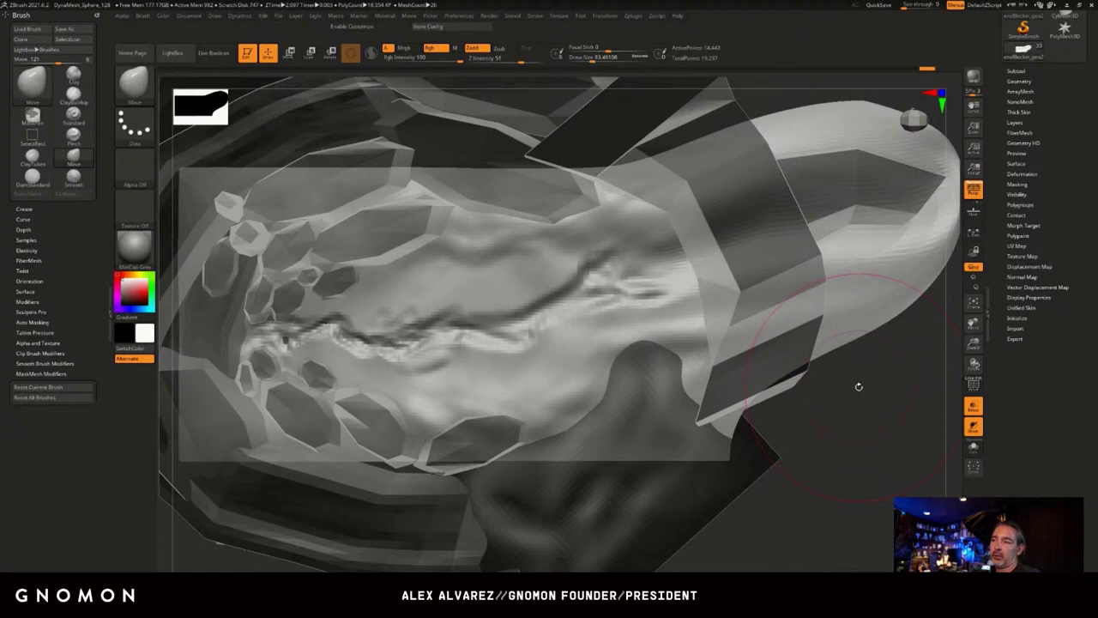
drag(856, 396, 862, 395)
mouse_move(973, 406)
mouse_down()
mouse_move(865, 411)
mouse_move(826, 427)
mouse_move(835, 466)
mouse_up()
mouse_move(818, 161)
mouse_down()
mouse_move(824, 200)
mouse_move(843, 192)
mouse_move(824, 186)
mouse_move(828, 169)
mouse_move(850, 180)
mouse_move(833, 258)
mouse_up()
key(s)
drag(829, 440, 861, 411)
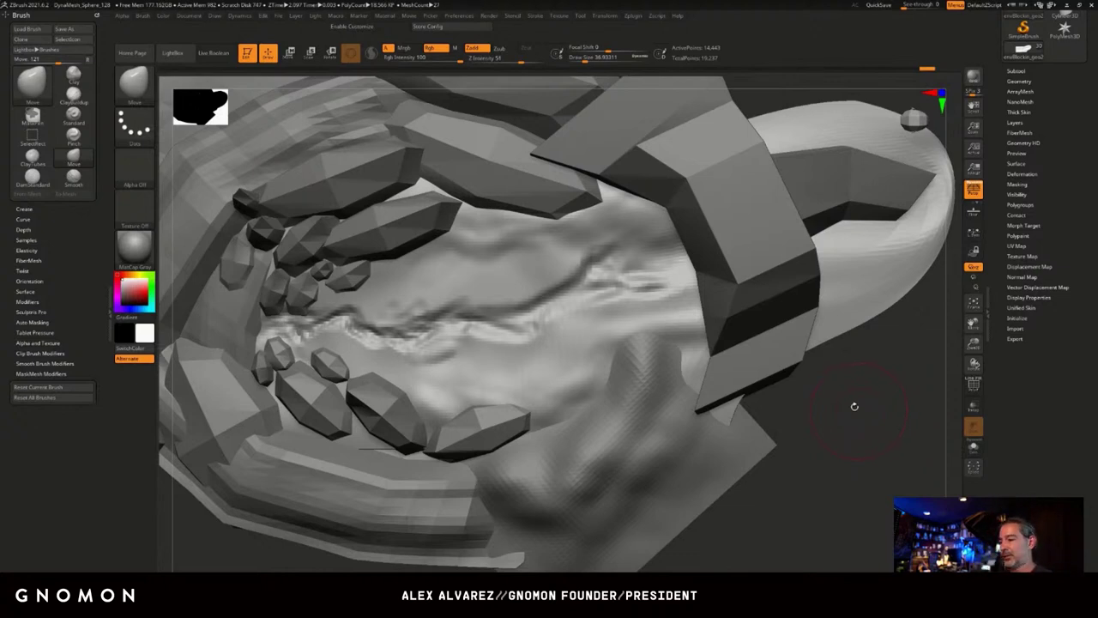
Review the extended floor from low and overhead angles, and turn on PolyFrame to show its wireframe.
drag(856, 404, 888, 407)
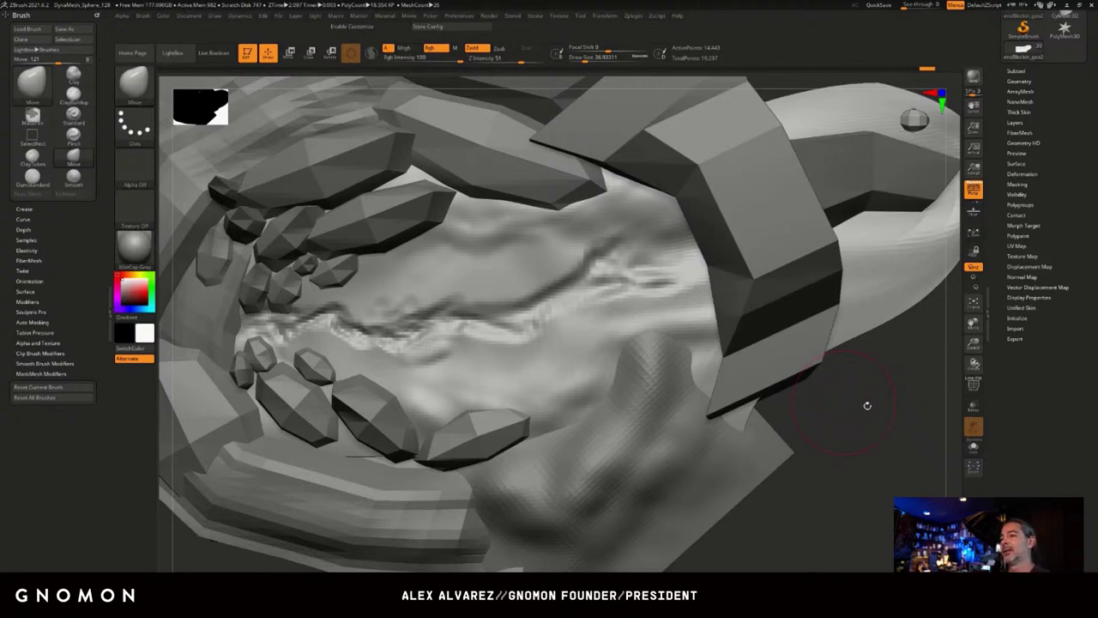
mouse_move(866, 405)
mouse_down()
mouse_move(866, 380)
mouse_move(867, 431)
mouse_move(866, 364)
mouse_move(852, 420)
mouse_up()
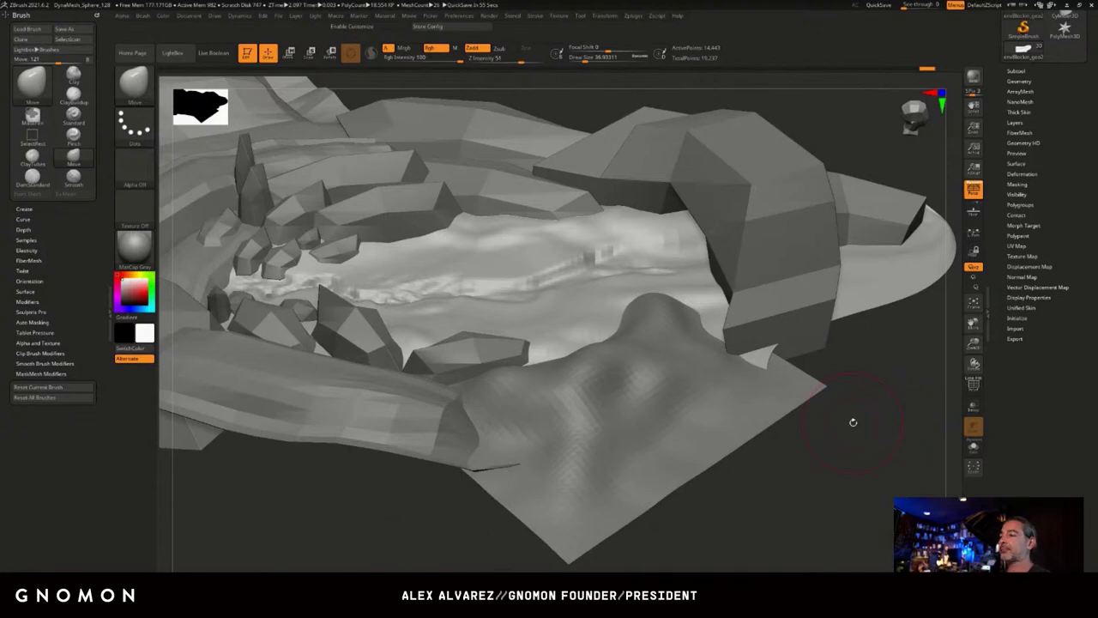
drag(853, 422, 878, 431)
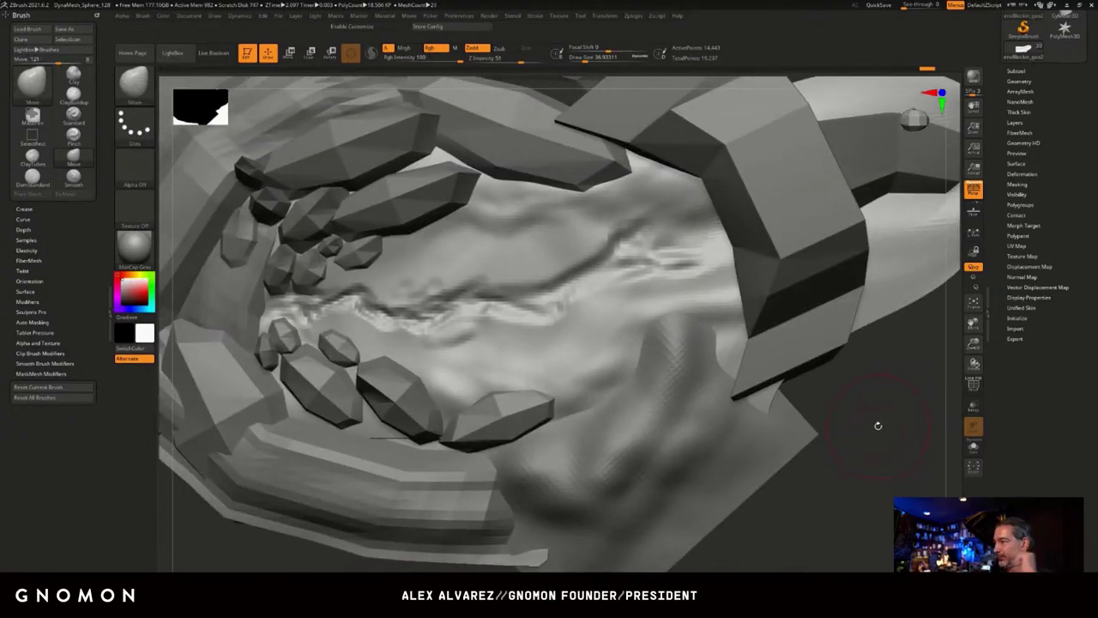
click(973, 384)
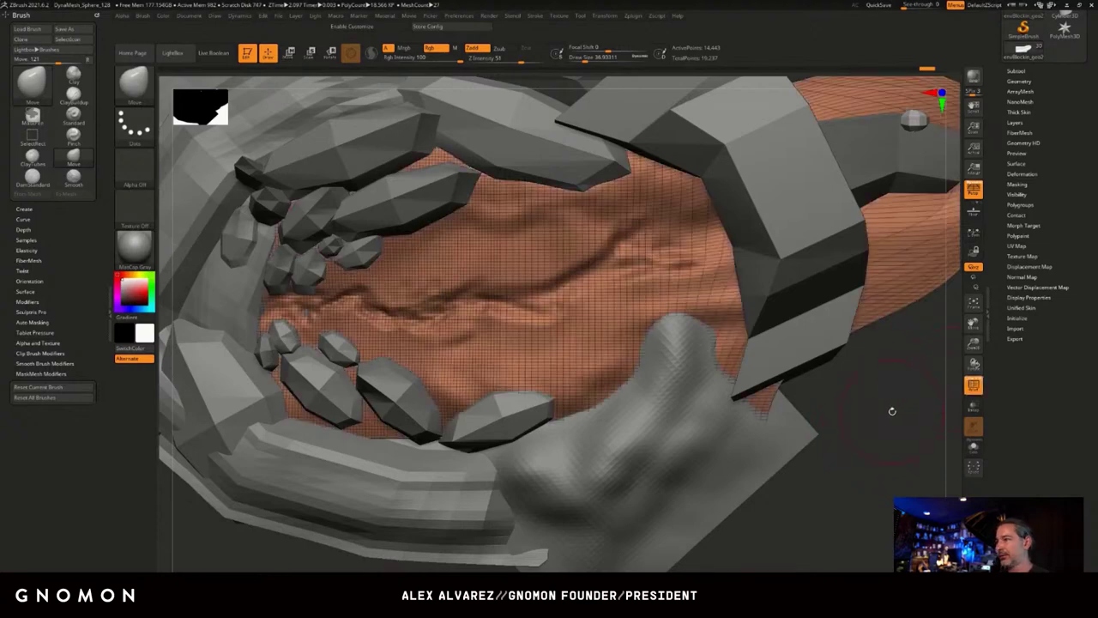
drag(892, 410, 704, 363)
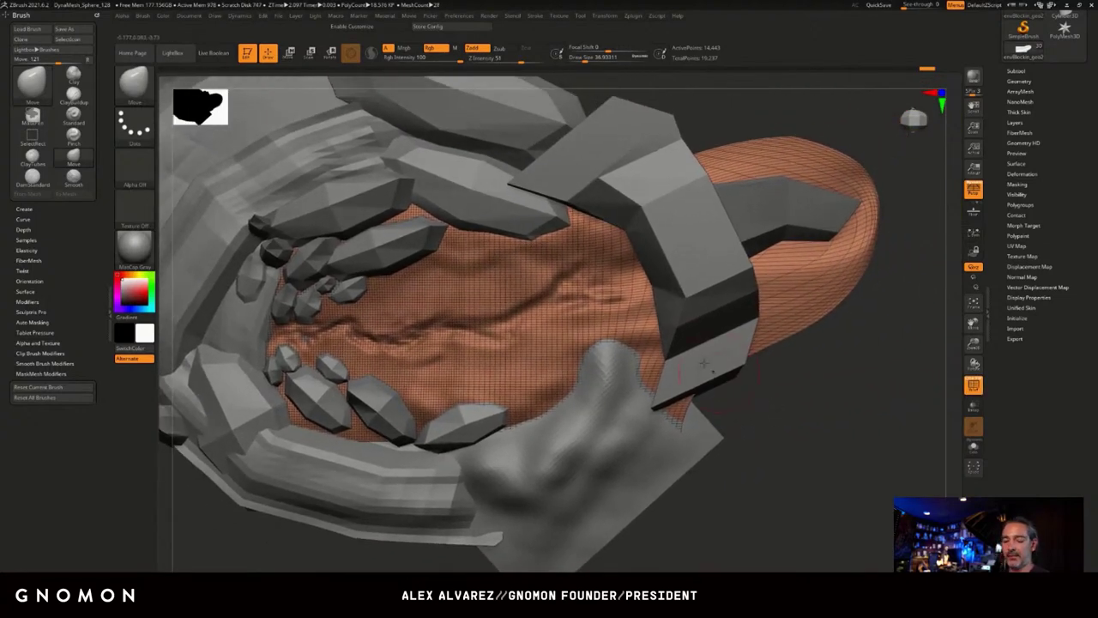
Hide all other subtools so only the canyon floor shows, and examine its stretched polygons beyond the arch.
click(1018, 80)
click(1016, 71)
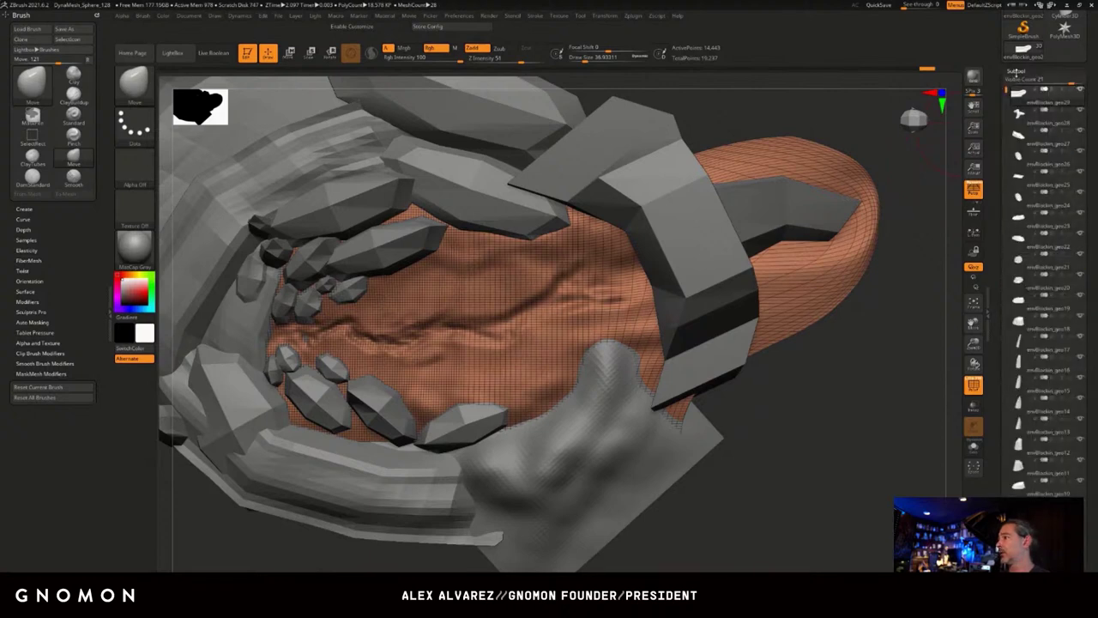
shift+click(1081, 89)
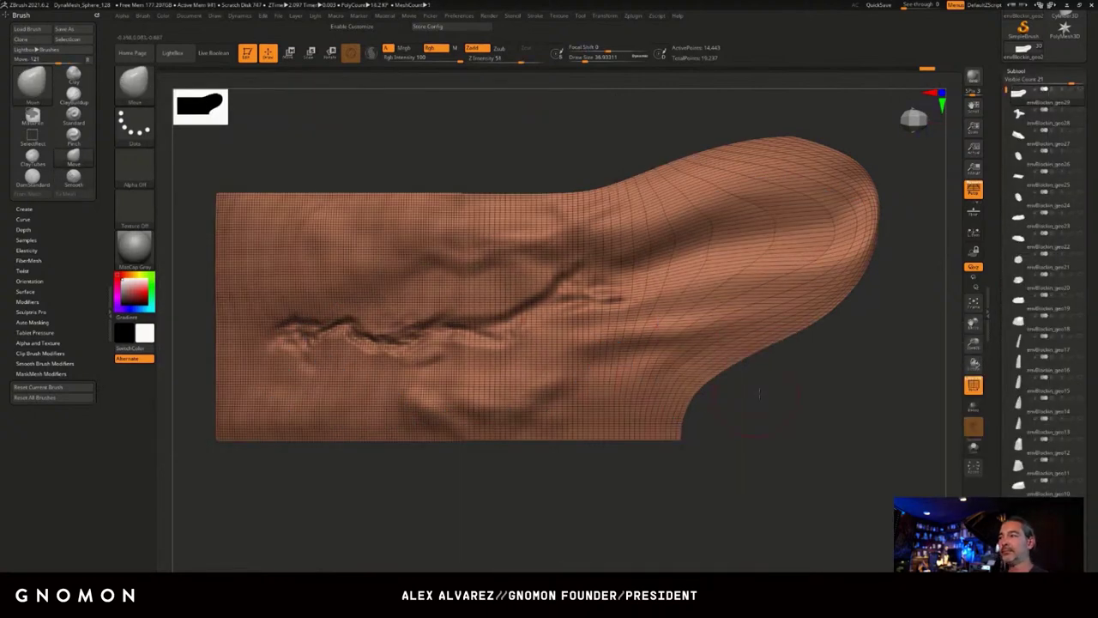
mouse_move(757, 390)
alt+mouse_down()
mouse_move(774, 392)
mouse_move(742, 363)
alt+mouse_up()
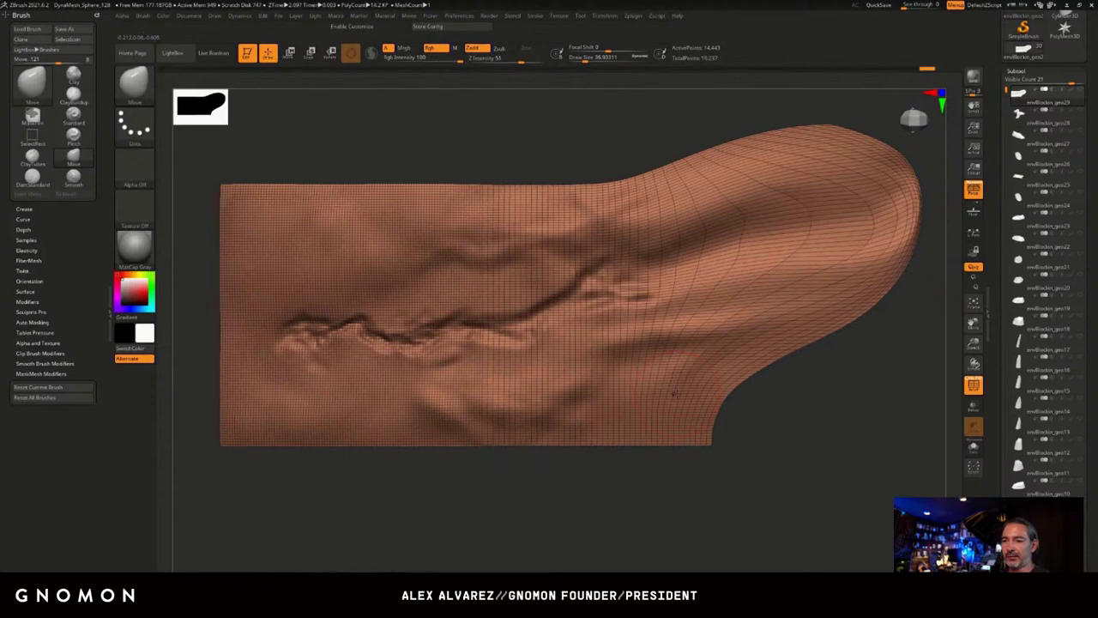
mouse_move(824, 390)
mouse_down()
mouse_move(797, 404)
mouse_move(783, 386)
mouse_move(763, 446)
mouse_move(808, 422)
mouse_up()
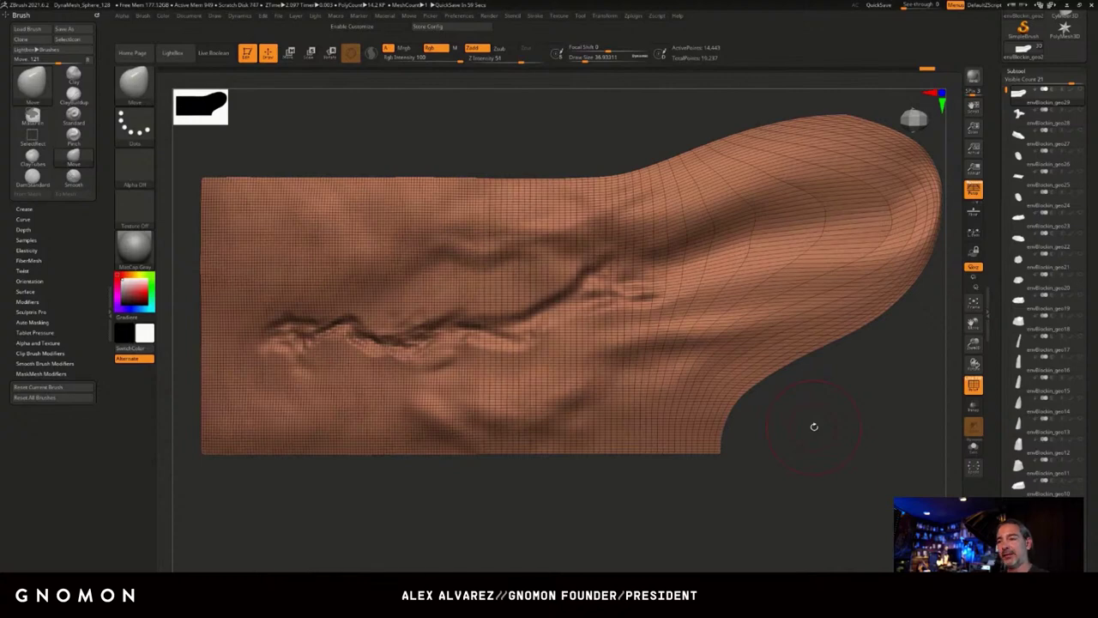
drag(814, 426, 816, 409)
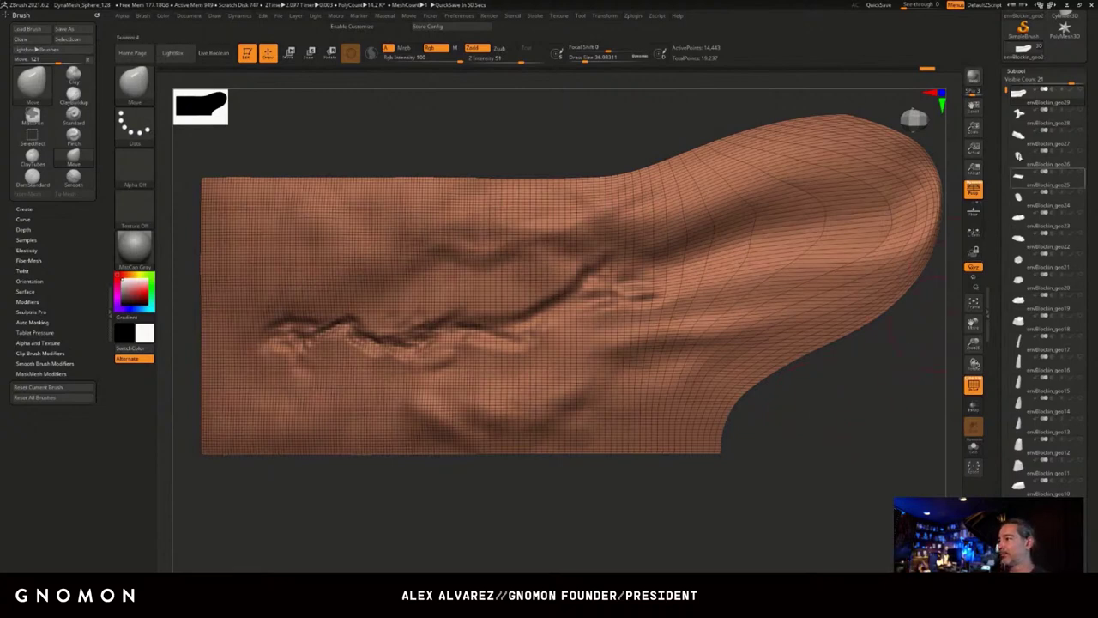
Isolate the long faceted rock beside the rippled ground mesh and view it from the side.
click(1081, 90)
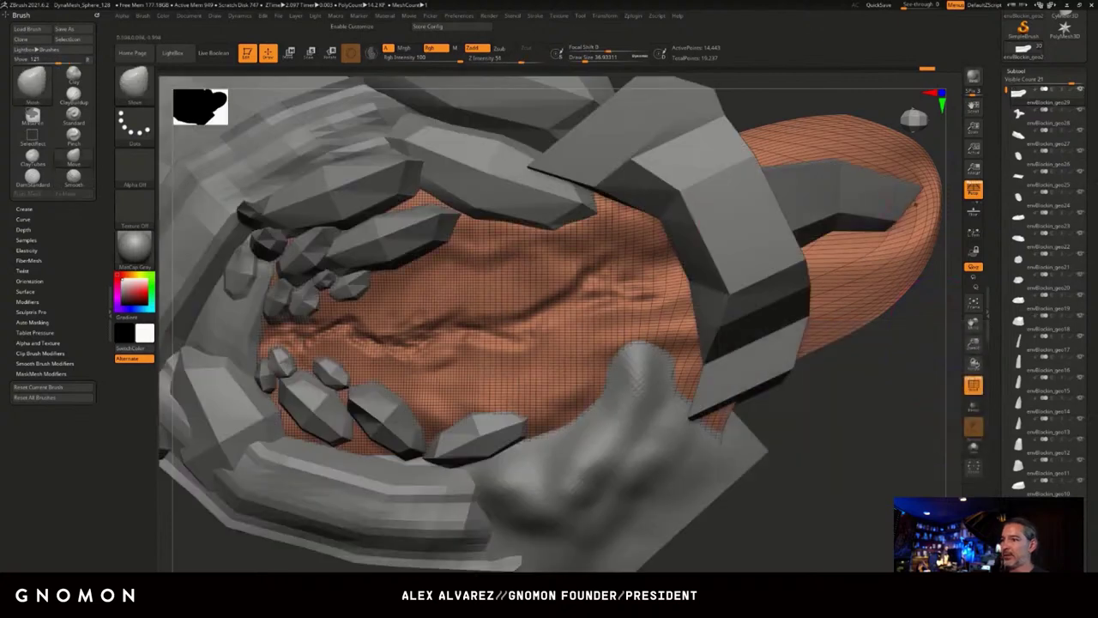
alt+click(397, 227)
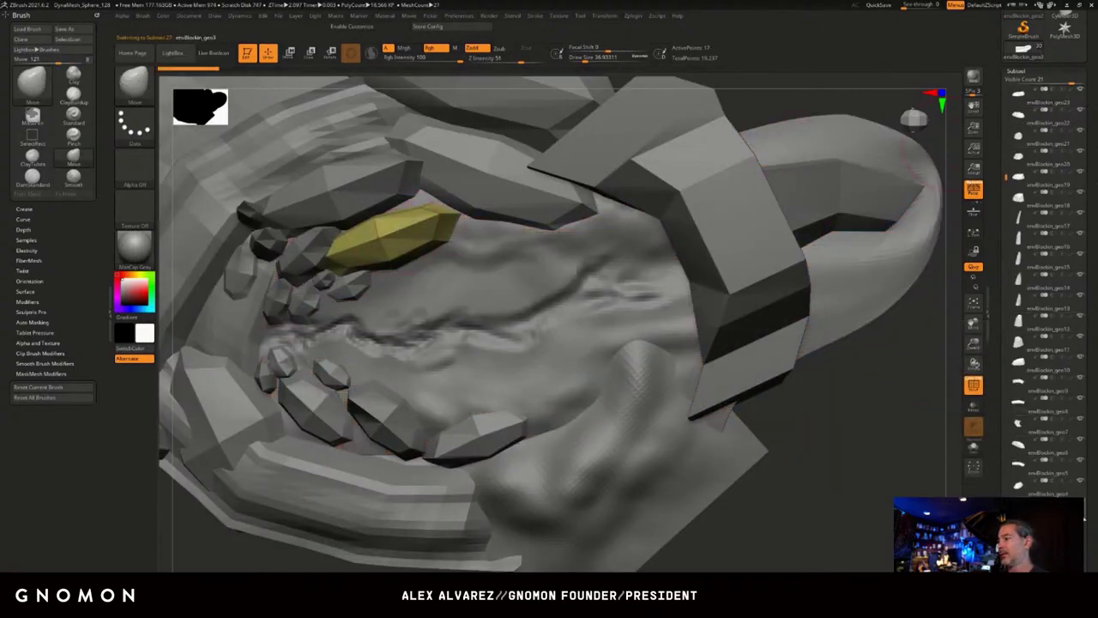
click(974, 448)
key(f)
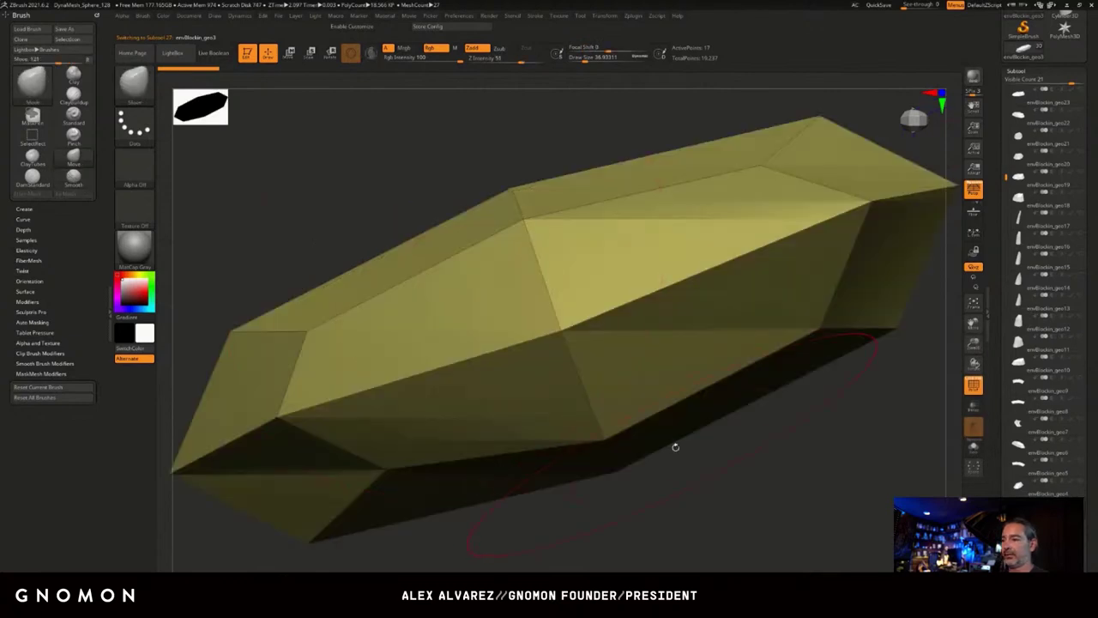
drag(675, 446, 676, 383)
drag(687, 490, 670, 418)
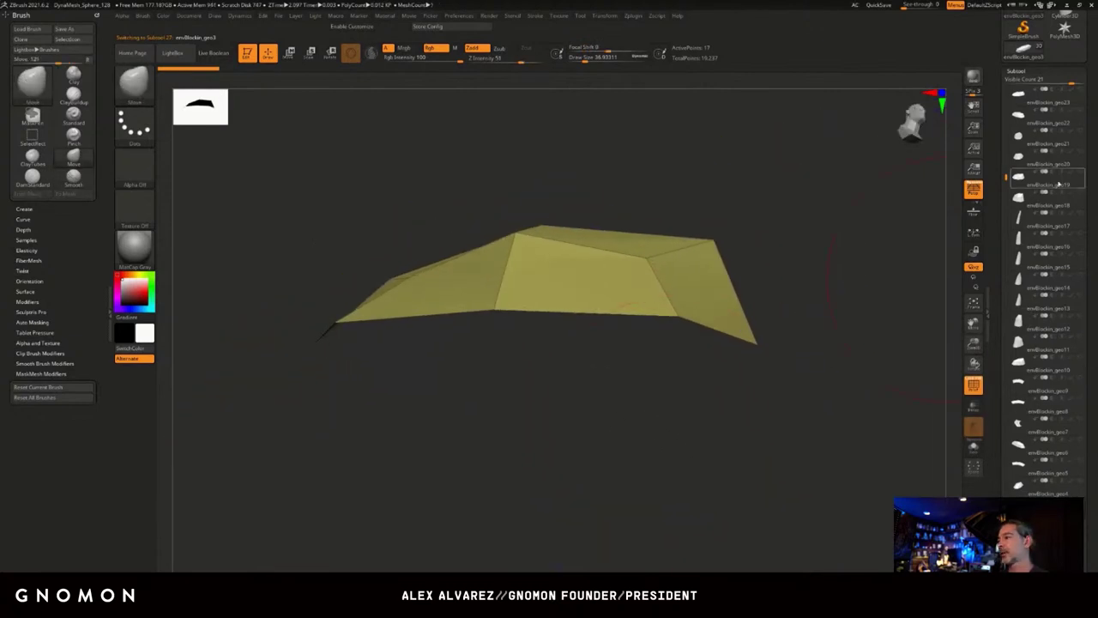
Turn on double-sided display for the isolated rock and check its inner faces.
drag(998, 440, 998, 66)
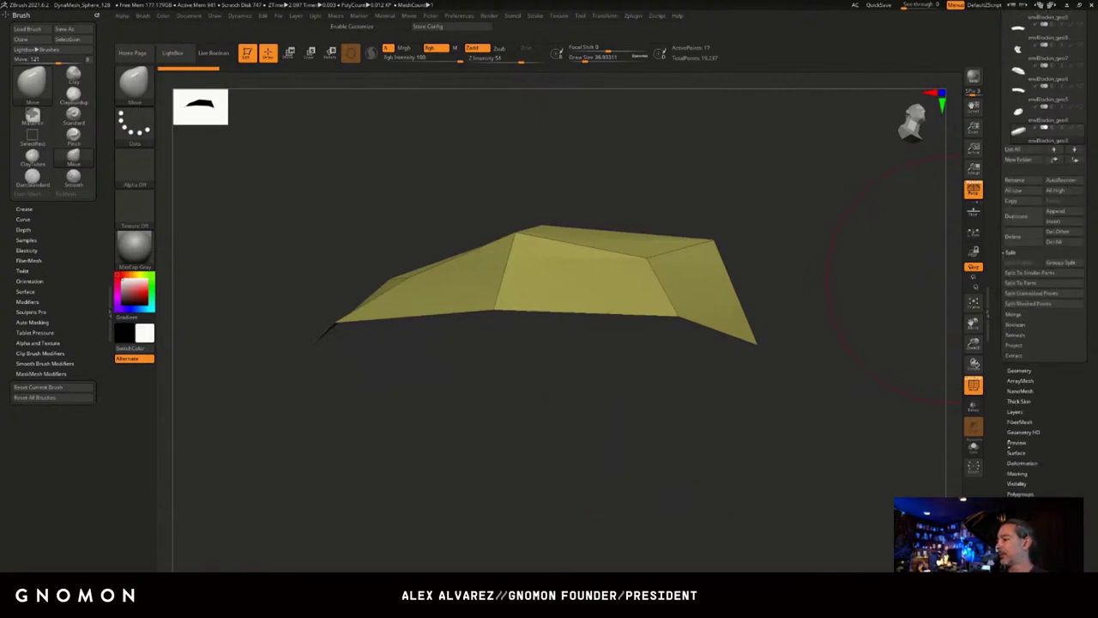
drag(1002, 441, 1024, 430)
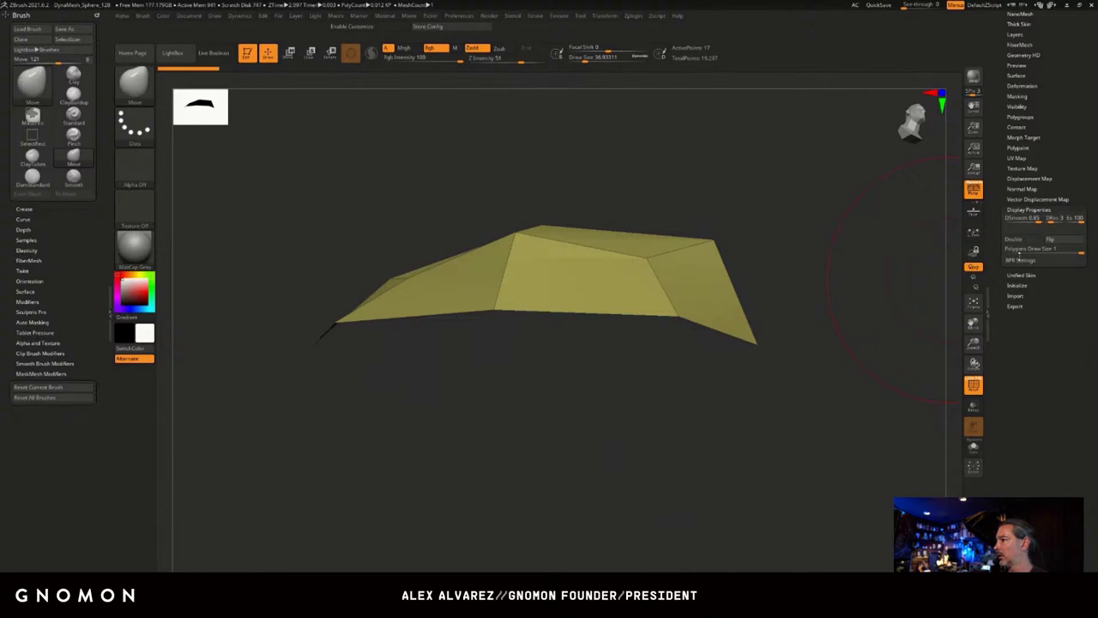
click(1016, 239)
mouse_move(809, 385)
mouse_down()
mouse_move(798, 395)
mouse_move(815, 381)
mouse_up()
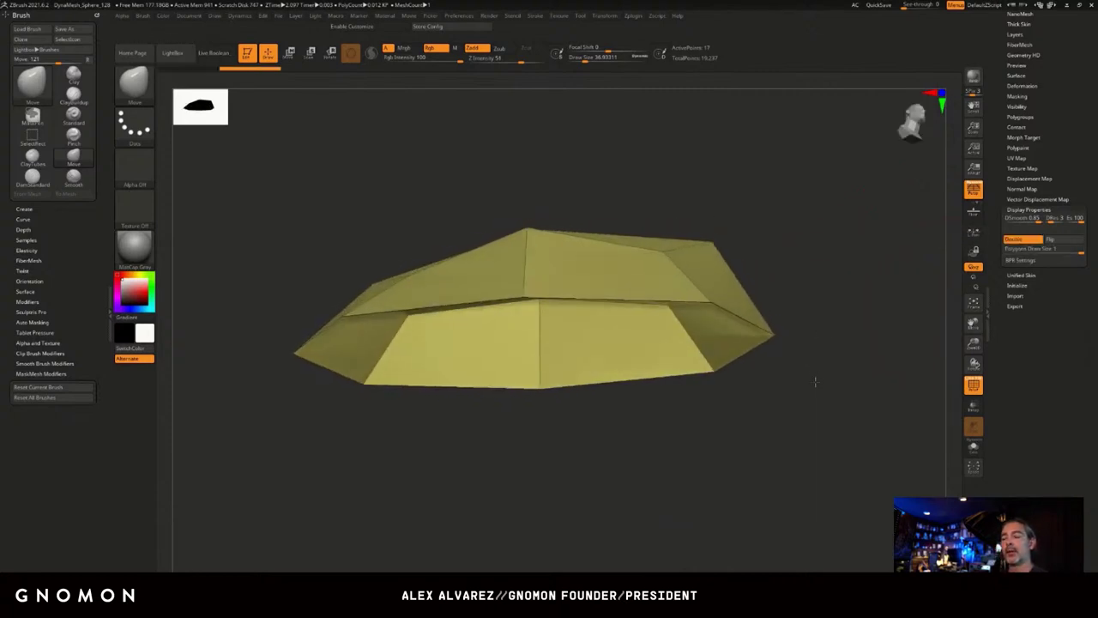
drag(826, 264, 815, 265)
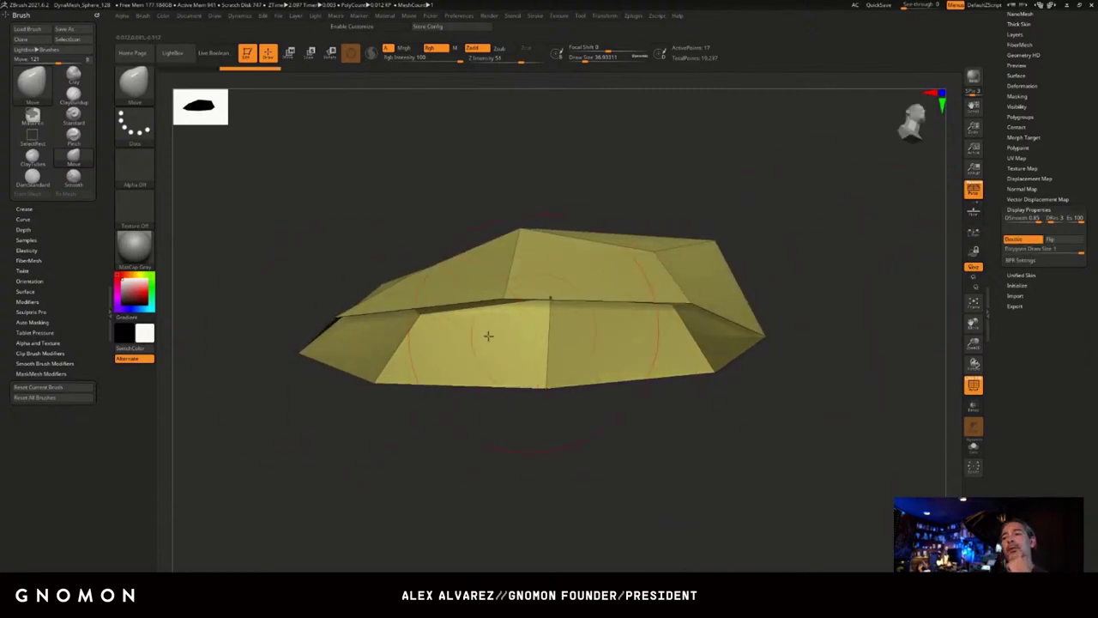
drag(609, 454, 466, 423)
drag(756, 431, 745, 414)
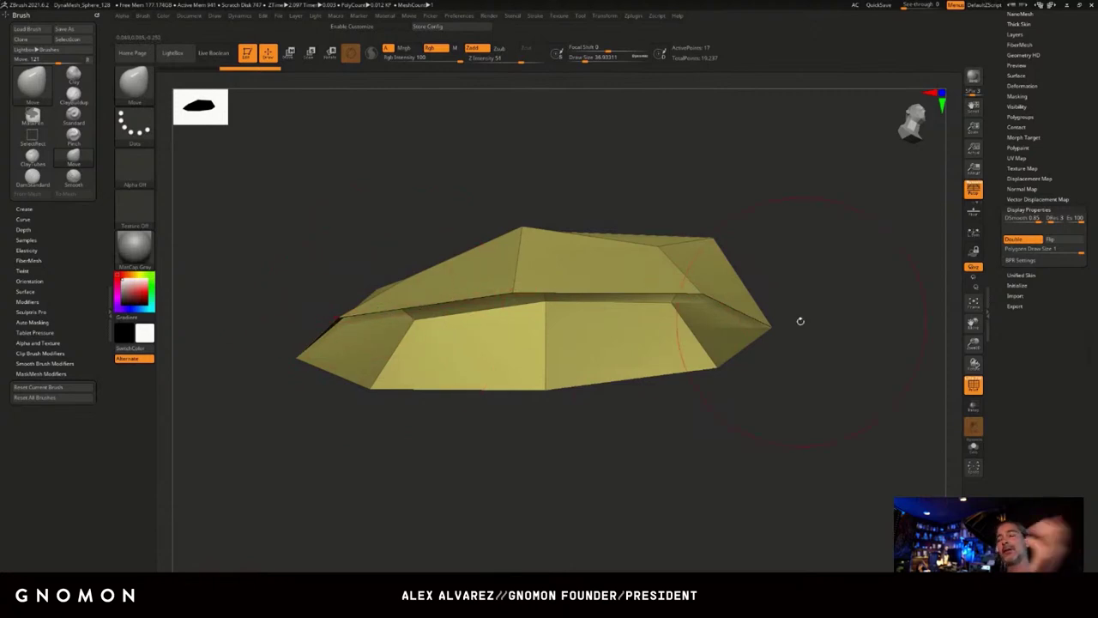
drag(792, 268, 798, 261)
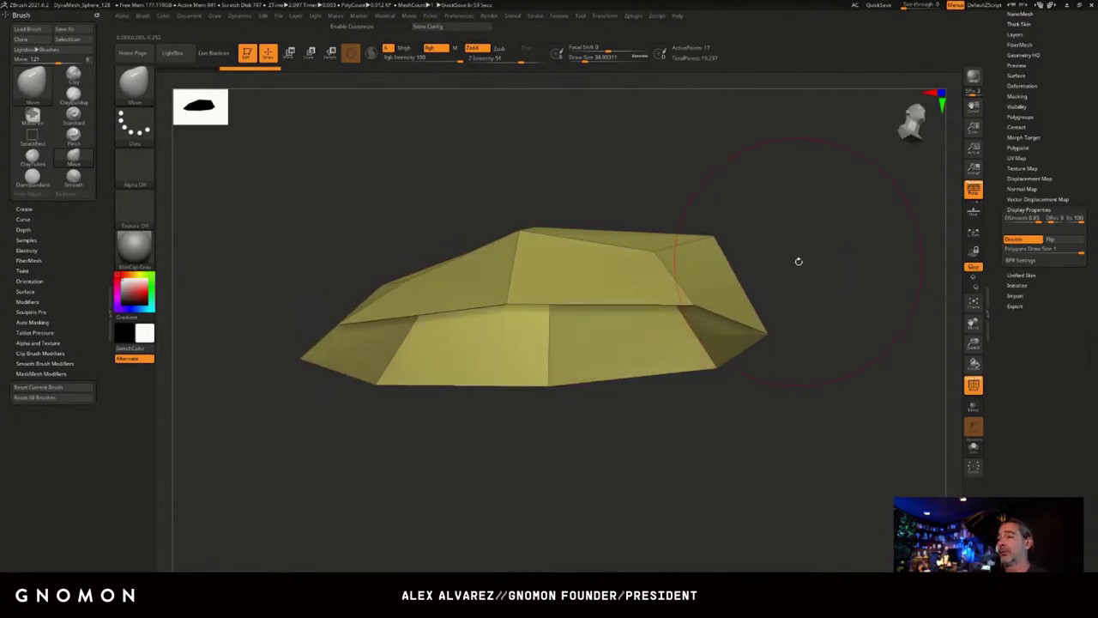
drag(785, 224, 811, 257)
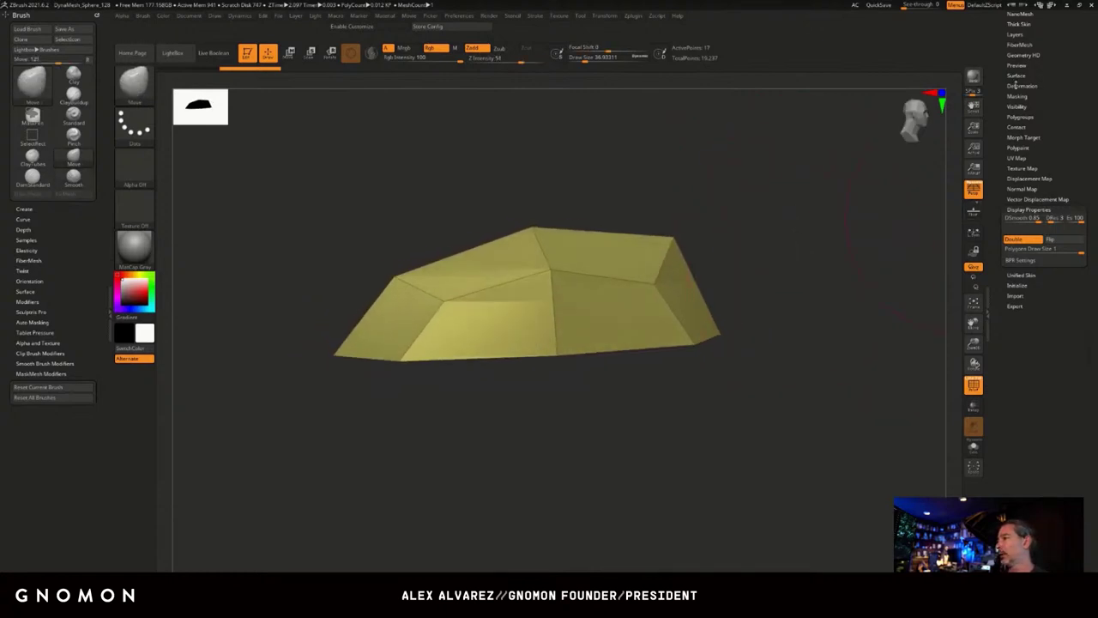
Show all the environment subtools around the rock again.
scroll(1016, 86, up, 5)
click(1013, 198)
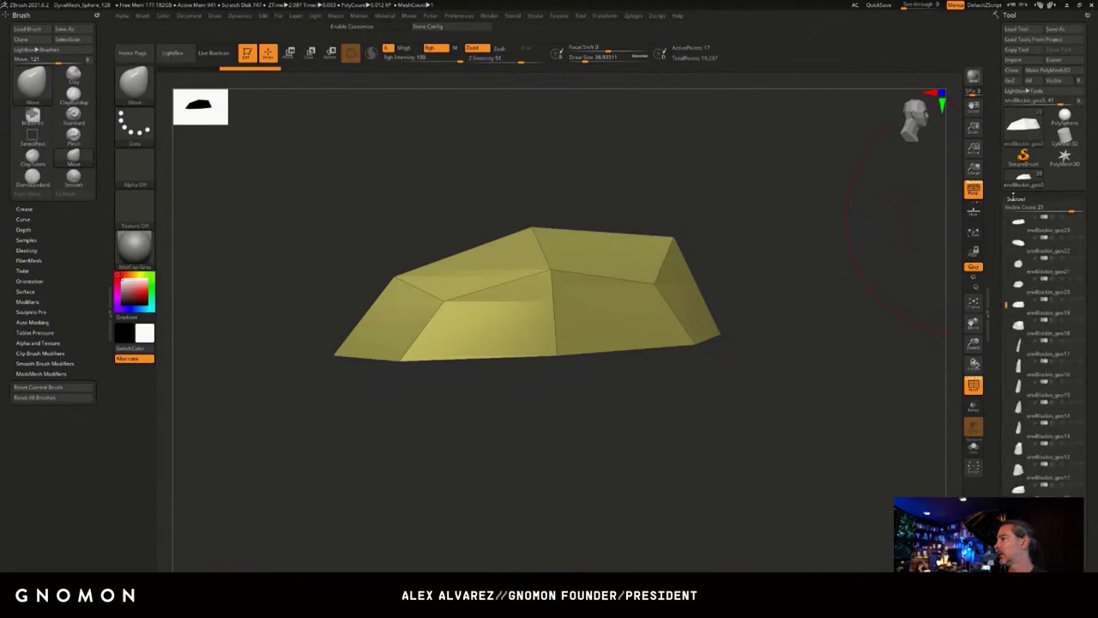
drag(1006, 307, 1006, 432)
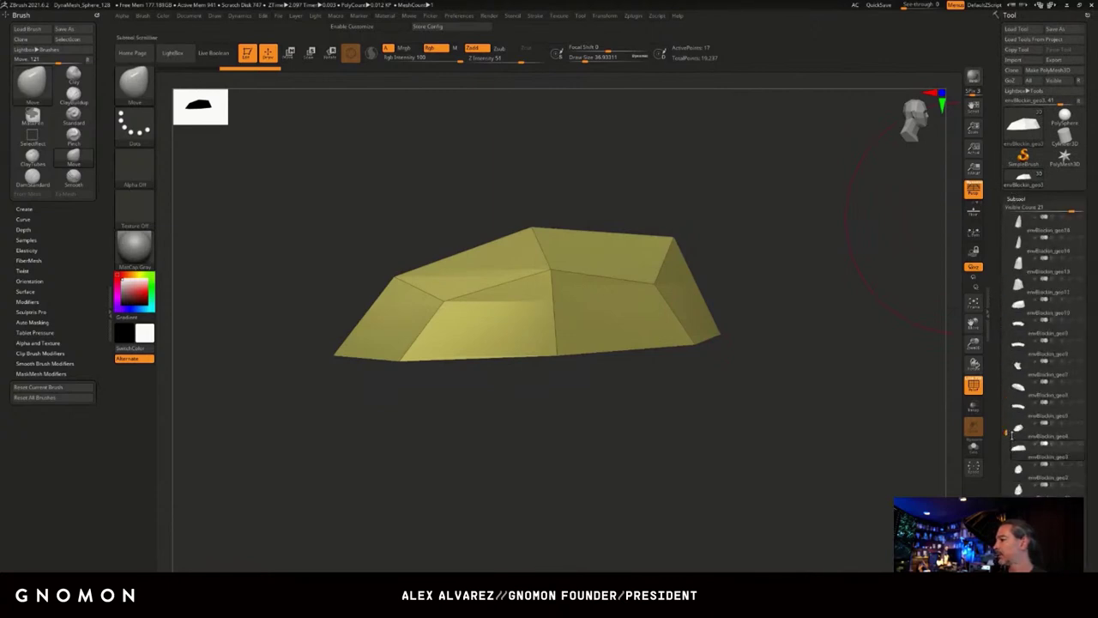
shift+click(1080, 445)
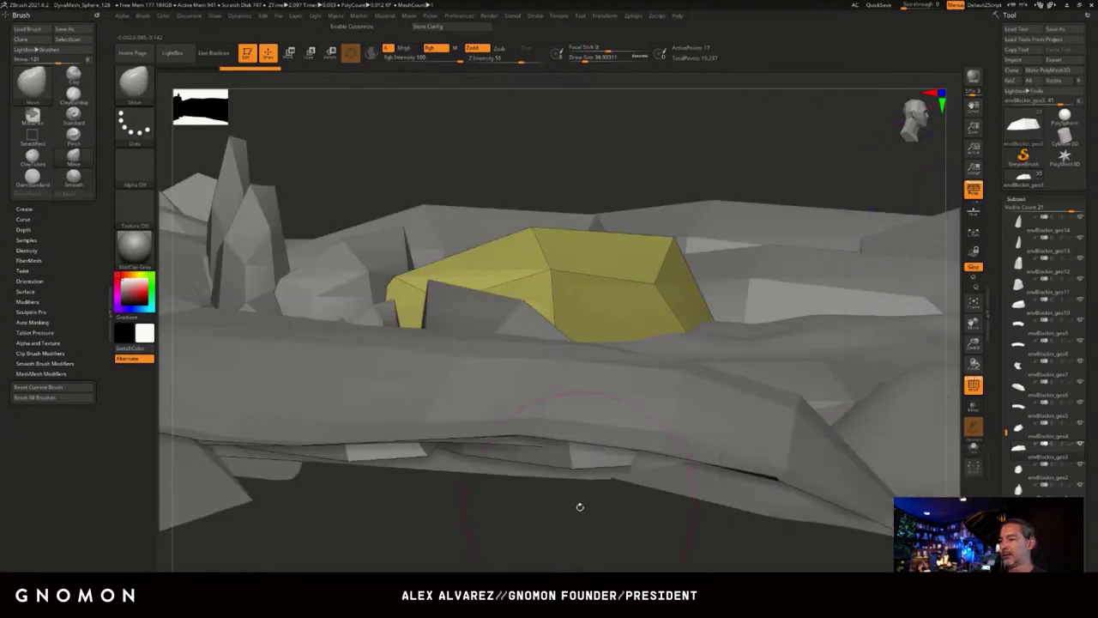
drag(580, 506, 801, 539)
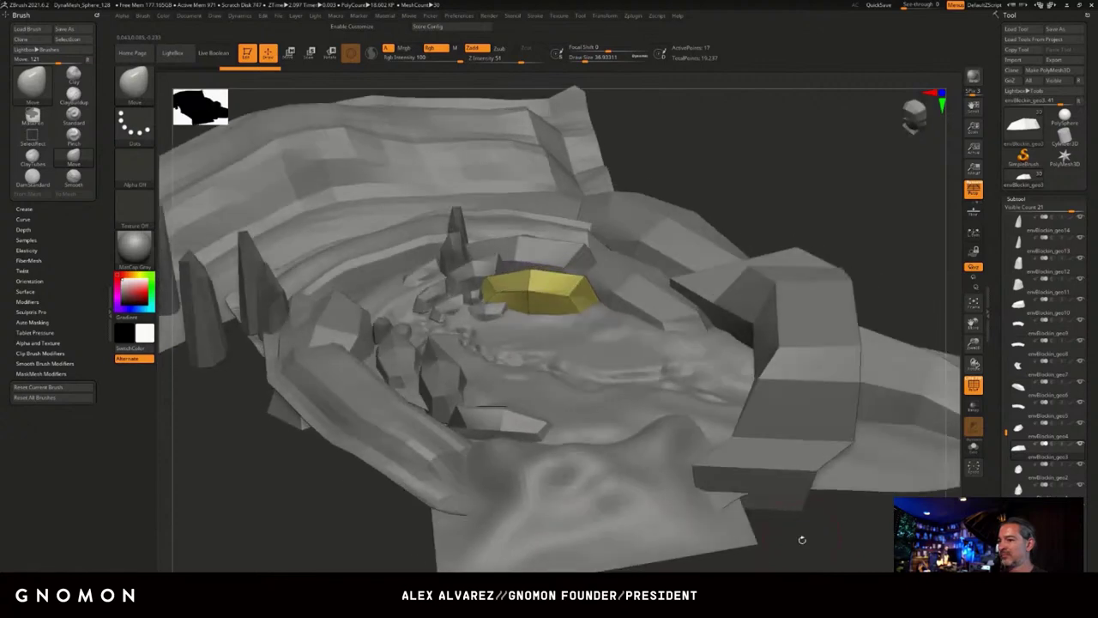
Make the rippled ground mesh envBlockin_geo29 the active subtool and hide all others, with its wireframe displayed.
click(973, 384)
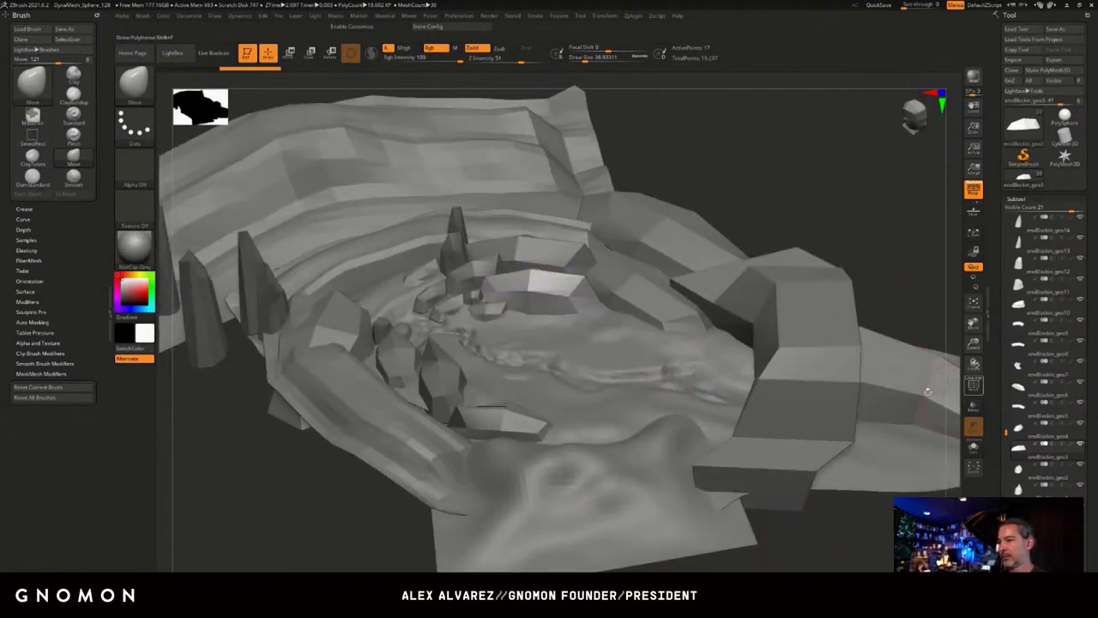
alt+click(597, 356)
drag(760, 147, 695, 129)
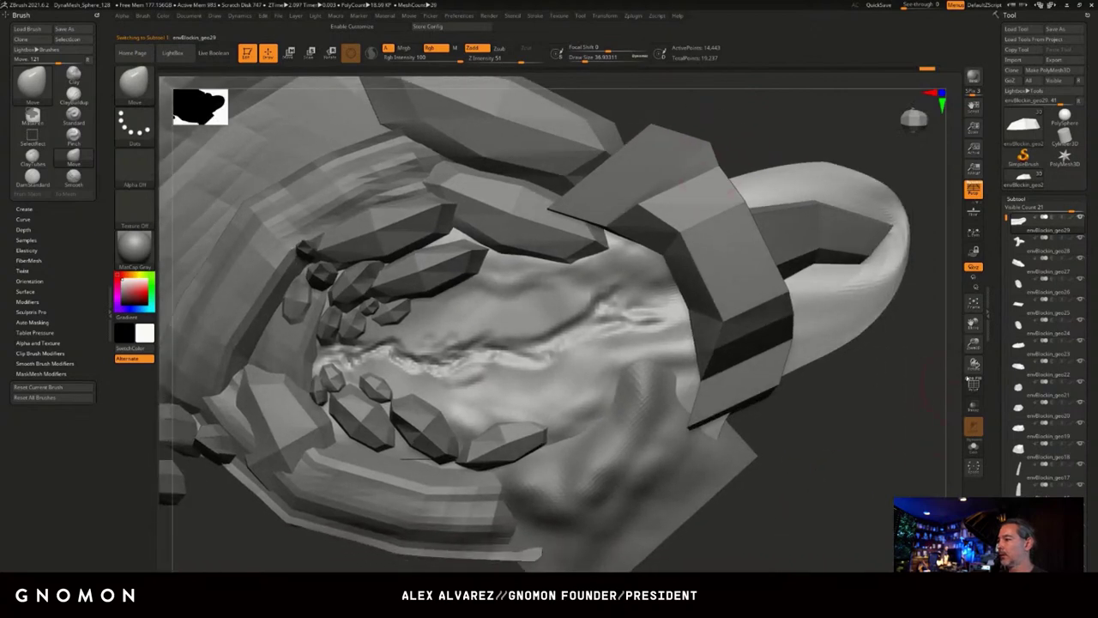
drag(860, 452, 836, 437)
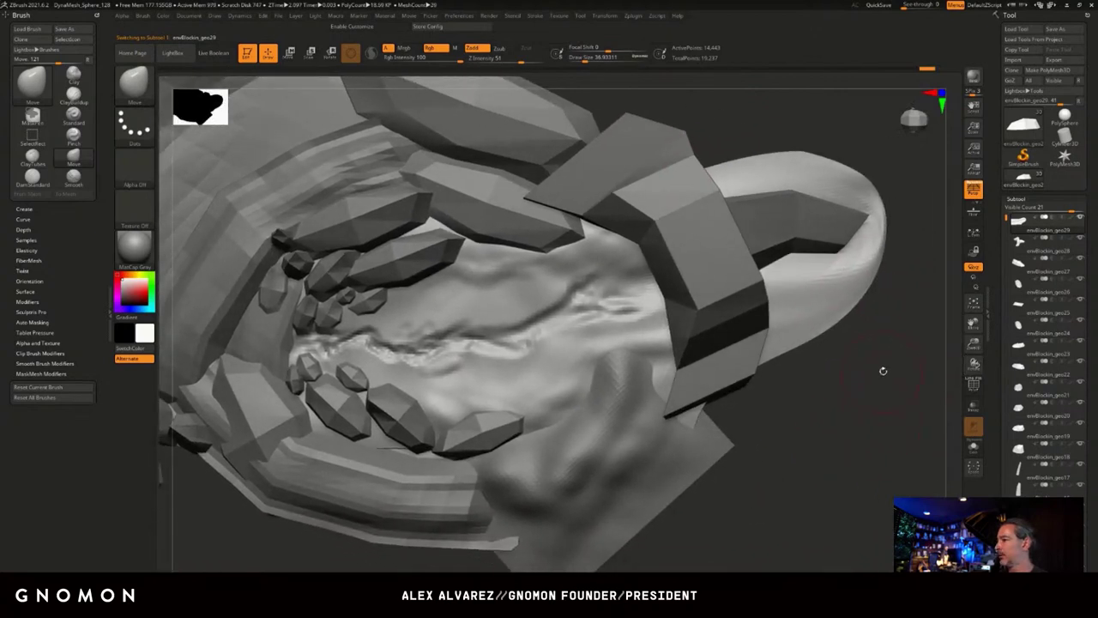
click(973, 385)
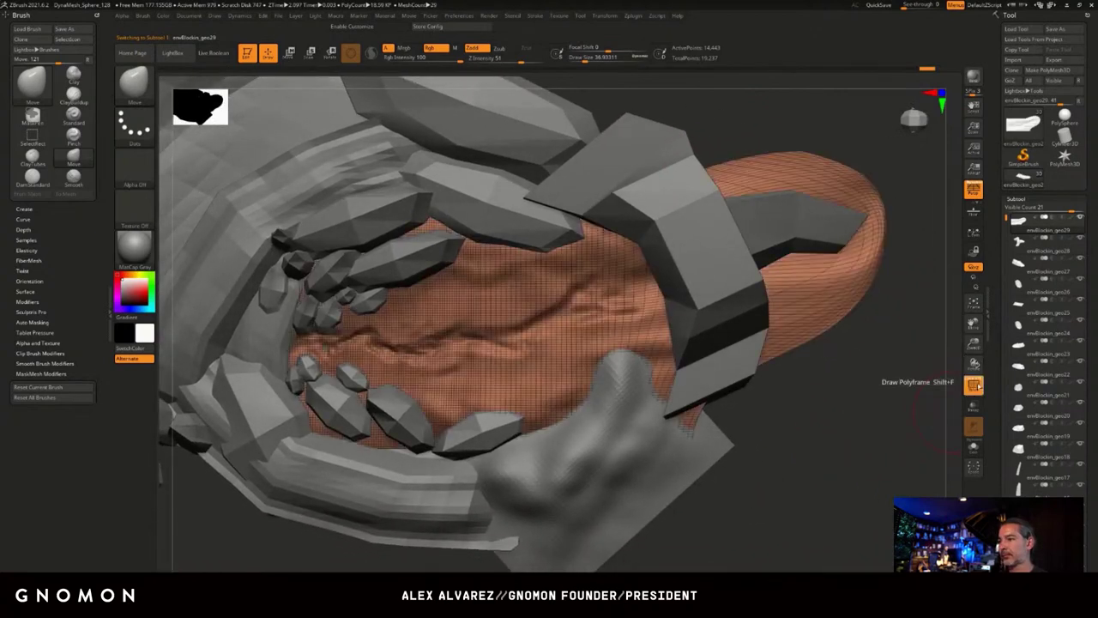
drag(821, 420, 838, 412)
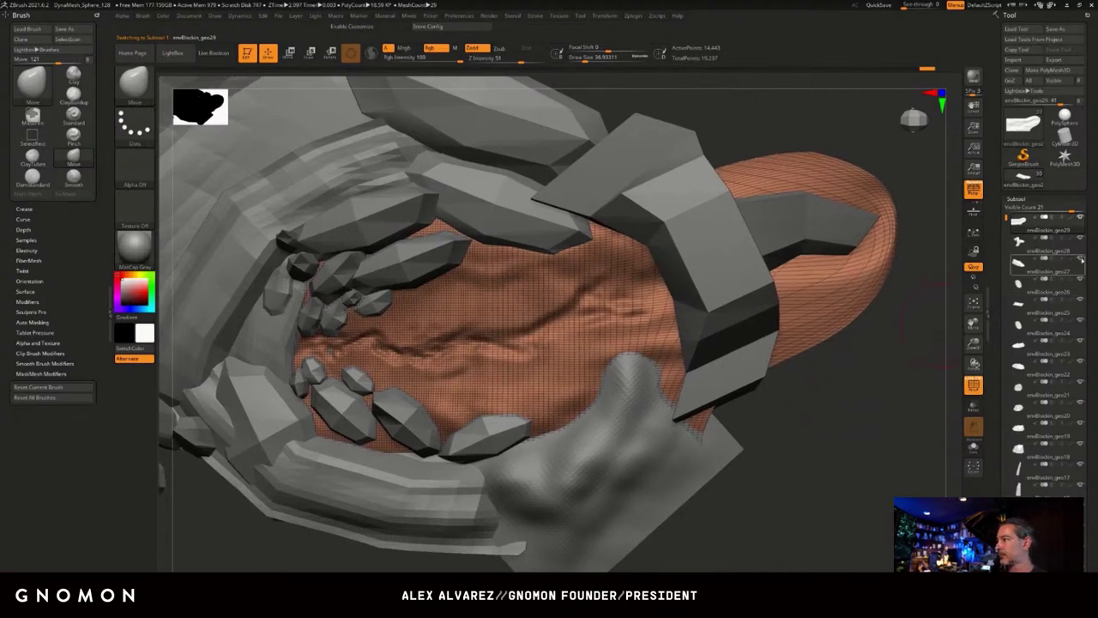
mouse_move(1081, 219)
key(shift)
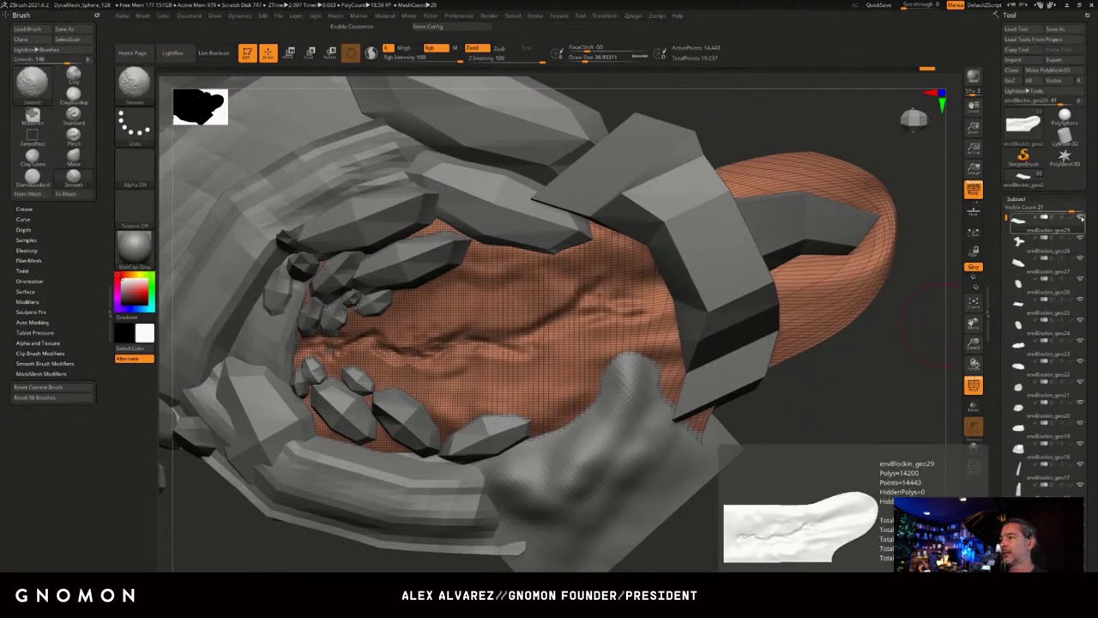
shift+click(1080, 218)
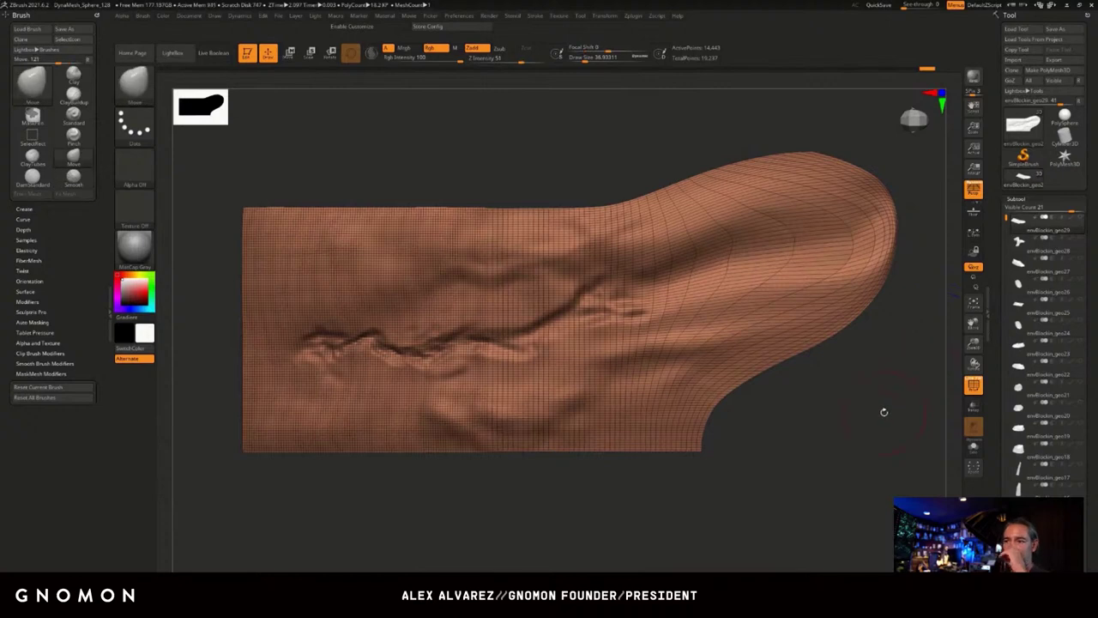
Remesh the isolated ground mesh with ZRemesher, using the existing target polygon count.
click(1016, 198)
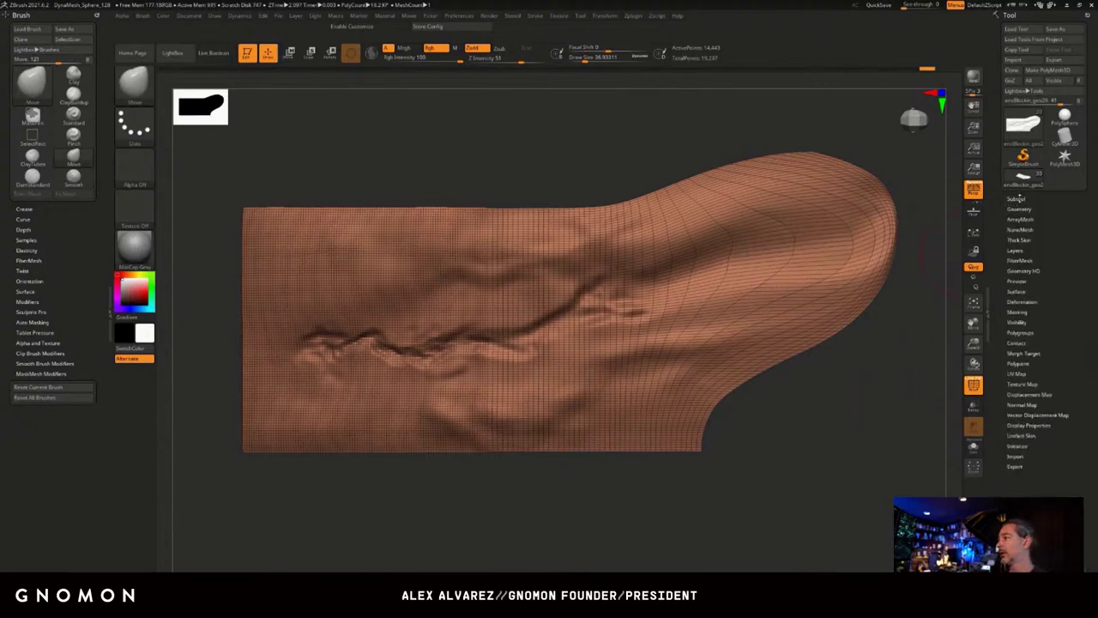
click(1019, 209)
drag(812, 387, 873, 410)
click(1019, 434)
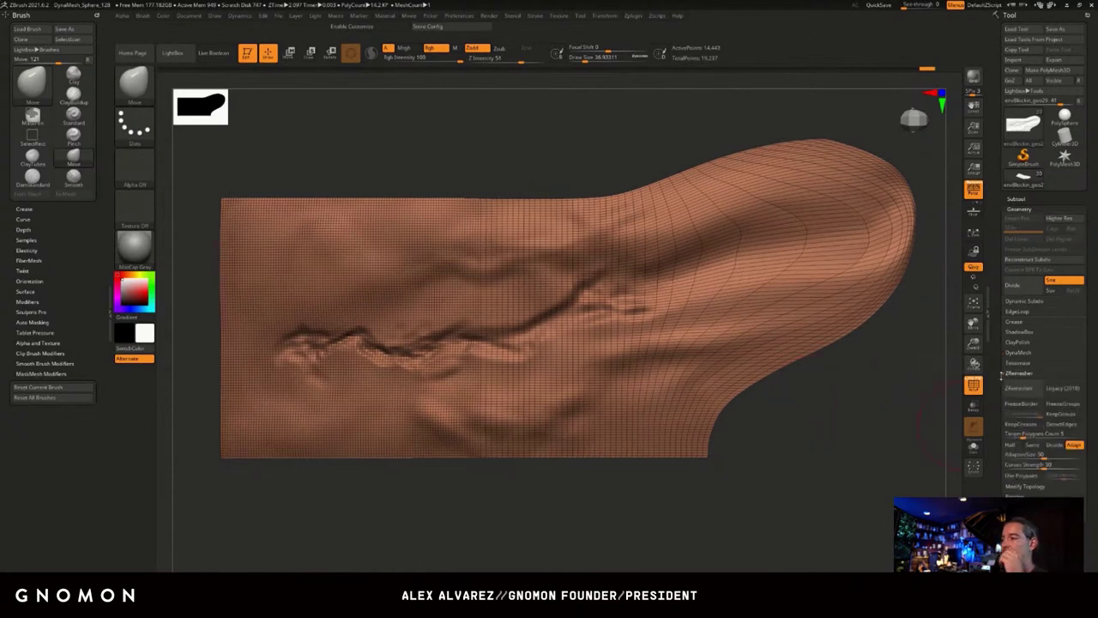
scroll(995, 355, down, 3)
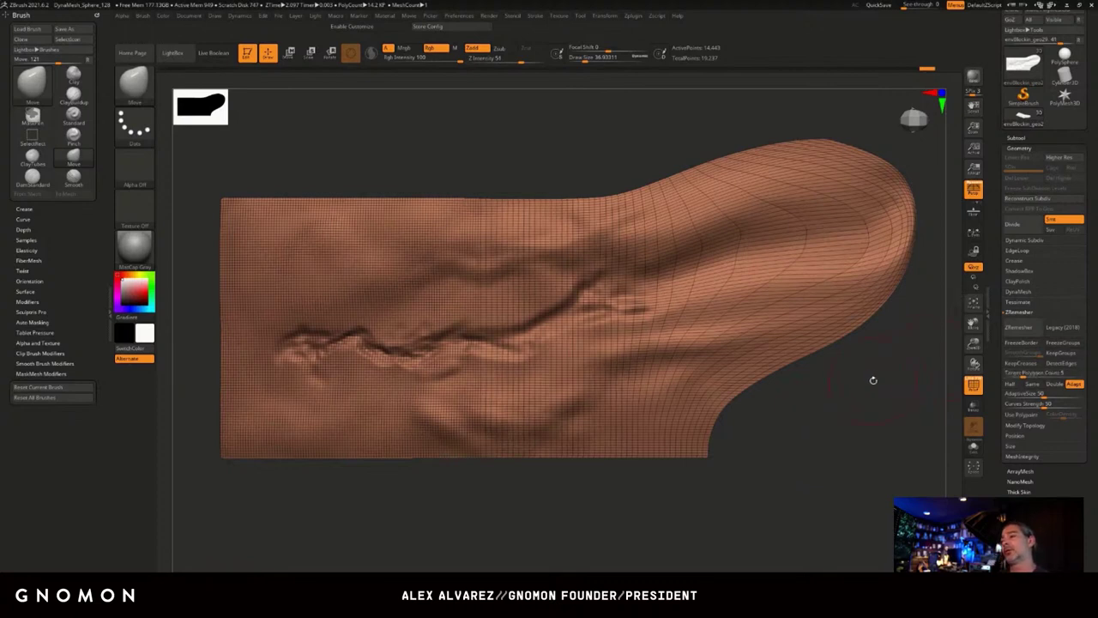
drag(870, 380, 882, 395)
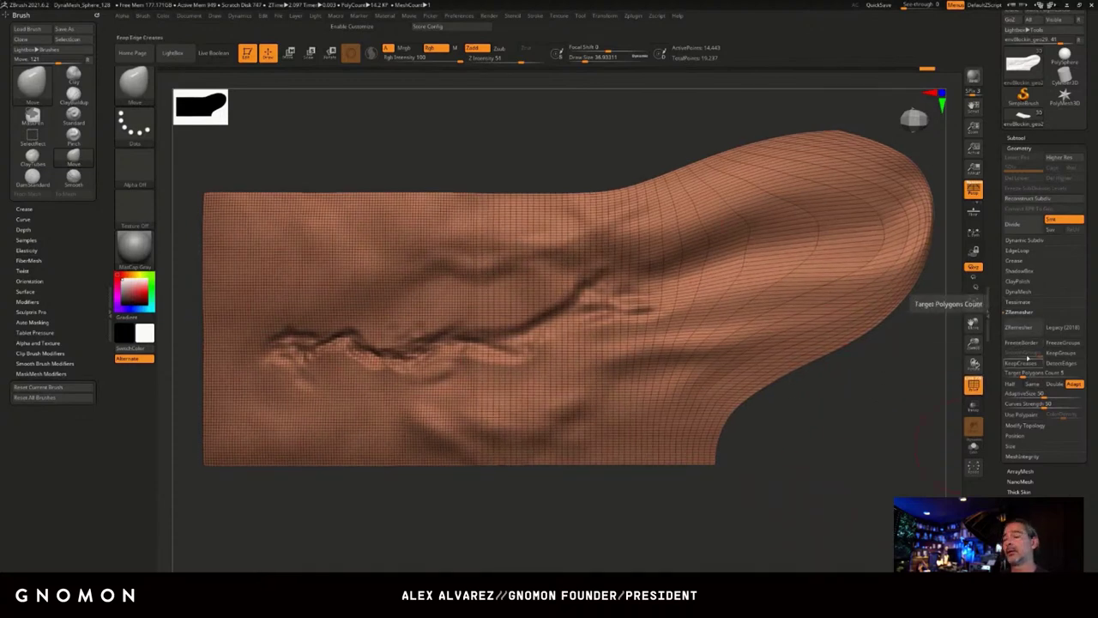
click(1019, 327)
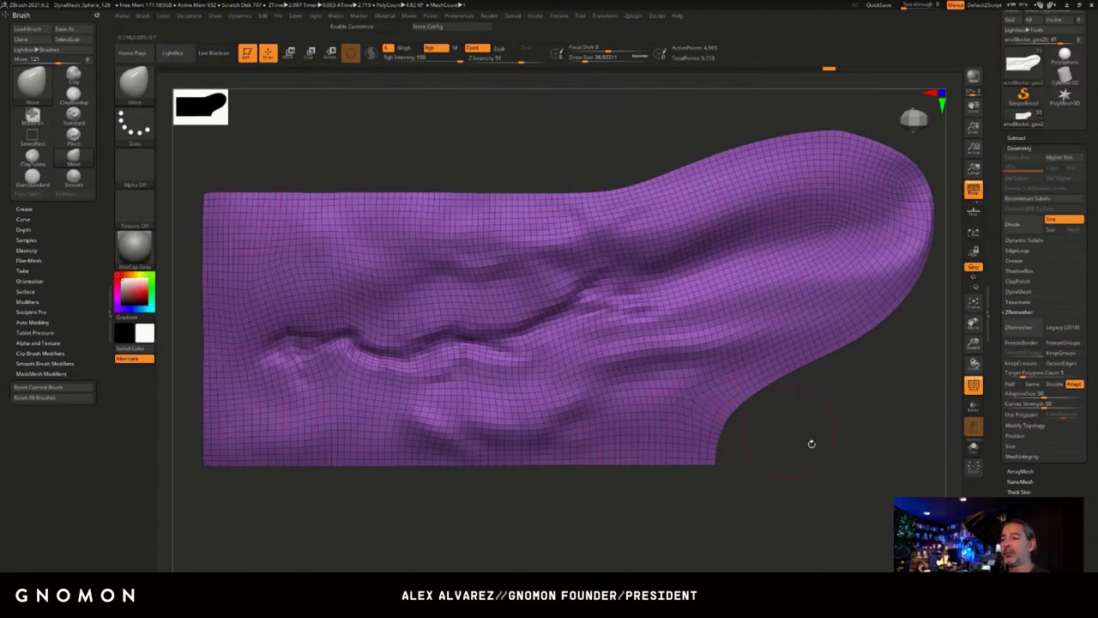
mouse_move(813, 443)
mouse_down()
mouse_move(813, 412)
mouse_move(815, 450)
mouse_move(826, 425)
mouse_move(814, 425)
mouse_up()
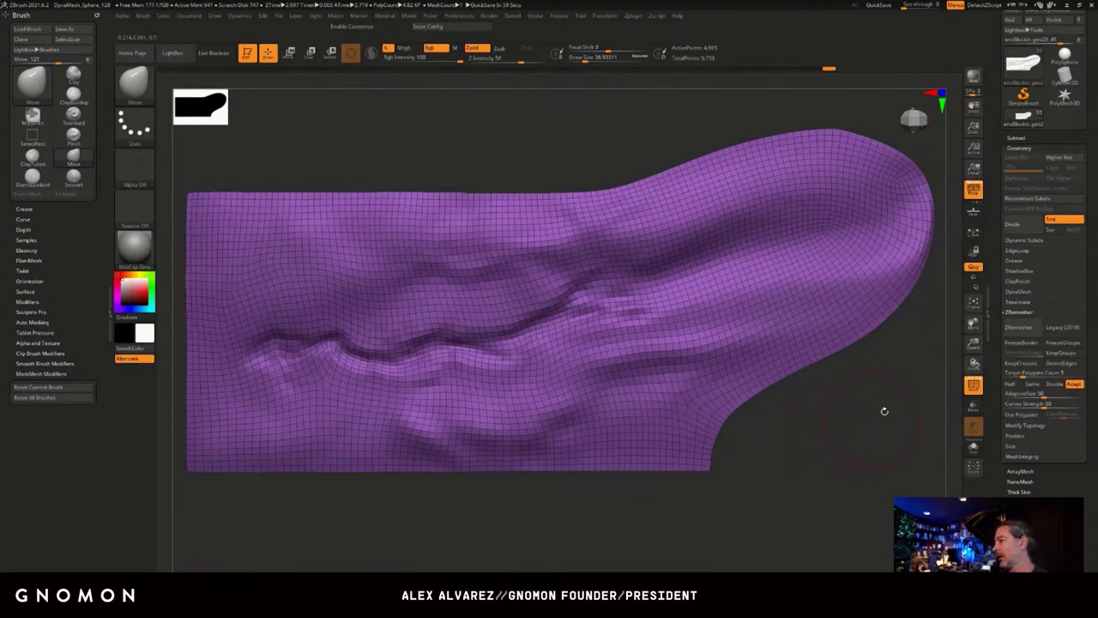
Divide the remeshed ground once to add a second subdivision level, and check its wireframe.
click(1017, 147)
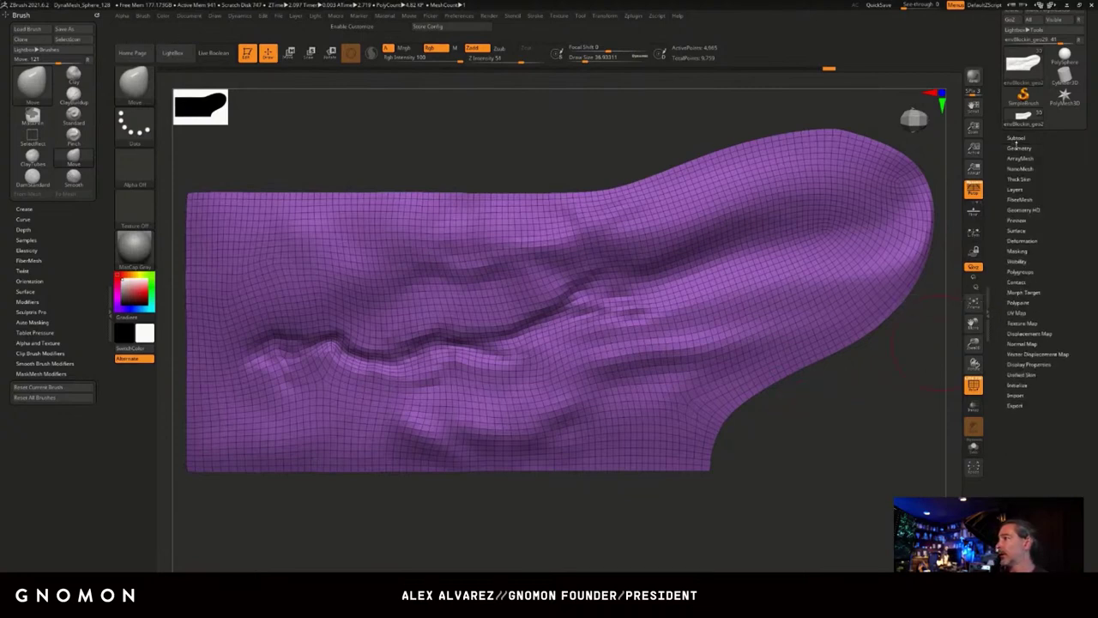
click(1018, 148)
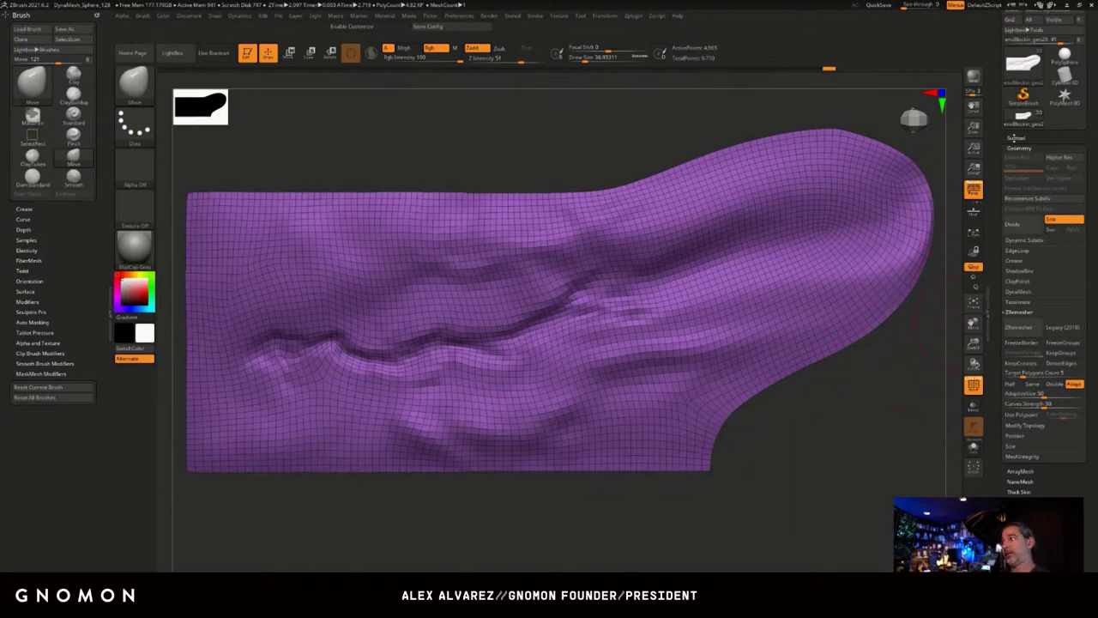
click(1026, 230)
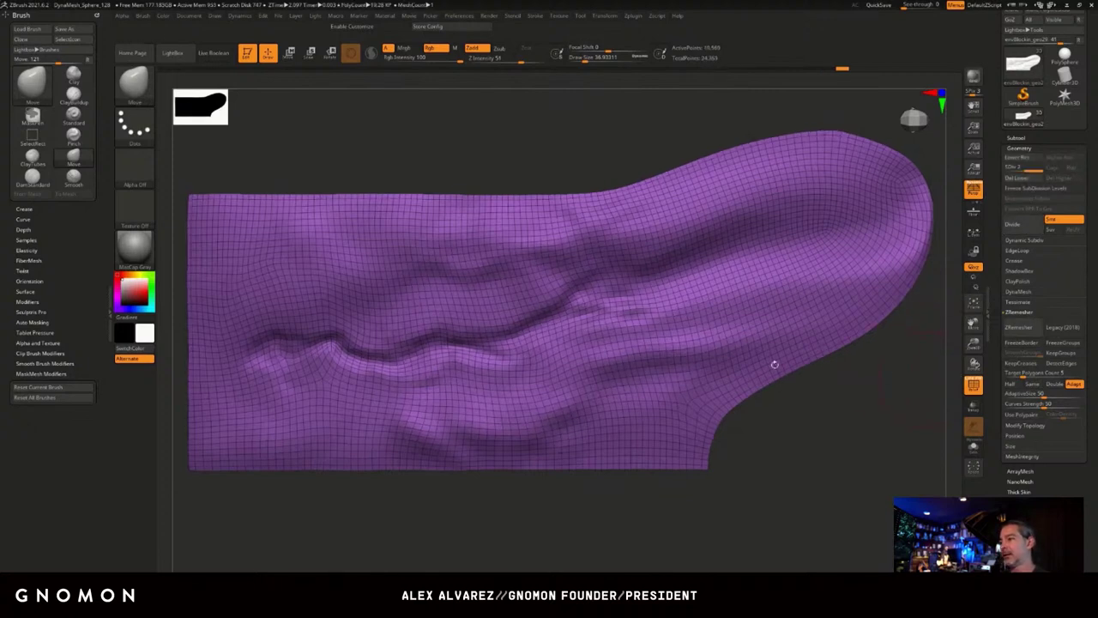
alt+drag(802, 417, 804, 417)
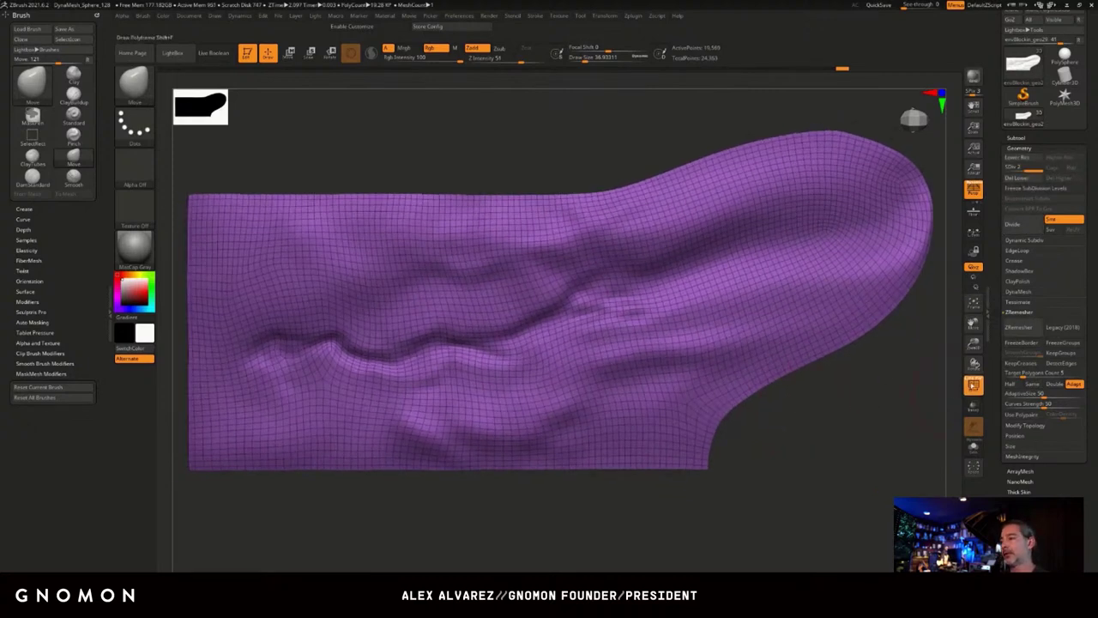
click(973, 385)
click(973, 386)
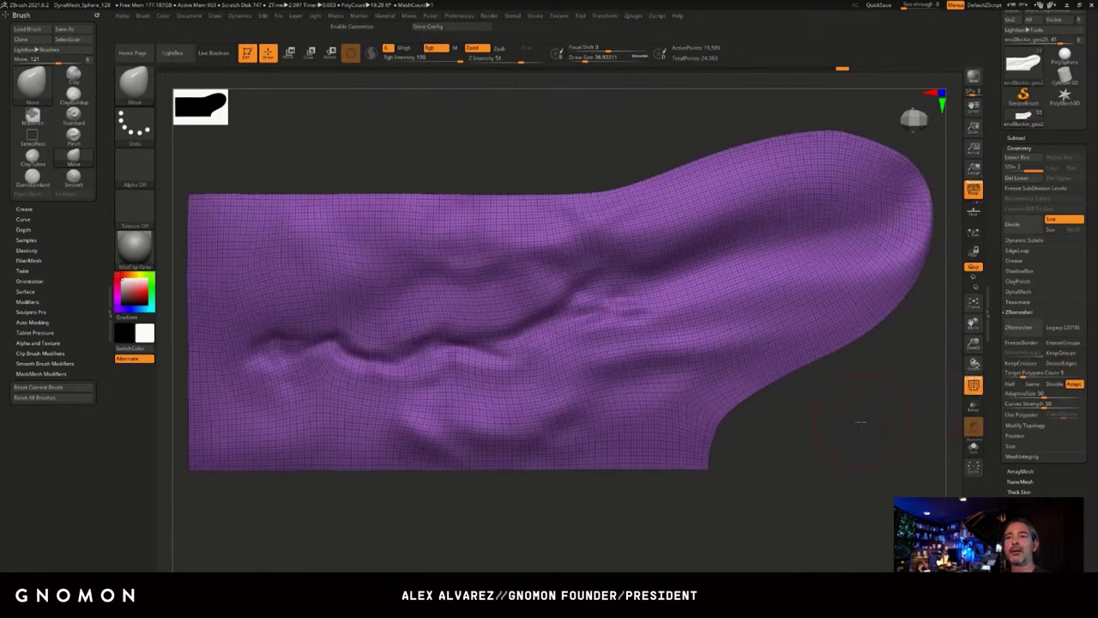
alt+drag(860, 421, 862, 425)
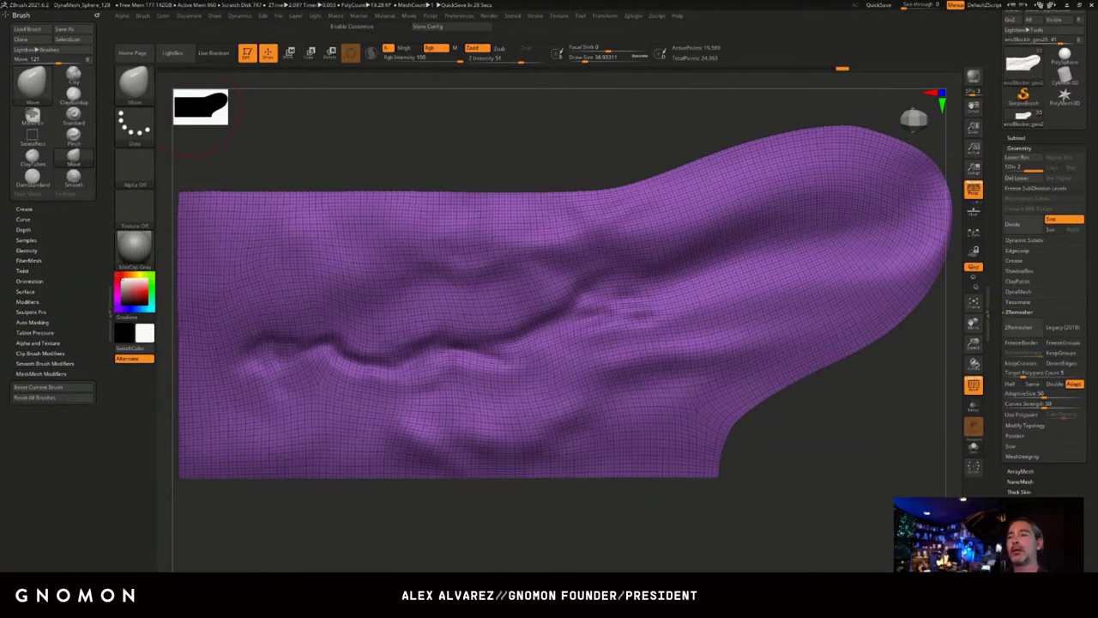
drag(851, 421, 856, 417)
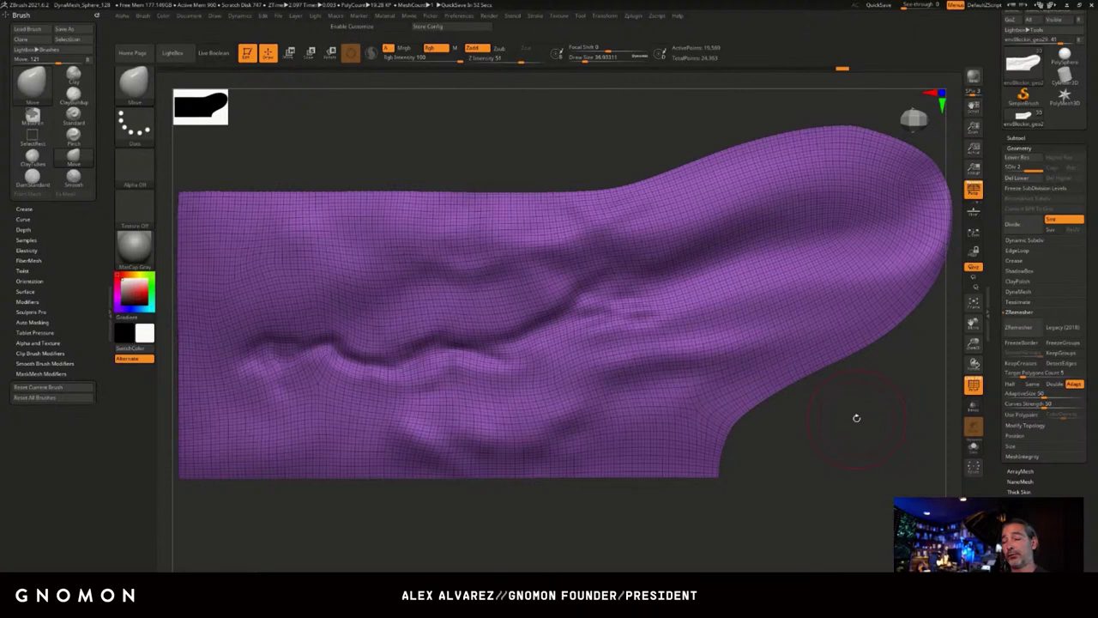
Turn off the wireframe display on the isolated, remeshed ground mesh.
mouse_move(858, 419)
mouse_down()
mouse_move(918, 419)
mouse_move(863, 412)
mouse_up()
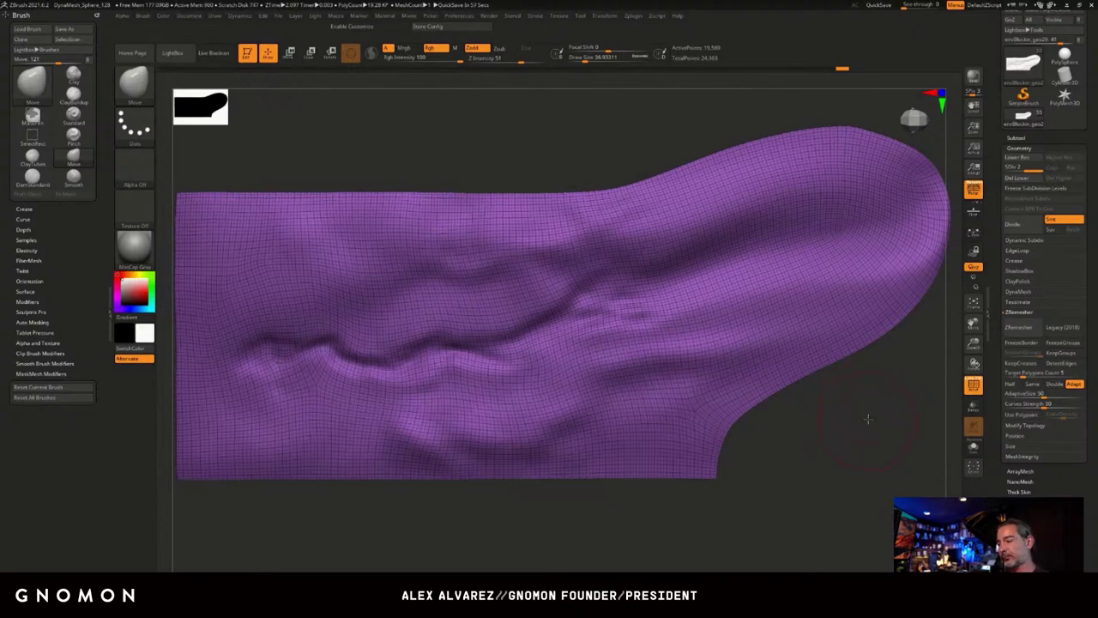
mouse_move(862, 411)
mouse_down()
mouse_move(865, 424)
mouse_move(830, 415)
mouse_up()
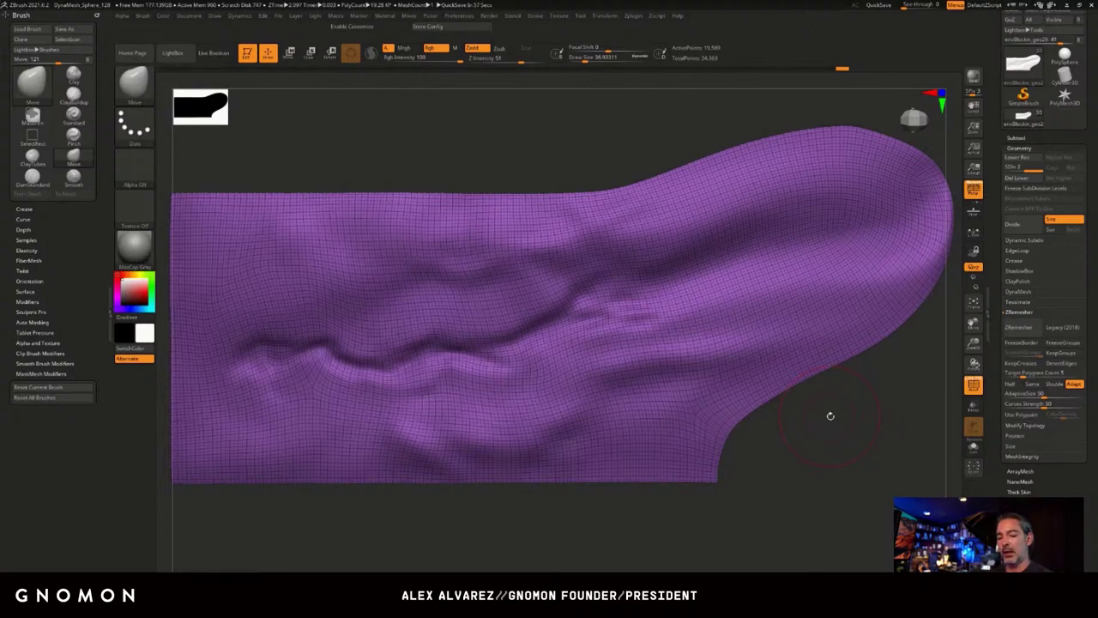
drag(828, 419, 830, 419)
key(shift)
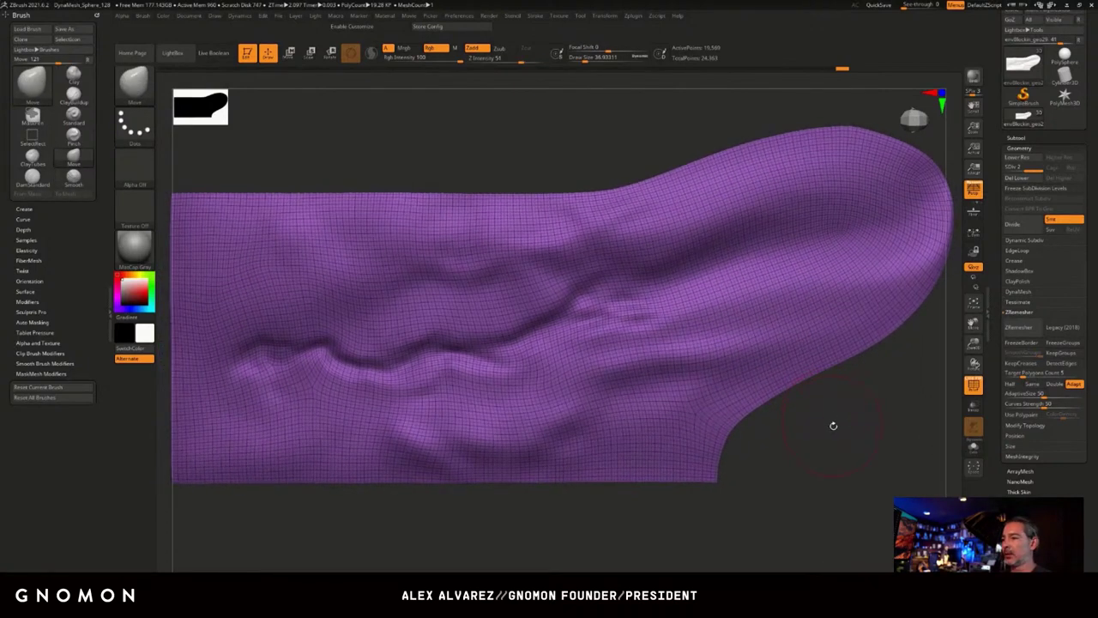
key(shift+f)
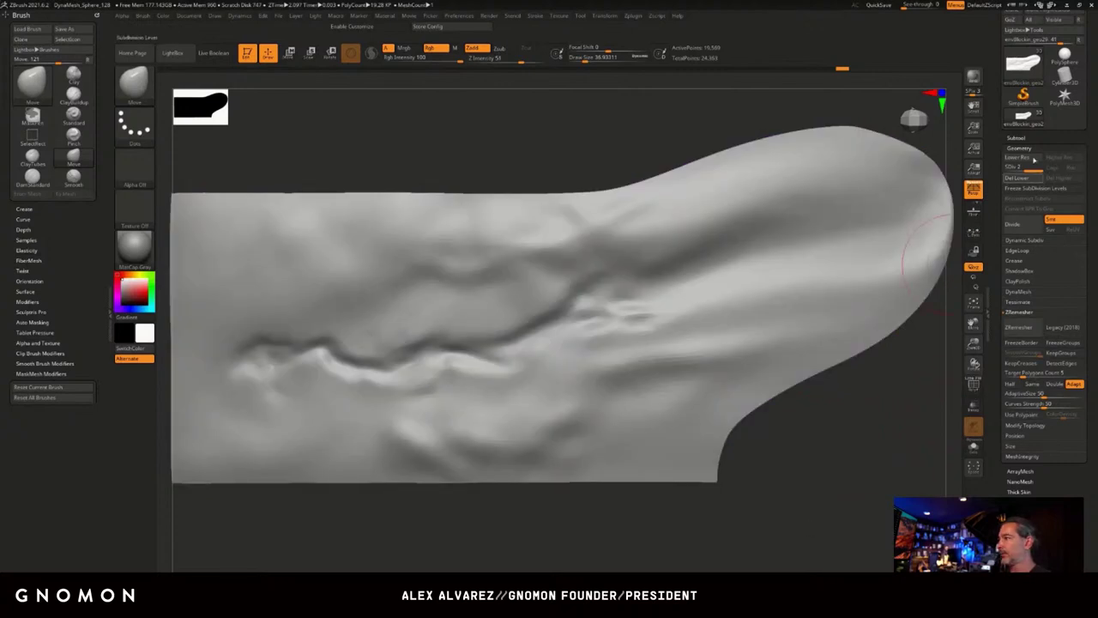
Show all the environment subtools around the smooth ground mesh again.
click(1017, 137)
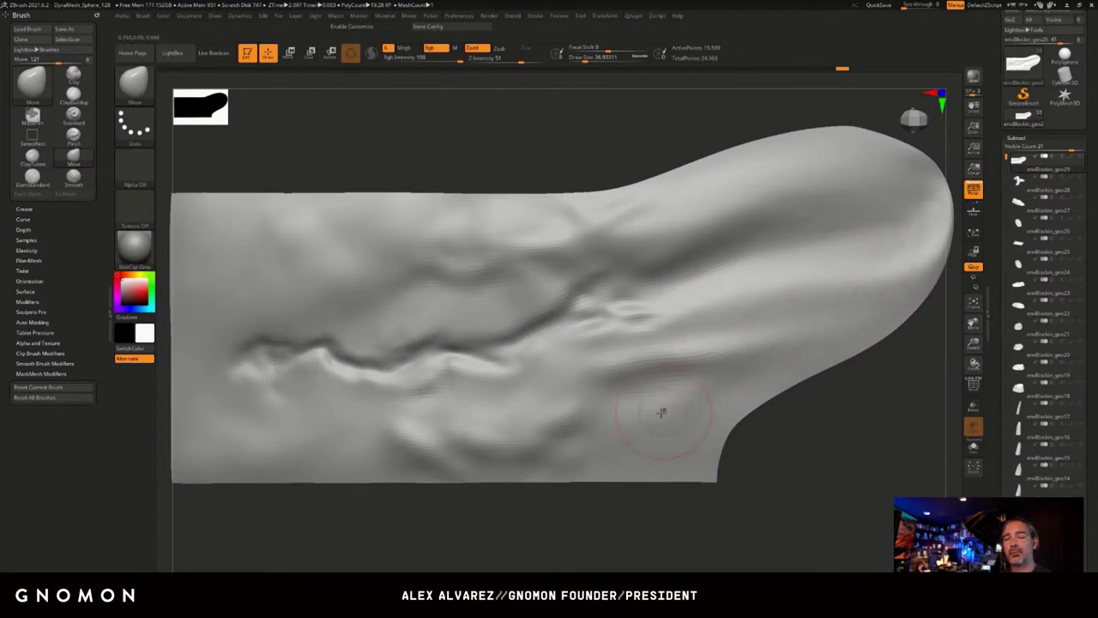
mouse_move(835, 475)
mouse_down()
mouse_move(813, 458)
mouse_move(815, 437)
mouse_move(811, 478)
mouse_move(819, 472)
mouse_up()
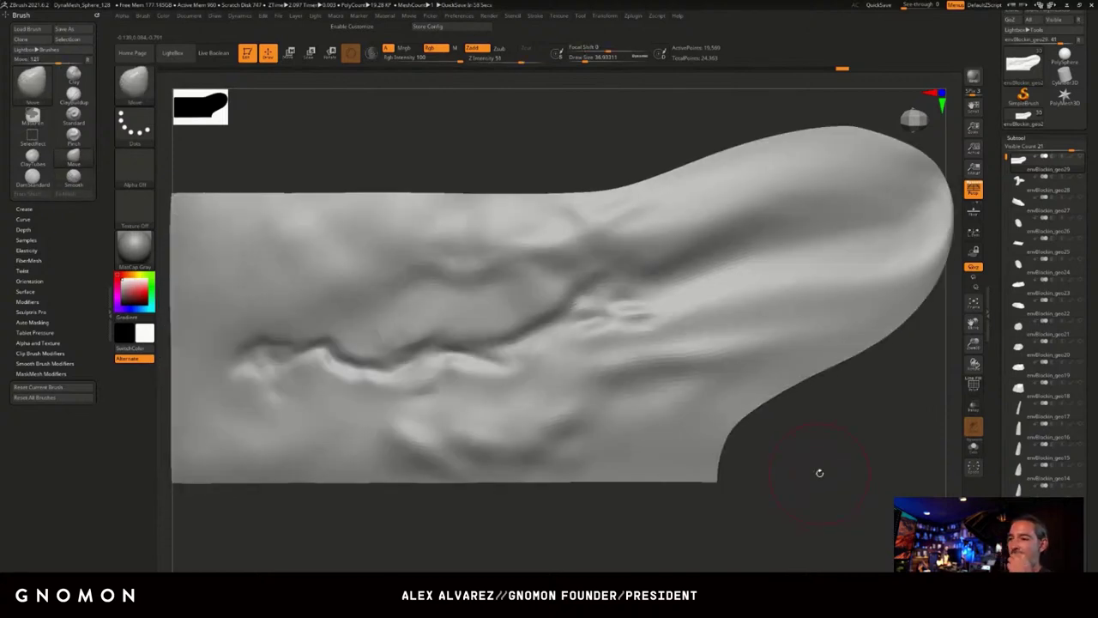
drag(821, 460, 839, 465)
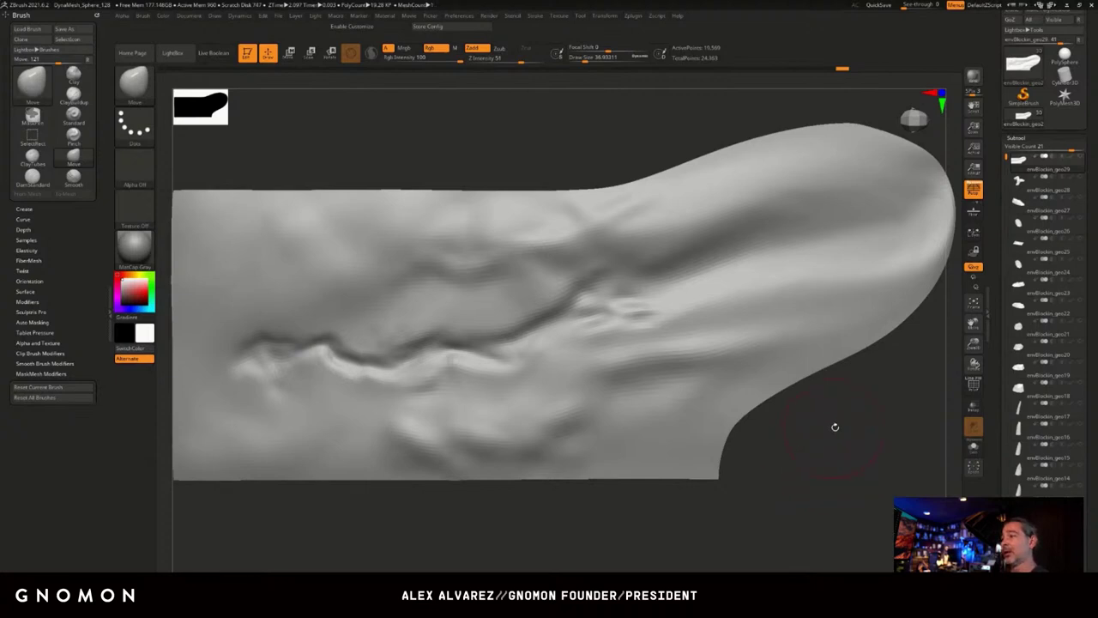
mouse_move(824, 435)
mouse_down()
mouse_move(829, 418)
mouse_move(853, 428)
mouse_move(836, 416)
mouse_move(810, 474)
mouse_move(804, 525)
mouse_up()
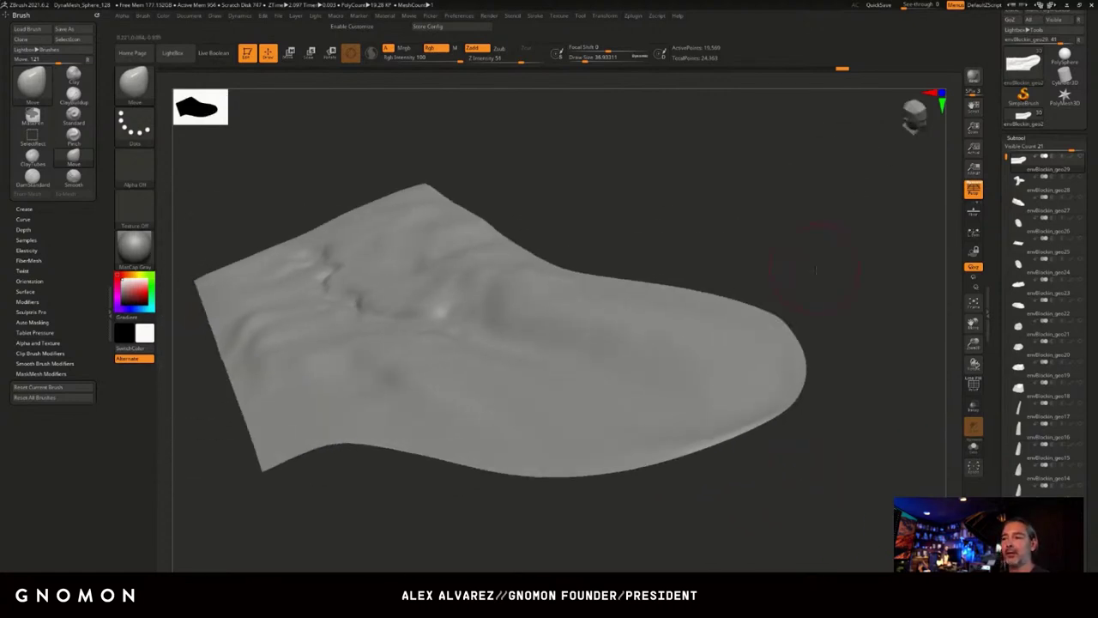
drag(791, 214, 774, 231)
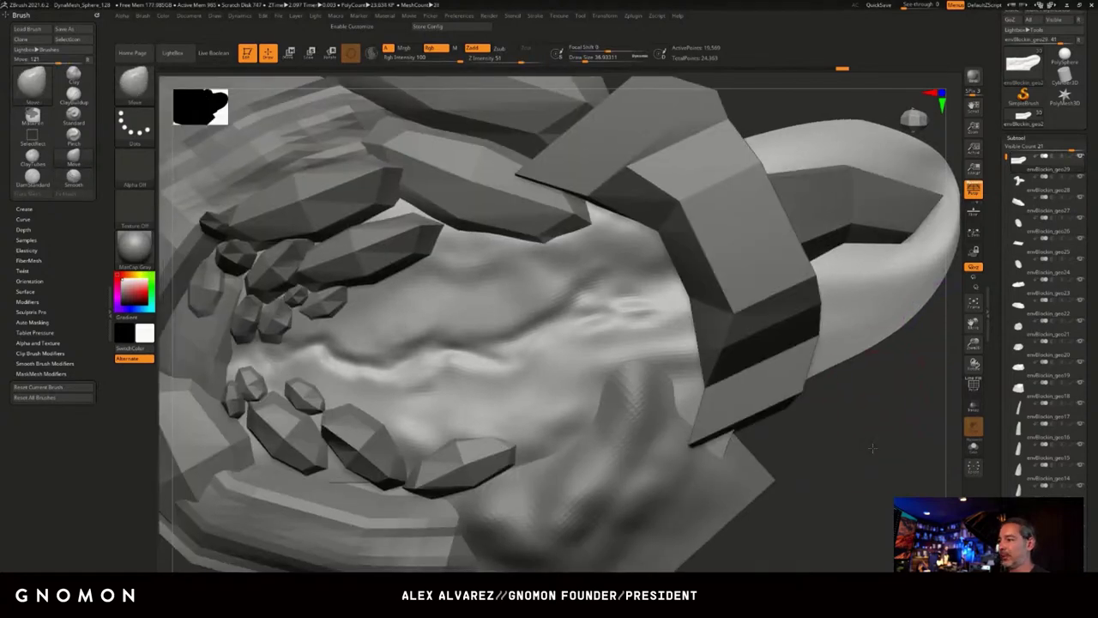
mouse_move(870, 380)
mouse_down()
mouse_move(765, 400)
mouse_move(752, 441)
mouse_move(718, 441)
mouse_move(690, 493)
mouse_move(717, 473)
mouse_up()
mouse_move(678, 303)
alt+mouse_down()
mouse_move(774, 307)
mouse_move(766, 241)
mouse_move(841, 229)
mouse_move(868, 211)
mouse_move(955, 216)
alt+mouse_up()
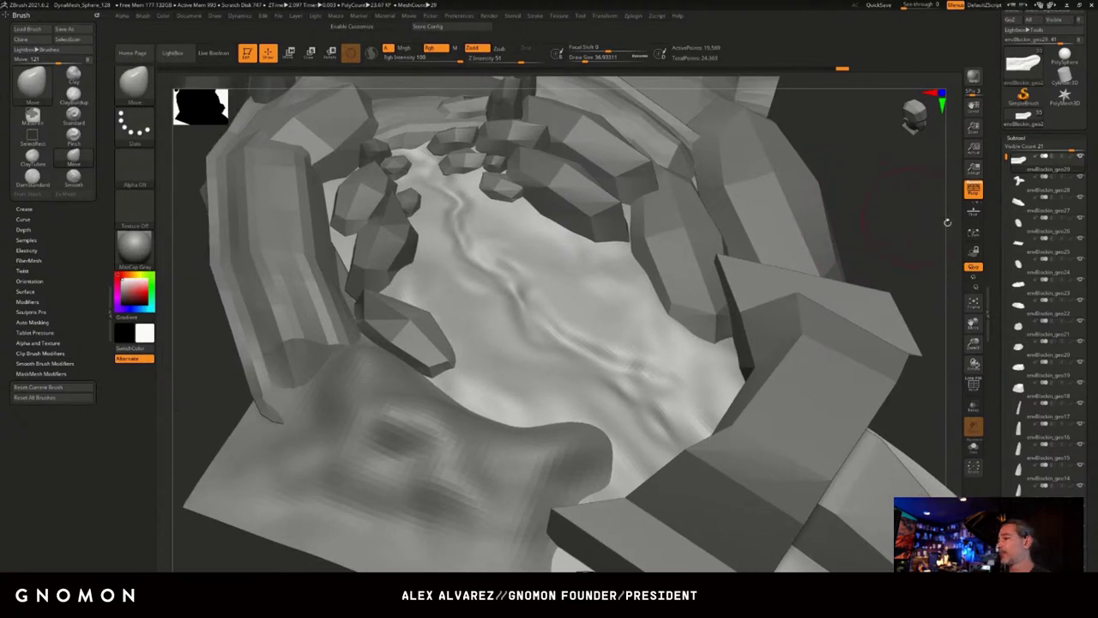
Divide the ground mesh three more times, up to subdivision level 5.
click(1017, 148)
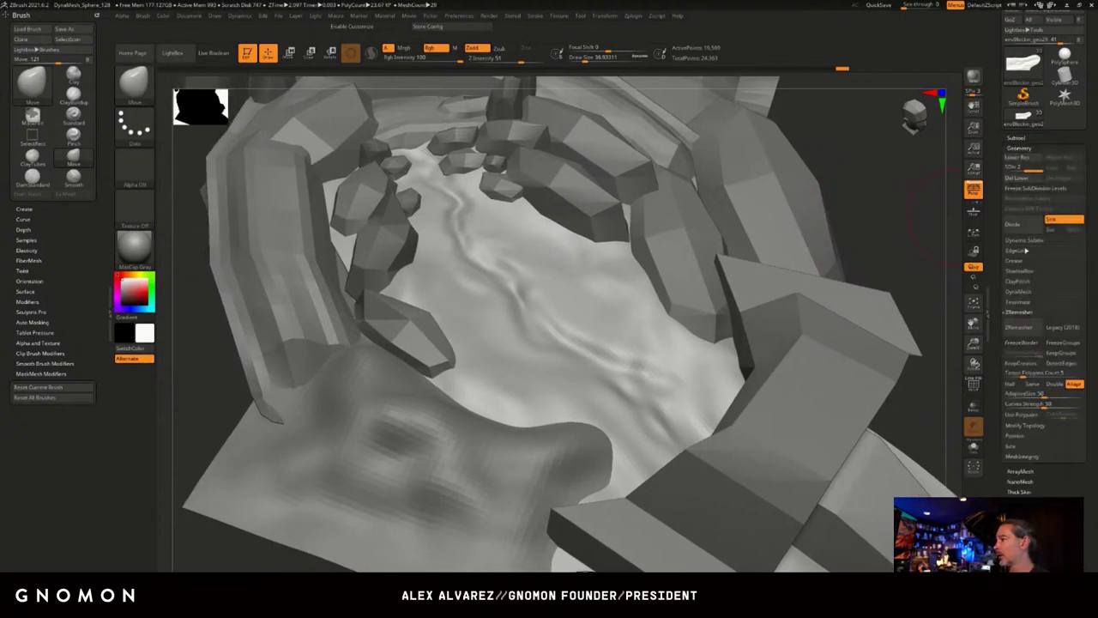
click(1023, 226)
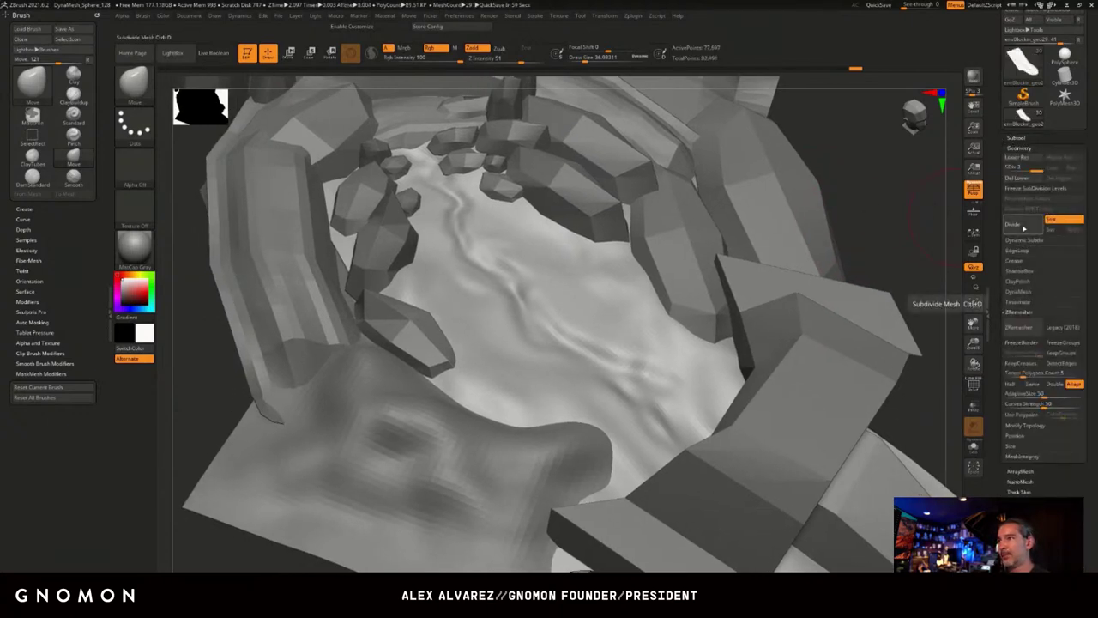
drag(869, 192, 878, 193)
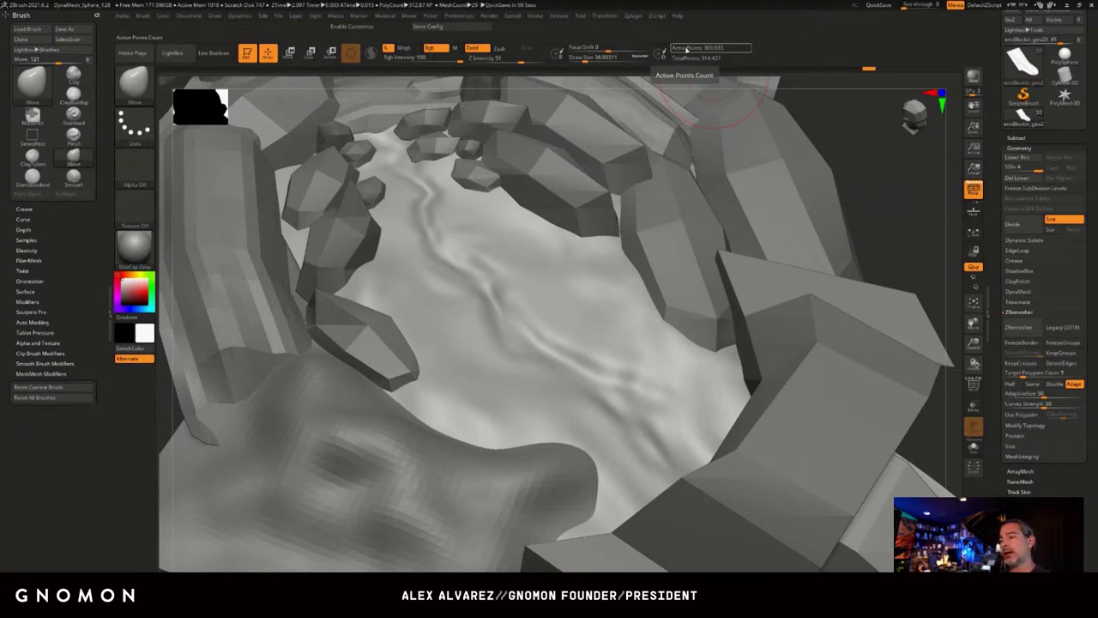
click(1020, 224)
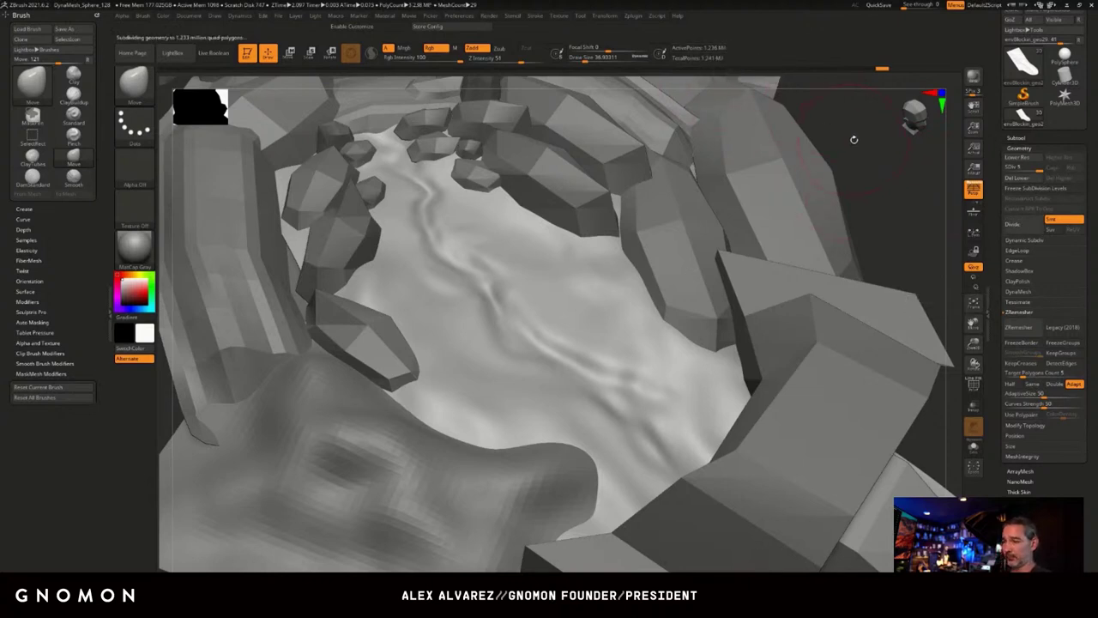
Examine the subdivided ground surface among the surrounding block-in rocks and look over the subtool list.
alt+drag(863, 171, 875, 167)
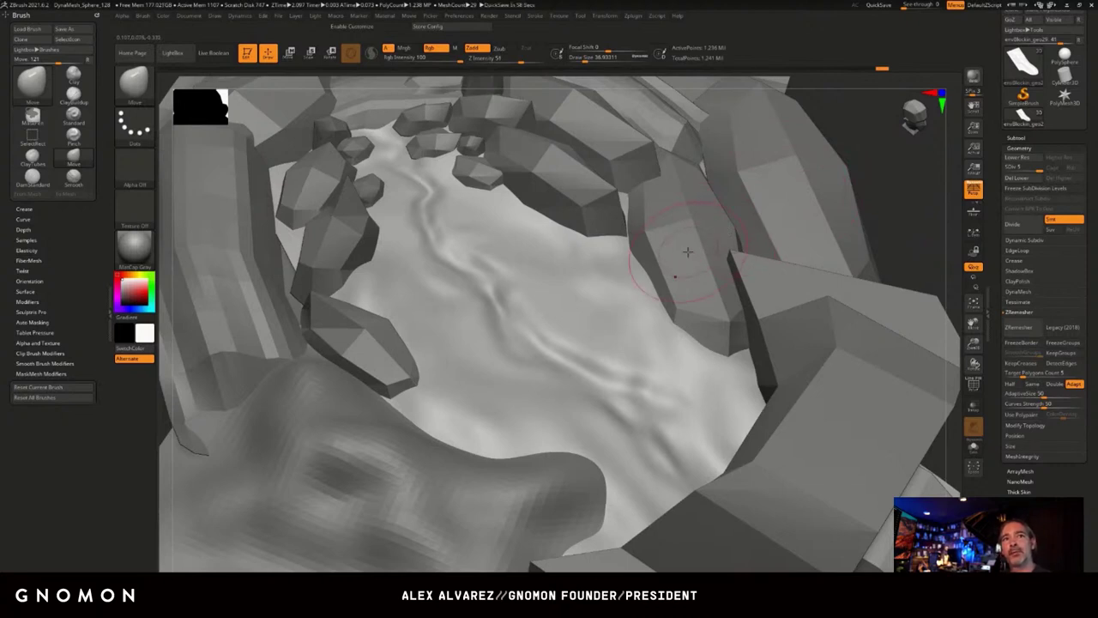
right_drag(883, 233, 886, 210)
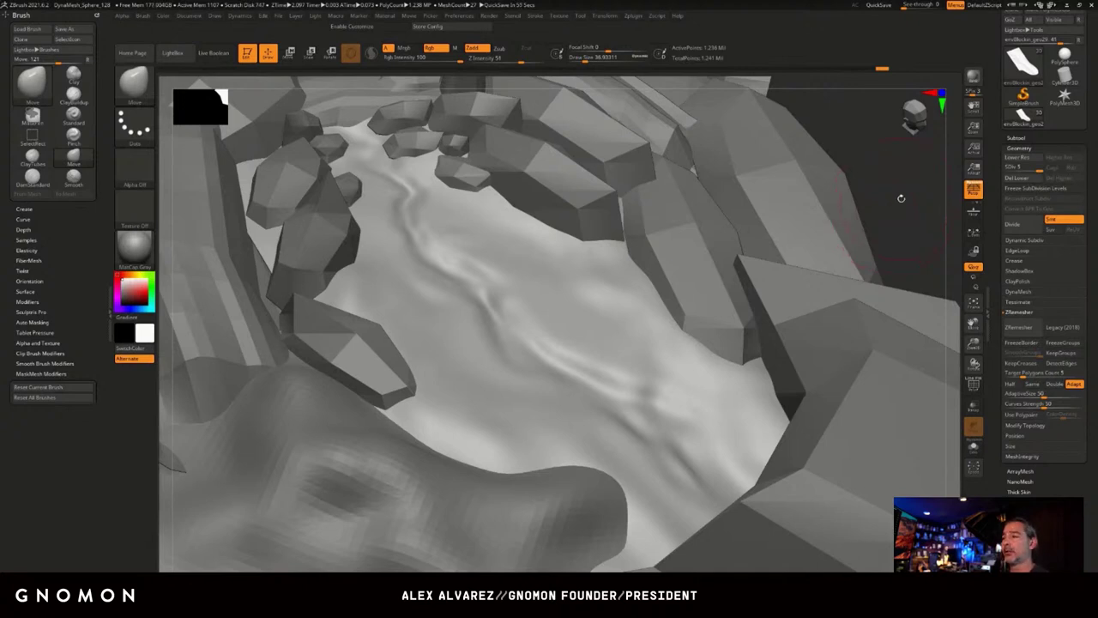
drag(901, 198, 897, 189)
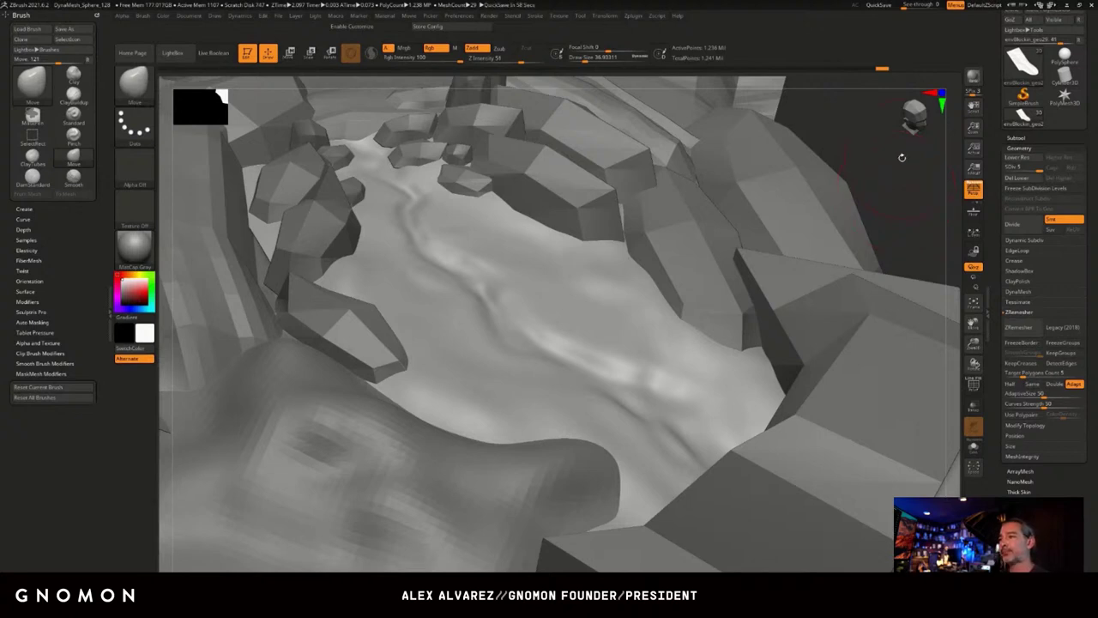
mouse_move(902, 156)
mouse_down()
mouse_move(892, 151)
mouse_move(896, 158)
mouse_up()
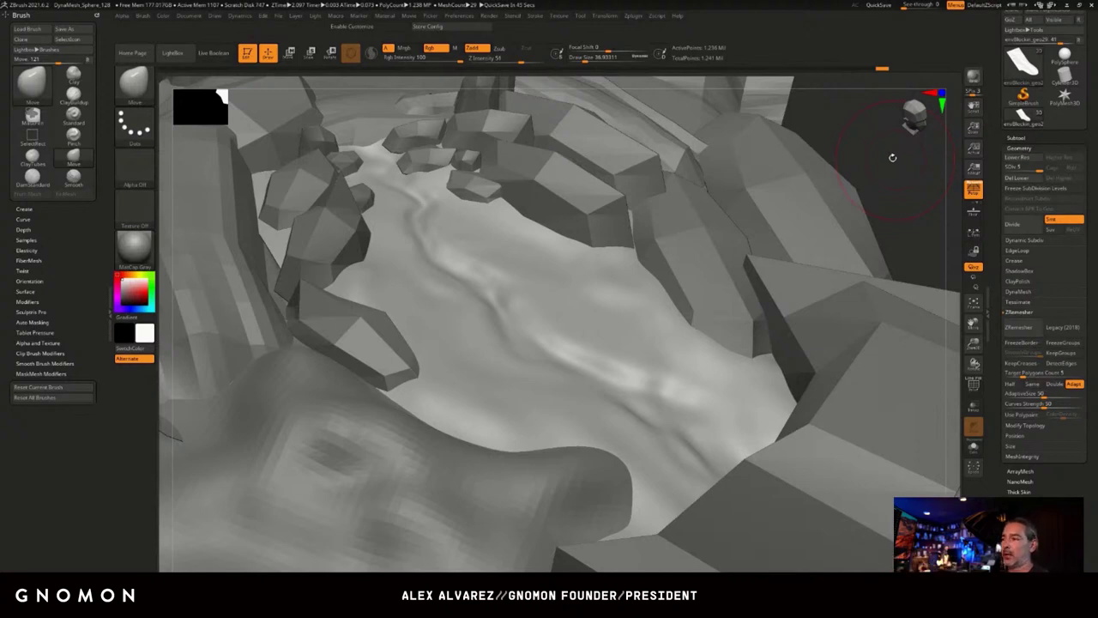
drag(889, 160, 895, 176)
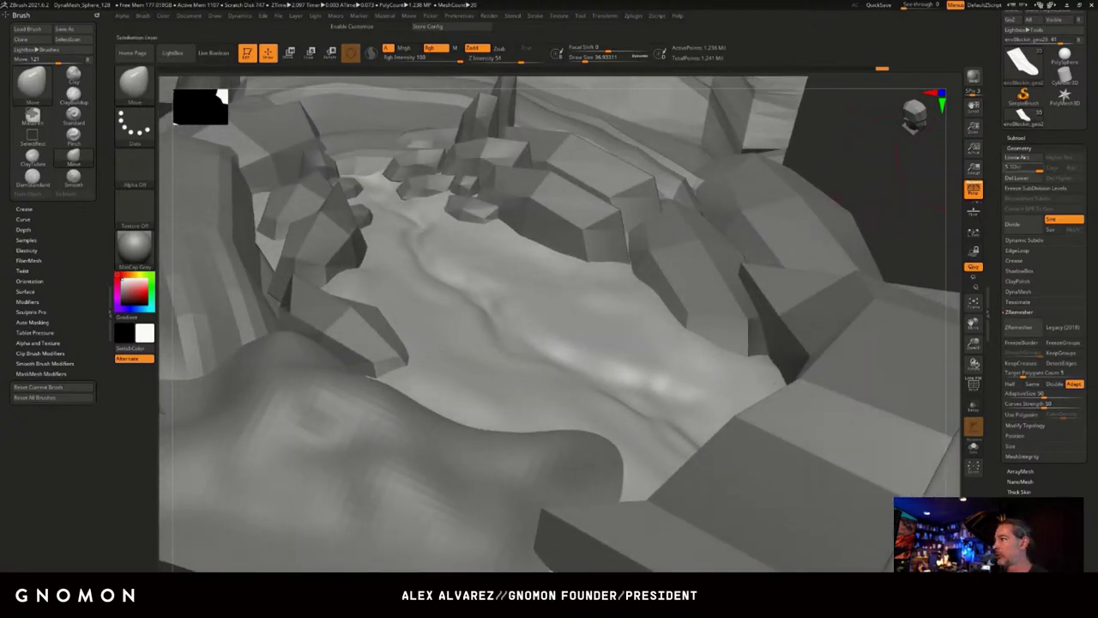
click(1016, 138)
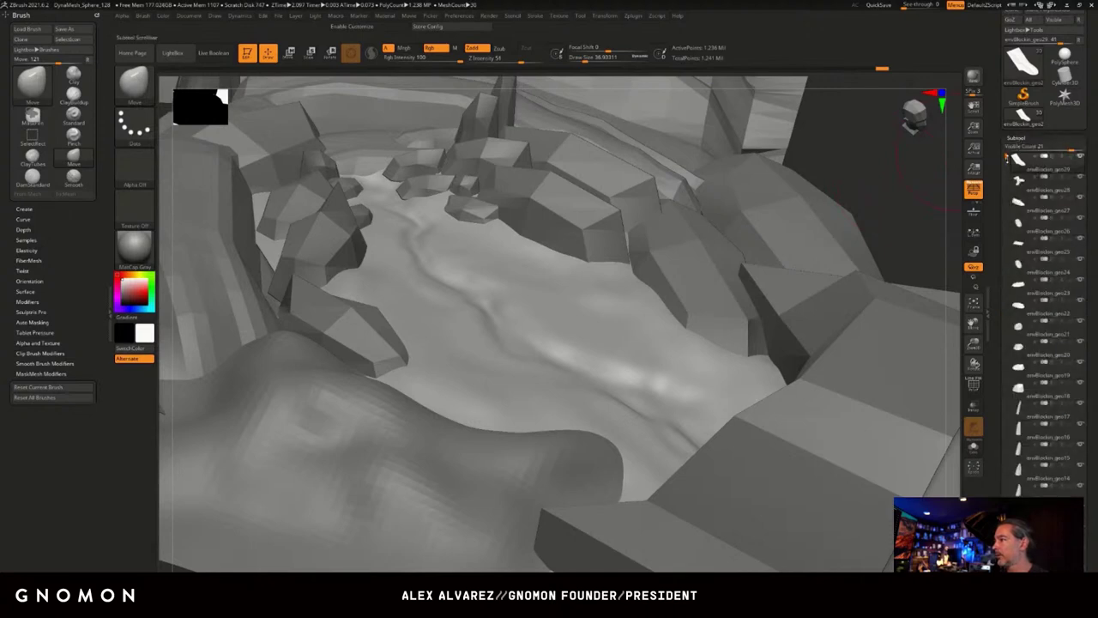
mouse_move(1007, 158)
mouse_down()
mouse_move(1013, 338)
mouse_move(1007, 157)
mouse_up()
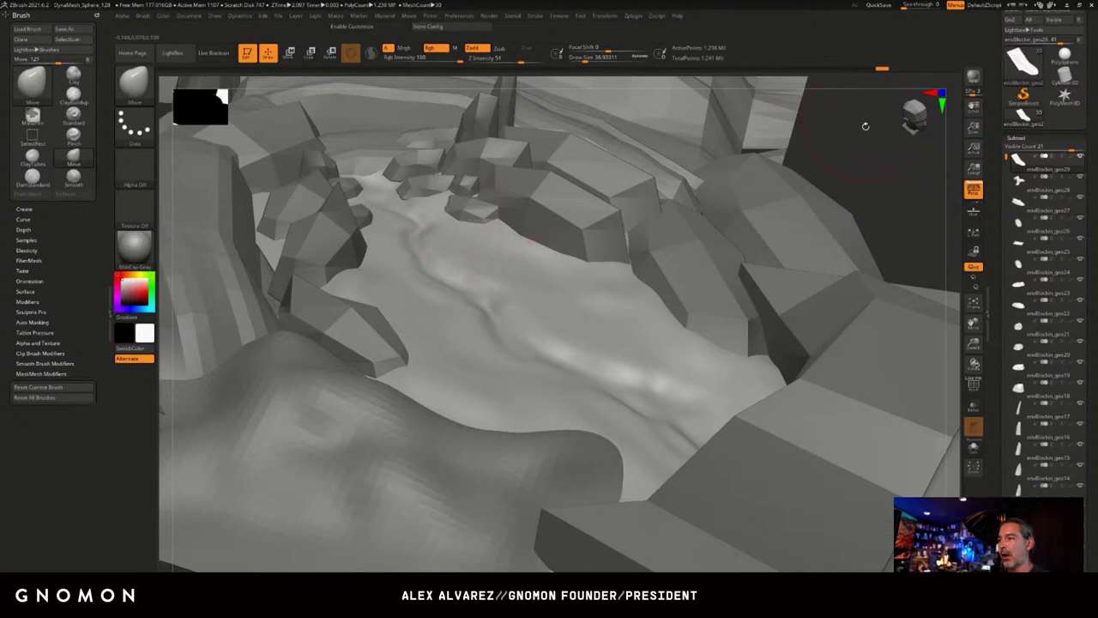
alt+drag(848, 157, 841, 150)
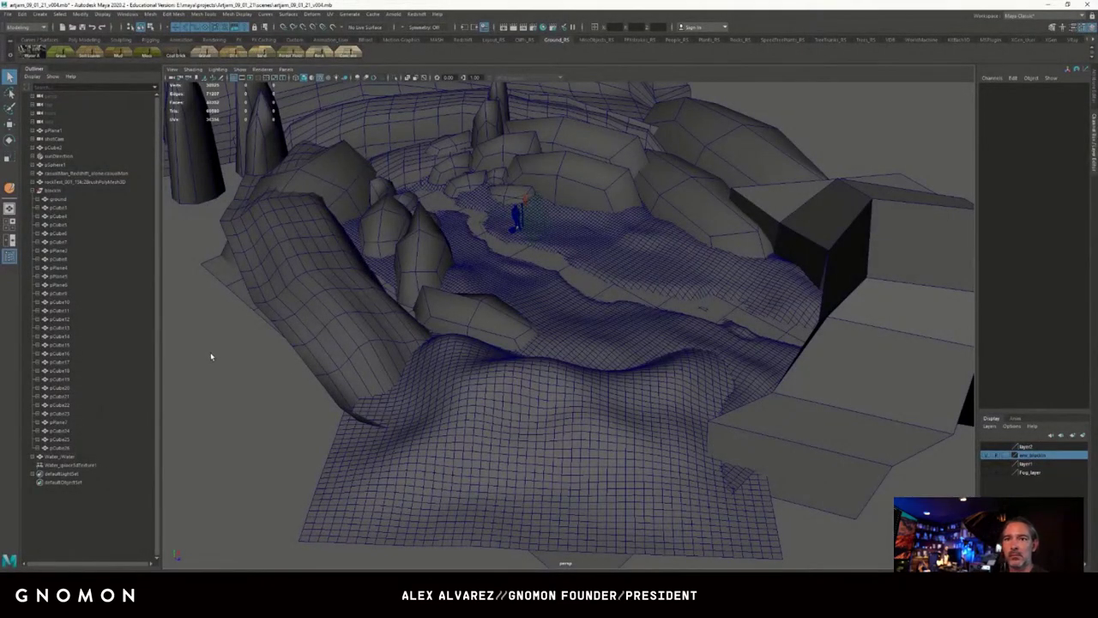
Switch to Maya, select the standing human figure and rename it scaleRefDude.
click(96, 174)
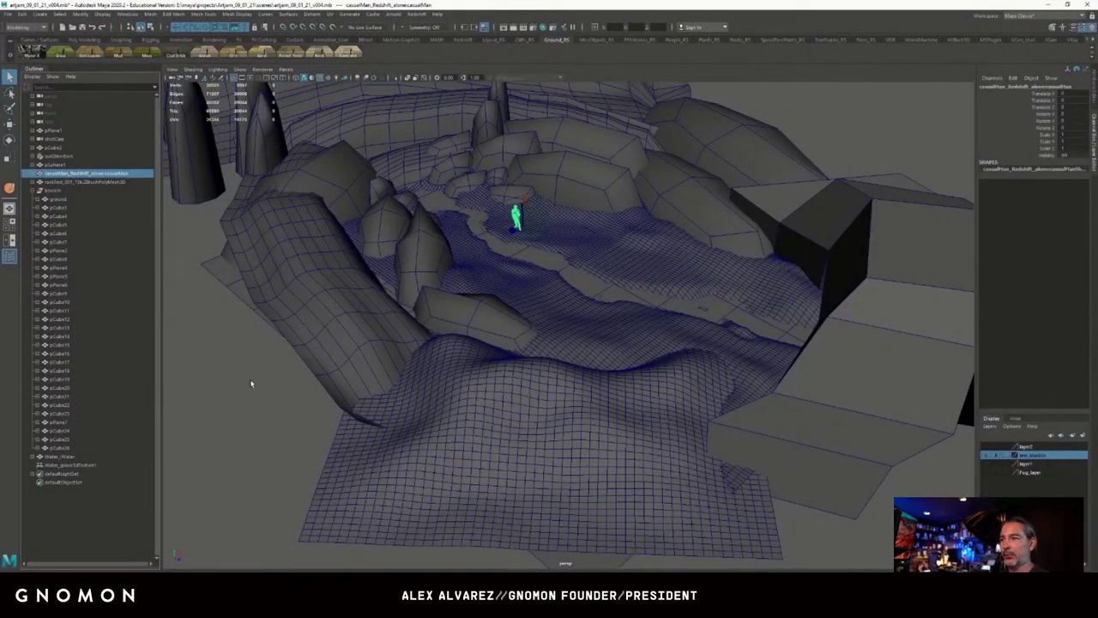
alt+drag(251, 384, 836, 183)
click(868, 91)
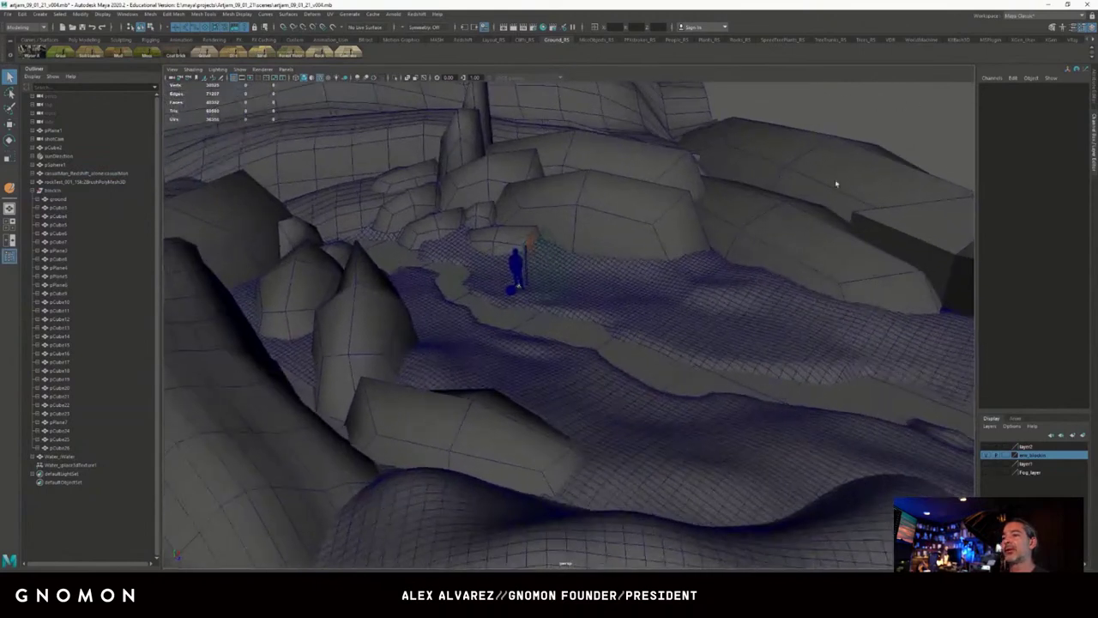
click(517, 271)
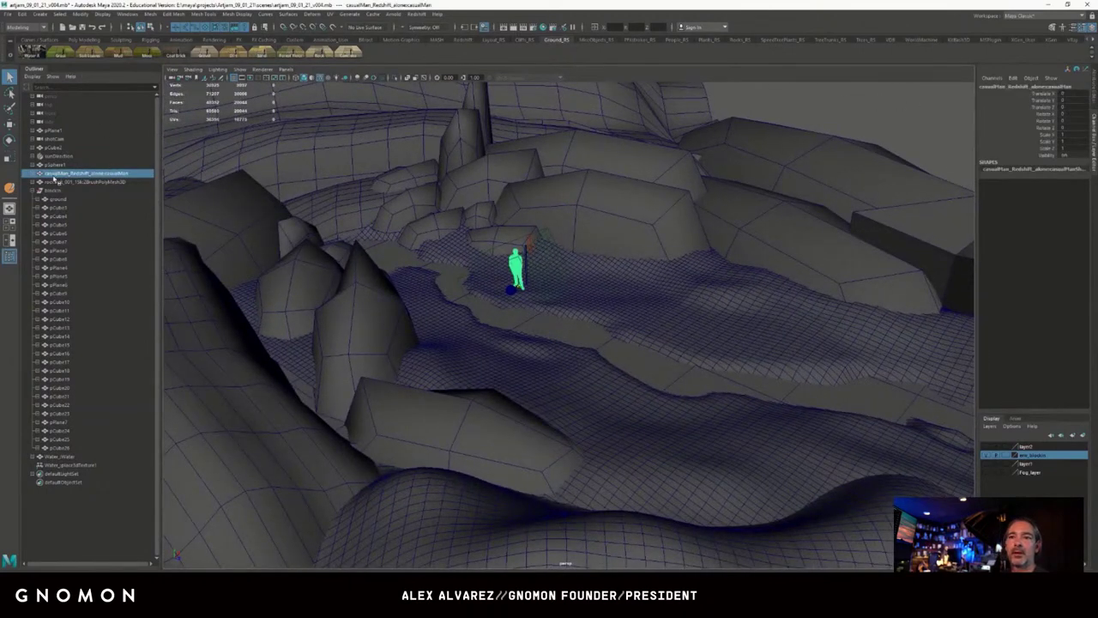
double_click(60, 174)
text(ch)
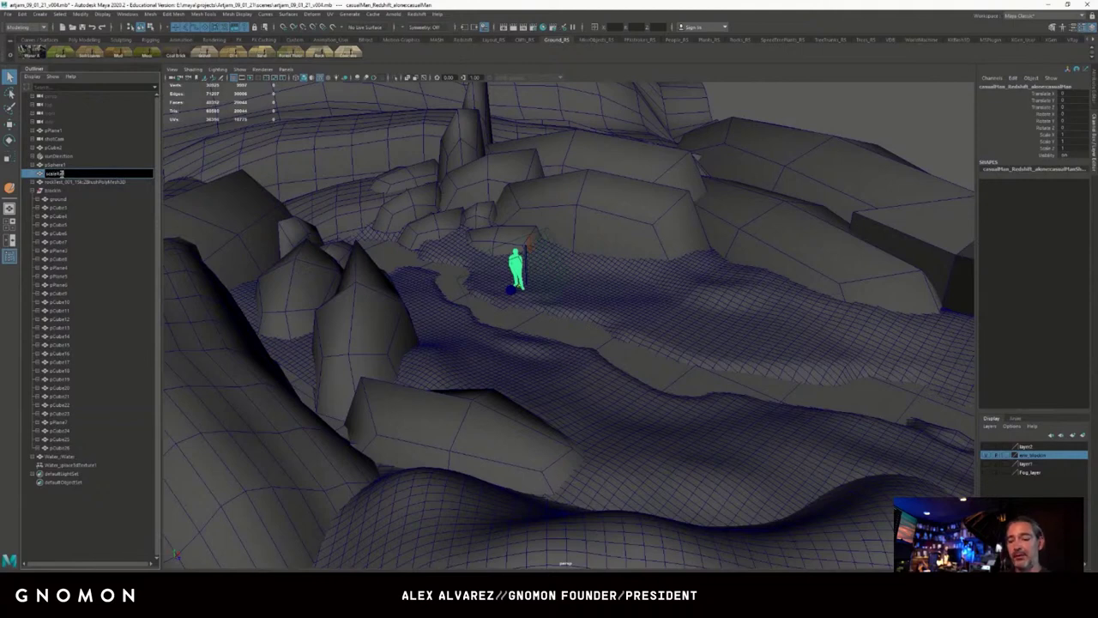
text(aleRefDude)
key(Return)
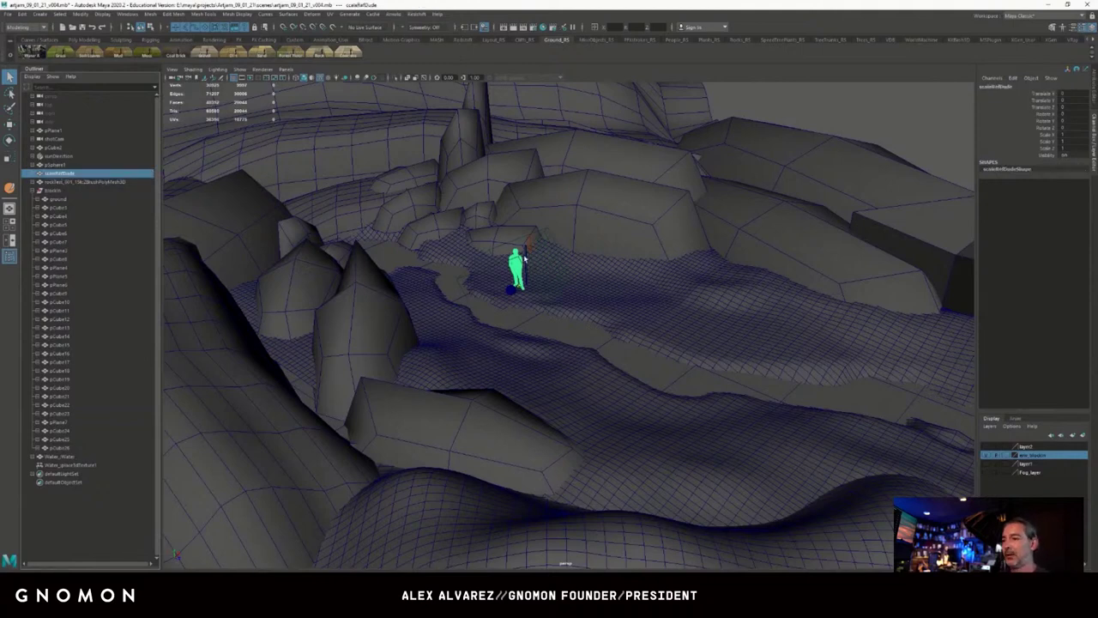
Export only the selected scaleRefDude figure as an OBJ, overwriting the existing dude.obj file.
click(470, 289)
click(518, 274)
scroll(463, 289, up, 2)
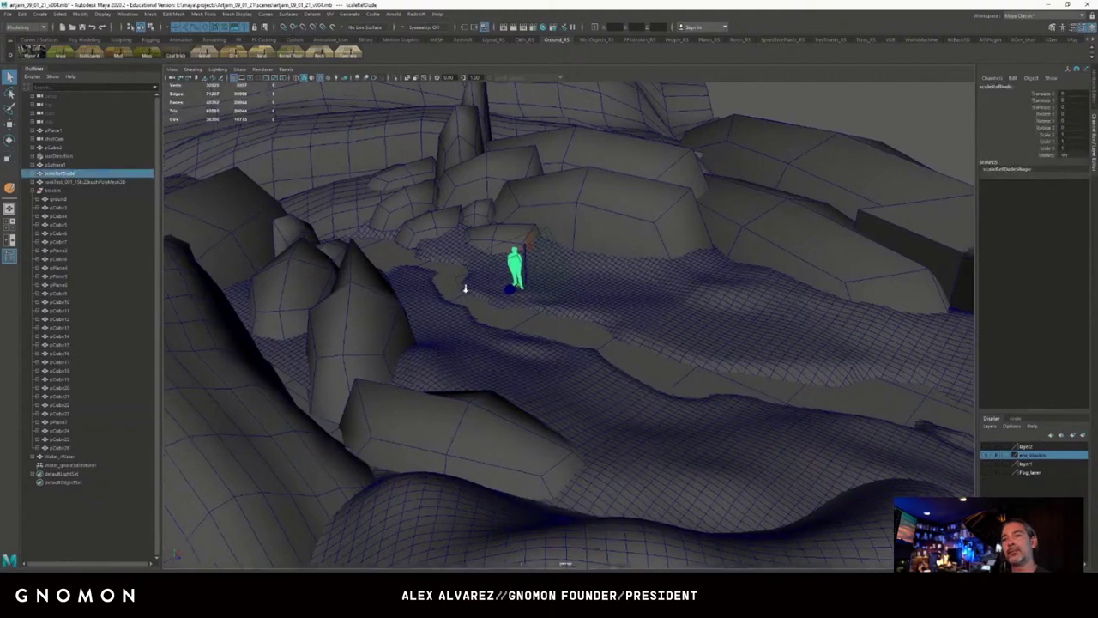
click(8, 14)
click(85, 127)
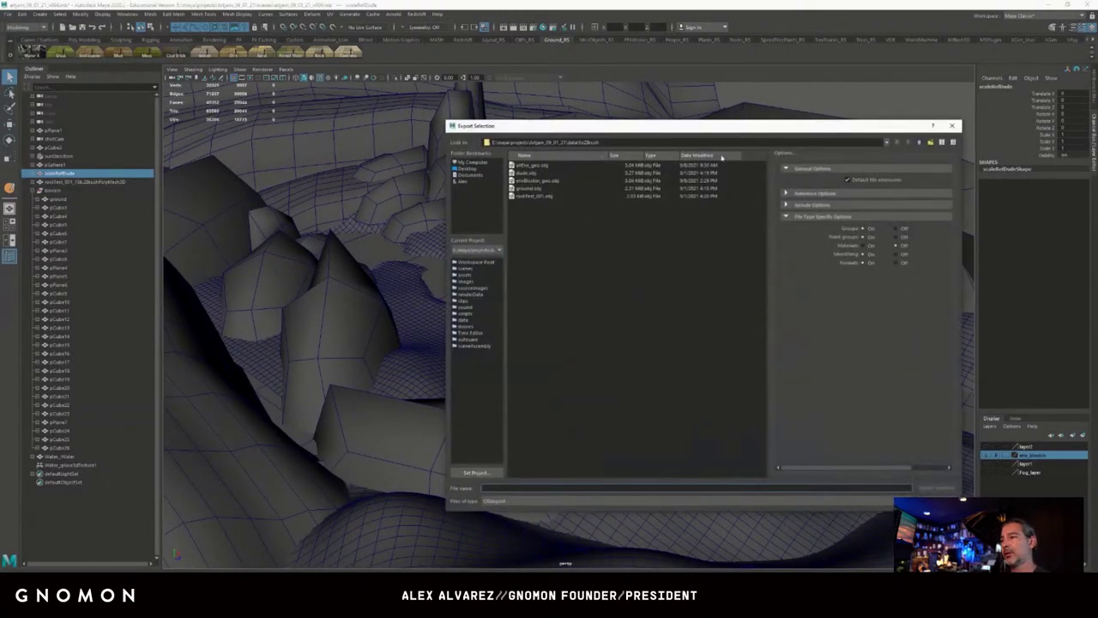
click(523, 173)
drag(496, 120, 478, 114)
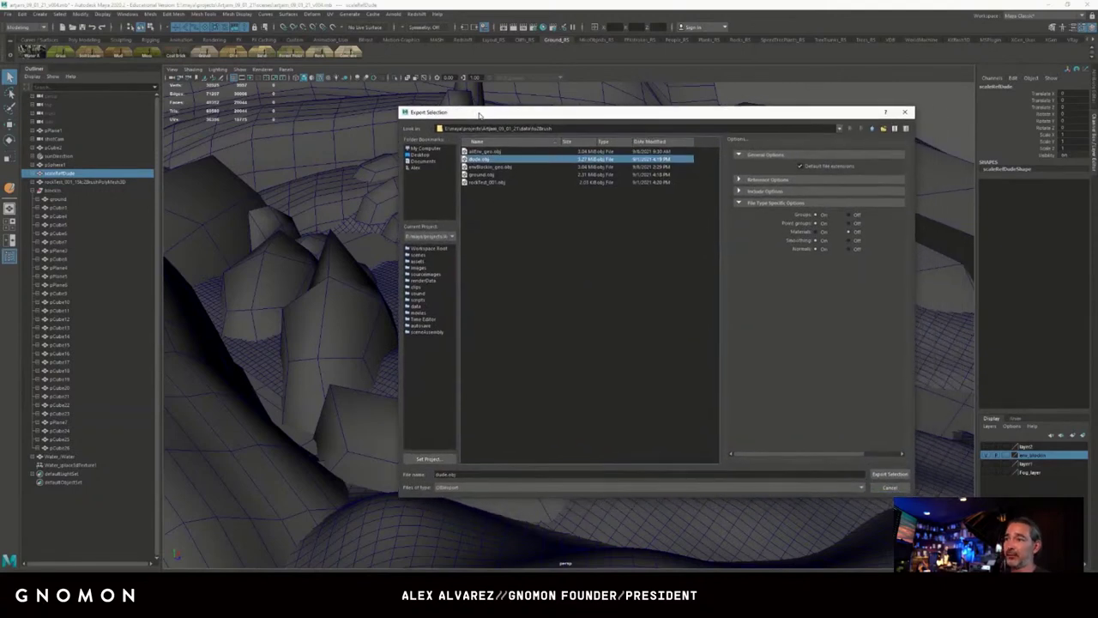
click(890, 475)
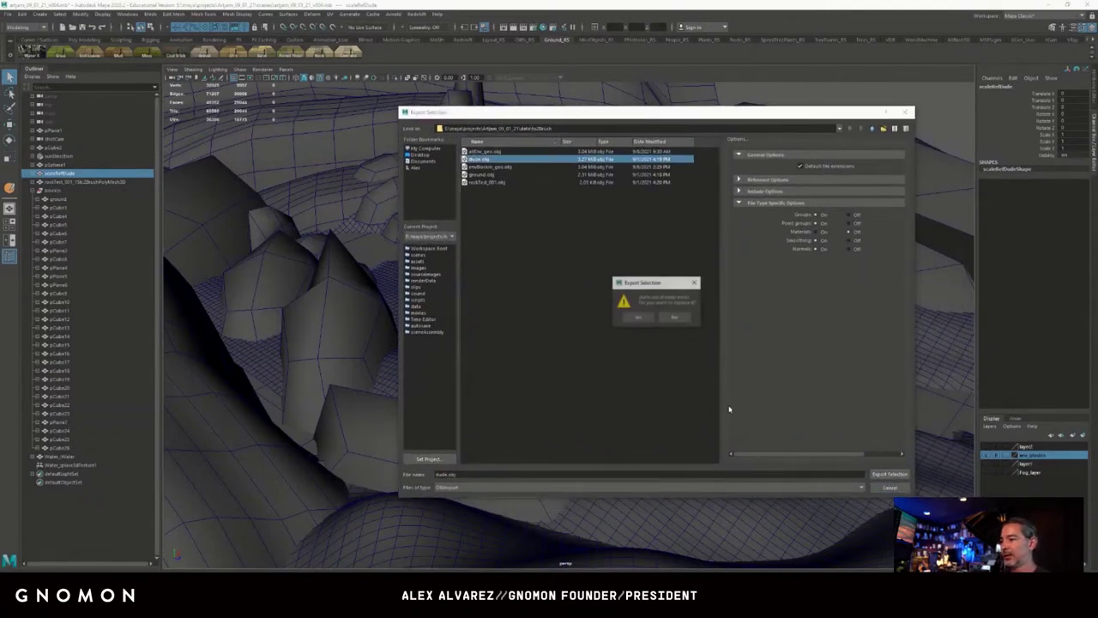
click(637, 318)
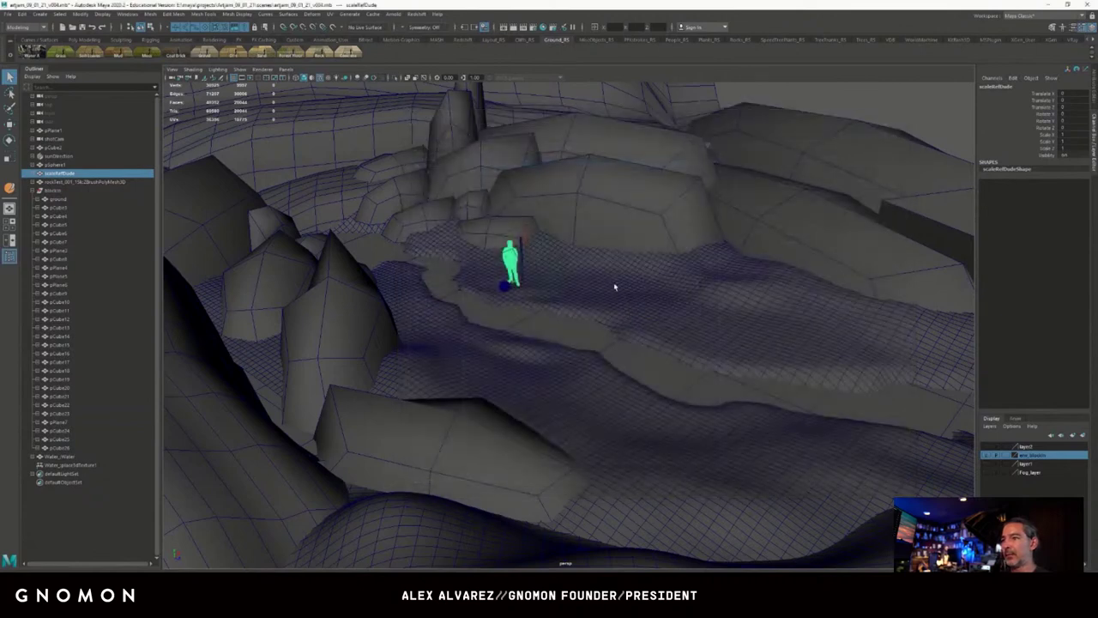
Switch to ZBrush and start saving the environment tool into the ZBrush folder of the Artjam_09_01_21 project.
click(879, 113)
click(1049, 5)
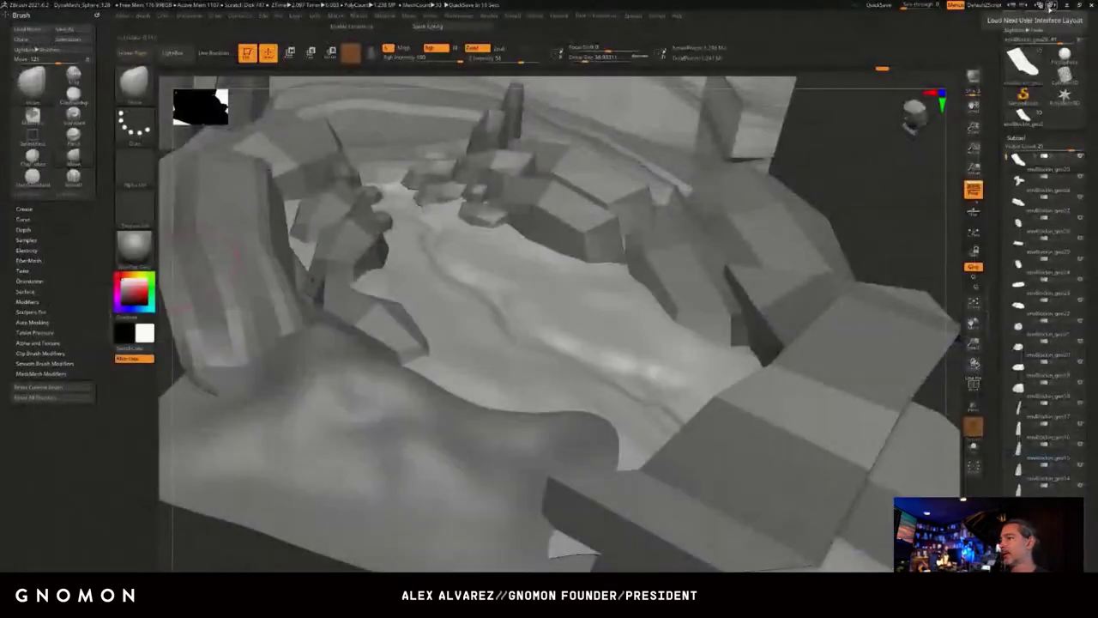
drag(814, 172, 813, 173)
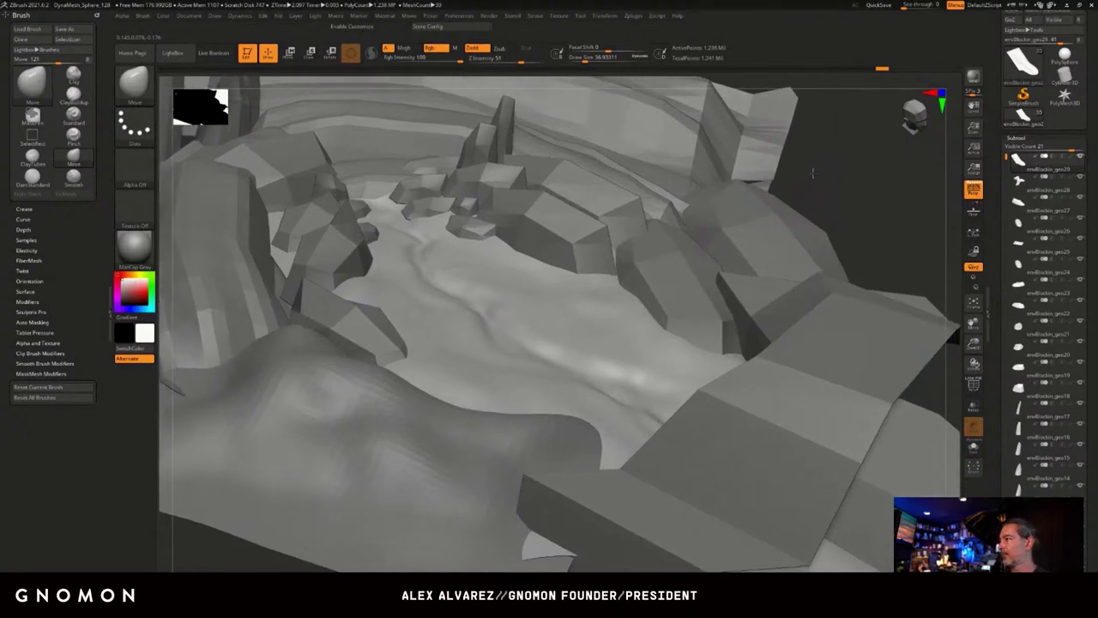
click(1014, 137)
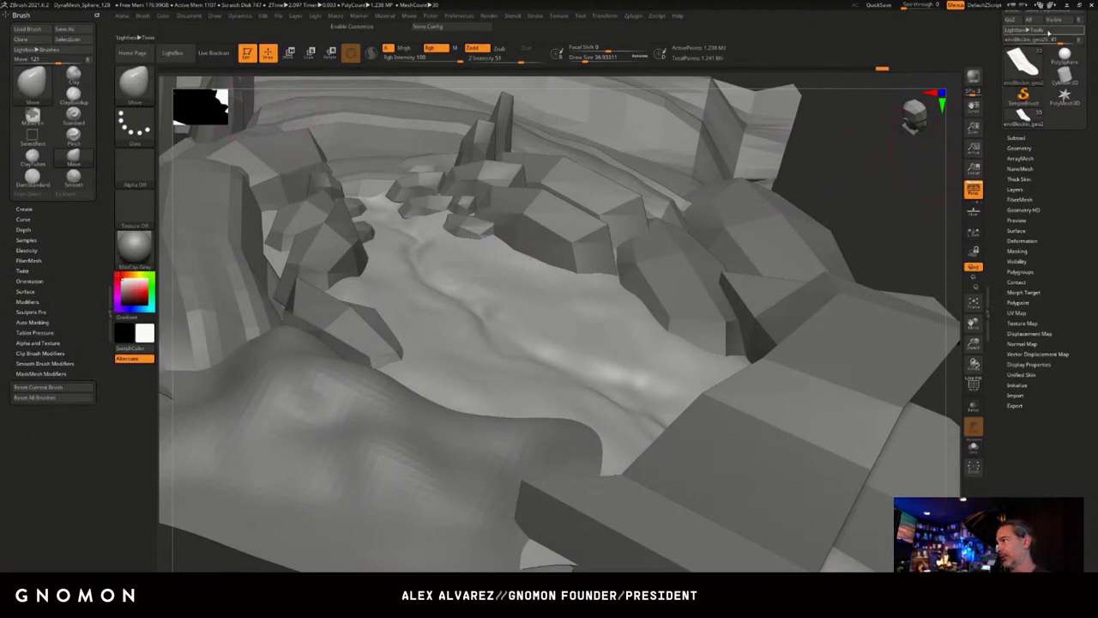
drag(995, 49, 1001, 133)
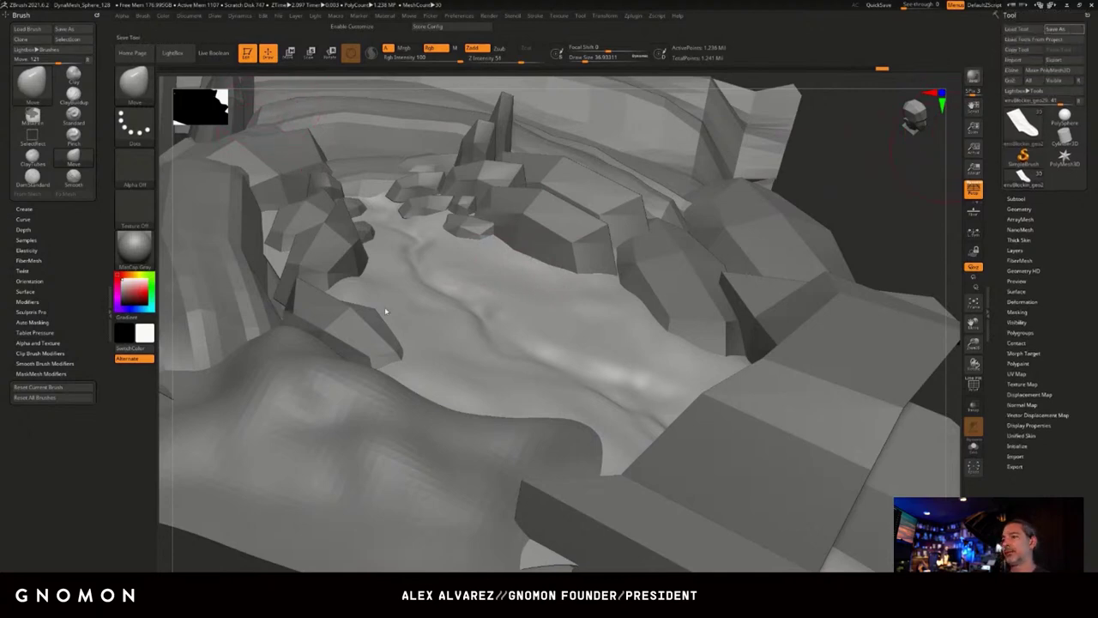
key(ctrl+s)
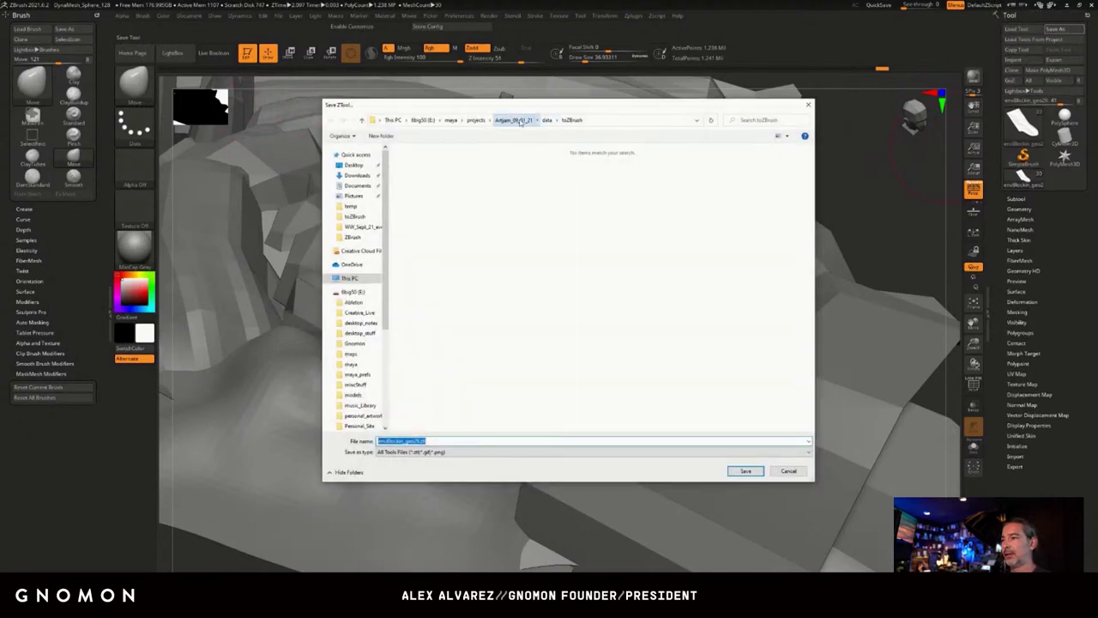
click(513, 119)
double_click(419, 287)
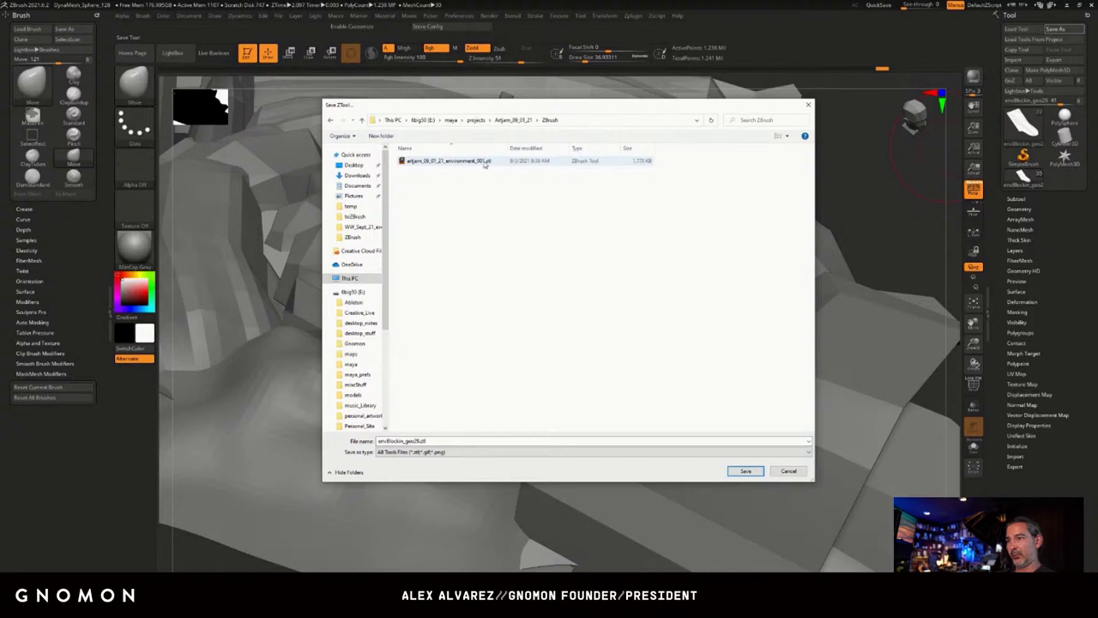
drag(516, 109, 527, 107)
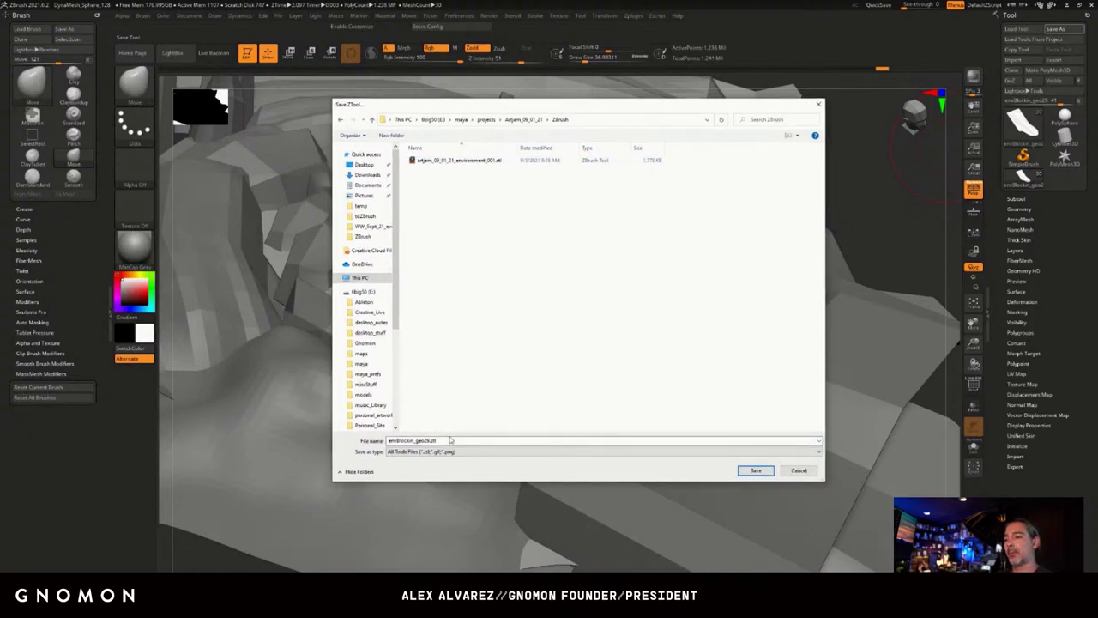
Base the file name on the existing environment file, change it to artjam_09_08_21_env_001, and save the tool.
click(440, 162)
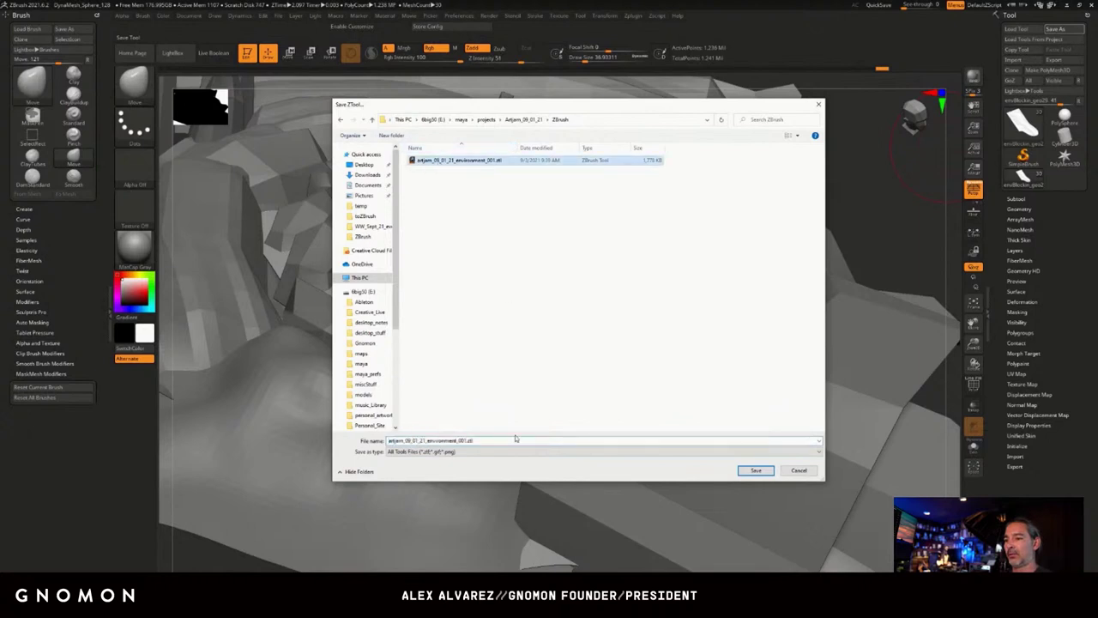
click(516, 439)
click(418, 440)
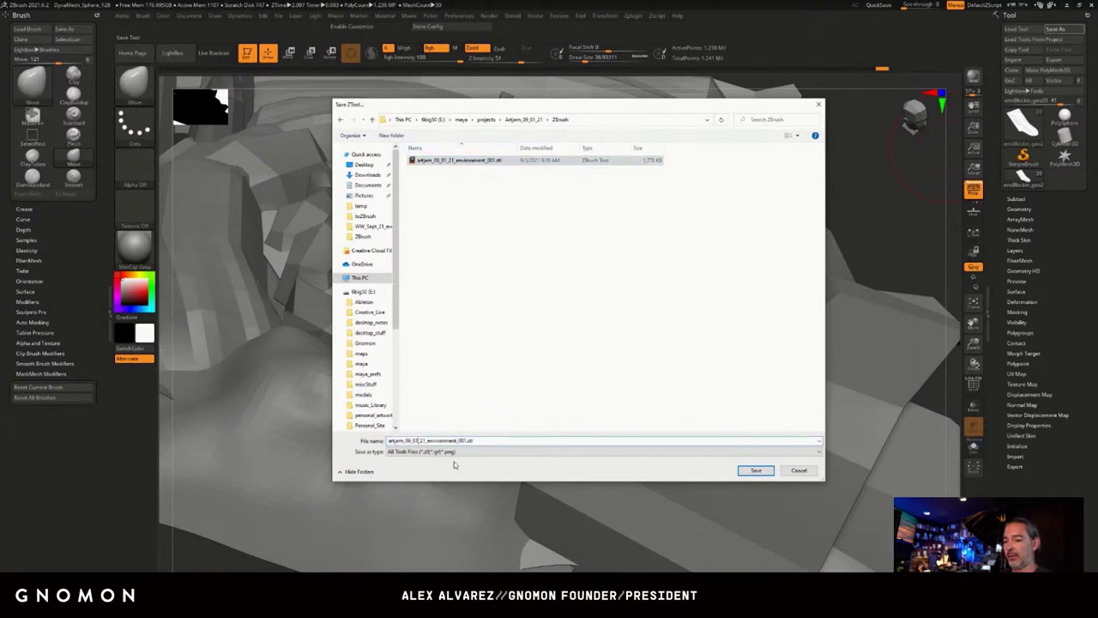
key(BackSpace)
text(8)
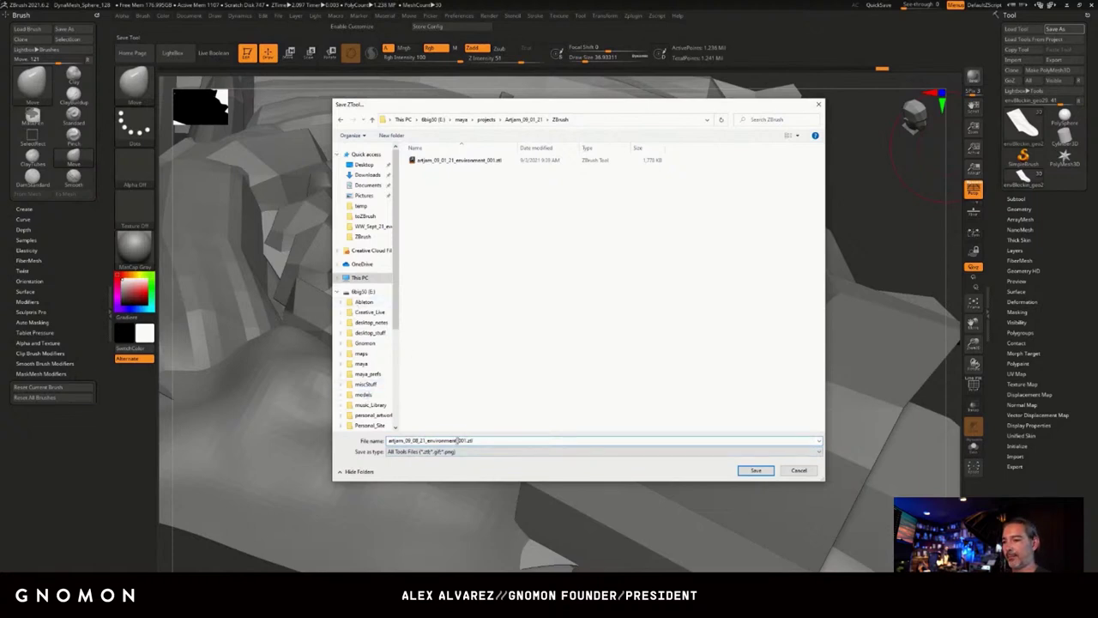
drag(435, 440, 463, 440)
key(BackSpace)
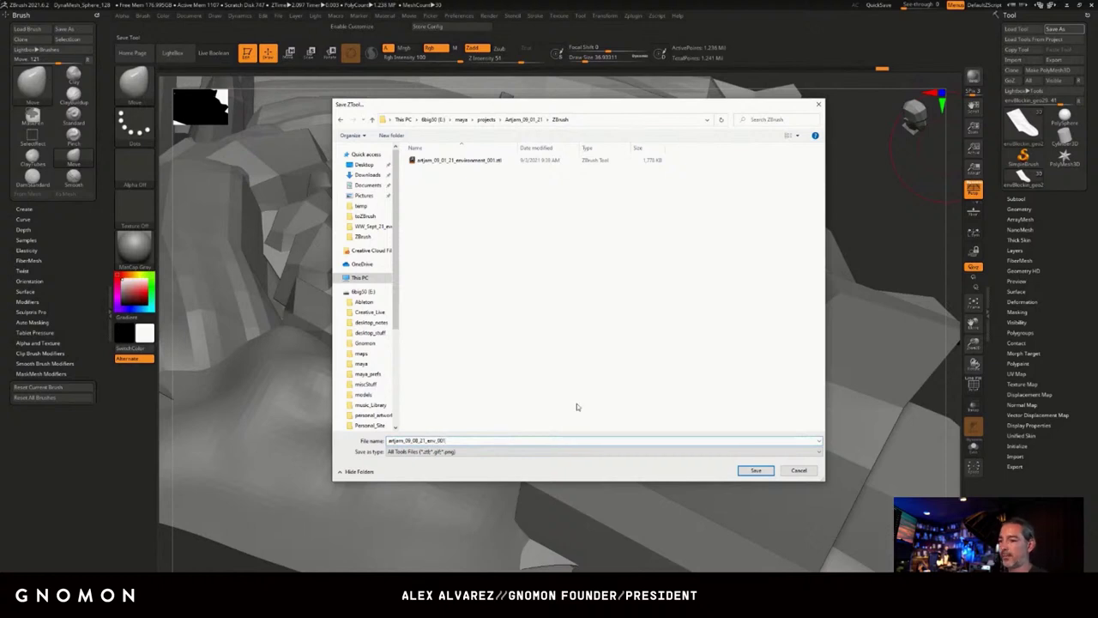
click(758, 471)
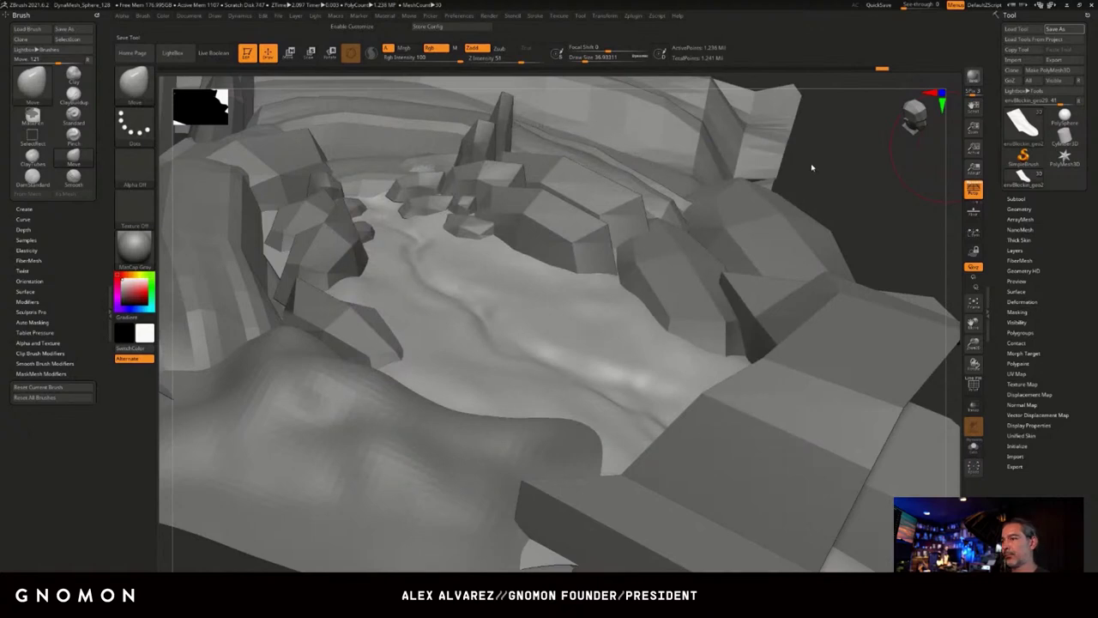
Make PolyMesh3D the active tool and import dude.obj into it from the project's data/toZBrush folder.
drag(827, 179, 830, 179)
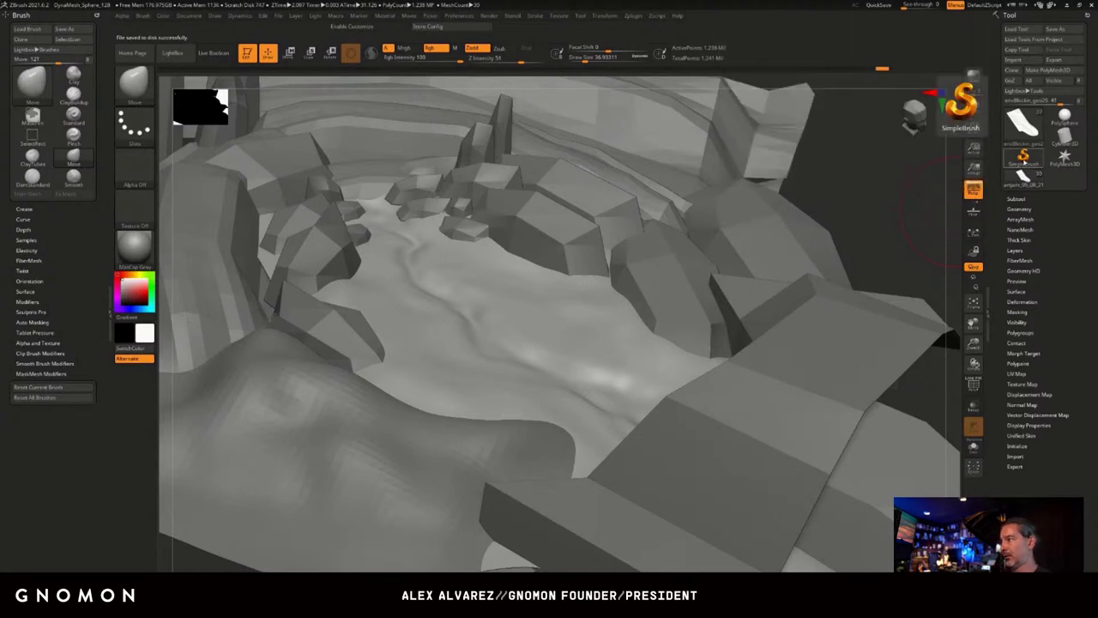
click(1023, 157)
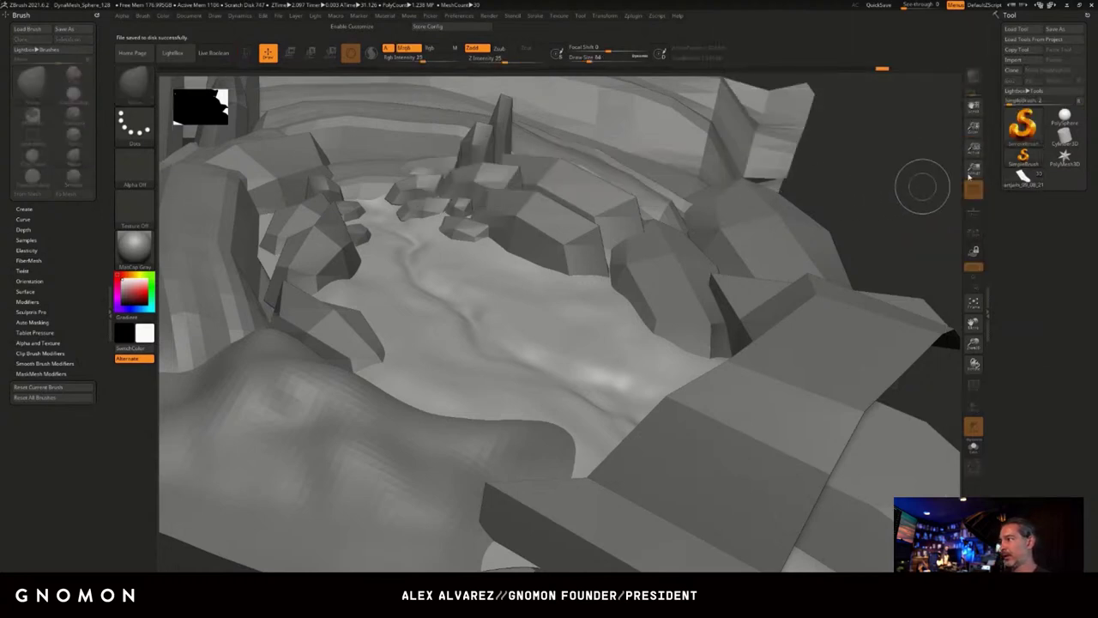
click(1064, 157)
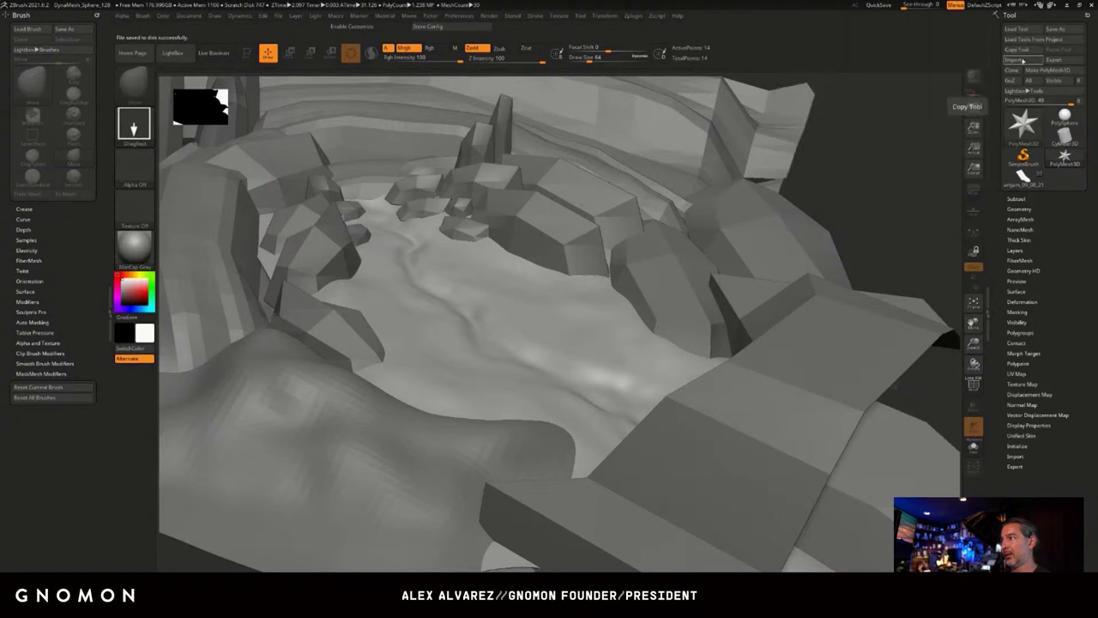
click(1021, 61)
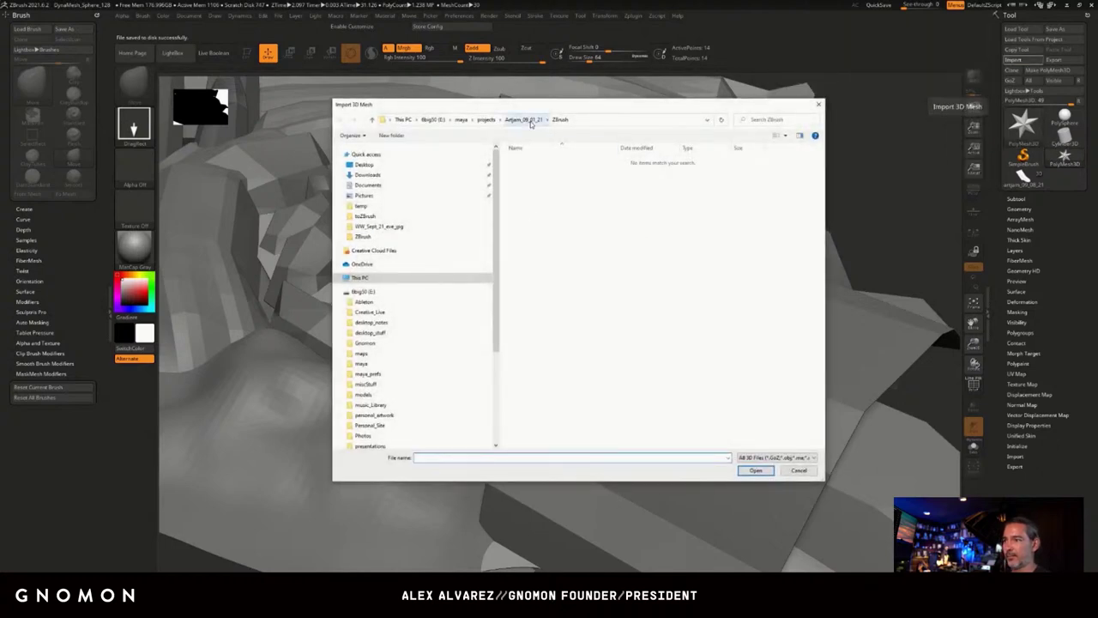
click(530, 122)
double_click(542, 199)
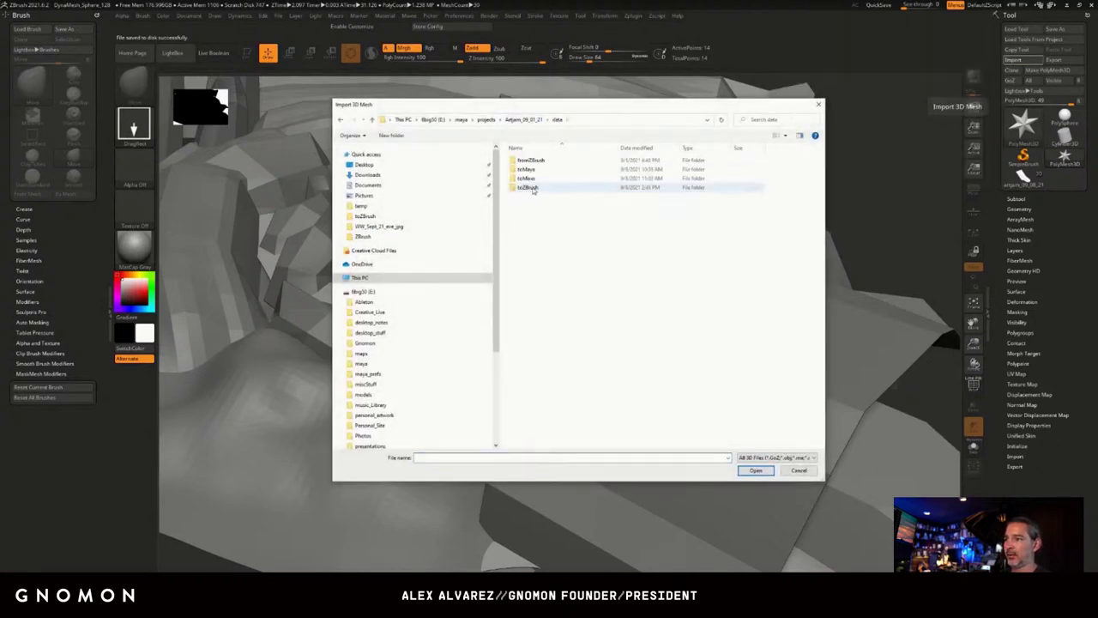
double_click(529, 187)
click(577, 176)
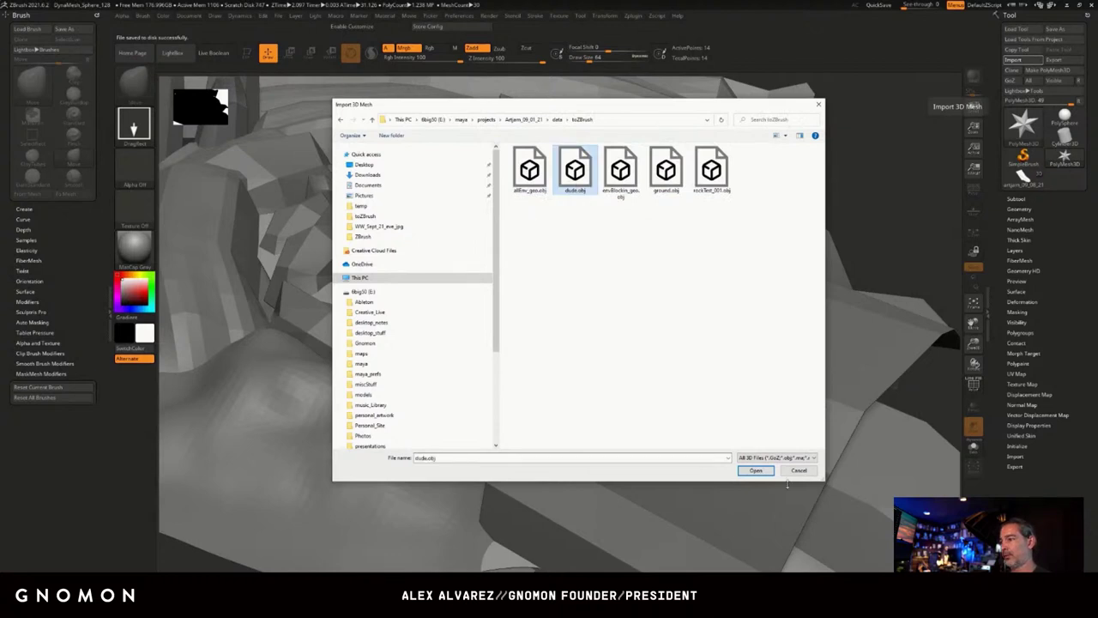
click(755, 470)
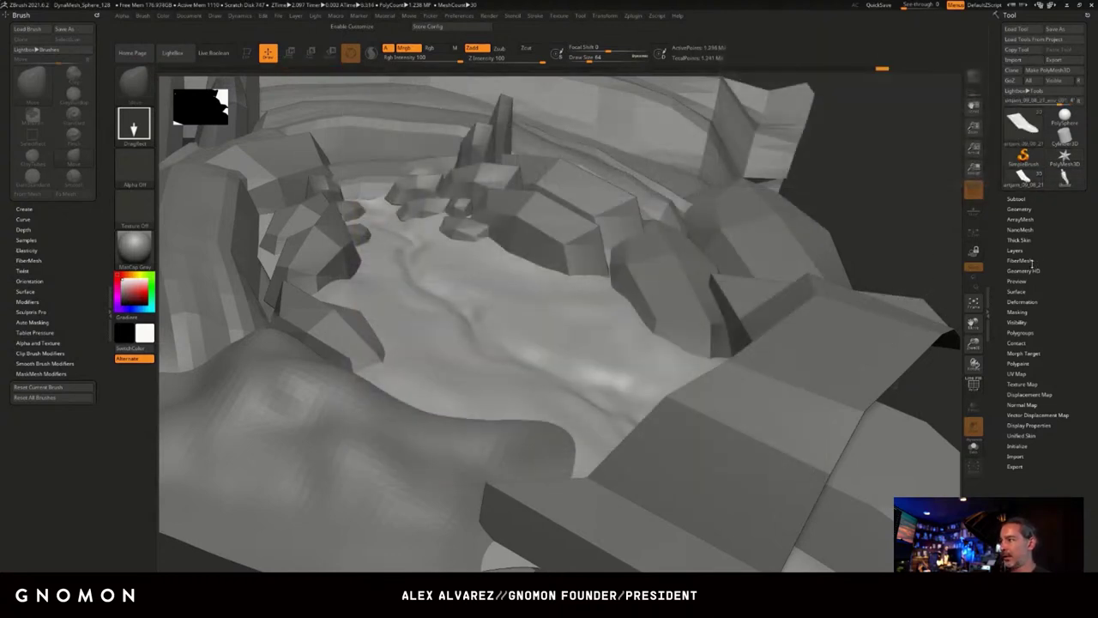
Append the imported dude mesh as a subtool of the artjam_09_08_21_env_001 environment tool.
click(1017, 198)
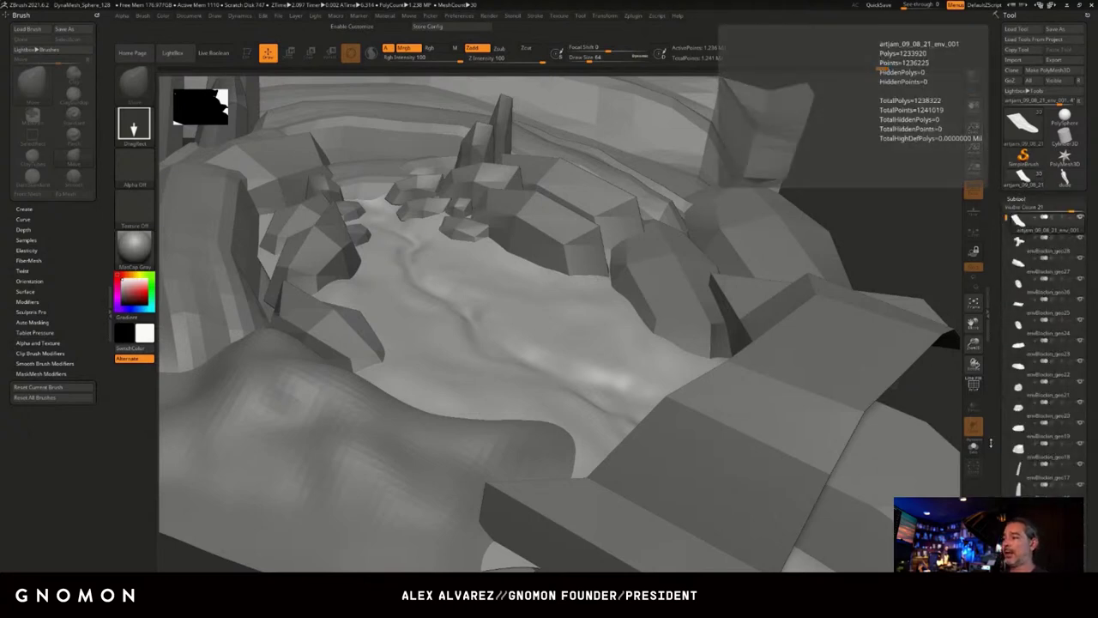
scroll(1000, 181, down, 5)
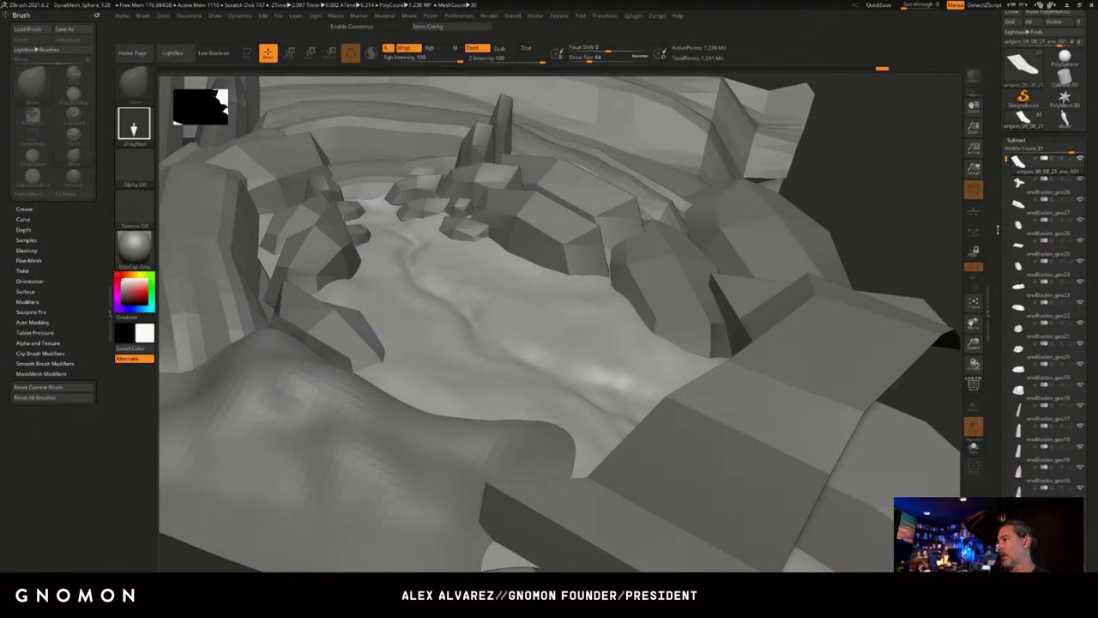
drag(1000, 181, 1001, 175)
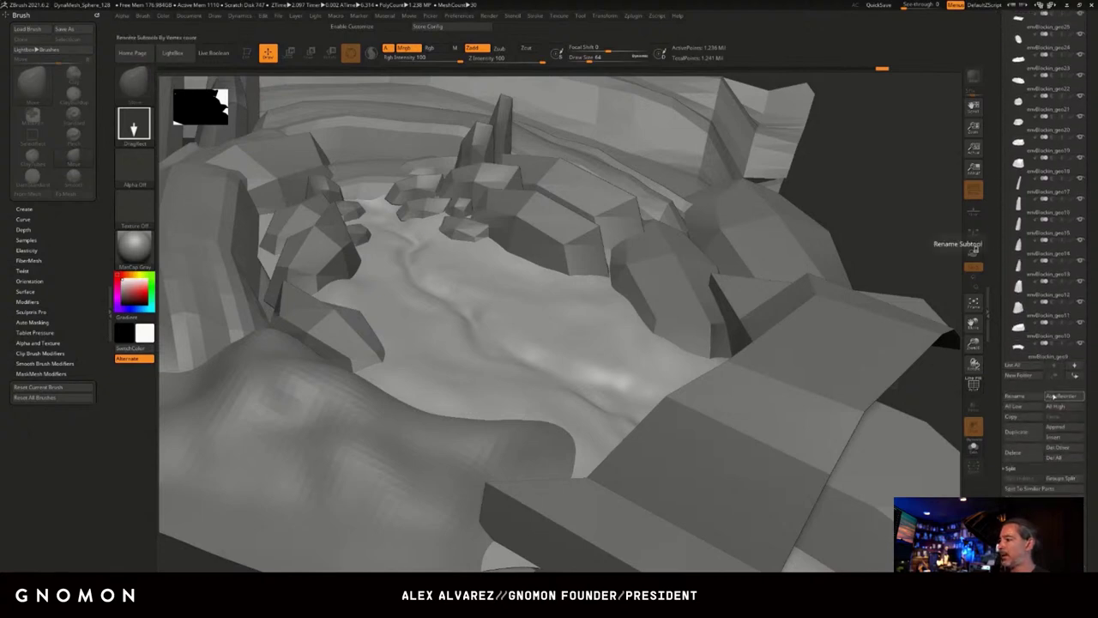
click(1012, 418)
click(1057, 427)
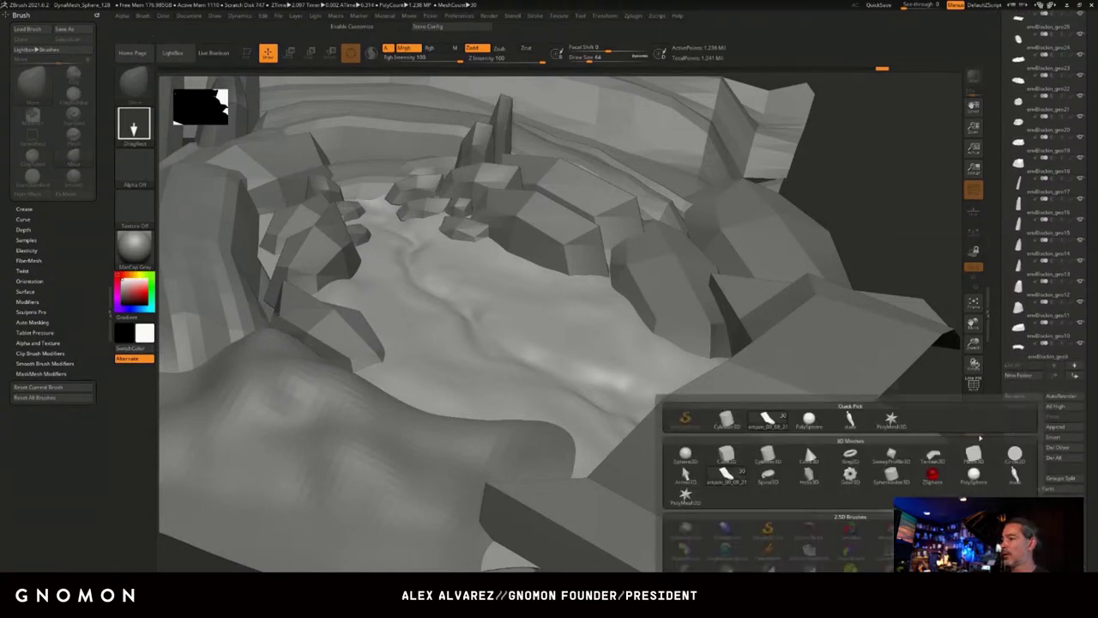
click(853, 419)
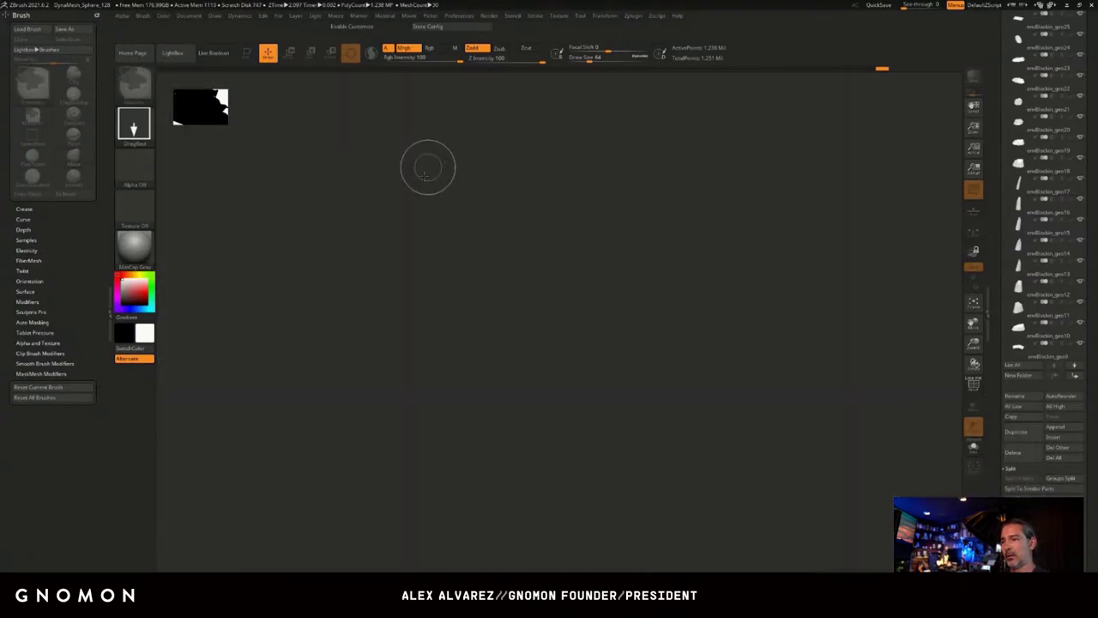
Draw the environment tool afresh on the empty canvas and enter Edit mode.
drag(454, 282, 483, 550)
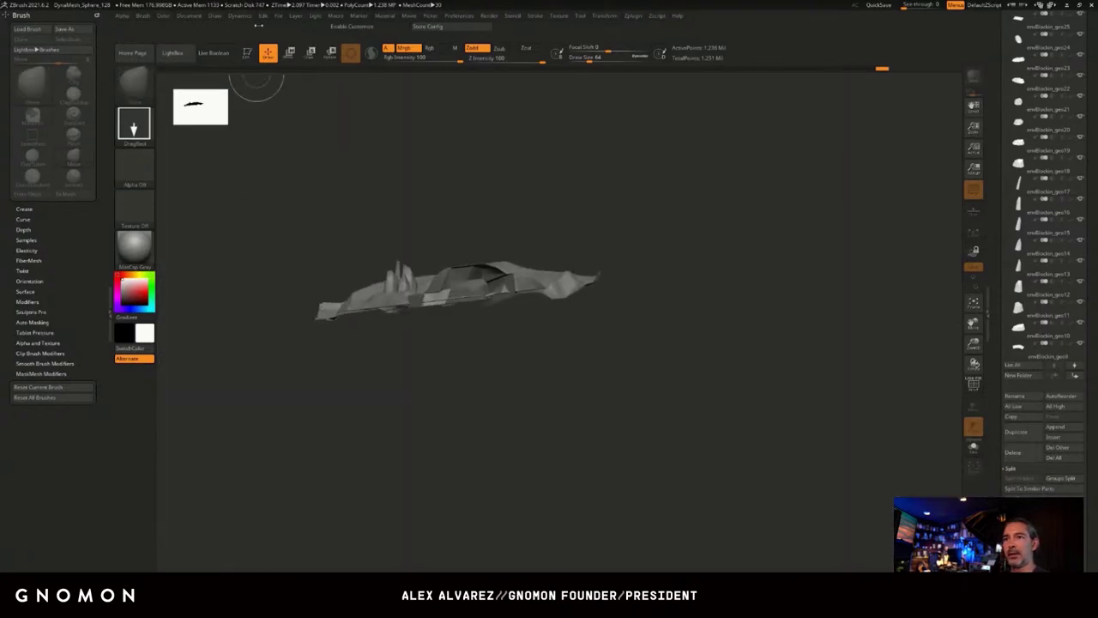
click(252, 54)
drag(573, 148, 671, 332)
drag(806, 233, 940, 254)
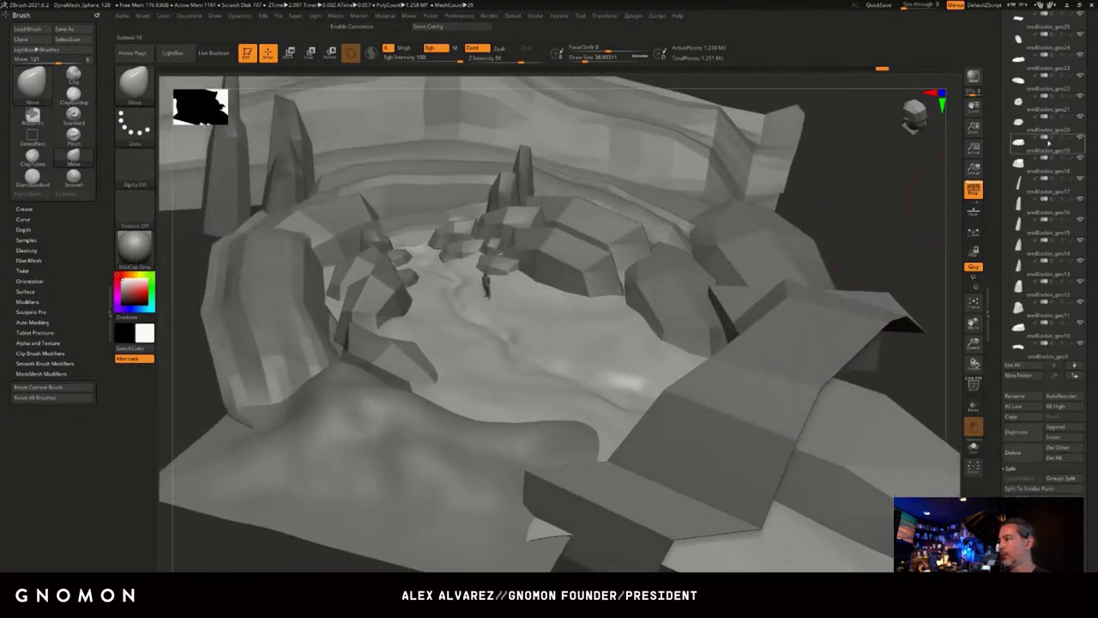
drag(1000, 36, 999, 176)
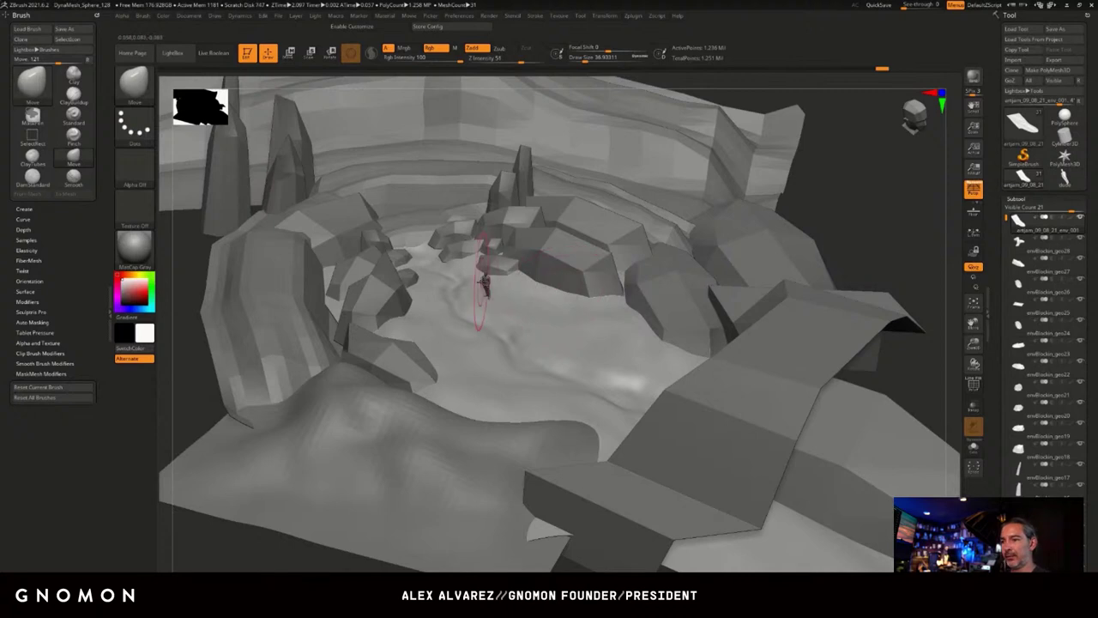
Select the dude subtool and check its scale up close against the ground and nearby rocks.
alt+click(486, 284)
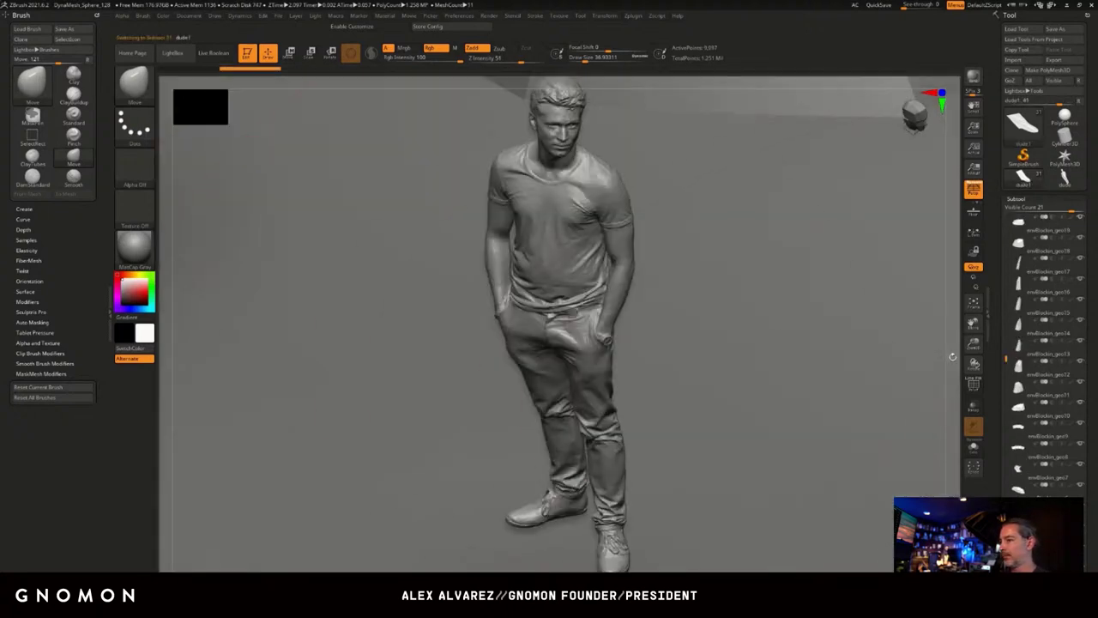
alt+drag(952, 356, 938, 228)
right_drag(667, 417, 706, 387)
drag(705, 387, 680, 433)
right_drag(680, 433, 676, 436)
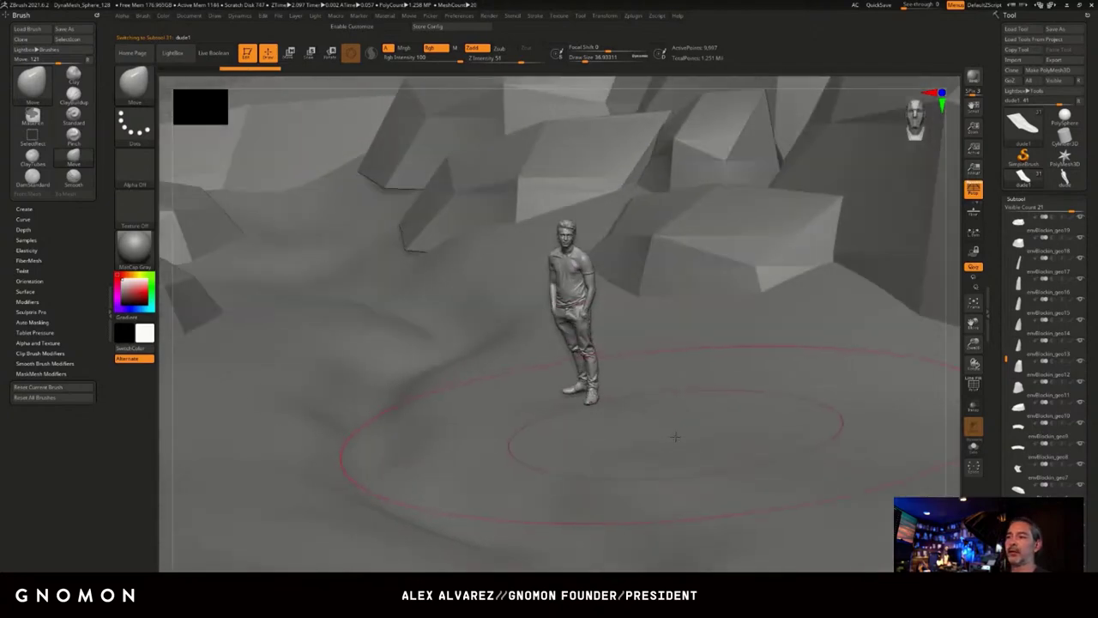
right_click(639, 493)
right_drag(693, 397, 736, 354)
right_click(678, 446)
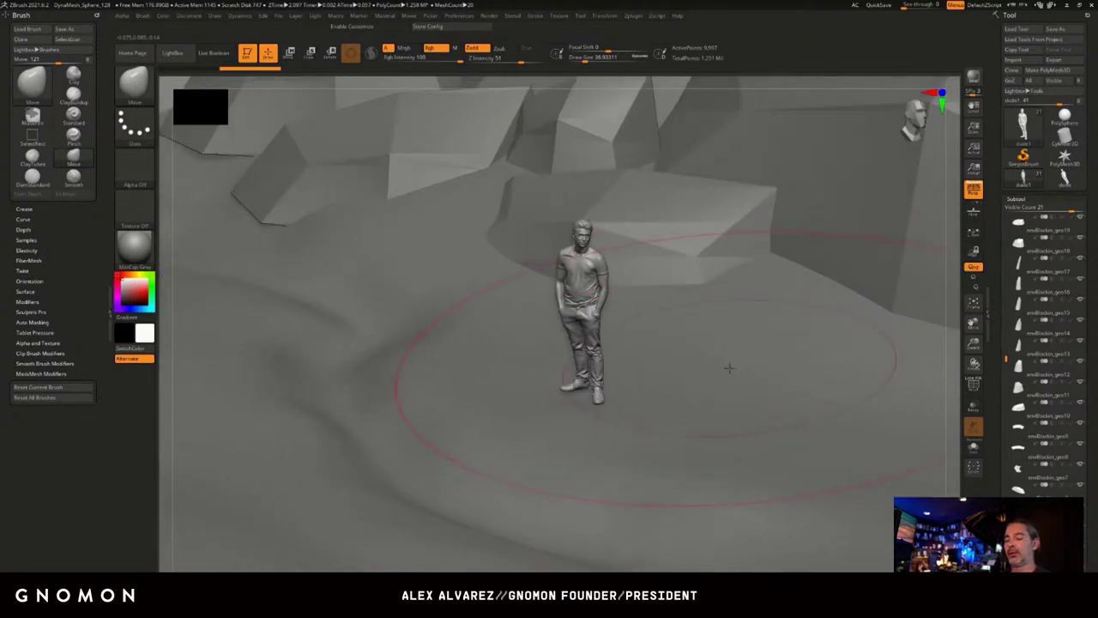
Reduce the brush's draw size and compare the figure's scale with the whole block-in environment.
key(s)
drag(736, 369, 723, 369)
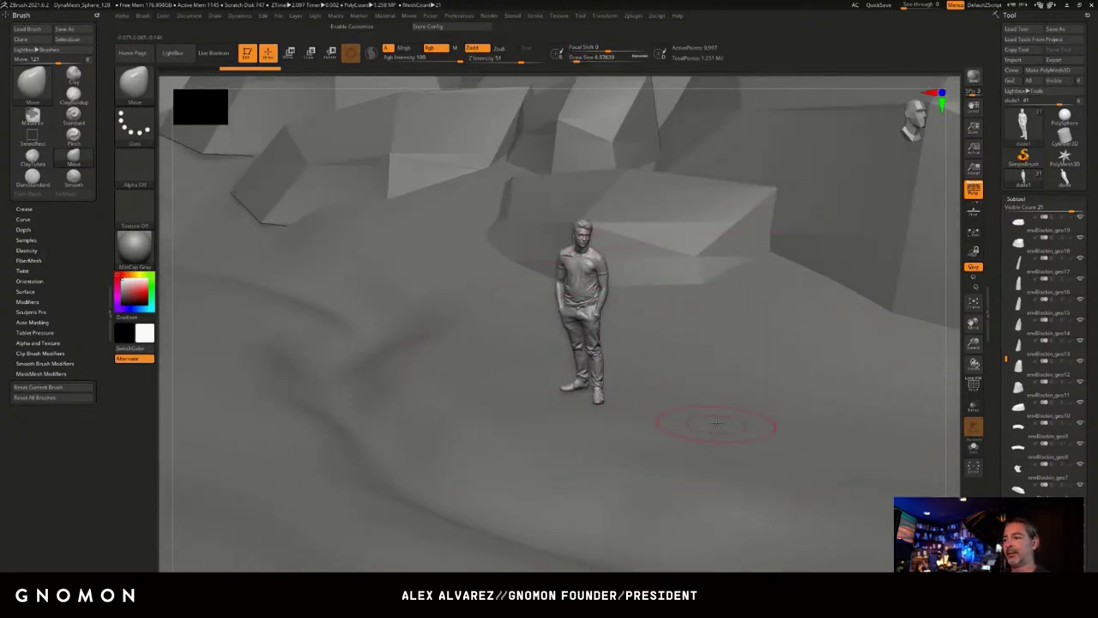
right_drag(716, 424, 708, 389)
right_click(716, 422)
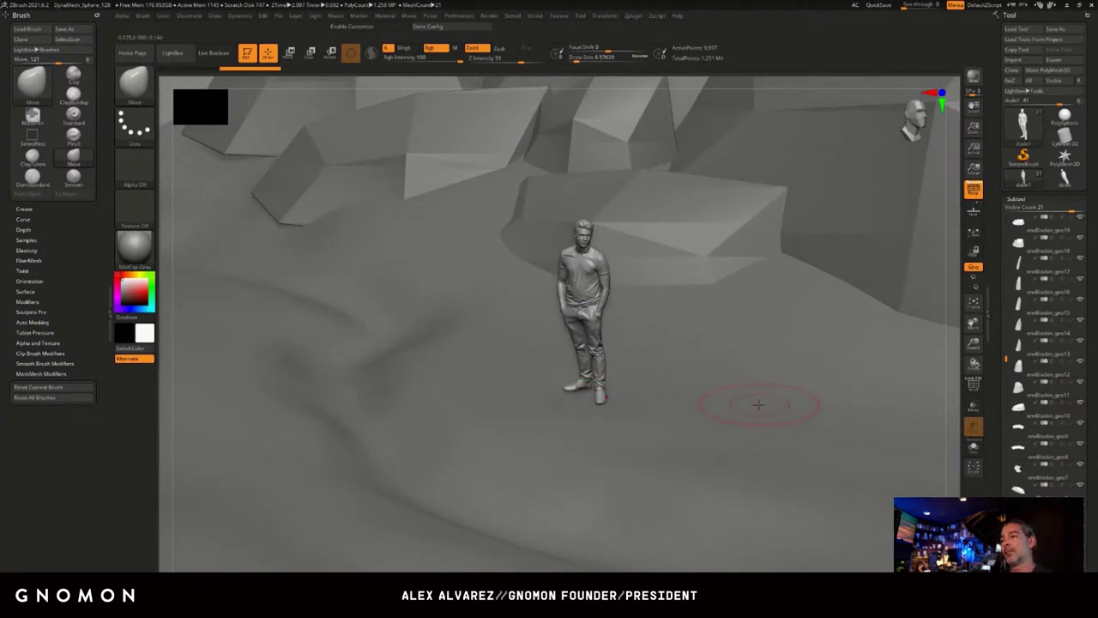
drag(759, 406, 755, 408)
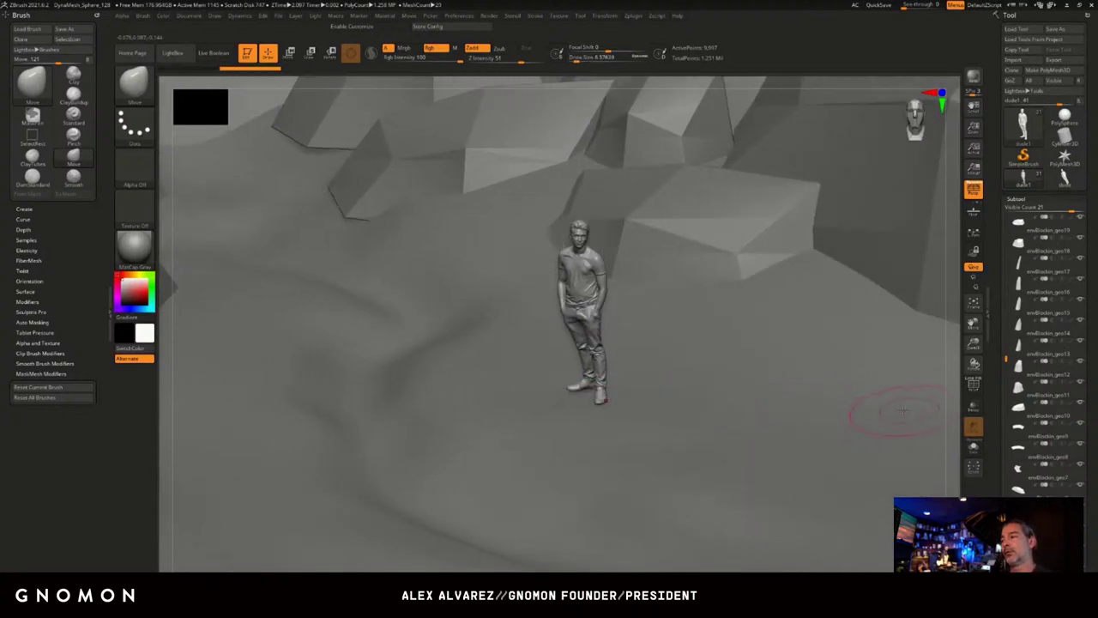
alt+drag(956, 414, 929, 219)
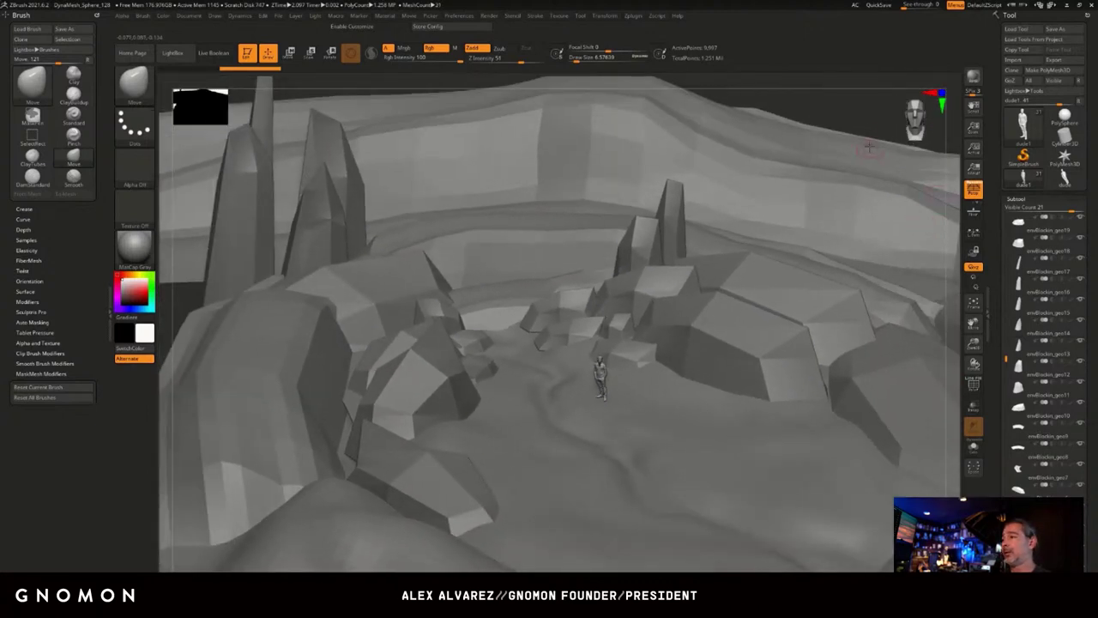
alt+drag(859, 118, 870, 84)
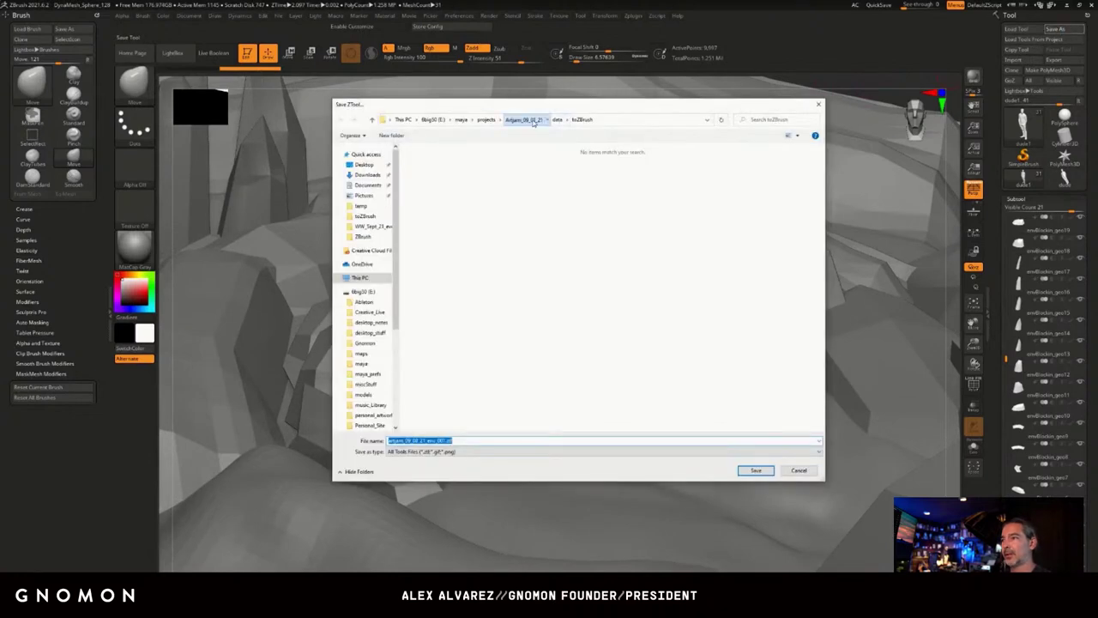
Save the tool into the project's ZBrush folder, overwriting the existing artjam_09_08_21_env_001.ztl file.
click(523, 119)
double_click(444, 284)
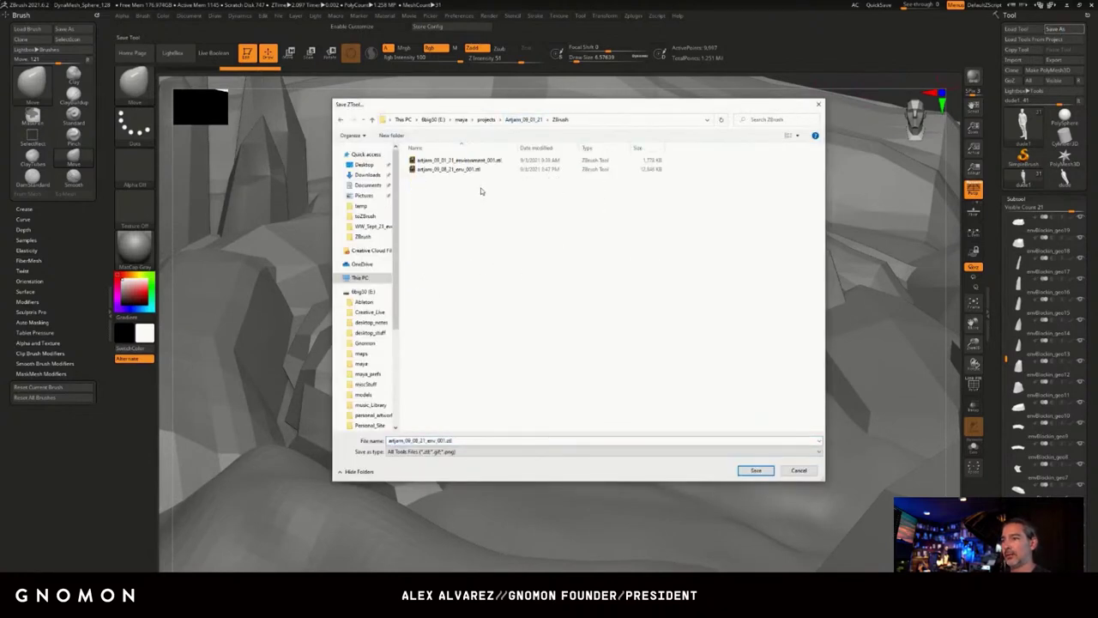
click(459, 169)
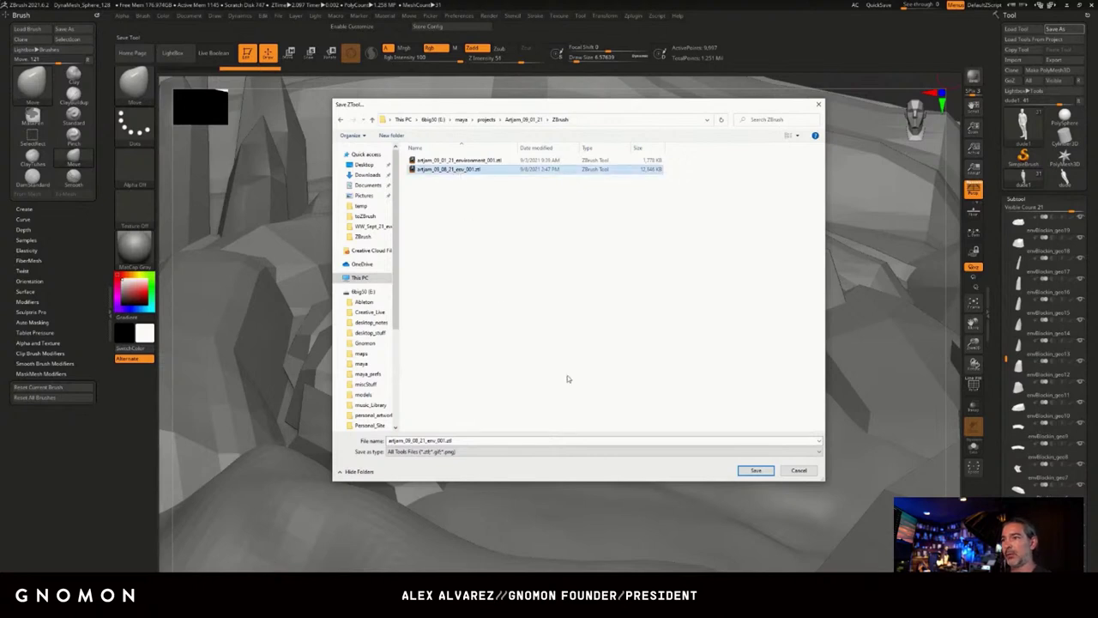
click(755, 470)
click(568, 313)
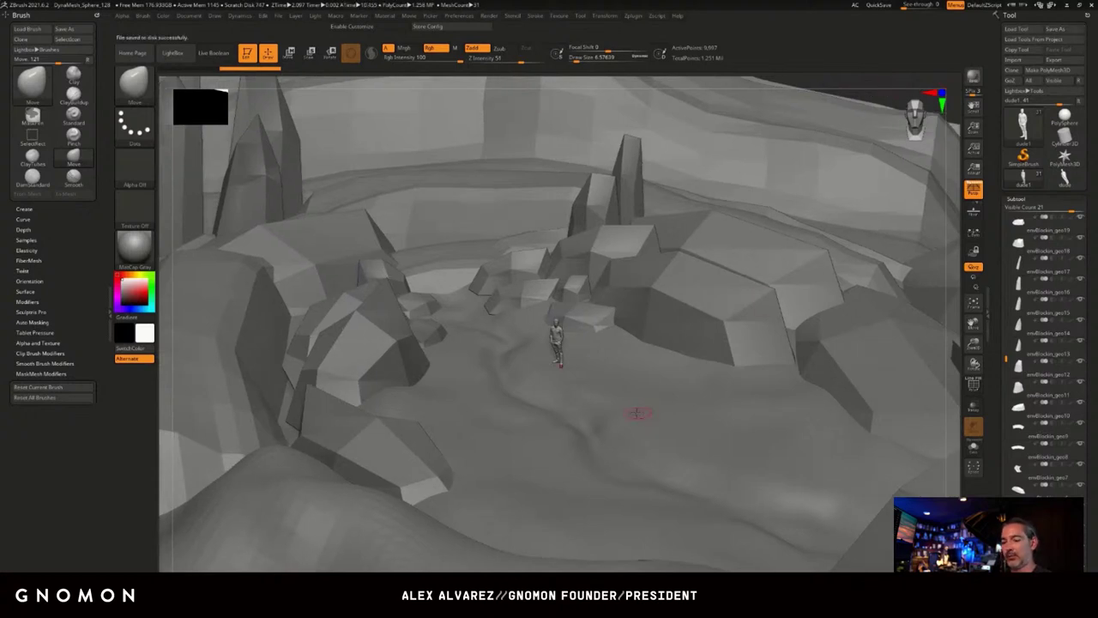
Make the ground terrain the active subtool and view it around the human figure.
alt+click(634, 412)
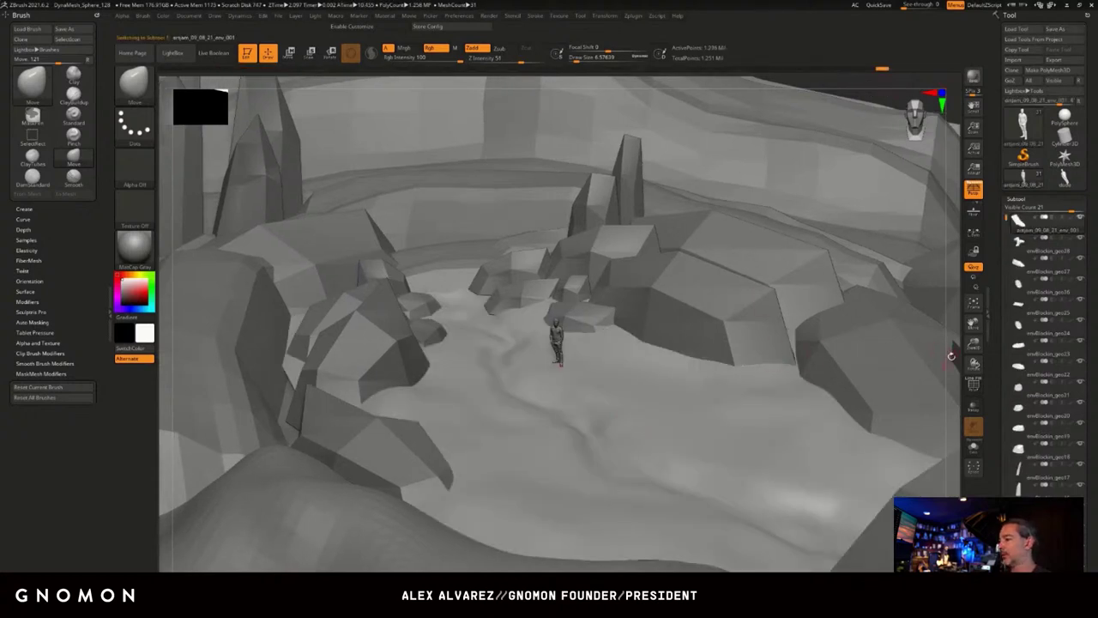
mouse_move(947, 354)
mouse_down()
mouse_move(952, 328)
mouse_move(954, 339)
mouse_up()
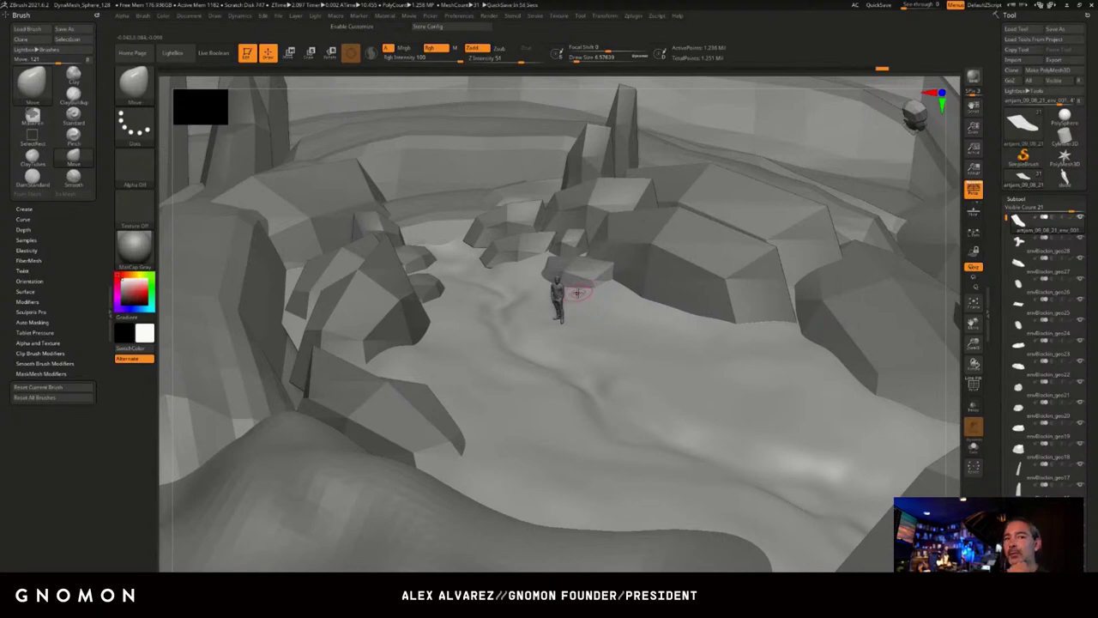
click(958, 303)
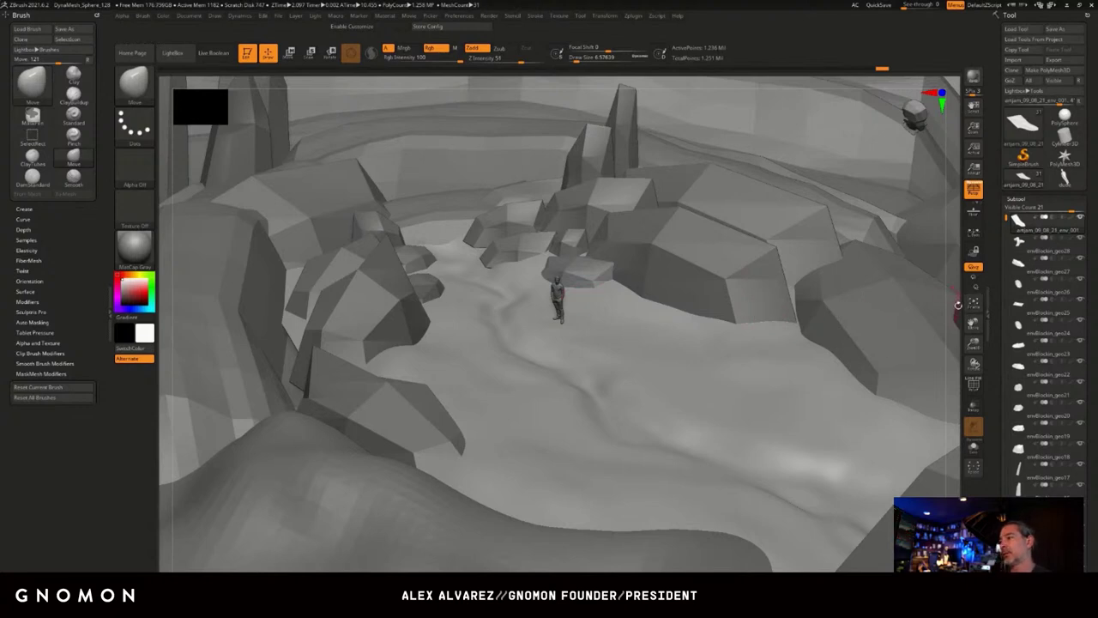
alt+drag(959, 306, 930, 297)
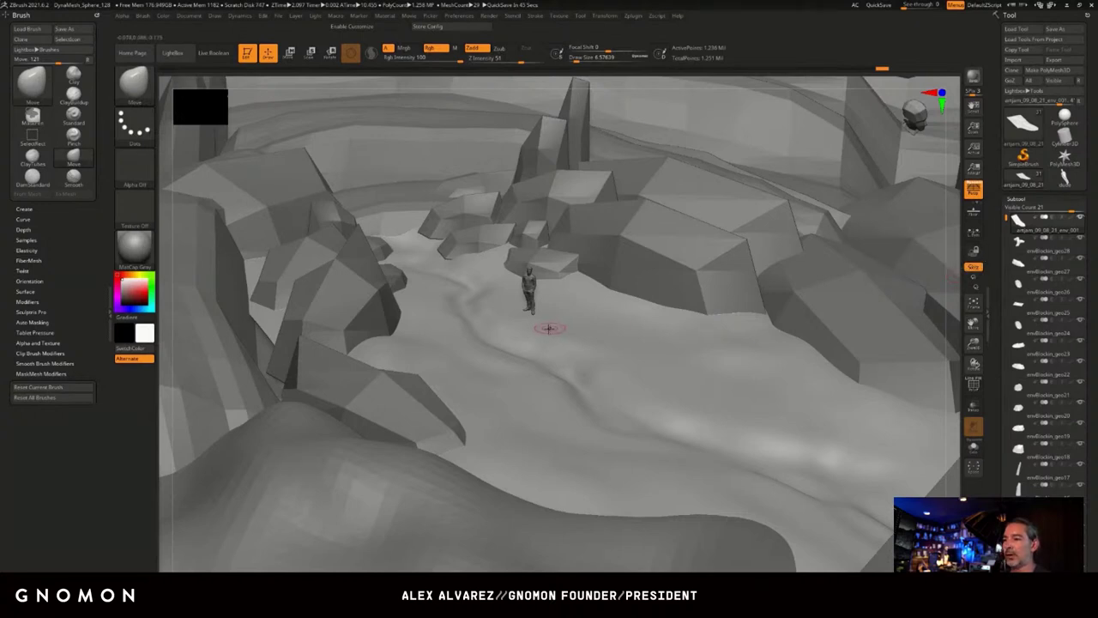
mouse_move(1074, 158)
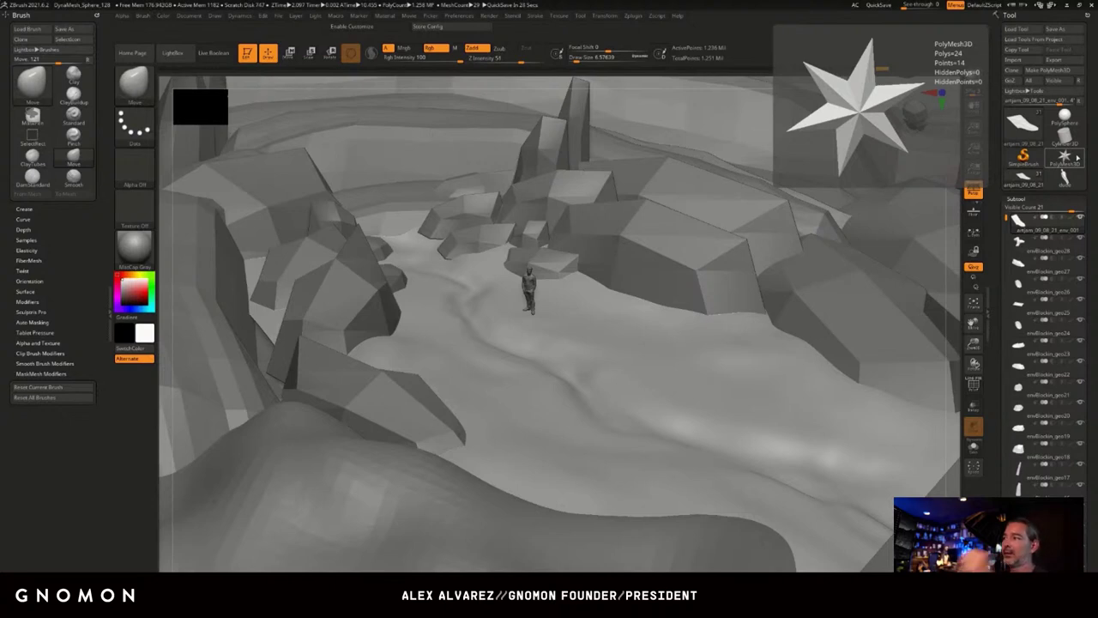
mouse_move(1013, 180)
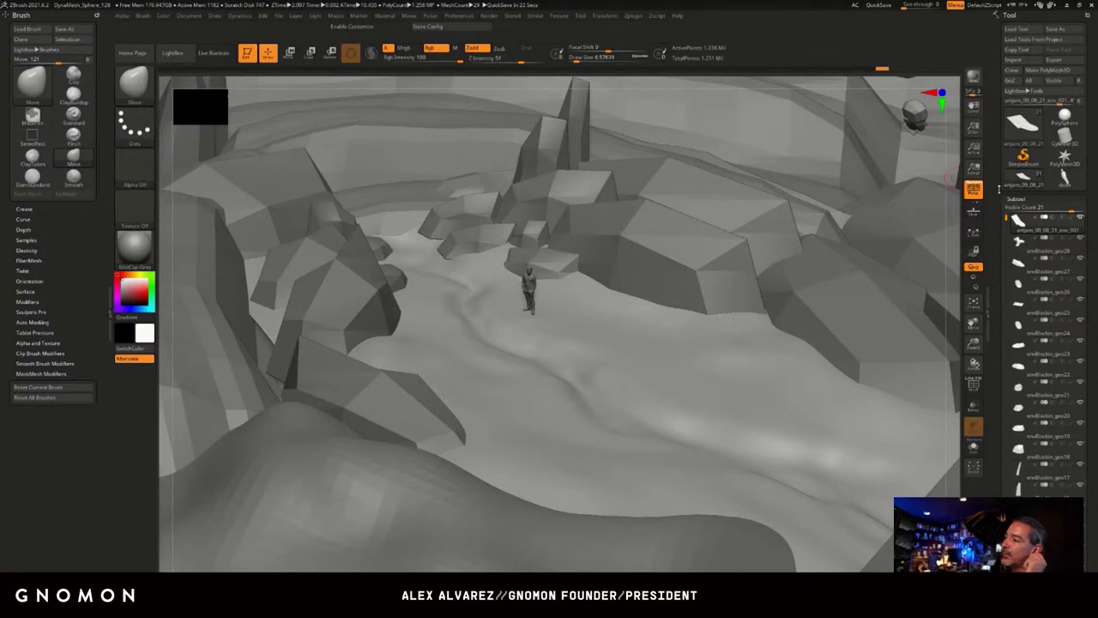
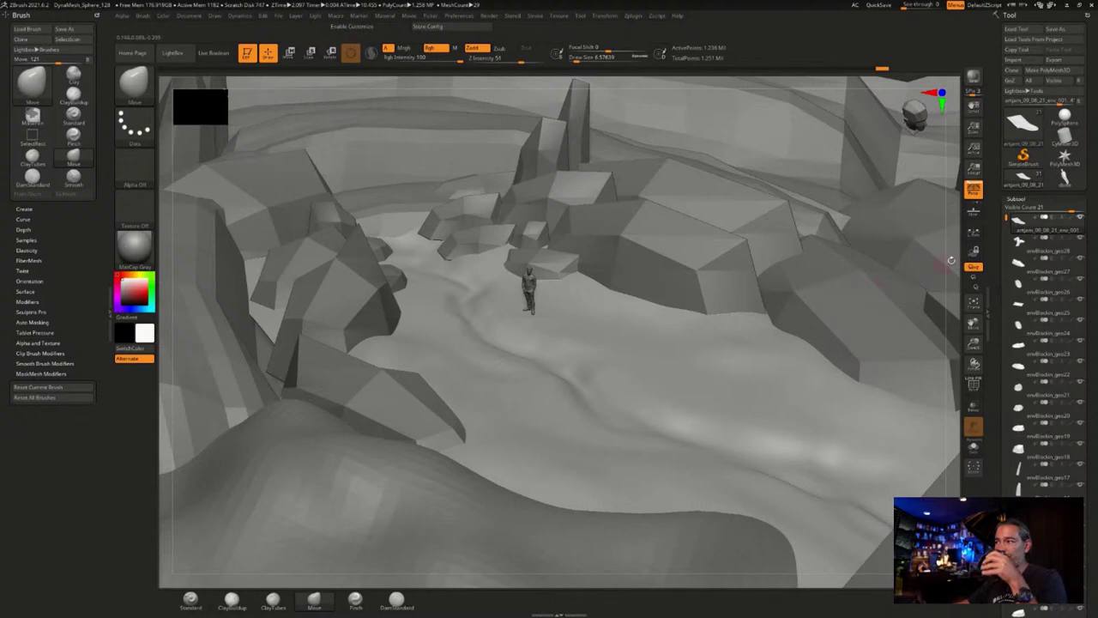
drag(951, 261, 954, 256)
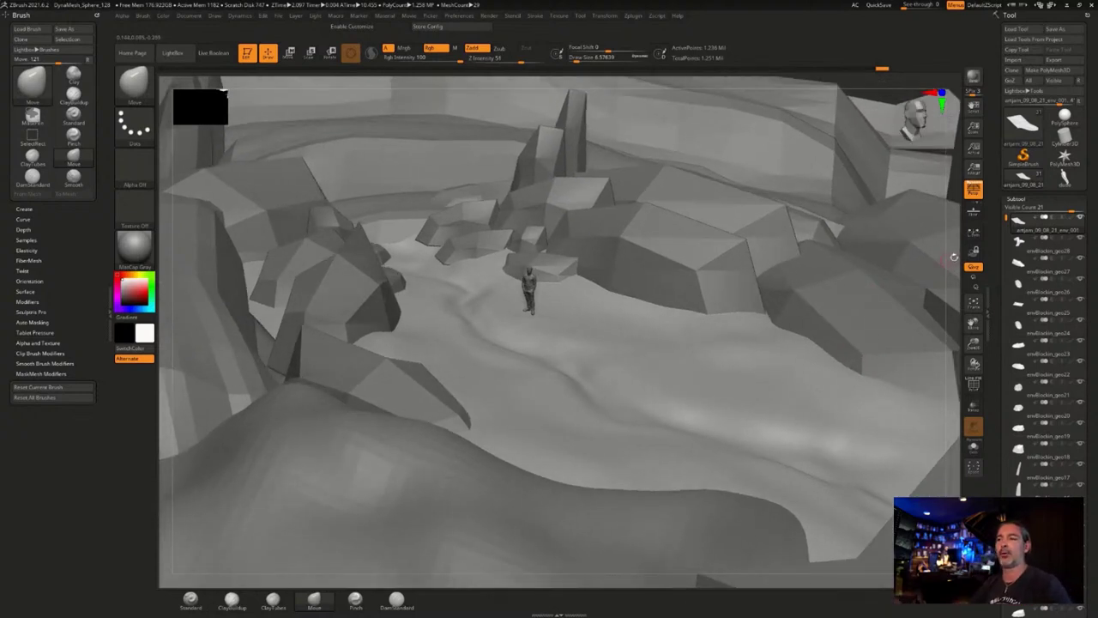
drag(954, 256, 956, 258)
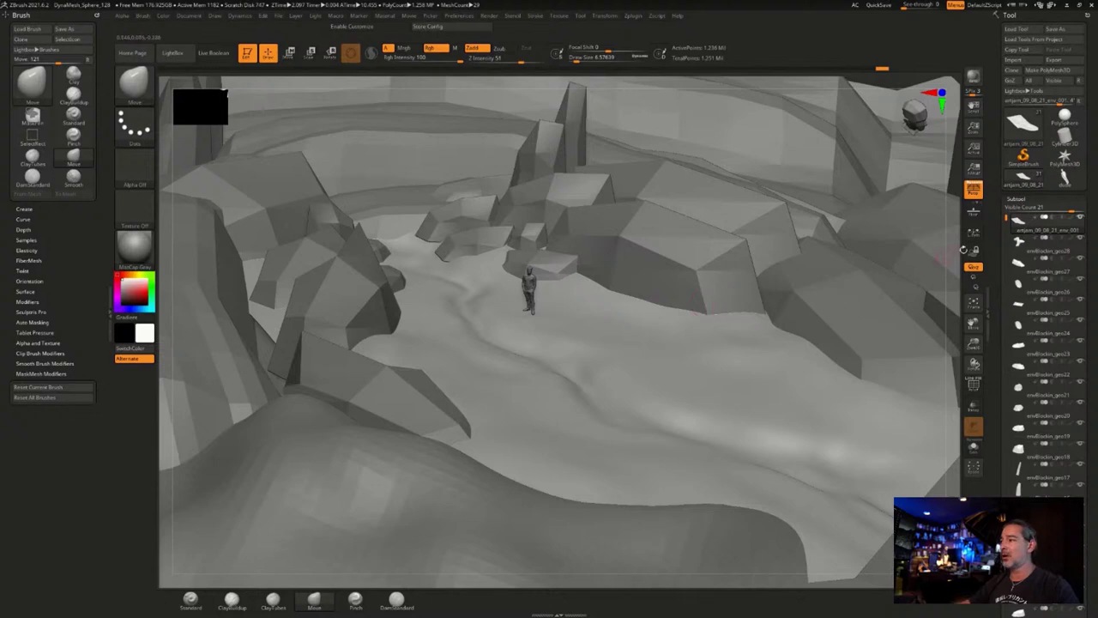
drag(972, 251, 950, 240)
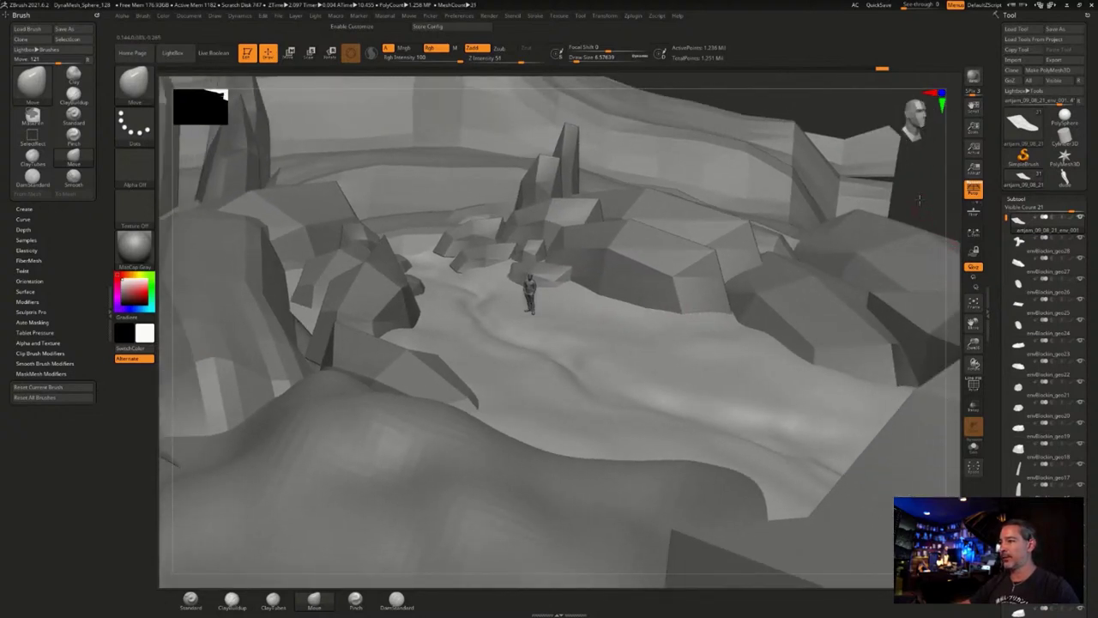
drag(923, 206, 923, 168)
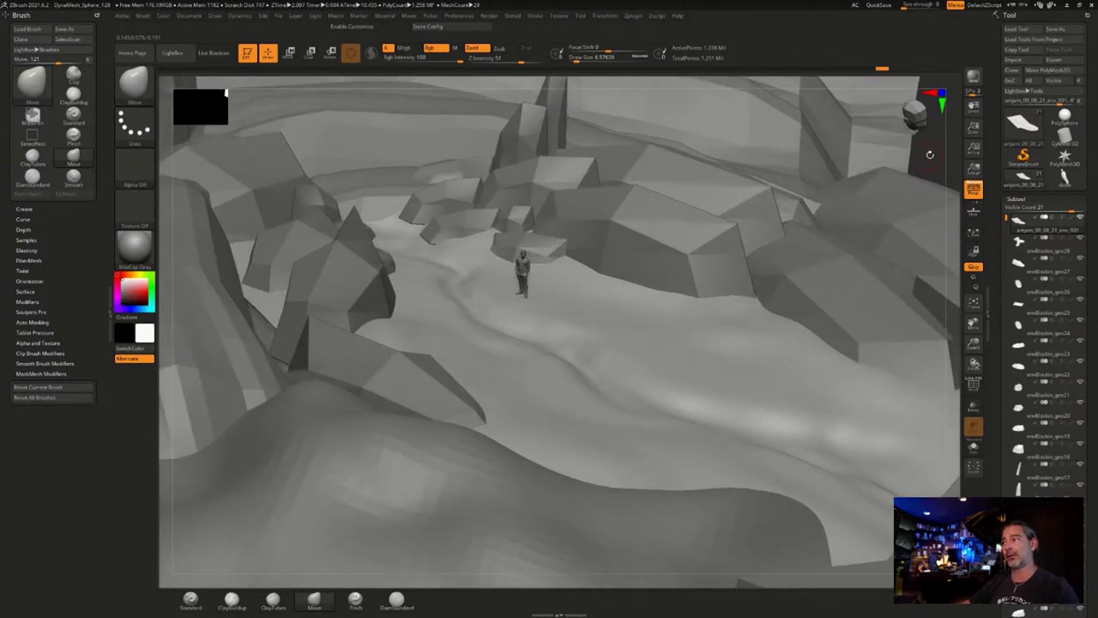
drag(929, 154, 934, 156)
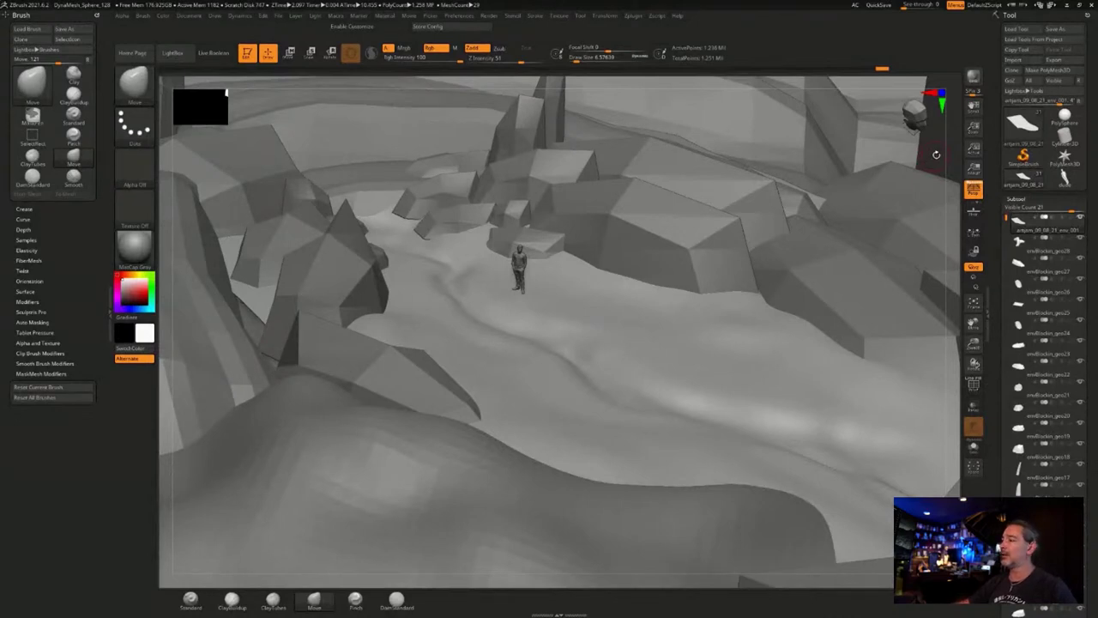
drag(935, 155, 932, 155)
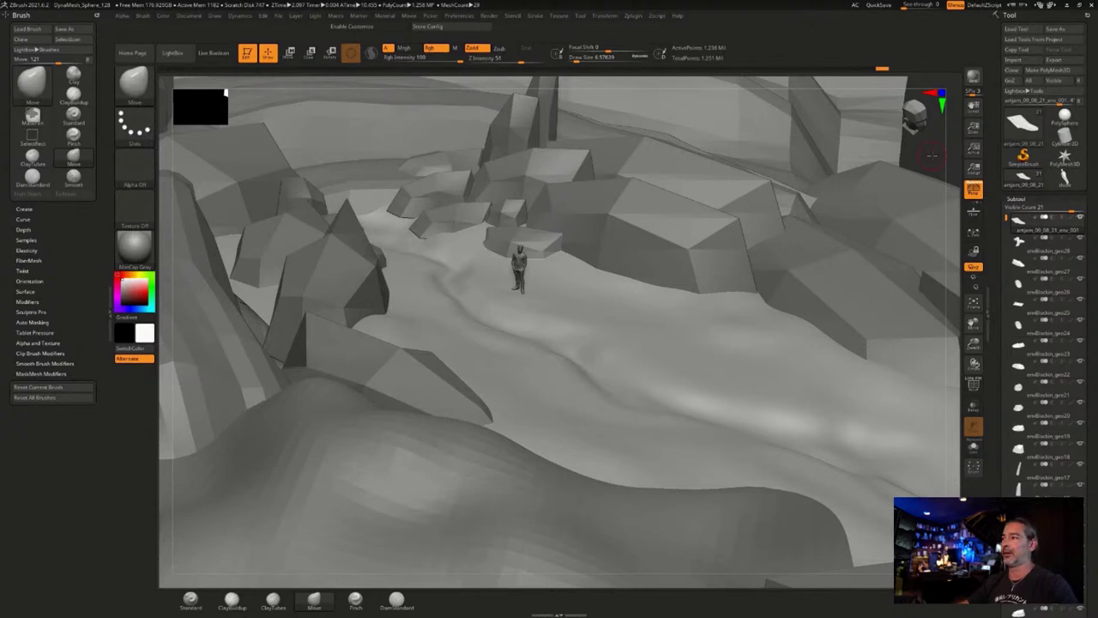
drag(933, 156, 927, 154)
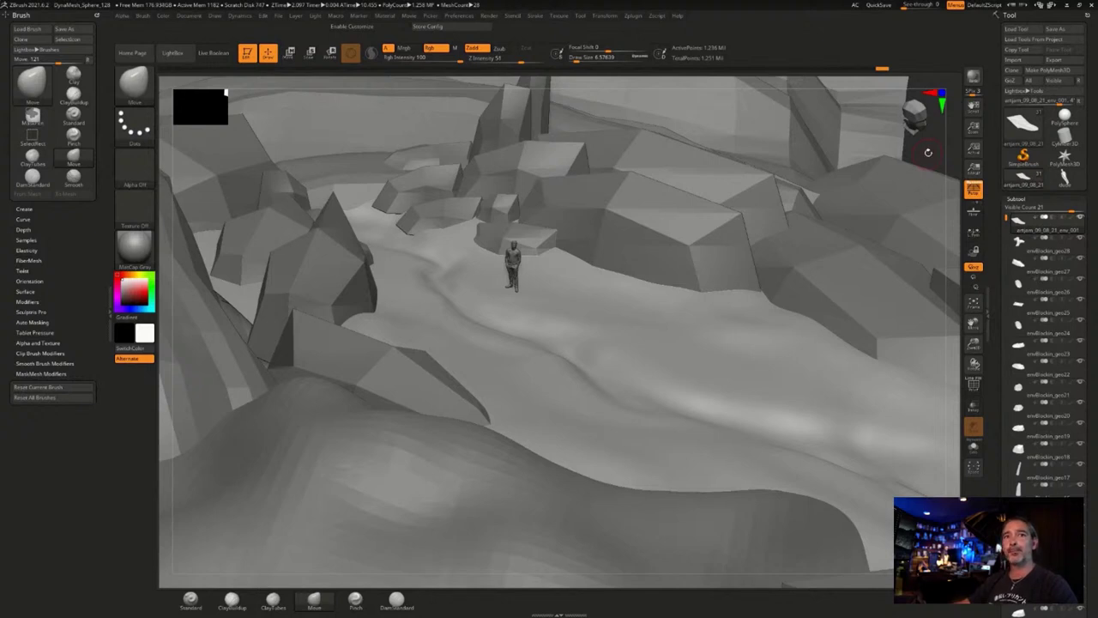
mouse_move(930, 155)
mouse_down()
mouse_move(921, 146)
mouse_move(924, 156)
mouse_up()
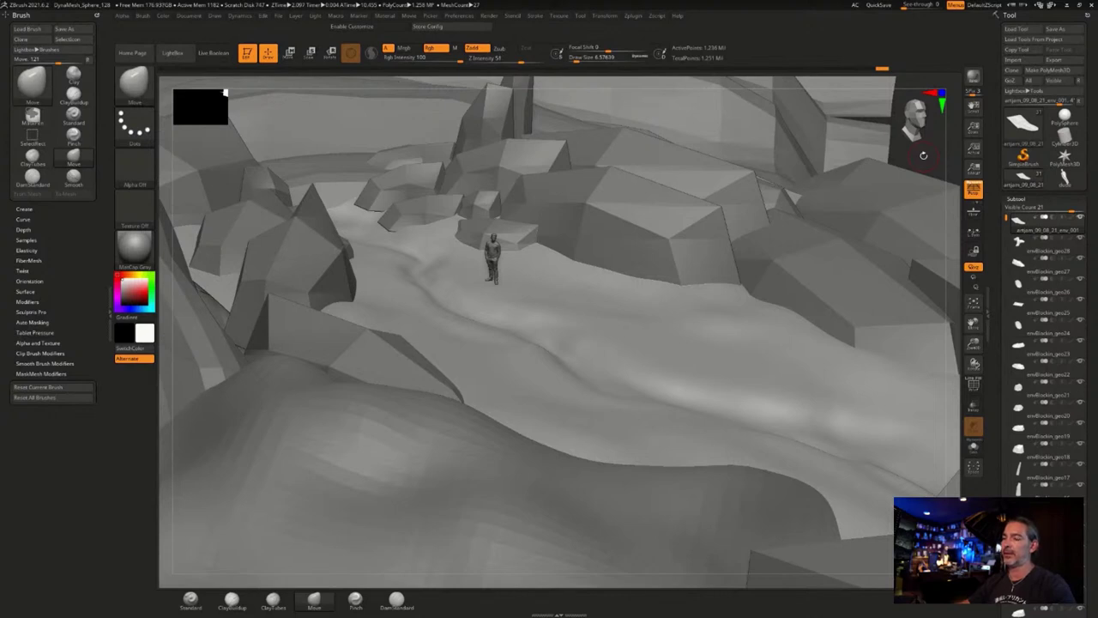
drag(923, 155, 924, 159)
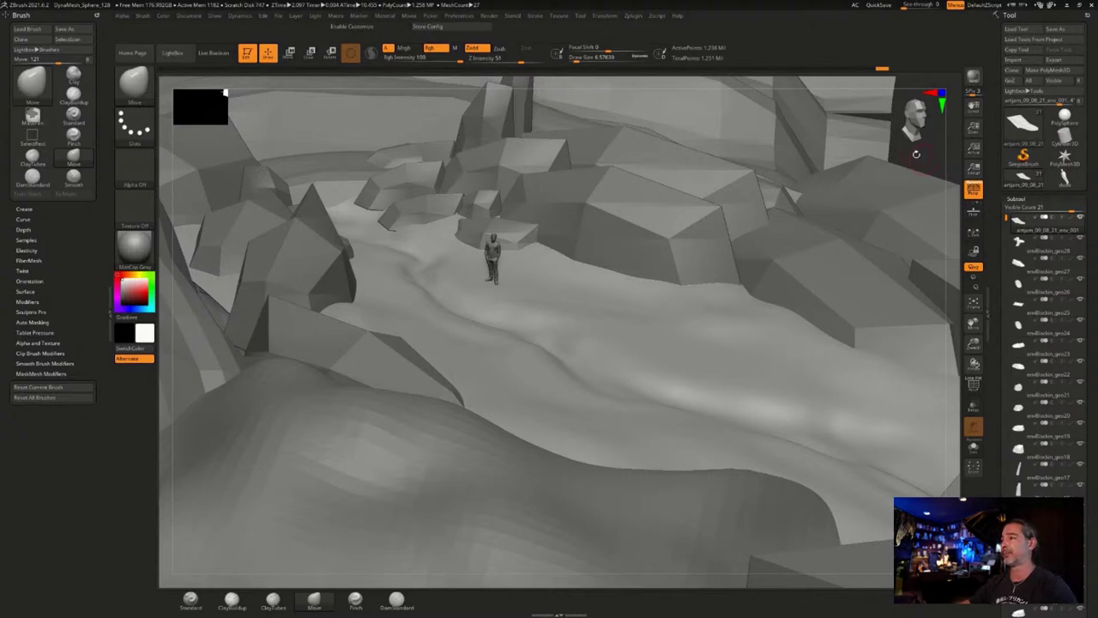
drag(923, 156, 944, 147)
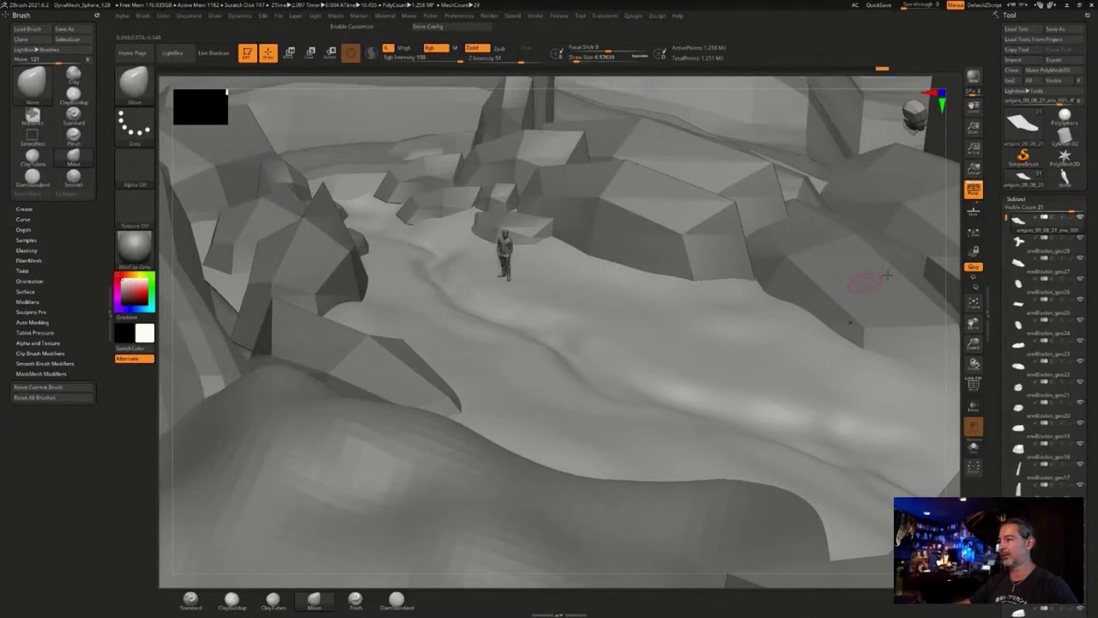
Frame the ground subtool and examine the whole block-in around the figure from a raised angle.
drag(934, 145, 928, 127)
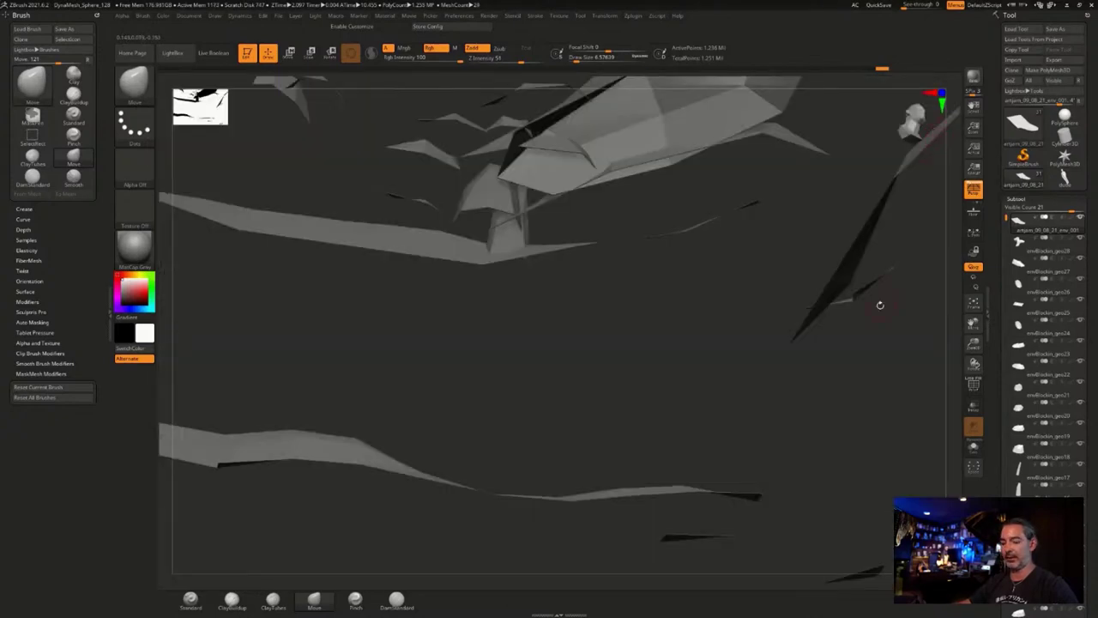
key(f)
mouse_move(854, 402)
mouse_down()
mouse_move(883, 475)
mouse_move(910, 477)
mouse_move(870, 492)
mouse_move(856, 457)
mouse_move(788, 503)
mouse_move(836, 515)
mouse_move(833, 455)
mouse_move(837, 464)
mouse_move(374, 453)
mouse_move(381, 447)
mouse_move(365, 454)
mouse_move(394, 459)
mouse_move(390, 472)
mouse_move(363, 460)
mouse_move(372, 464)
mouse_move(358, 483)
mouse_up()
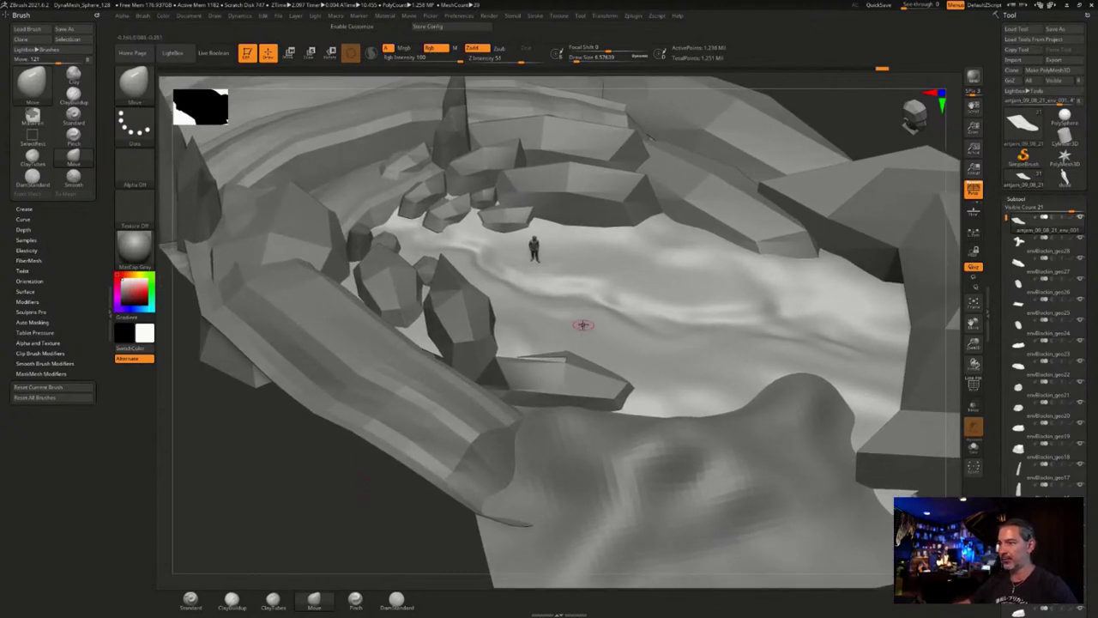
mouse_move(268, 463)
mouse_down()
mouse_move(277, 480)
mouse_move(254, 476)
mouse_up()
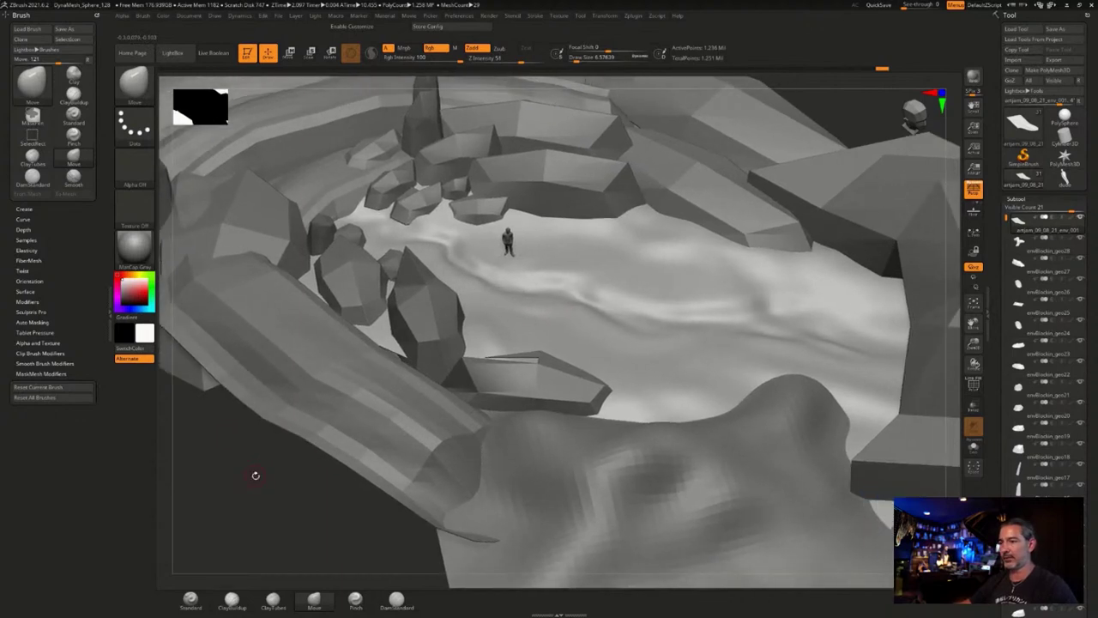
drag(270, 473, 300, 479)
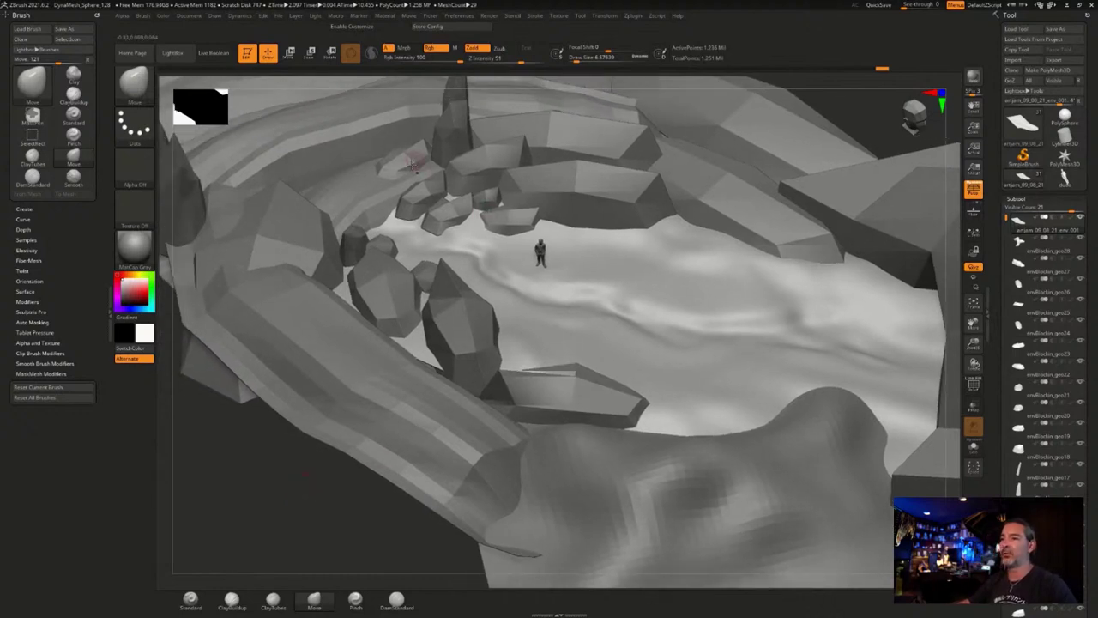
Select the rock subtools around the figure one after another to check the separate pieces, ending on the large flat rock behind it.
alt+click(565, 393)
alt+click(595, 186)
alt+click(519, 217)
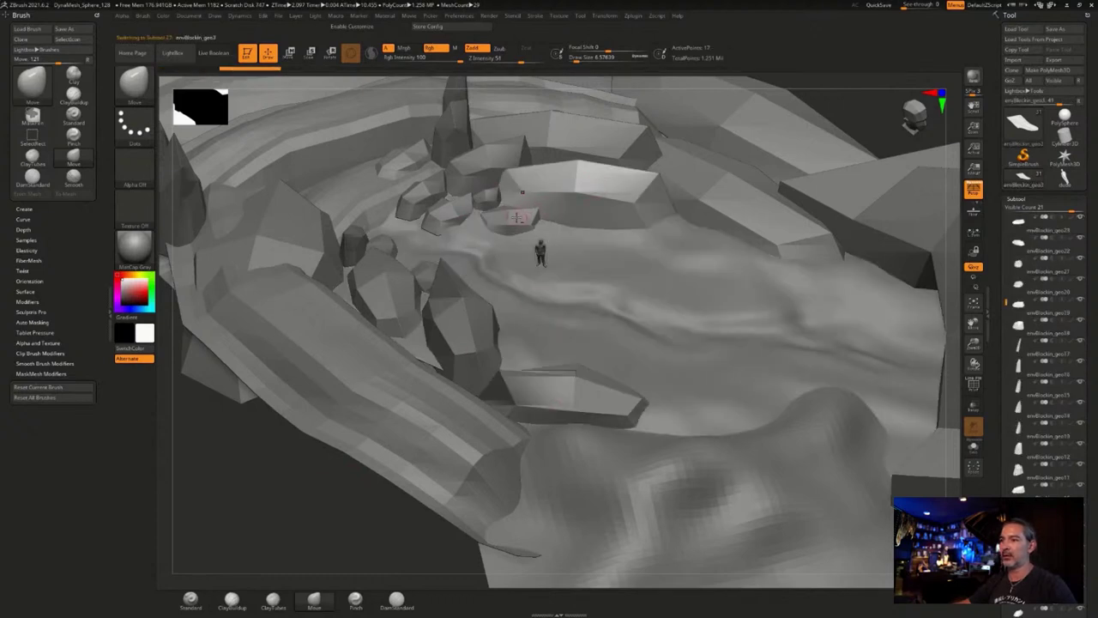
alt+click(462, 213)
alt+click(459, 311)
alt+click(398, 290)
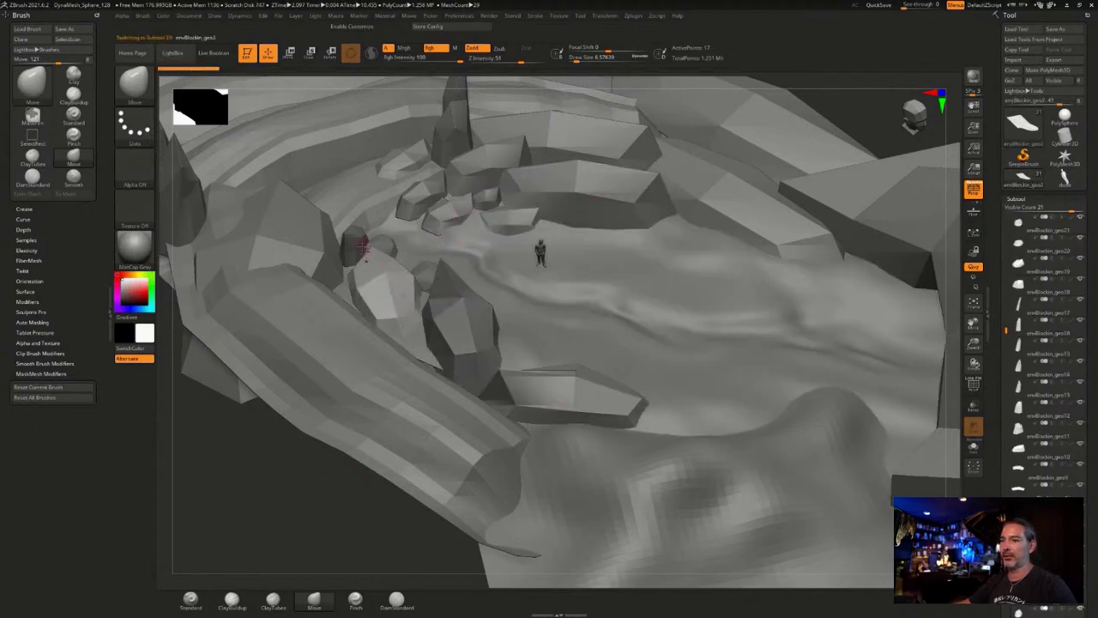
alt+click(365, 241)
alt+click(415, 199)
alt+click(445, 207)
alt+click(487, 164)
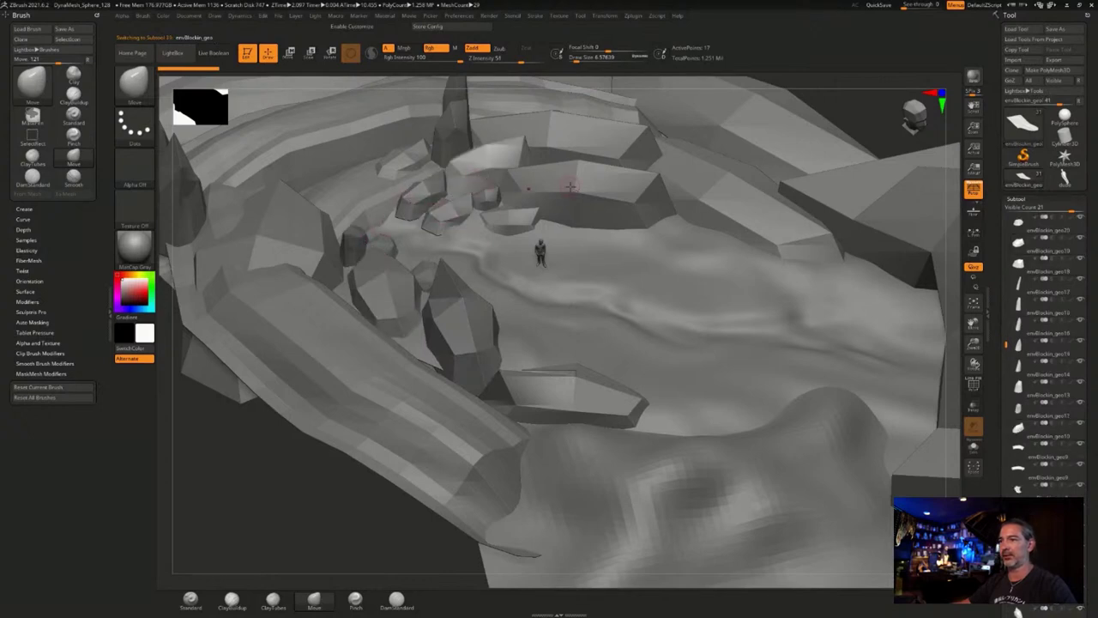
alt+click(571, 184)
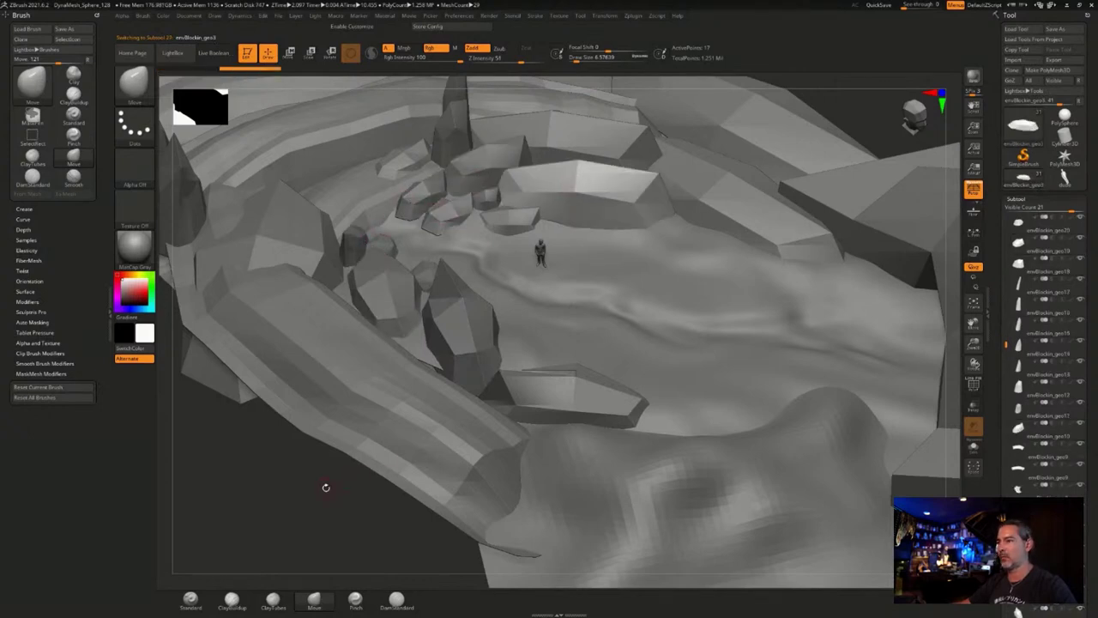
Subdivide the large flat rock behind the figure twice, to subdivision level 3.
alt+drag(326, 487, 331, 495)
alt+drag(283, 521, 280, 512)
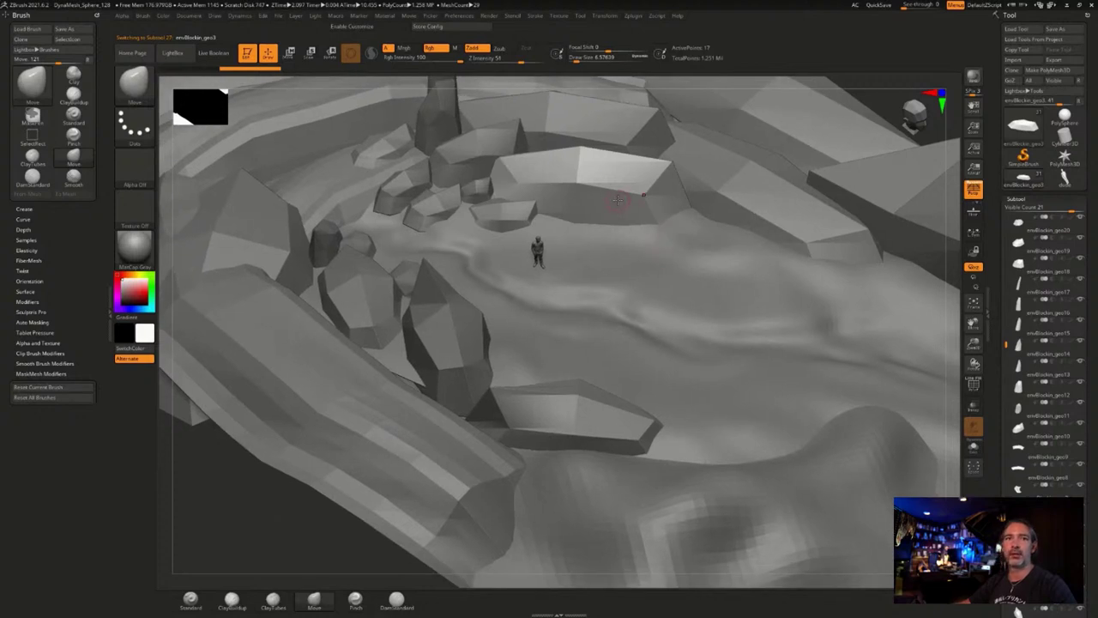
alt+click(509, 212)
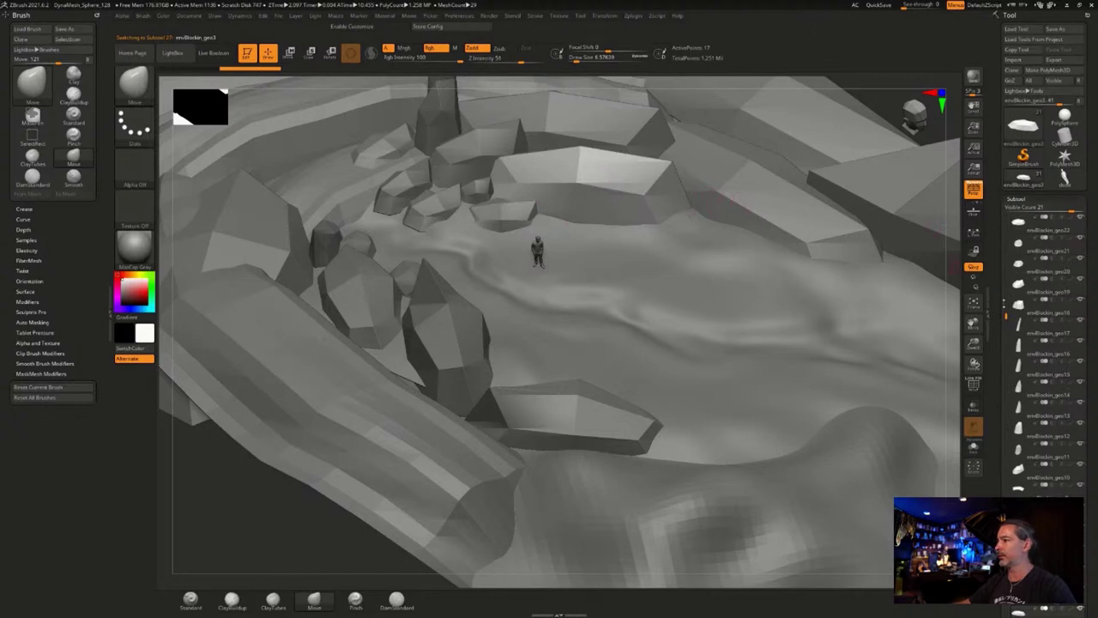
click(1016, 199)
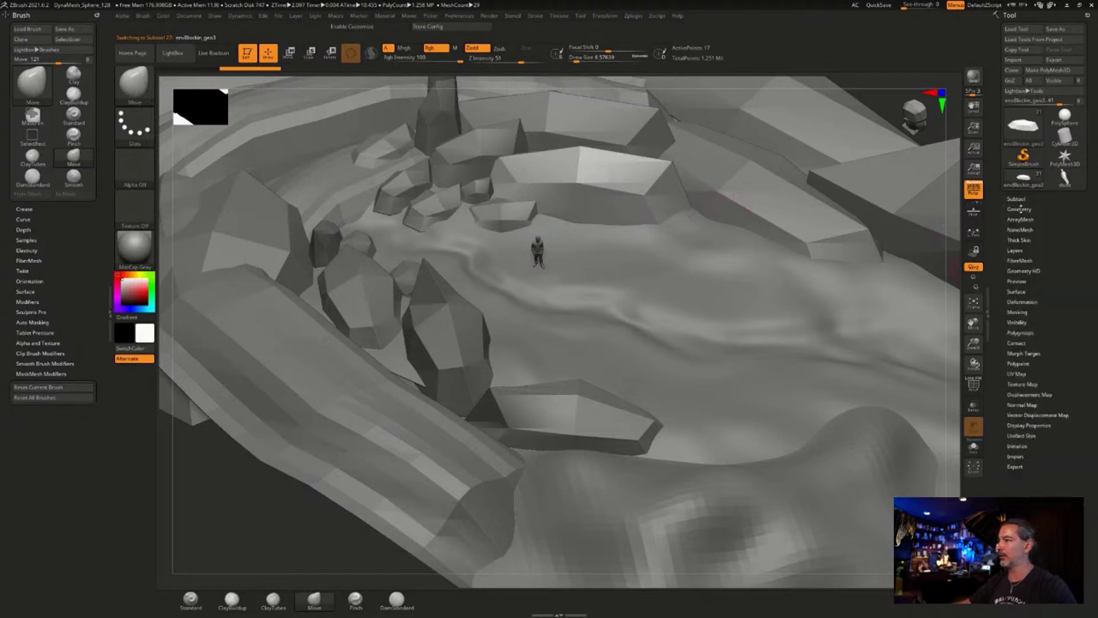
click(1023, 291)
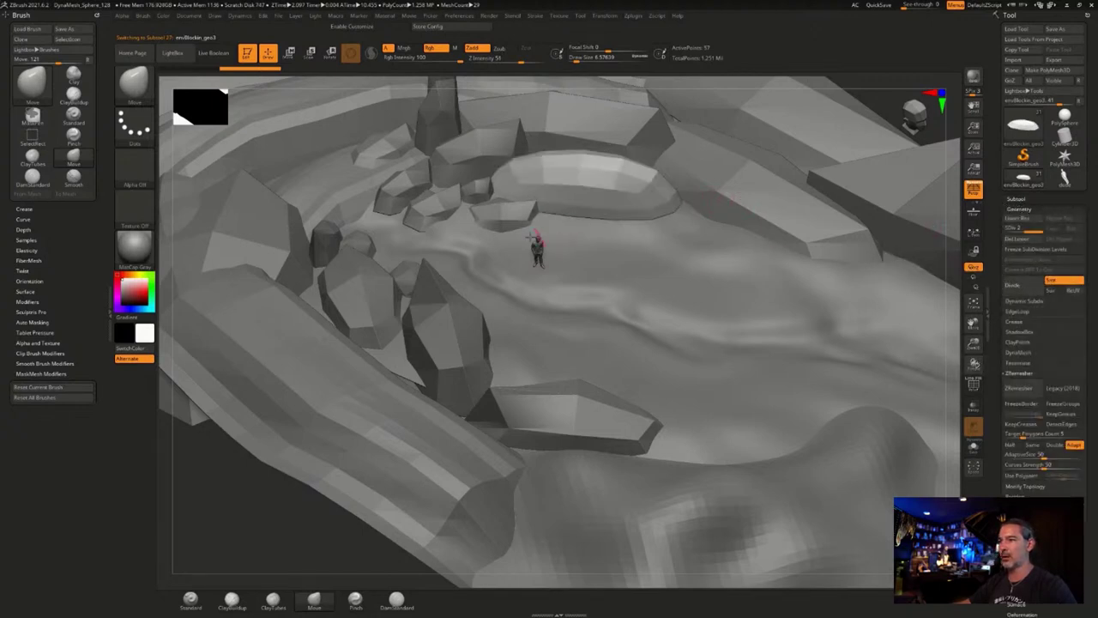
click(1014, 285)
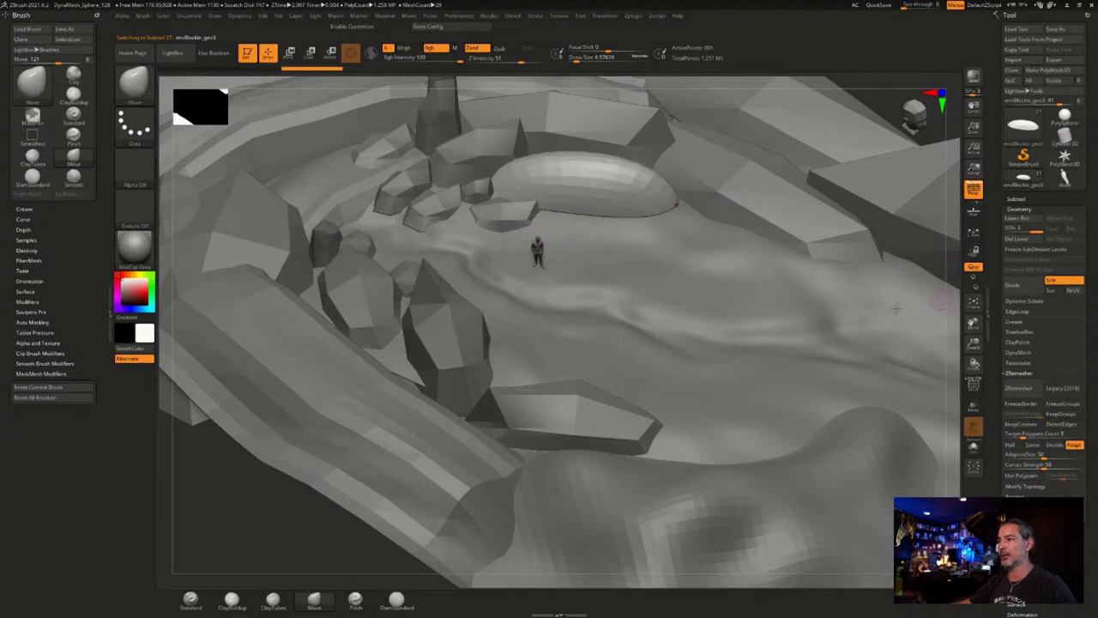
Subdivide the small rock in front of the large one and the little boulder next to it, each to subdivision level 3.
alt+click(505, 219)
click(1017, 285)
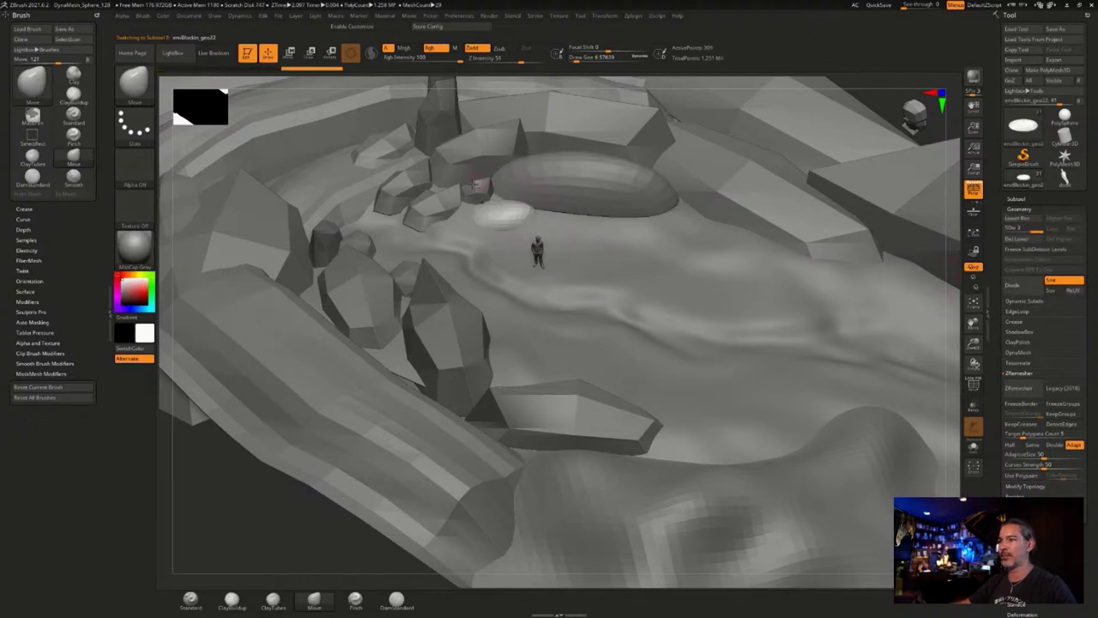
key(ctrl+z)
key(ctrl+z)
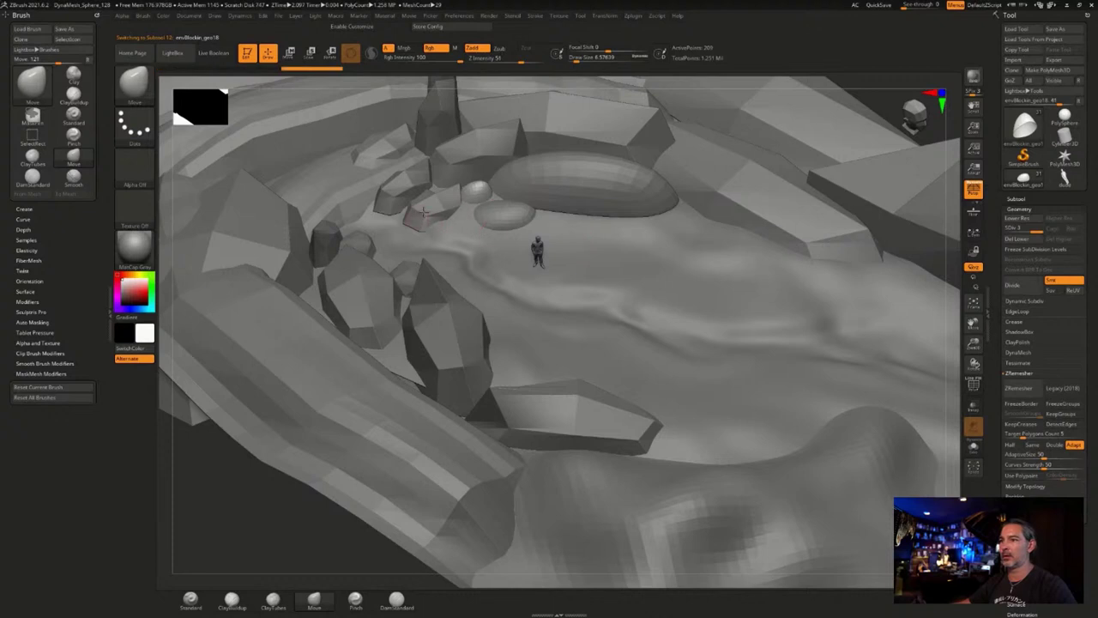
Subdivide the two small rocks beside the little boulder, each to subdivision level 3.
key(ctrl+z)
click(1019, 289)
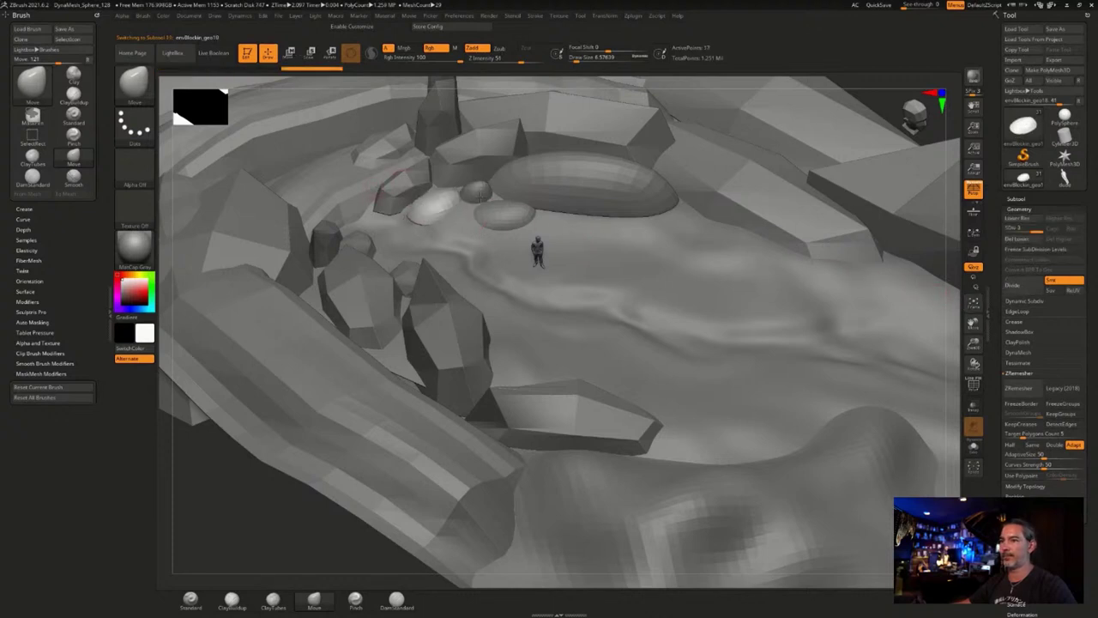
alt+click(406, 181)
click(1010, 285)
key(ctrl+shift+z)
key(ctrl+shift+z)
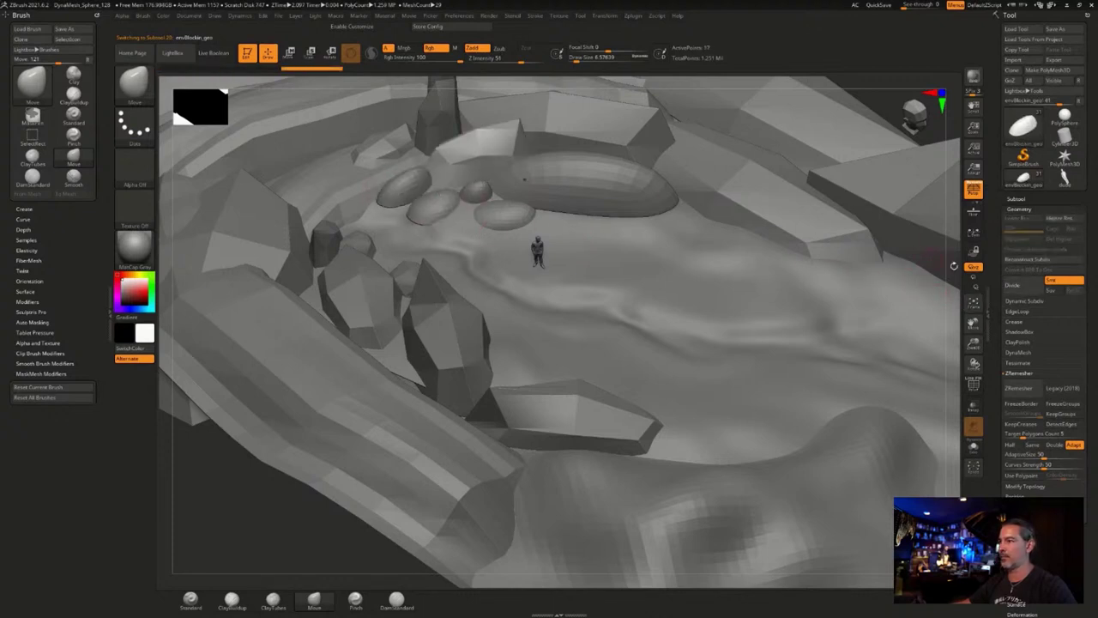
Subdivide the large rock behind the small cluster, the long slab farther back, the small outlying rock and the spire's base rock twice each.
key(ctrl+shift+z)
key(ctrl+shift+z)
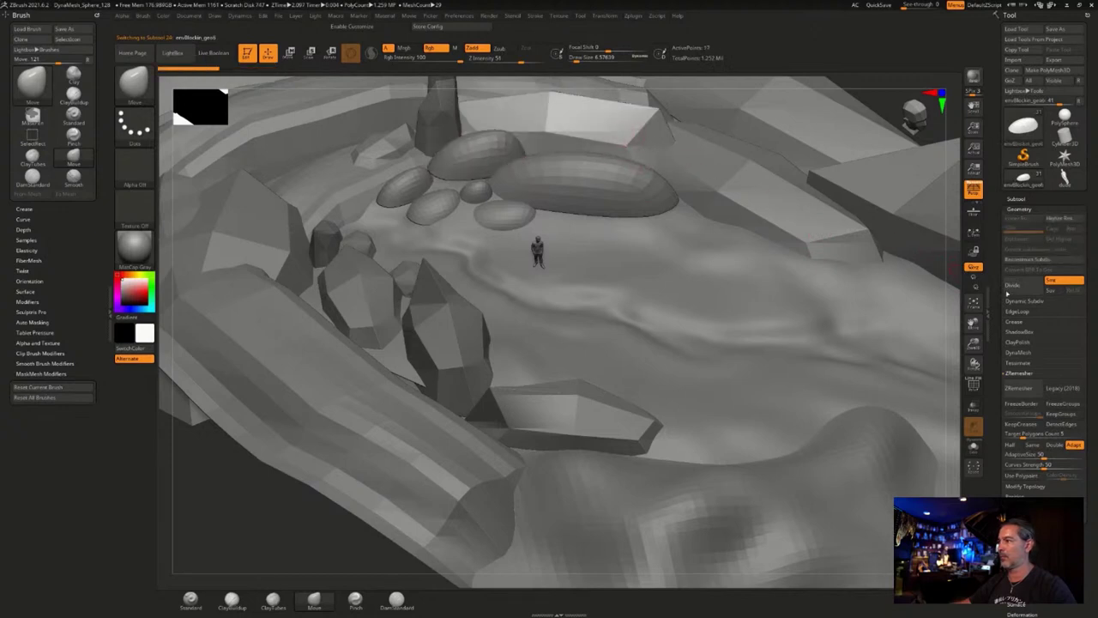
key(ctrl+shift+z)
key(ctrl+shift+z)
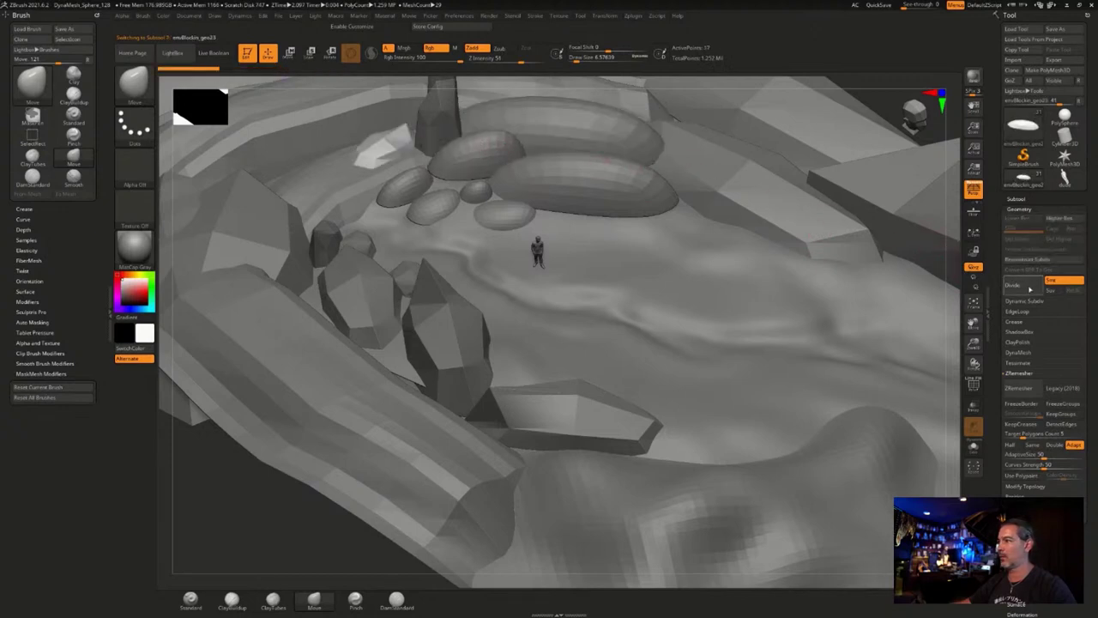
key(ctrl+shift+z)
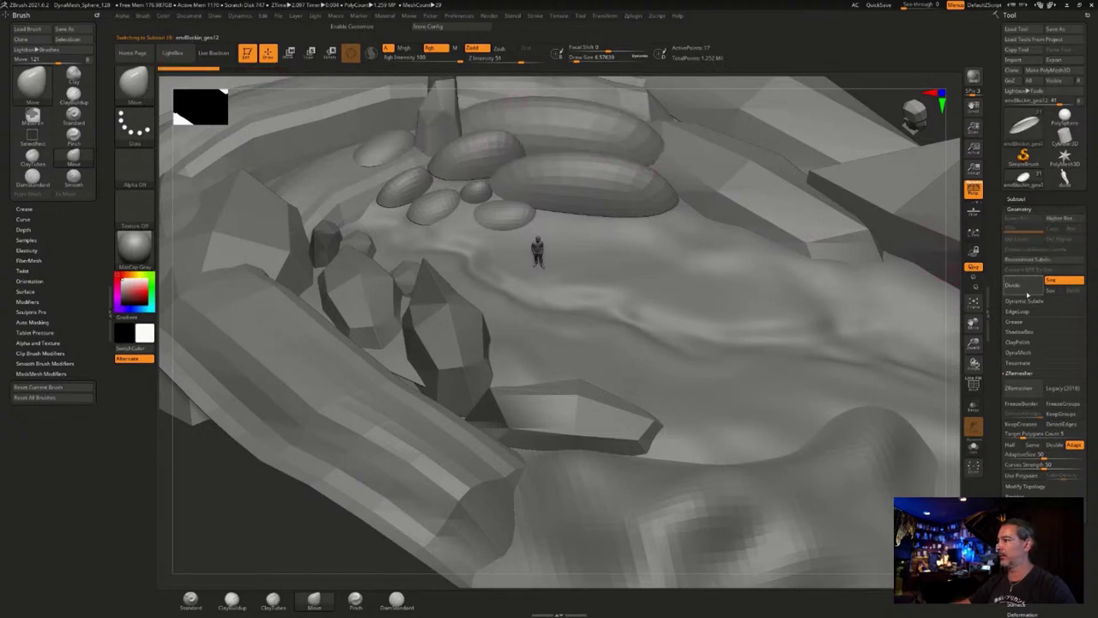
key(ctrl+shift+z)
Subdivide the small dark rock, the round boulder next to it and the large upright rock in front, each to subdivision level 3.
alt+click(332, 237)
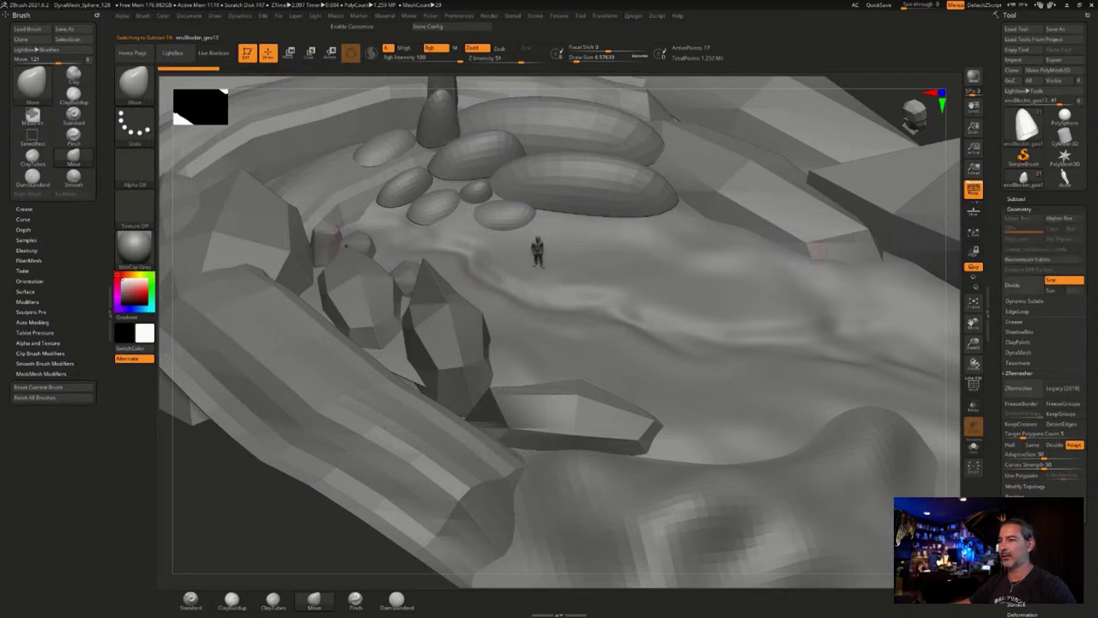
click(1020, 285)
alt+click(362, 239)
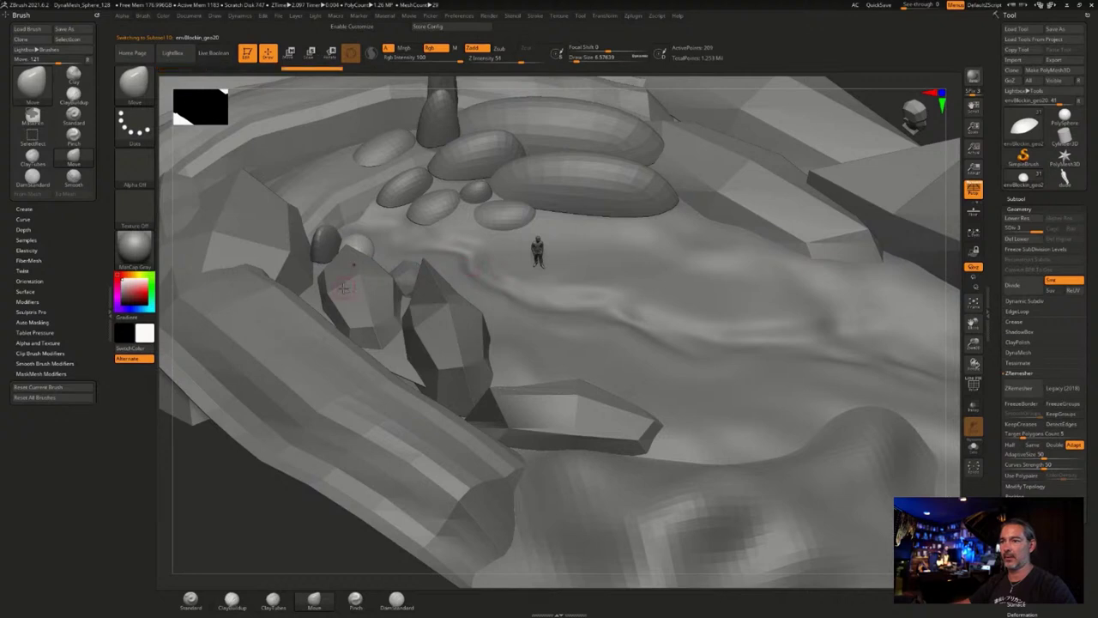
key(ctrl+shift+z)
key(ctrl+shift+z)
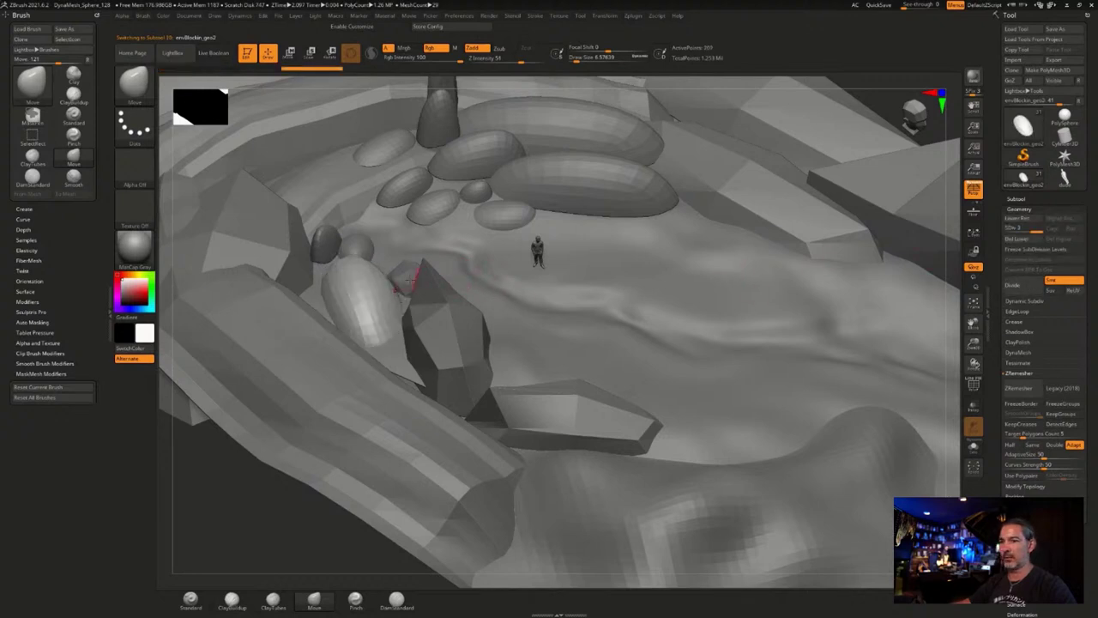
Subdivide the small rock between the upright rocks, the tall pointed rock and the flat foreground rock, each to subdivision level 3.
alt+click(405, 277)
double_click(1016, 285)
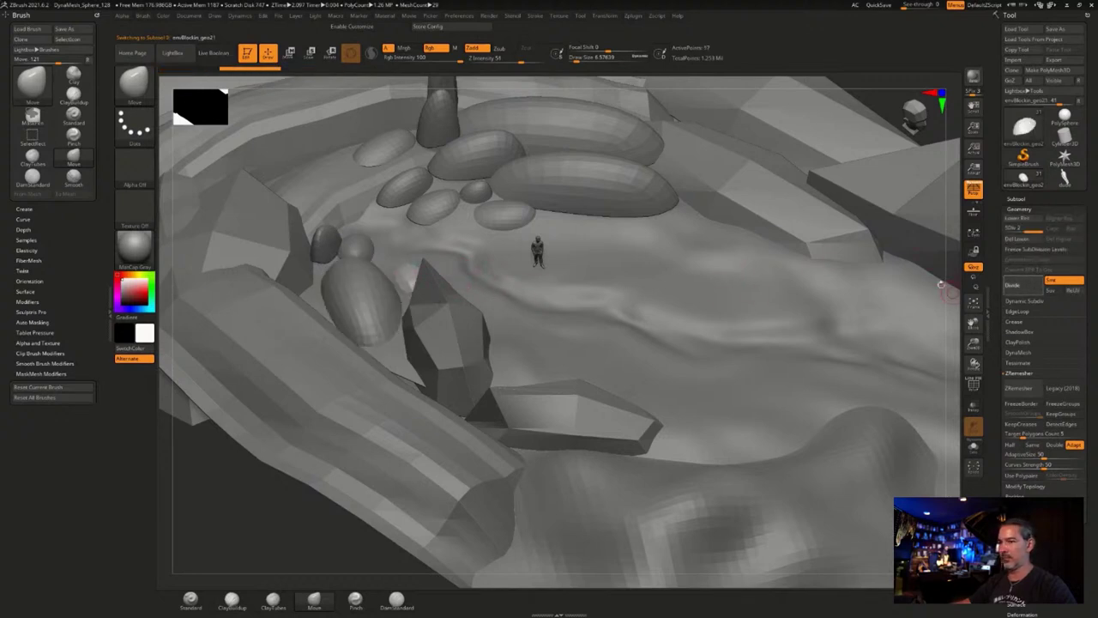
key(ctrl+shift+z)
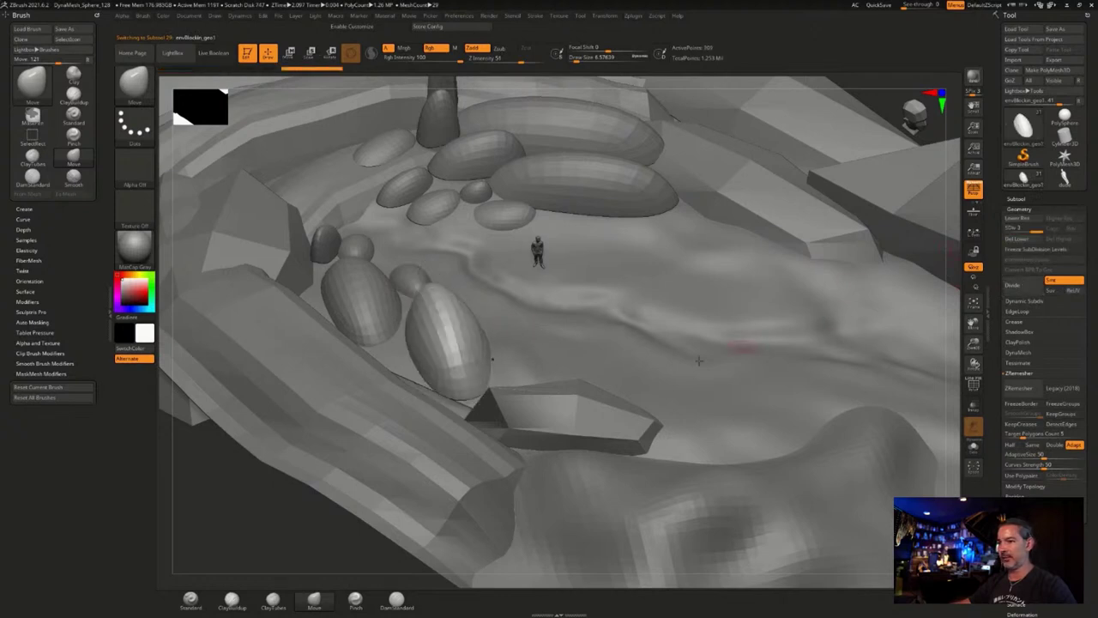
alt+click(585, 407)
key(ctrl+shift+z)
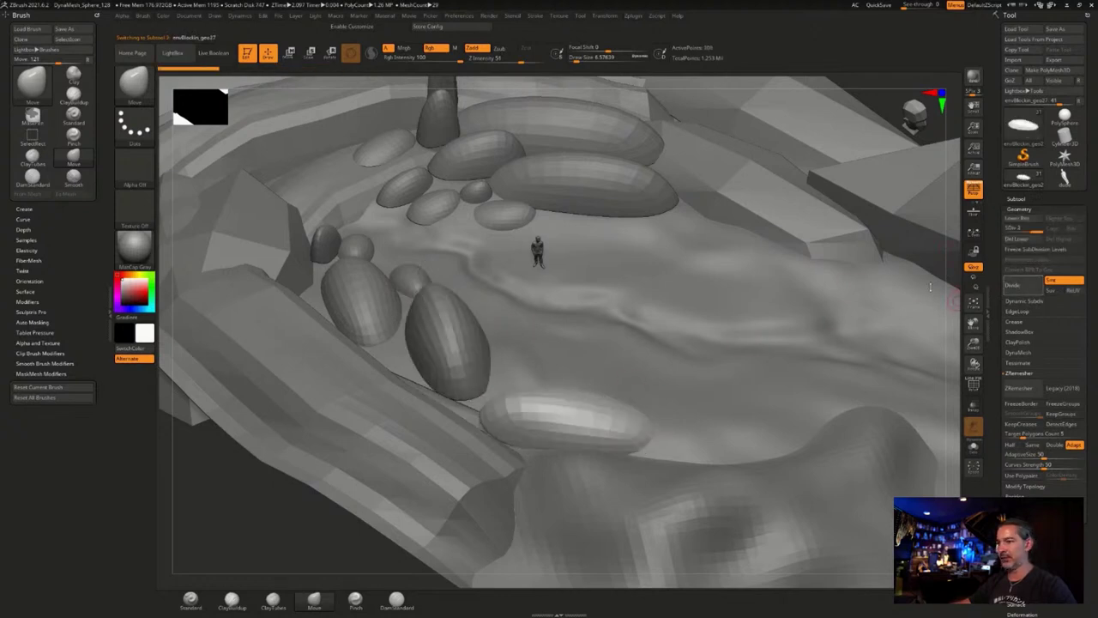
Subdivide the large boulder beyond the upright rocks, the long rock across the ground and the long foreground ridge to subdivision level 3.
alt+click(269, 230)
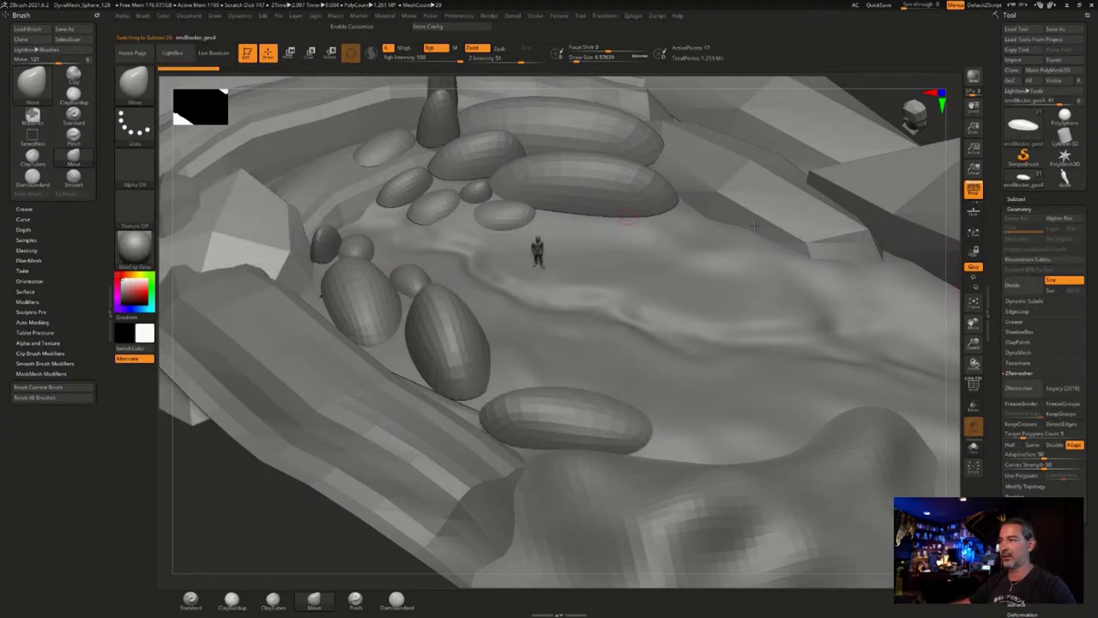
click(1017, 287)
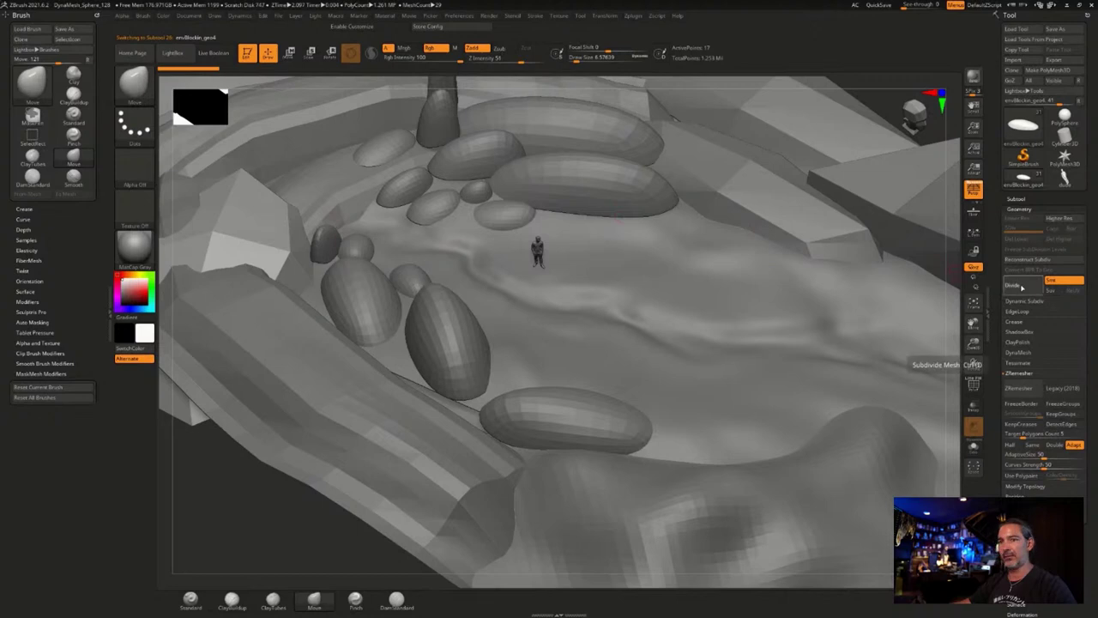
alt+click(747, 188)
double_click(1021, 287)
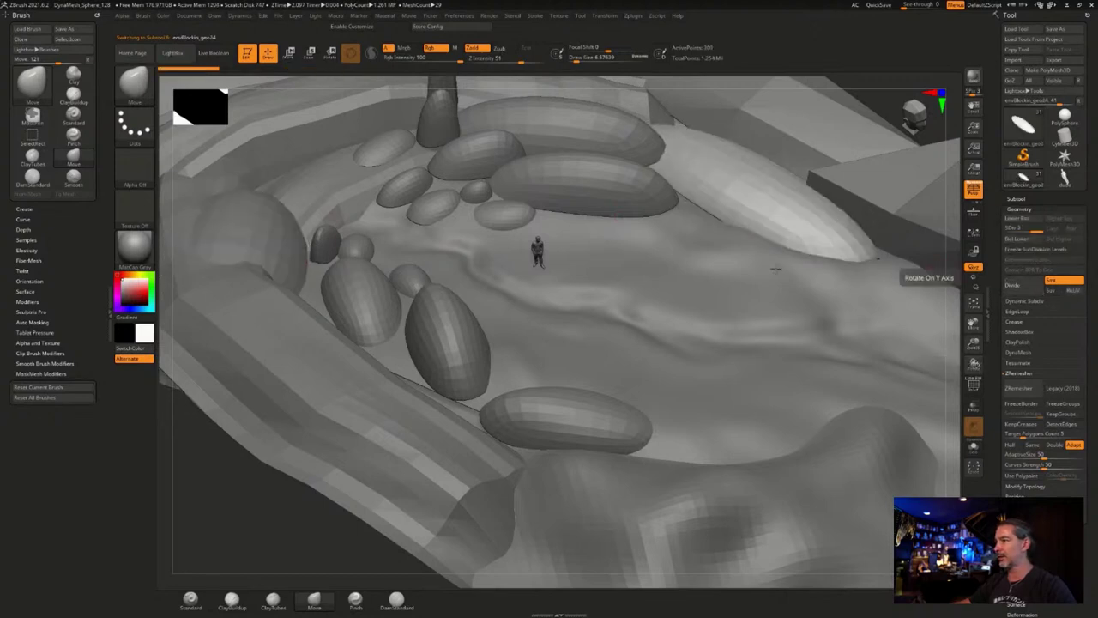
alt+click(389, 409)
click(1017, 286)
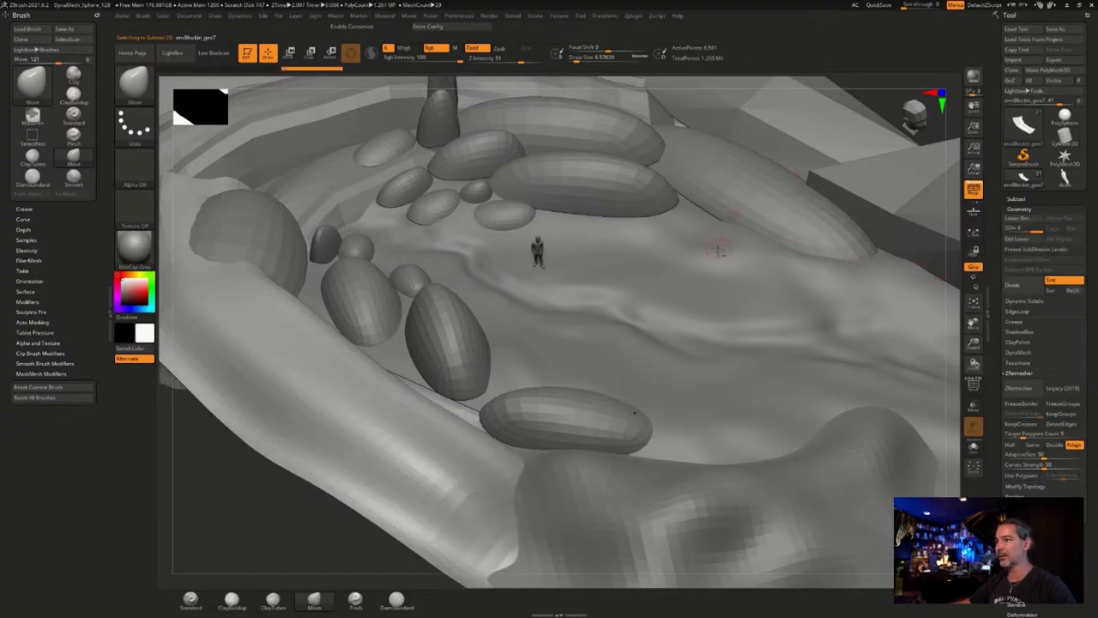
Subdivide the outer long rock and the faceted arch at the far side of the ground twice each.
alt+drag(873, 92, 743, 152)
alt+click(778, 193)
double_click(1027, 292)
right_drag(743, 152, 793, 229)
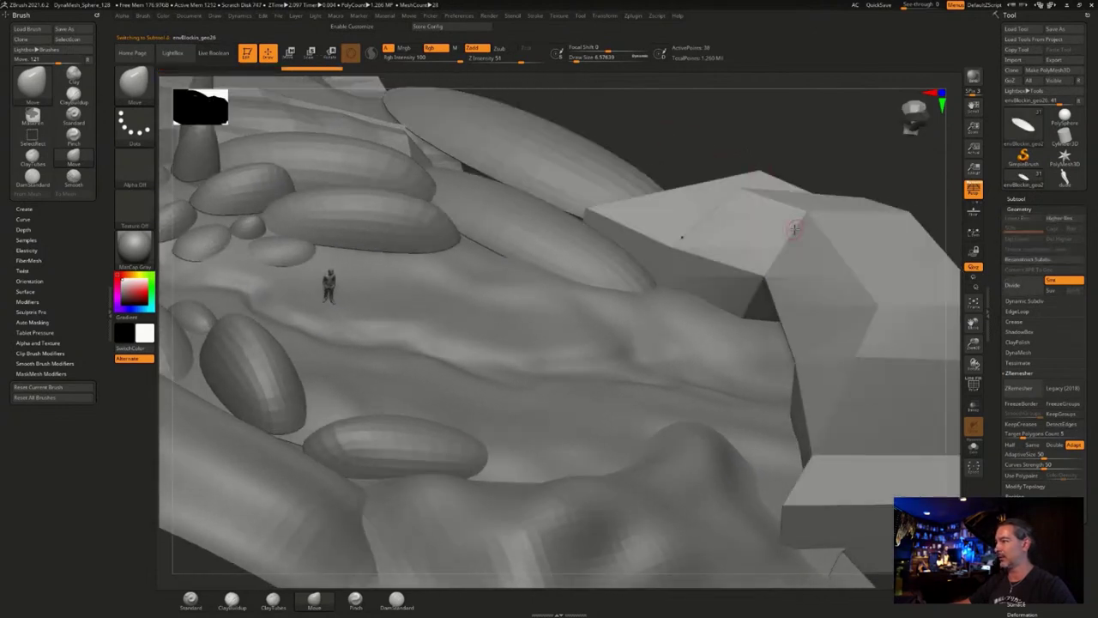
key(ctrl+d)
key(ctrl+d)
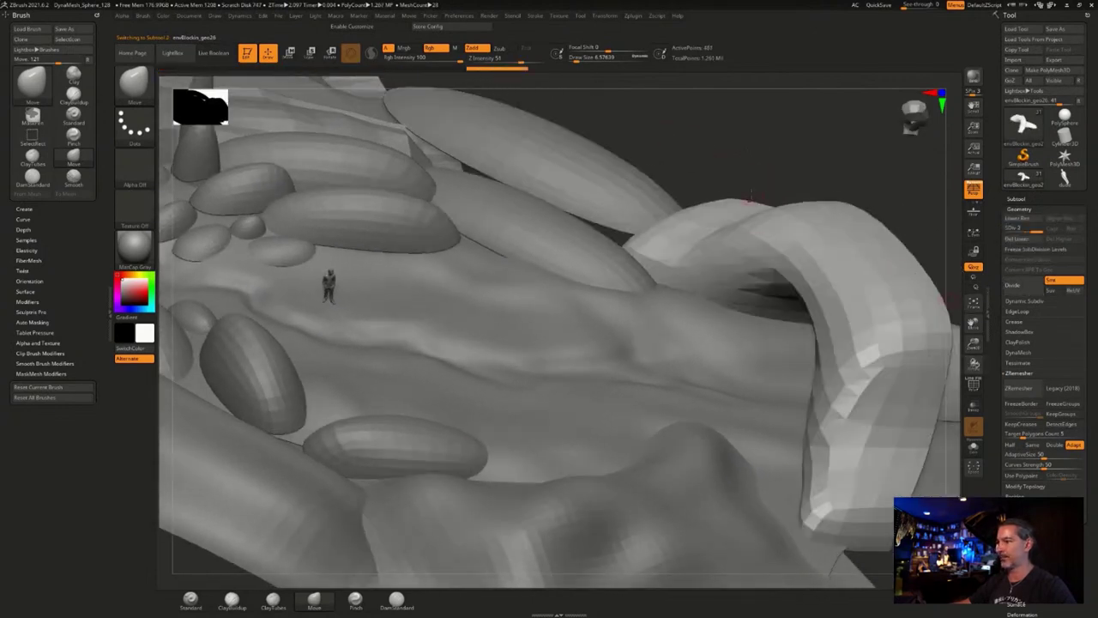
Subdivide the curved ledge that wraps around the back of the rock cluster twice.
right_drag(738, 161, 581, 248)
alt+click(417, 271)
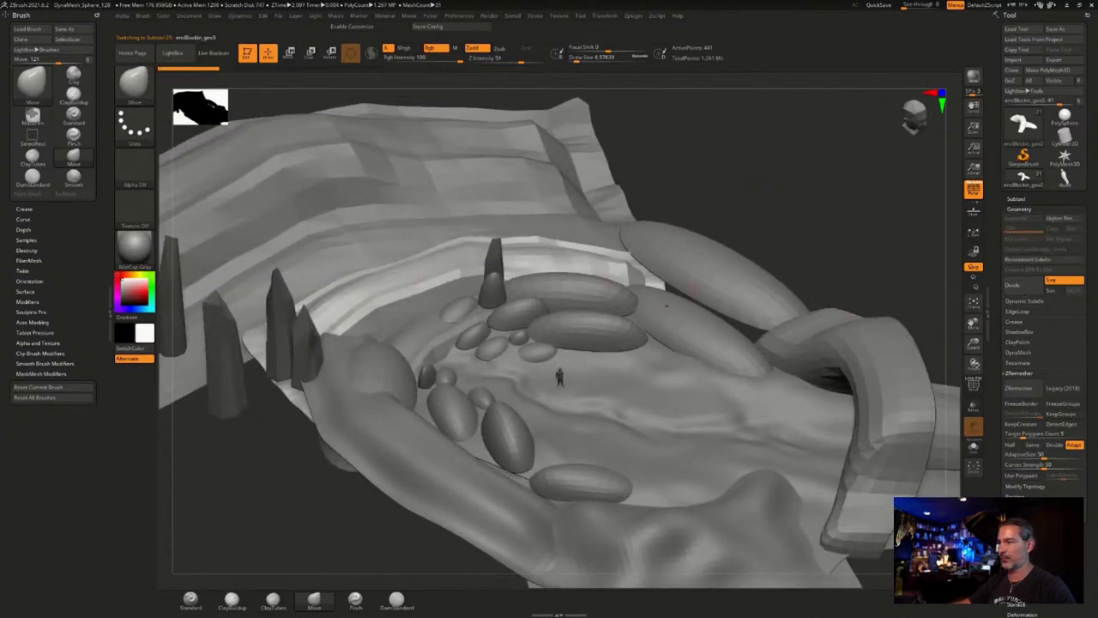
double_click(1013, 285)
alt+drag(755, 207, 830, 191)
Subdivide the three tall spires standing outside the curved ledge, each to subdivision level 3.
alt+click(529, 214)
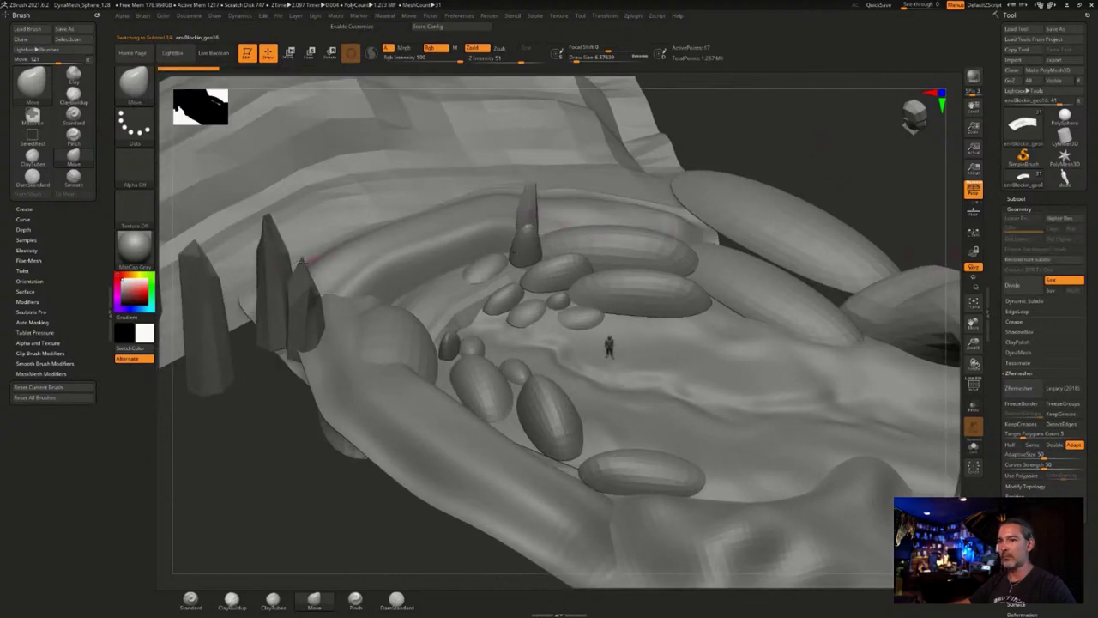
alt+click(292, 295)
double_click(1020, 289)
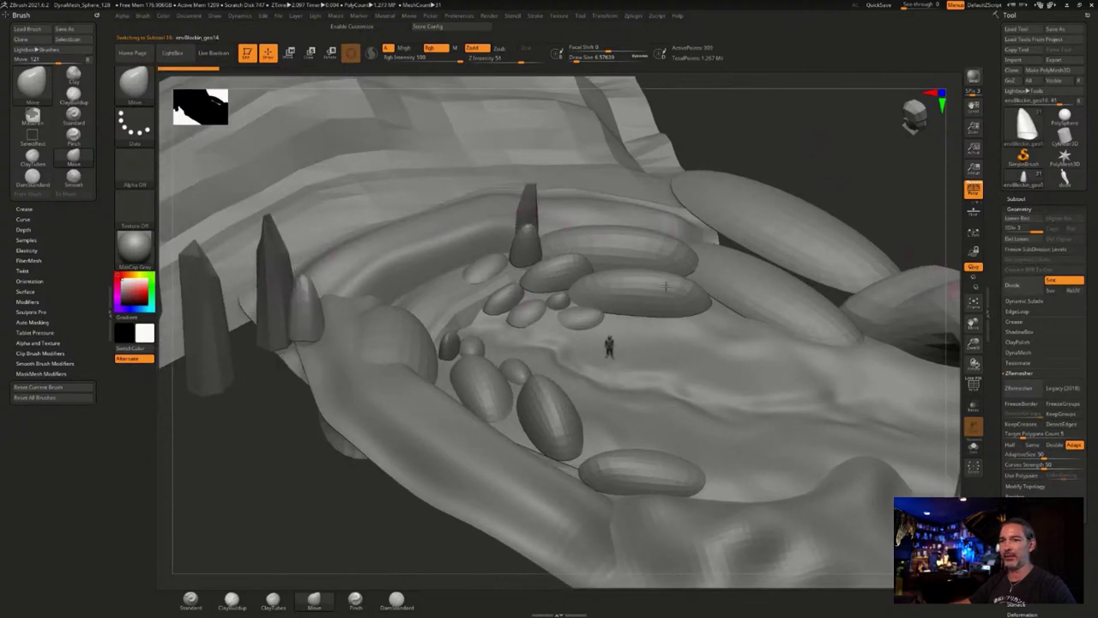
alt+click(281, 281)
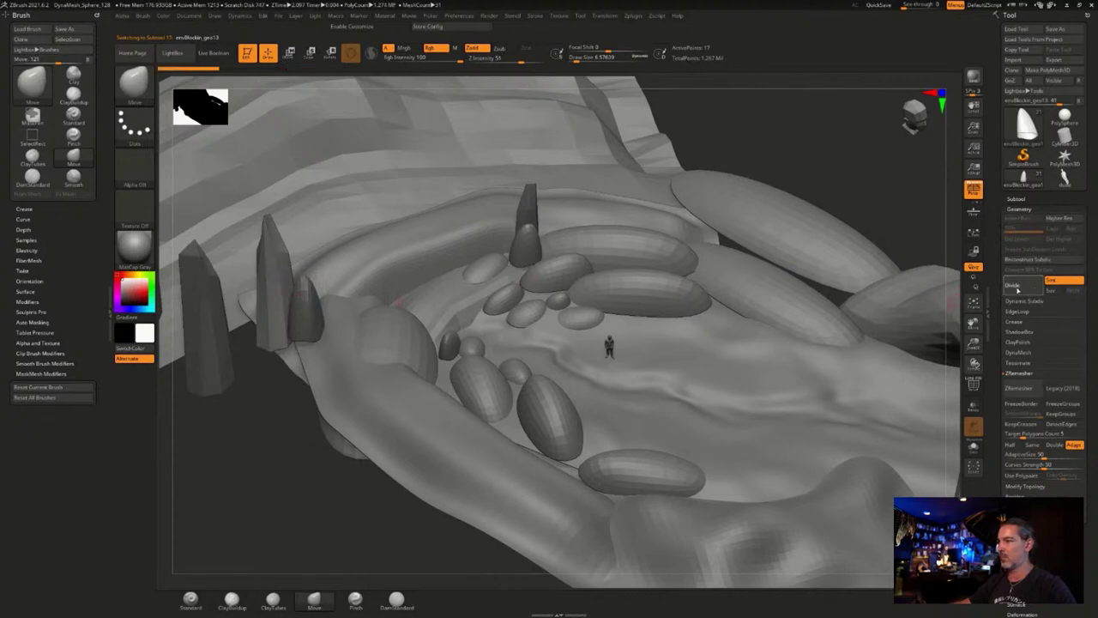
click(1014, 286)
alt+click(207, 316)
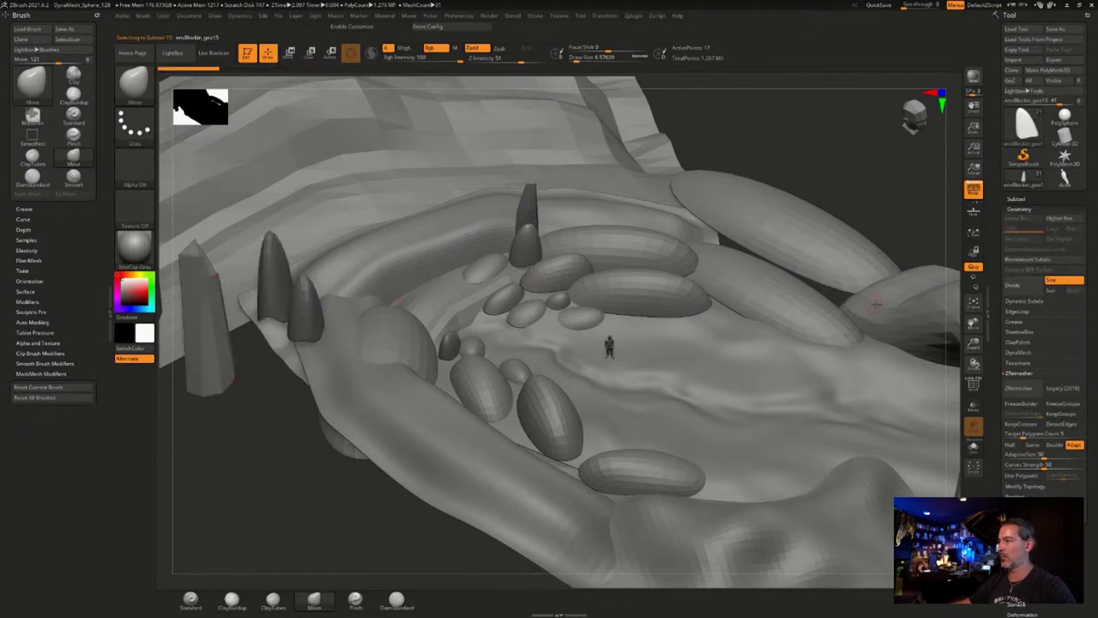
click(1015, 287)
Subdivide the large cliff backdrop and the remaining tall spire behind the rock cluster.
alt+click(507, 163)
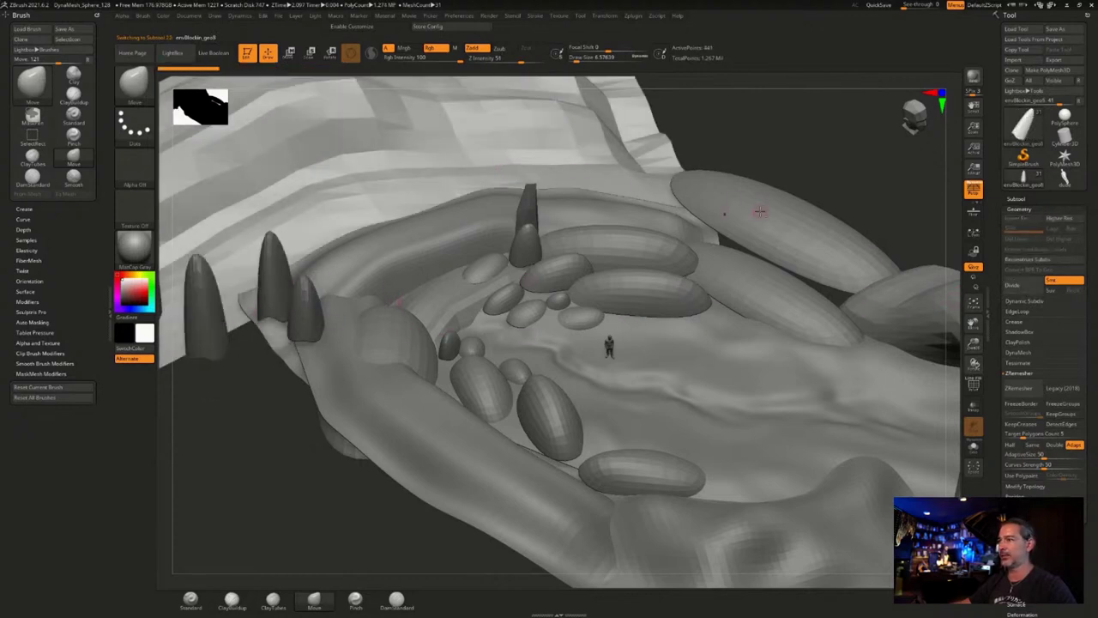
click(1014, 286)
mouse_move(814, 158)
mouse_down()
mouse_move(698, 140)
mouse_move(761, 157)
mouse_move(753, 176)
mouse_move(801, 172)
mouse_up()
alt+click(554, 263)
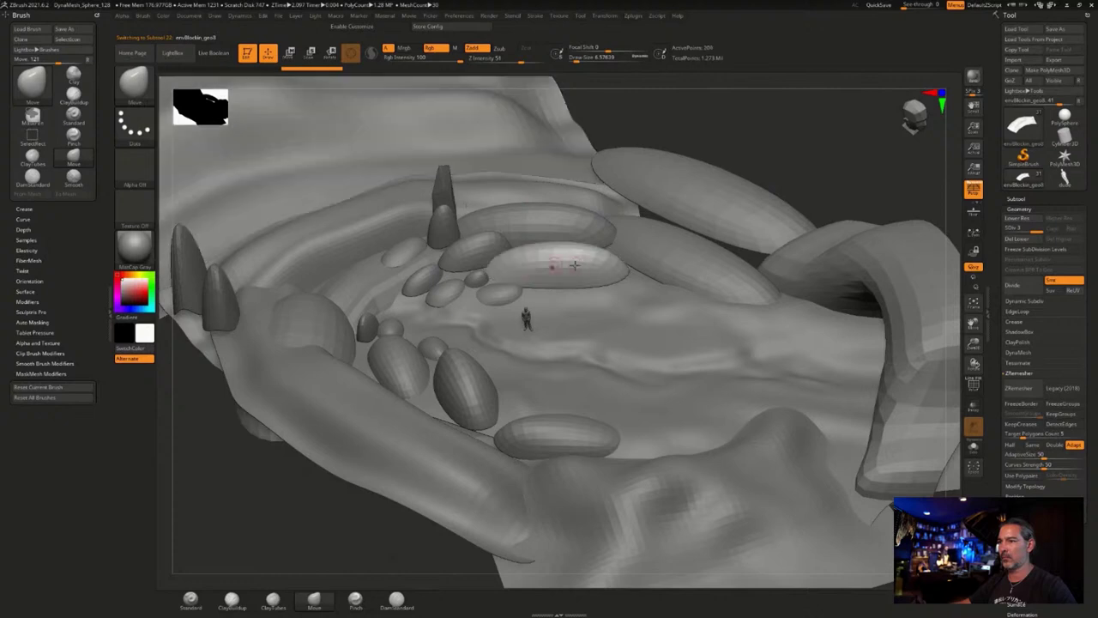
alt+click(432, 191)
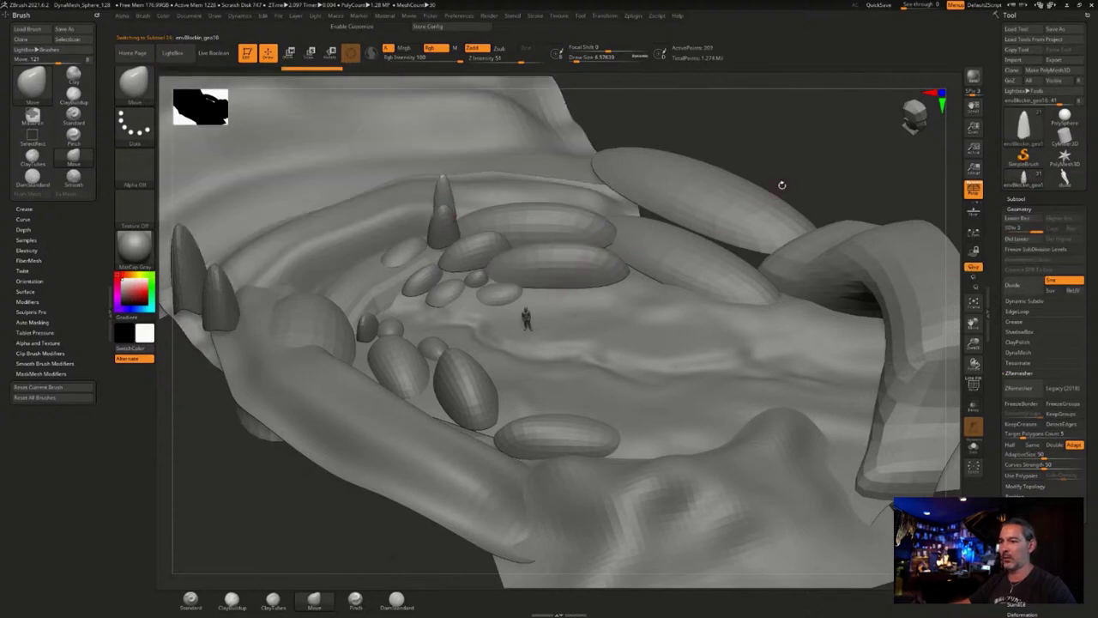
Pull the front rim of the large rock behind the figure down into the ground with the Move brush at draw size about 21.6.
alt+drag(781, 182, 774, 137)
alt+drag(701, 135, 729, 193)
alt+click(599, 285)
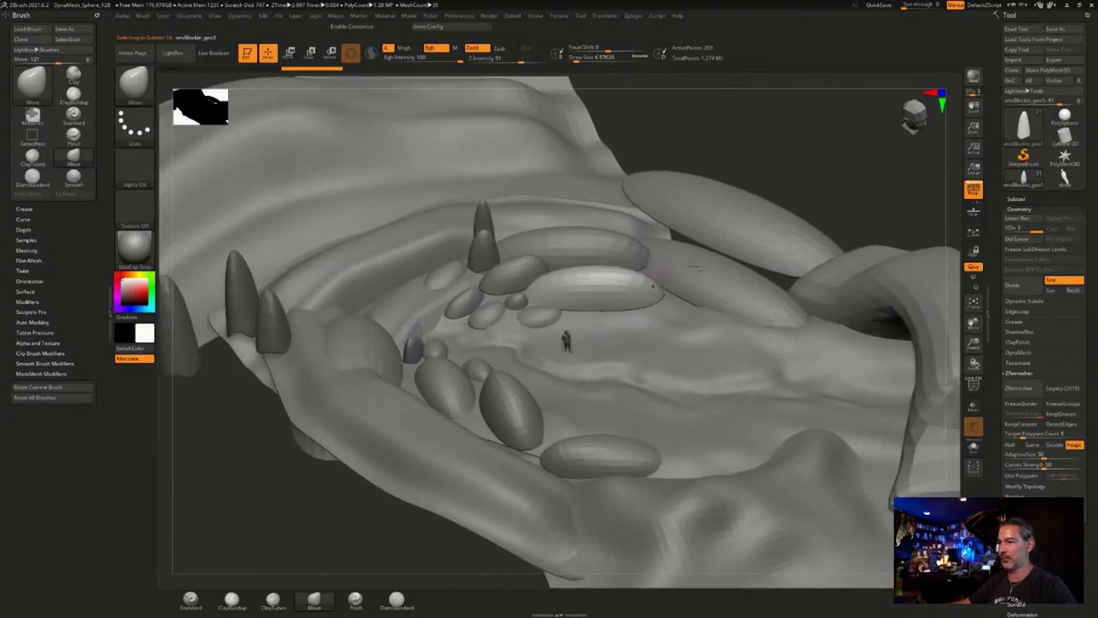
key(f)
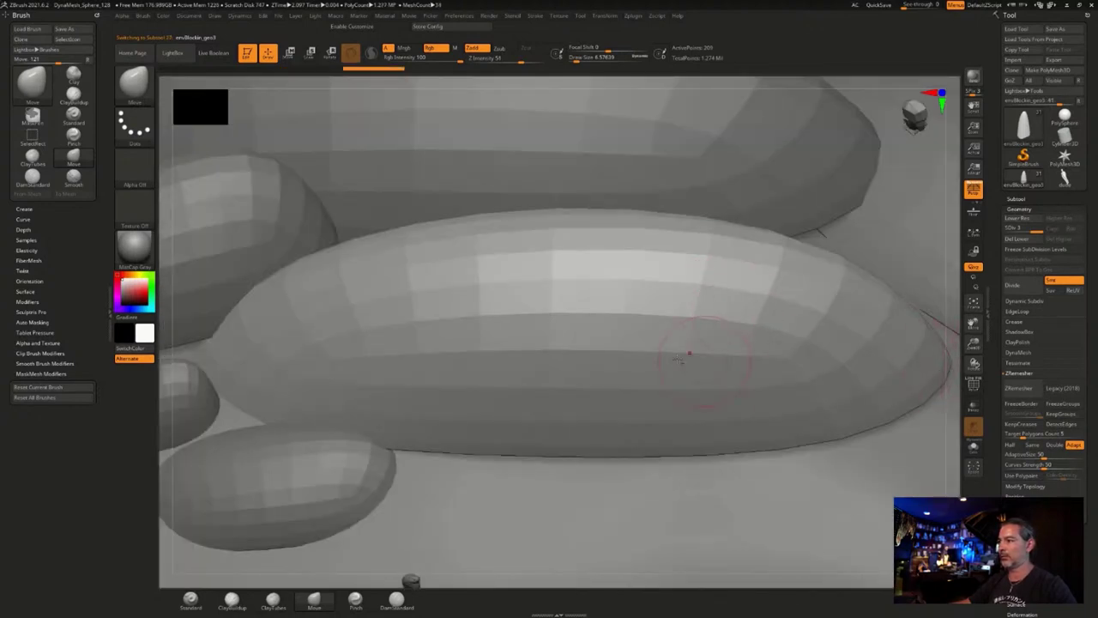
ctrl+right_drag(641, 363, 632, 425)
mouse_move(631, 422)
mouse_down()
mouse_move(595, 436)
mouse_move(652, 433)
mouse_move(657, 365)
mouse_move(588, 417)
mouse_move(644, 397)
mouse_move(657, 375)
mouse_move(647, 372)
mouse_move(667, 383)
mouse_up()
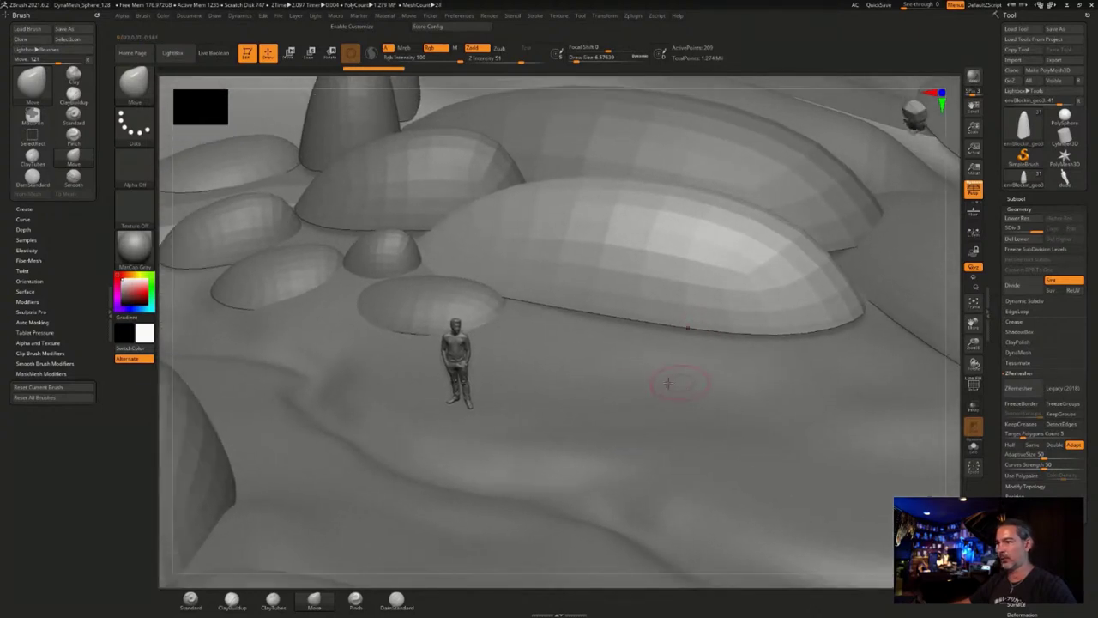
key(s)
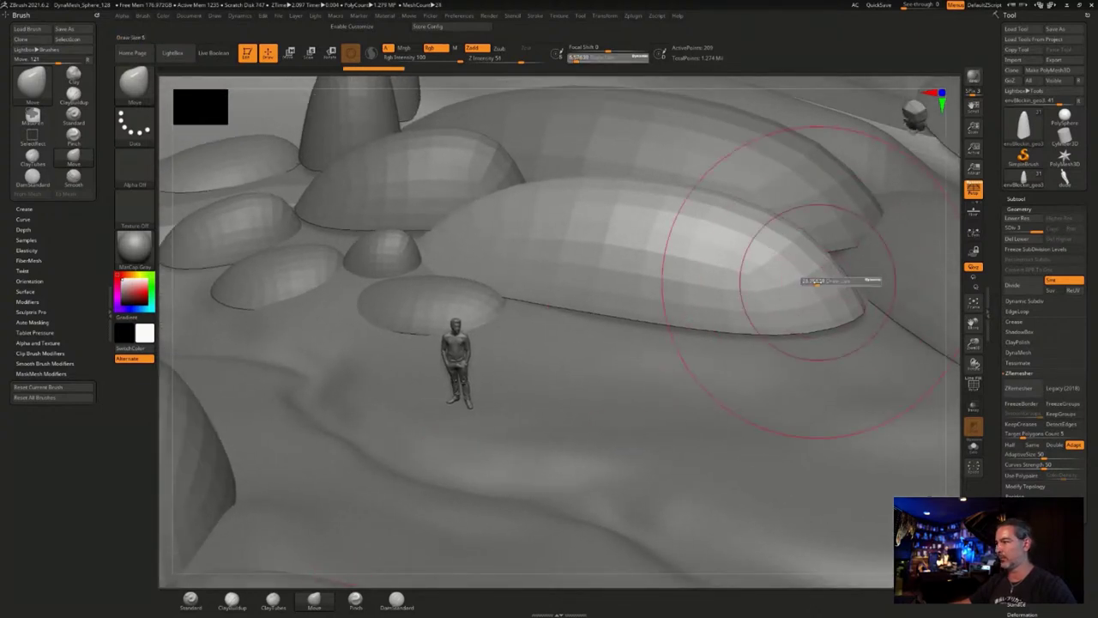
drag(810, 283, 814, 283)
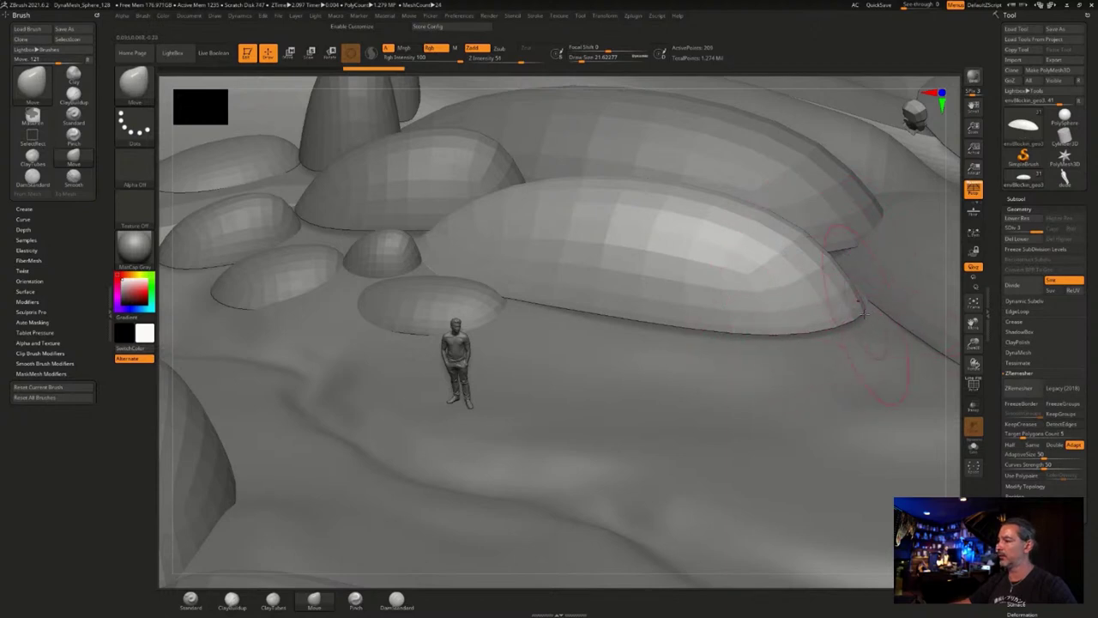
mouse_move(864, 313)
mouse_down()
mouse_move(872, 330)
mouse_move(823, 359)
mouse_up()
mouse_move(748, 331)
mouse_down()
mouse_move(686, 343)
mouse_move(575, 306)
mouse_move(546, 331)
mouse_up()
mouse_move(610, 323)
mouse_down()
mouse_move(616, 344)
mouse_move(736, 361)
mouse_up()
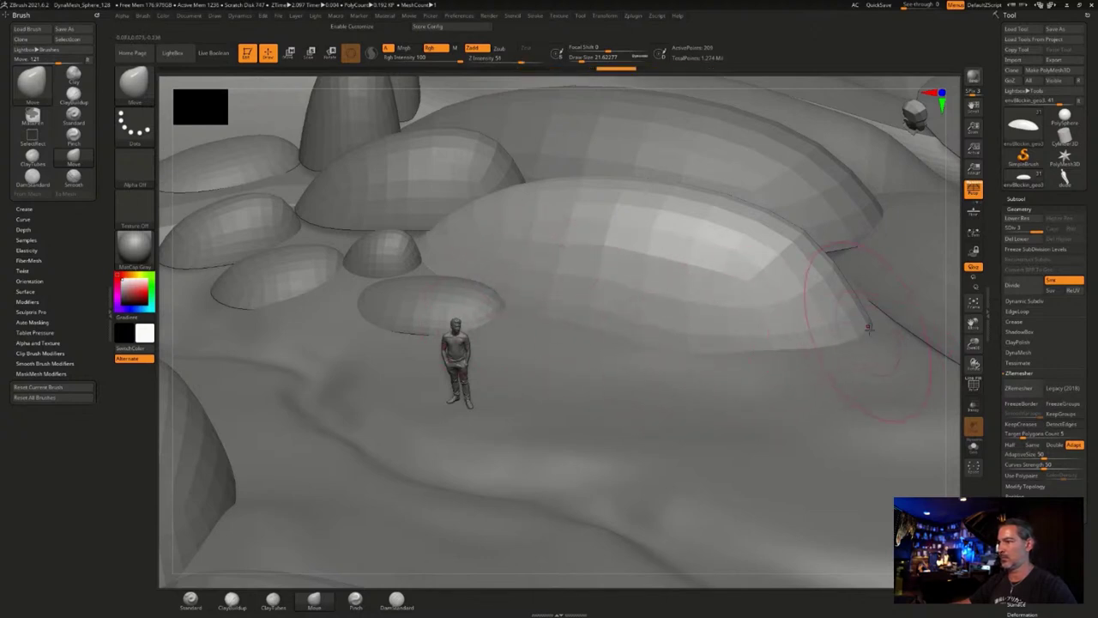
Pull the lower edges of the small rock beside the figure and the two neighbouring rocks into the ground, and set the draw size to about 14.2.
alt+click(400, 323)
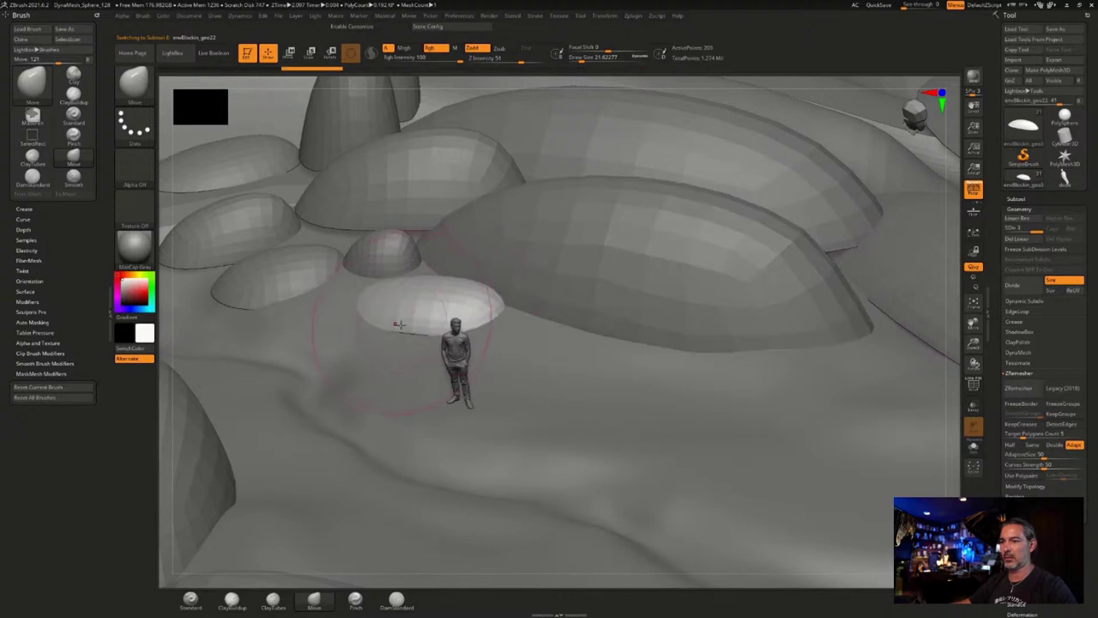
mouse_move(402, 336)
mouse_down()
mouse_move(364, 326)
mouse_move(579, 310)
mouse_up()
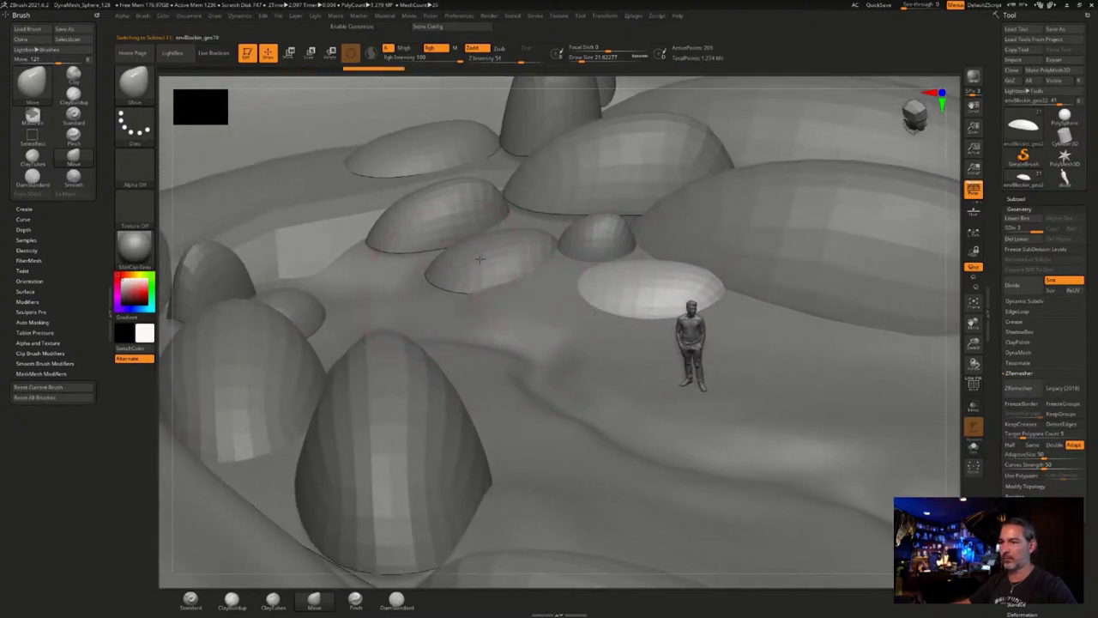
alt+click(479, 259)
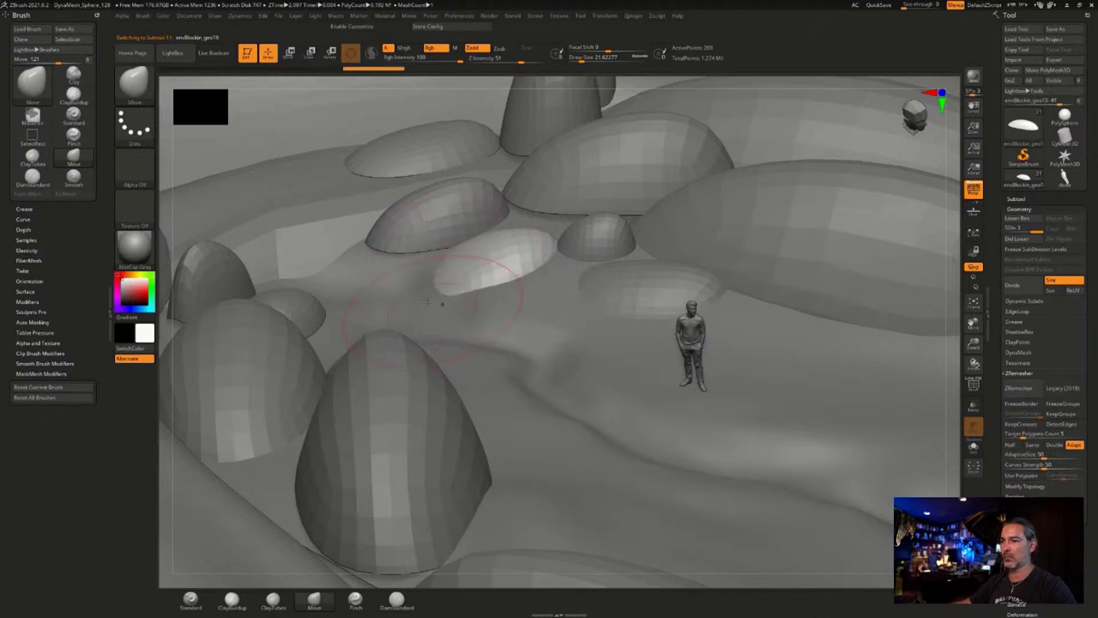
alt+click(396, 231)
mouse_move(367, 244)
mouse_down()
mouse_move(367, 269)
mouse_move(425, 263)
mouse_move(428, 253)
mouse_move(391, 280)
mouse_up()
key(s)
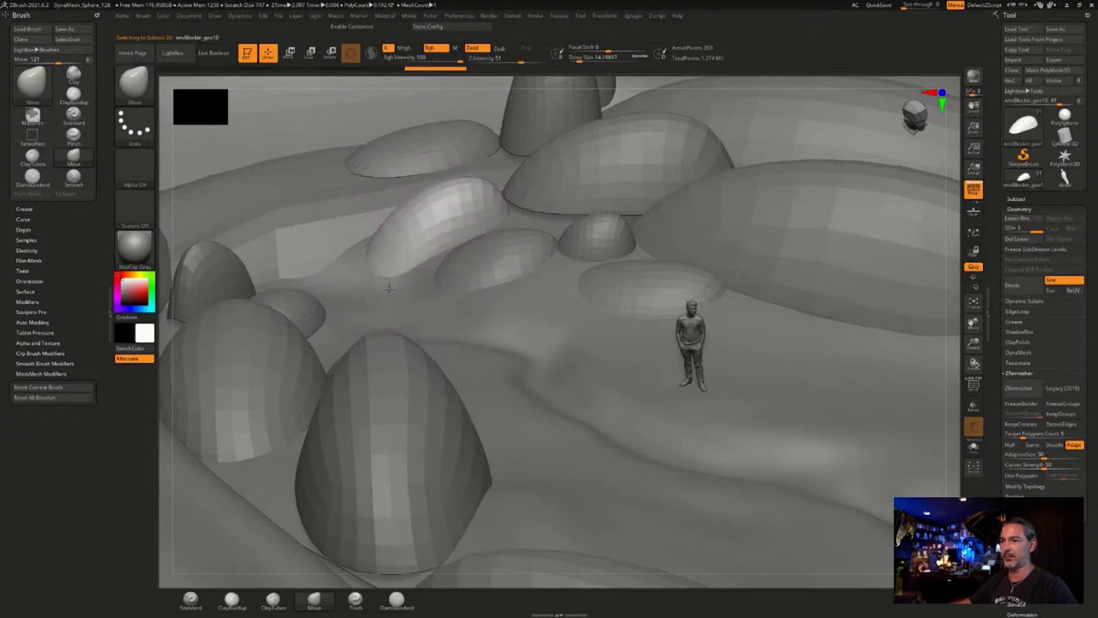
Select the large rock behind the small rock cluster and pull its lower edge into the ground at draw size about 20.
alt+click(506, 203)
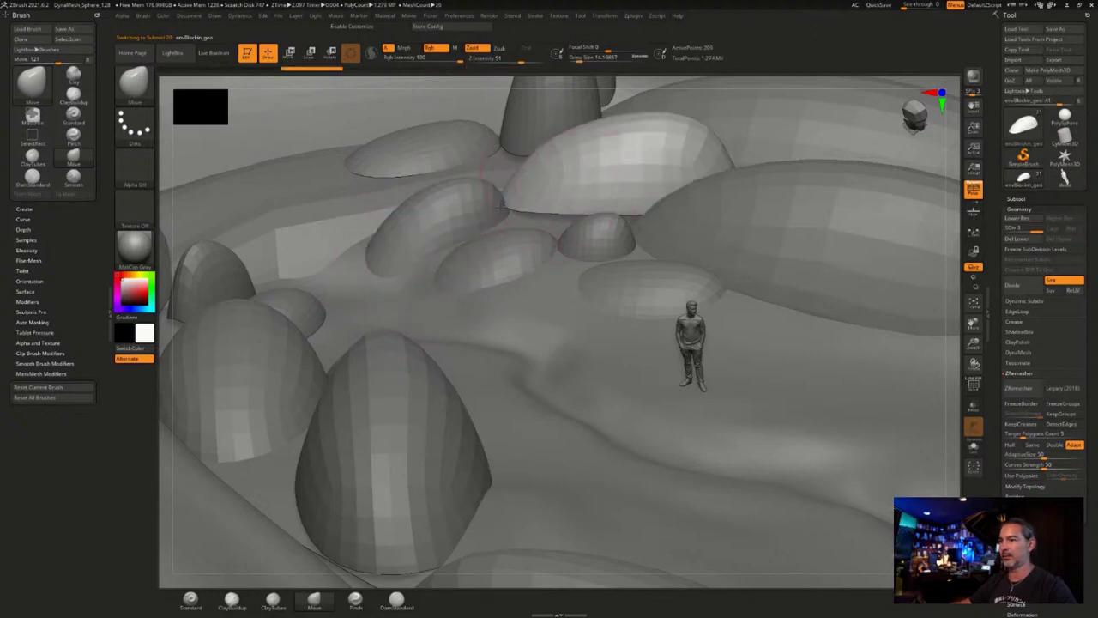
key(s)
drag(523, 200, 533, 226)
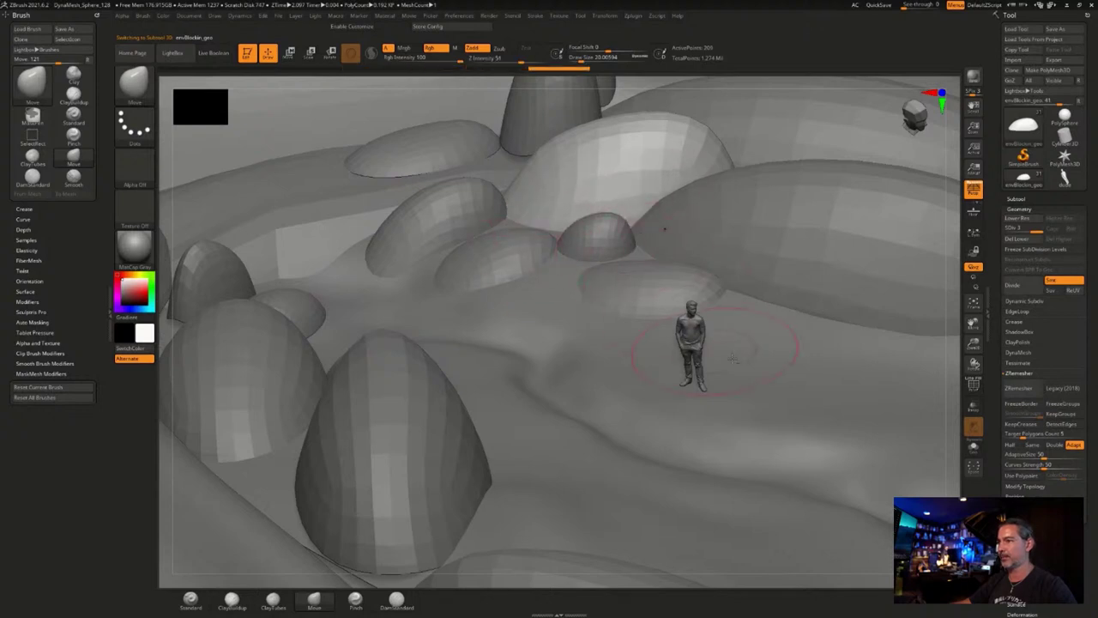
Pull the far end of the long rock behind the figure down into the ground with the Move brush.
alt+right_drag(734, 360, 691, 432)
mouse_move(706, 451)
mouse_down()
mouse_move(729, 439)
mouse_move(693, 451)
mouse_move(713, 454)
mouse_move(641, 465)
mouse_move(656, 444)
mouse_up()
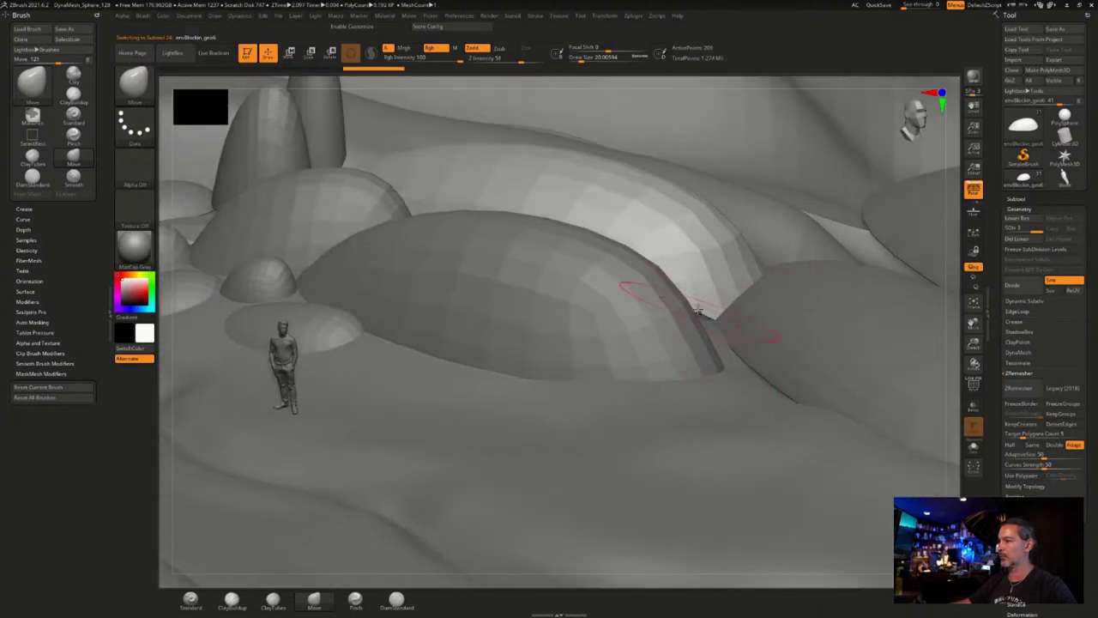
drag(679, 415, 583, 435)
drag(633, 306, 621, 316)
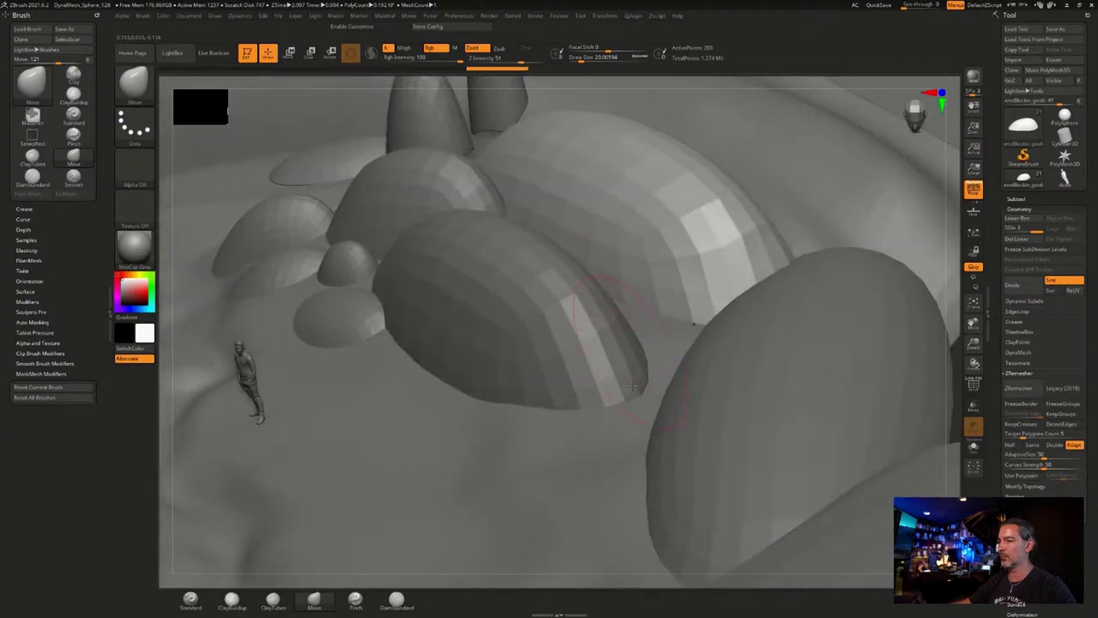
drag(654, 350, 628, 425)
Select the low flat rock beside the two spires and pull its underside into the ground at draw size about 8.4.
mouse_move(656, 493)
mouse_down()
mouse_move(602, 416)
mouse_move(562, 402)
mouse_move(838, 418)
mouse_up()
alt+drag(561, 298, 800, 379)
alt+click(557, 334)
right_drag(495, 345, 507, 352)
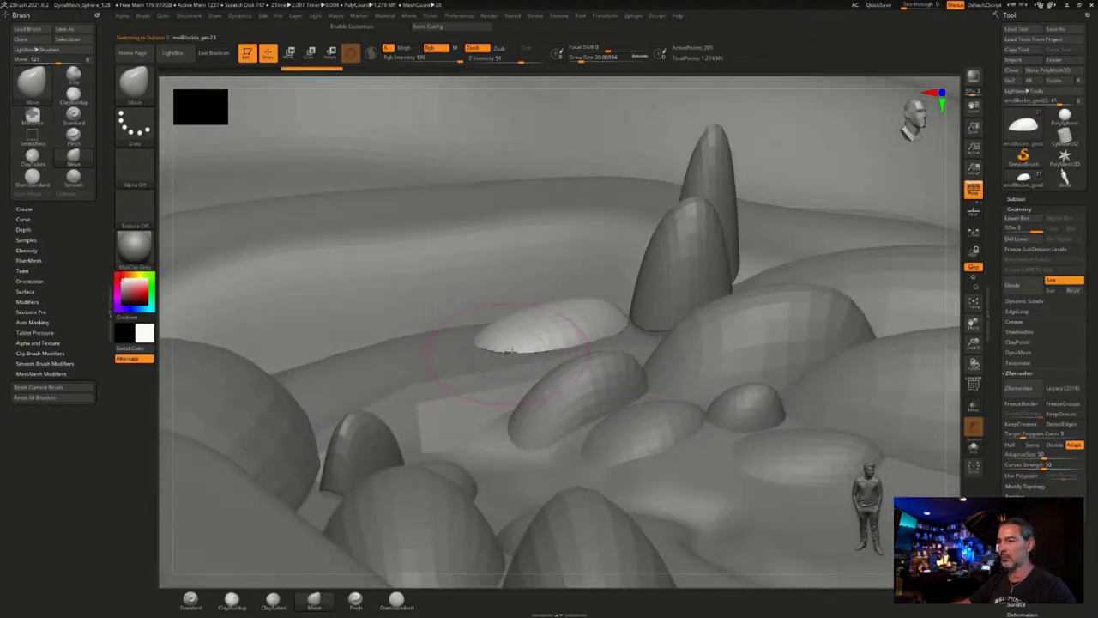
key(s)
drag(524, 349, 519, 349)
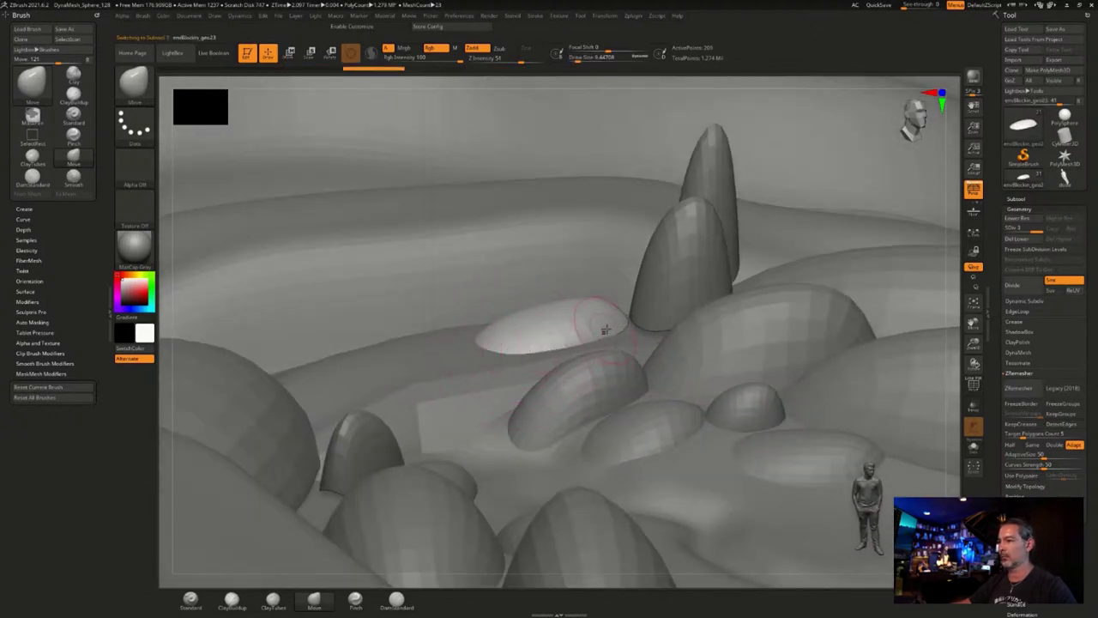
Select the shorter of the two spires and pull its base into the ground at draw size about 18.5.
alt+click(695, 253)
right_drag(820, 242, 812, 238)
key(s)
drag(812, 238, 814, 237)
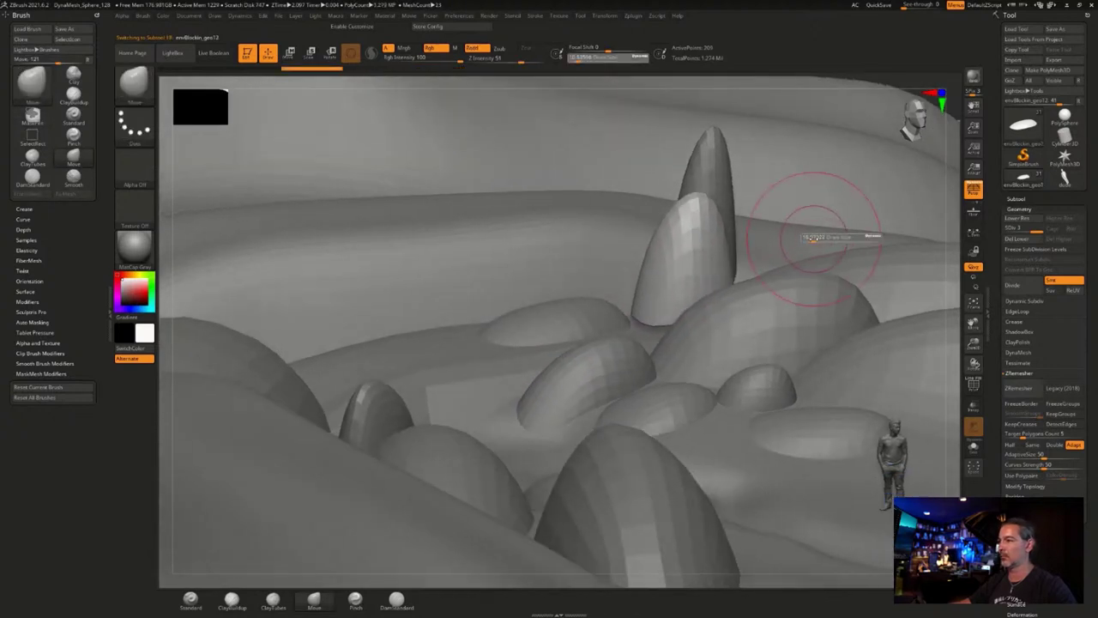
key(s)
drag(608, 305, 612, 305)
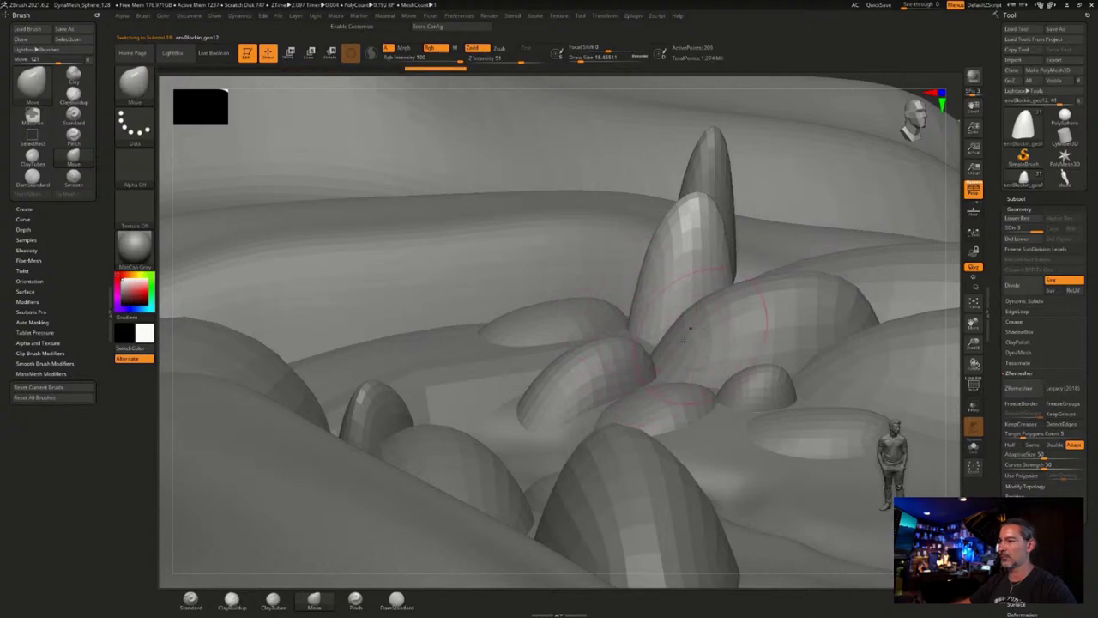
Pull the lower edges of the two small rocks beside the large boulders across from the figure into the ground at draw size about 10.5.
mouse_move(672, 442)
right_down()
mouse_move(630, 458)
mouse_move(590, 407)
mouse_move(704, 300)
mouse_move(588, 420)
mouse_move(602, 326)
right_up()
alt+click(519, 296)
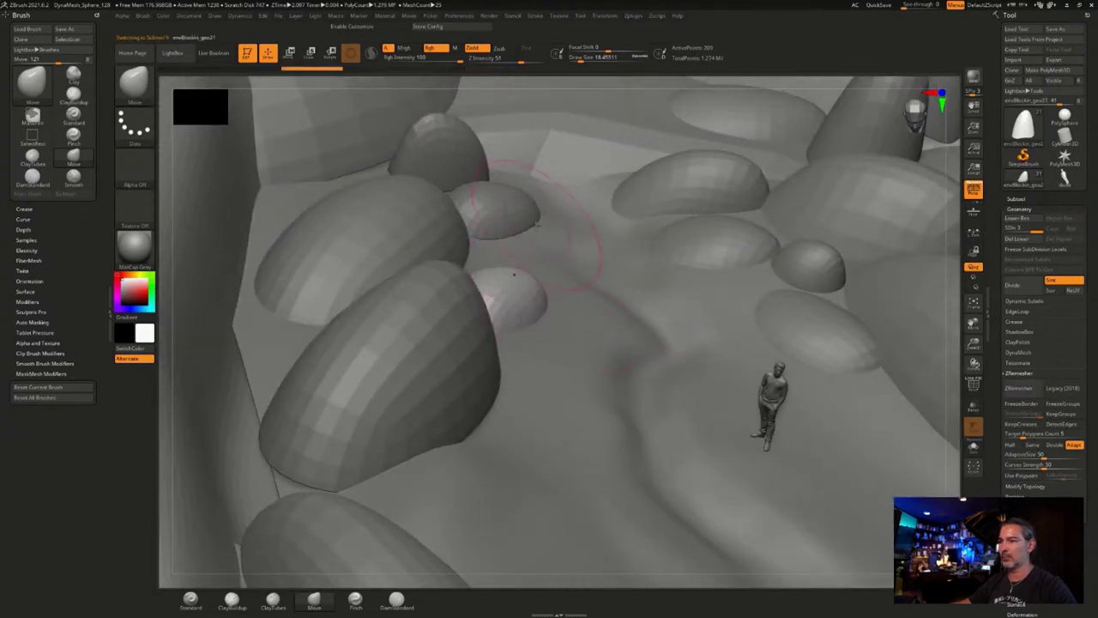
alt+click(500, 216)
key(f)
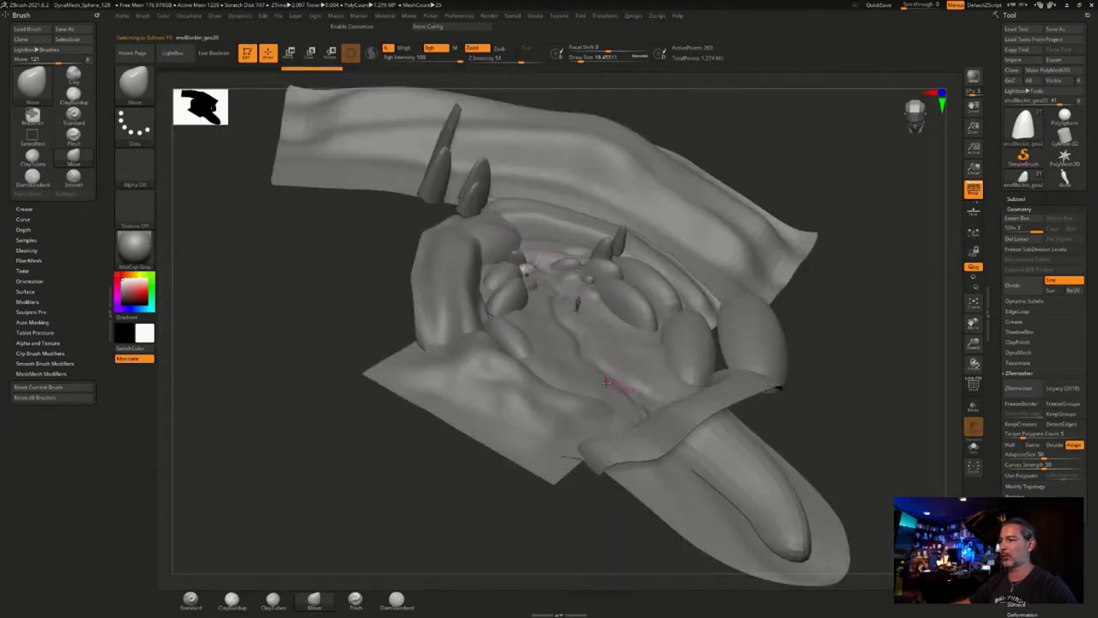
right_drag(598, 383, 590, 371)
key(f)
right_drag(569, 440, 558, 437)
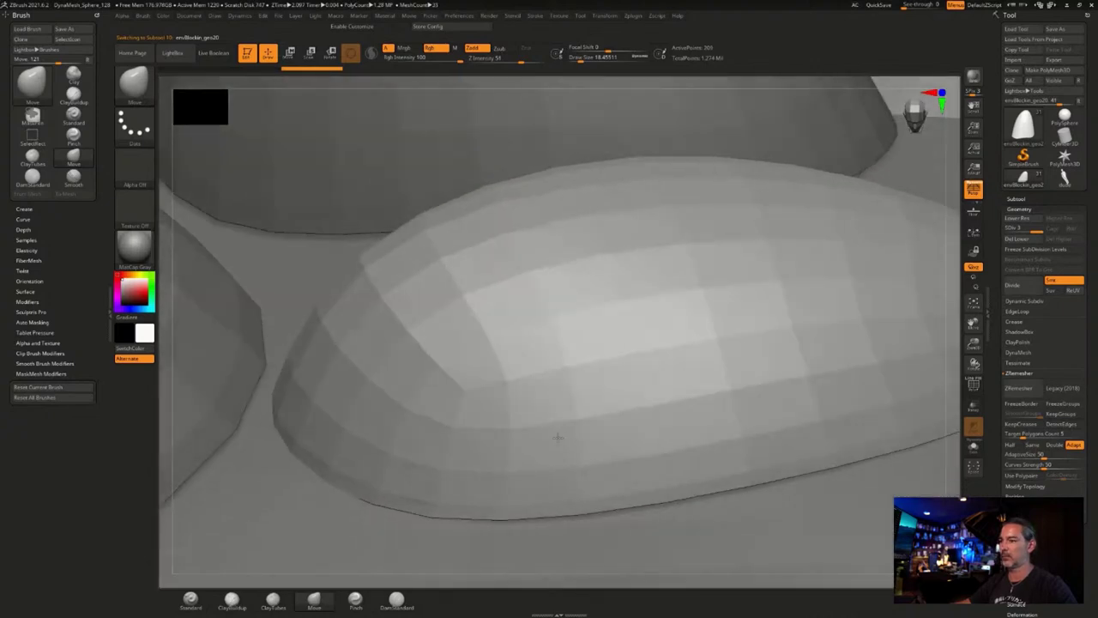
ctrl+right_drag(649, 446, 643, 353)
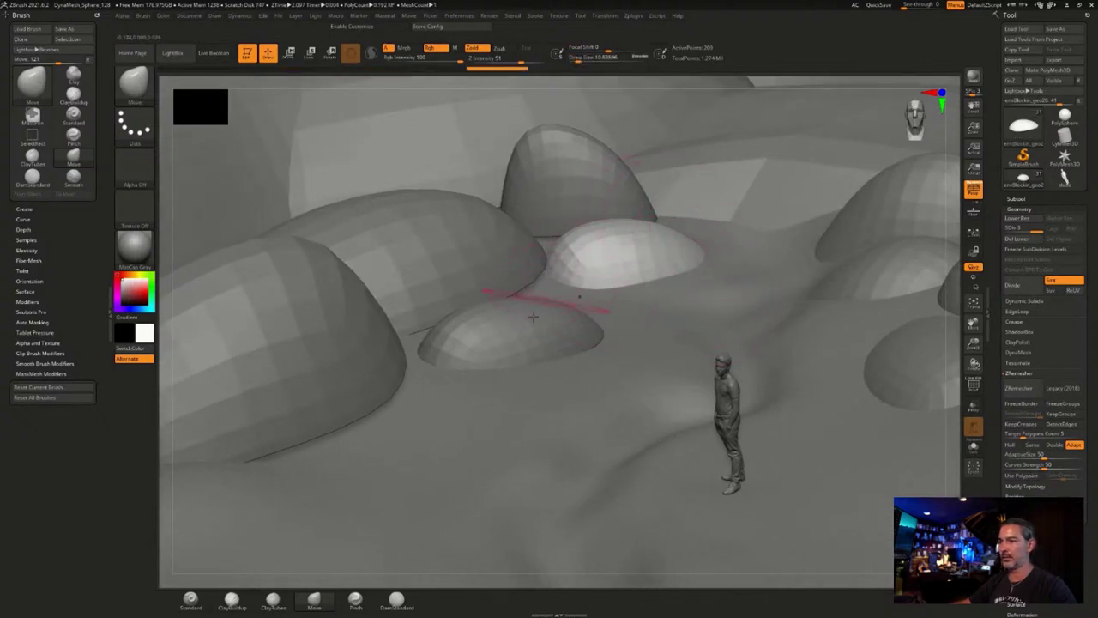
alt+click(476, 358)
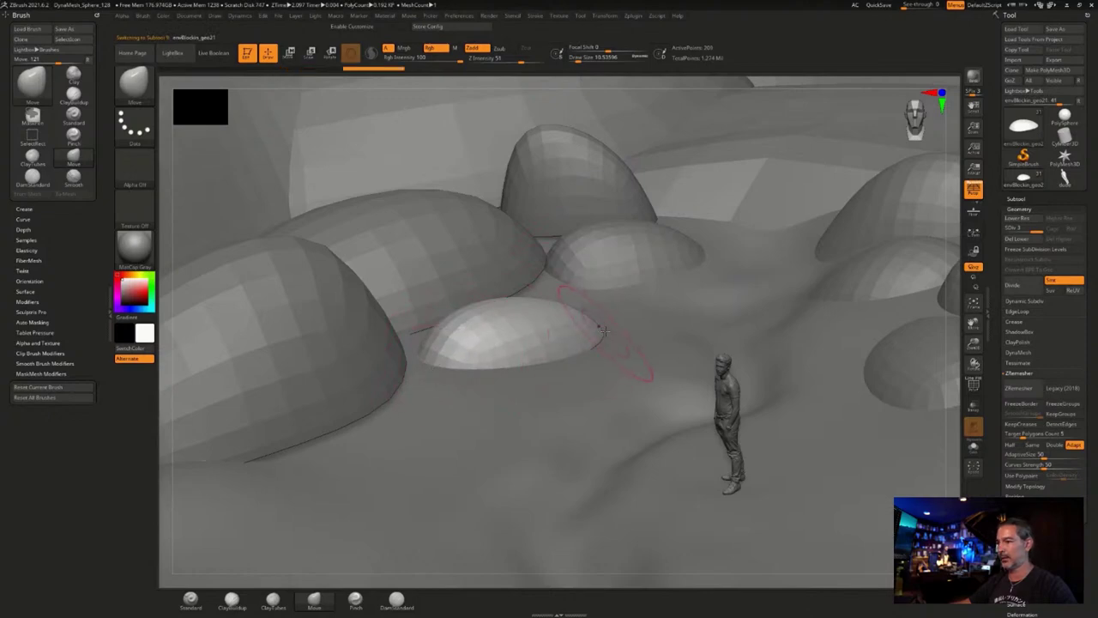
mouse_move(538, 406)
right_down()
mouse_move(497, 432)
mouse_move(488, 456)
mouse_move(464, 428)
mouse_move(542, 444)
right_up()
right_drag(414, 411, 592, 410)
right_click(590, 416)
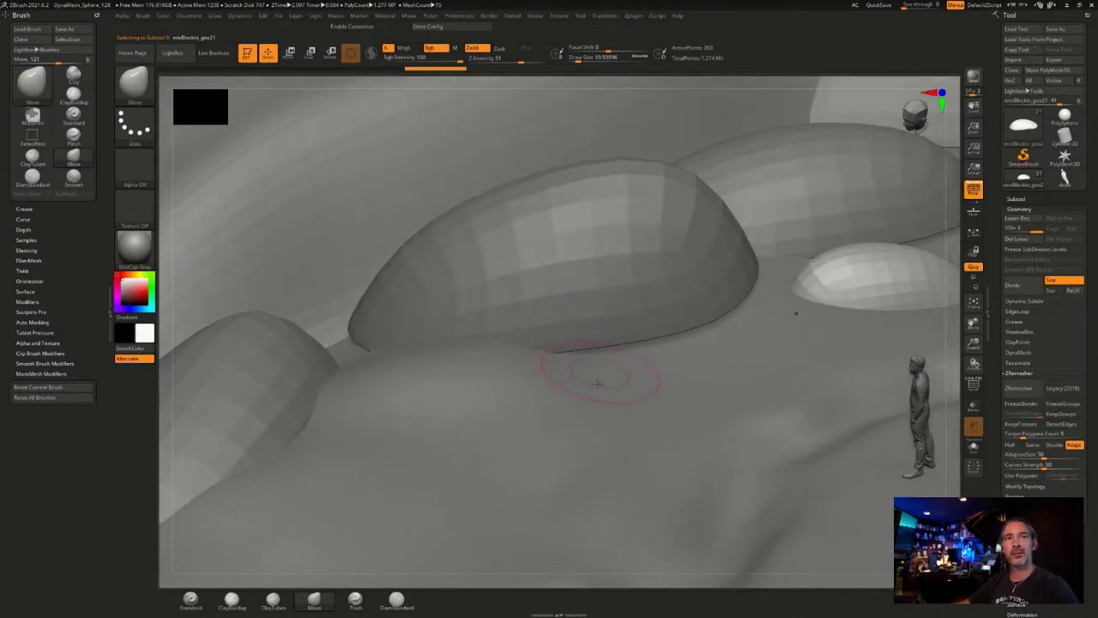
Select the large rounded boulder near the curved wall and pull its narrow end down into the ground at draw size about 19.
right_drag(605, 408, 620, 401)
right_drag(553, 293, 507, 385)
key(s)
drag(530, 306, 534, 306)
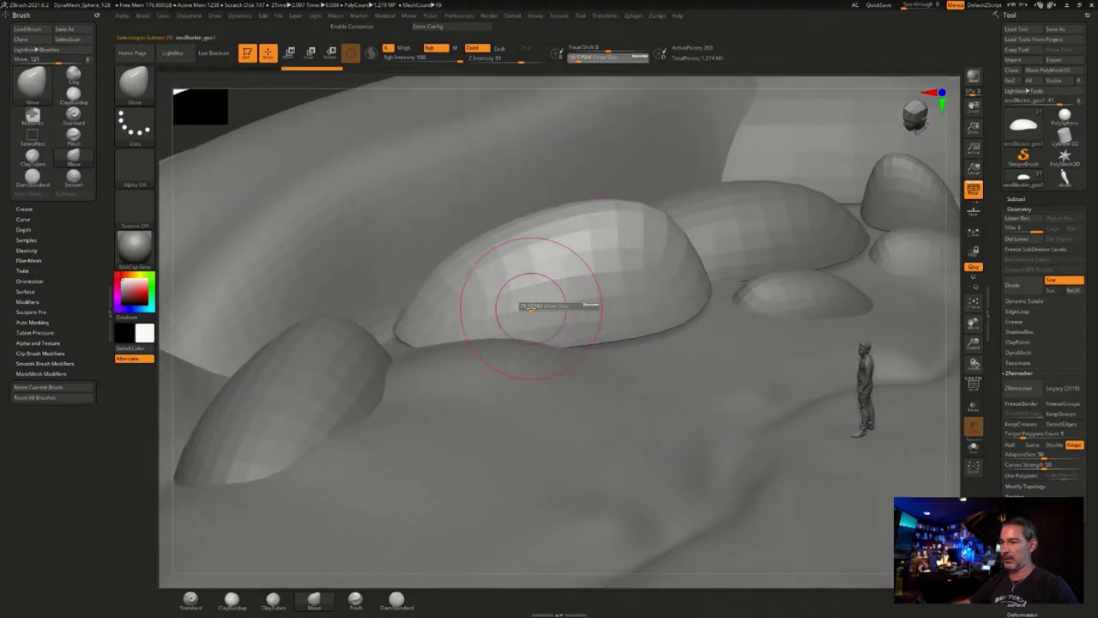
alt+right_drag(530, 423, 535, 409)
right_drag(473, 392, 505, 429)
key(space)
drag(544, 405, 550, 371)
key(s)
mouse_move(557, 399)
right_down()
mouse_move(547, 404)
mouse_move(570, 400)
right_up()
drag(412, 342, 412, 349)
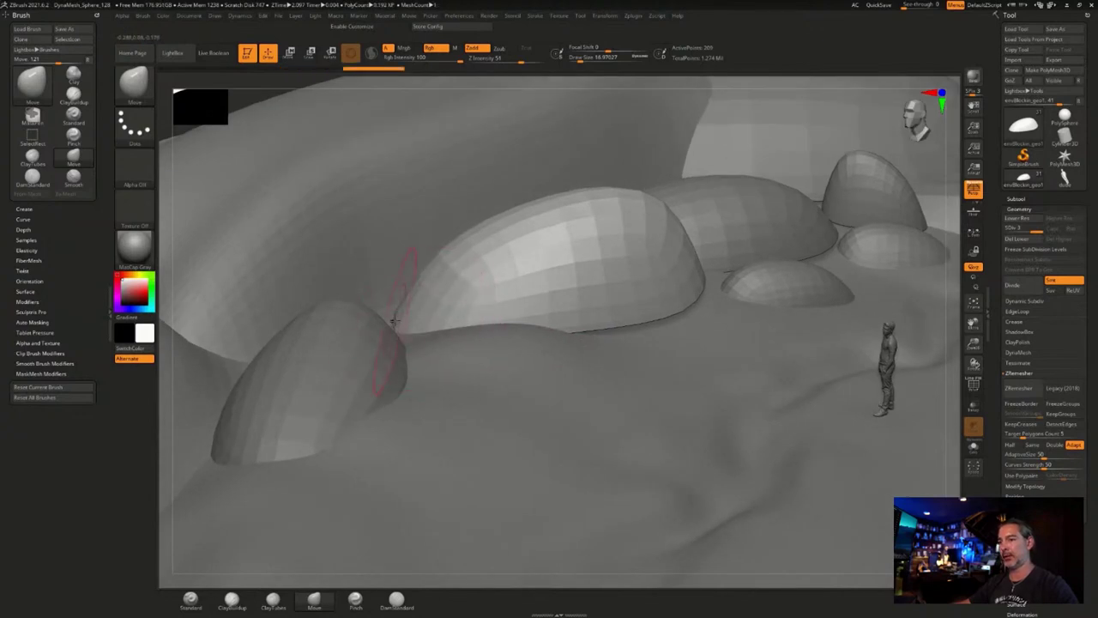
Pull the front rim of the large rounded boulder down into the ground along its length at draw size about 21.6.
alt+right_drag(600, 415, 582, 360)
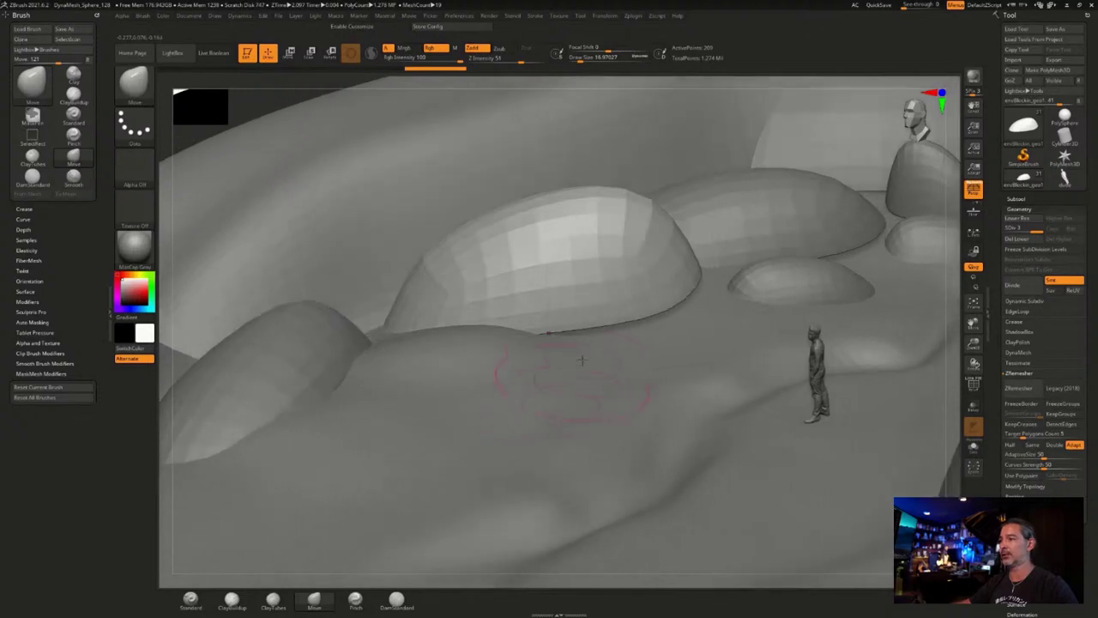
key(s)
drag(583, 318, 582, 342)
drag(668, 302, 681, 333)
drag(698, 278, 711, 304)
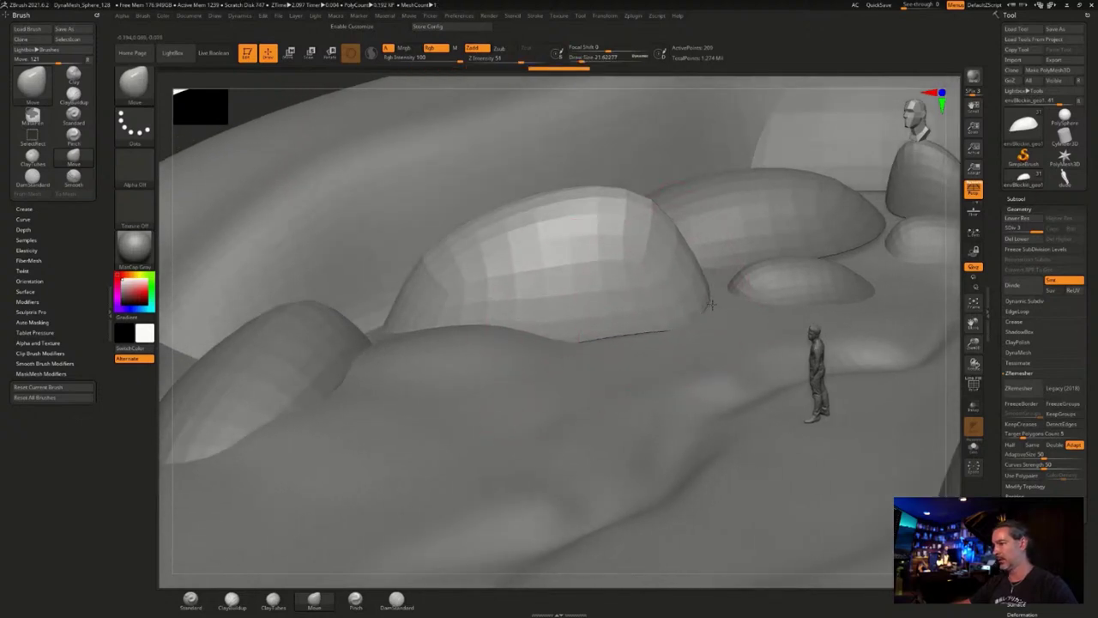
drag(633, 328, 632, 348)
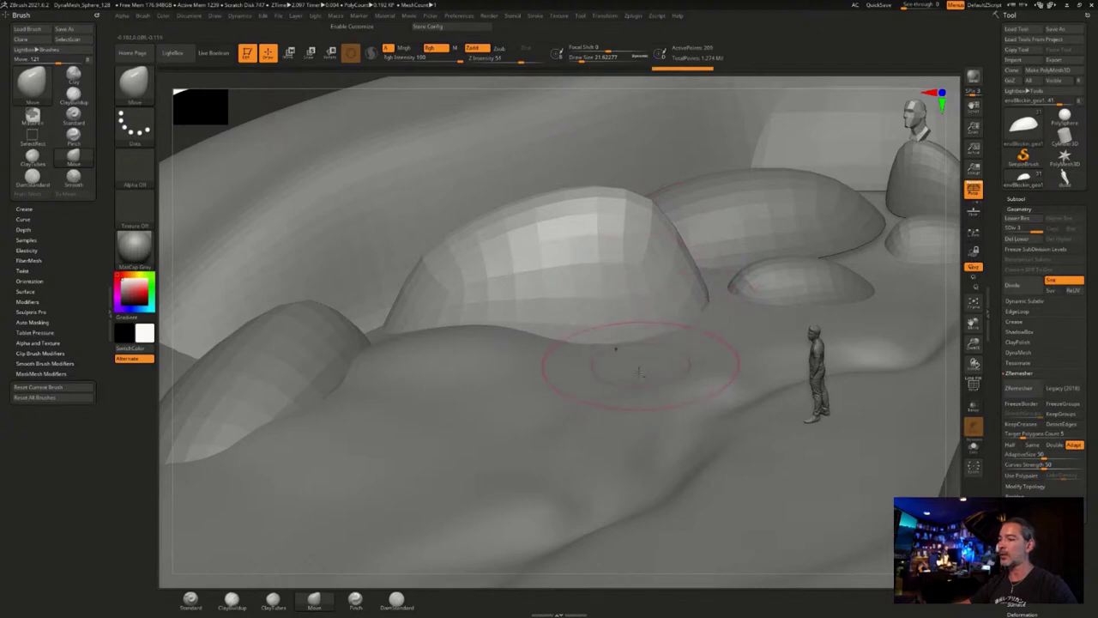
Select the neighbouring boulder beside the small oval rock and pull its front edge into the ground at draw size about 26.
mouse_move(612, 367)
alt+right_down()
mouse_move(481, 372)
mouse_move(563, 264)
alt+right_up()
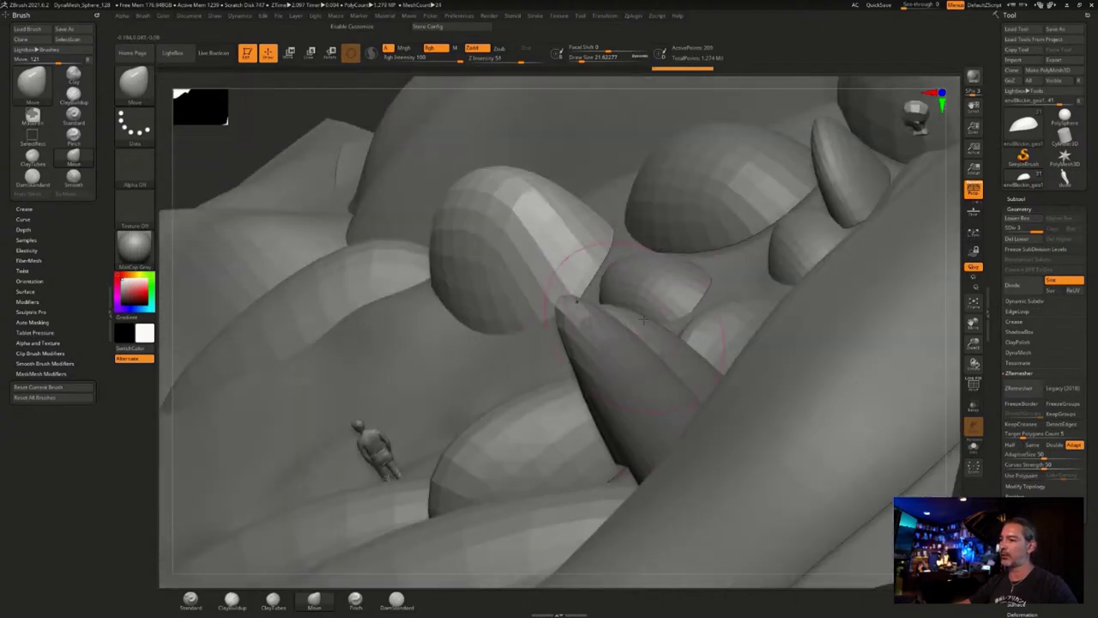
right_drag(674, 308, 664, 321)
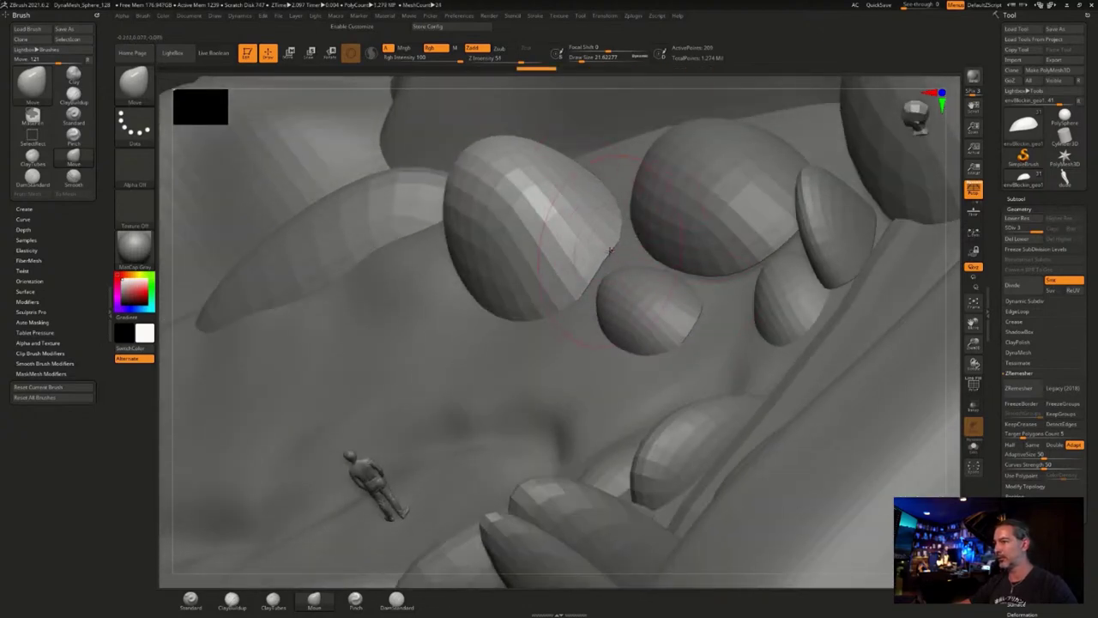
right_drag(610, 268, 694, 221)
alt+click(694, 220)
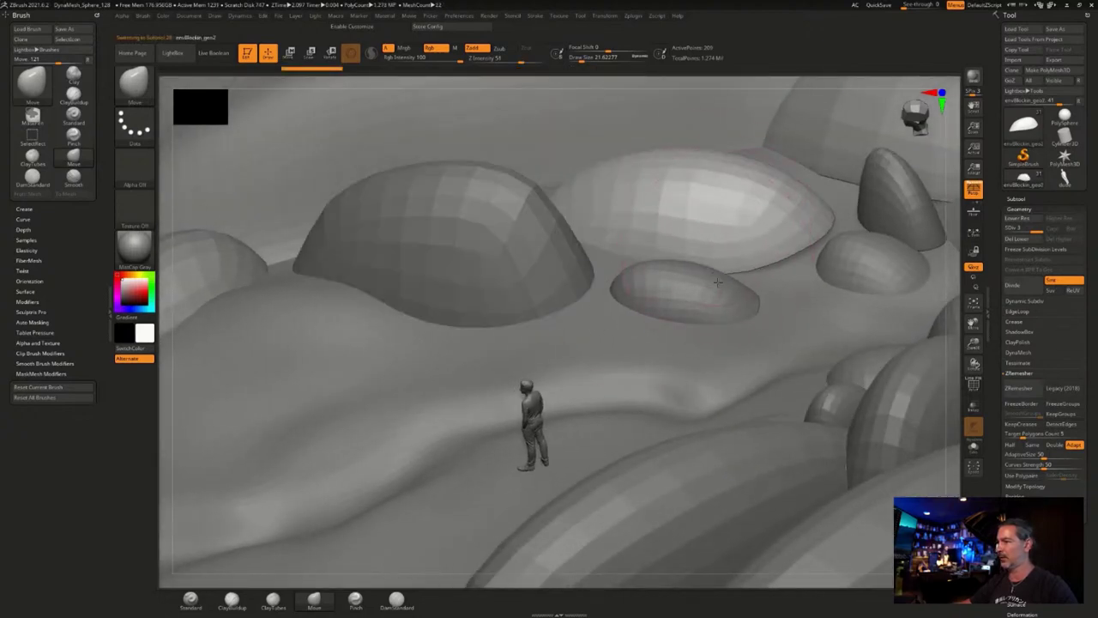
right_drag(803, 300, 811, 277)
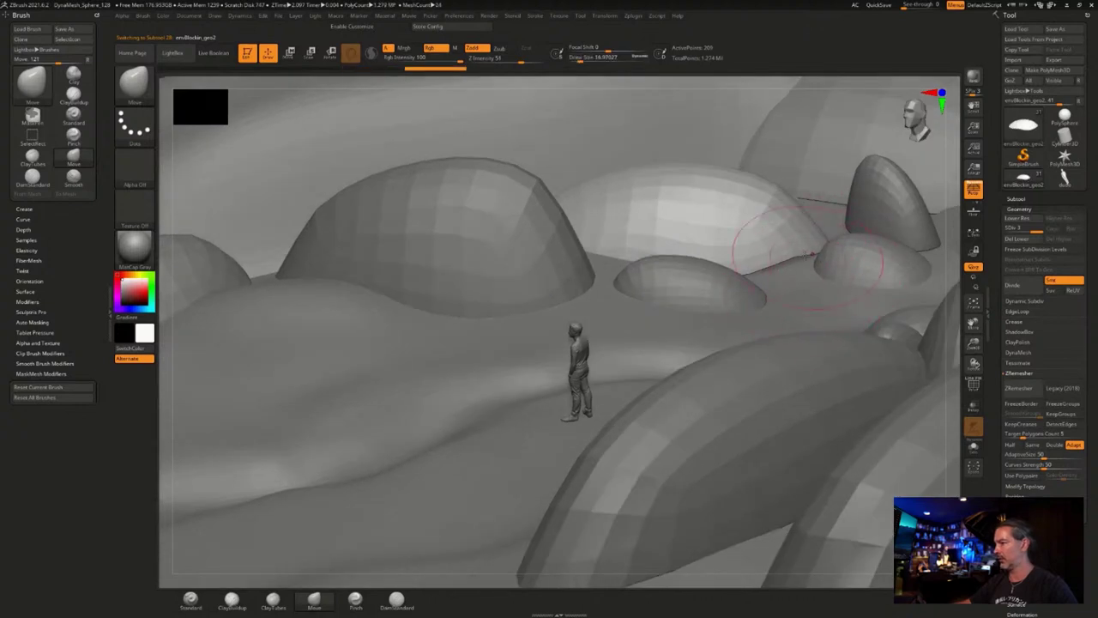
key(s)
drag(779, 248, 790, 284)
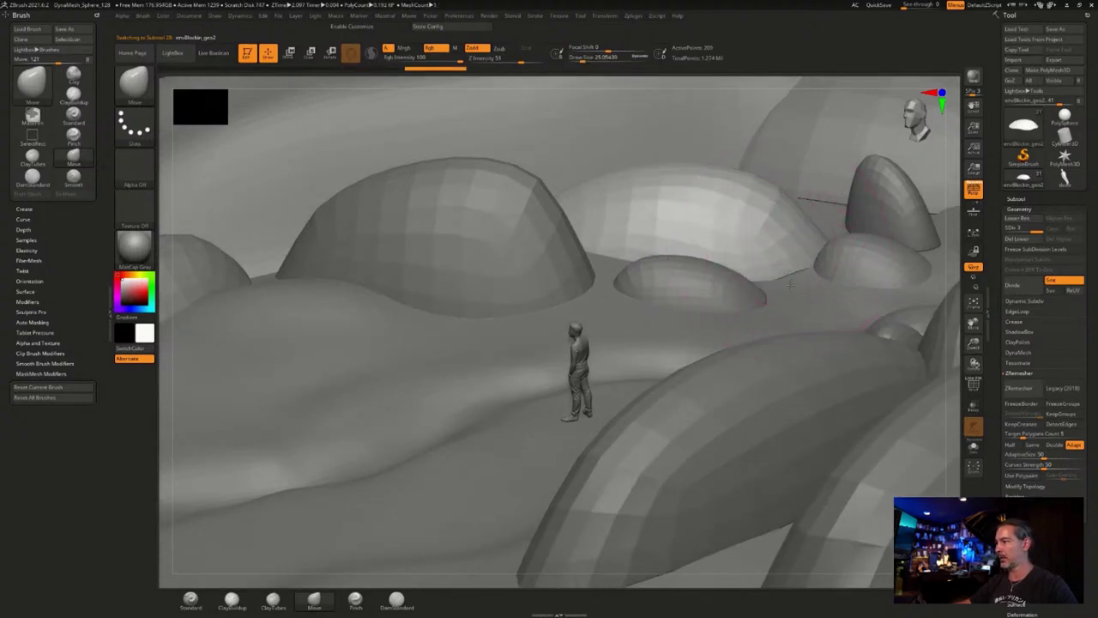
Select the small pointed rock at the end of the boulder row and pull its base into the ground at draw size about 18.5.
mouse_move(639, 335)
right_down()
mouse_move(688, 338)
mouse_move(577, 422)
mouse_move(719, 353)
right_up()
alt+click(633, 259)
right_drag(622, 319, 620, 297)
key(s)
drag(619, 296, 615, 296)
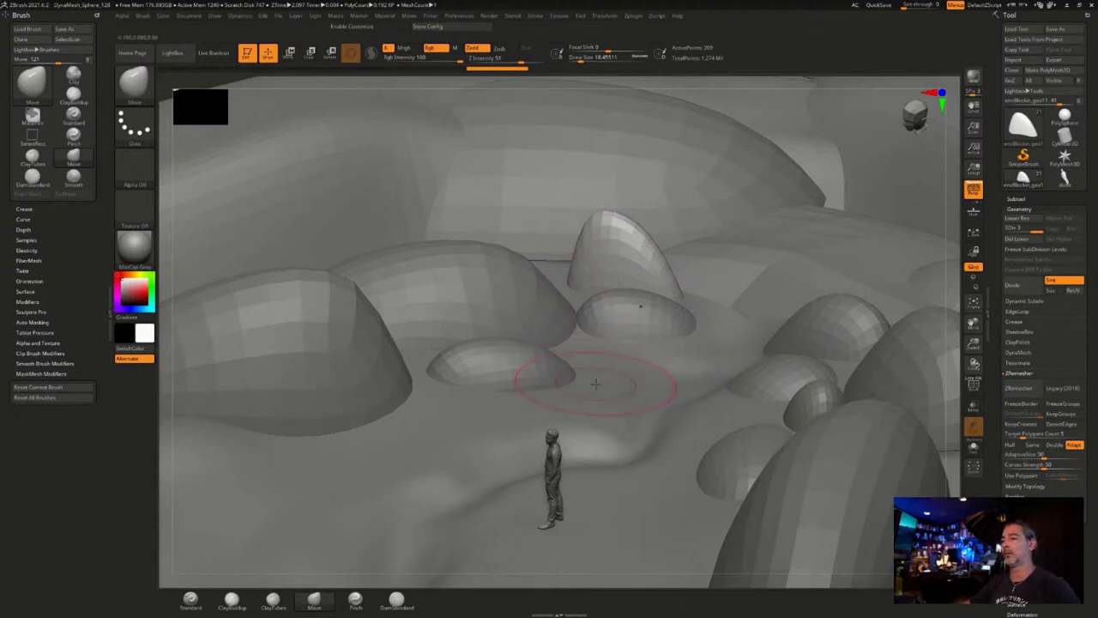
ctrl+right_drag(611, 372, 612, 368)
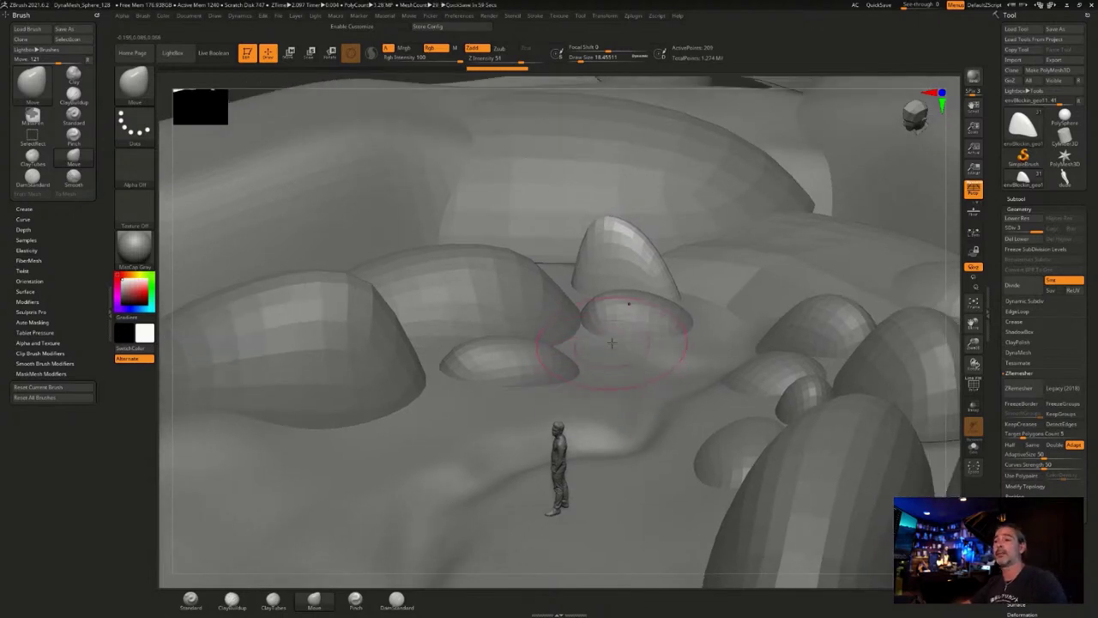
Select the large rock behind the pointed rock and pull its lower rim into the ground, setting the draw size to 28.75.
alt+click(571, 187)
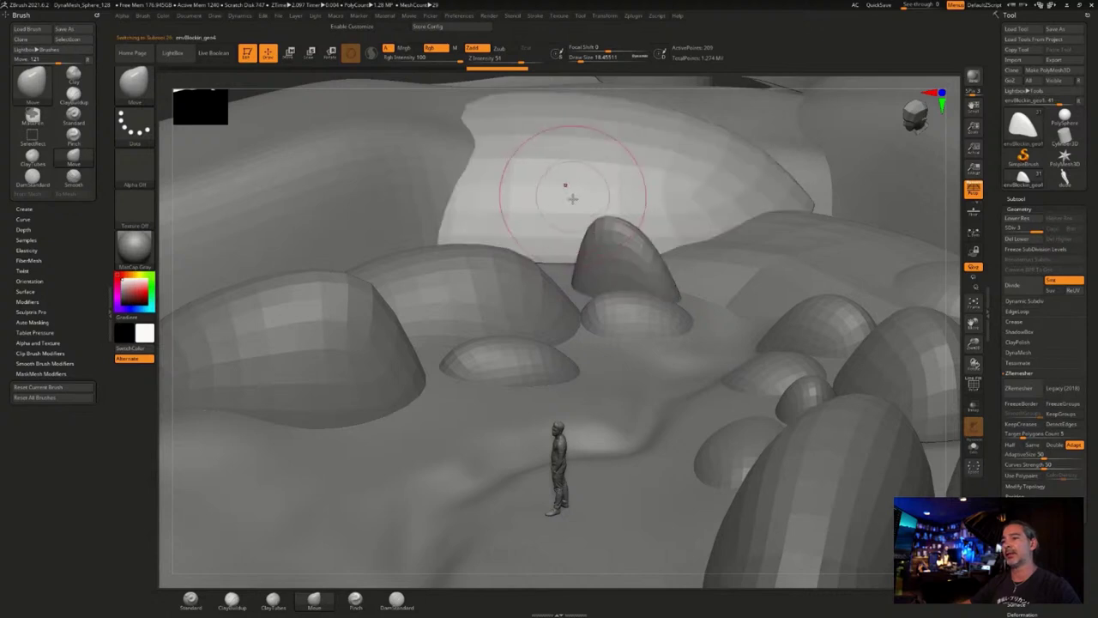
right_drag(578, 204, 646, 277)
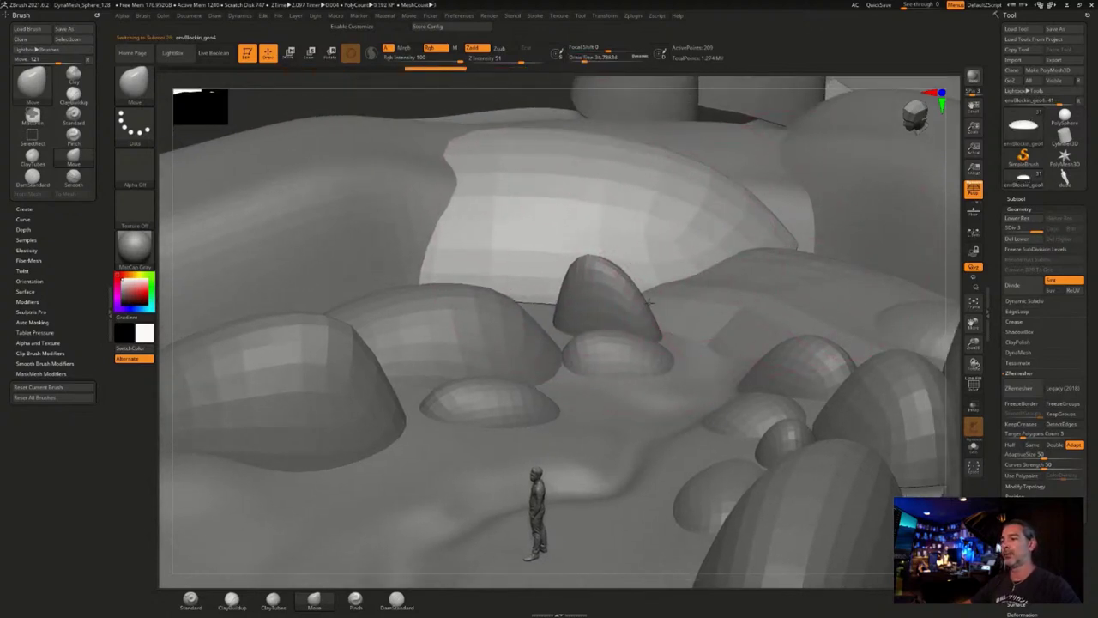
key(s)
mouse_move(549, 303)
mouse_down()
mouse_move(541, 292)
mouse_move(525, 302)
mouse_up()
key(s)
ctrl+right_drag(541, 323, 544, 294)
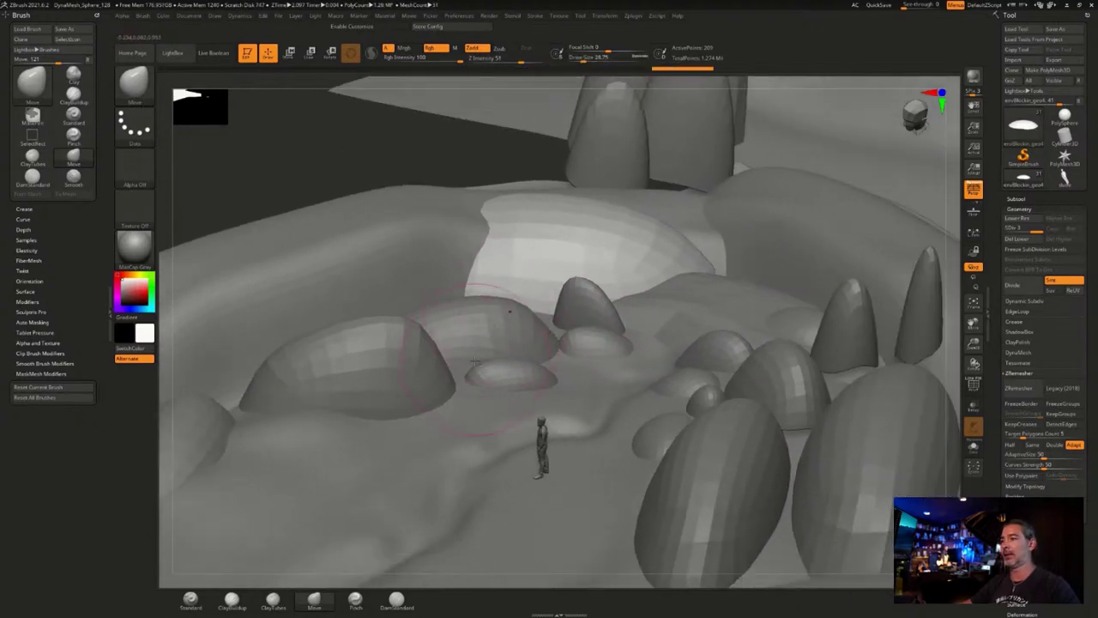
Select the long low rock at the end of the boulder row and pull its tapered end up and outward at draw size 28.75.
right_drag(475, 363, 578, 307)
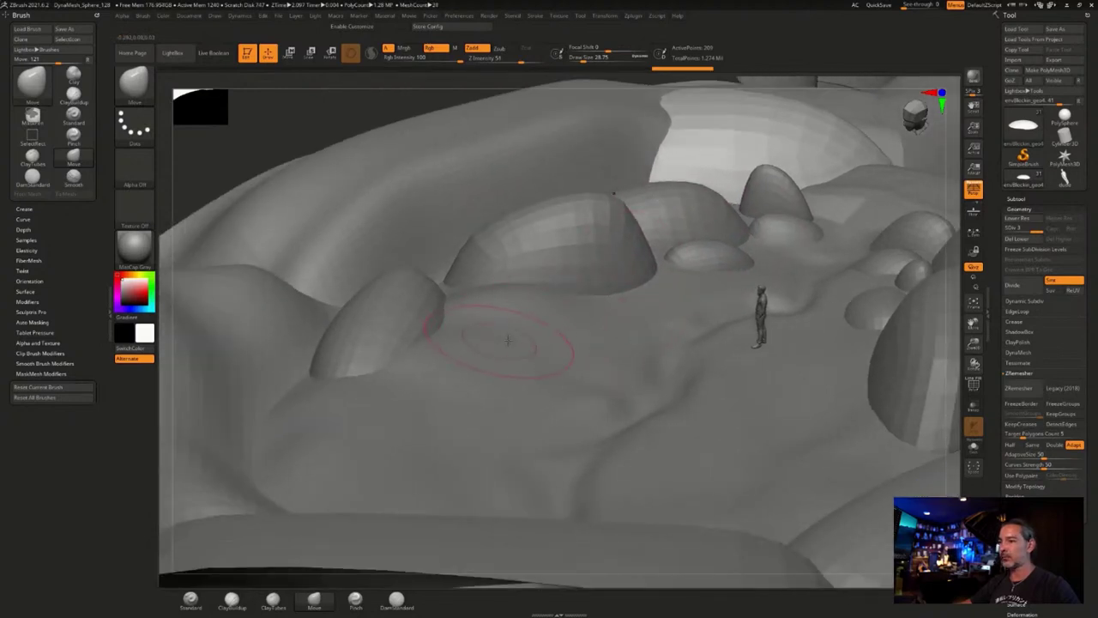
right_drag(507, 341, 329, 321)
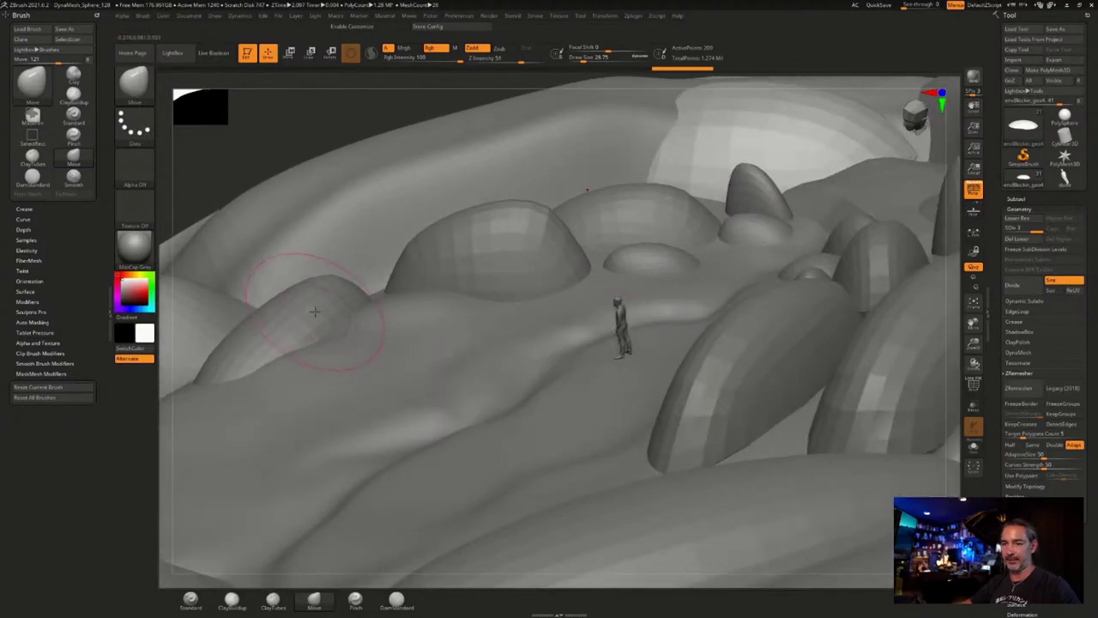
alt+click(310, 310)
key(f)
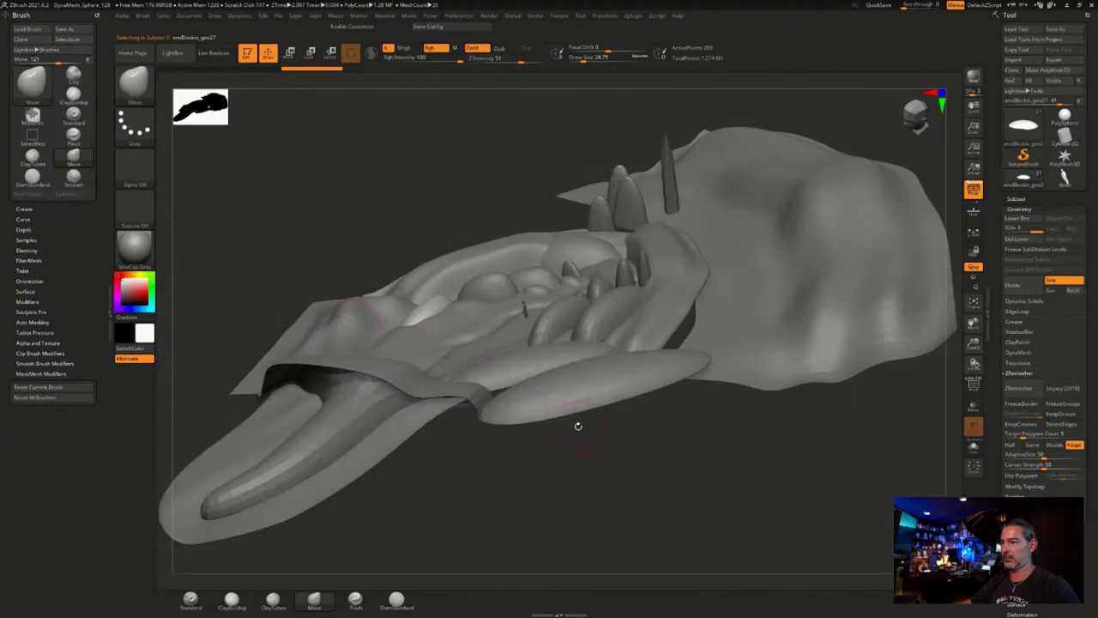
mouse_move(578, 424)
right_down()
mouse_move(611, 312)
mouse_move(603, 337)
mouse_move(639, 342)
mouse_move(638, 266)
mouse_move(642, 494)
right_up()
mouse_move(662, 300)
right_down()
mouse_move(642, 363)
mouse_move(578, 374)
mouse_move(590, 380)
right_up()
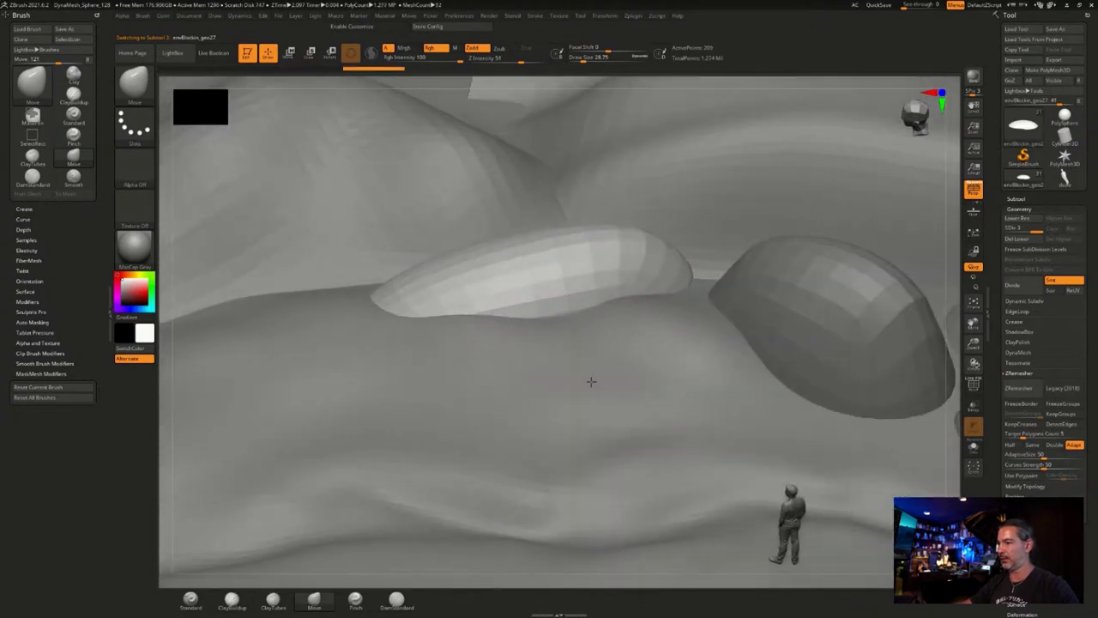
right_drag(560, 335, 666, 299)
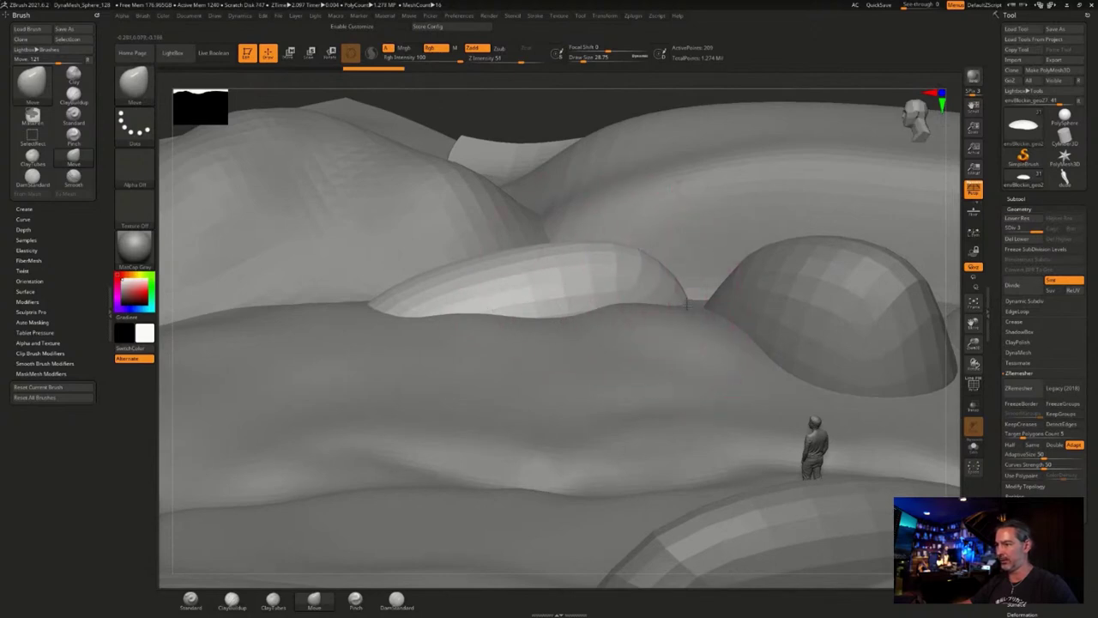
mouse_move(399, 298)
mouse_down()
mouse_move(380, 275)
mouse_move(429, 262)
mouse_up()
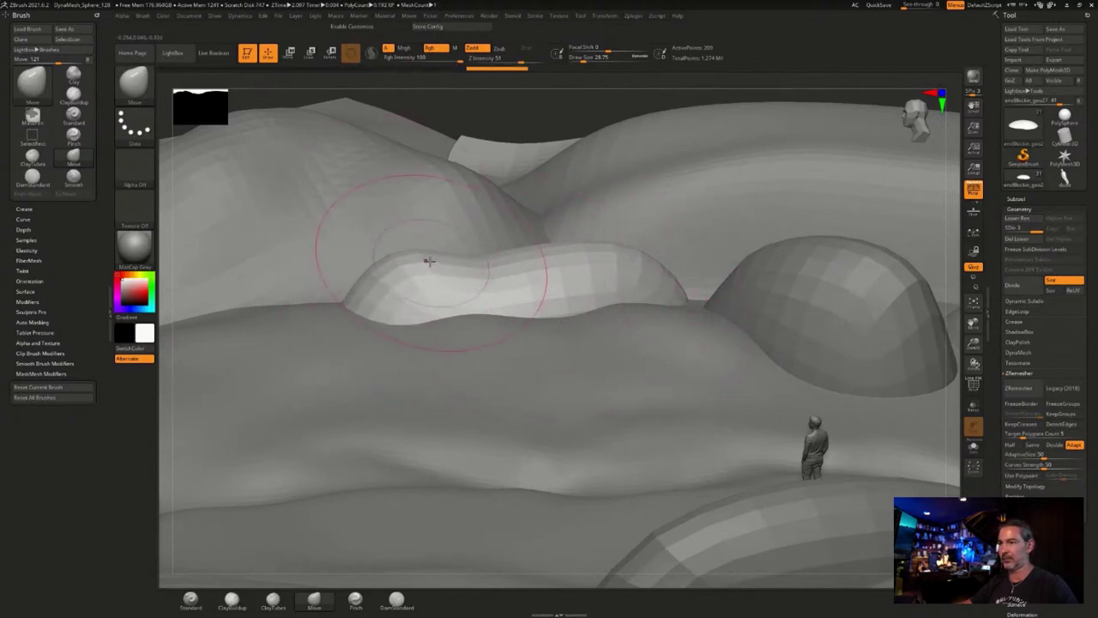
Pull the long low rock's top edge upward to make its near end bulkier at draw size 28.75.
drag(537, 309, 537, 293)
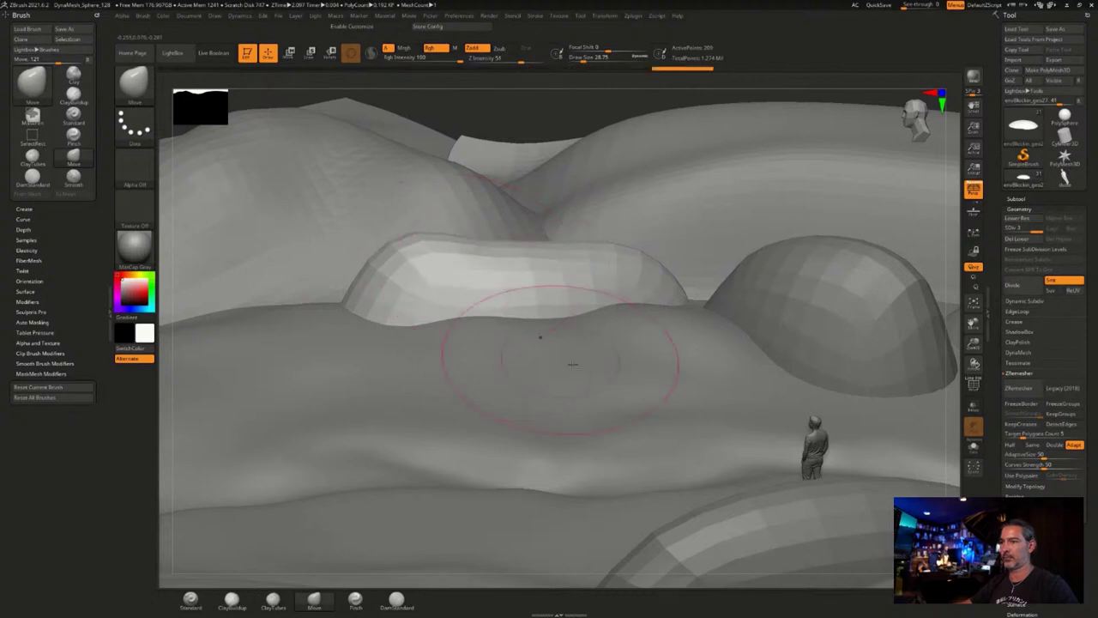
mouse_move(566, 360)
right_down()
mouse_move(632, 368)
mouse_move(553, 389)
right_up()
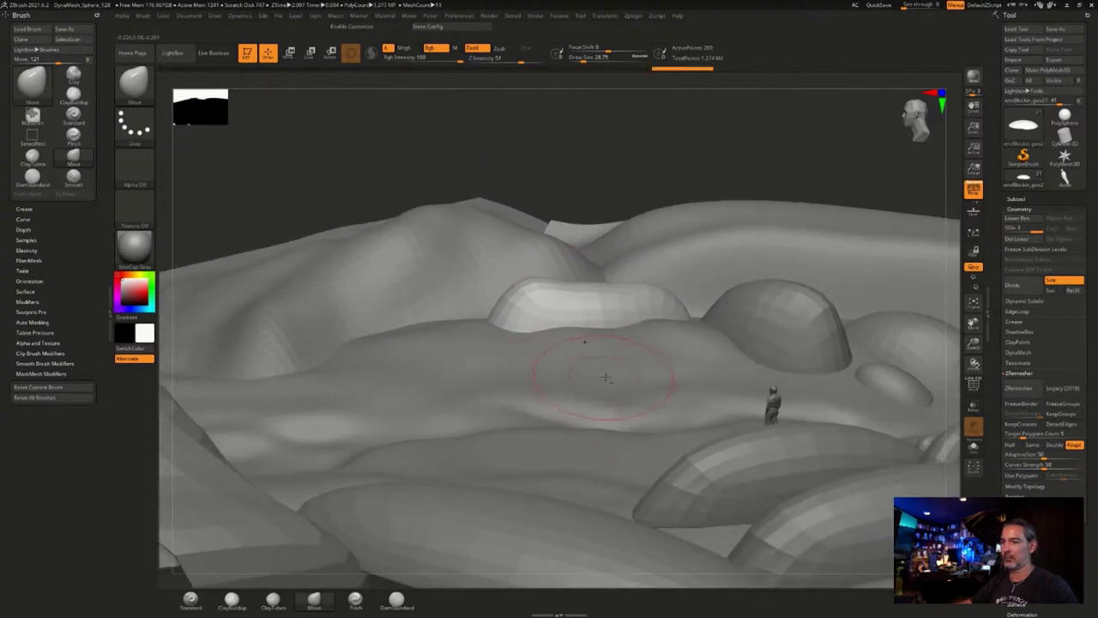
mouse_move(629, 392)
right_down()
mouse_move(605, 382)
mouse_move(756, 375)
mouse_move(468, 283)
mouse_move(613, 336)
mouse_move(616, 363)
mouse_move(583, 335)
right_up()
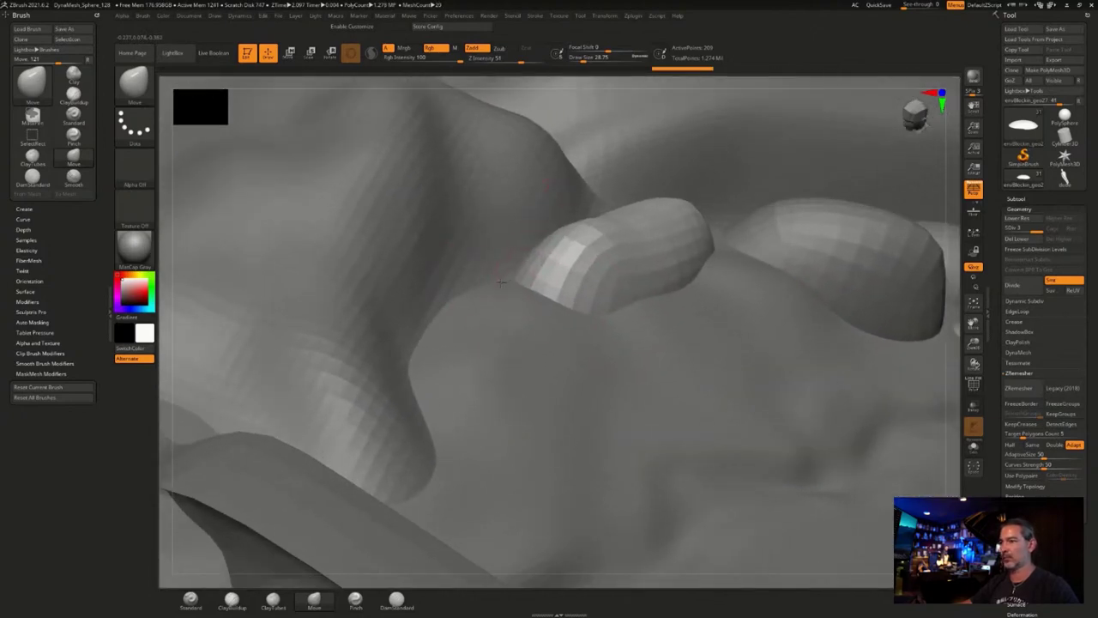
alt+right_drag(892, 360, 569, 323)
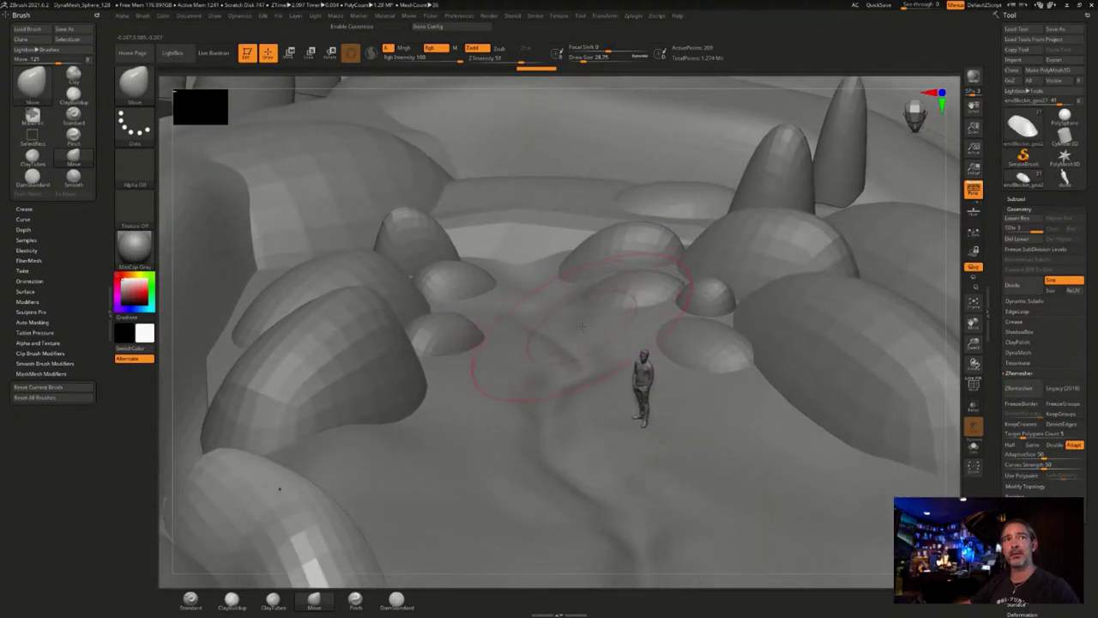
Select the tallest pointed rock behind the boulders and pull its base outward on both sides at draw size about 25.
right_drag(605, 364, 702, 274)
alt+click(727, 185)
key(s)
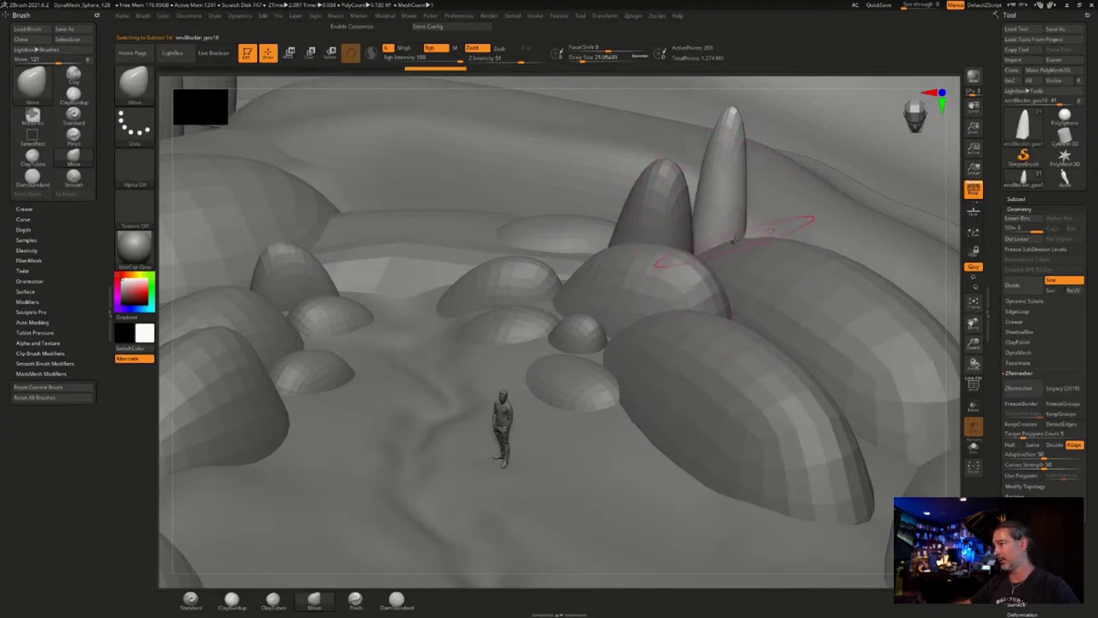
drag(749, 236, 743, 230)
alt+right_drag(738, 204, 696, 240)
drag(696, 240, 669, 238)
alt+right_drag(632, 320, 606, 318)
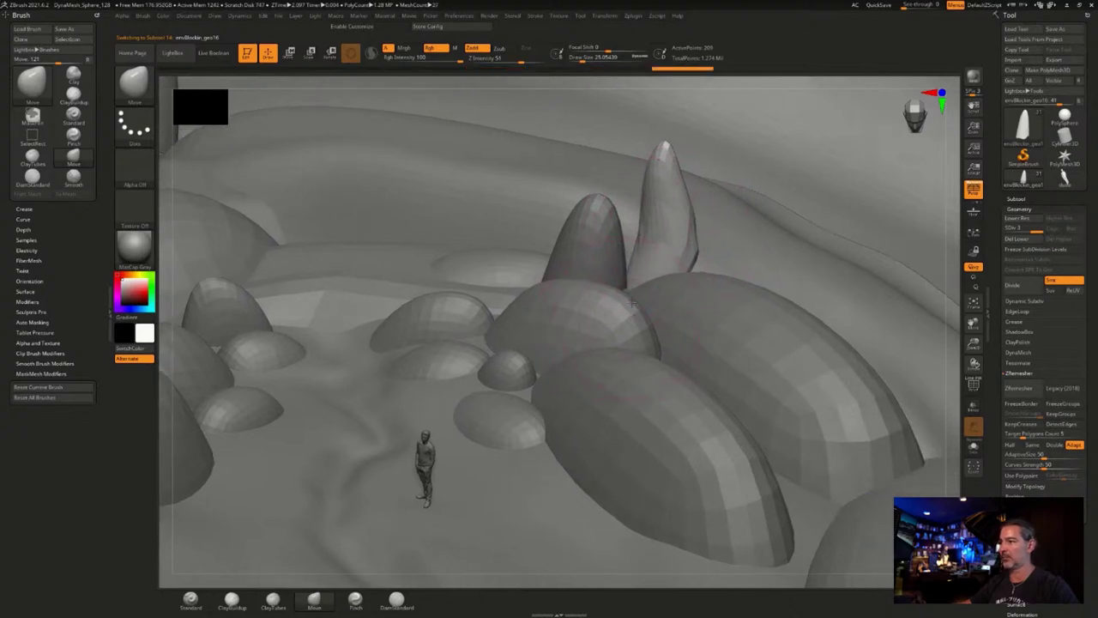
Select the large boulder at the end of the row and pull its near base edge with focal shift -88 and draw size about 39.
right_drag(613, 358, 633, 297)
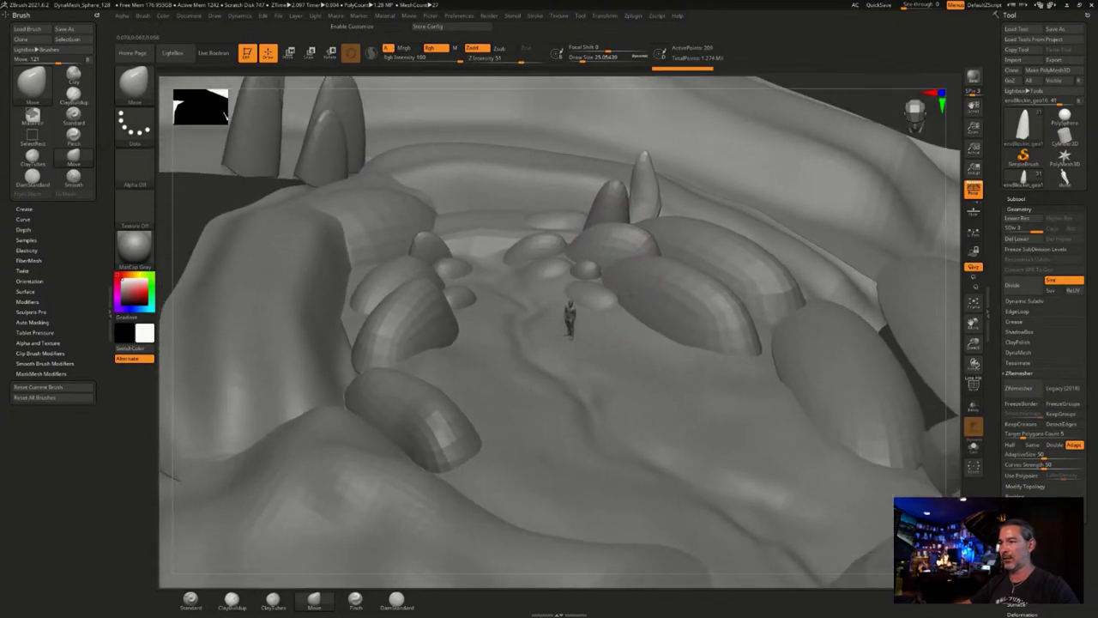
key(space)
drag(641, 363, 618, 363)
alt+click(809, 353)
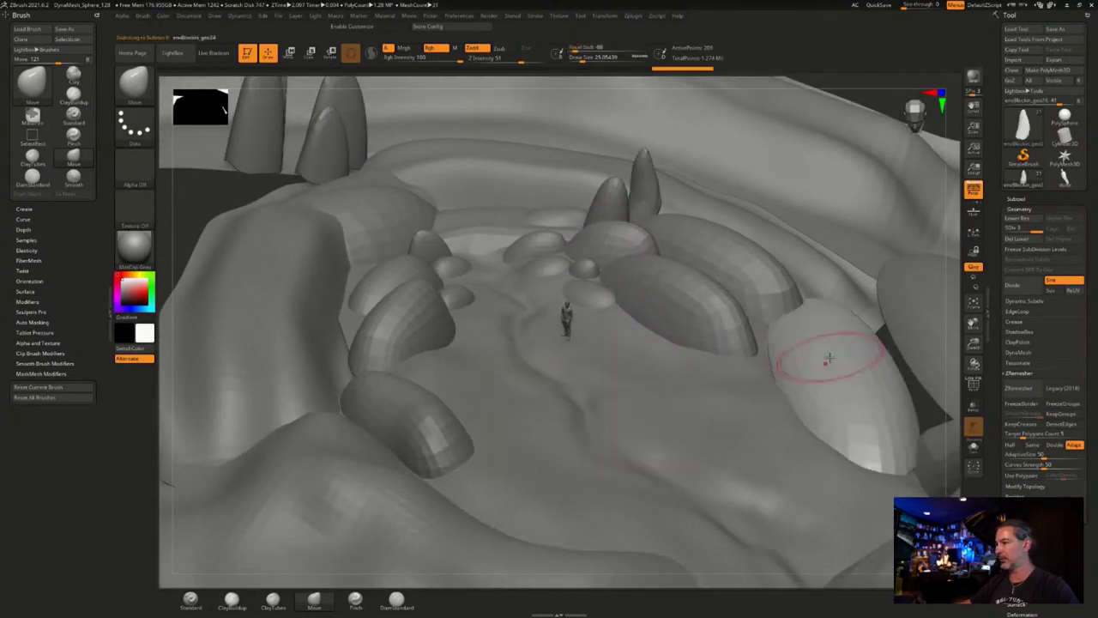
key(f)
mouse_move(667, 424)
right_down()
mouse_move(676, 411)
mouse_move(566, 388)
mouse_move(543, 416)
mouse_move(558, 376)
mouse_move(568, 392)
mouse_move(720, 442)
mouse_move(684, 435)
mouse_move(634, 371)
right_up()
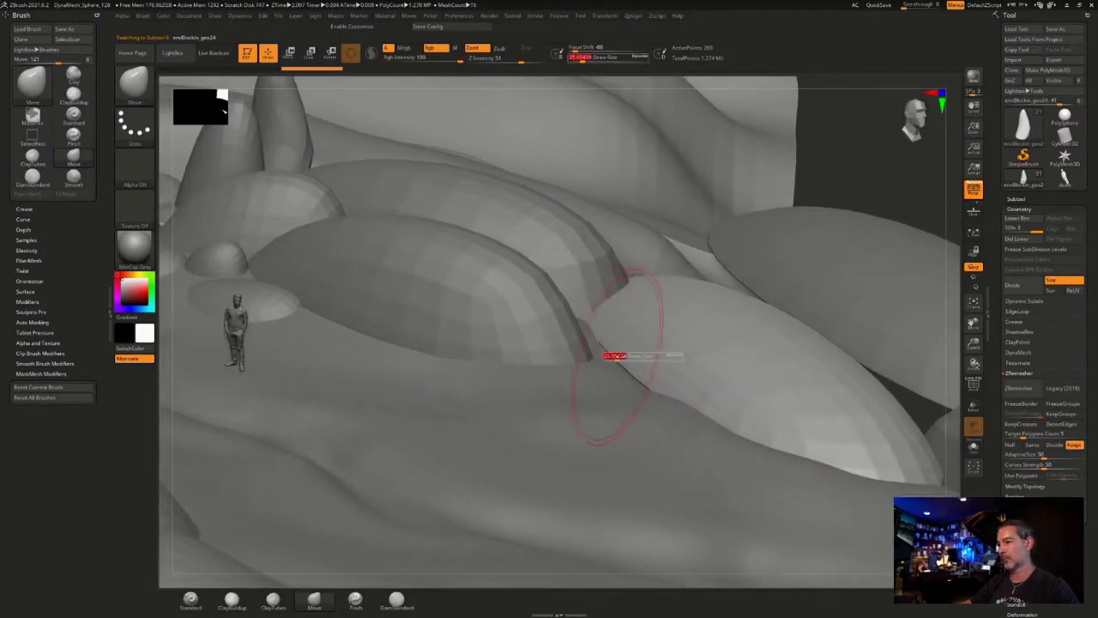
drag(617, 357, 621, 361)
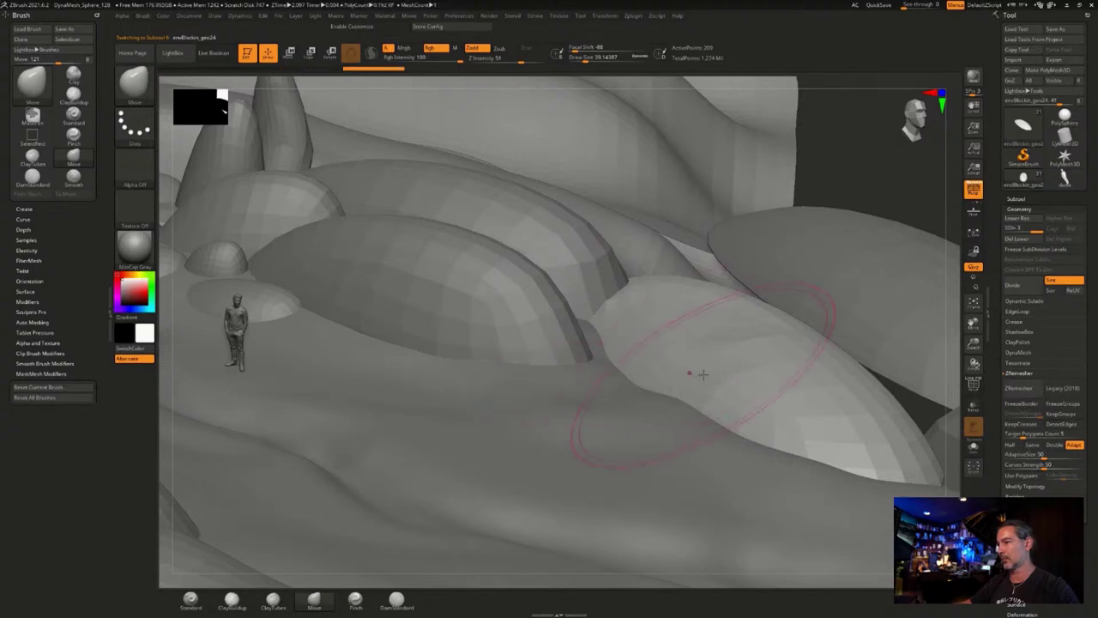
Select the long floating rock in the background, subdivide it to level 4, and set the draw size to about 33.
mouse_move(632, 391)
right_down()
mouse_move(628, 442)
mouse_move(613, 380)
mouse_move(551, 414)
mouse_move(633, 339)
mouse_move(625, 336)
mouse_move(612, 400)
mouse_move(572, 358)
mouse_move(623, 349)
right_up()
mouse_move(676, 297)
right_down()
mouse_move(600, 355)
mouse_move(600, 331)
mouse_move(541, 353)
mouse_move(661, 370)
mouse_move(480, 257)
right_up()
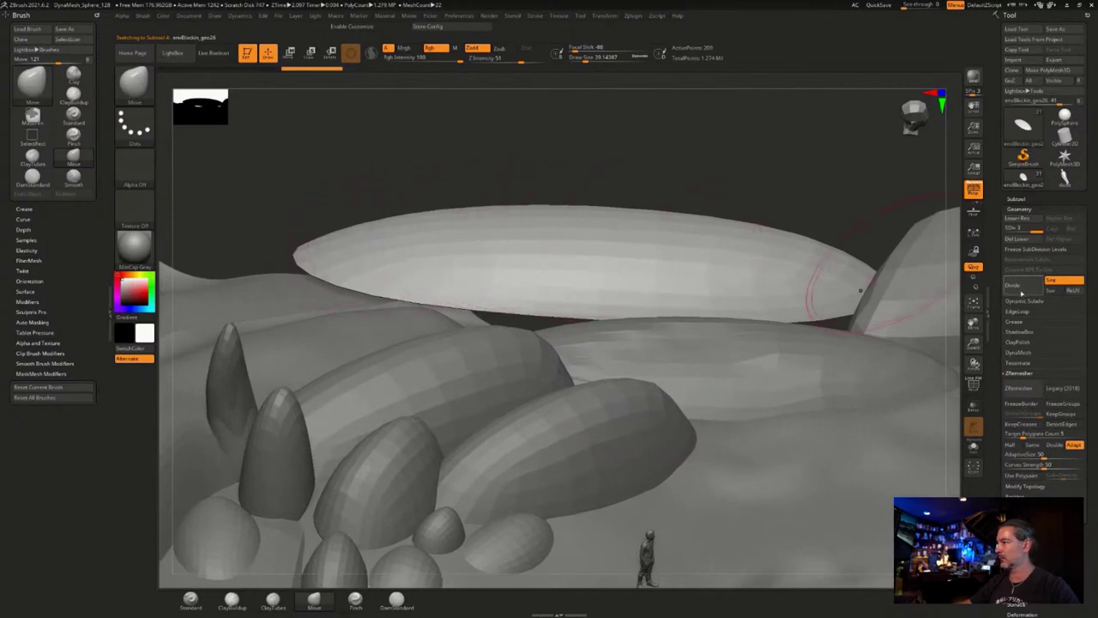
right_drag(696, 180, 695, 185)
key(s)
drag(694, 203, 683, 182)
key(s)
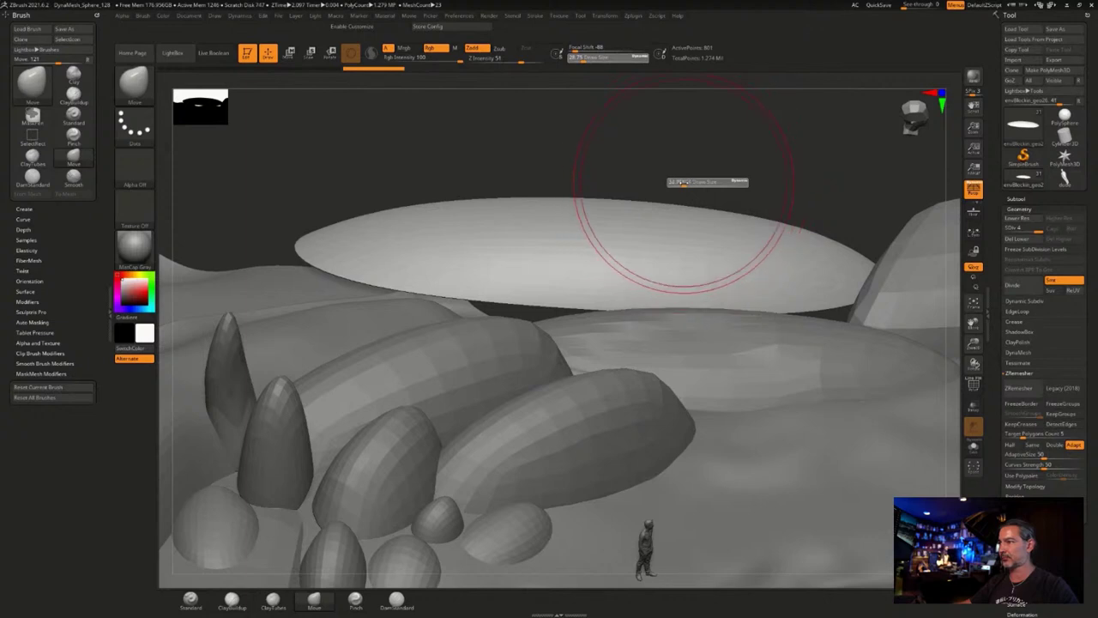
Try to pull the long background rock's tapered end down toward the ground at draw size about 33.
click(578, 49)
drag(575, 49, 582, 49)
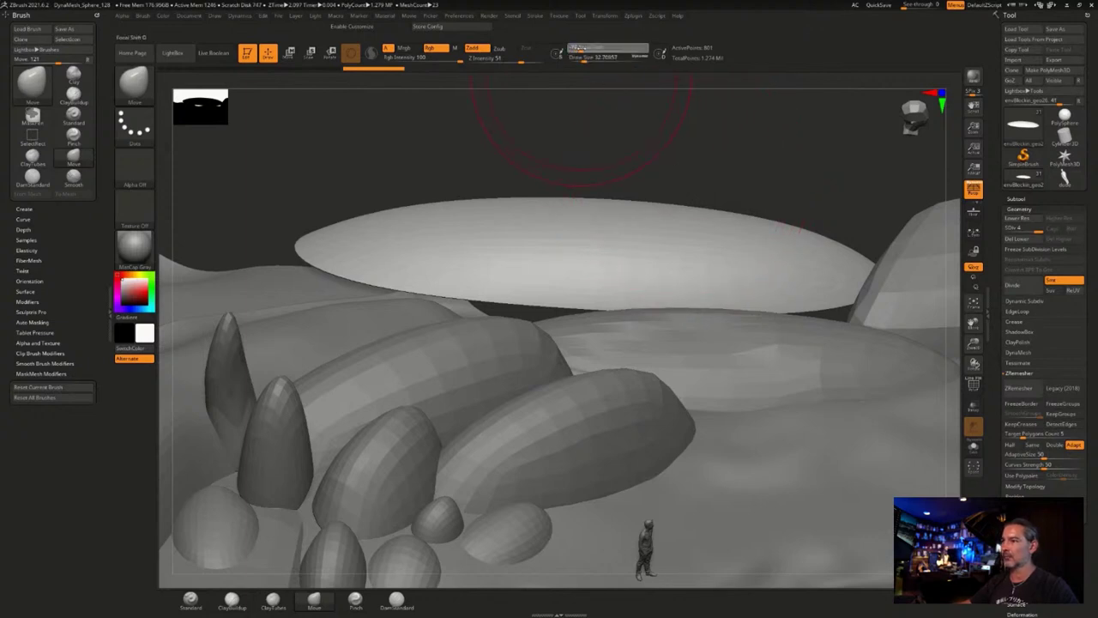
drag(312, 246, 298, 255)
key(s)
drag(298, 254, 274, 303)
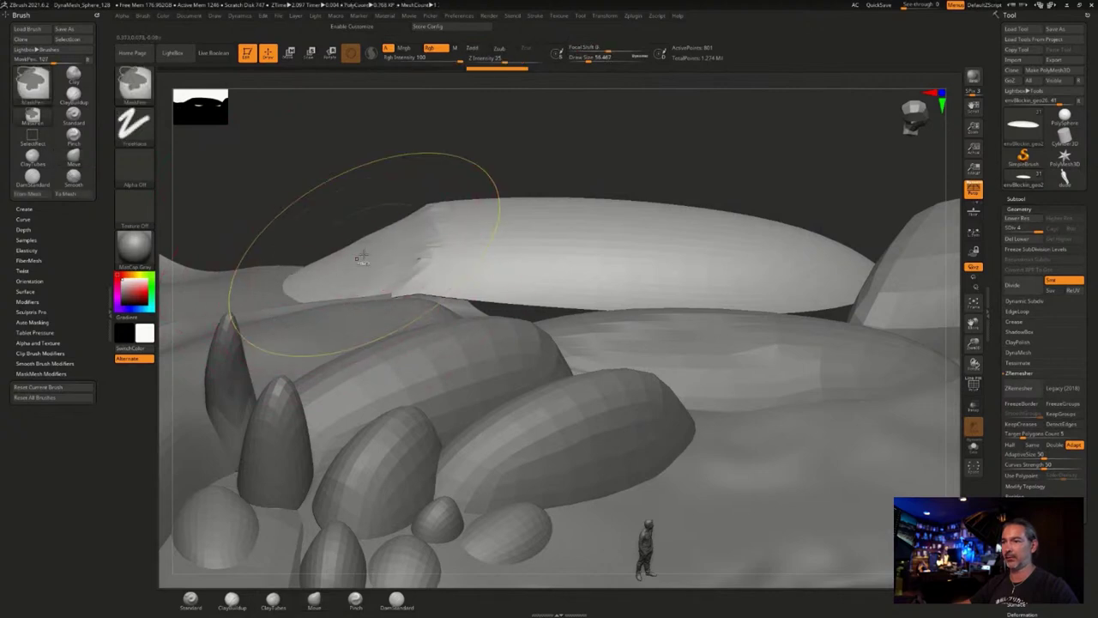
key(ctrl+z)
Subdivide the long background rock to level 5 and reset the Move brush's focal shift to 0.
key(s)
mouse_move(307, 251)
mouse_down()
mouse_move(294, 258)
mouse_move(346, 278)
mouse_move(349, 320)
mouse_up()
click(1015, 285)
key(ctrl+z)
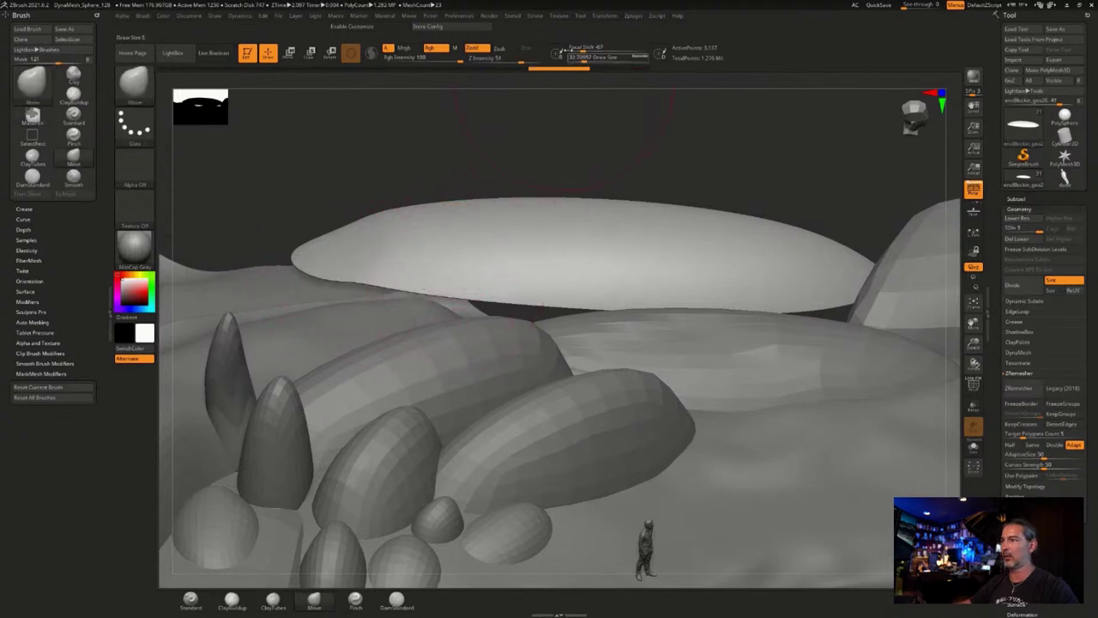
drag(582, 49, 597, 48)
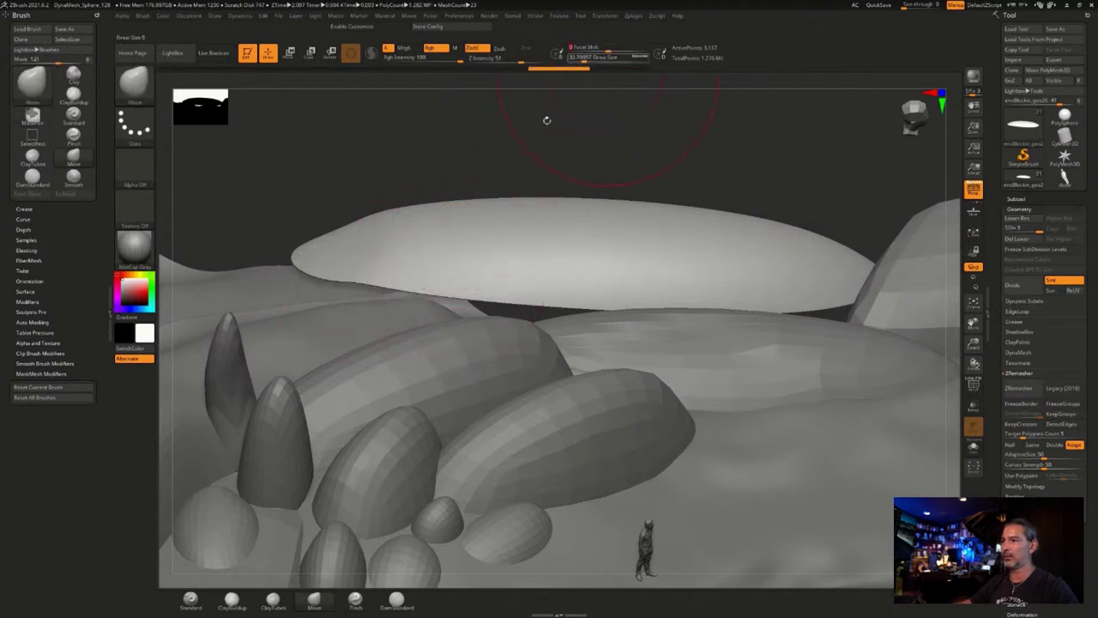
Pull the background rock's underside and tapered end into the ground and raise both its shoulders into humps, setting the draw size to about 51.
mouse_move(343, 276)
mouse_down()
mouse_move(346, 297)
mouse_move(405, 309)
mouse_move(455, 299)
mouse_move(519, 315)
mouse_up()
key(s)
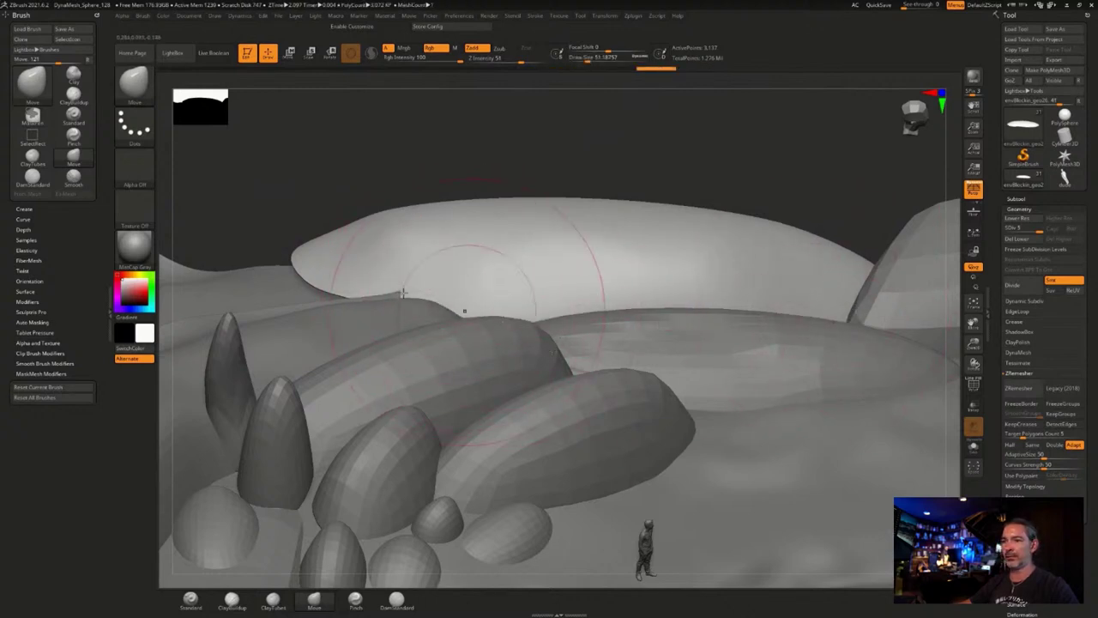
mouse_move(291, 249)
mouse_down()
mouse_move(290, 296)
mouse_move(297, 251)
mouse_move(288, 272)
mouse_up()
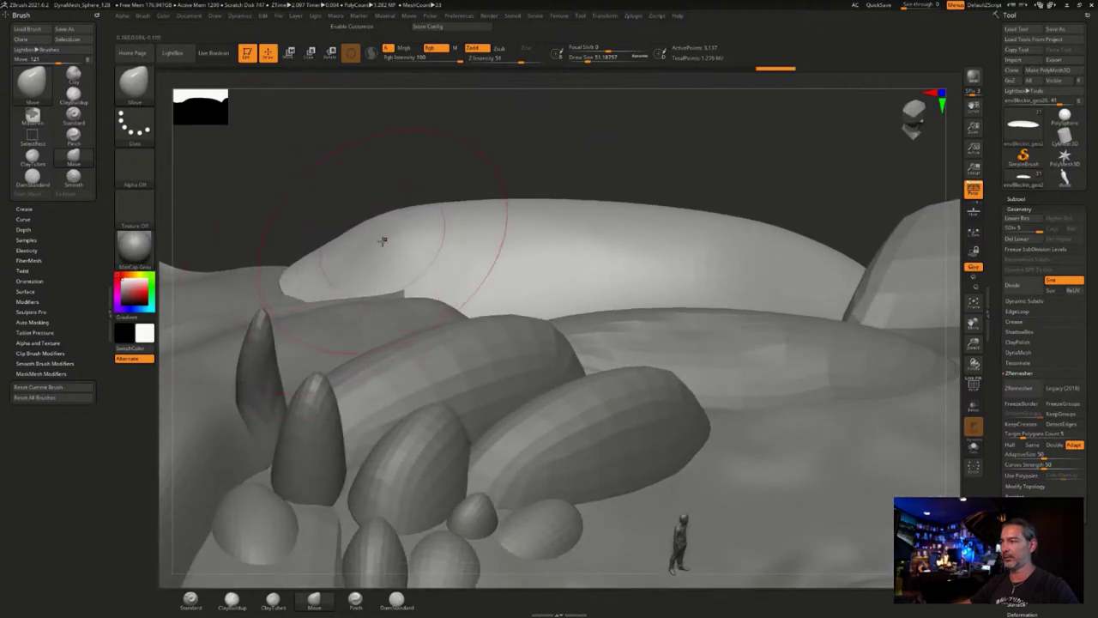
drag(390, 210, 392, 150)
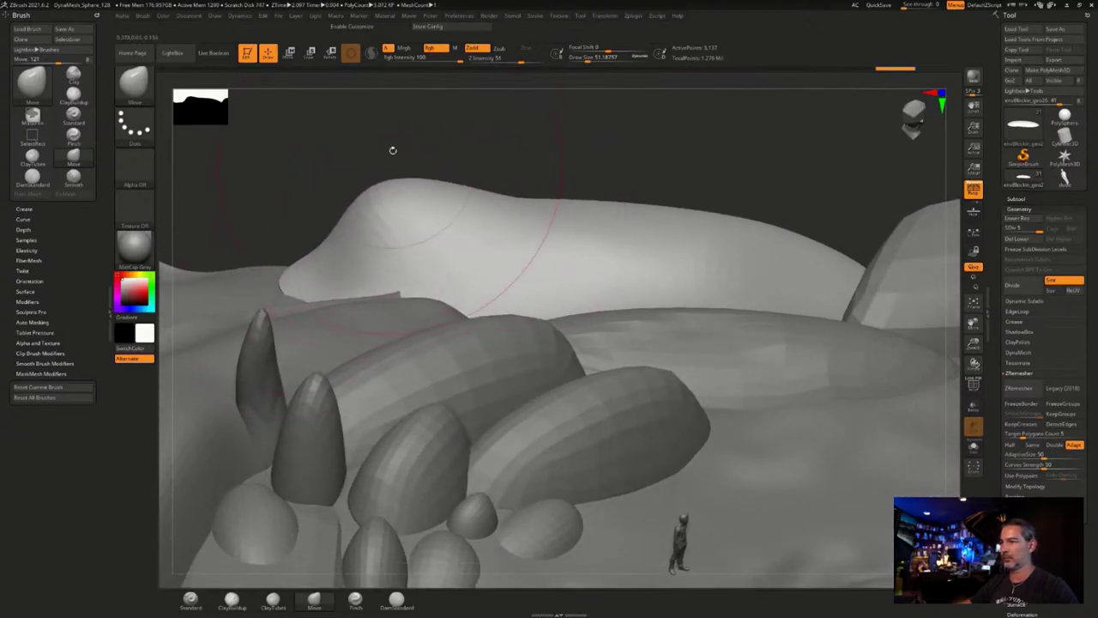
drag(772, 239, 745, 230)
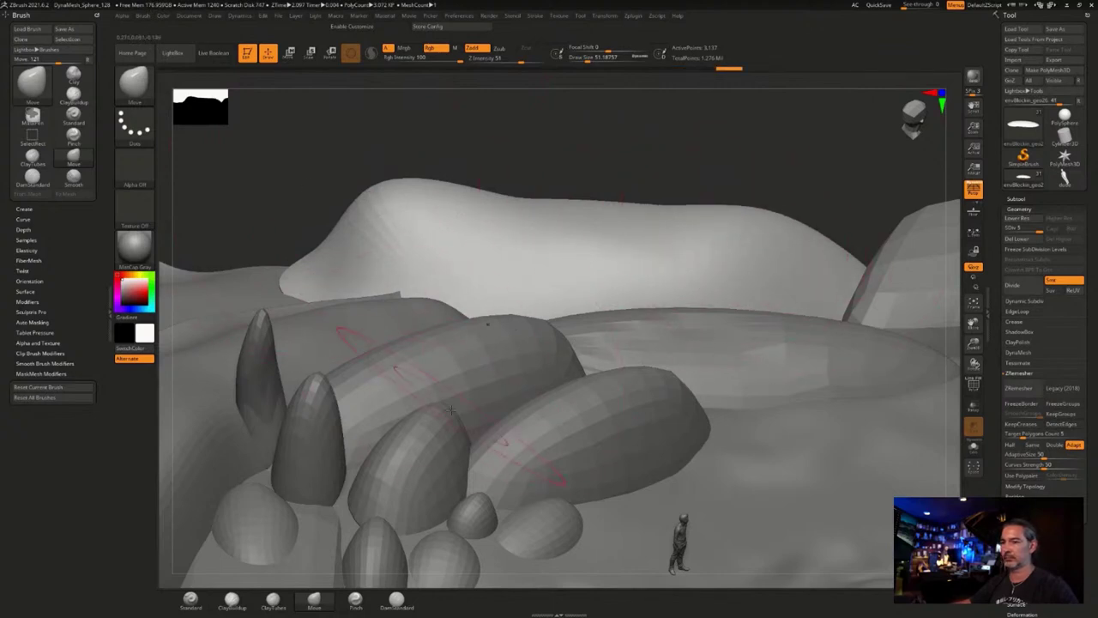
Select the large boulder nearest the scale figure, subdivide it to level 4, and pull its narrow end outward and down at draw size about 51.
alt+click(522, 392)
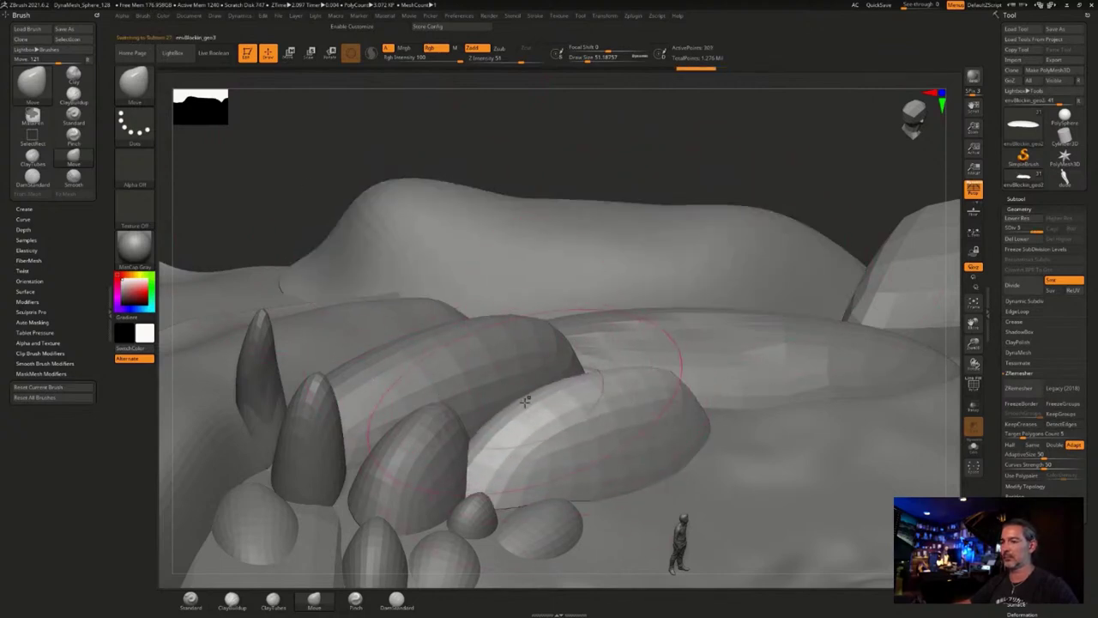
key(ctrl+z)
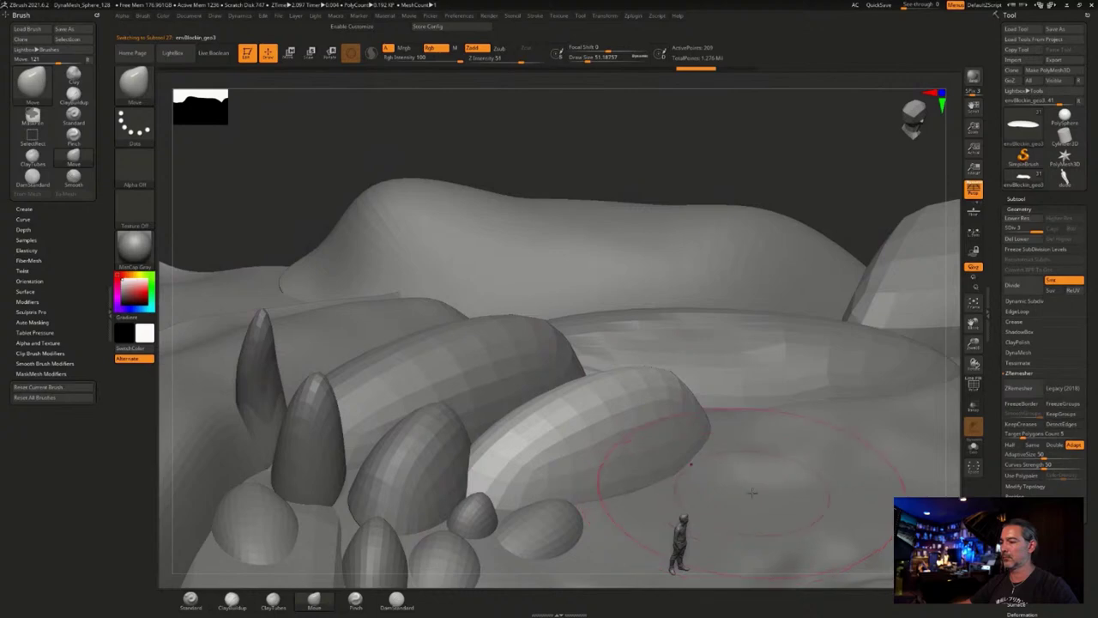
mouse_move(748, 496)
right_down()
mouse_move(733, 500)
mouse_move(734, 483)
mouse_move(719, 506)
mouse_move(703, 488)
mouse_move(592, 498)
mouse_move(634, 461)
right_up()
right_click(635, 461)
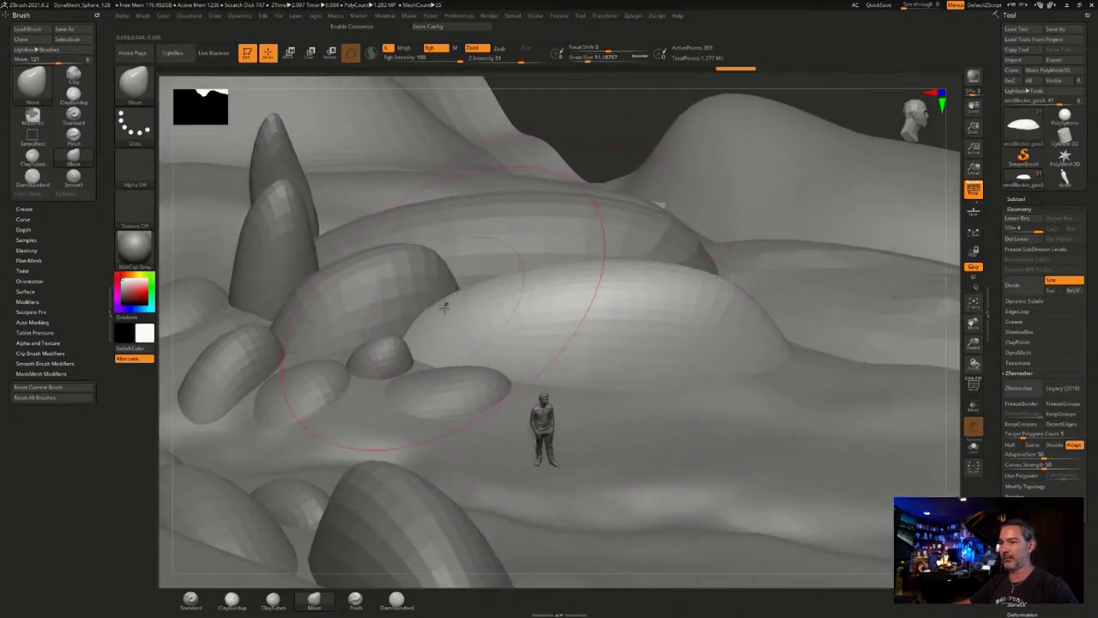
drag(445, 307, 426, 303)
drag(436, 351, 434, 375)
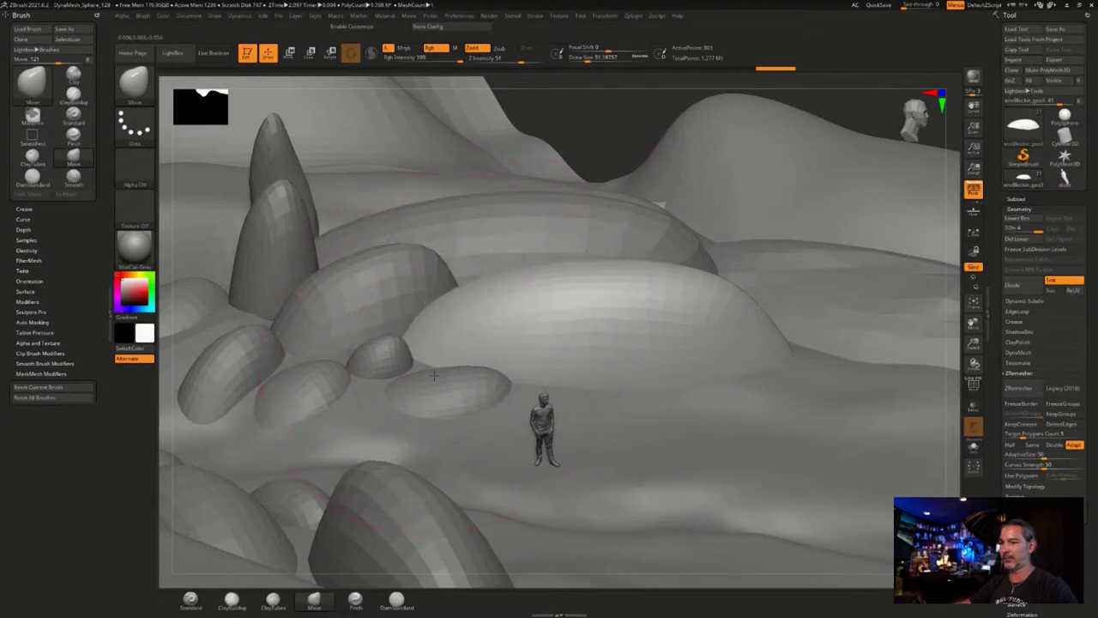
Dip the middle of the large boulder's top and raise its far end into a hump at draw size about 35.
key(s)
drag(493, 321, 488, 321)
mouse_move(547, 281)
mouse_down()
mouse_move(625, 294)
mouse_move(699, 283)
mouse_move(758, 307)
mouse_up()
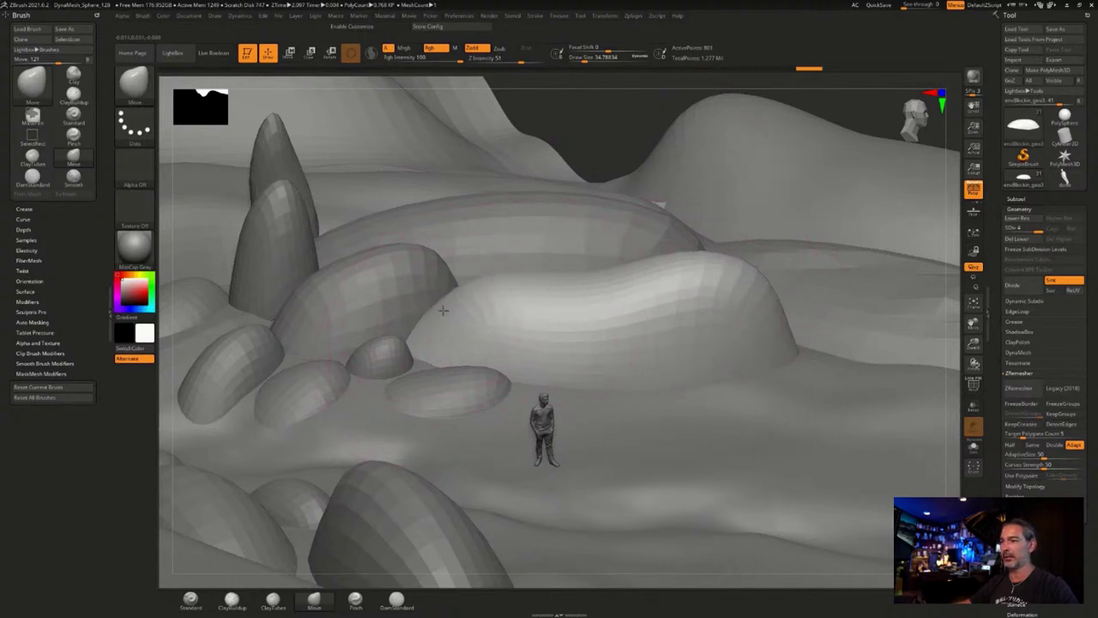
Select the adjacent slanted boulder, subdivide it to level 4, and pull its upper end up and outward while pushing in its back slope.
alt+click(385, 276)
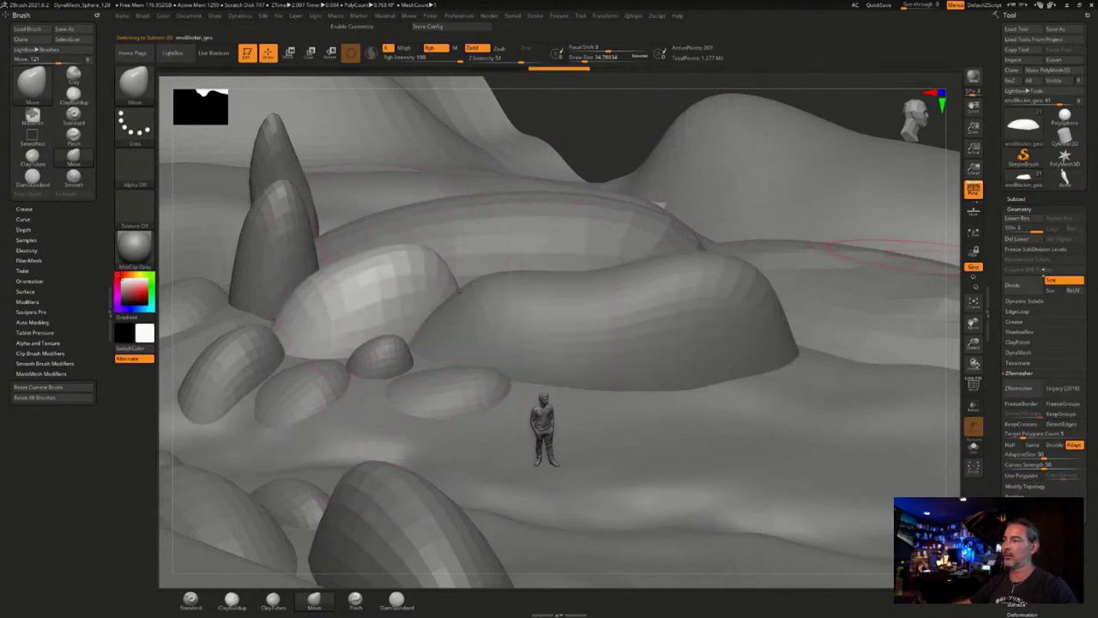
drag(432, 243, 444, 233)
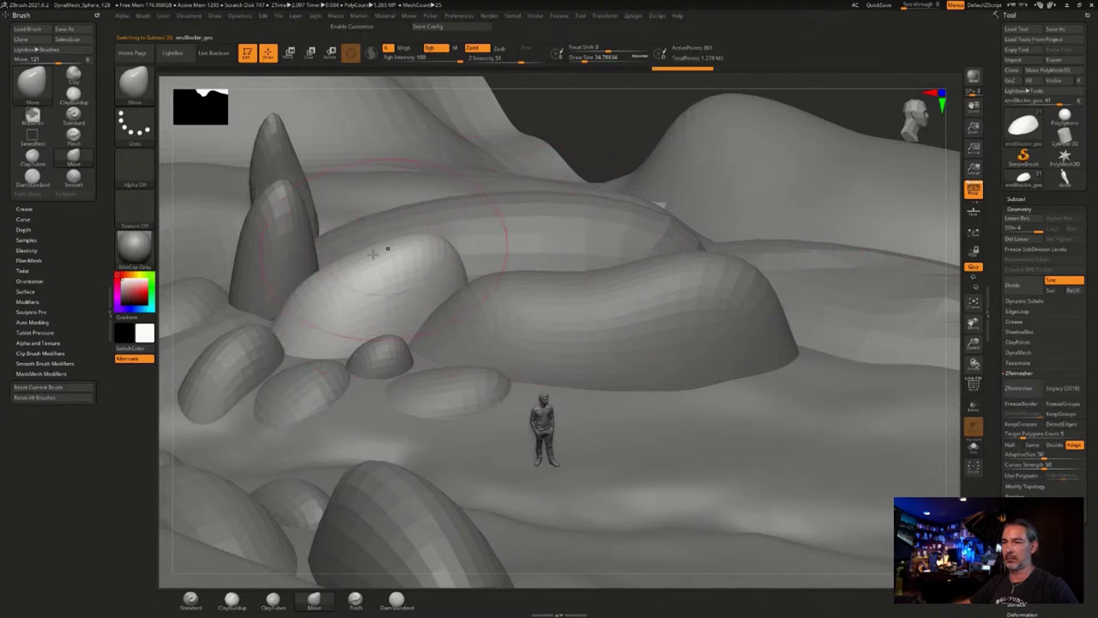
drag(376, 250, 386, 269)
drag(304, 287, 319, 300)
drag(438, 263, 463, 266)
Select the flat oval rock beside the scale figure, subdivide it to level 4, and raise its end nearest the figure, finishing at draw size about 8.4.
alt+right_drag(608, 430, 770, 403)
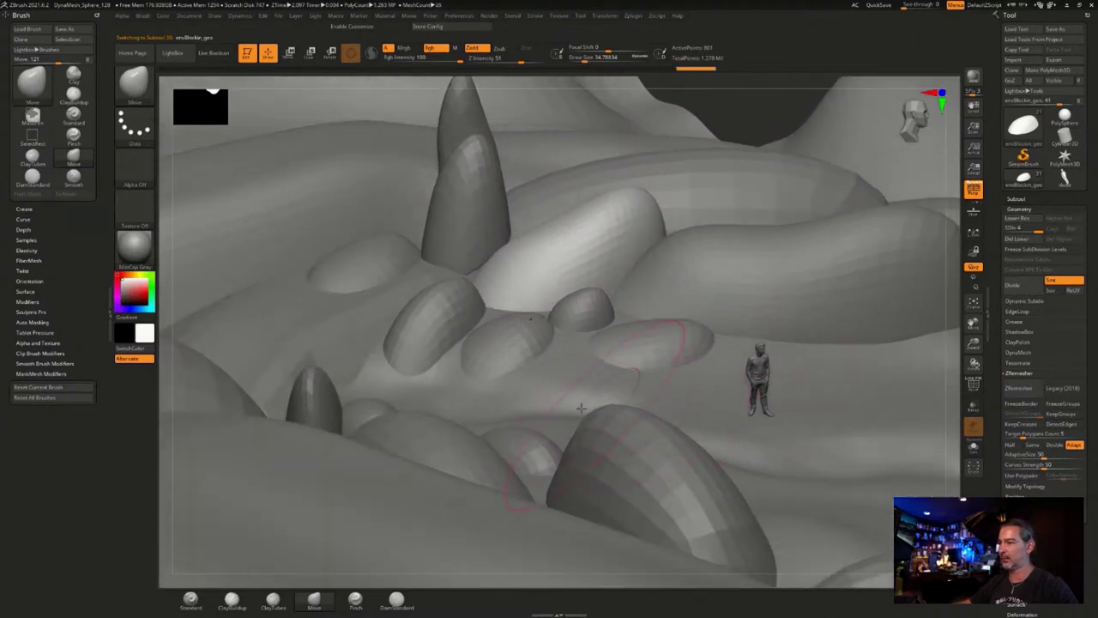
right_drag(581, 408, 613, 349)
alt+click(613, 334)
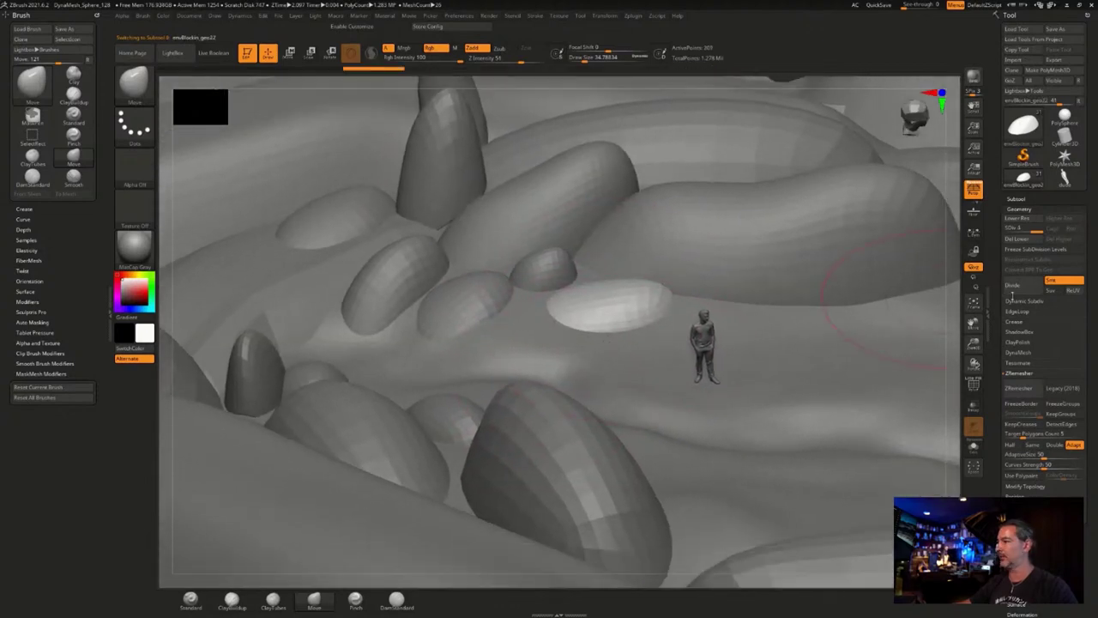
ctrl+right_drag(584, 399, 593, 401)
alt+right_drag(650, 362, 598, 380)
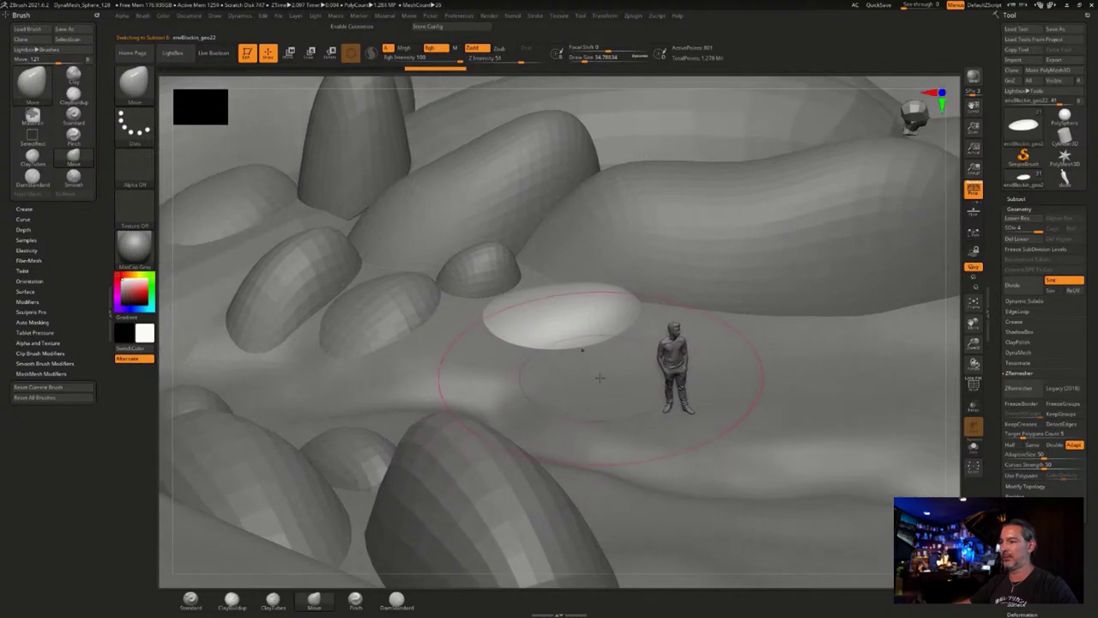
key(s)
drag(604, 374, 598, 379)
mouse_move(595, 400)
right_down()
mouse_move(588, 407)
mouse_move(624, 297)
right_up()
drag(608, 317, 620, 279)
key(s)
drag(608, 337, 598, 337)
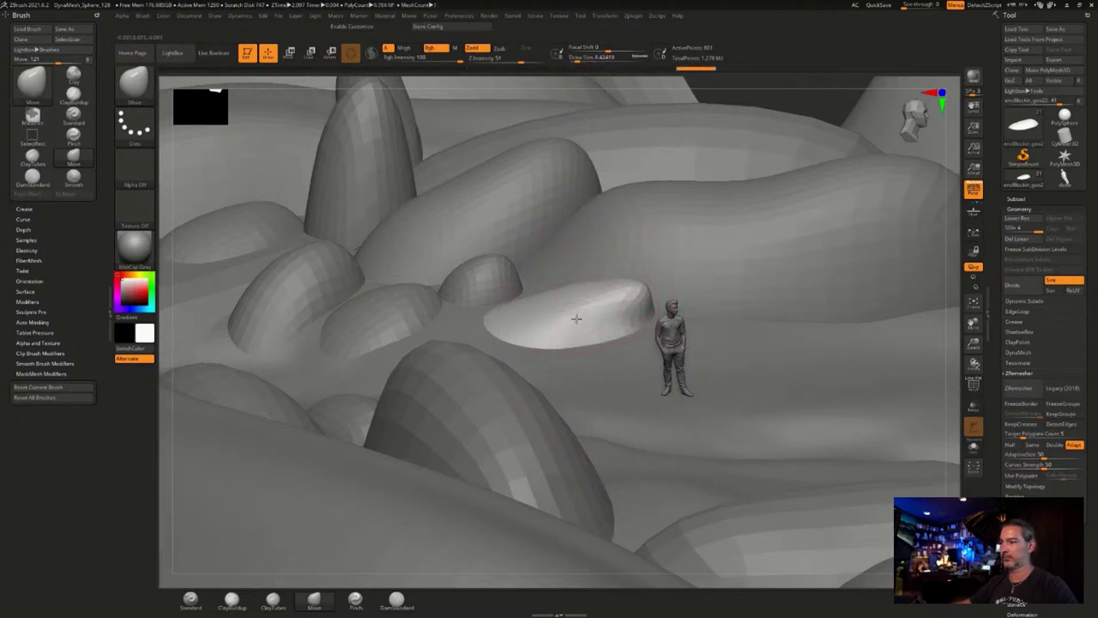
Select the small round rock behind the oval one, subdivide it to level 4, and pull its top up and sideways, enlarging the draw size to about 32.
right_drag(571, 417, 602, 396)
right_drag(560, 359, 614, 288)
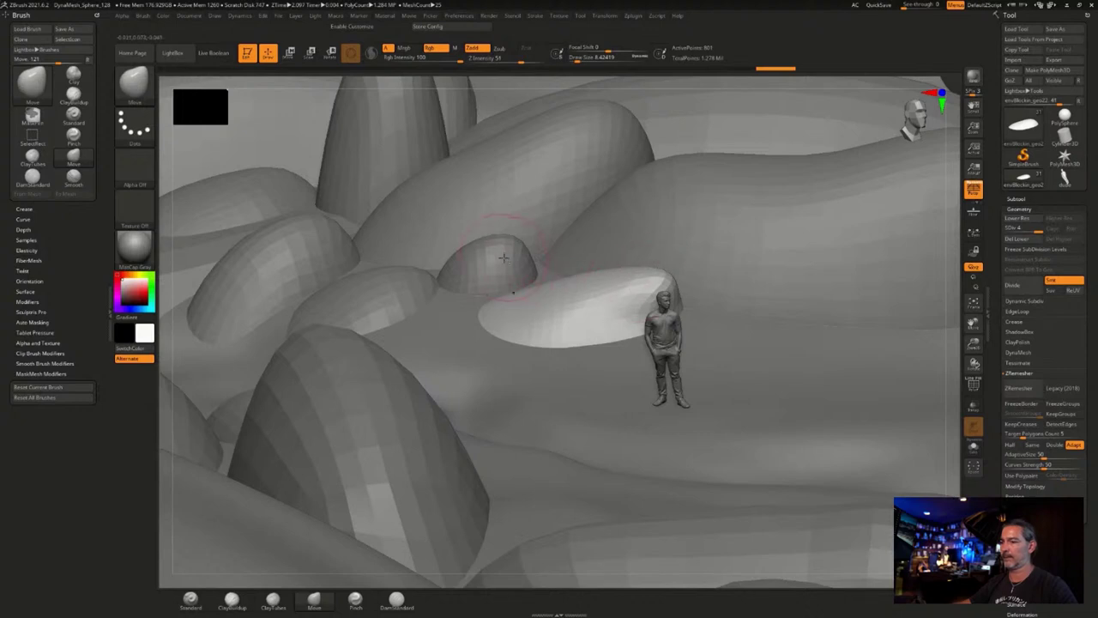
alt+click(503, 257)
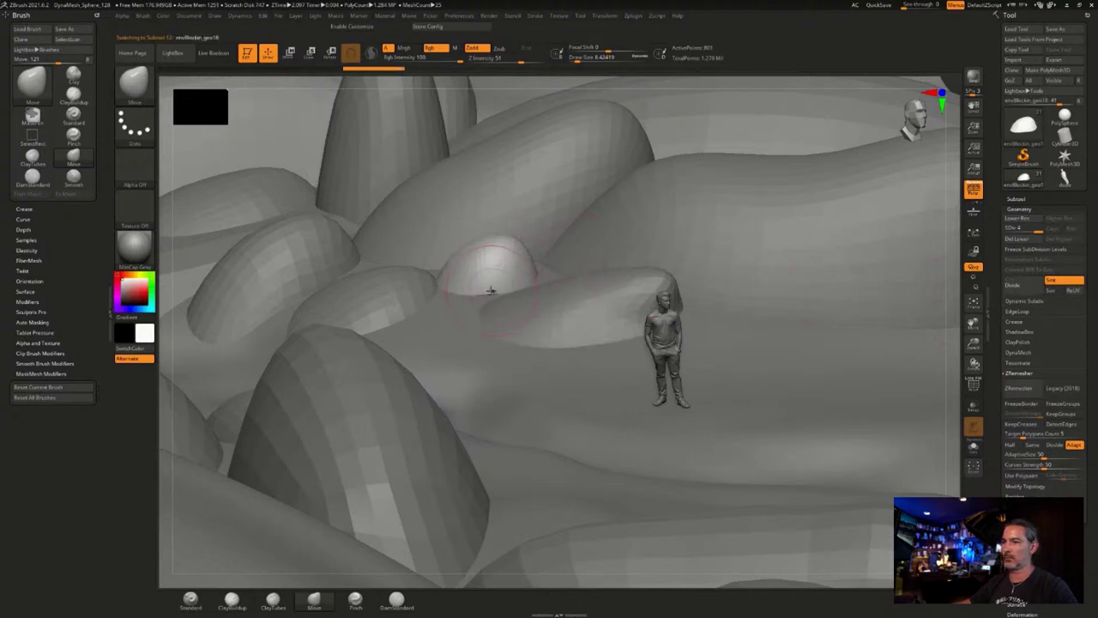
drag(475, 248, 527, 240)
key(s)
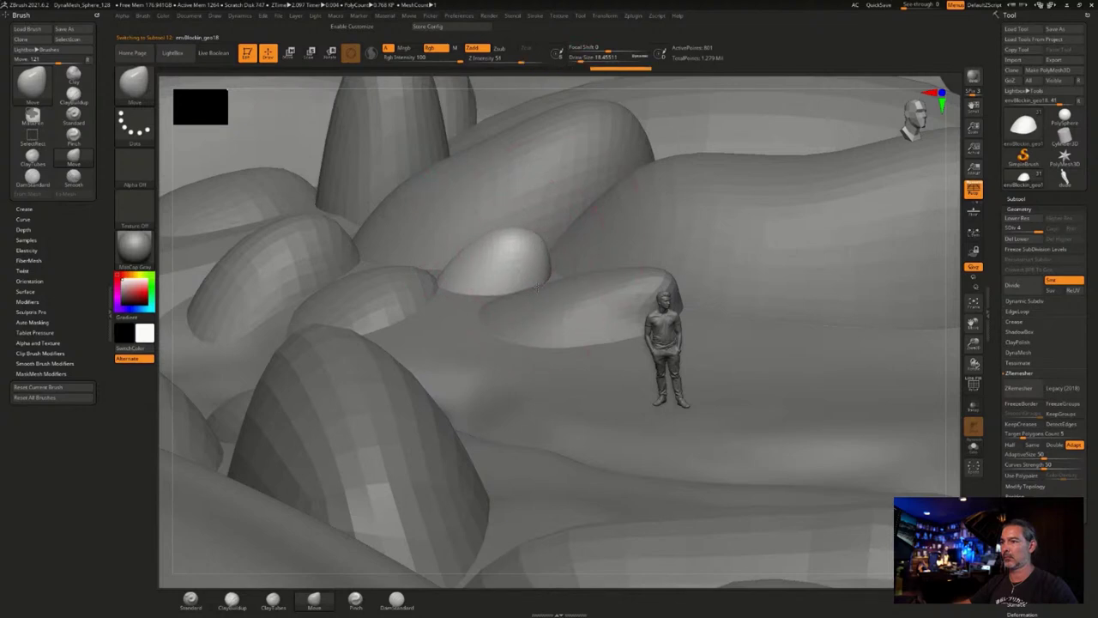
key(s)
mouse_move(549, 249)
mouse_down()
mouse_move(520, 242)
mouse_move(542, 244)
mouse_up()
key(s)
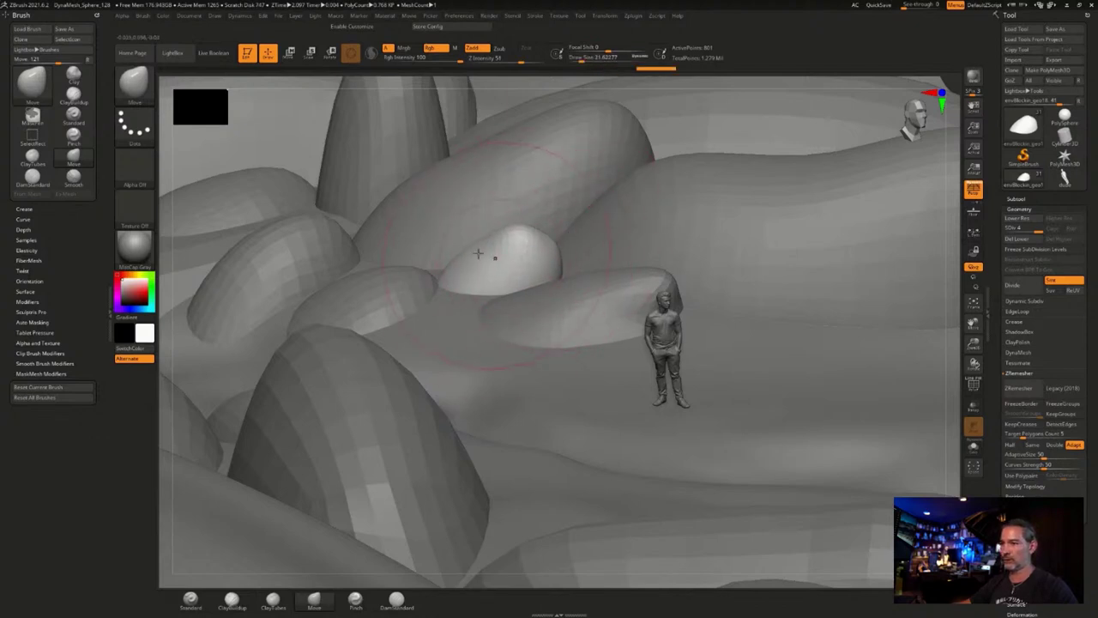
Nudge the near slope of the small round rock behind the oval one inward, reducing the draw size to about 20.
drag(478, 254, 490, 261)
key(s)
drag(518, 249, 496, 258)
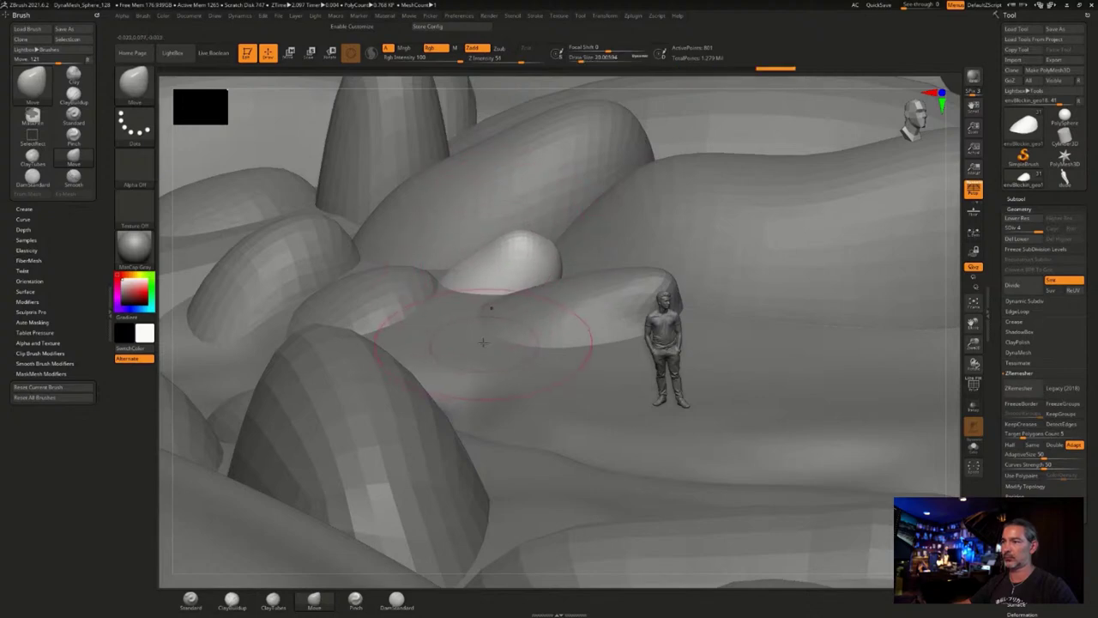
Select the low oval rock beside the small round one, turn on preview ambient occlusion, and adjust the occlusion intensity.
mouse_move(482, 341)
right_down()
mouse_move(512, 309)
mouse_move(534, 322)
mouse_move(601, 254)
mouse_move(584, 305)
right_up()
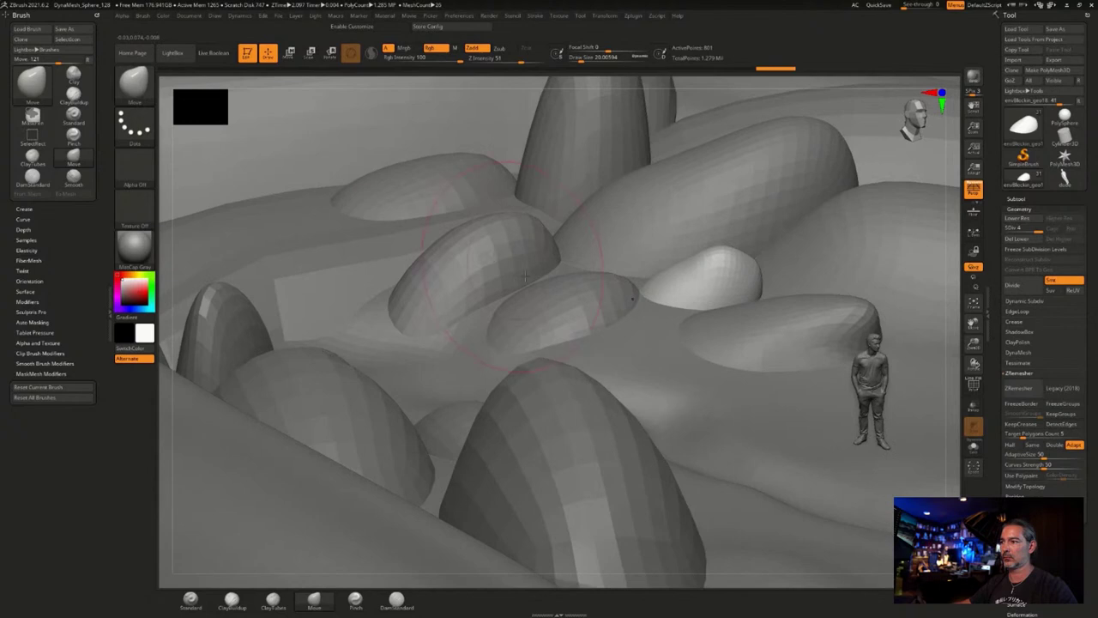
alt+click(583, 304)
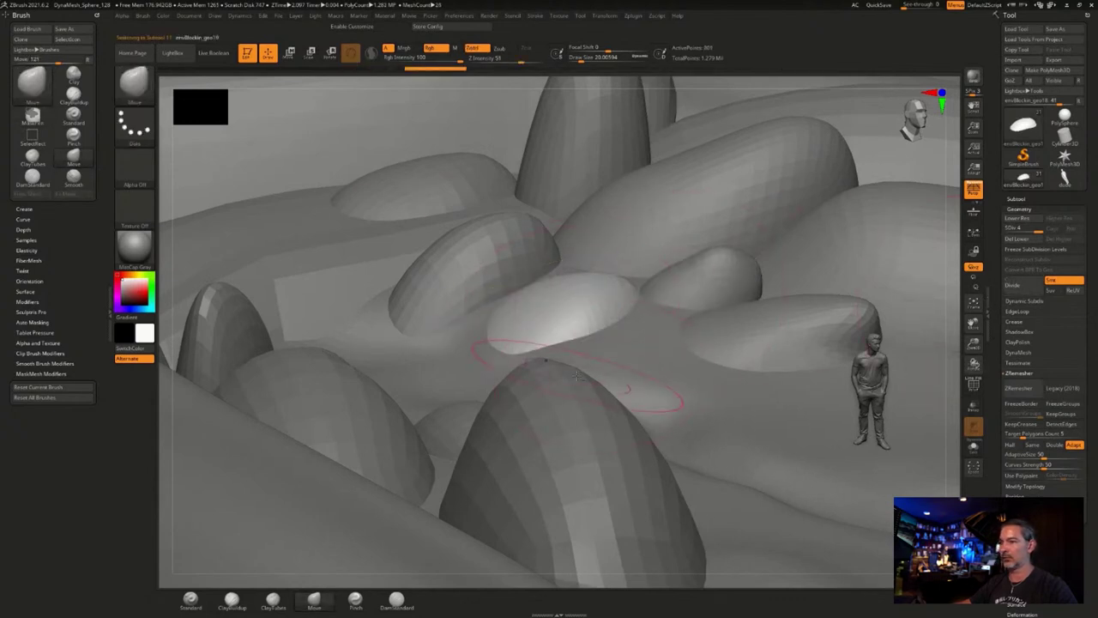
mouse_move(598, 330)
alt+right_down()
mouse_move(583, 320)
mouse_move(522, 362)
mouse_move(598, 356)
mouse_move(617, 274)
alt+right_up()
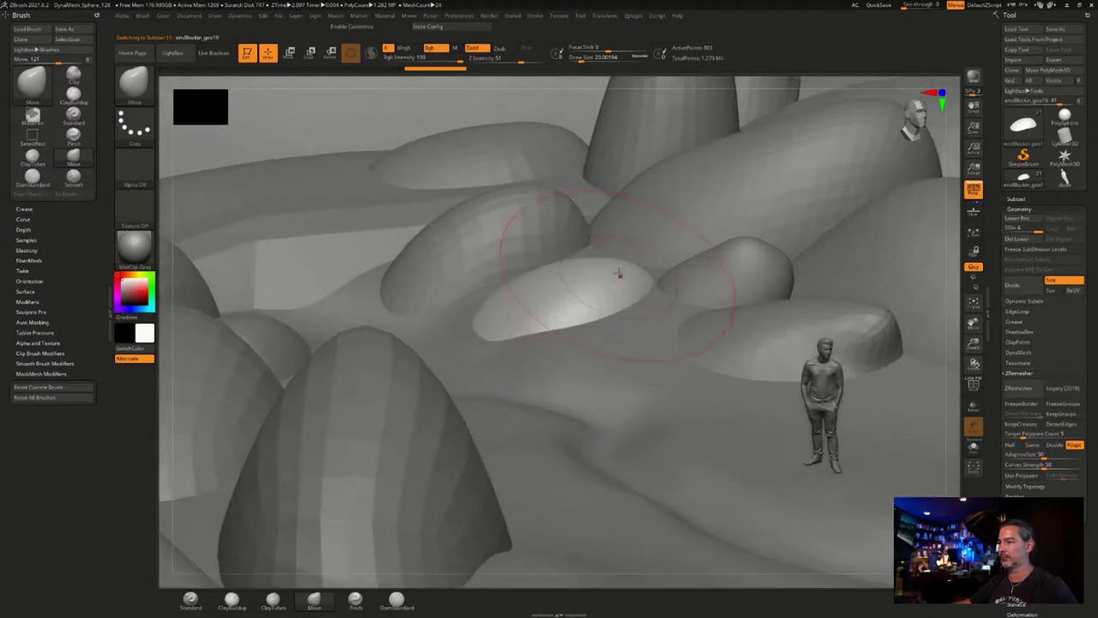
click(487, 16)
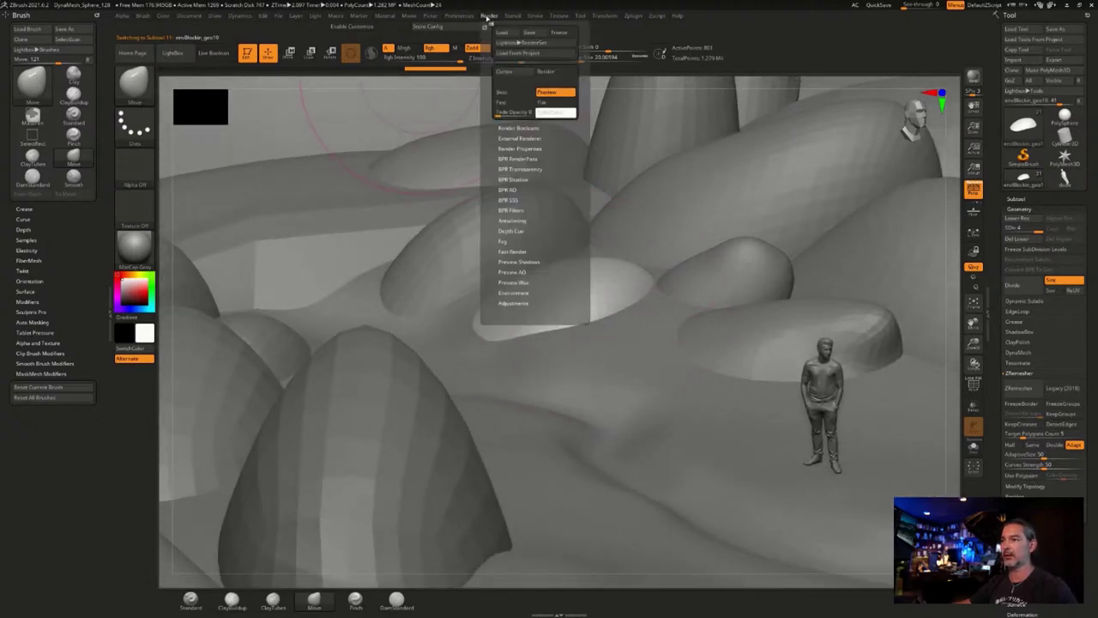
click(514, 272)
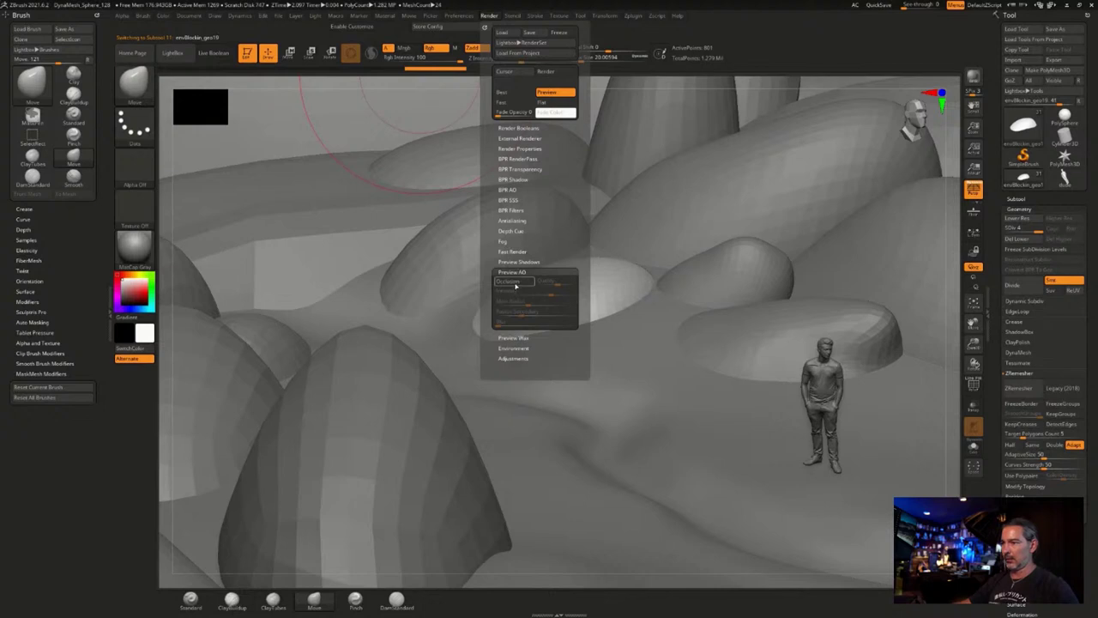
click(513, 282)
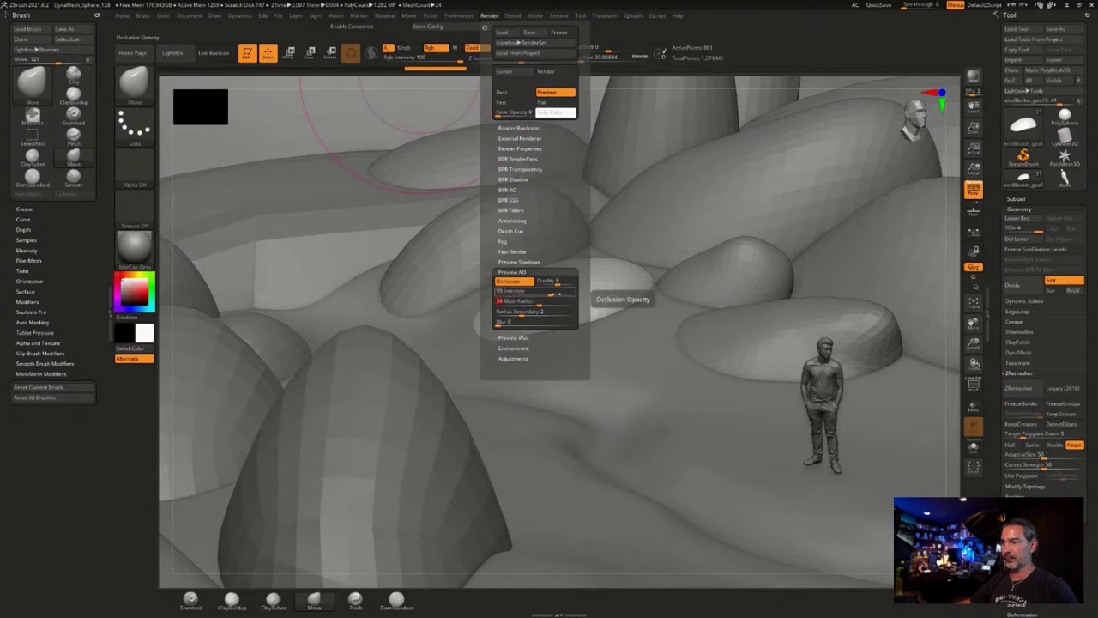
drag(541, 292, 562, 292)
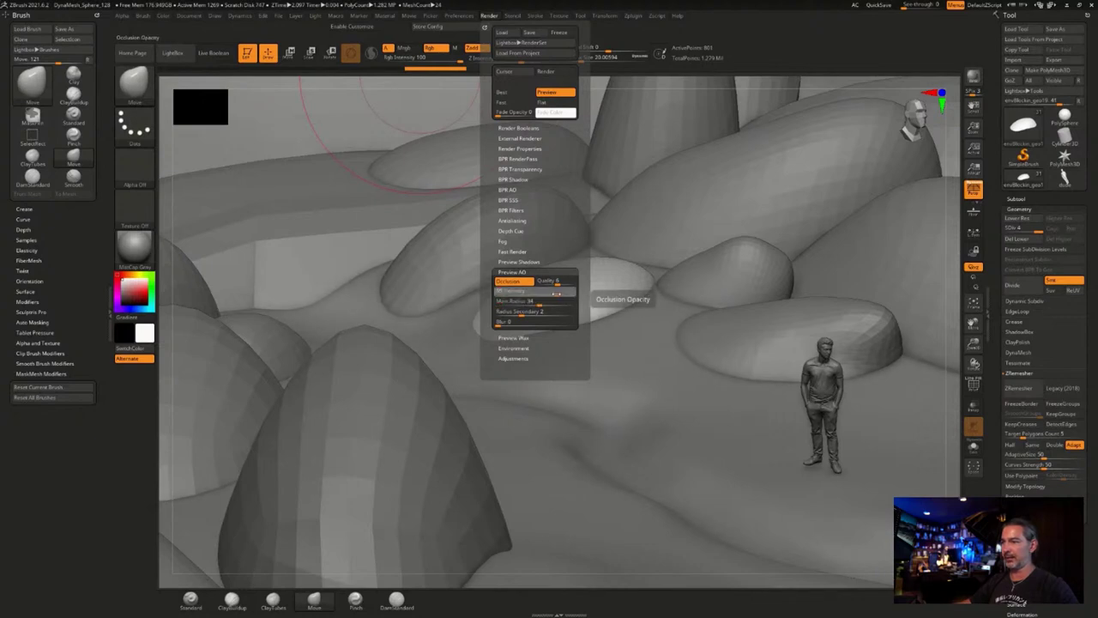
drag(556, 295, 555, 295)
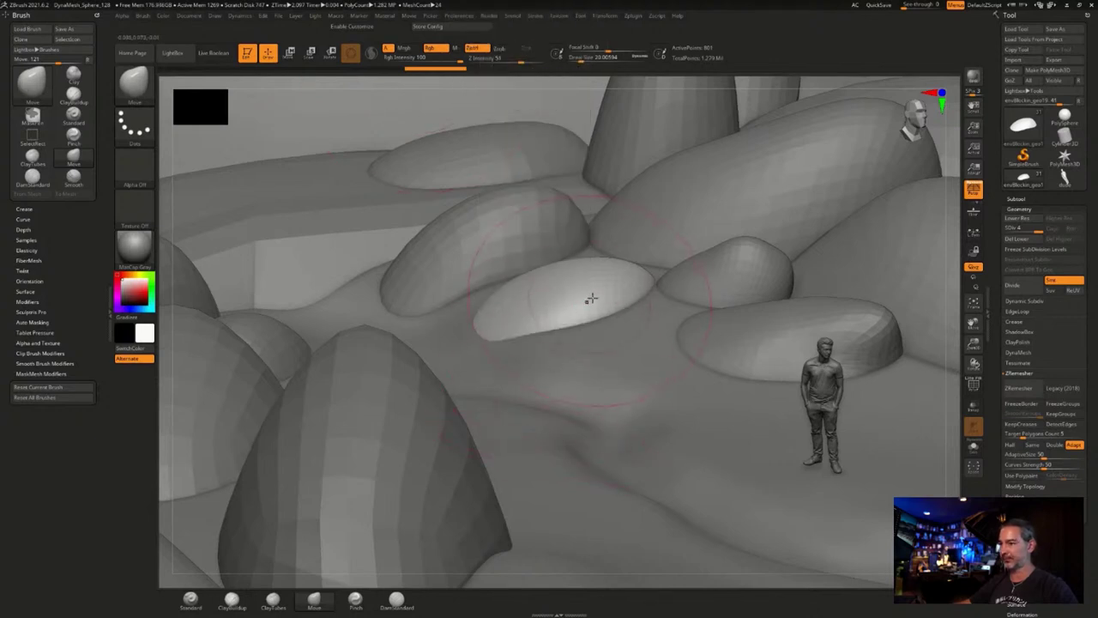
Subdivide the low oval rock to level 5 and raise its end nearest the small round rock into a rounded hump at a smaller draw size.
click(1012, 286)
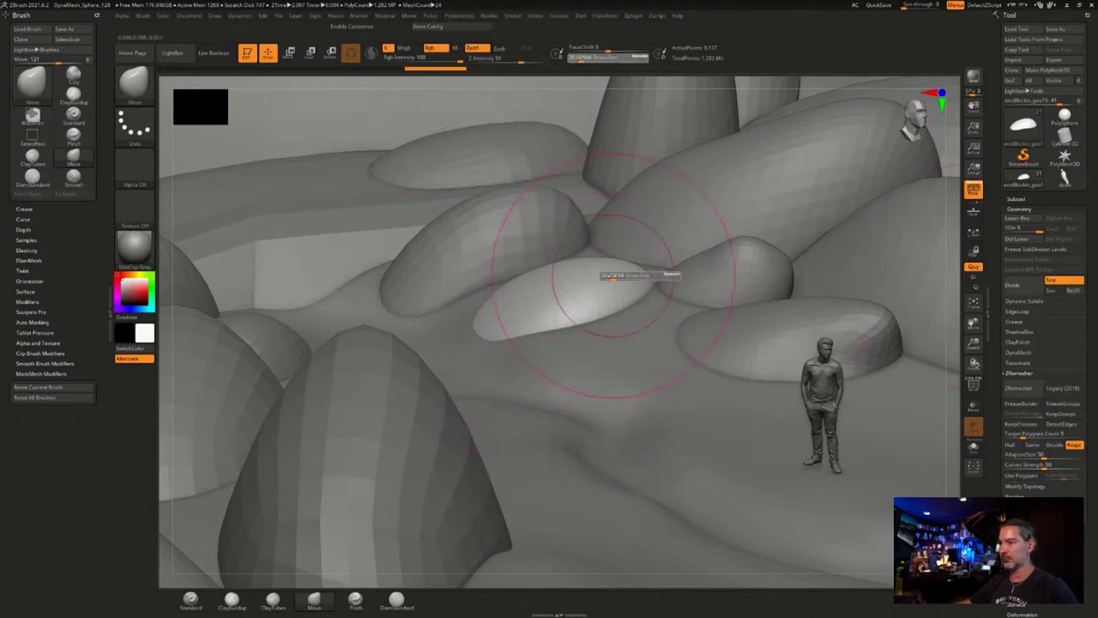
mouse_move(618, 253)
mouse_down()
mouse_move(615, 244)
mouse_move(516, 300)
mouse_move(512, 253)
mouse_up()
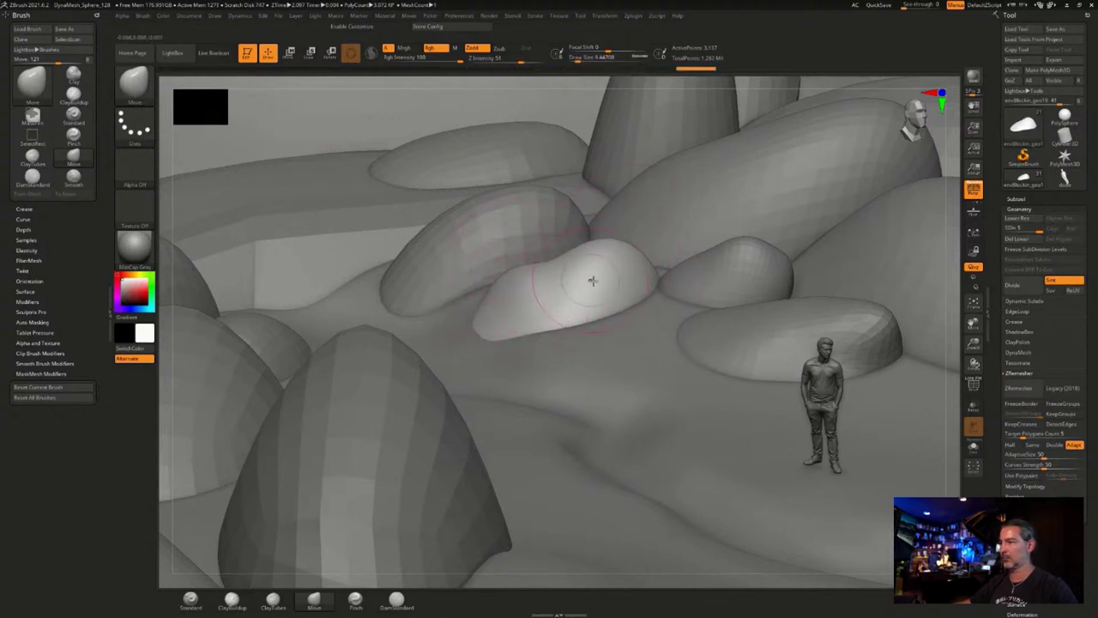
alt+right_drag(640, 306, 673, 329)
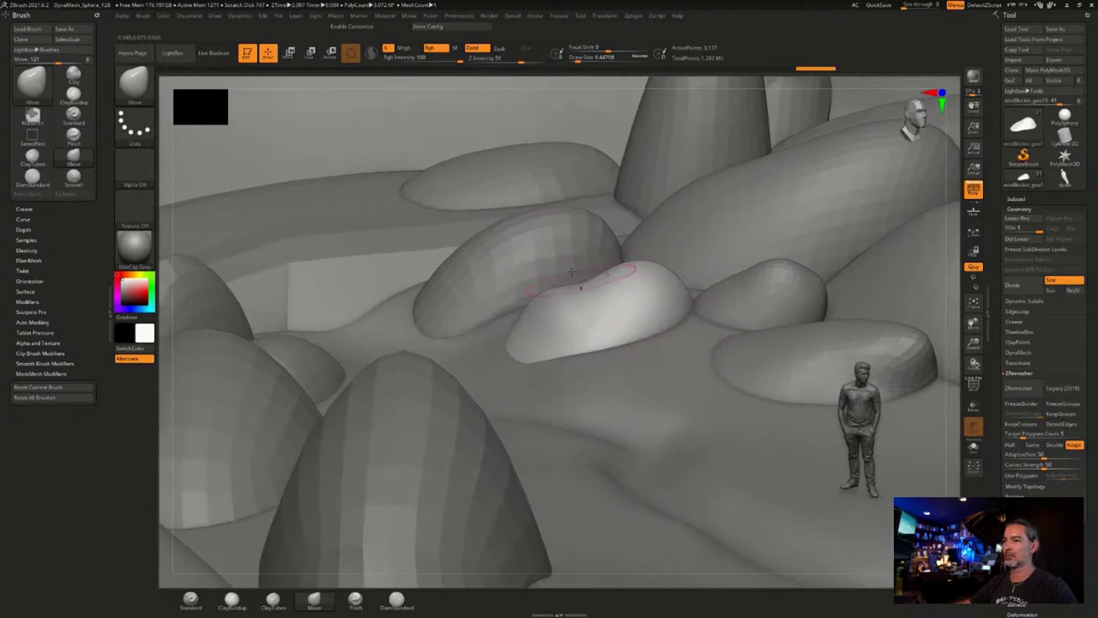
Select the larger rock directly behind, subdivide it to level 5, and reshape its upper end and back slope at draw size about 14.
alt+click(539, 234)
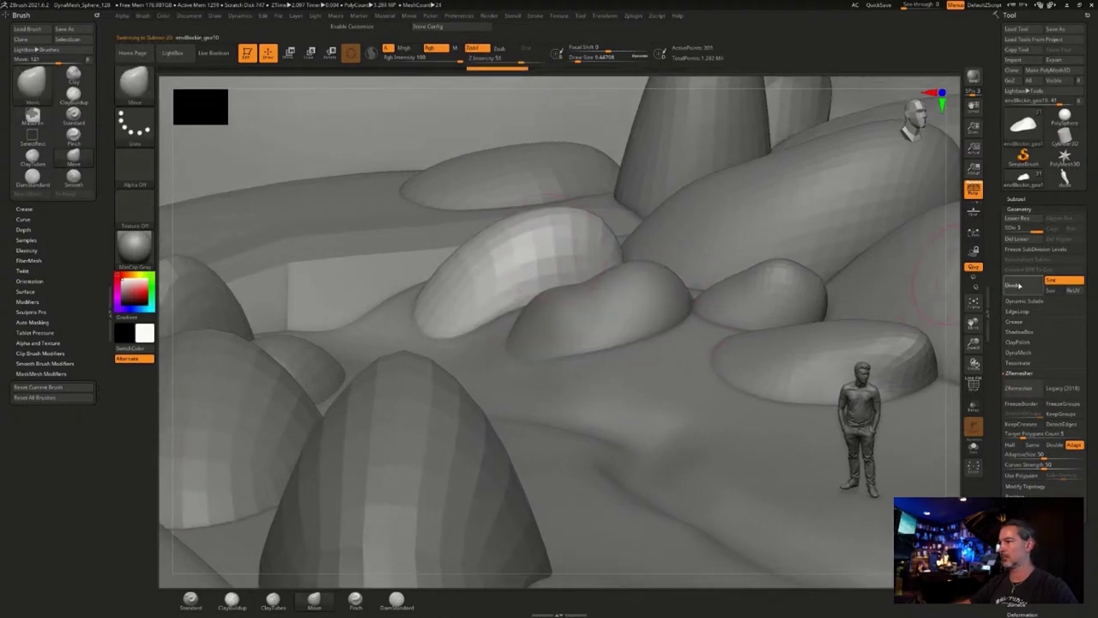
click(1017, 286)
key(s)
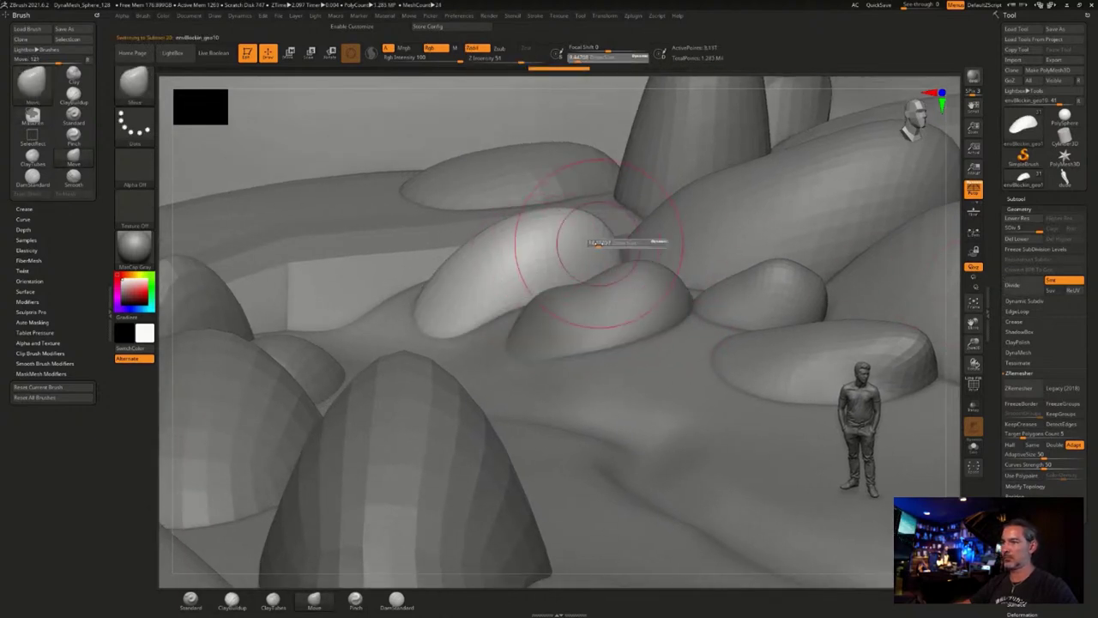
drag(598, 241, 601, 266)
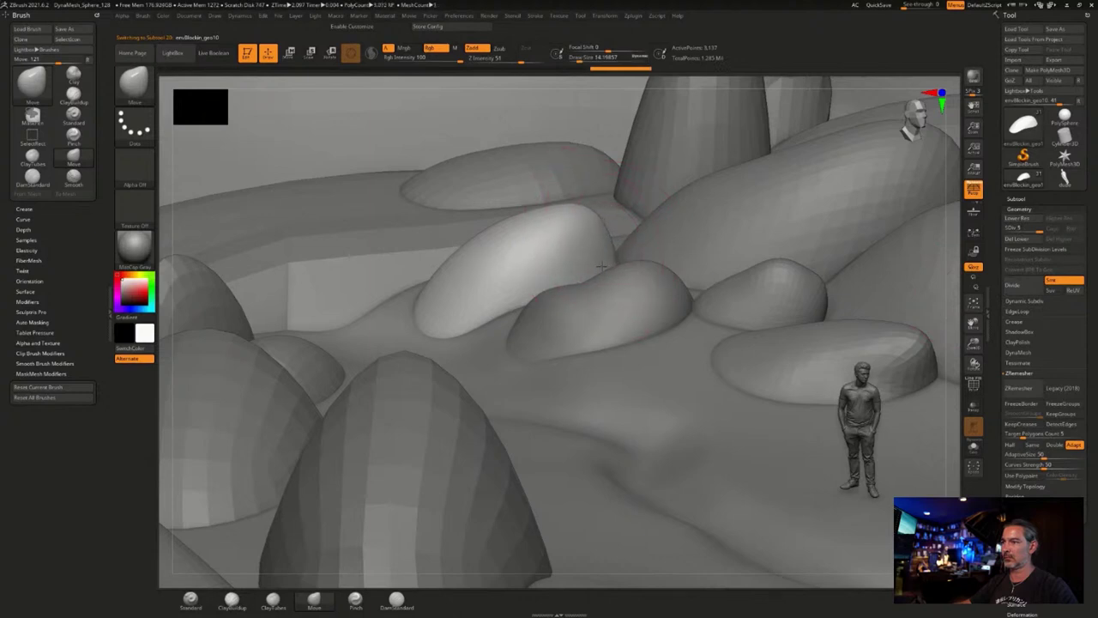
drag(482, 246, 466, 229)
alt+right_drag(631, 327, 674, 353)
Select the flat rock in the background, subdivide it to level 4, and pull its end nearest the tall spire up into a hump.
alt+click(566, 206)
alt+right_drag(559, 210, 548, 278)
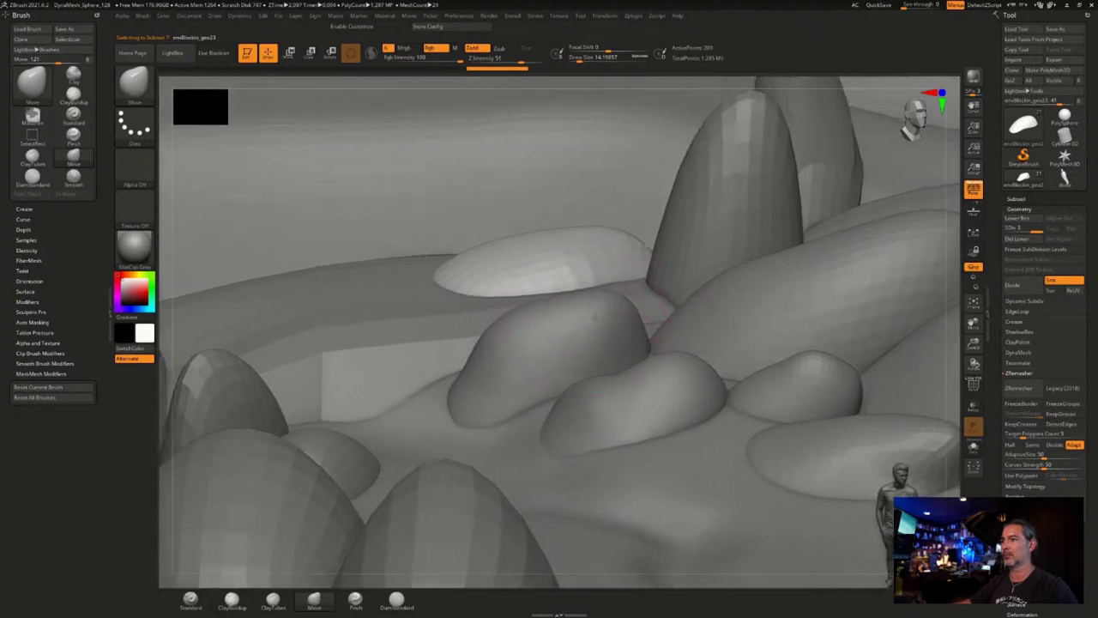
right_drag(404, 338, 388, 273)
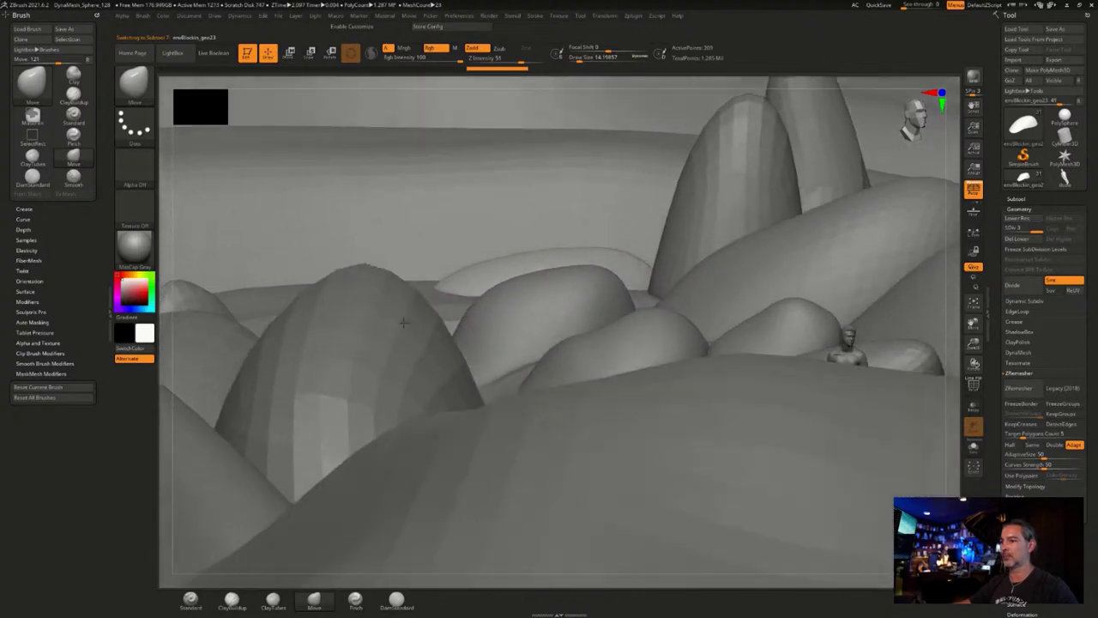
right_drag(601, 335, 557, 313)
key(space)
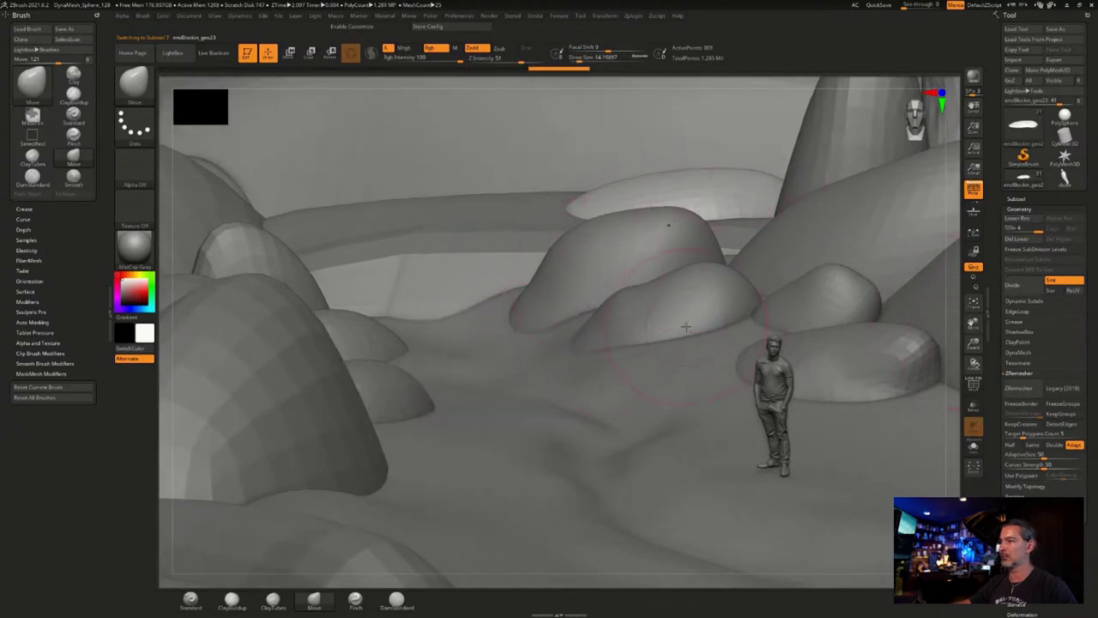
right_drag(699, 324, 652, 344)
drag(689, 219, 728, 155)
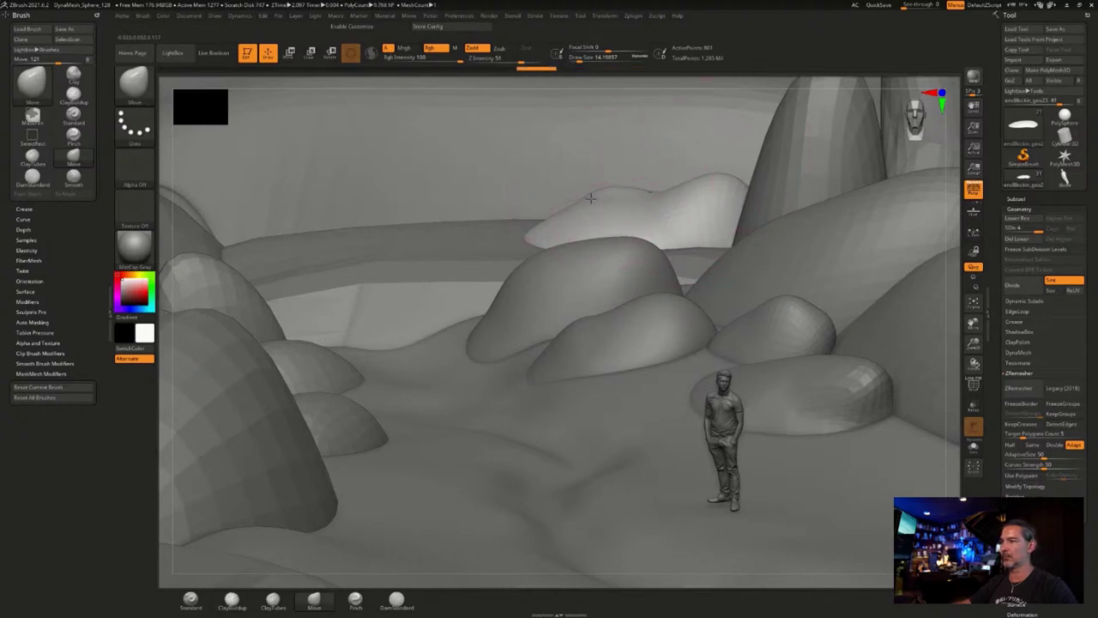
Raise the flat background rock's other half with a larger brush and refine its lower edge at draw size about 10.5.
key(s)
drag(597, 220, 603, 188)
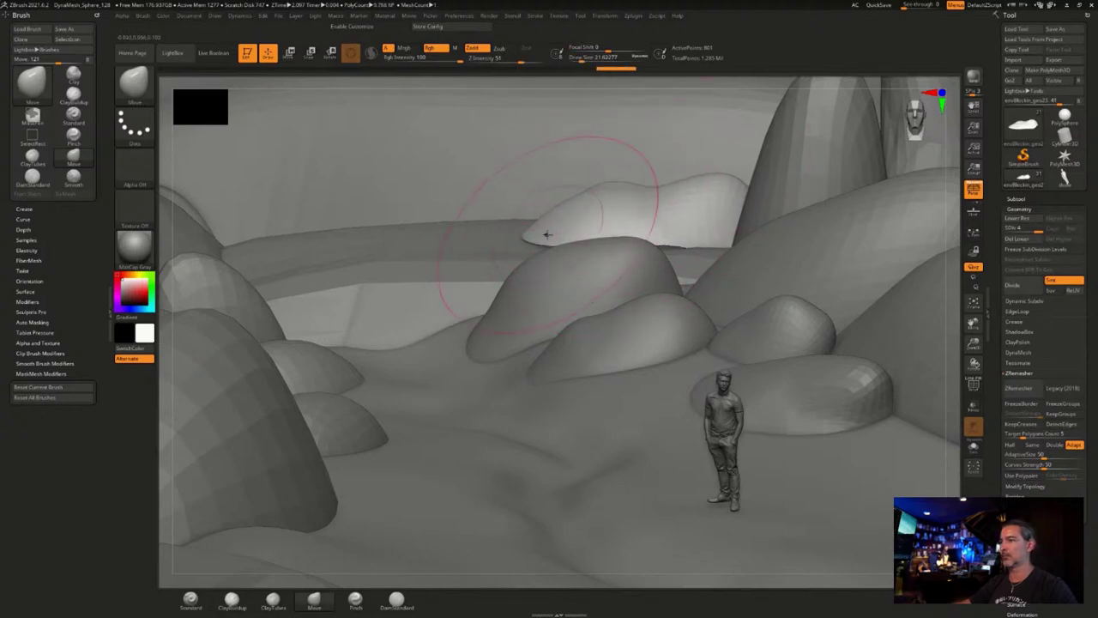
key(s)
drag(548, 236, 525, 245)
drag(603, 243, 660, 244)
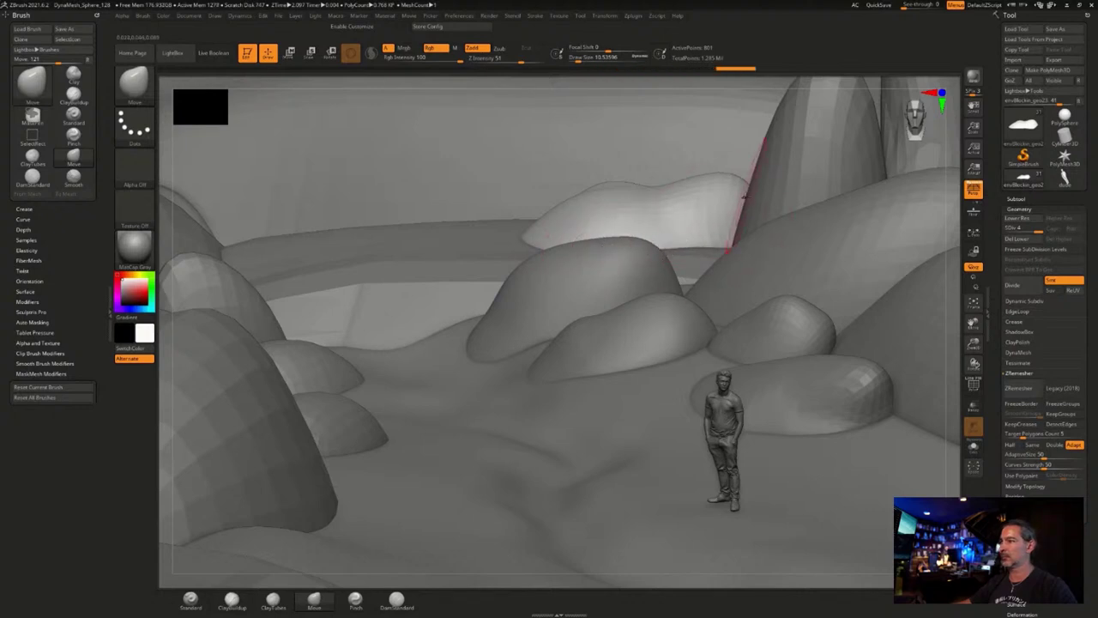
Select the shorter spire rock, subdivide it to level 4, and lean its top toward the taller spire while pushing in the side below.
alt+right_drag(771, 214, 701, 312)
alt+click(675, 207)
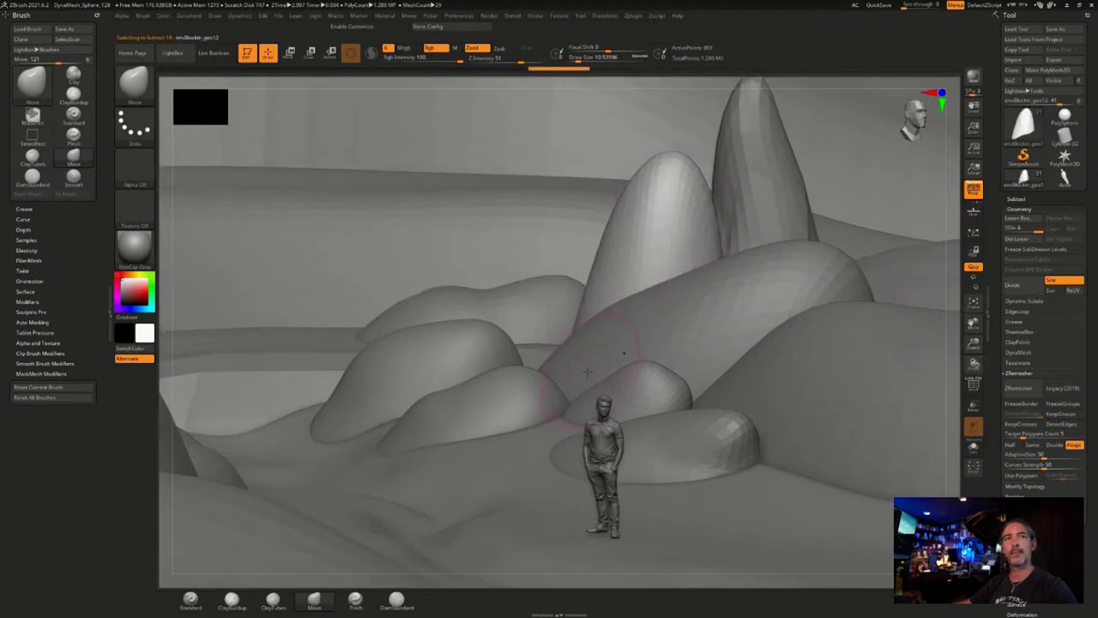
right_drag(490, 288, 487, 288)
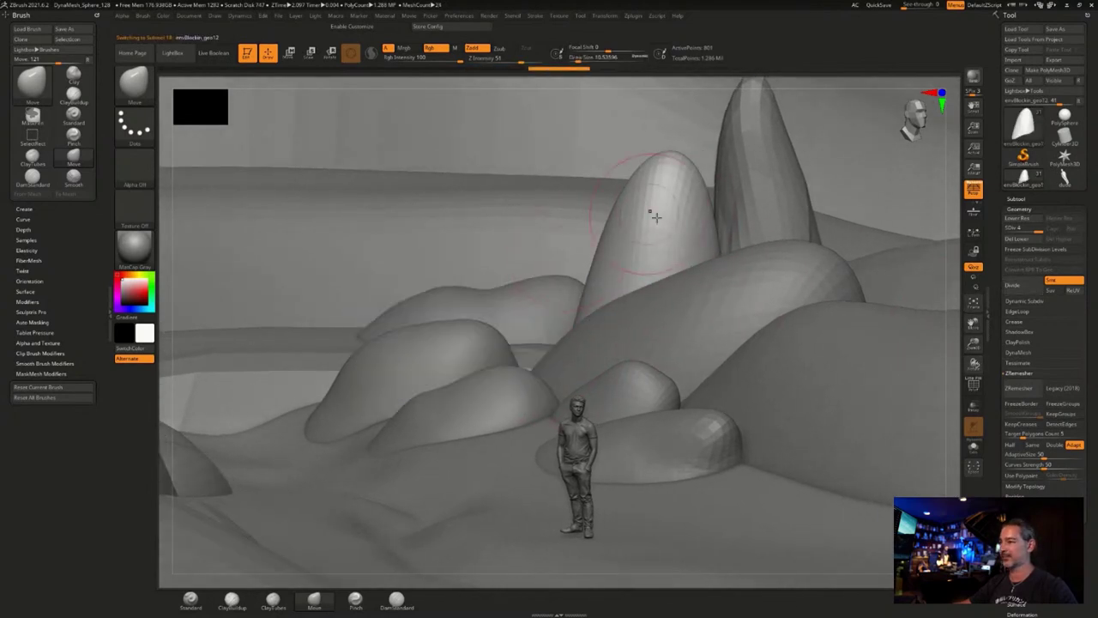
drag(699, 183, 712, 174)
mouse_move(711, 228)
mouse_down()
mouse_move(692, 240)
mouse_move(698, 260)
mouse_move(683, 252)
mouse_up()
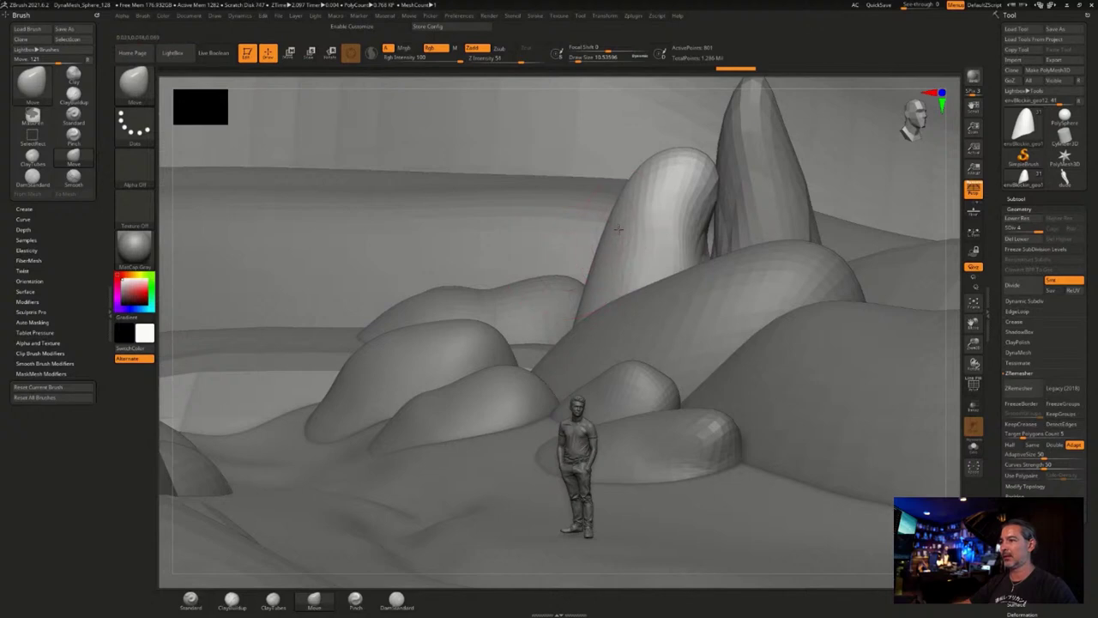
Push in the shorter spire's outer side below the top and flare its base outward, finishing at draw size about 14.
key(s)
drag(611, 252, 630, 183)
key(s)
mouse_move(619, 249)
mouse_down()
mouse_move(623, 267)
mouse_move(590, 298)
mouse_up()
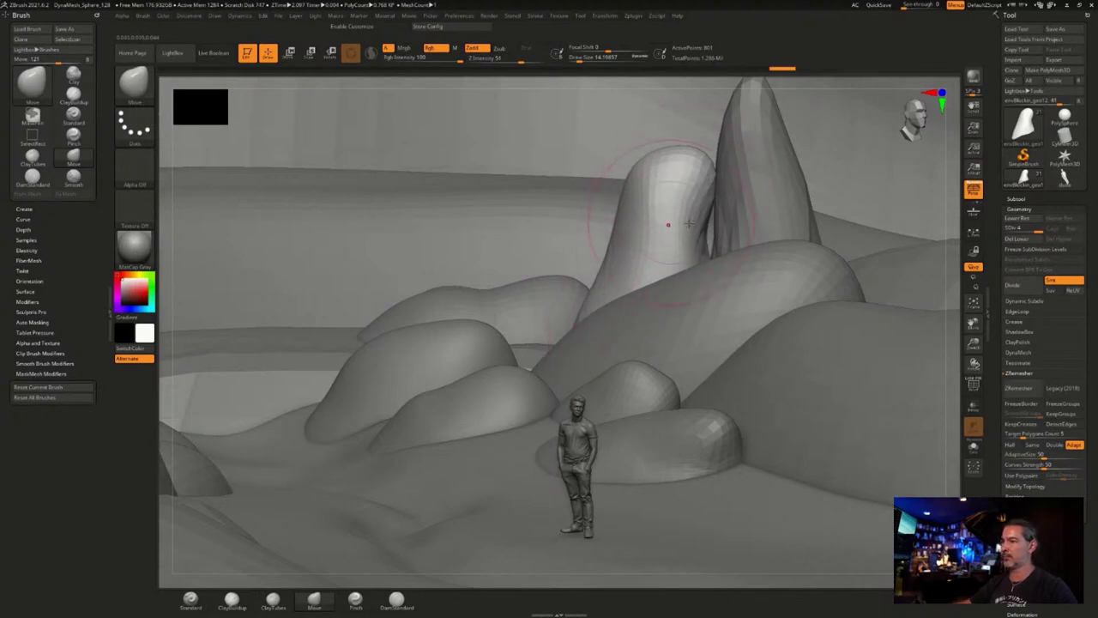
Select the tallest spire, subdivide it to level 5, and shape a bulging shoulder below its tip with fuller lower sides.
alt+click(776, 196)
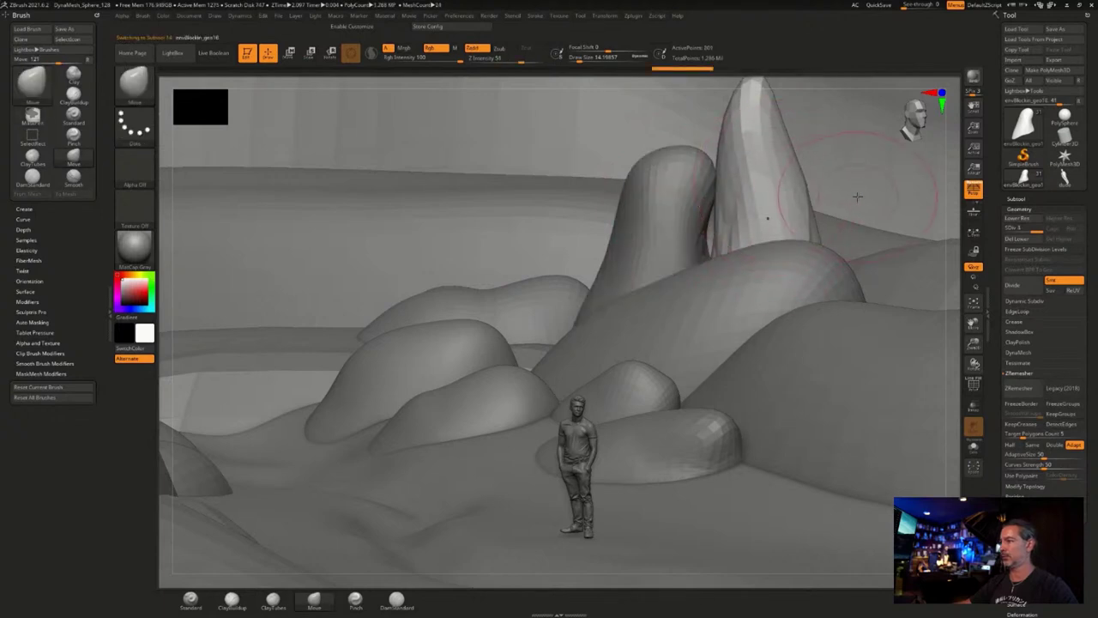
alt+drag(858, 191, 816, 214)
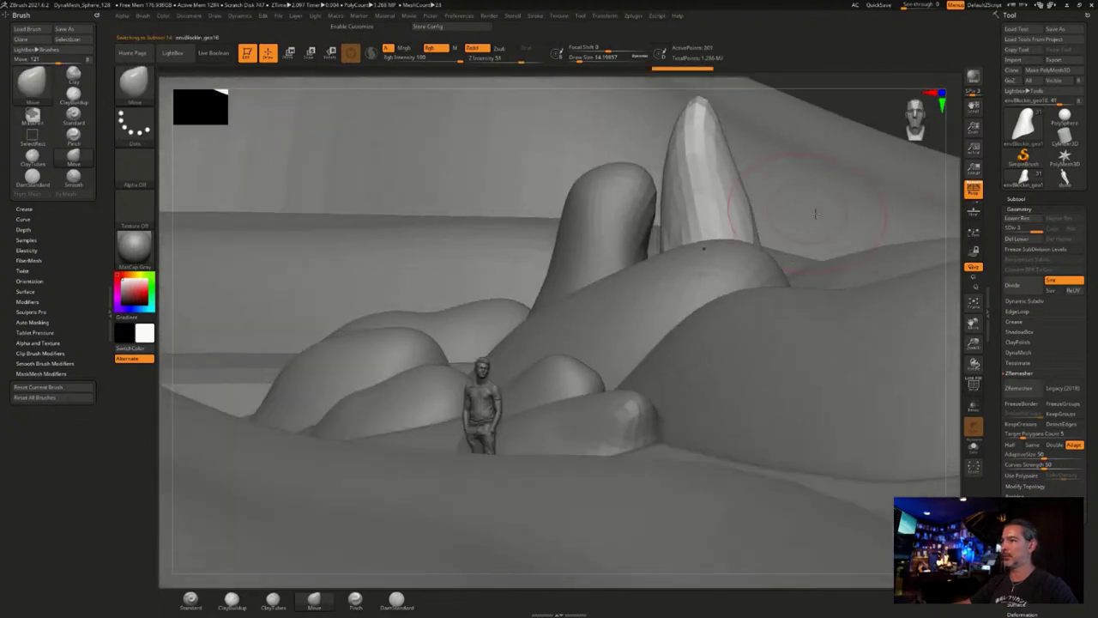
click(1032, 288)
alt+drag(818, 270, 814, 286)
mouse_move(752, 221)
mouse_down()
mouse_move(756, 211)
mouse_move(743, 240)
mouse_up()
click(1021, 284)
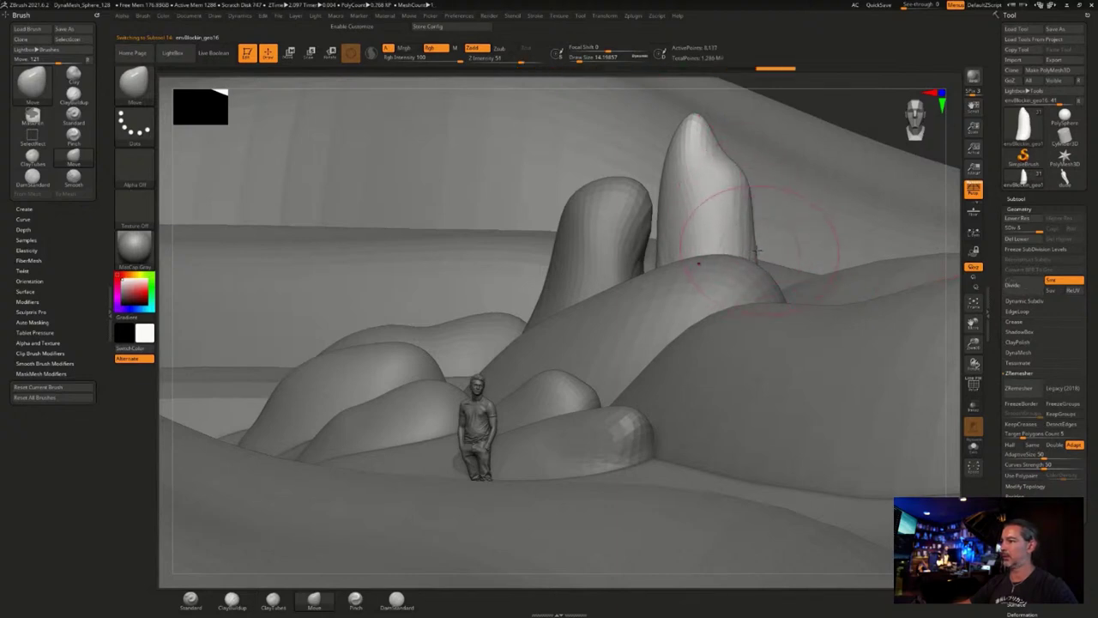
drag(679, 235, 686, 234)
right_drag(666, 228, 690, 266)
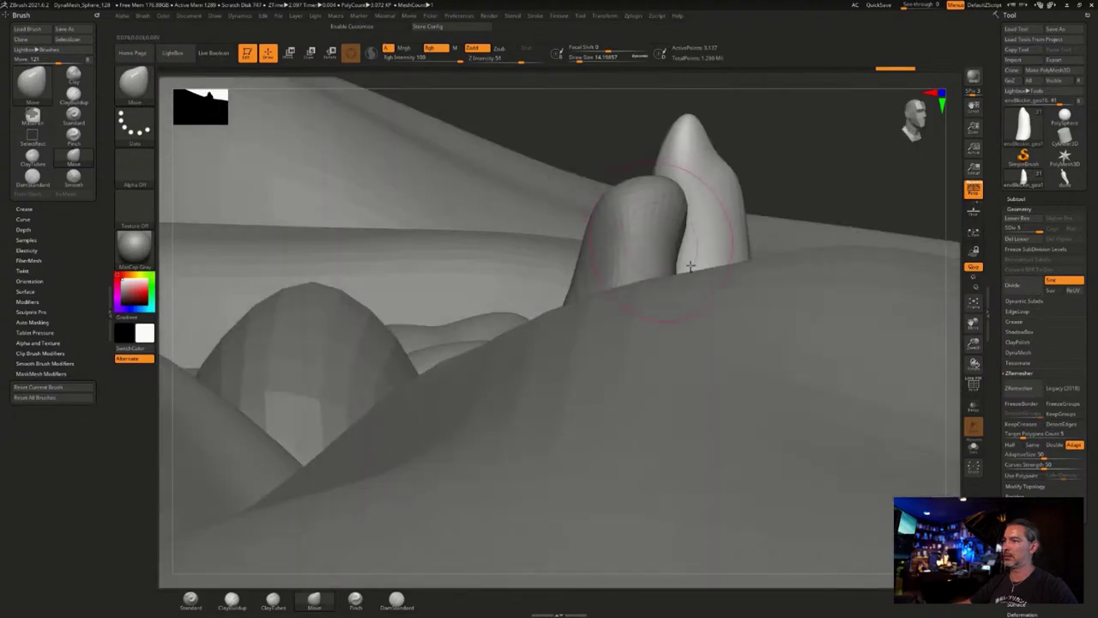
right_drag(835, 183, 644, 253)
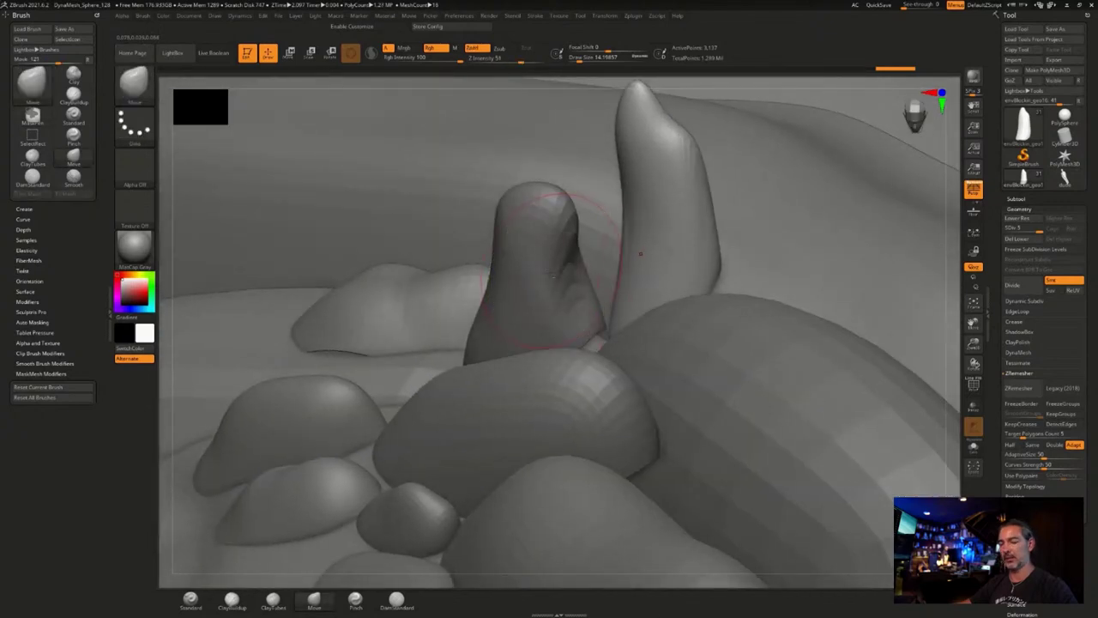
Select the shorter spire again and hide all other subtools to isolate it.
alt+click(562, 329)
right_drag(567, 339, 838, 265)
click(1019, 198)
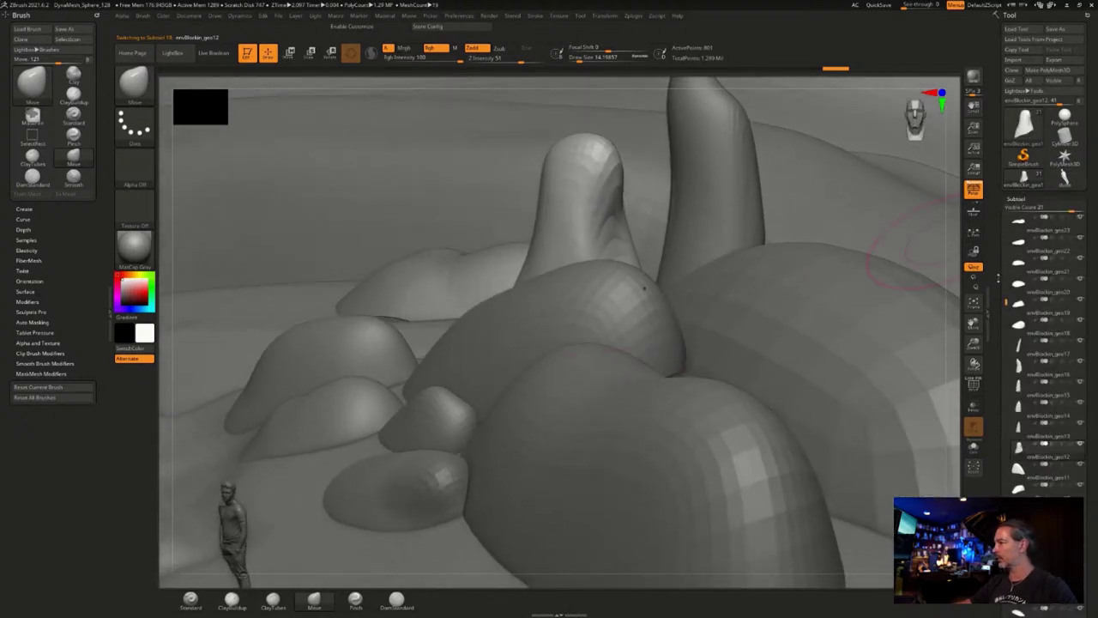
click(1081, 443)
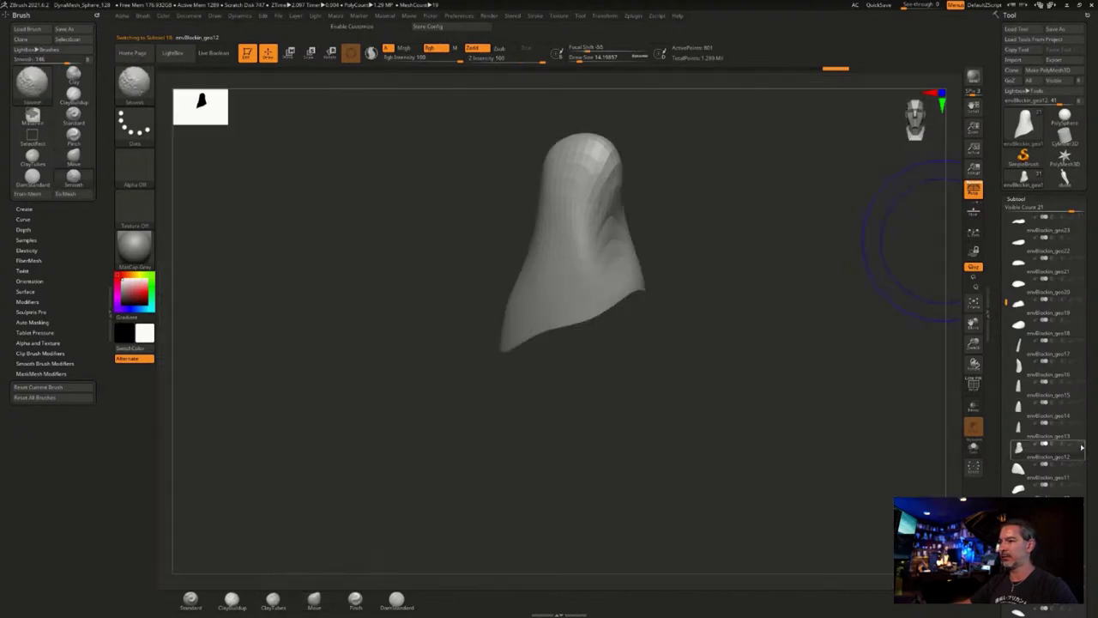
Enlarge the Move brush and pull the isolated spire's uneven bottom edge downward to extend its base.
key(s)
drag(664, 320, 668, 320)
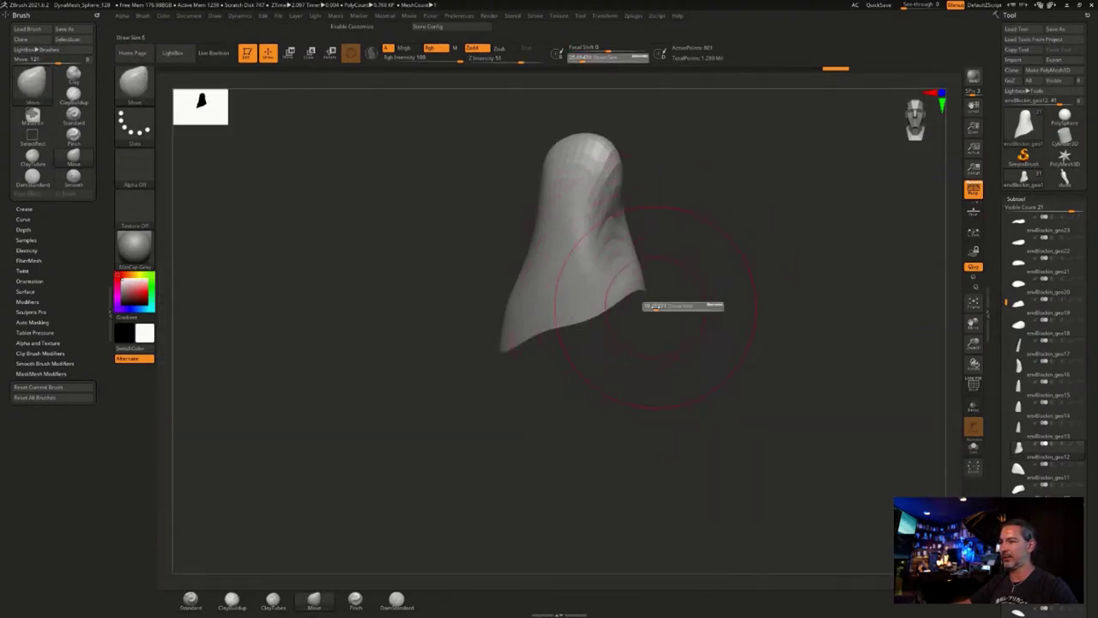
right_drag(639, 305, 570, 330)
drag(571, 330, 601, 346)
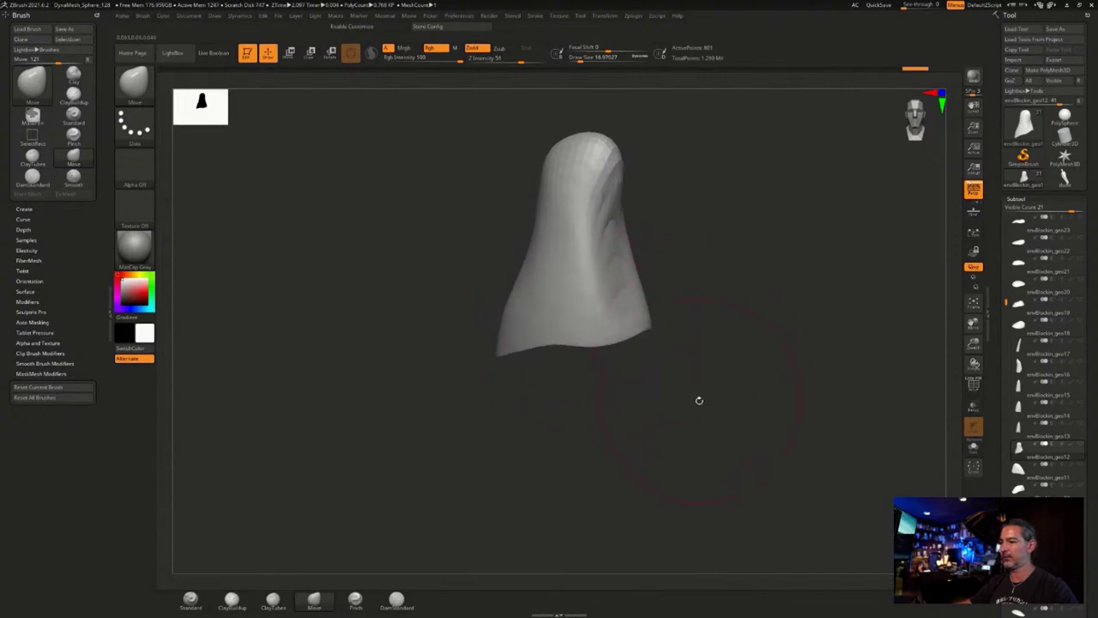
mouse_move(698, 400)
right_down()
mouse_move(715, 397)
mouse_move(734, 309)
mouse_move(736, 343)
right_up()
drag(739, 328, 743, 343)
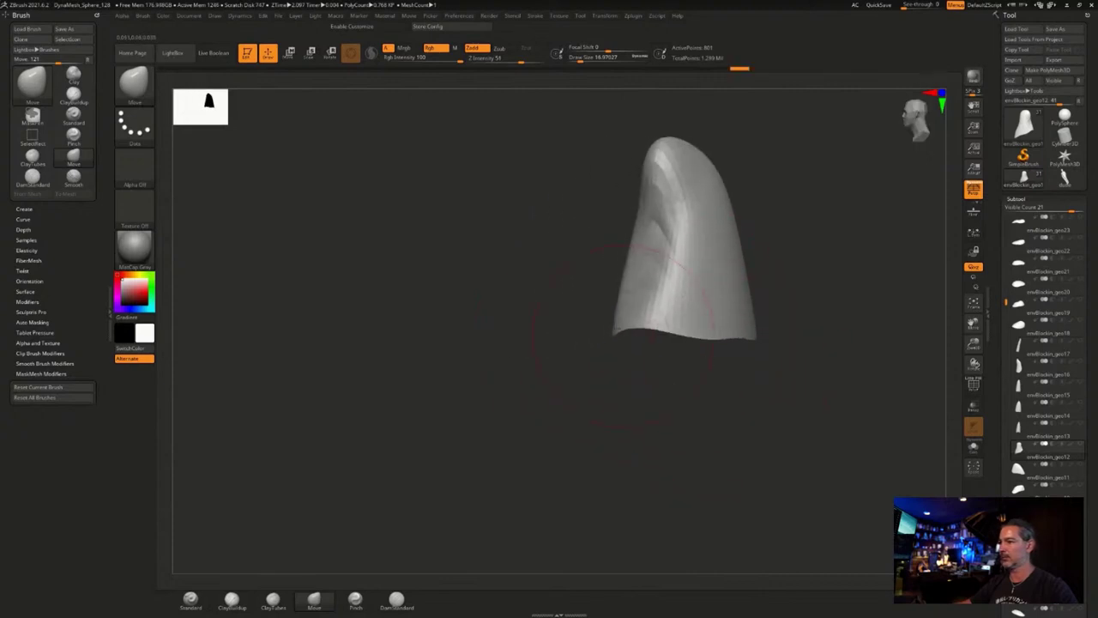
Pull the isolated spire's base edge a little further down and show all other subtools again.
drag(633, 326, 635, 340)
right_drag(630, 377, 704, 390)
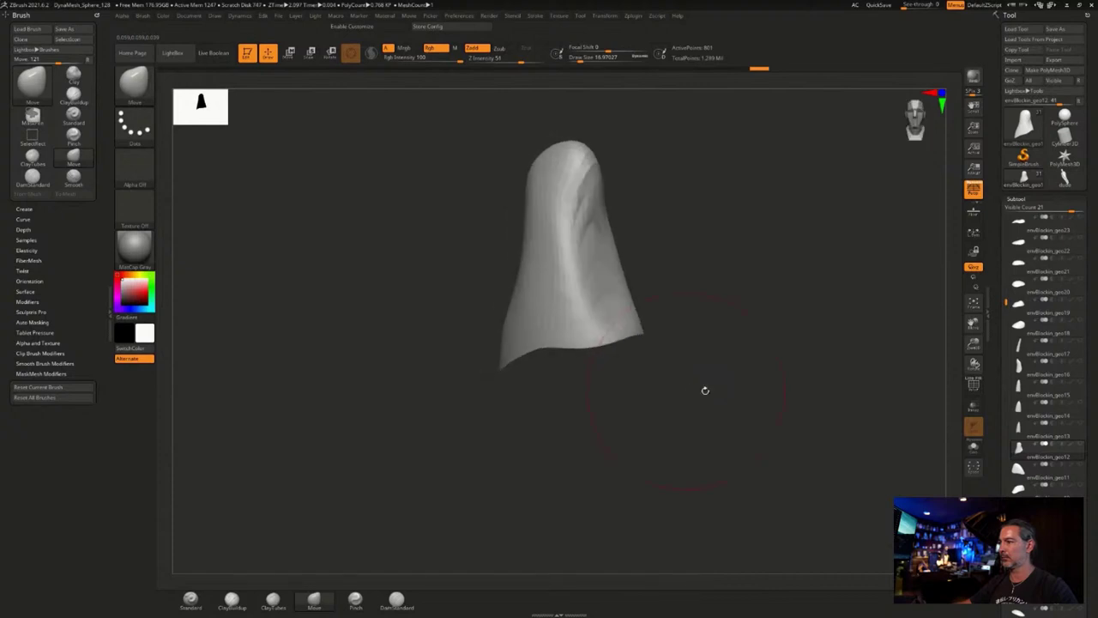
click(1081, 444)
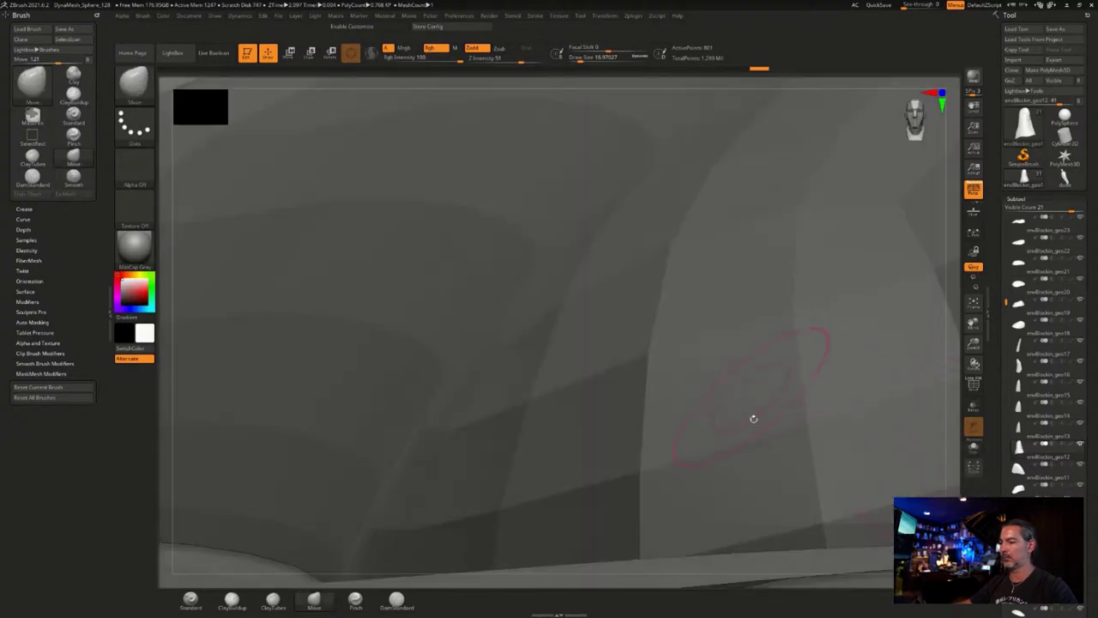
Reduce the Move brush to draw size about 8.4 and select the double-humped rock beside the shorter spire.
mouse_move(687, 378)
right_down()
mouse_move(577, 350)
mouse_move(683, 402)
mouse_move(573, 364)
mouse_move(507, 390)
mouse_move(468, 364)
right_up()
key(s)
drag(464, 361, 462, 361)
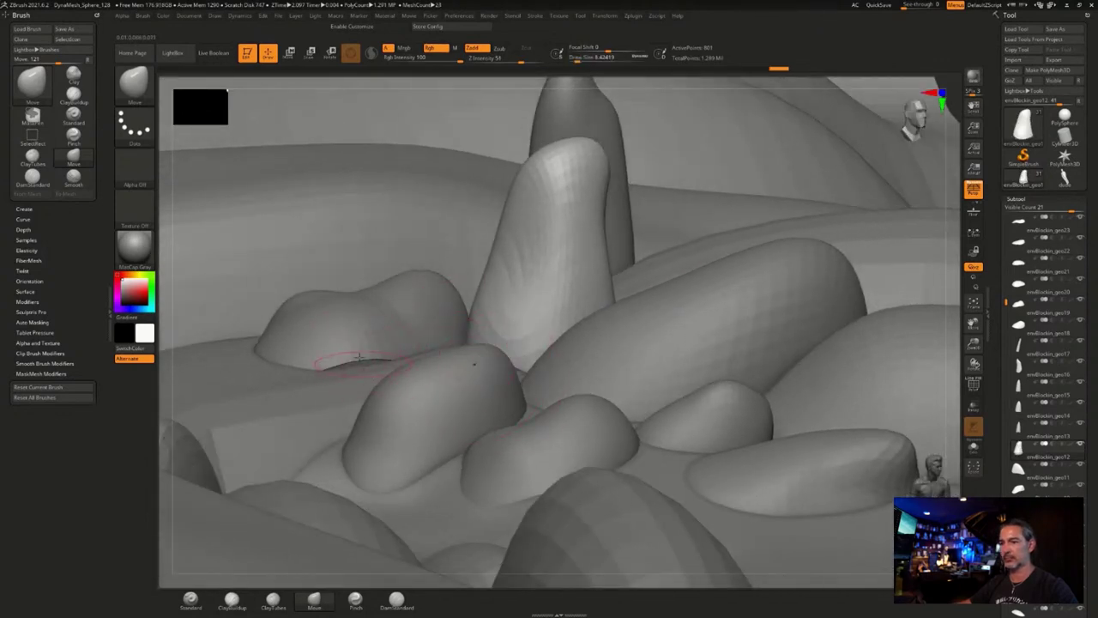
alt+click(359, 354)
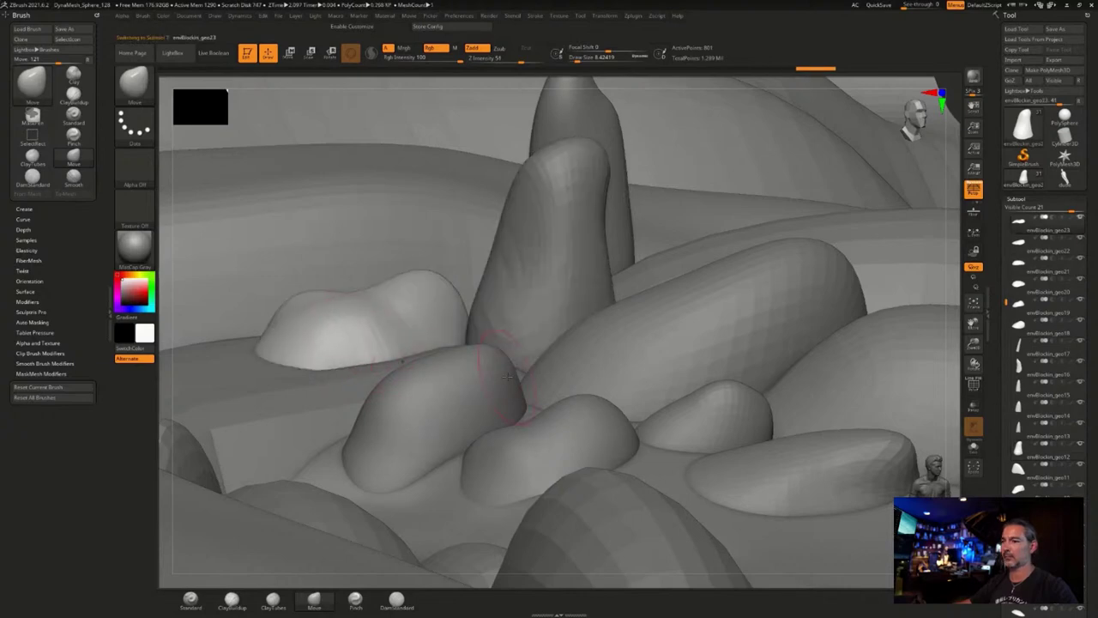
Examine the rock clusters around the scale figure from several angles to compare their shapes.
mouse_move(358, 372)
right_down()
mouse_move(532, 368)
mouse_move(454, 351)
mouse_move(650, 373)
mouse_move(644, 389)
mouse_move(649, 363)
mouse_move(630, 351)
mouse_move(646, 323)
right_up()
right_drag(546, 373, 544, 373)
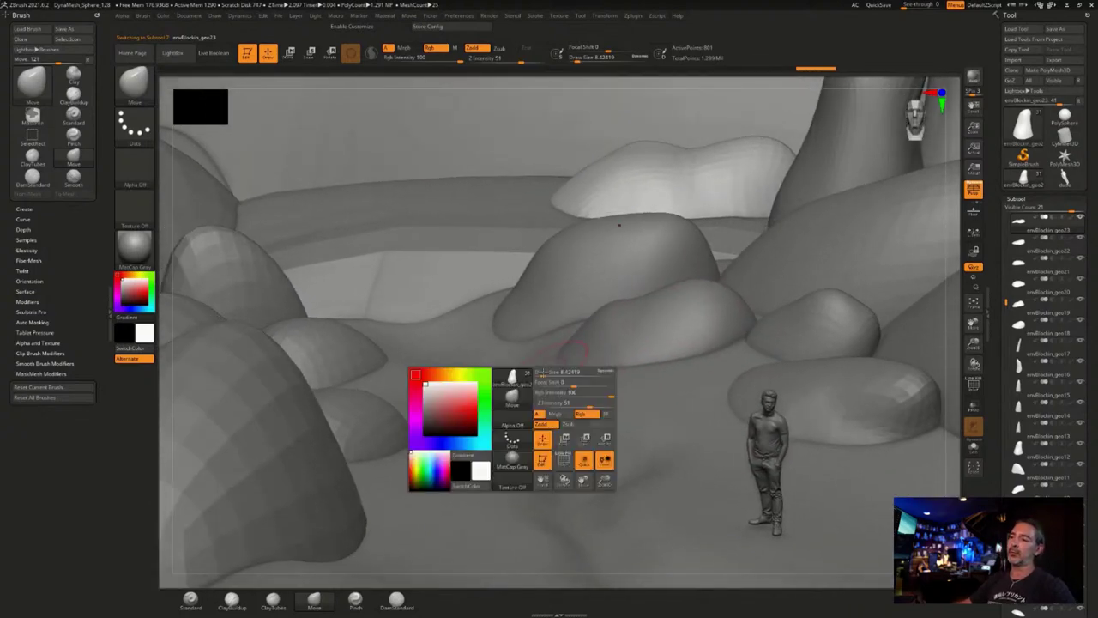
right_drag(561, 314, 597, 316)
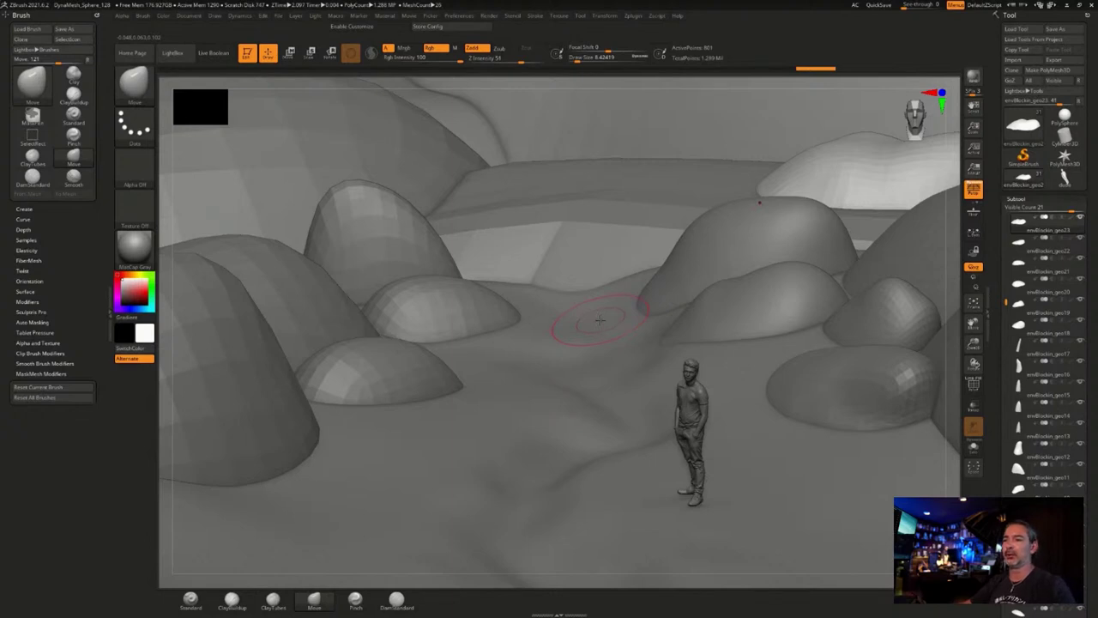
right_drag(530, 344, 603, 344)
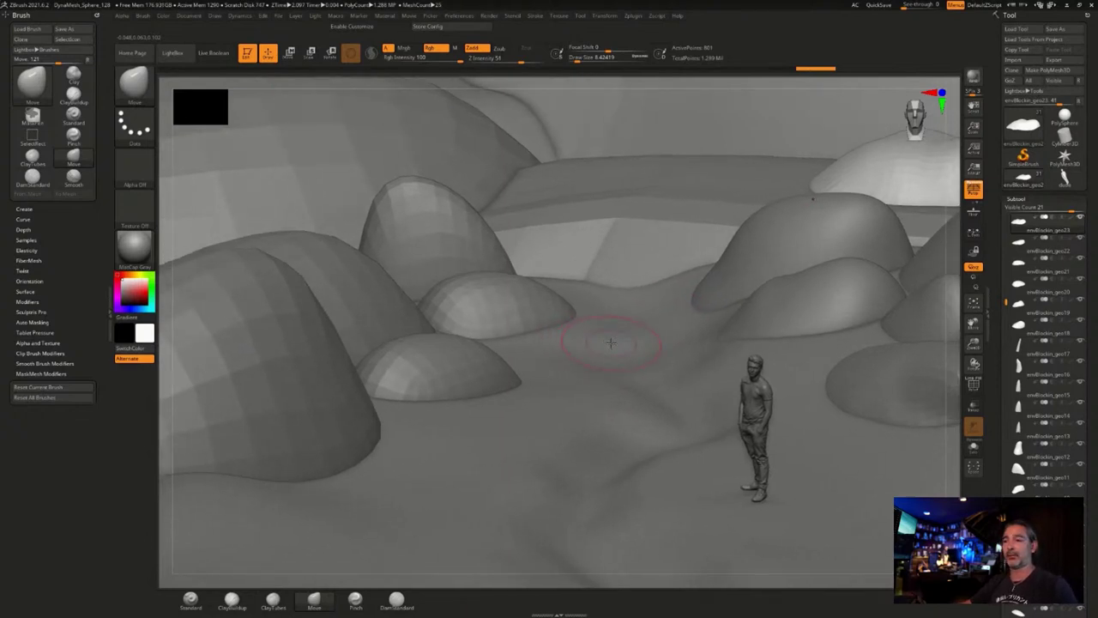
mouse_move(601, 374)
right_down()
mouse_move(631, 359)
mouse_move(592, 387)
right_up()
right_click(605, 393)
click(602, 394)
right_click(591, 390)
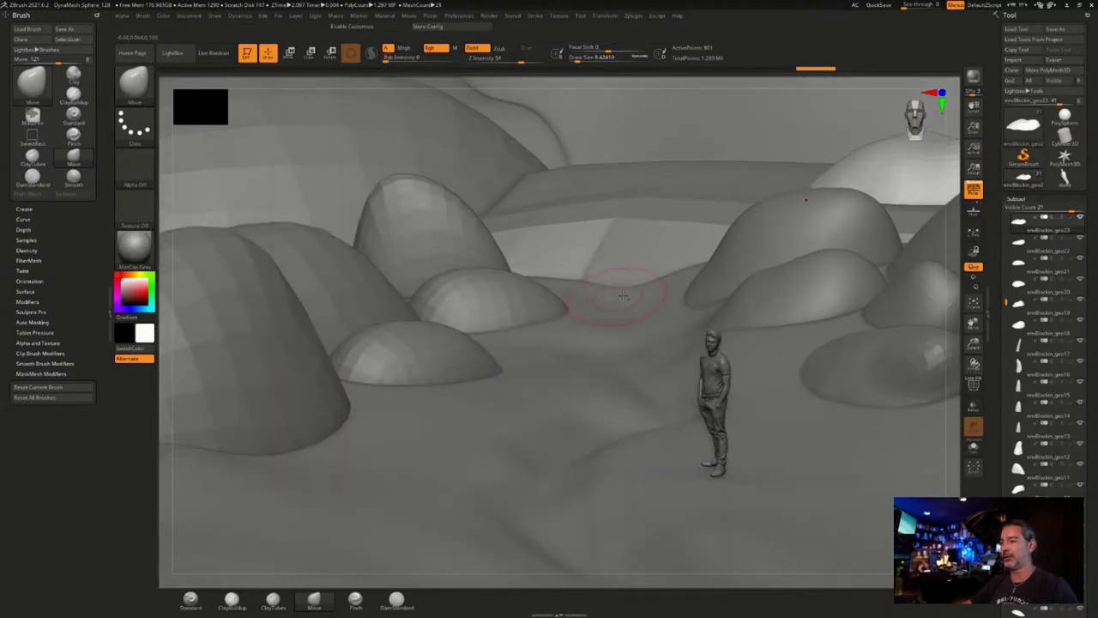
right_drag(623, 296, 705, 319)
right_drag(617, 336, 614, 361)
Select the small faceted rock in front of the taller pointed one and set the draw size to about 20.
key(space)
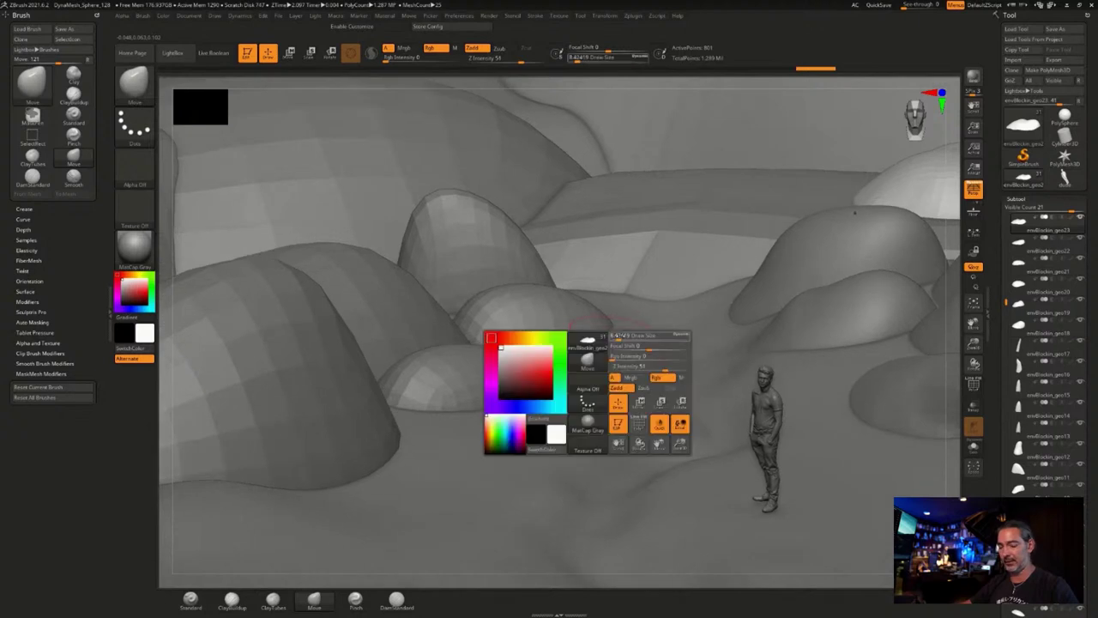
drag(606, 336, 603, 336)
mouse_move(603, 337)
right_down()
mouse_move(590, 326)
mouse_move(560, 361)
mouse_move(590, 395)
right_up()
alt+click(581, 318)
key(space)
drag(587, 391, 588, 391)
key(s)
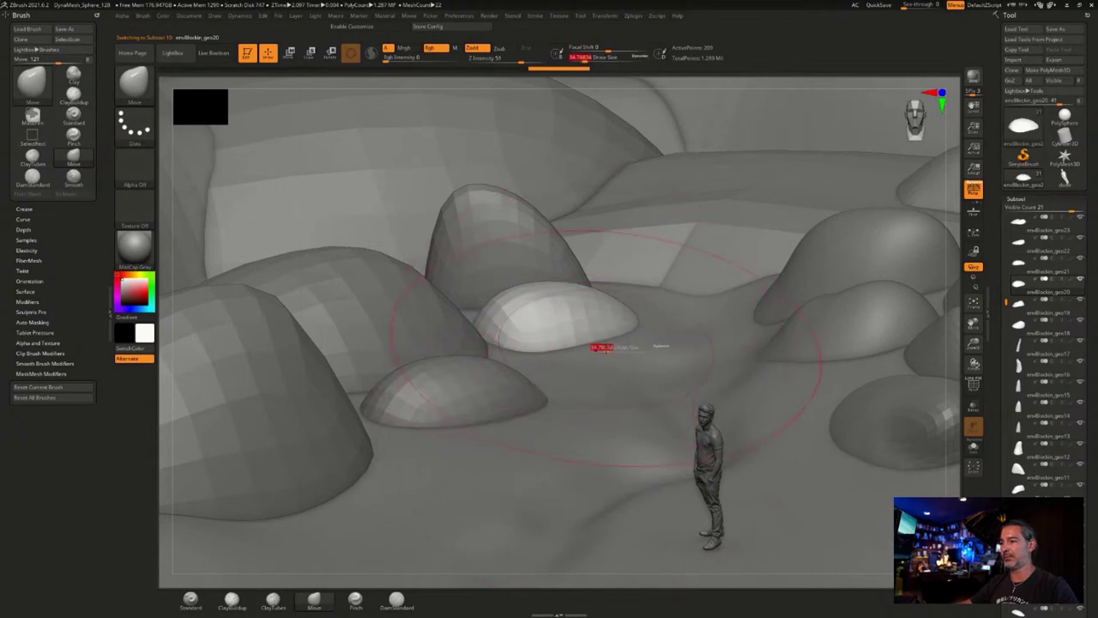
drag(606, 346, 602, 348)
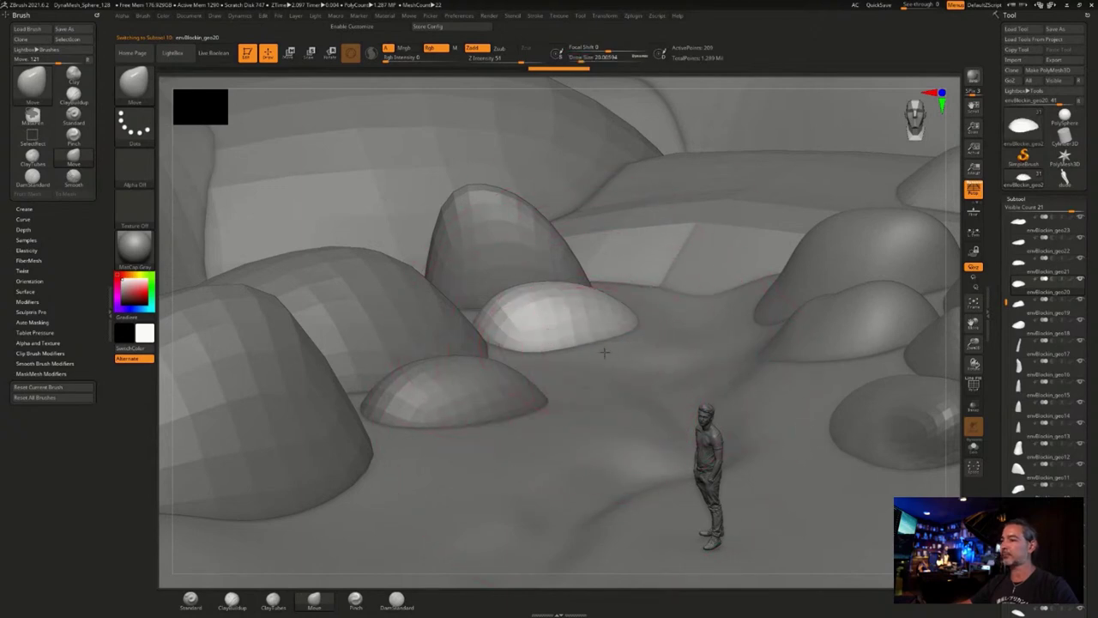
Subdivide the selected small rock to level 4.
right_drag(603, 353, 611, 349)
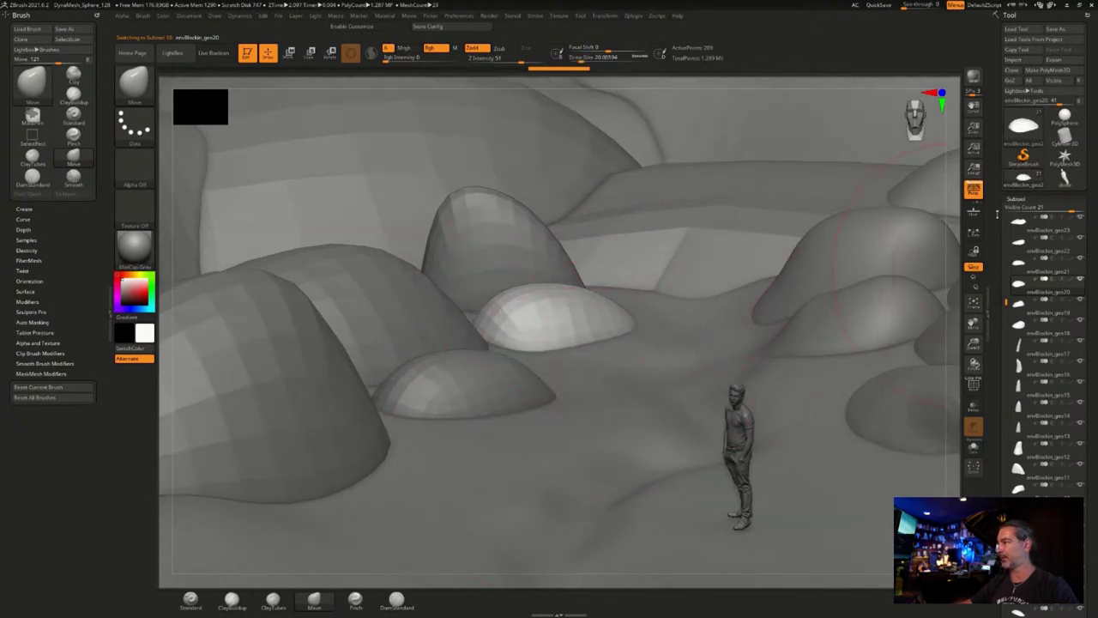
click(1016, 199)
click(1019, 209)
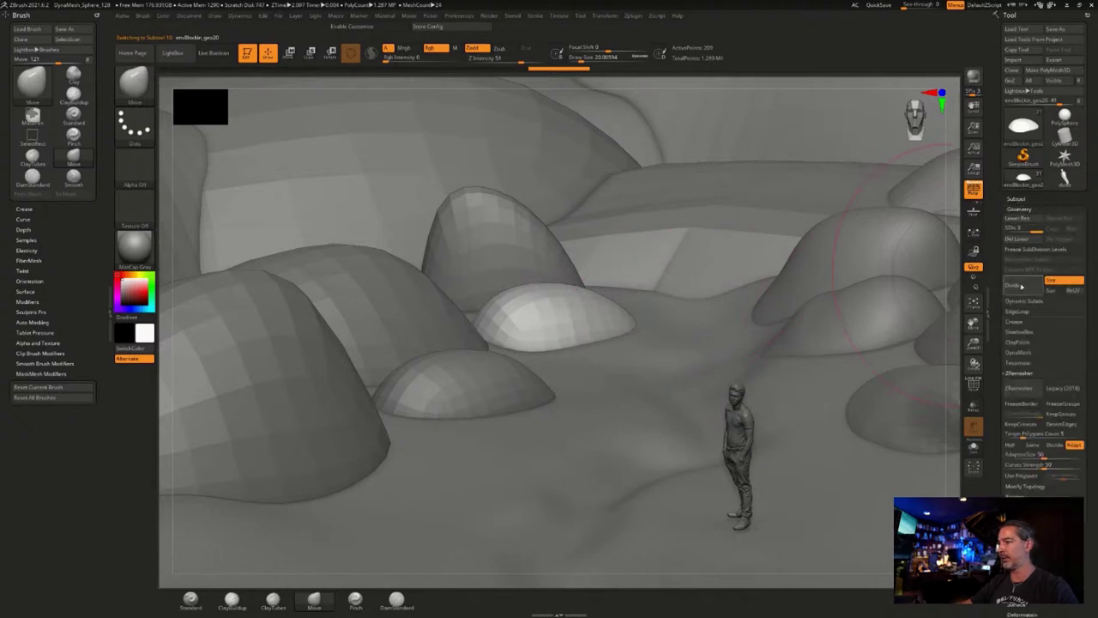
click(1018, 285)
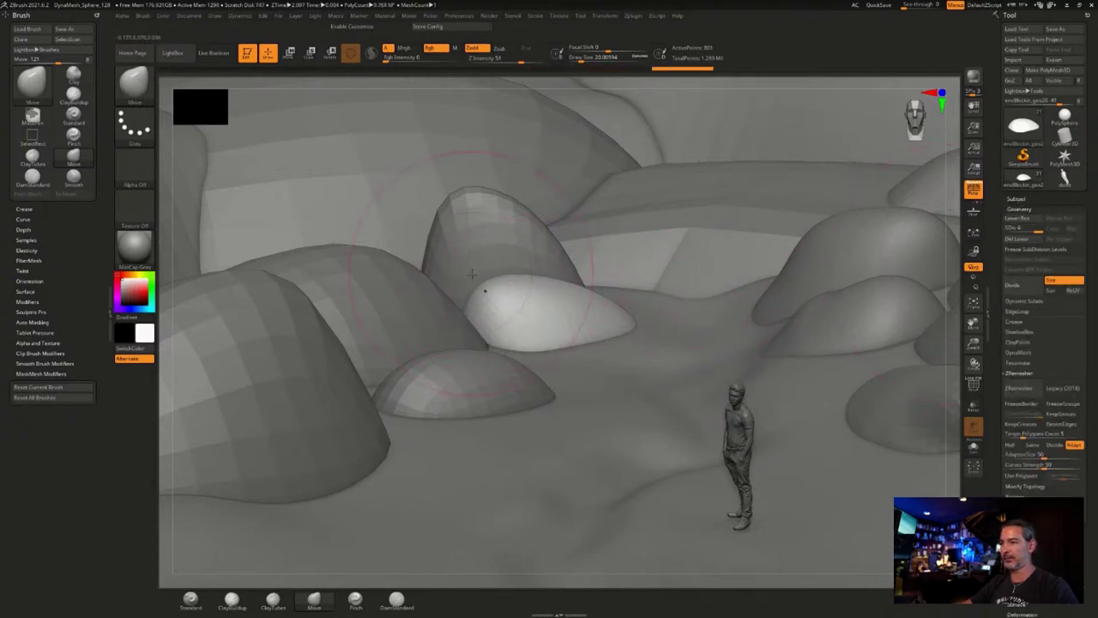
Raise the small rock's inner end into a hump and round out its tapered end with draw size about 12.
drag(471, 275, 518, 271)
key(s)
drag(581, 289, 537, 321)
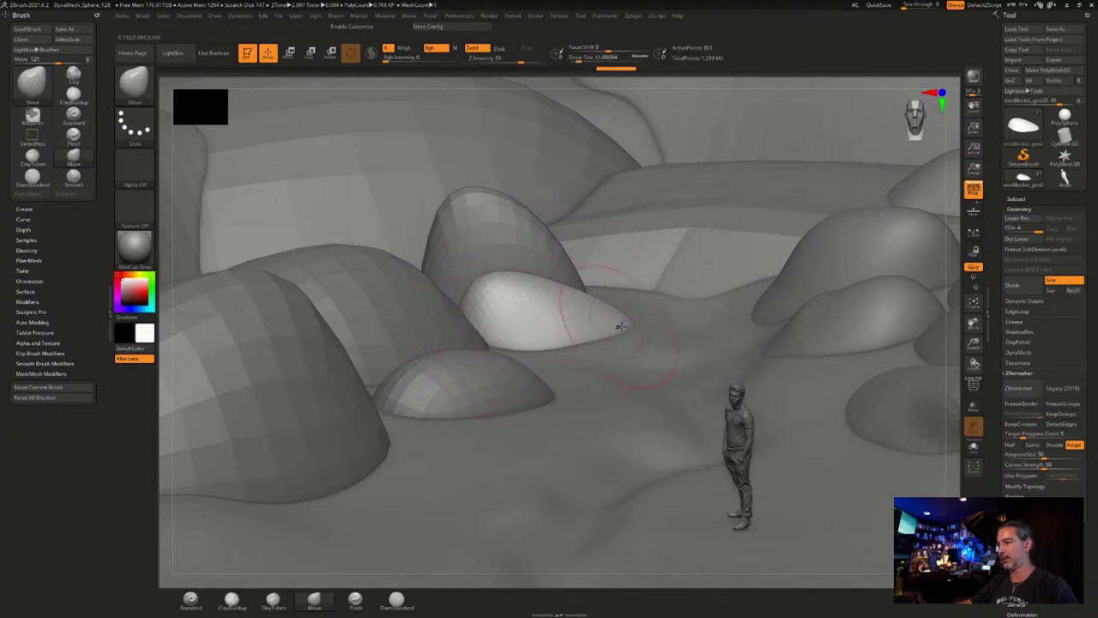
drag(618, 326, 605, 300)
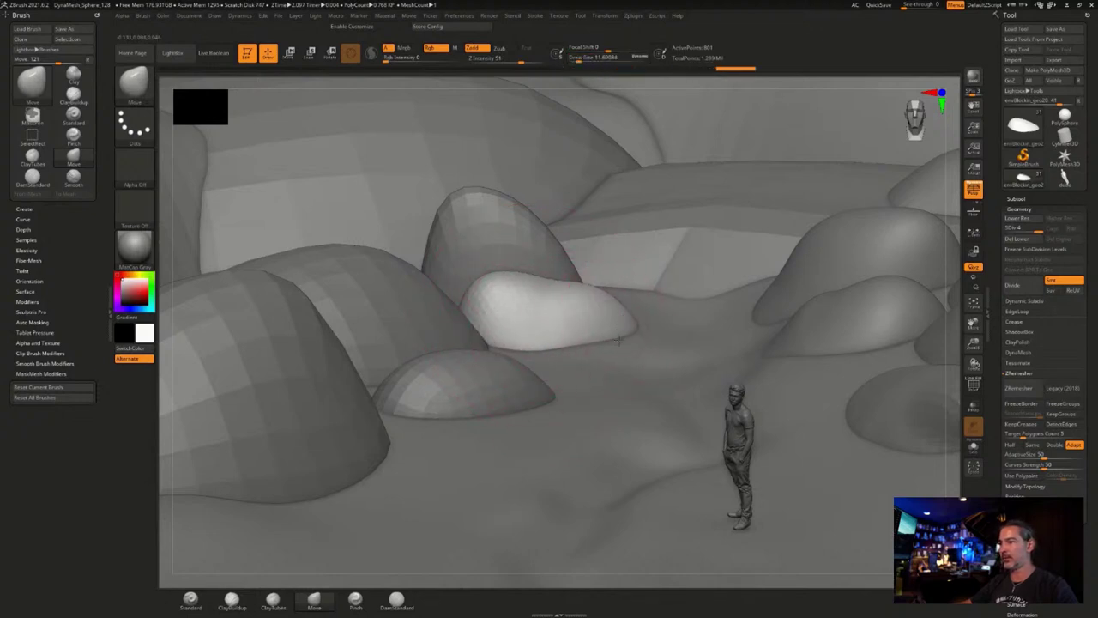
drag(515, 279, 460, 296)
Enlarge the Move brush to about 18 and refine the small rock's upper outline between its two humps.
mouse_move(596, 354)
right_down()
mouse_move(607, 338)
mouse_move(598, 319)
right_up()
key(space)
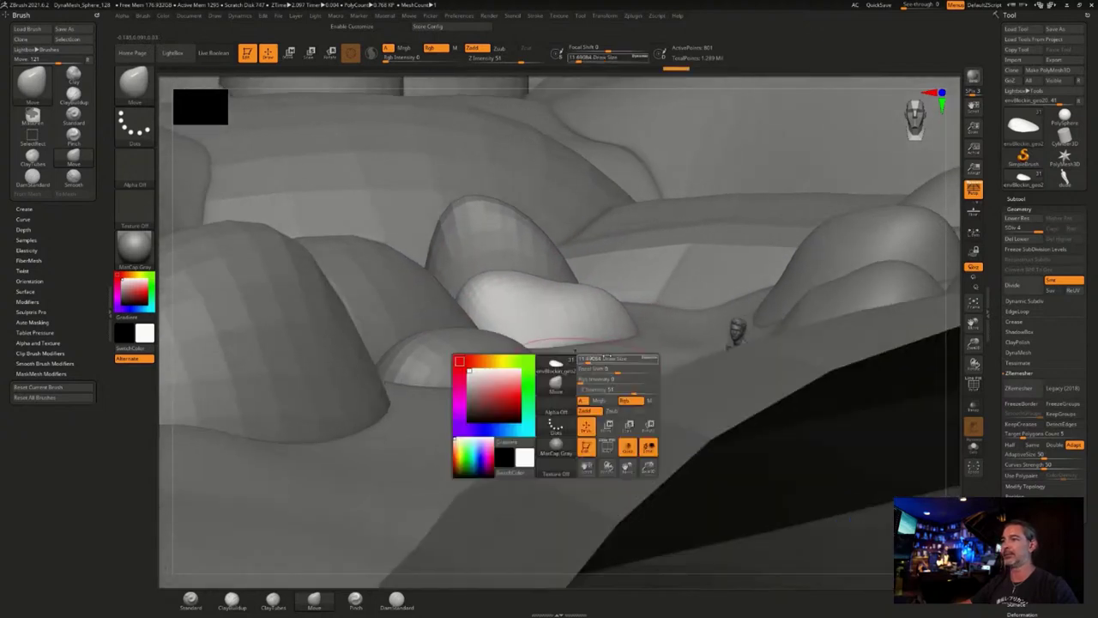
drag(592, 365, 620, 364)
key(s)
drag(598, 306, 553, 320)
Select the taller rock behind it, subdivide it to level 4, and set the draw size to about 15.5.
alt+click(491, 223)
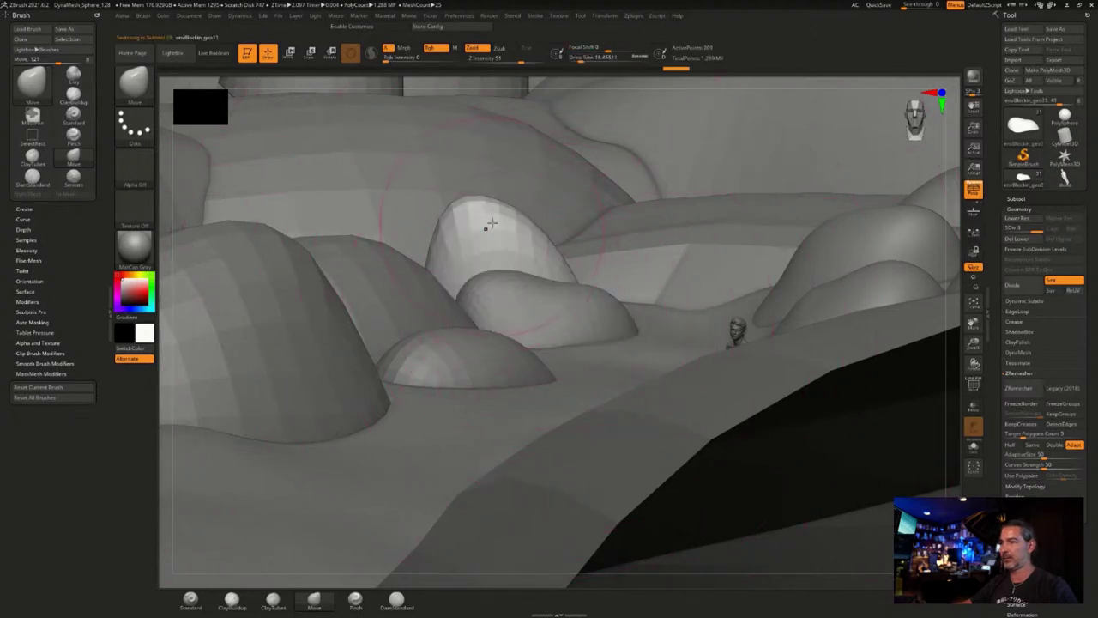
alt+right_drag(645, 231, 675, 272)
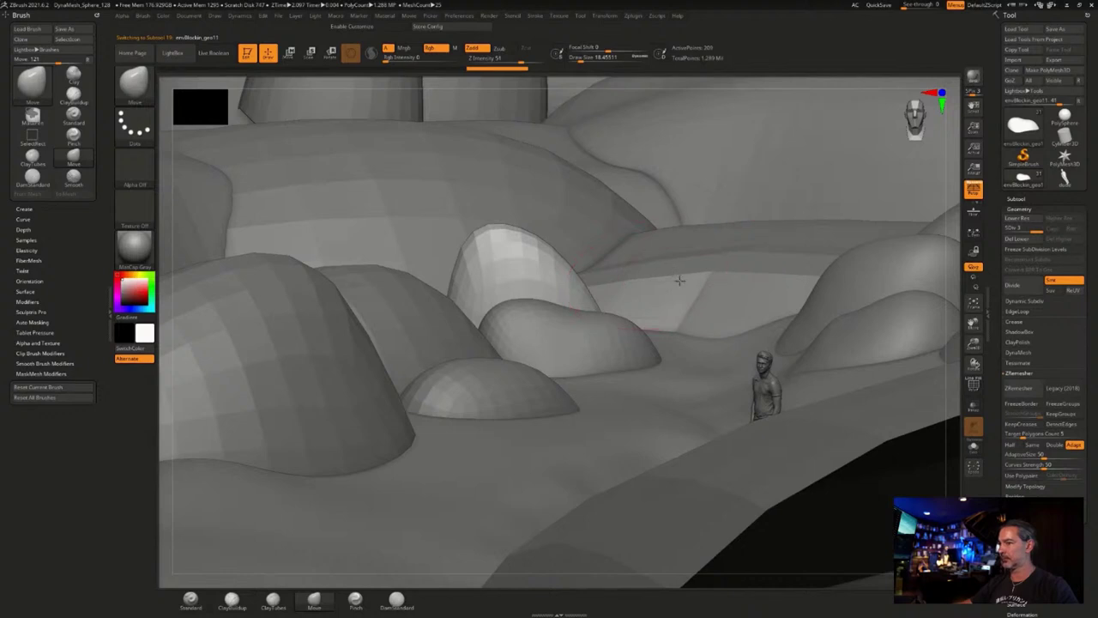
drag(557, 260, 537, 258)
key(s)
mouse_move(663, 266)
right_down()
mouse_move(679, 257)
mouse_move(639, 317)
right_up()
right_click(639, 317)
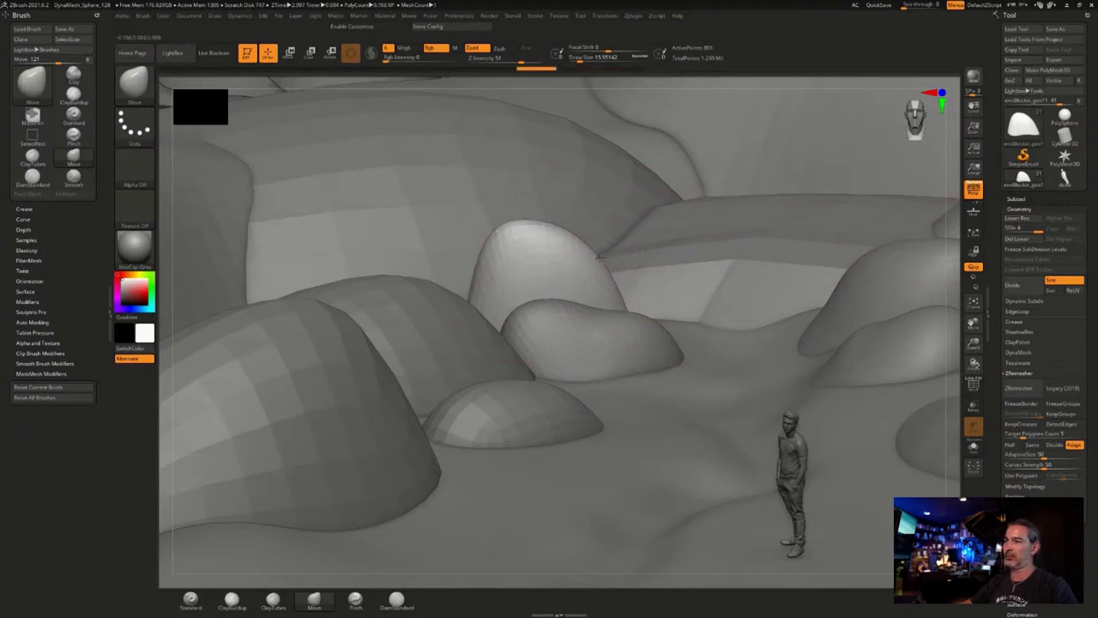
Pull the taller rock's top up and outward into a steep-sided peak and adjust its sides from several angles.
drag(580, 249, 573, 253)
drag(498, 233, 473, 212)
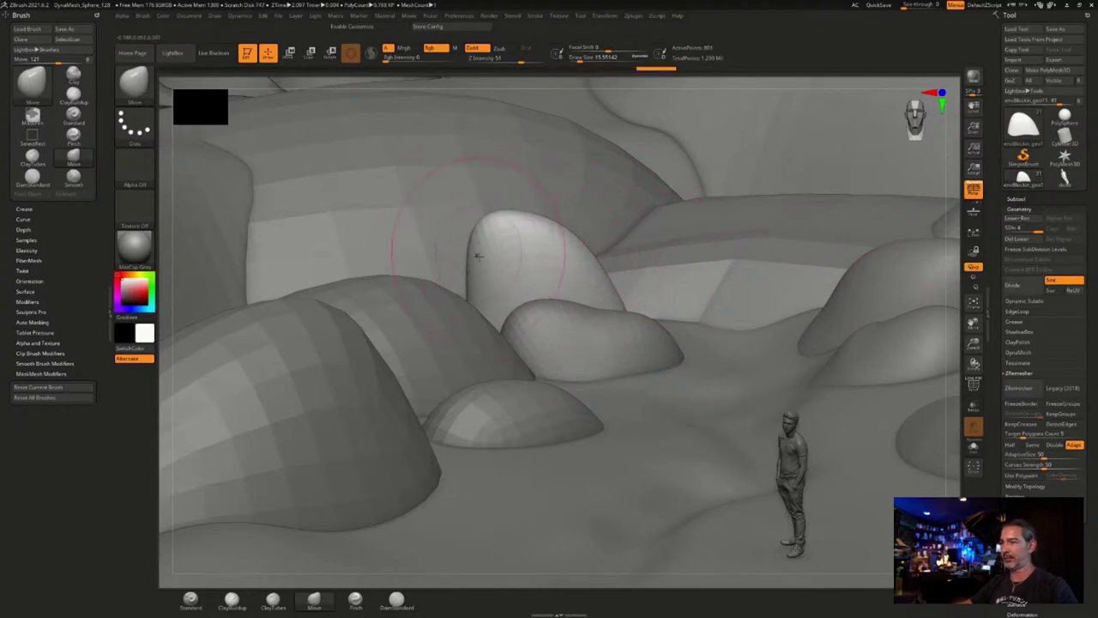
mouse_move(478, 256)
mouse_down()
mouse_move(467, 263)
mouse_move(509, 279)
mouse_up()
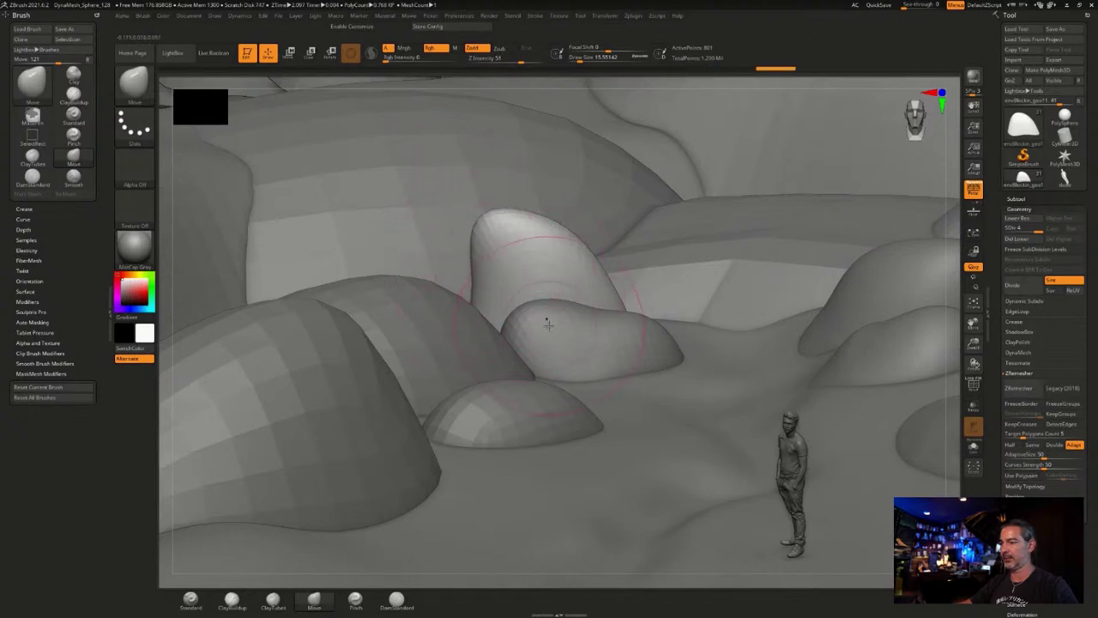
right_drag(549, 324, 583, 370)
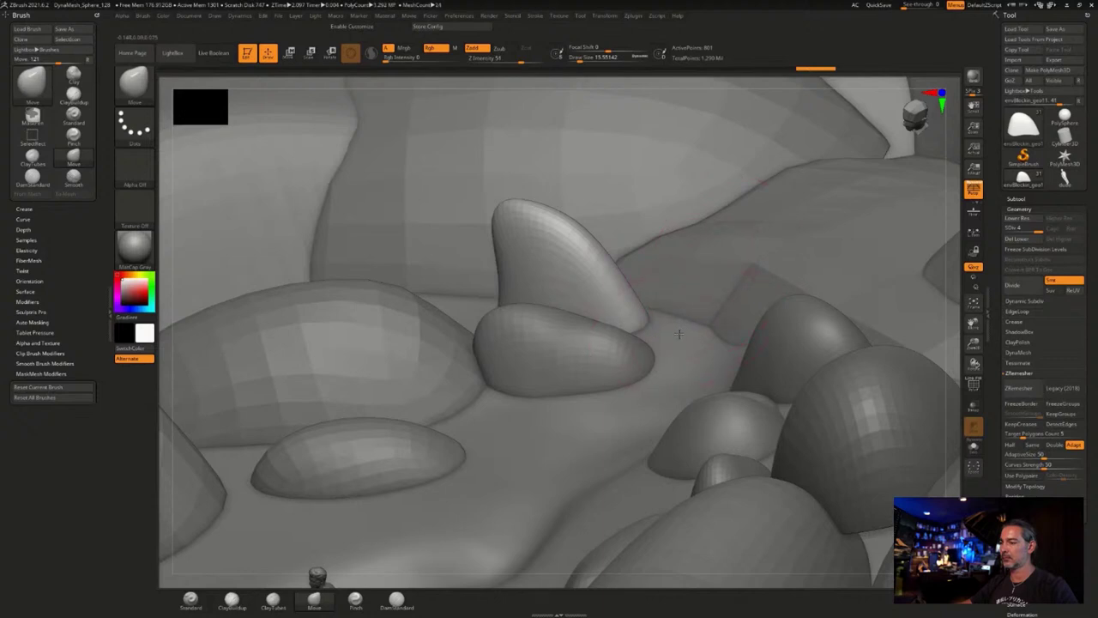
right_drag(680, 333, 611, 319)
mouse_move(614, 249)
mouse_down()
mouse_move(639, 228)
mouse_move(575, 263)
mouse_move(568, 226)
mouse_move(549, 202)
mouse_move(539, 279)
mouse_move(520, 279)
mouse_up()
mouse_move(463, 348)
right_down()
mouse_move(508, 297)
mouse_move(670, 233)
right_up()
drag(629, 276, 612, 304)
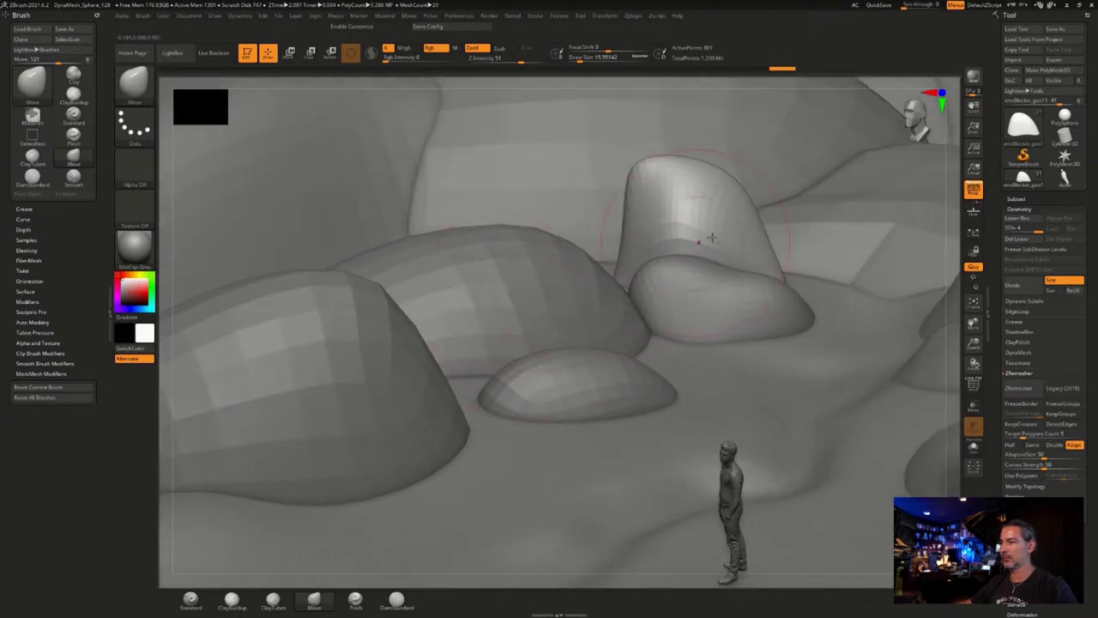
Select the wide low rock beside the reshaped pair and subdivide it to level 5.
drag(438, 299, 719, 296)
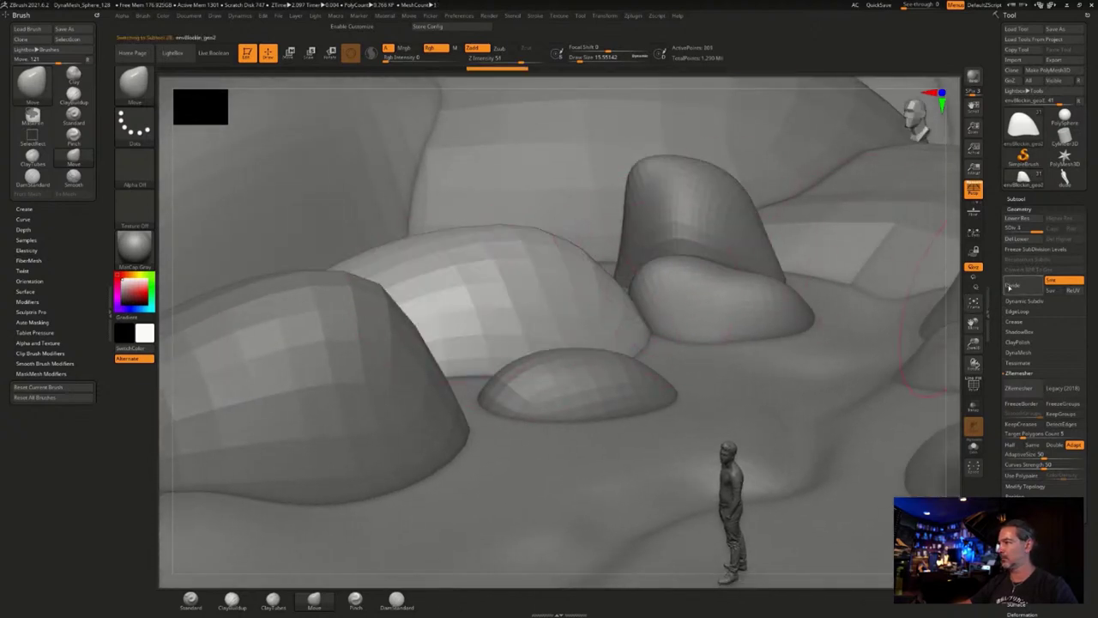
click(1008, 288)
right_drag(557, 409, 564, 407)
ctrl+right_drag(731, 409, 617, 369)
Select the round rock in front of the shorter spire and pull its base downward with draw size about 20.
alt+click(781, 285)
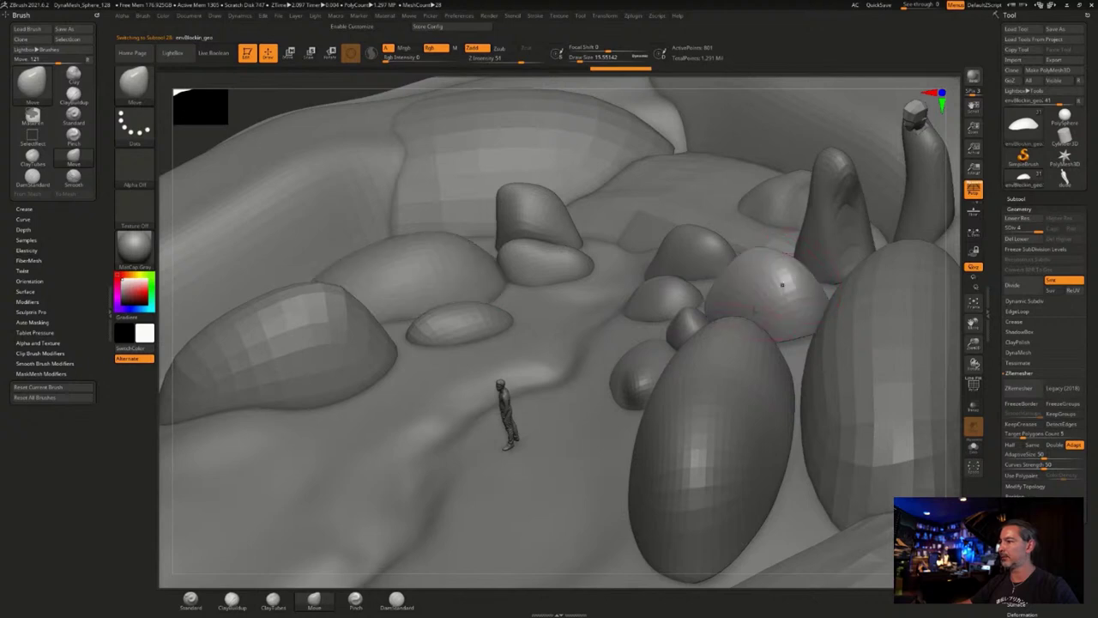
mouse_move(550, 321)
right_down()
mouse_move(498, 298)
mouse_move(772, 262)
right_up()
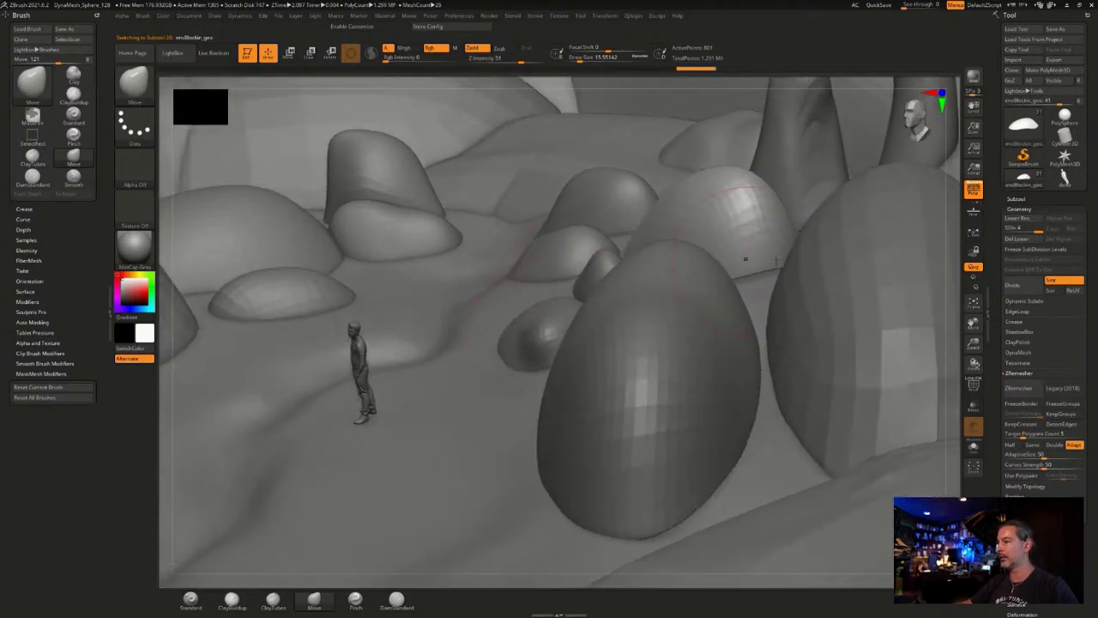
key(s)
drag(776, 264, 774, 298)
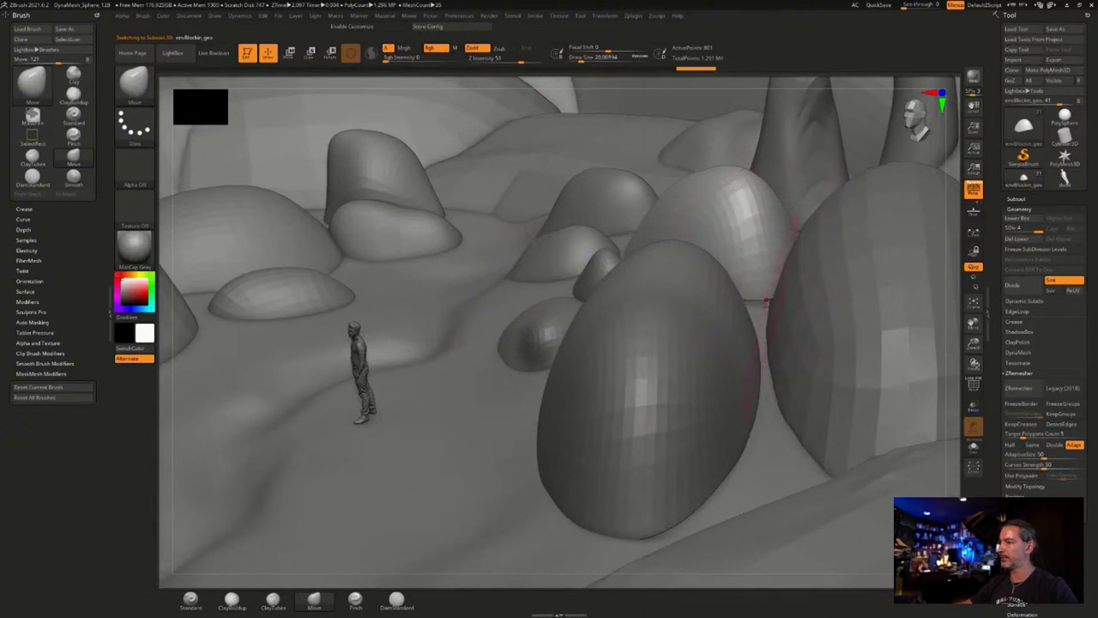
right_drag(762, 322, 782, 280)
drag(761, 299, 766, 324)
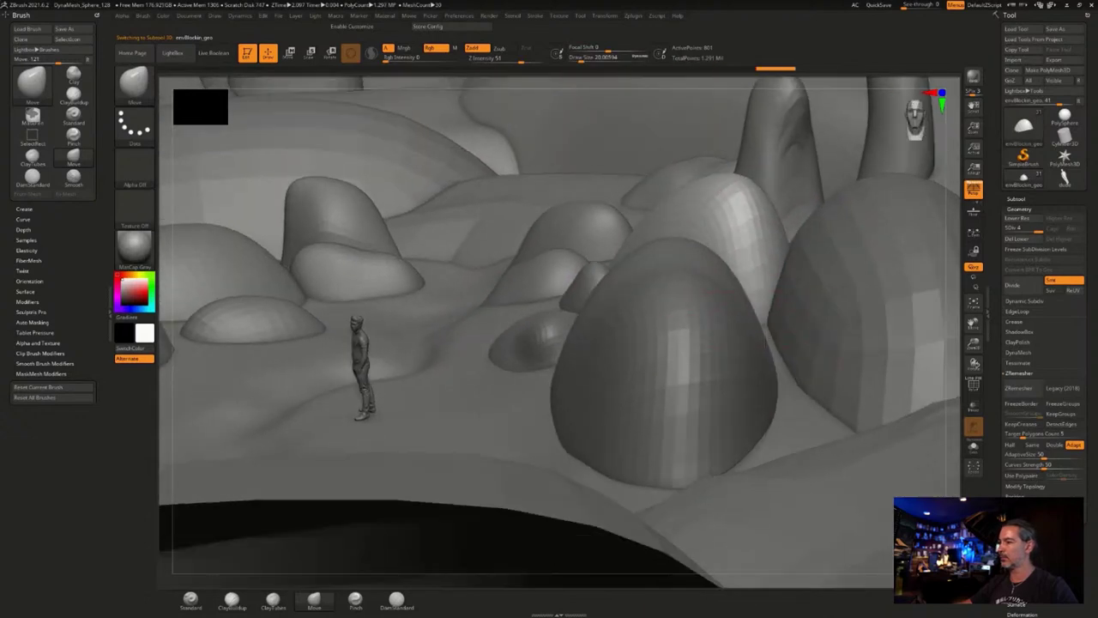
Select the wide low rock again and set the Move brush's focal shift to -100.
mouse_move(500, 327)
right_down()
mouse_move(528, 338)
mouse_move(508, 351)
mouse_move(625, 319)
mouse_move(588, 318)
mouse_move(568, 347)
mouse_move(549, 378)
mouse_move(577, 390)
mouse_move(619, 386)
mouse_move(608, 344)
mouse_move(696, 367)
mouse_move(692, 314)
mouse_move(708, 353)
right_up()
alt+click(573, 232)
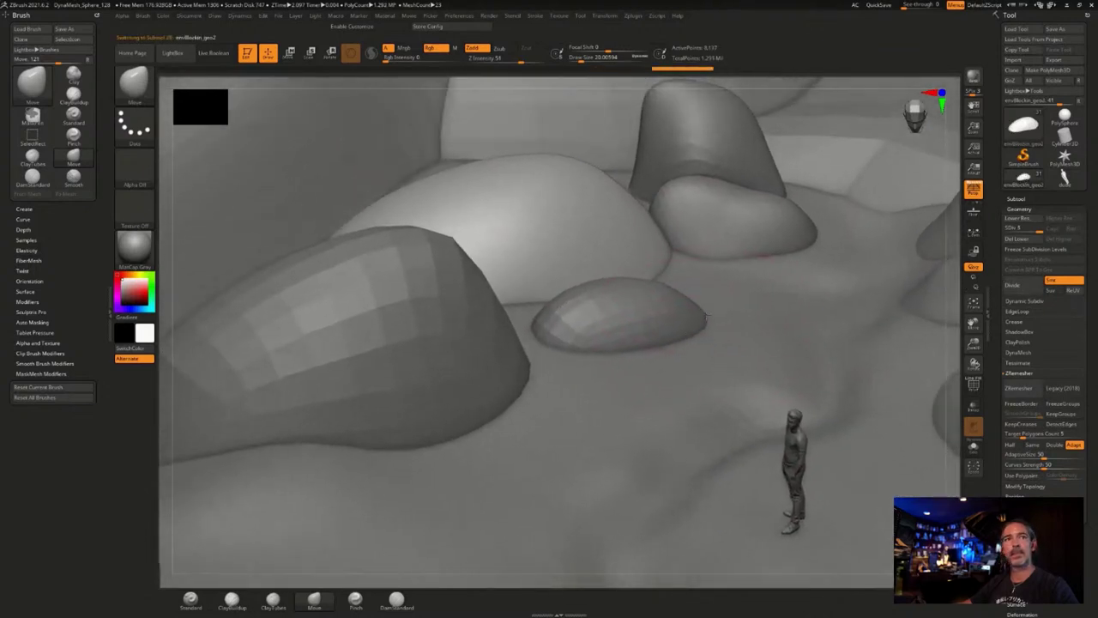
right_drag(585, 392, 599, 380)
key(space)
drag(606, 394, 588, 393)
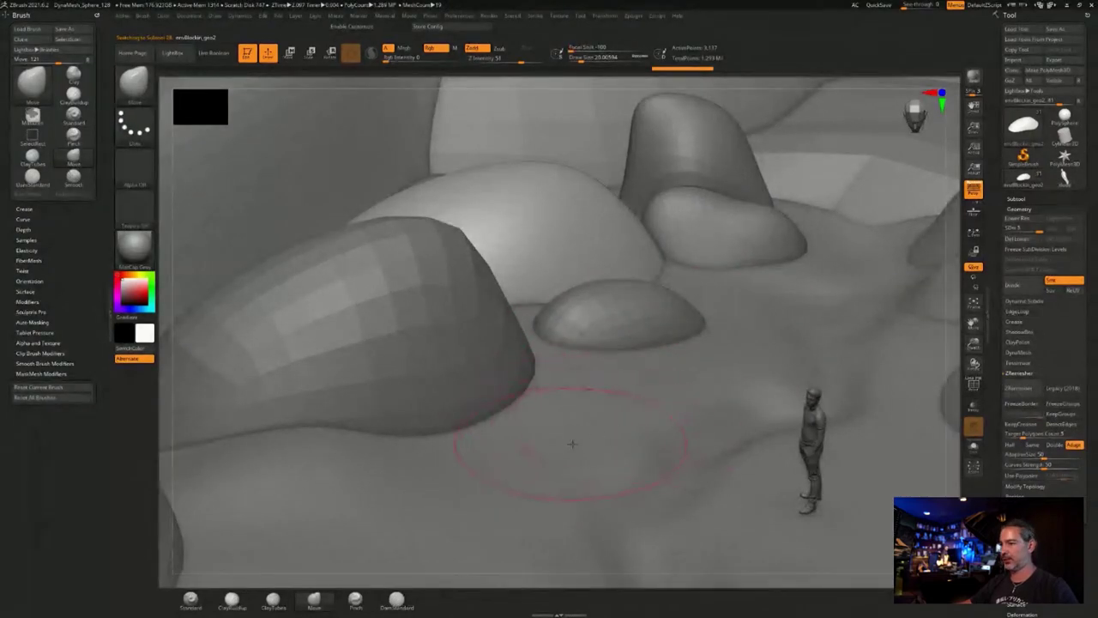
mouse_move(572, 443)
right_down()
mouse_move(552, 429)
mouse_move(540, 395)
mouse_move(599, 418)
mouse_move(601, 404)
mouse_move(600, 417)
right_up()
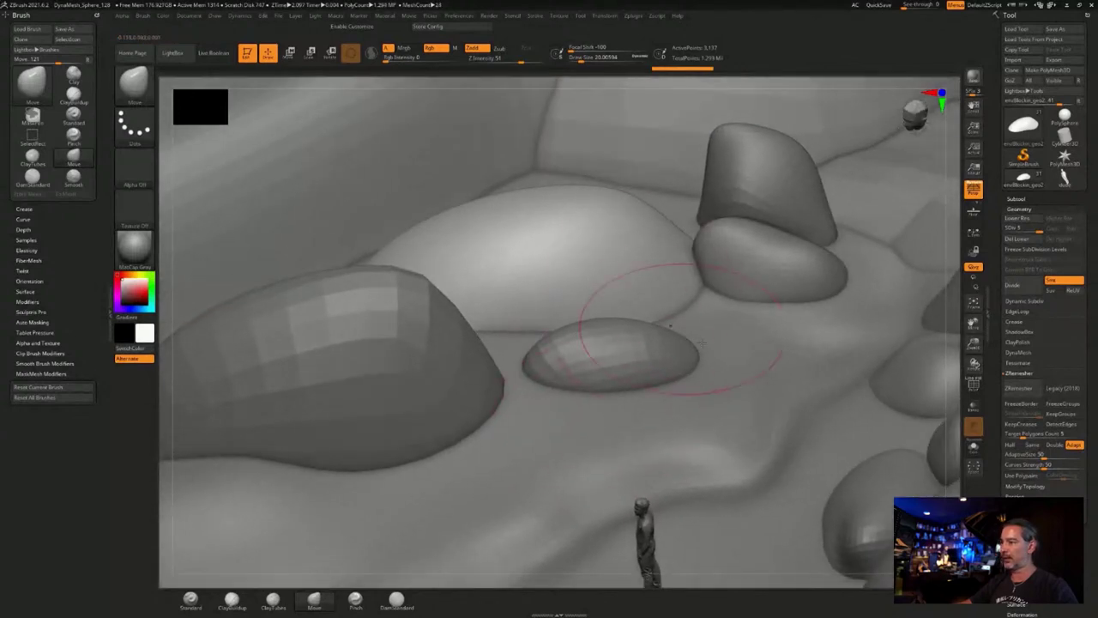
right_drag(702, 343, 721, 331)
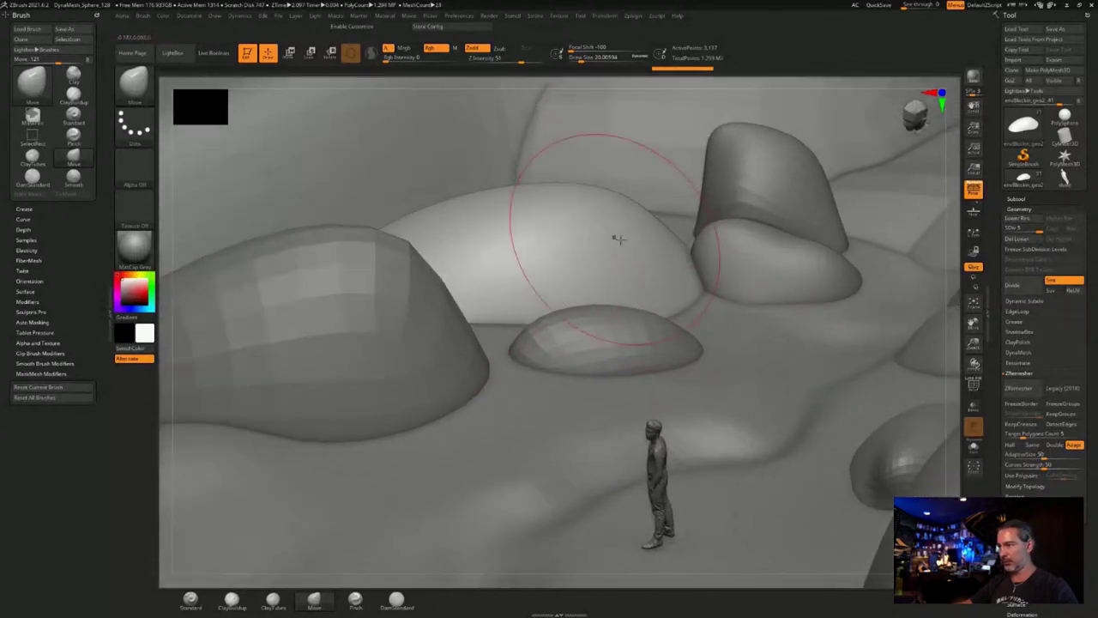
Try pulling the wide rock's end downward with the hard-falloff Move brush and undo the stroke.
drag(678, 244, 684, 269)
key(ctrl)
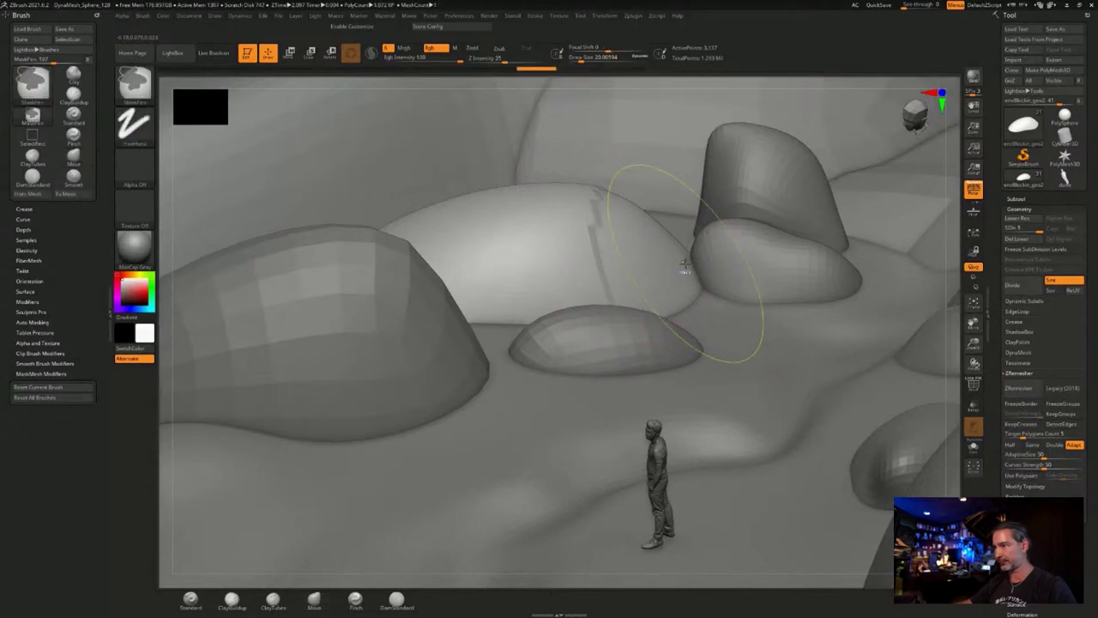
key(ctrl+z)
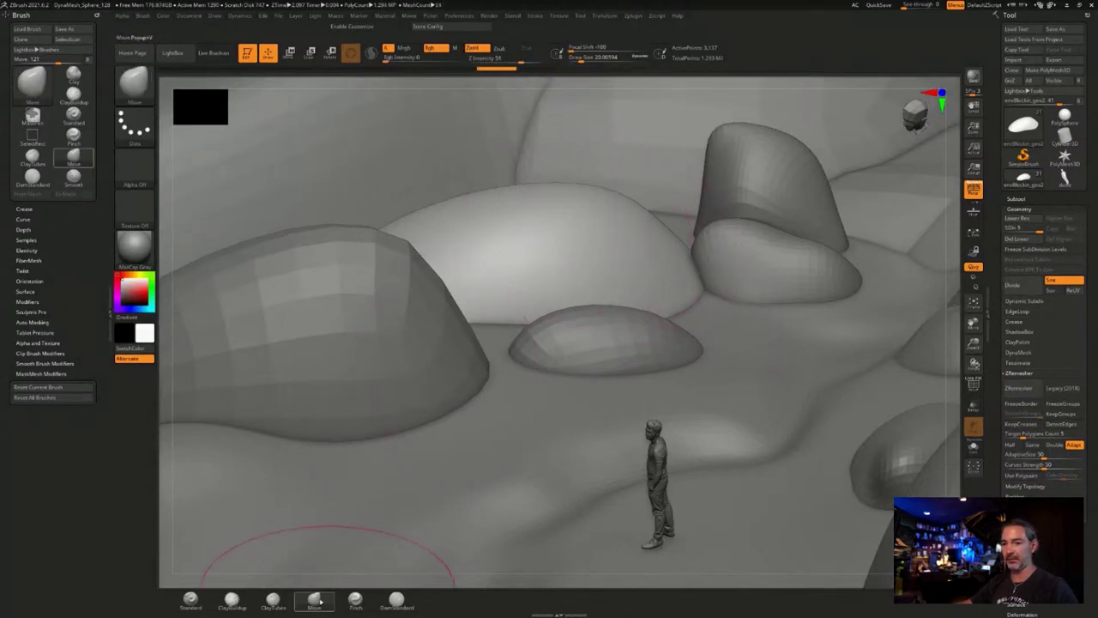
Try reshaping the upper edge of the wide low rock with the hard-falloff Move brush.
click(320, 601)
right_drag(659, 296, 648, 272)
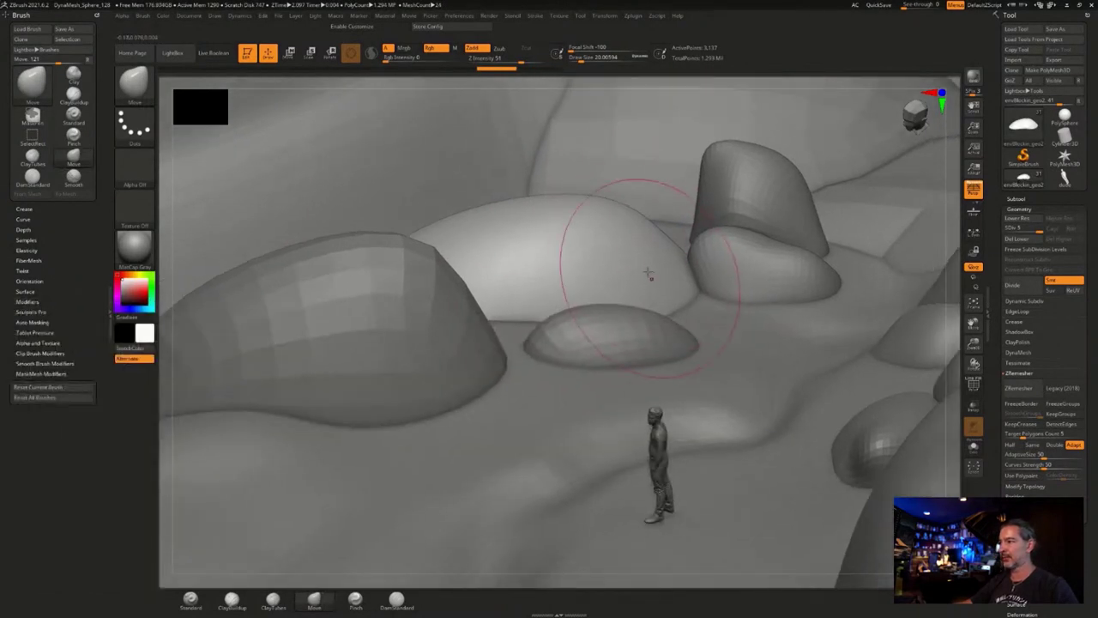
drag(607, 208, 615, 232)
key(ctrl)
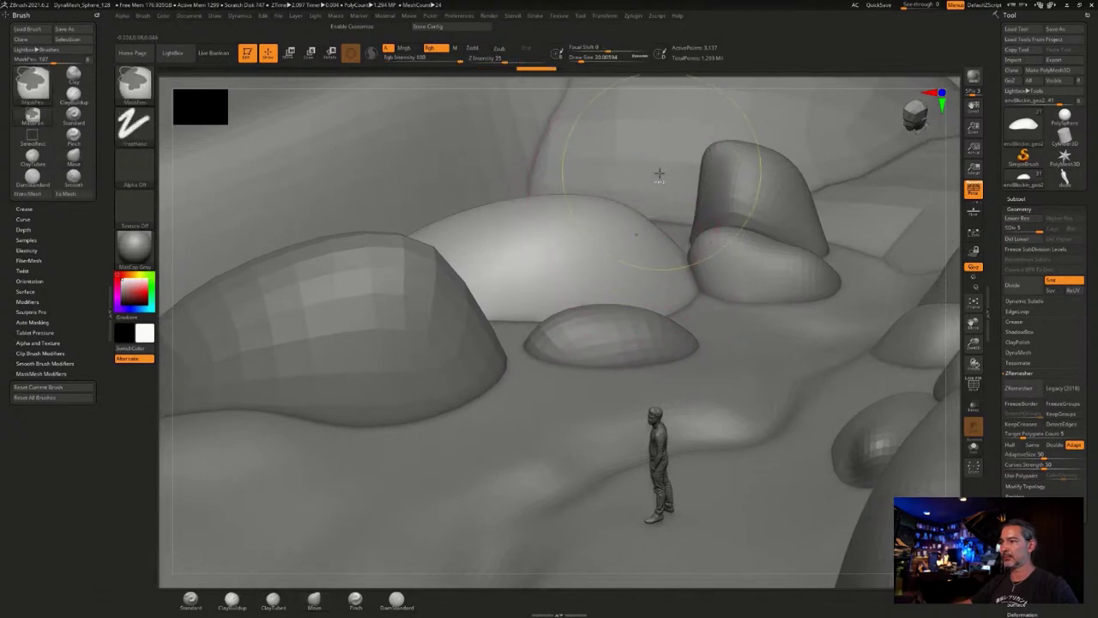
ctrl+drag(940, 239, 952, 250)
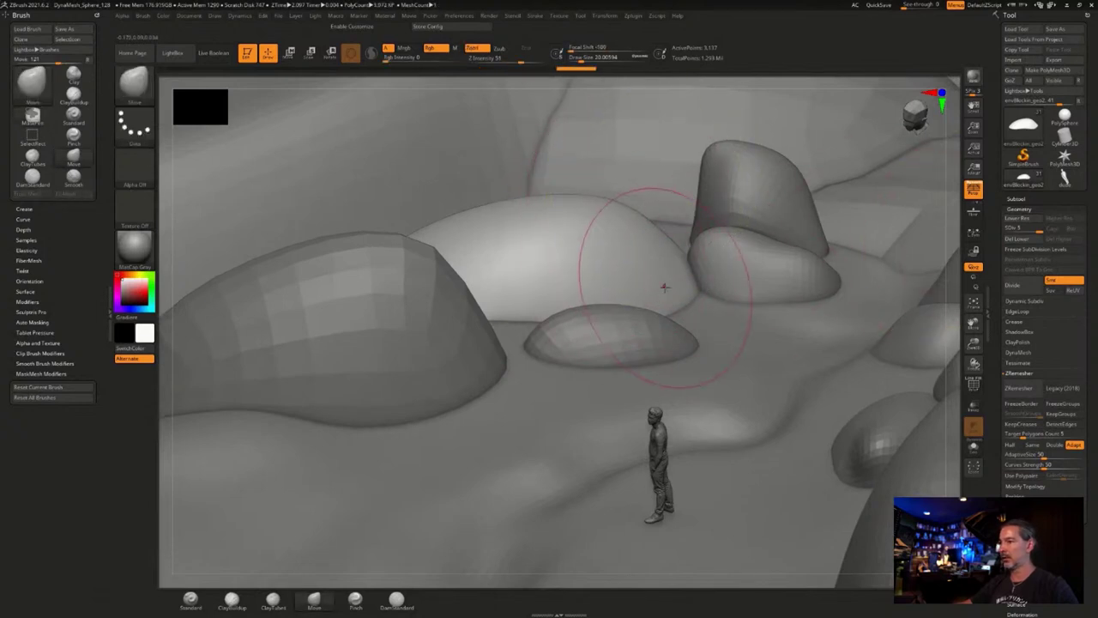
right_drag(697, 309, 697, 302)
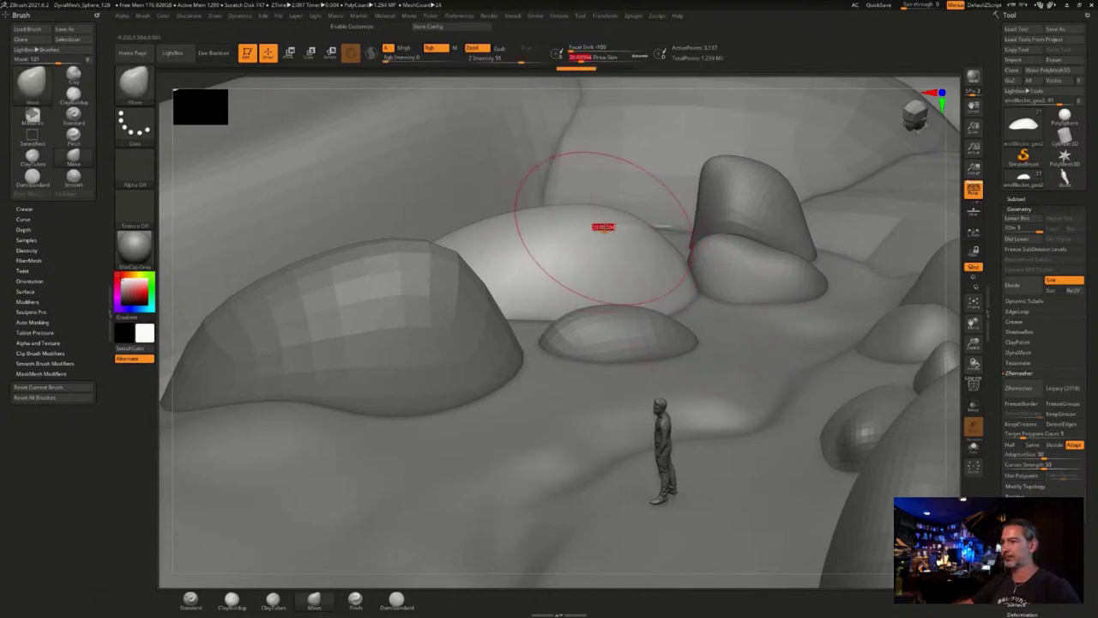
Set the Move brush's focal shift to 0 and pull the wide rock's end near the stacked pair upward into a hump.
click(604, 49)
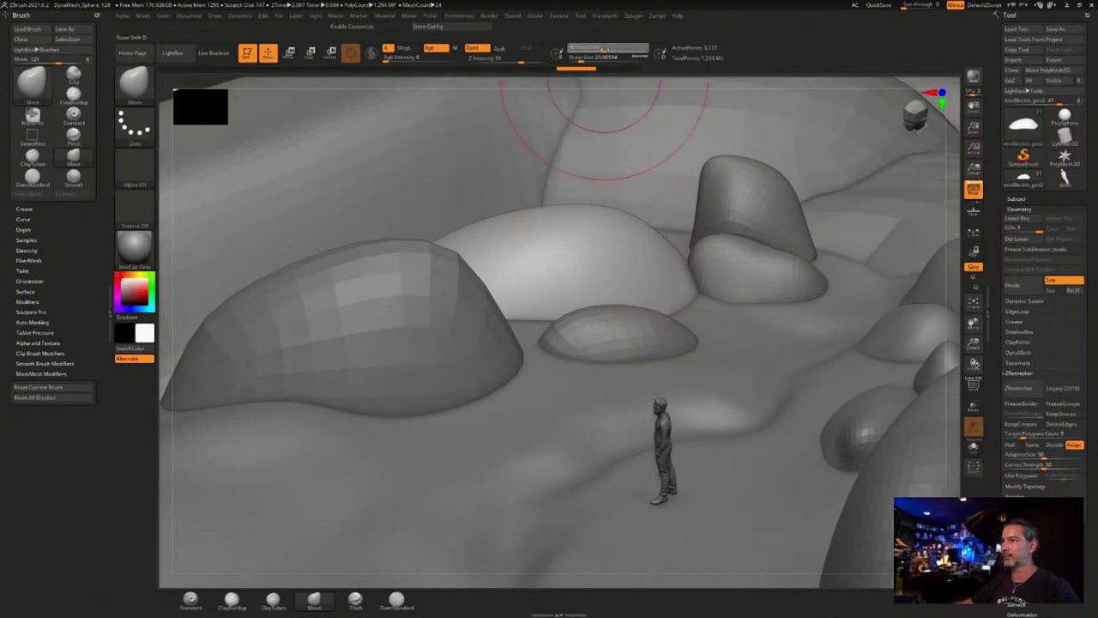
drag(604, 49, 606, 49)
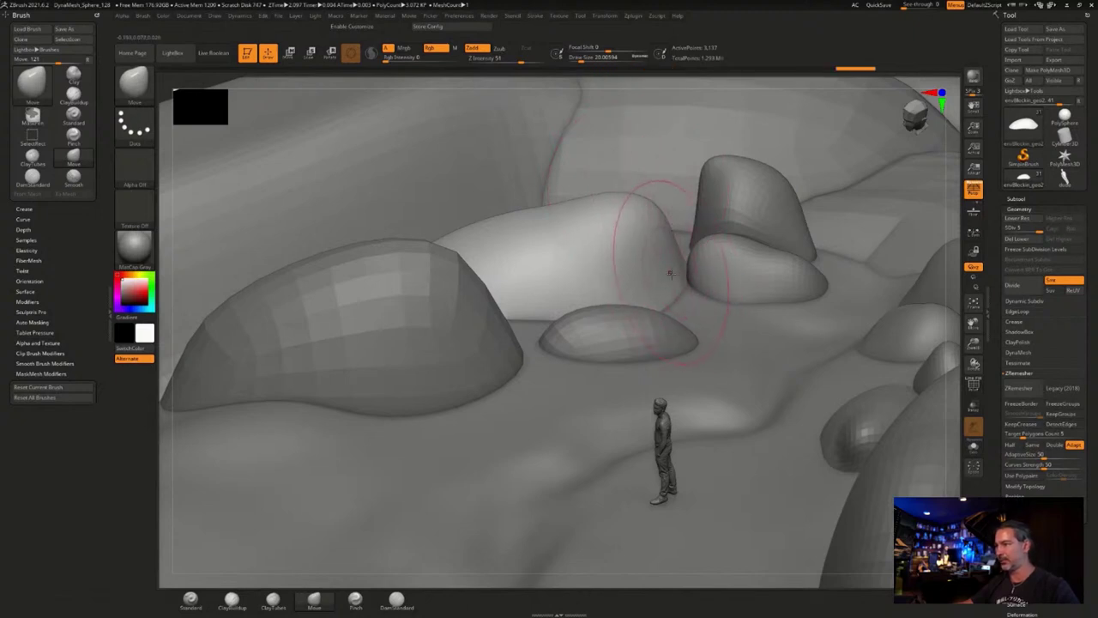
drag(670, 283, 670, 282)
key(s)
drag(649, 243, 667, 216)
Refine the wide rock's upper outline with Move strokes on its hump and its opposite shoulder, using draw sizes of about 15 to 18.
key(s)
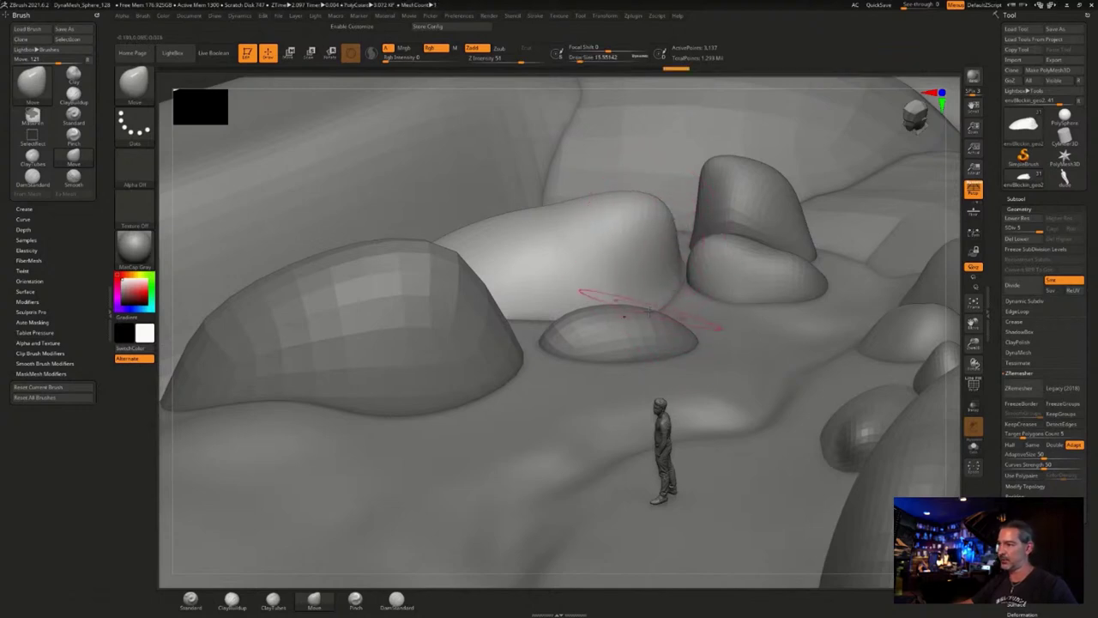
drag(701, 346, 710, 347)
mouse_move(710, 347)
right_down()
mouse_move(741, 325)
mouse_move(690, 312)
right_up()
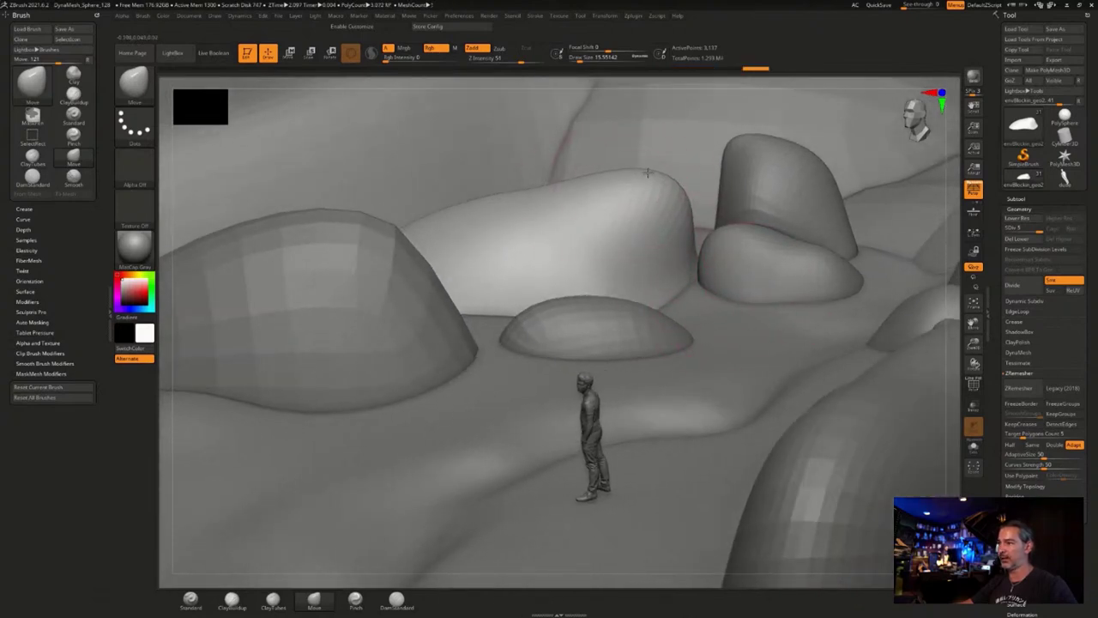
drag(648, 173, 673, 176)
drag(445, 219, 465, 208)
key(s)
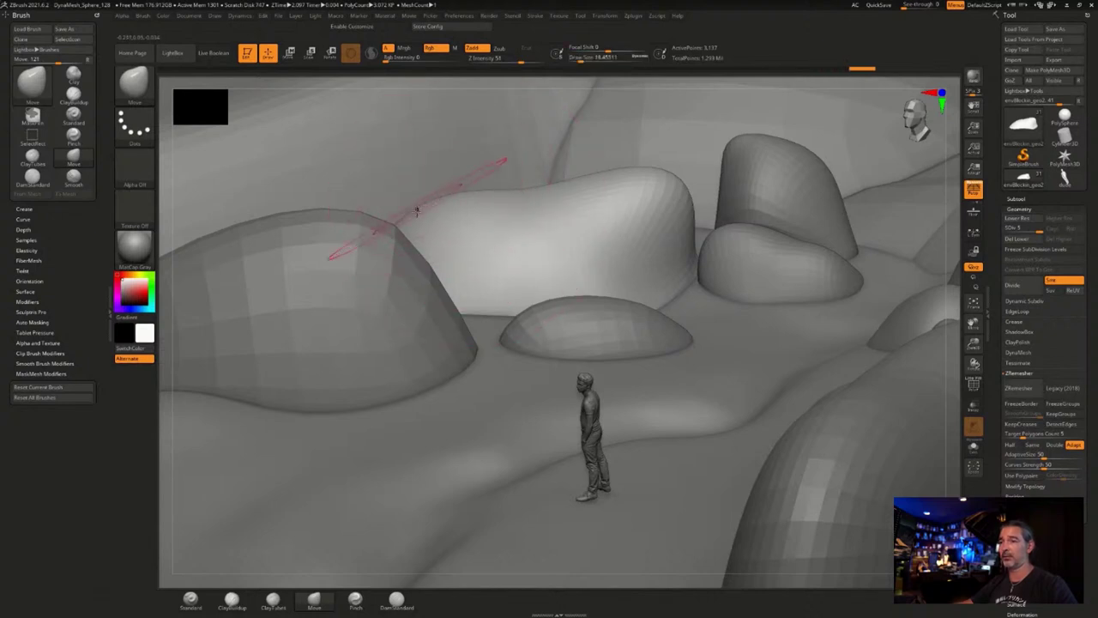
Select the small low rock in front of the wide rock and subdivide it to level 5.
drag(734, 346, 753, 296)
alt+click(625, 348)
alt+drag(717, 400, 696, 343)
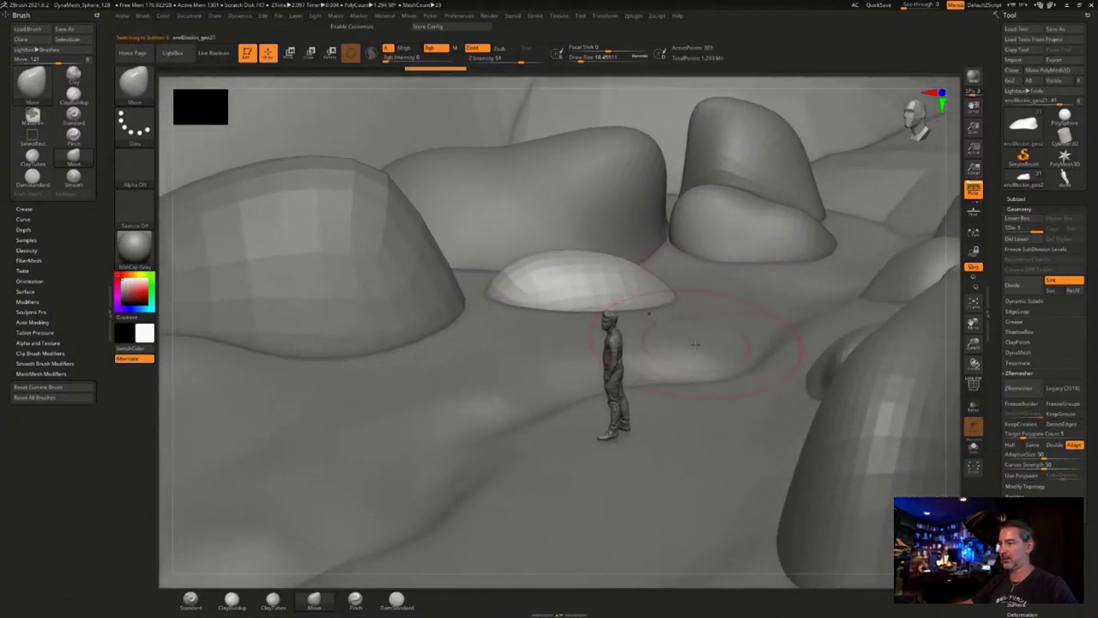
mouse_move(695, 344)
right_down()
mouse_move(698, 331)
mouse_move(855, 298)
right_up()
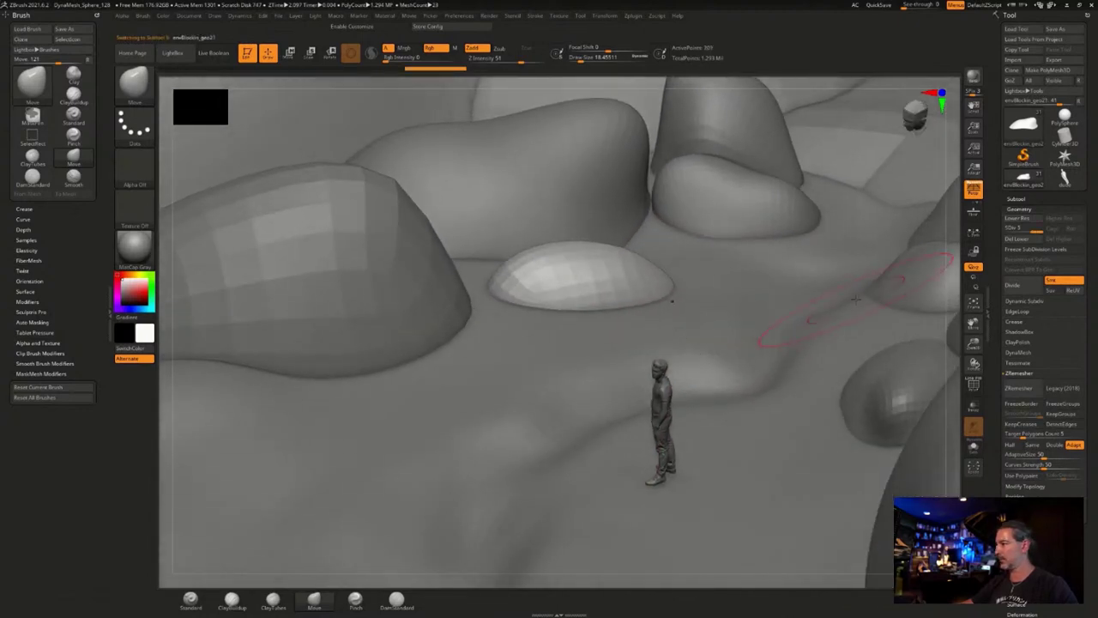
click(1035, 289)
drag(801, 318, 802, 293)
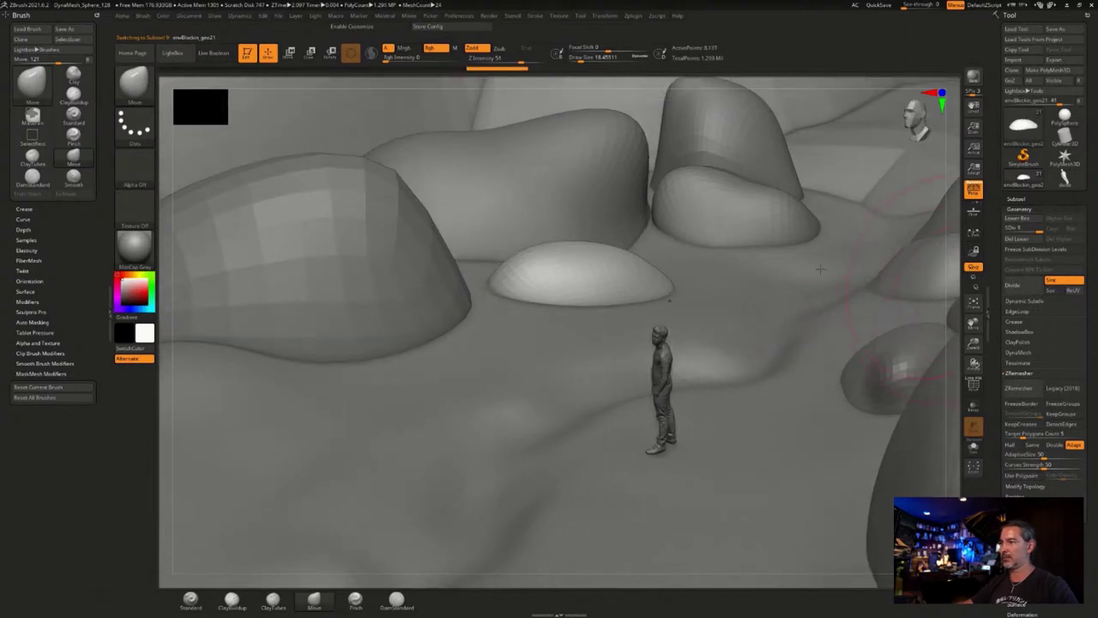
Pull the small rock's end beside the large faceted rock upward, and shape its sloping side with draw size about 9.
right_drag(601, 257, 588, 219)
mouse_move(518, 250)
mouse_down()
mouse_move(510, 215)
mouse_move(502, 237)
mouse_move(509, 223)
mouse_move(449, 214)
mouse_up()
key(s)
mouse_move(523, 214)
mouse_down()
mouse_move(580, 222)
mouse_move(595, 241)
mouse_up()
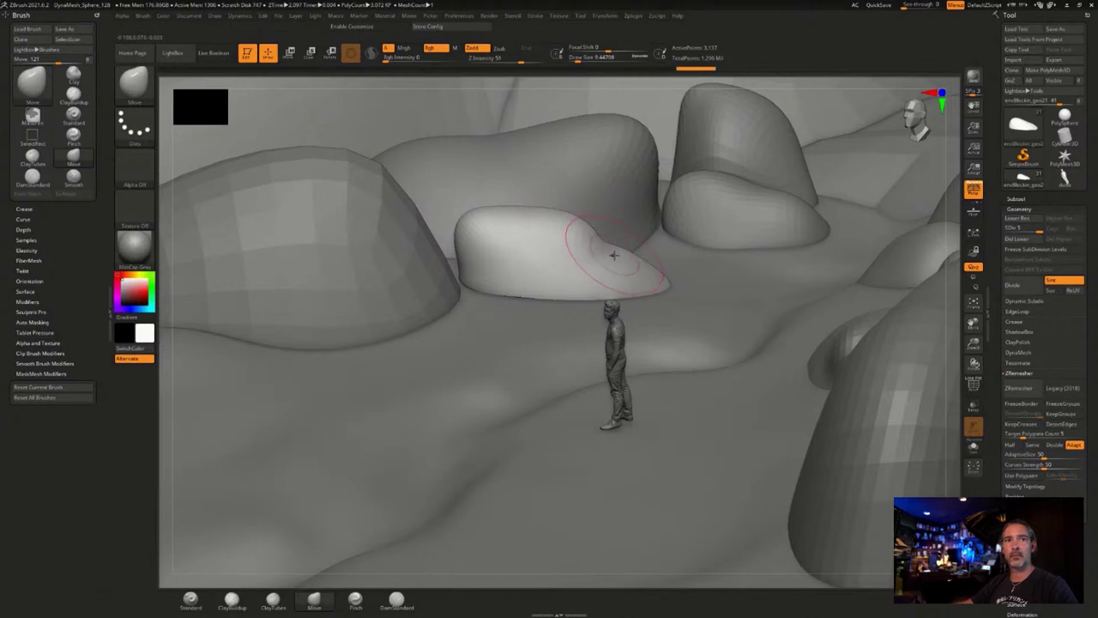
drag(621, 361, 632, 362)
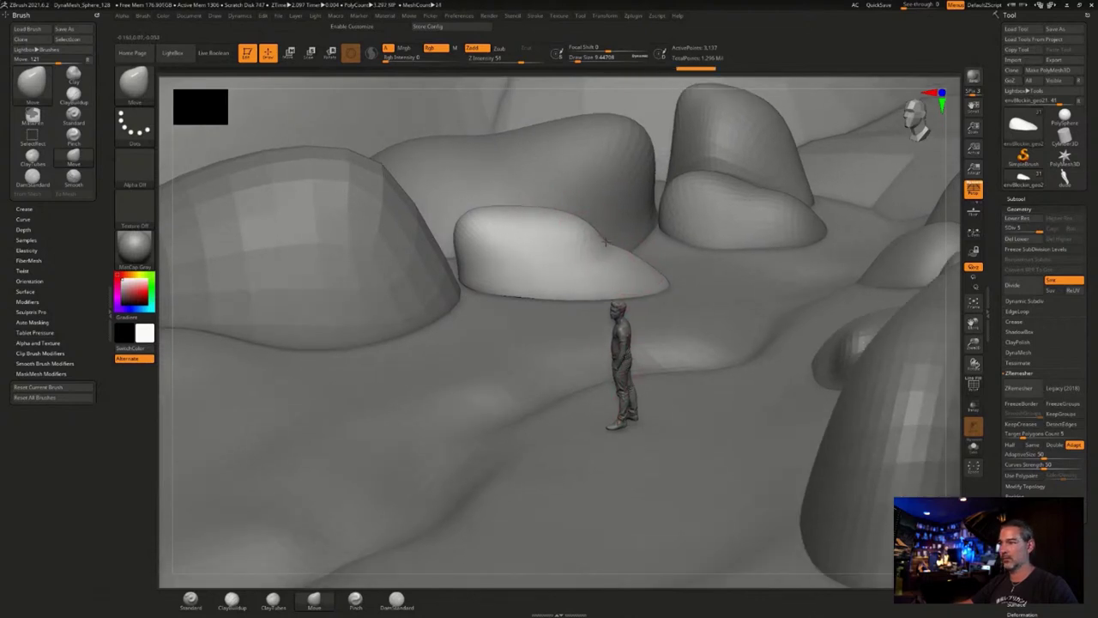
right_drag(635, 259, 652, 262)
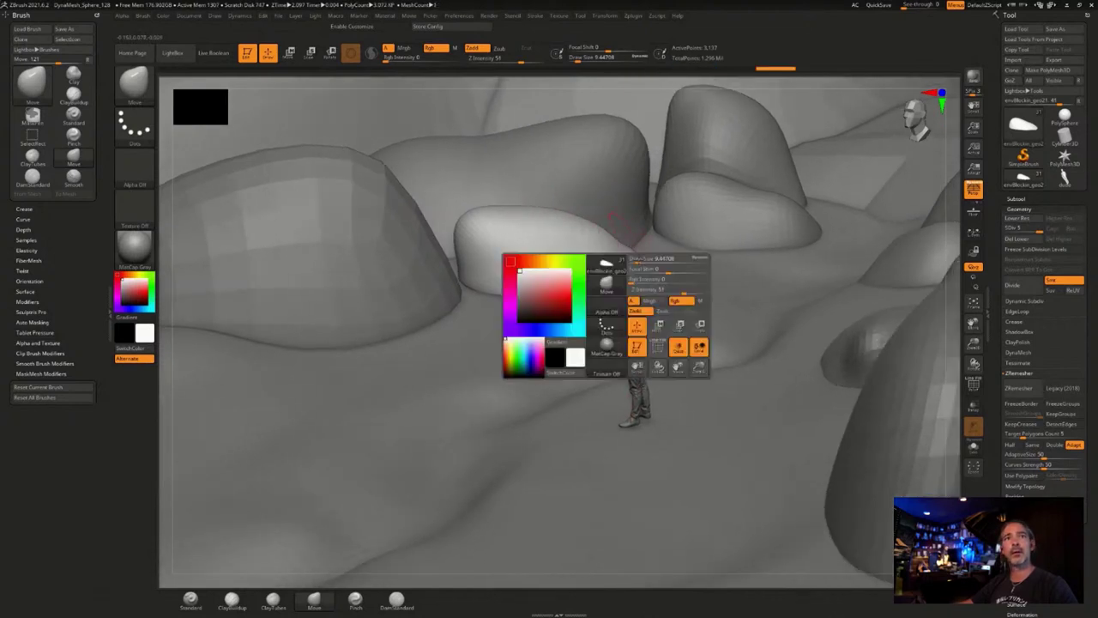
Lift the small rock's raised end and adjust its crest and tapered tip with the Move brush, enlarging the draw size to about 19.
right_drag(544, 408, 519, 422)
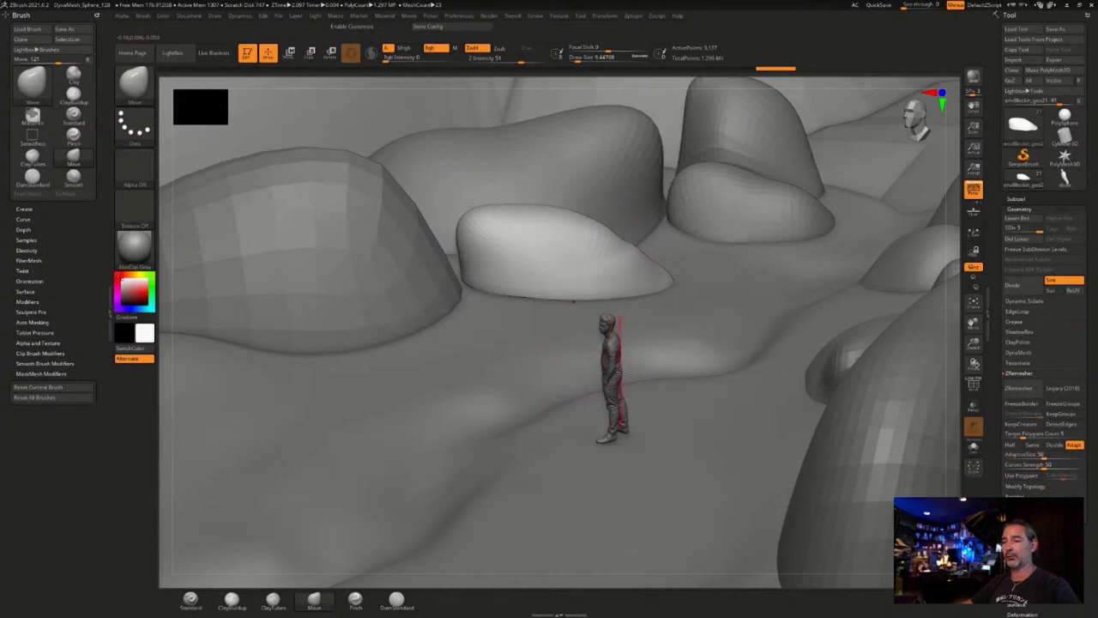
right_drag(559, 337, 526, 297)
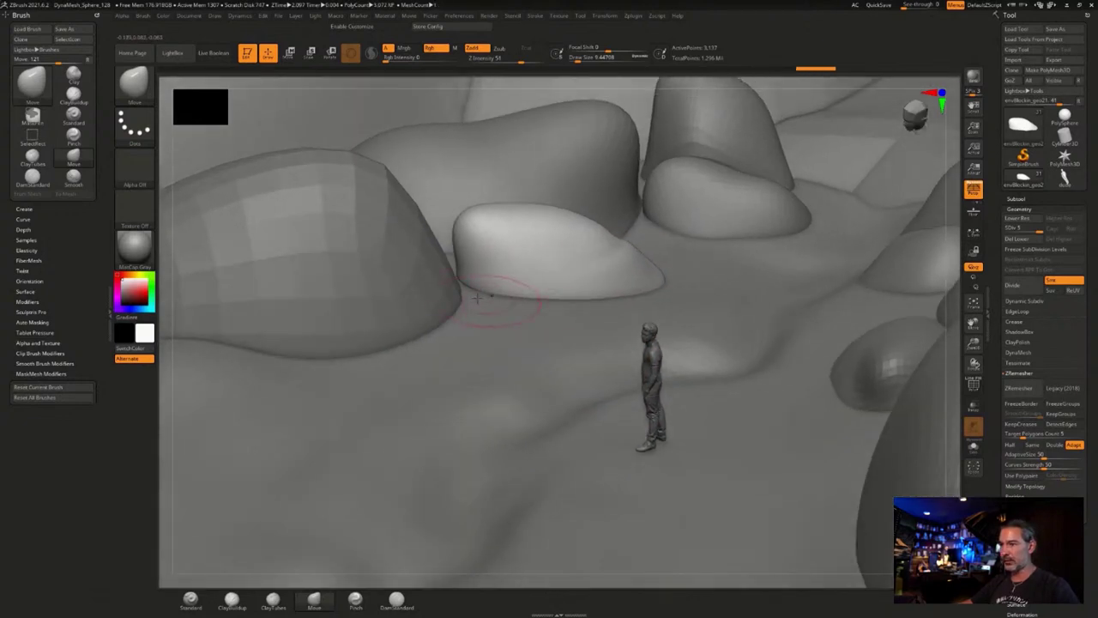
mouse_move(574, 338)
right_down()
mouse_move(690, 257)
mouse_move(672, 293)
mouse_move(597, 333)
mouse_move(627, 307)
mouse_move(582, 374)
mouse_move(536, 244)
right_up()
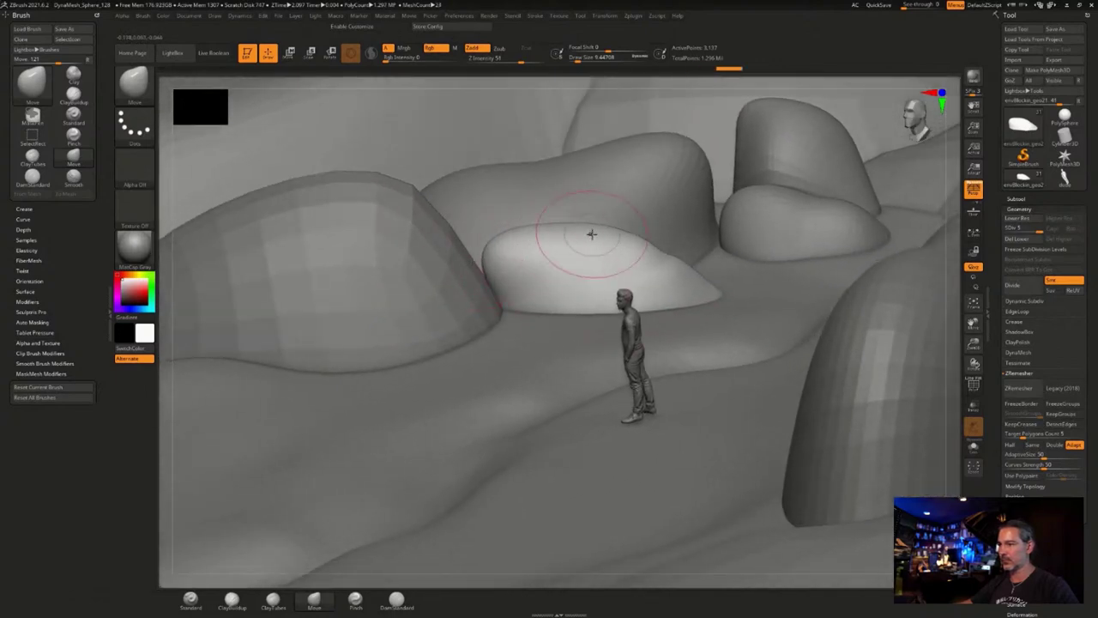
drag(525, 241, 510, 214)
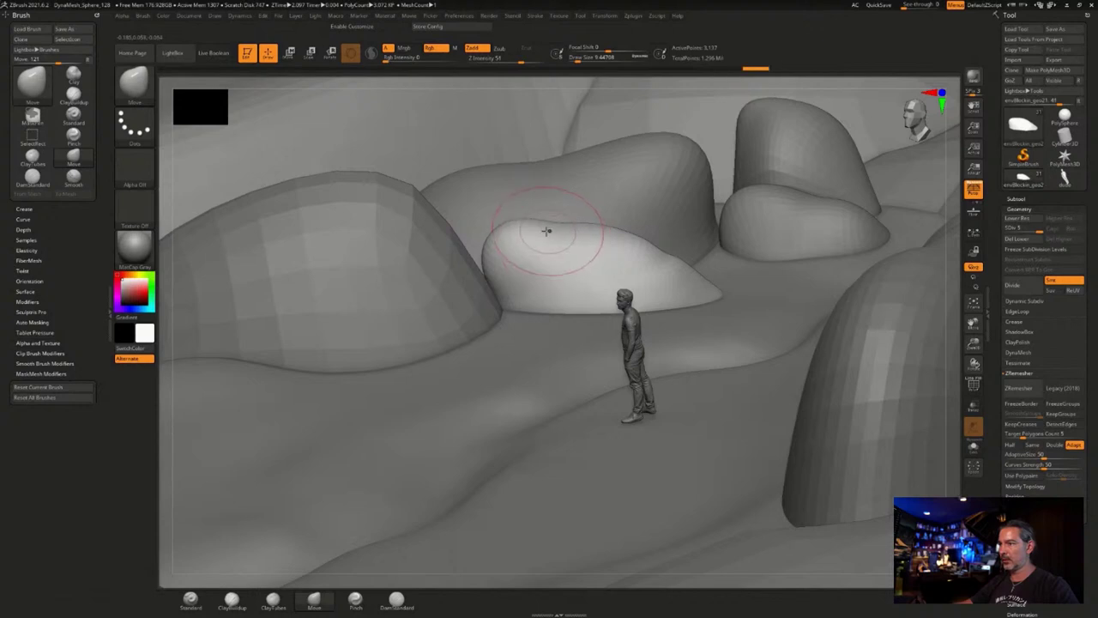
key(s)
drag(572, 248, 604, 228)
mouse_move(680, 272)
mouse_down()
mouse_move(666, 276)
mouse_move(678, 267)
mouse_move(710, 284)
mouse_up()
Select the large faceted rock beside the small one and subdivide it to level 4.
right_drag(525, 354, 589, 366)
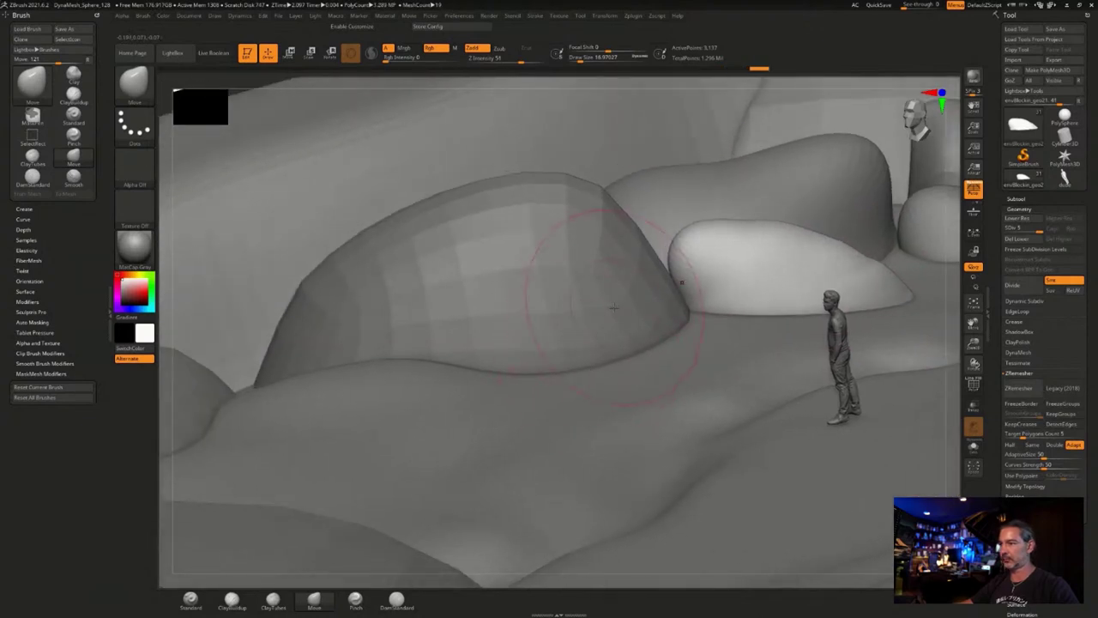
alt+click(555, 271)
click(1016, 286)
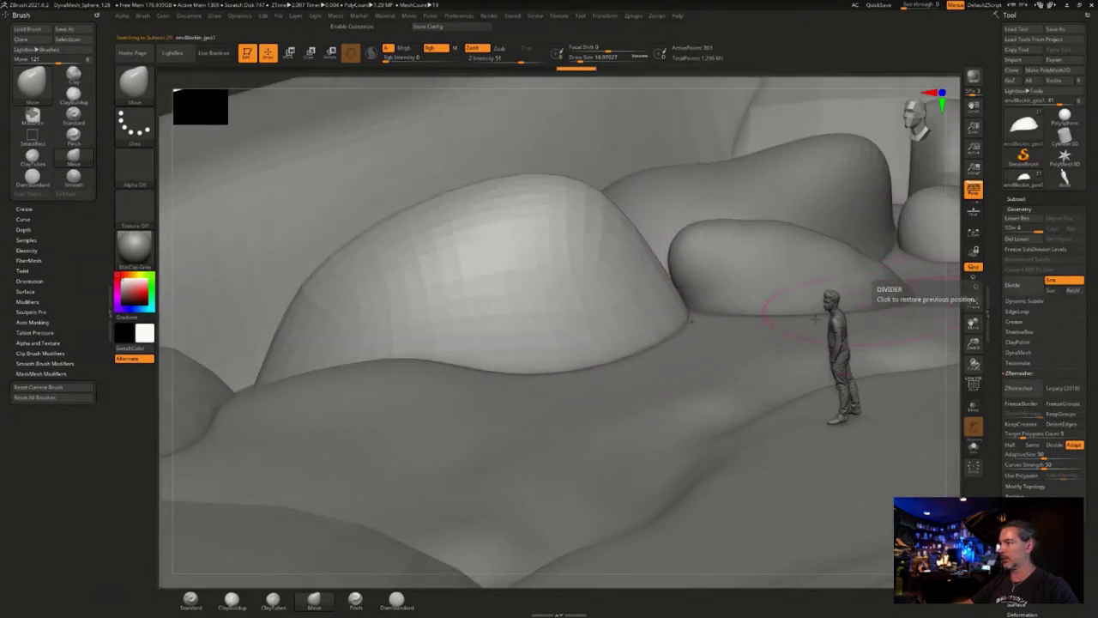
ctrl+right_drag(566, 369, 554, 319)
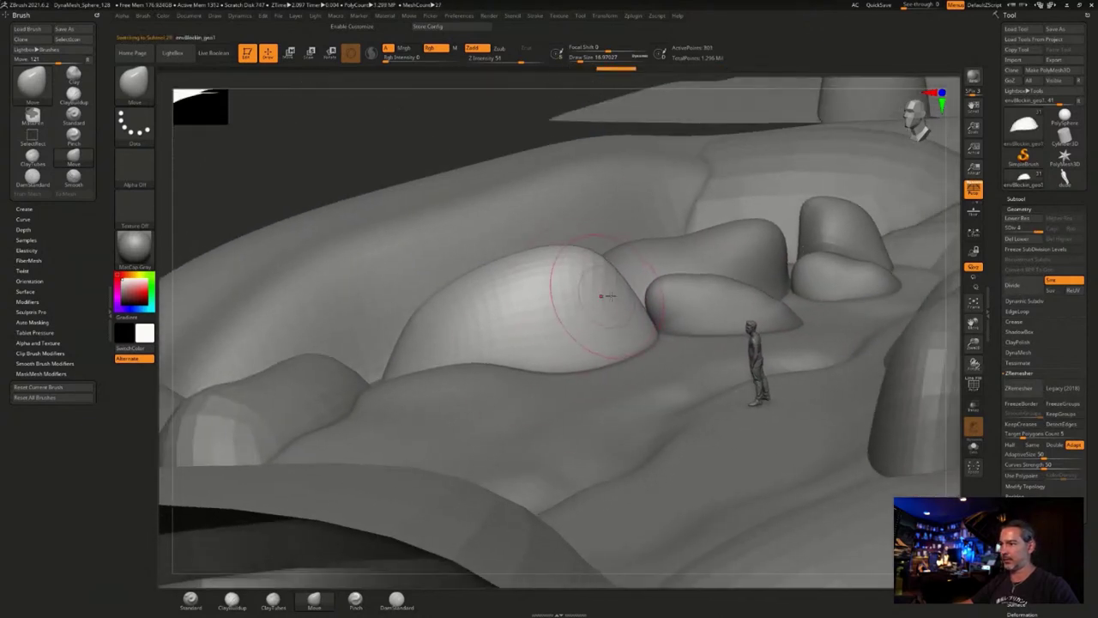
Set the Move brush's focal shift to about -5 and pull both ends of the large rock up and outward into a blockier shape.
right_drag(659, 345, 672, 350)
key(space)
drag(672, 354, 658, 353)
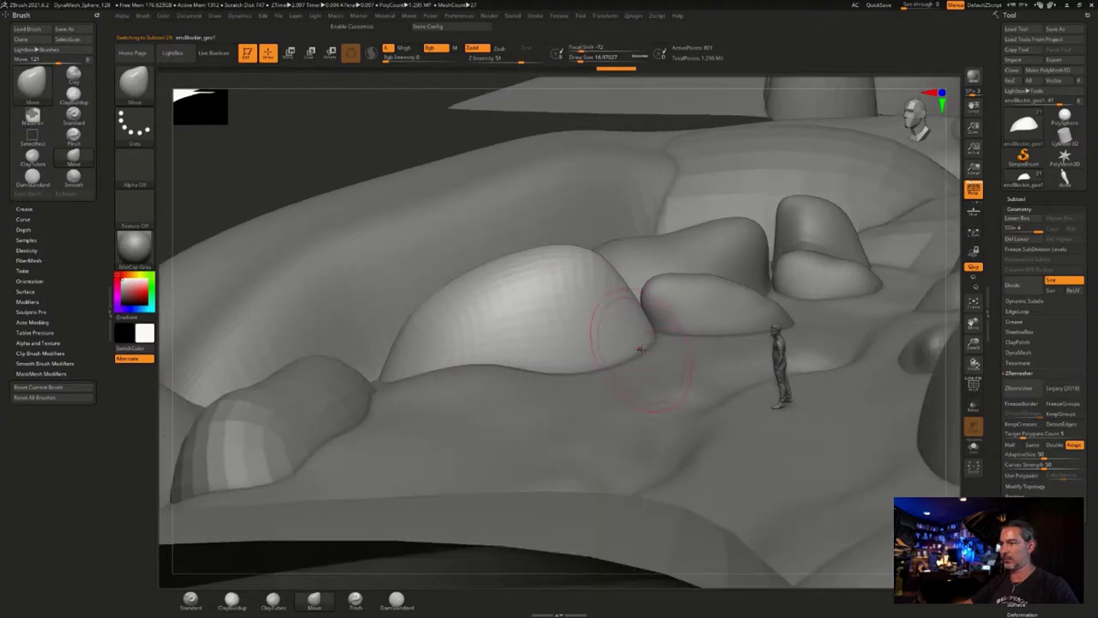
right_drag(690, 347, 674, 355)
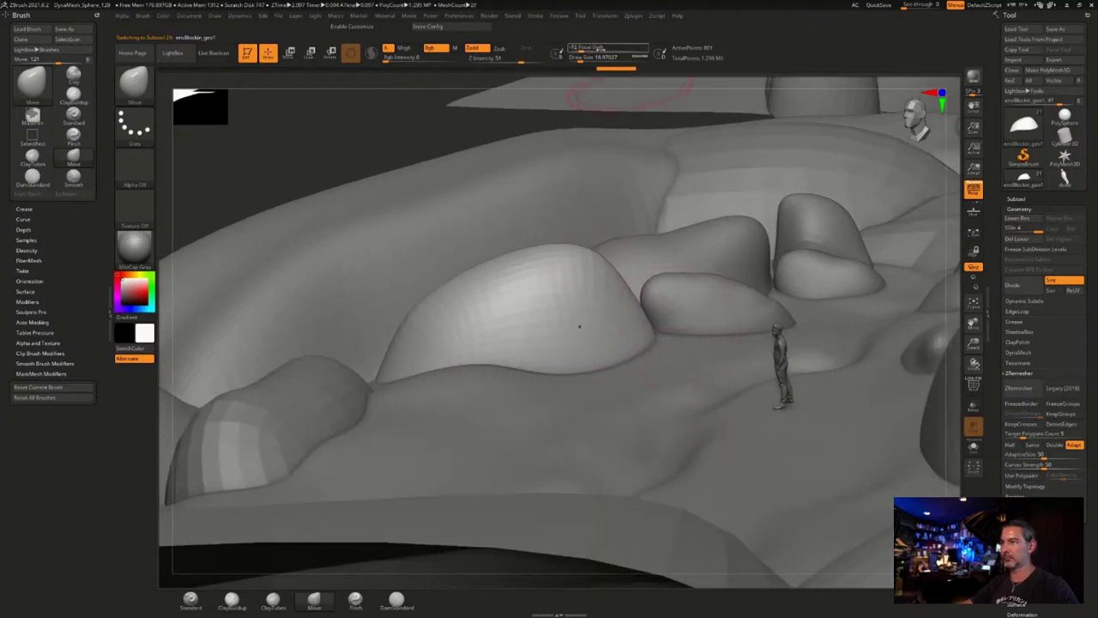
drag(599, 49, 592, 49)
drag(583, 260, 625, 254)
drag(636, 328, 638, 331)
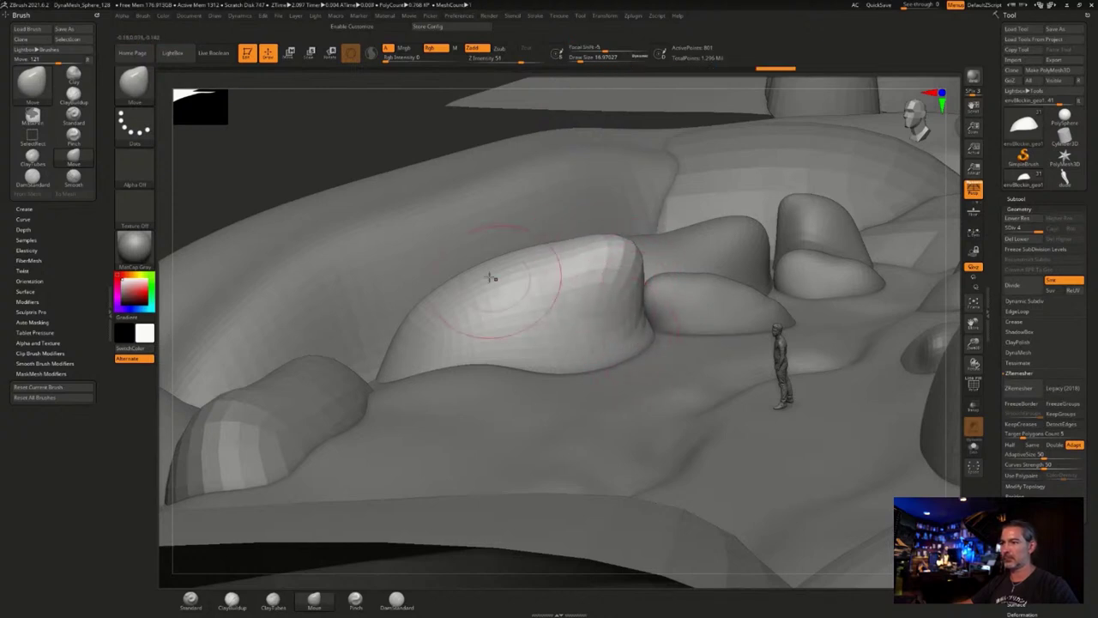
drag(490, 279, 443, 276)
drag(405, 343, 369, 320)
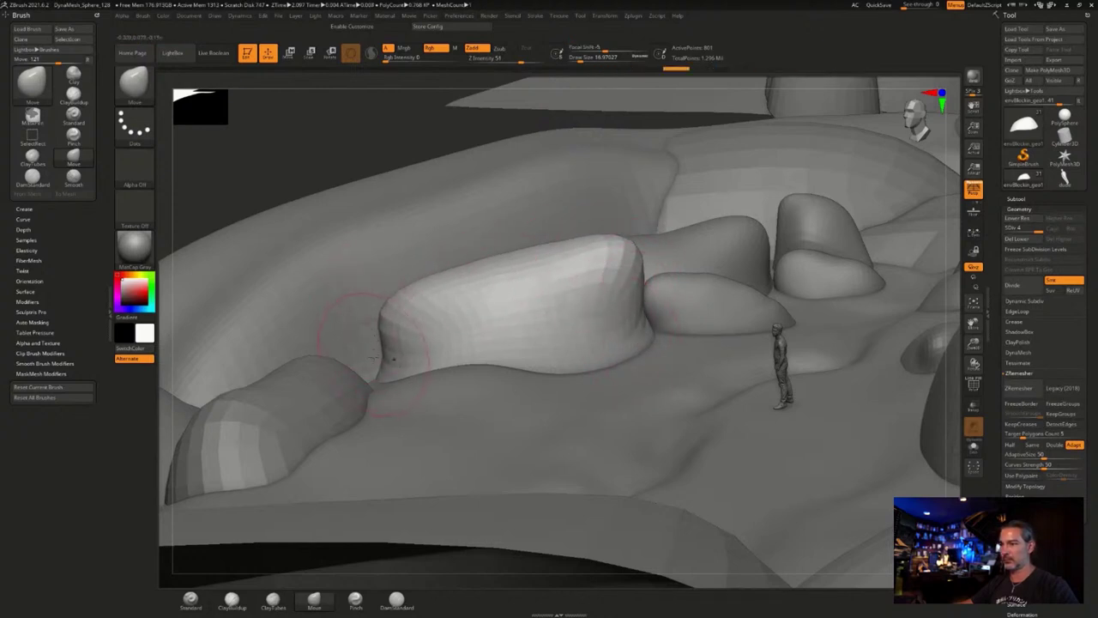
Pull the large rock's front end outward, adjust its upper edge, and subdivide it to level 5.
drag(648, 390, 734, 413)
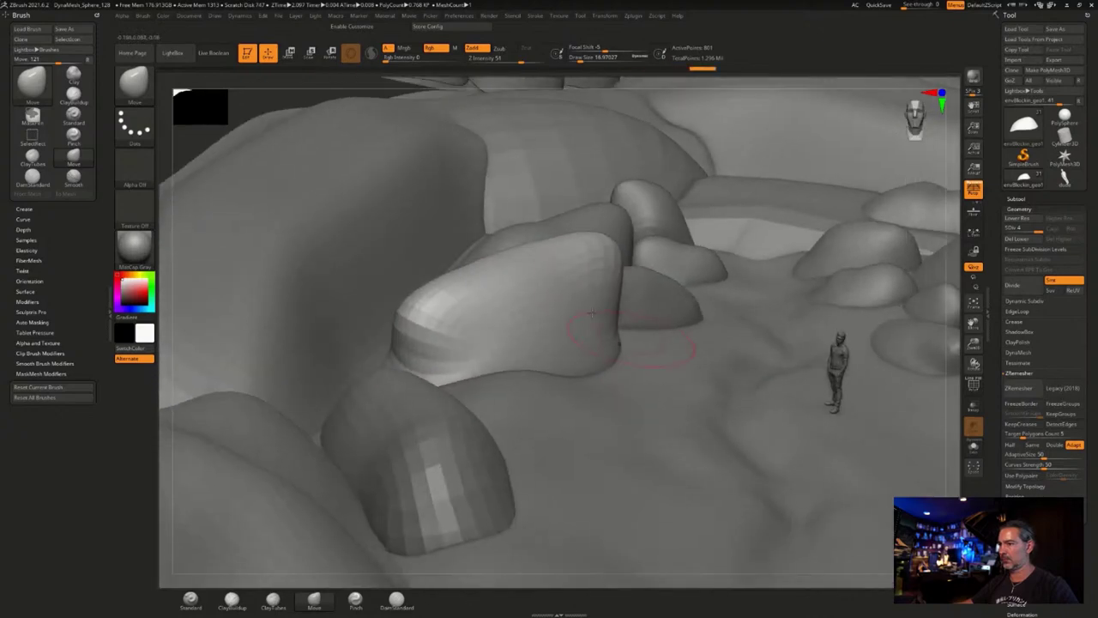
drag(612, 296, 658, 356)
drag(573, 255, 560, 278)
drag(671, 355, 633, 368)
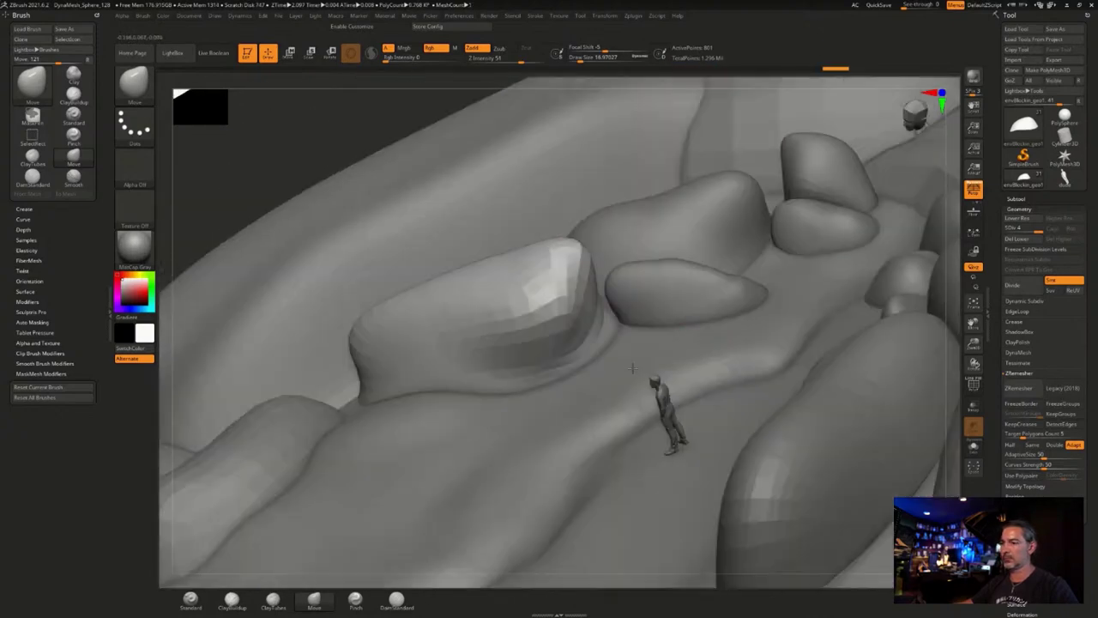
right_drag(632, 367, 600, 249)
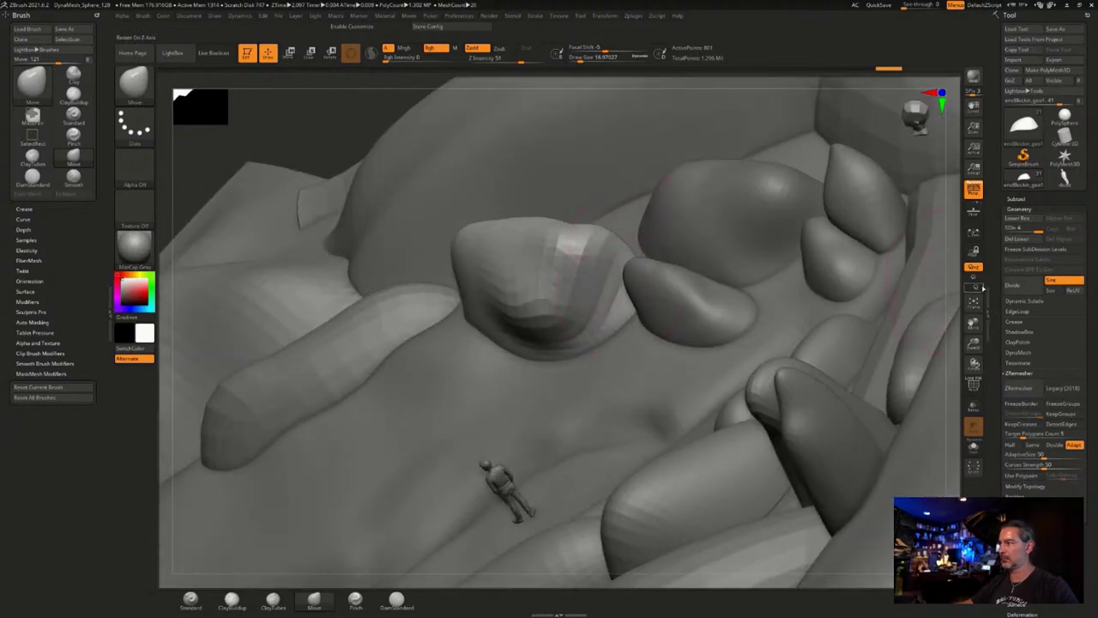
click(1014, 284)
right_drag(611, 240, 723, 220)
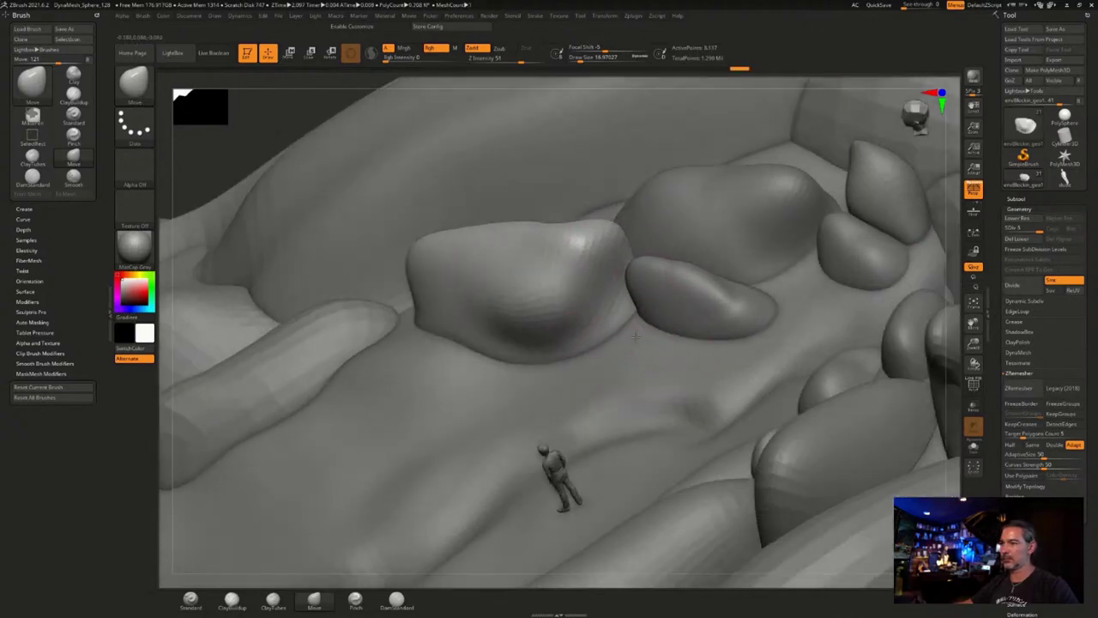
Select the wide humped rock again and reshape its upper shoulder with the Move brush.
mouse_move(723, 279)
right_down()
mouse_move(569, 331)
mouse_move(625, 249)
right_up()
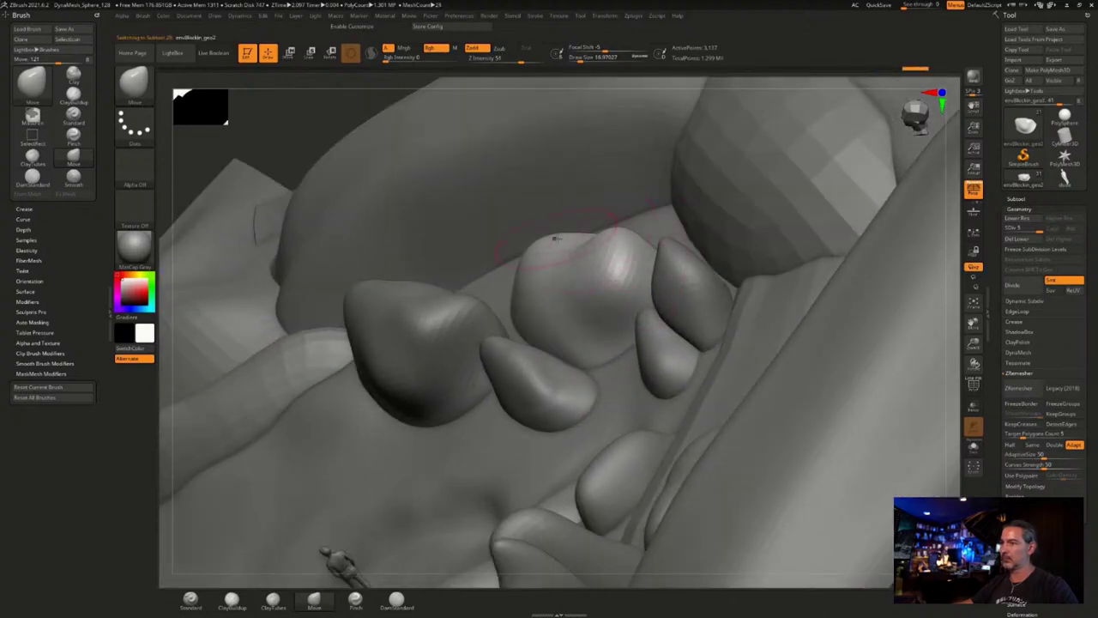
drag(555, 239, 517, 269)
right_drag(481, 310, 544, 329)
Select the small tapered rock and reshape its top edge with the Move brush at a reduced draw size.
mouse_move(654, 366)
alt+right_down()
mouse_move(694, 293)
mouse_move(604, 338)
mouse_move(571, 390)
mouse_move(629, 279)
mouse_move(607, 350)
alt+right_up()
alt+click(584, 285)
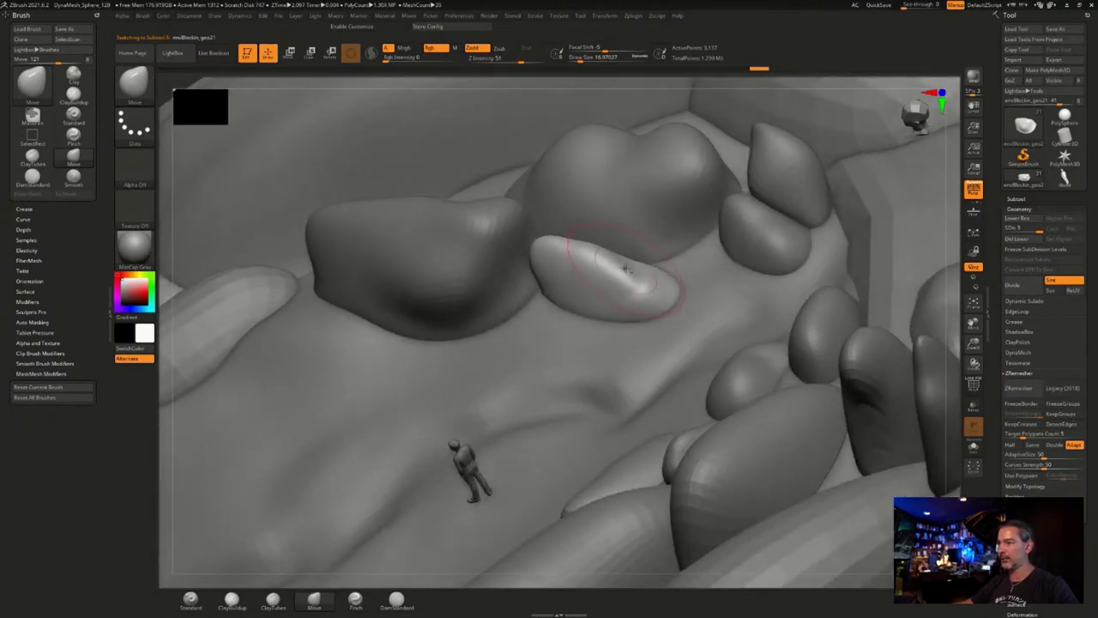
key(s)
drag(629, 271, 621, 267)
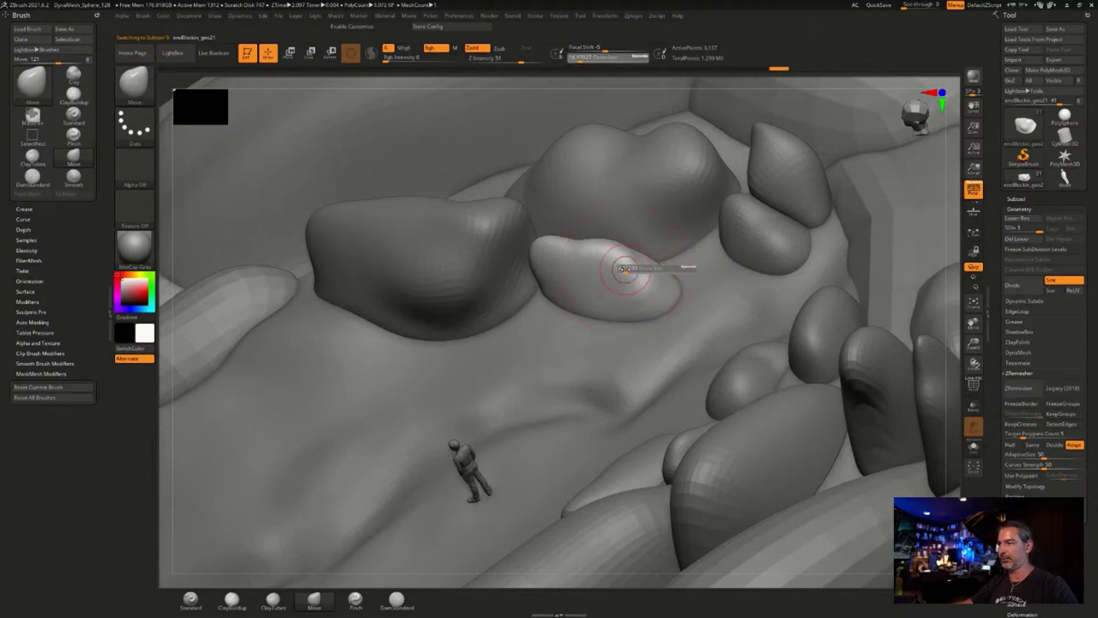
right_drag(697, 280, 594, 257)
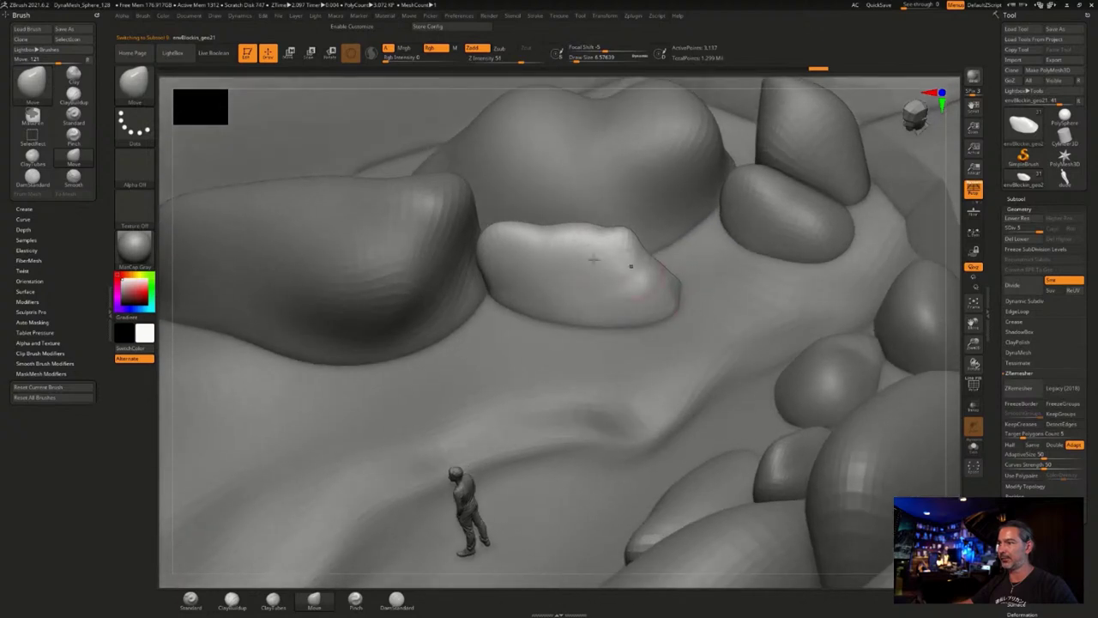
Select the long, low faceted rock behind the small tapered rock and subdivide it to level 5.
right_drag(469, 376, 592, 289)
alt+click(596, 288)
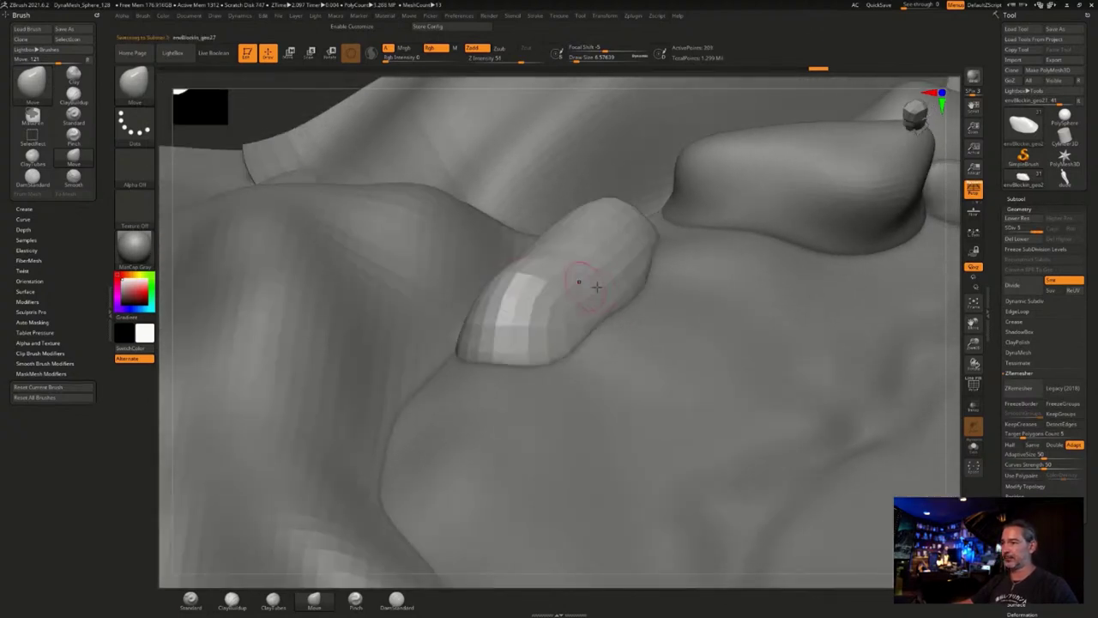
click(1015, 284)
click(1015, 285)
mouse_move(729, 463)
right_down()
mouse_move(674, 356)
mouse_move(679, 369)
mouse_move(735, 385)
mouse_move(643, 380)
mouse_move(635, 368)
mouse_move(580, 409)
mouse_move(620, 409)
mouse_move(632, 380)
mouse_move(660, 360)
right_up()
Set the Move brush's draw size to about 20 and pull both ends of the long rock up and outward.
key(s)
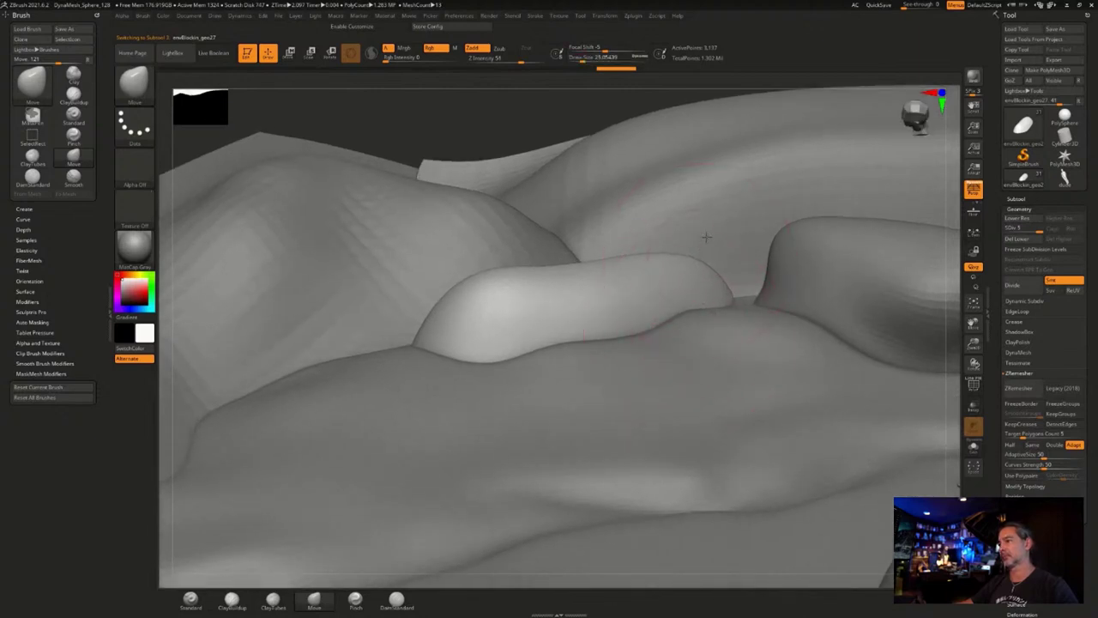
drag(708, 258, 712, 218)
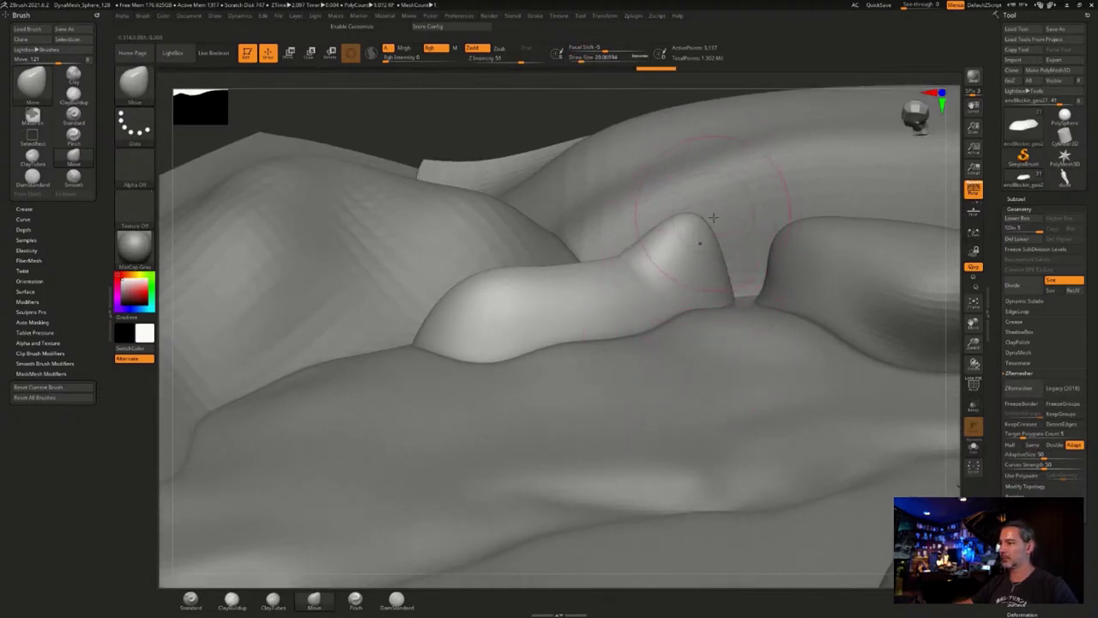
drag(639, 266, 584, 260)
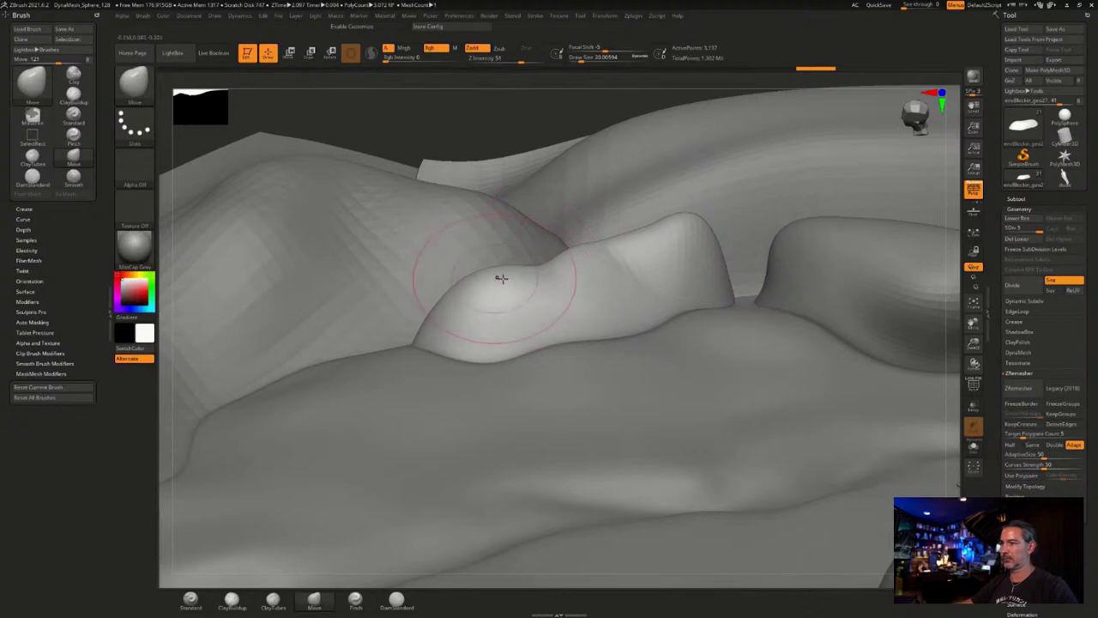
mouse_move(503, 277)
mouse_down()
mouse_move(424, 289)
mouse_move(433, 312)
mouse_up()
drag(723, 243, 737, 246)
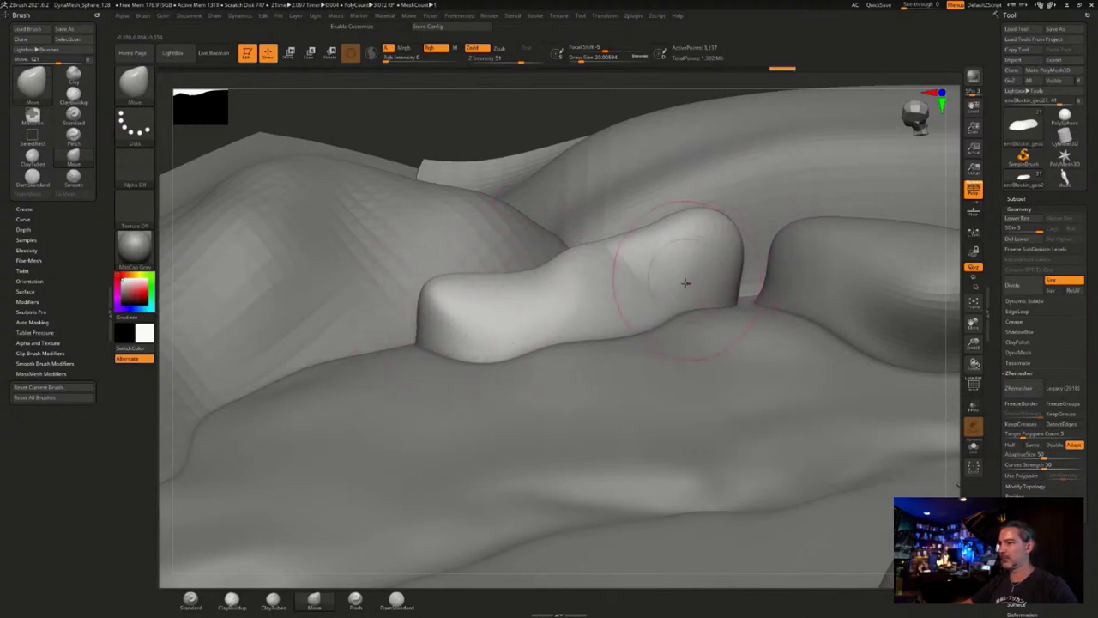
Reshape the long rock's front base and both ends with the Move brush into a more angular form.
drag(532, 110, 594, 263)
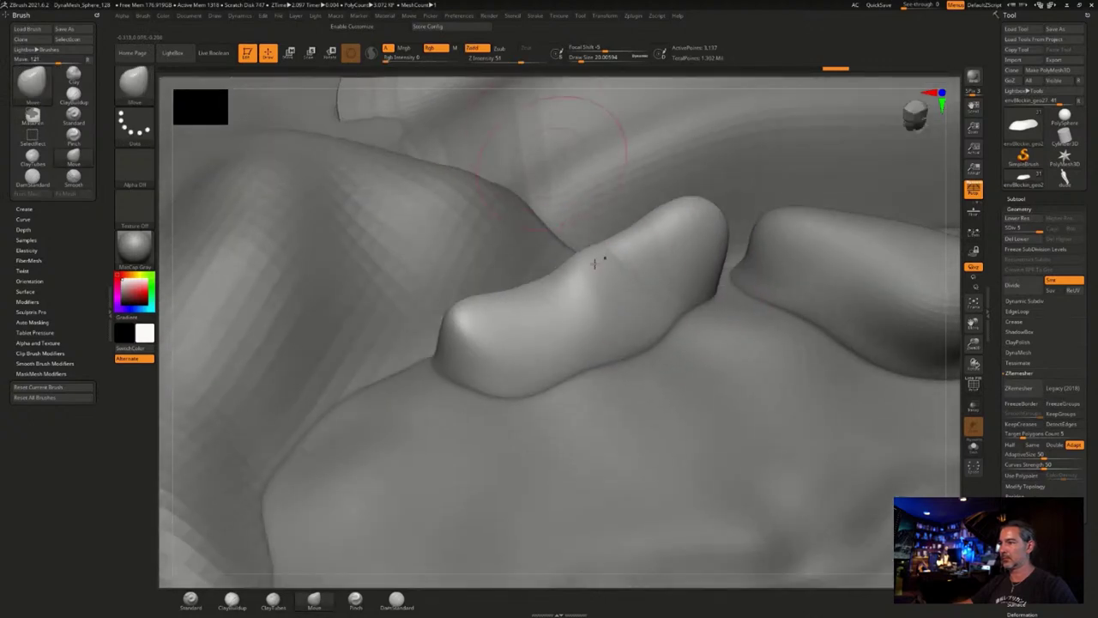
drag(650, 337, 680, 365)
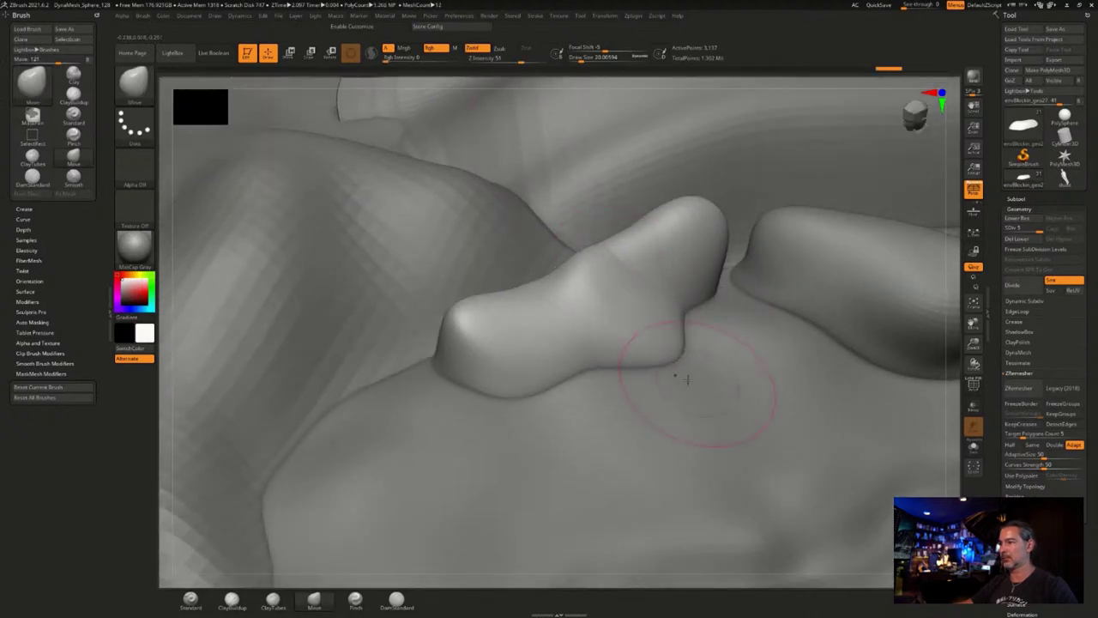
drag(710, 289, 729, 298)
drag(708, 230, 686, 234)
drag(722, 277, 767, 312)
drag(466, 347, 432, 324)
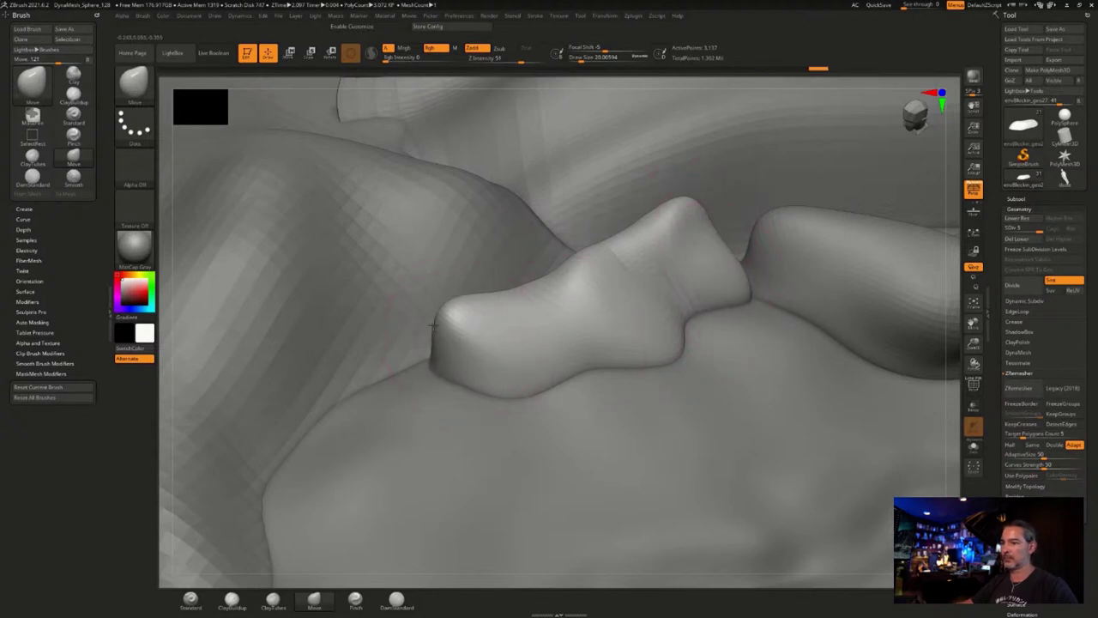
mouse_move(526, 310)
mouse_down()
mouse_move(489, 311)
mouse_move(553, 341)
mouse_up()
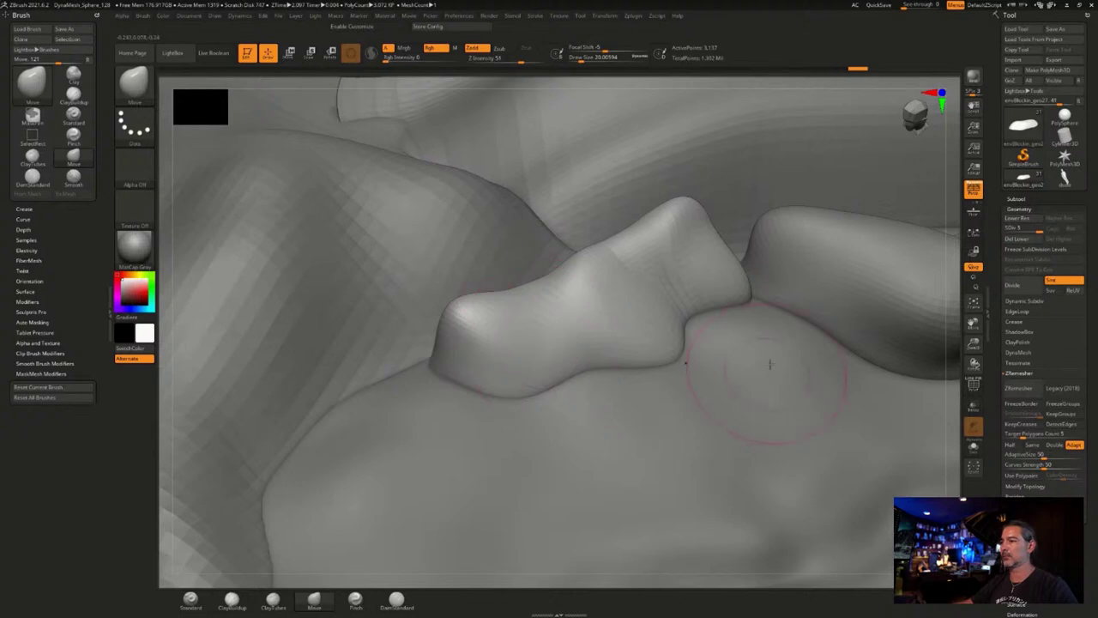
Select the large blocky rock, dip its upper edge, and pull its front end outward with the Move brush.
right_drag(770, 364, 740, 231)
alt+right_drag(634, 130, 214, 149)
alt+click(649, 318)
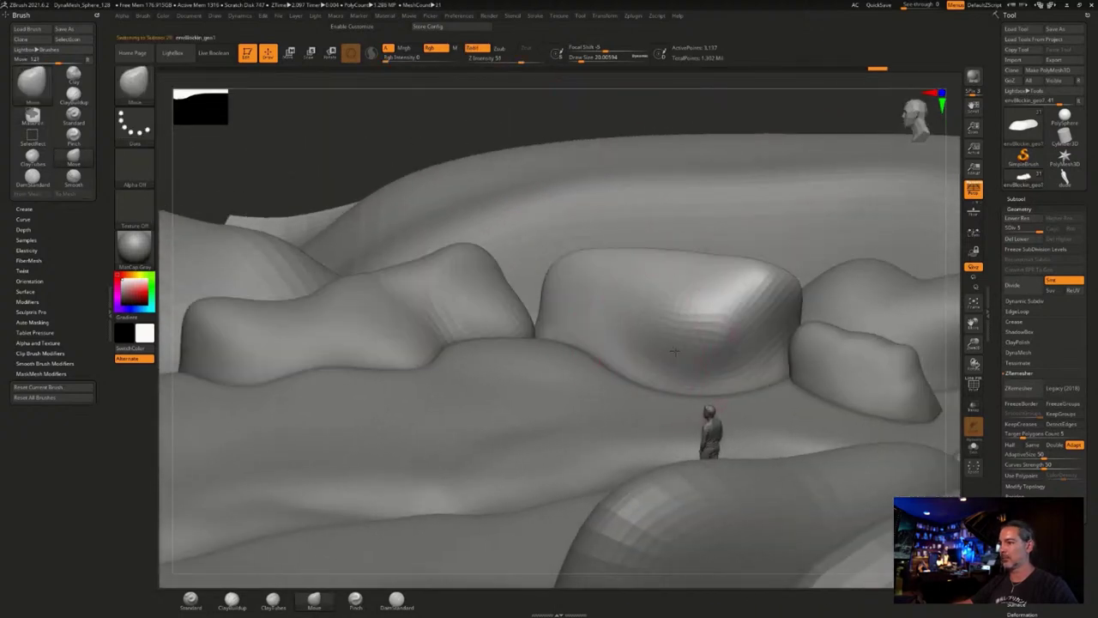
right_drag(675, 352, 527, 221)
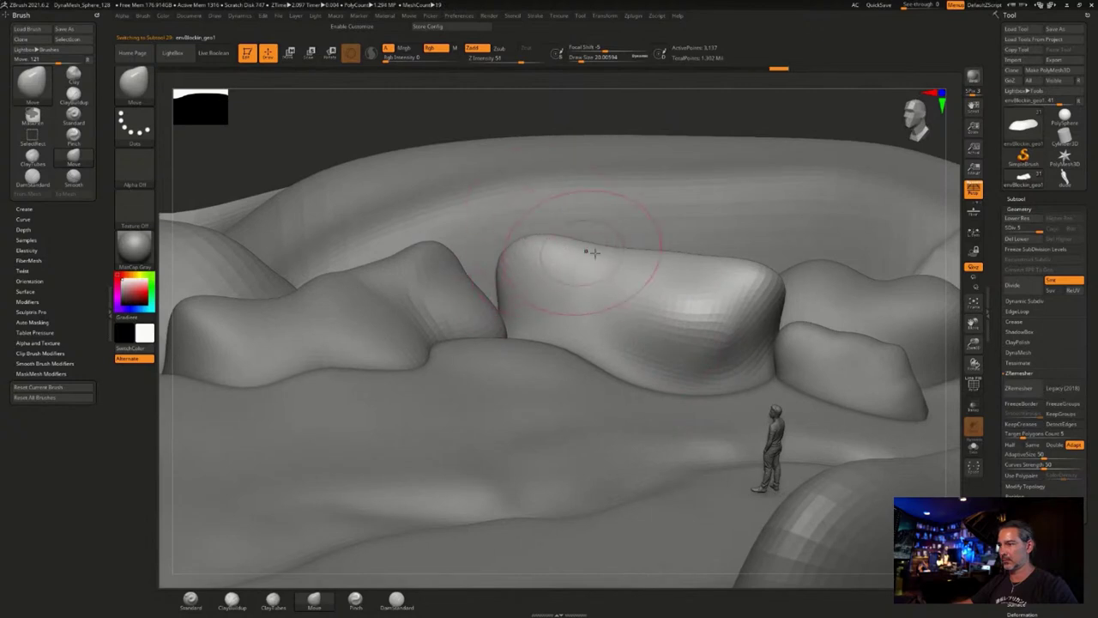
drag(594, 253, 641, 271)
drag(744, 283, 783, 283)
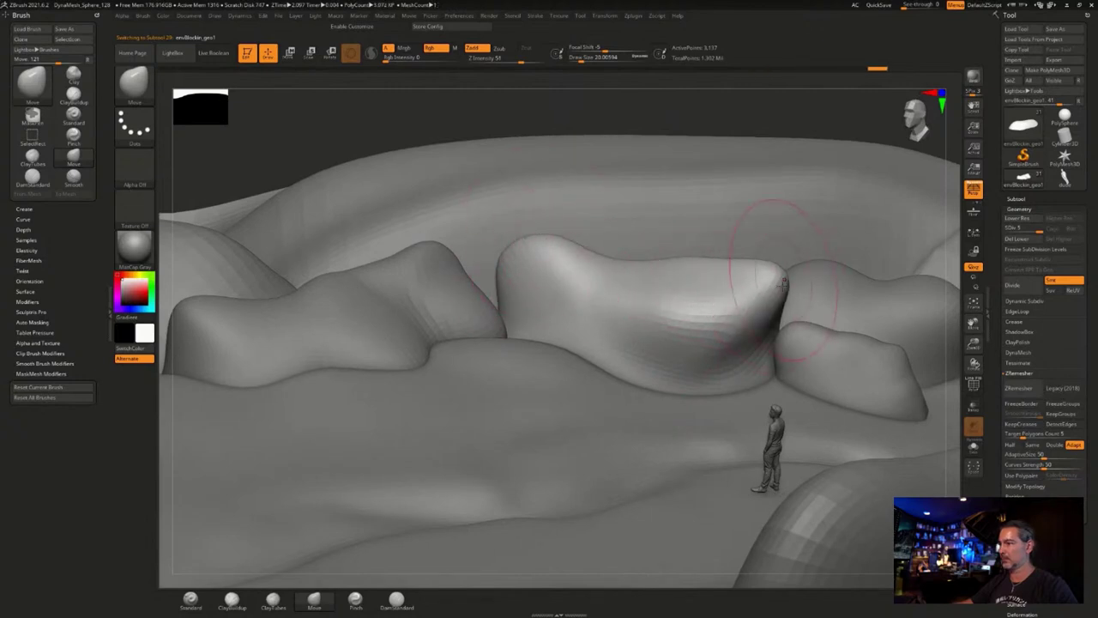
Select the small tapered rock beside the large one and pull its lower end slightly downward.
mouse_move(589, 424)
right_down()
mouse_move(662, 437)
mouse_move(532, 378)
mouse_move(603, 342)
right_up()
alt+click(798, 347)
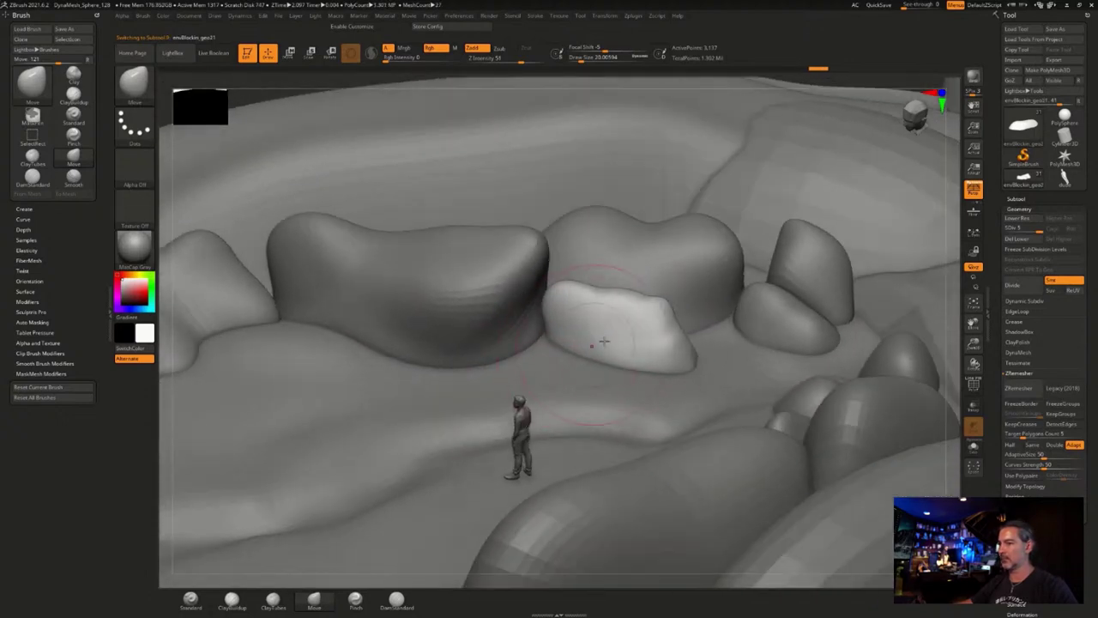
mouse_move(689, 364)
mouse_down()
mouse_move(727, 353)
mouse_move(690, 377)
mouse_up()
Select the humped rock behind the tapered one and reshape its shoulder and back edge with the Move brush.
alt+click(706, 304)
alt+right_drag(681, 353, 498, 397)
drag(566, 280, 581, 276)
right_drag(580, 277, 498, 311)
drag(449, 288, 420, 257)
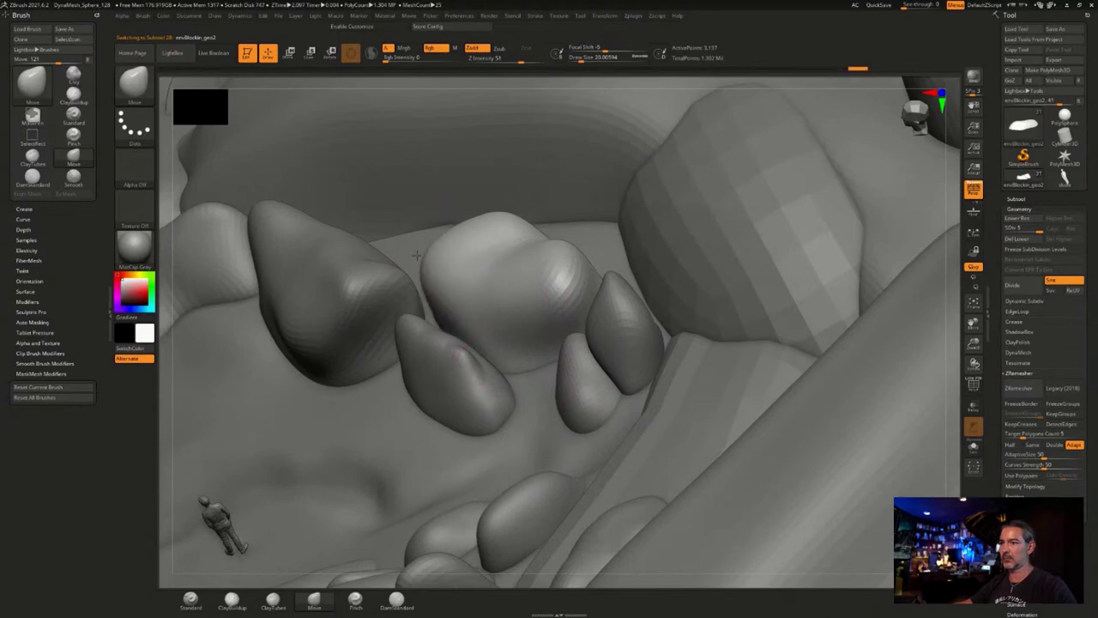
drag(474, 223, 472, 215)
Set the Move brush's draw size to about 35 for larger adjustments to the humped rock.
mouse_move(569, 283)
right_down()
mouse_move(600, 245)
mouse_move(550, 339)
mouse_move(536, 300)
mouse_move(515, 330)
mouse_move(498, 314)
right_up()
key(space)
drag(514, 344, 576, 359)
mouse_move(608, 320)
right_down()
mouse_move(641, 309)
mouse_move(696, 343)
mouse_move(662, 395)
right_up()
key(space)
drag(692, 342, 698, 342)
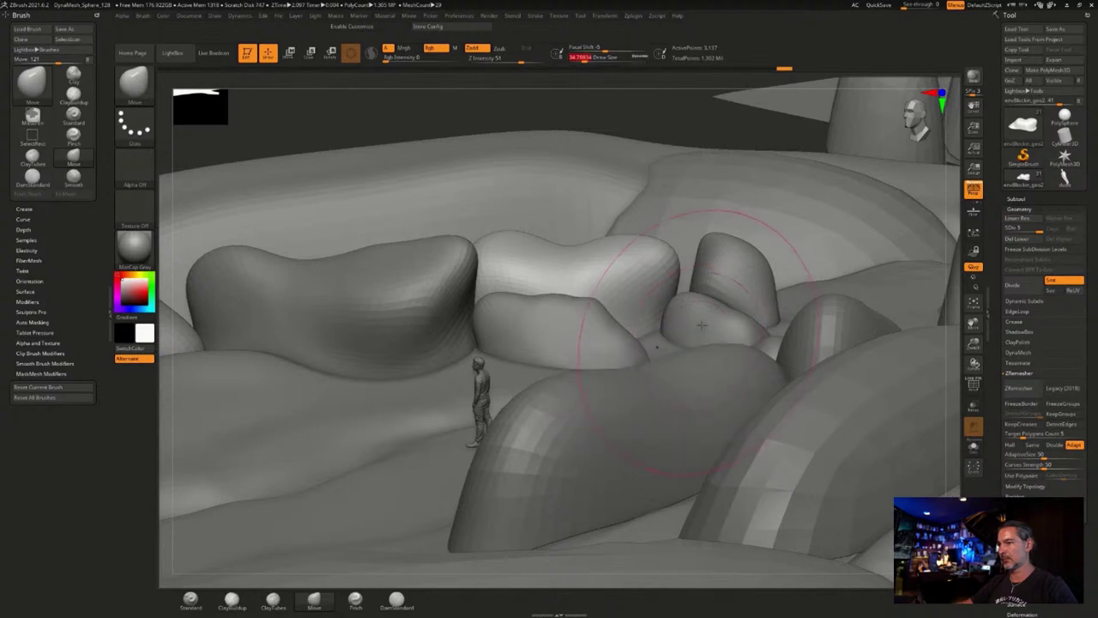
Examine the arrangement of rocks and spires around the scale figure from low, wide and raised viewpoints.
right_drag(692, 138, 675, 138)
right_drag(348, 138, 549, 302)
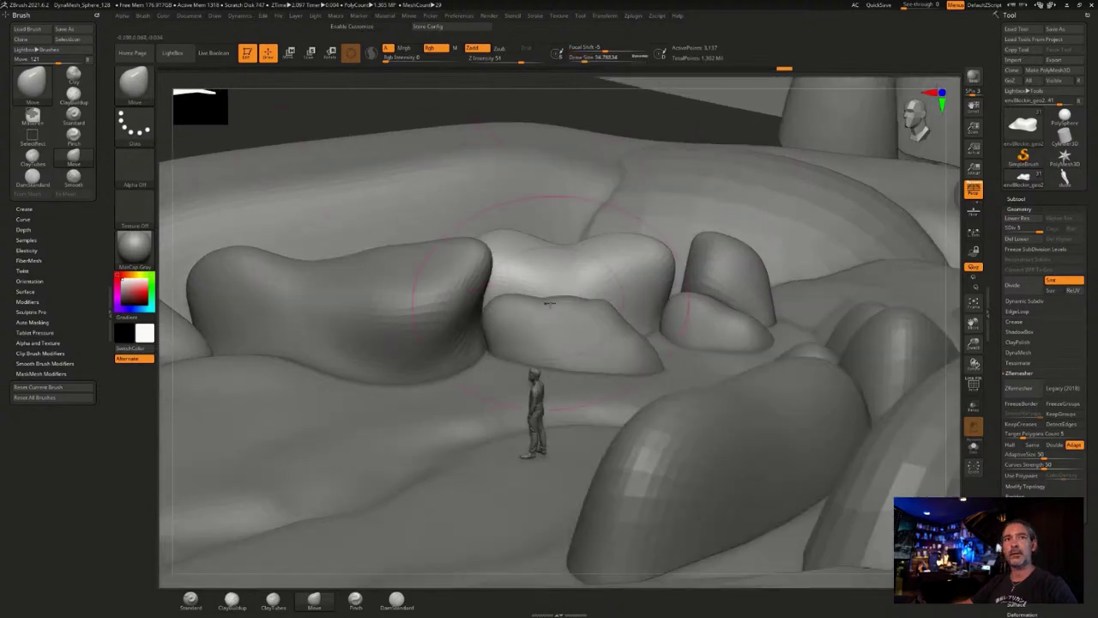
ctrl+right_drag(564, 359, 567, 361)
key(space)
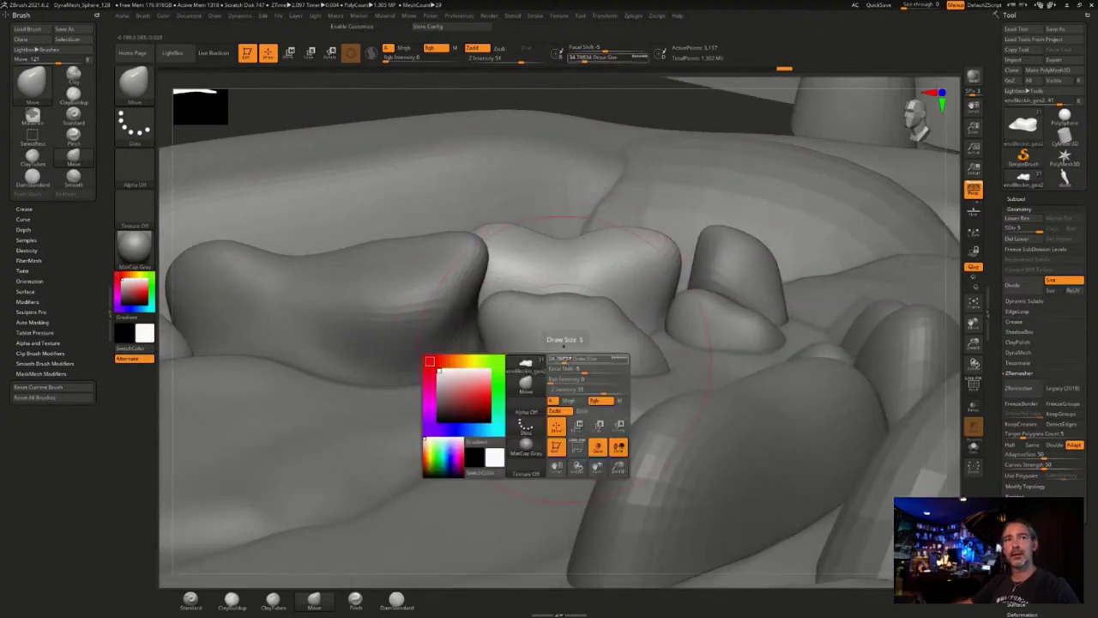
right_drag(599, 399, 577, 379)
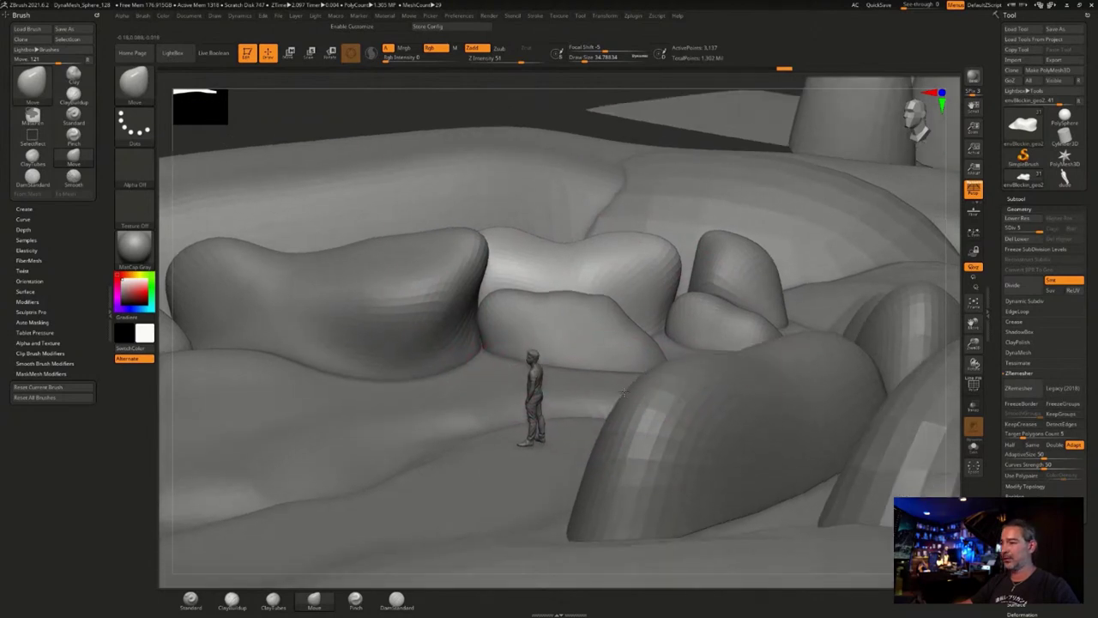
key(space)
click(579, 390)
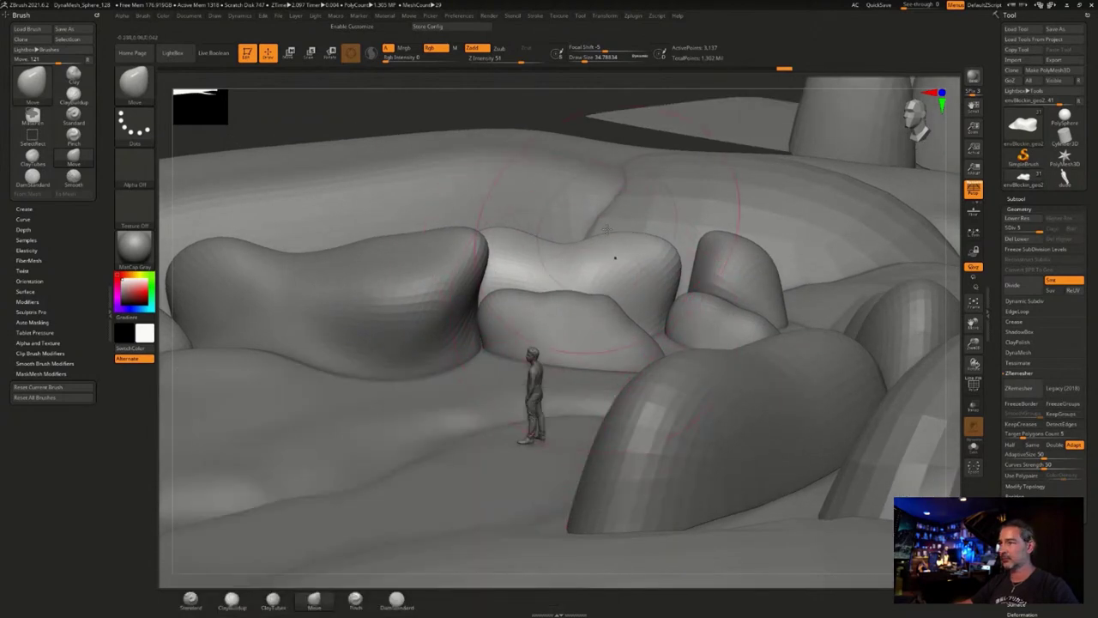
drag(563, 111, 578, 120)
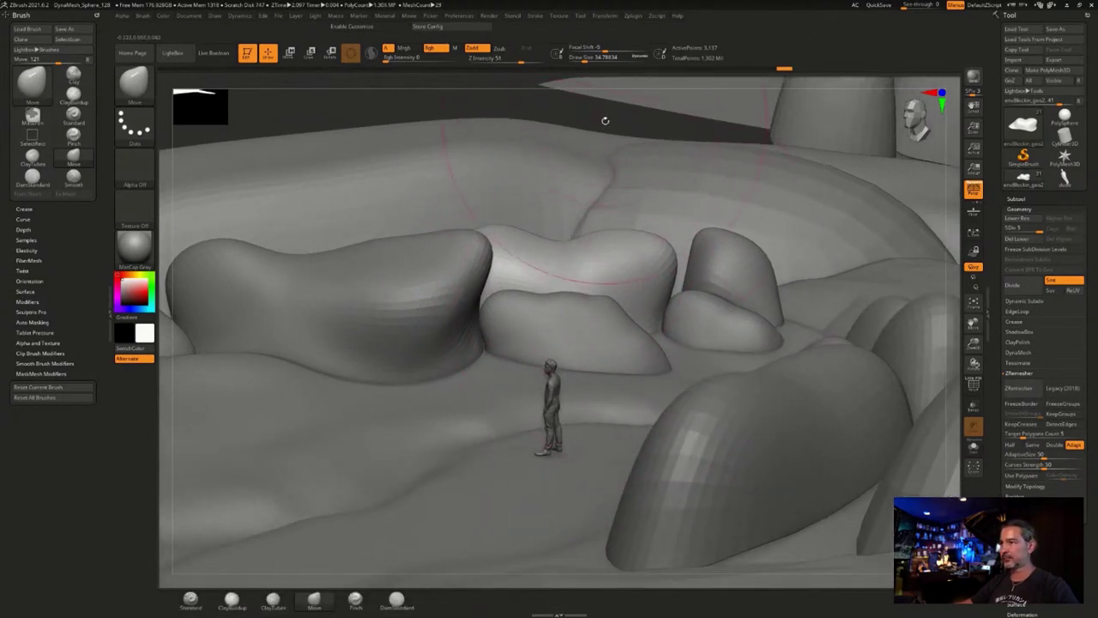
right_drag(605, 120, 641, 175)
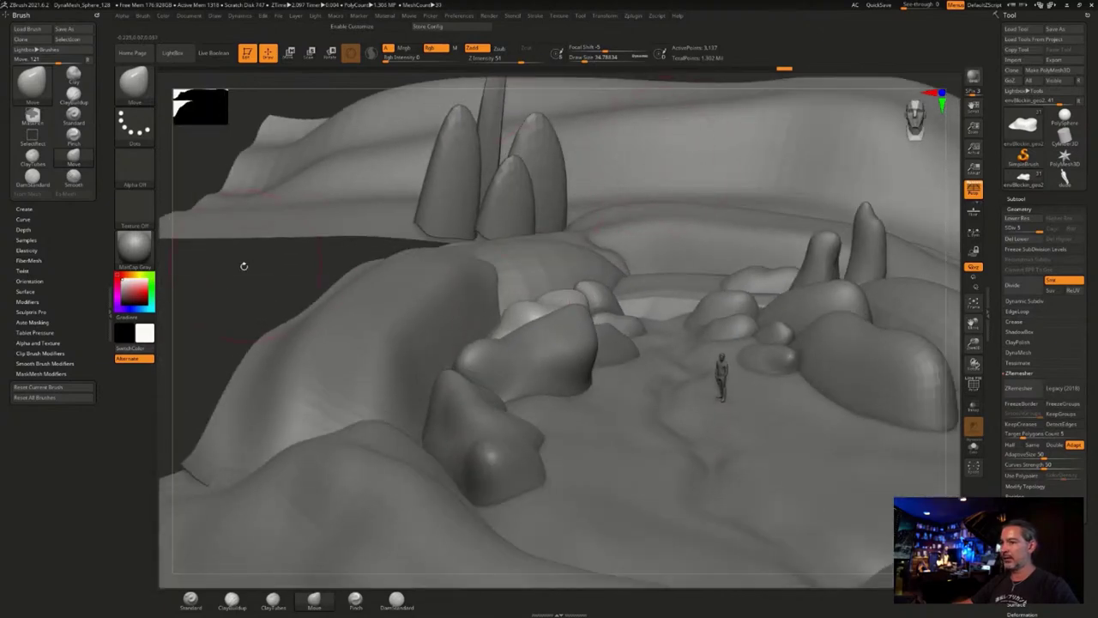
right_drag(243, 262, 522, 287)
mouse_move(610, 274)
right_down()
mouse_move(569, 396)
mouse_move(526, 438)
mouse_move(600, 404)
right_up()
right_drag(646, 360, 654, 361)
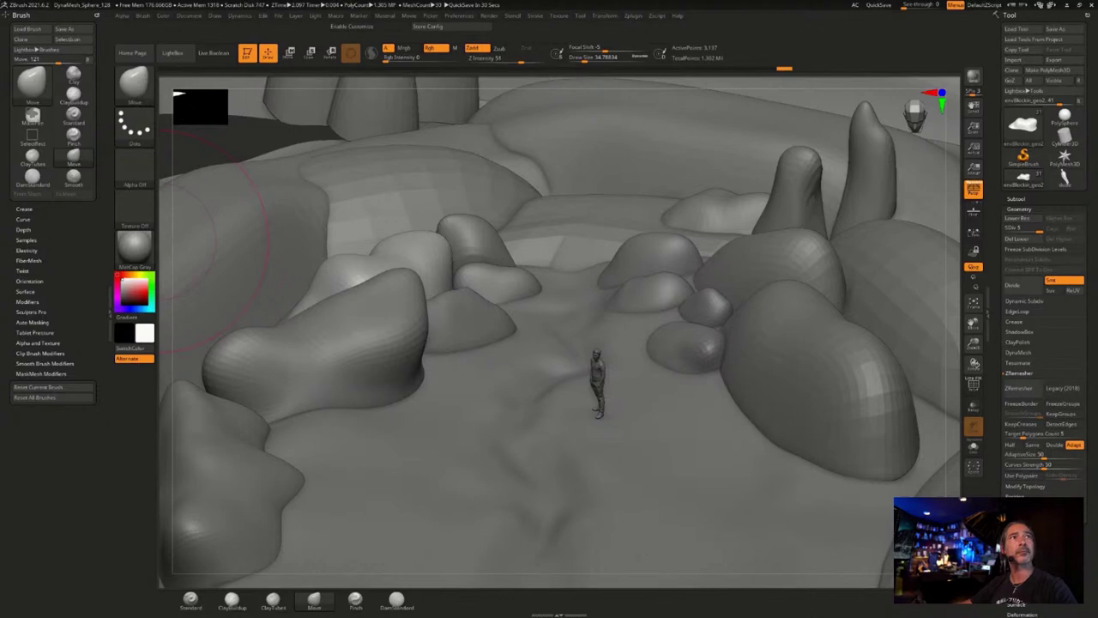
Switch to the ArtStation portfolio in the browser, dismiss the Google sign-in prompt and enlarge the window.
drag(0, 112, 475, 113)
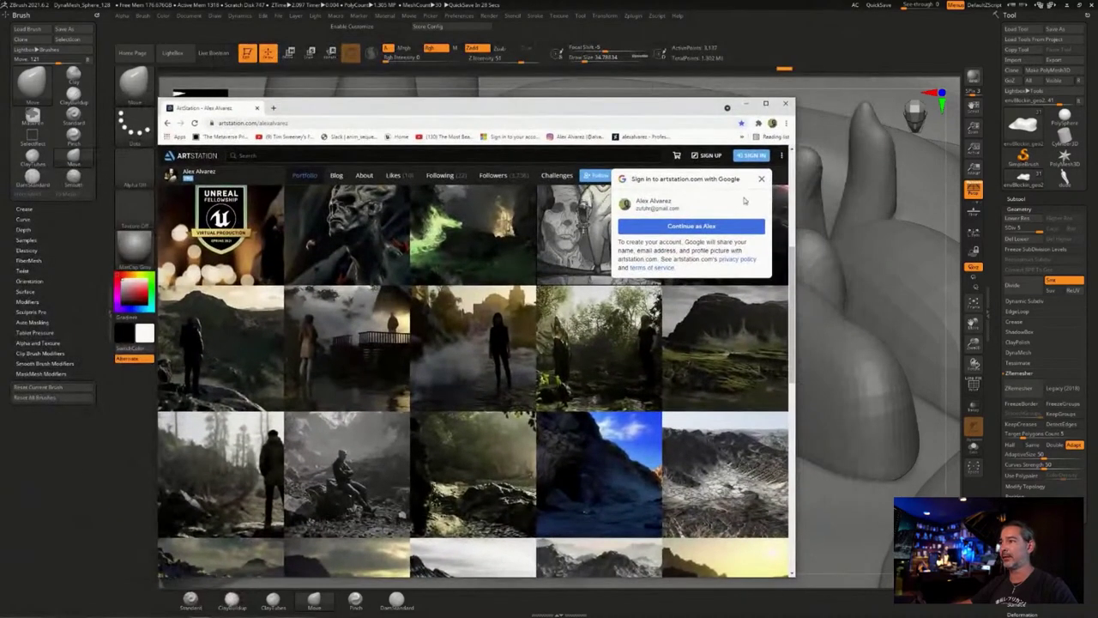
click(762, 179)
drag(795, 98, 935, 31)
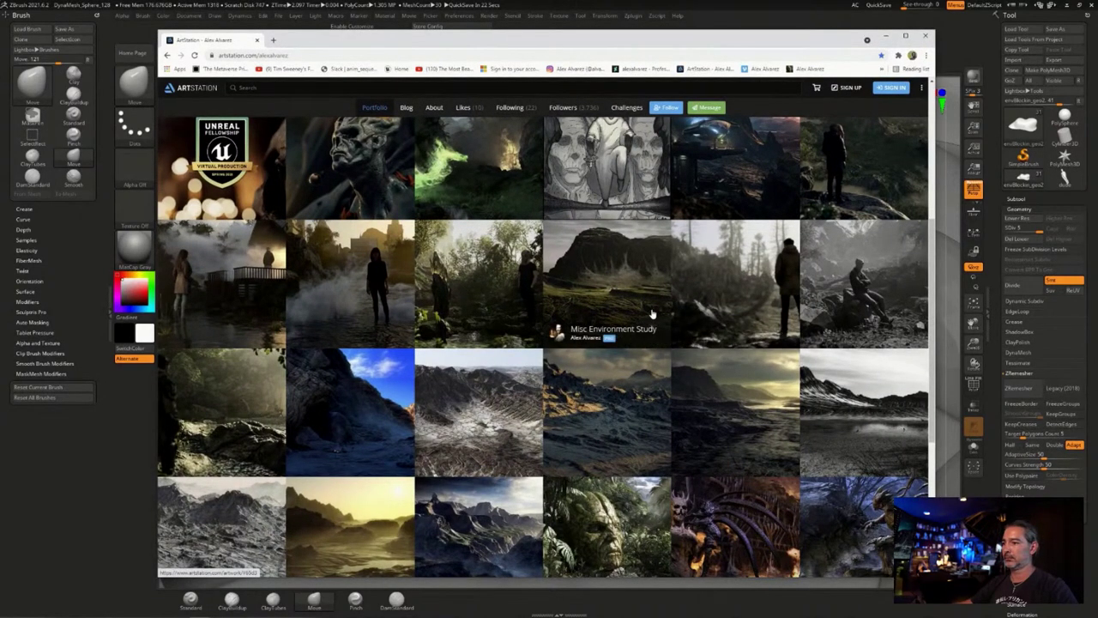
Open the Journeyman artwork, view it at full window size as a rock reference, and return to ZBrush.
scroll(667, 319, up, 2)
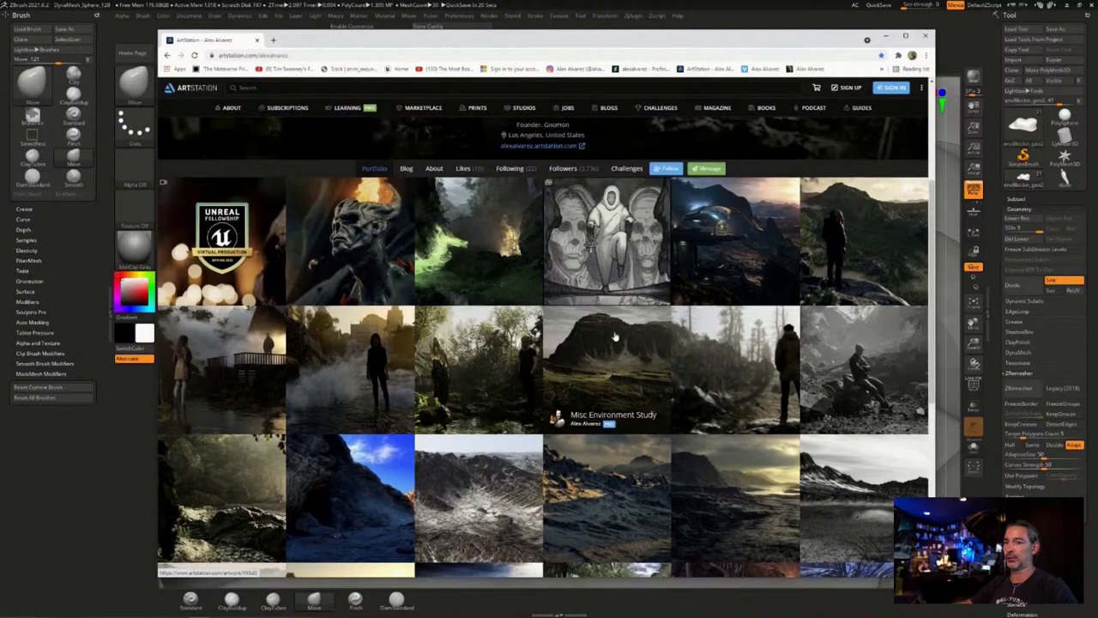
click(202, 501)
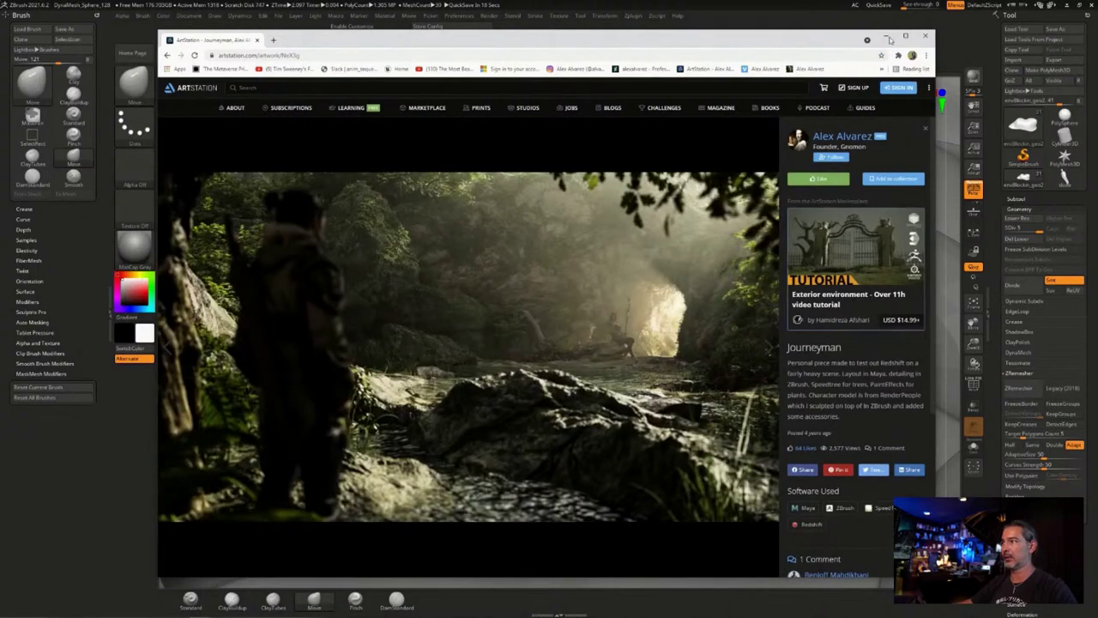
click(904, 36)
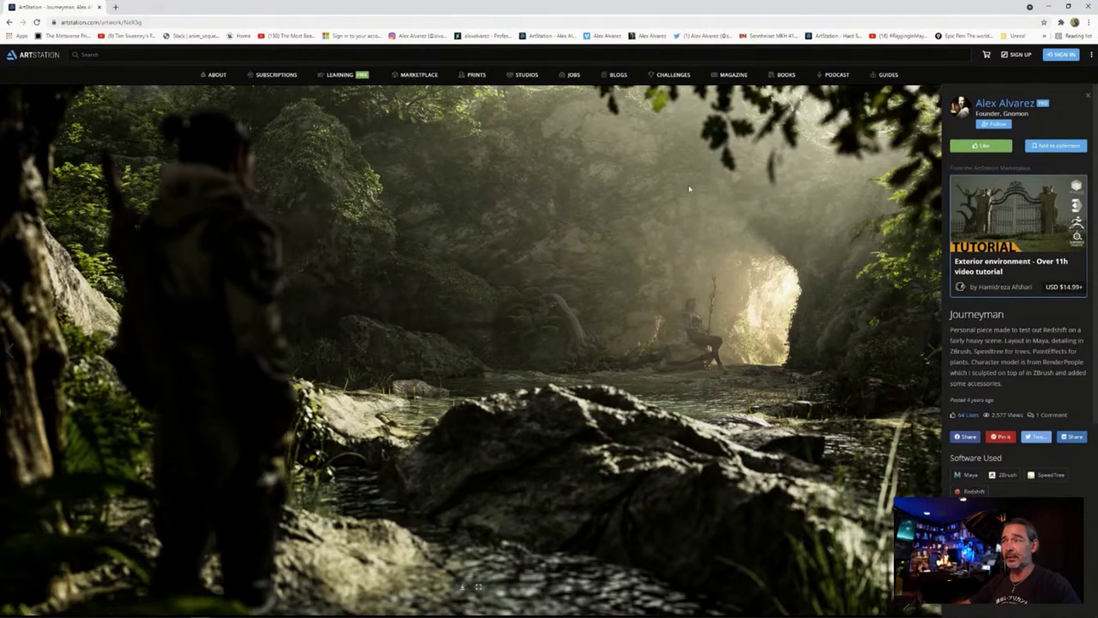
click(1068, 6)
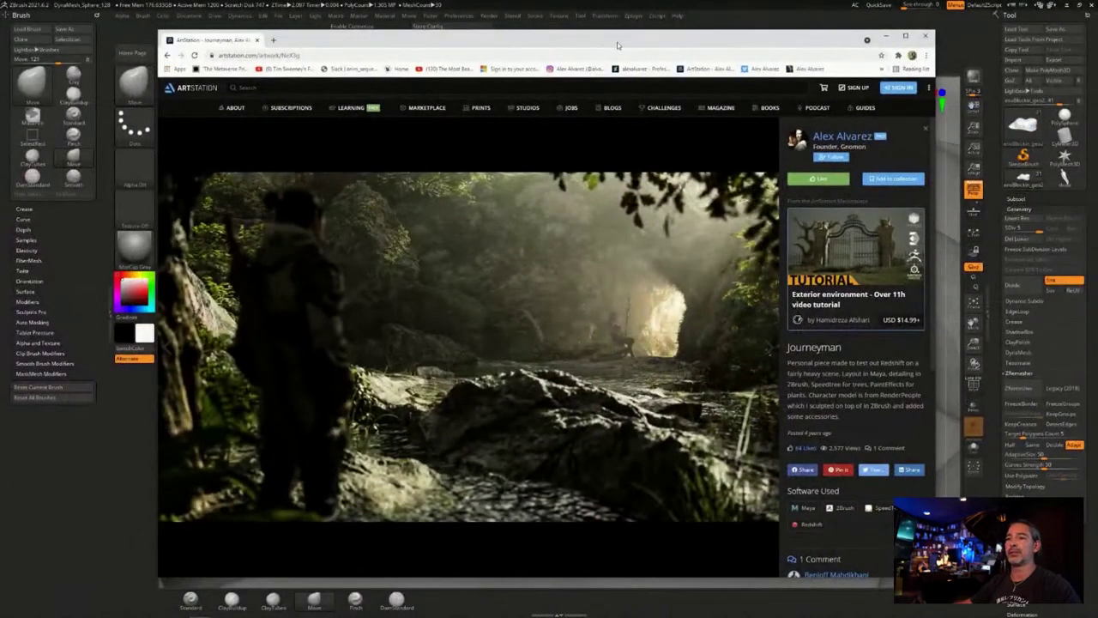
drag(616, 44, 0, 47)
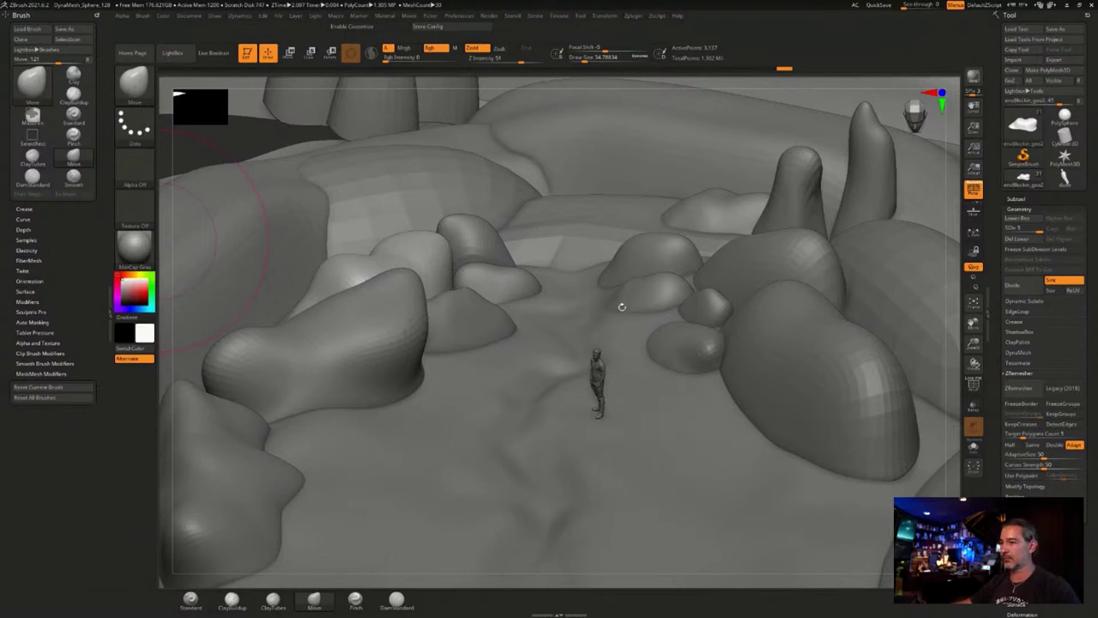
Select the curved ground strip behind the rocks and frame it together with the scale figure.
right_drag(620, 303, 613, 265)
right_drag(590, 315, 450, 296)
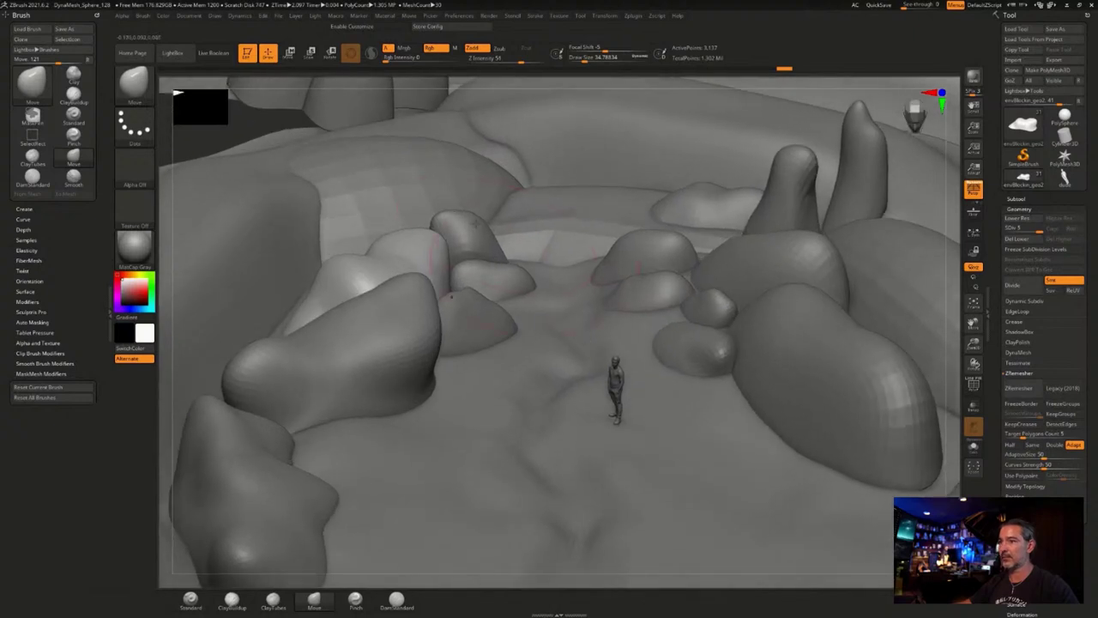
alt+click(603, 197)
right_drag(631, 363, 627, 343)
mouse_move(622, 403)
ctrl+right_down()
mouse_move(589, 334)
mouse_move(539, 347)
mouse_move(567, 292)
mouse_move(589, 314)
mouse_move(546, 353)
mouse_move(522, 352)
ctrl+right_up()
click(973, 364)
mouse_move(527, 276)
ctrl+right_down()
mouse_move(537, 315)
mouse_move(948, 249)
ctrl+right_up()
Locate envBlockin_geo9 in the subtool list and toggle its visibility to check the piece in the scene.
click(1017, 198)
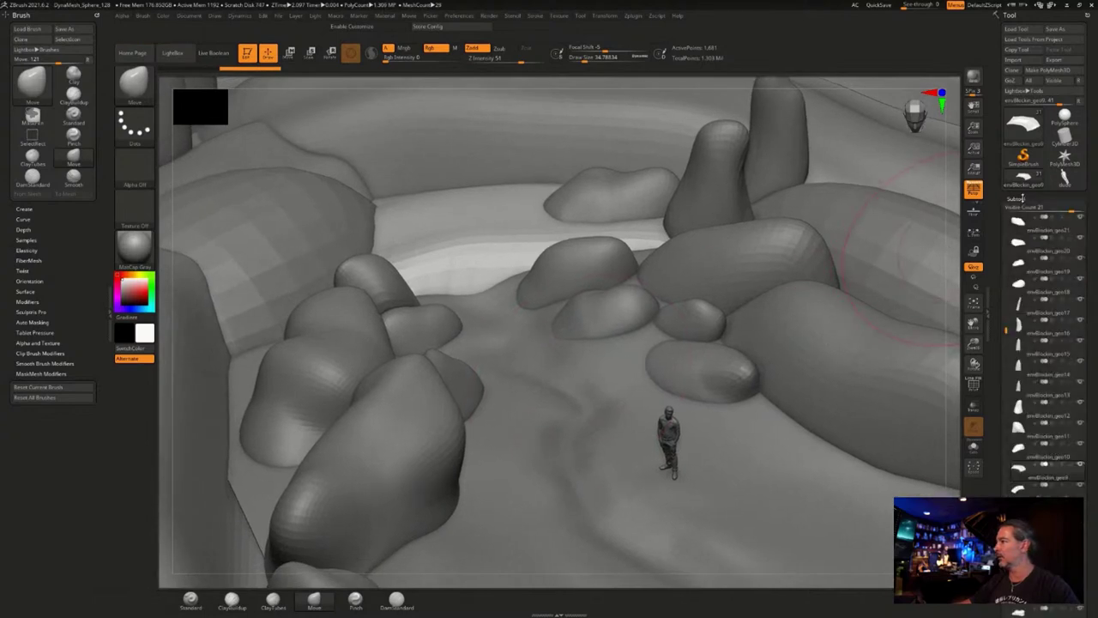
drag(1007, 331, 1007, 370)
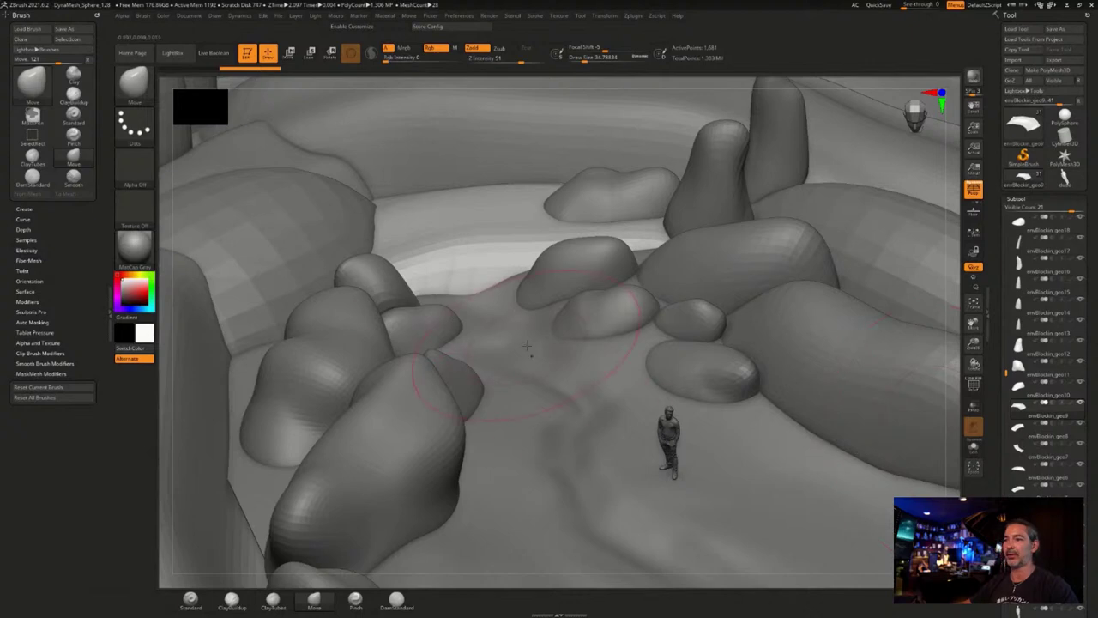
right_drag(529, 346, 538, 336)
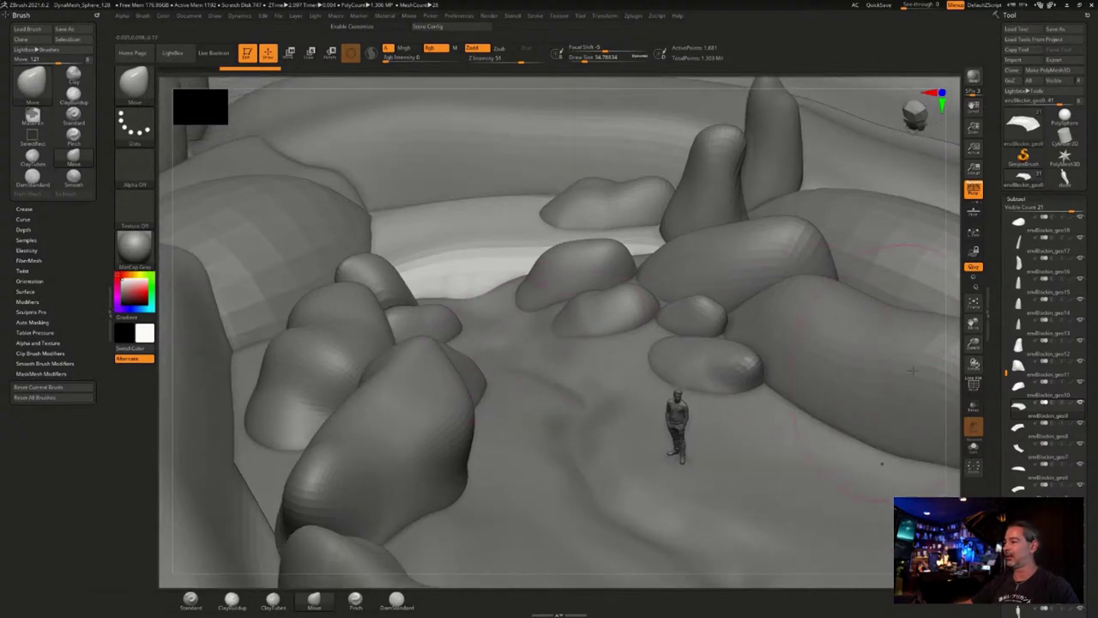
click(1081, 405)
click(1082, 405)
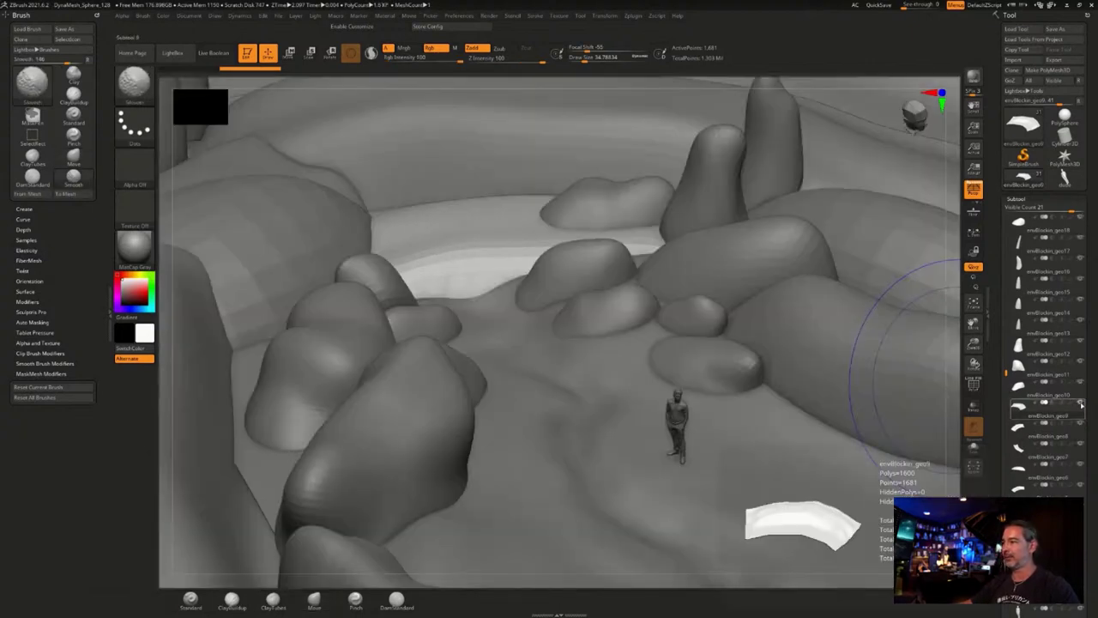